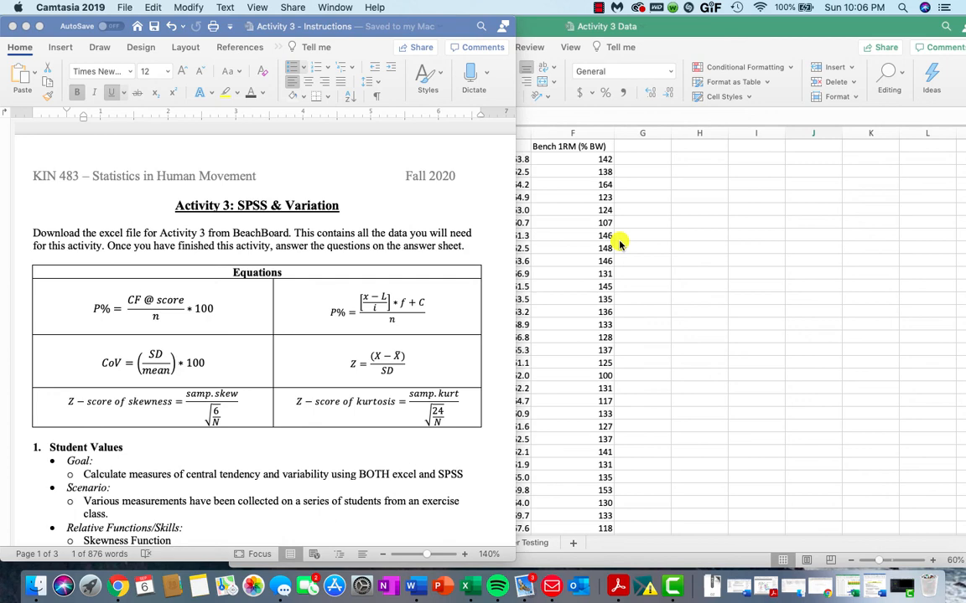
- Read the Activity 3 instructions in Word from the equations table through the Student Values functions and the Excel and SPSS procedures
click(619, 243)
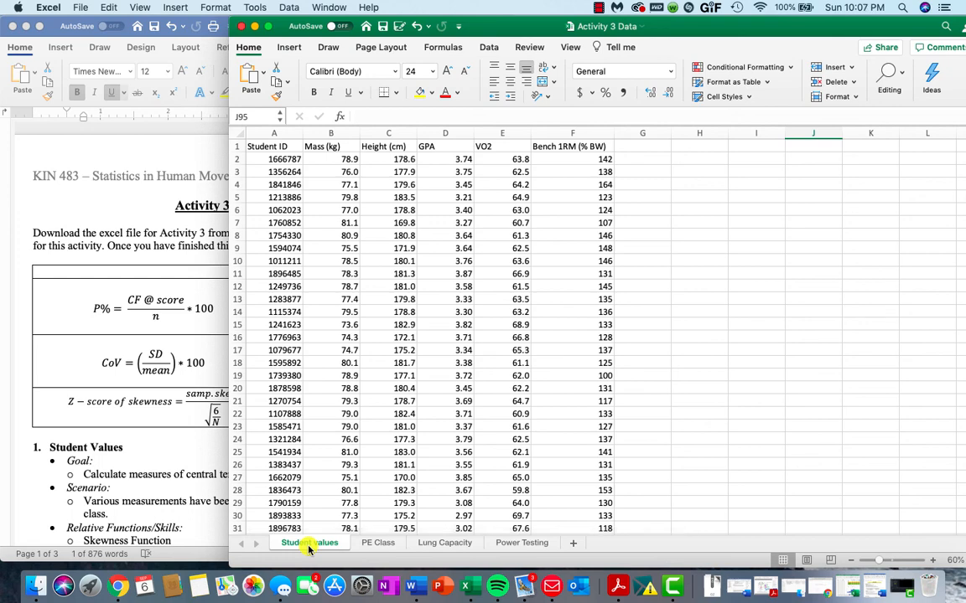
click(79, 487)
scroll(78, 487, down, 3)
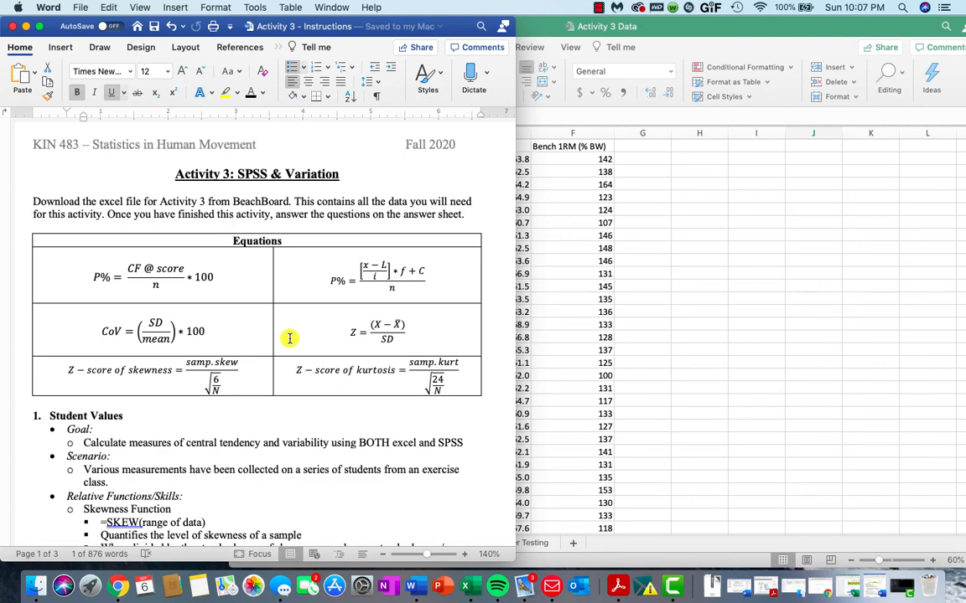
scroll(289, 338, down, 3)
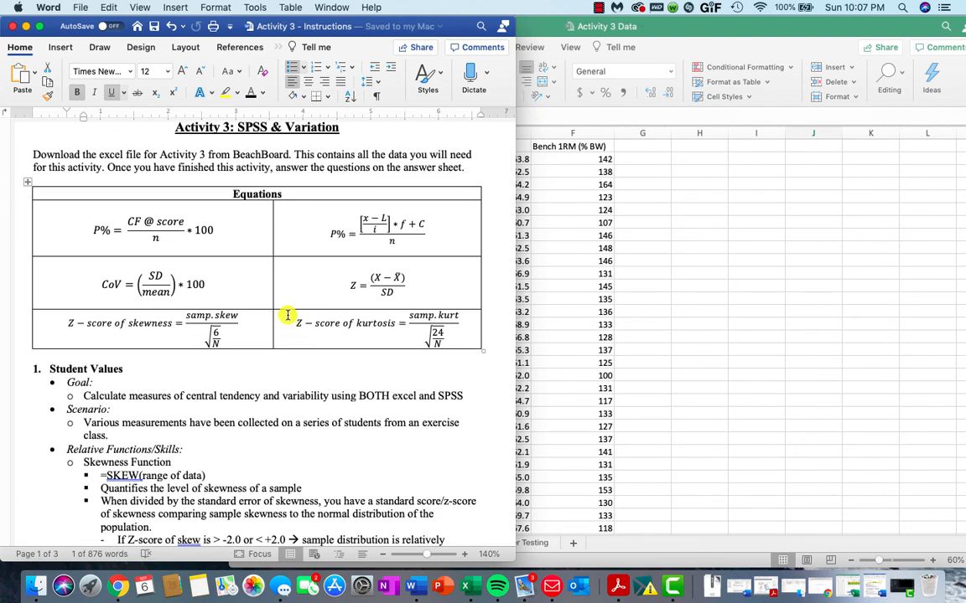
scroll(251, 304, down, 3)
scroll(250, 304, down, 5)
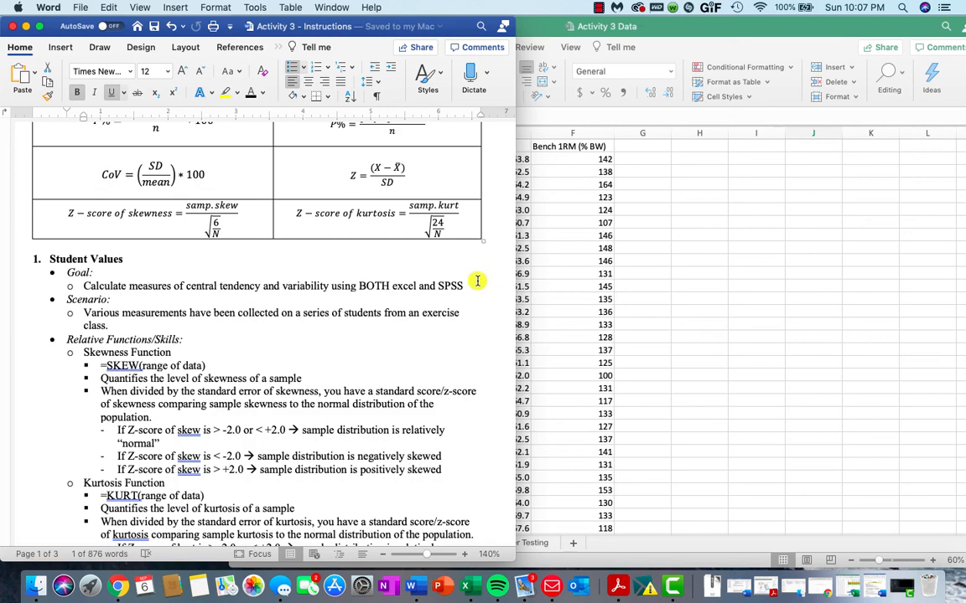
scroll(477, 281, down, 1)
scroll(477, 281, down, 5)
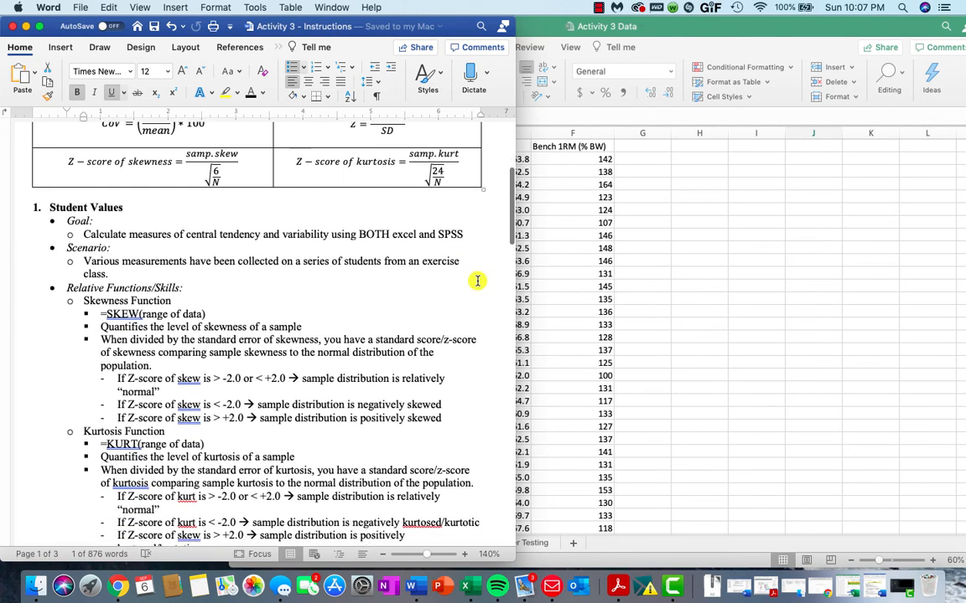
scroll(477, 281, down, 1)
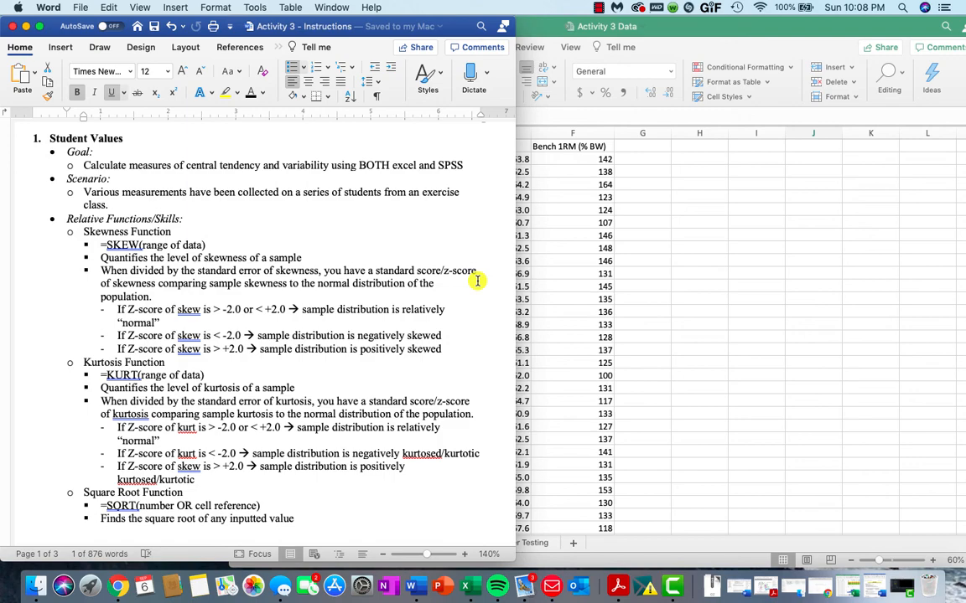
scroll(352, 303, down, 5)
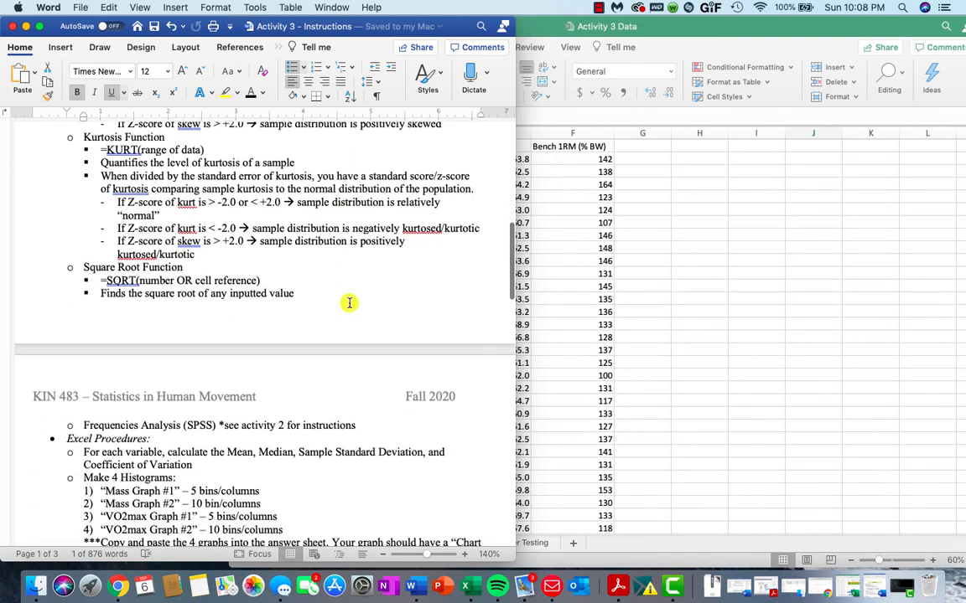
scroll(350, 302, down, 5)
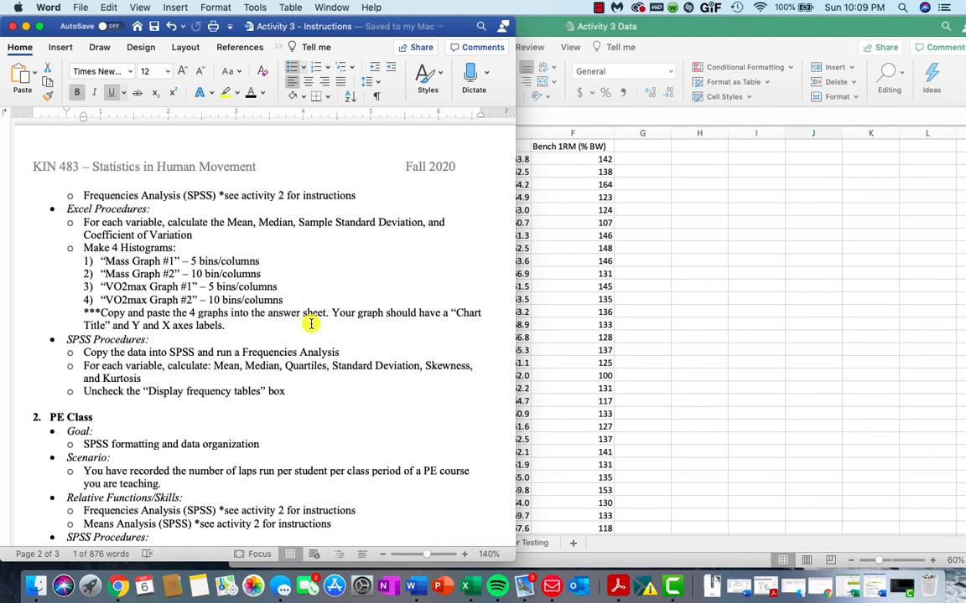
- Review the skewness z-score interpretation rules in the instructions, then return to the Student Values Excel procedures
scroll(367, 299, up, 3)
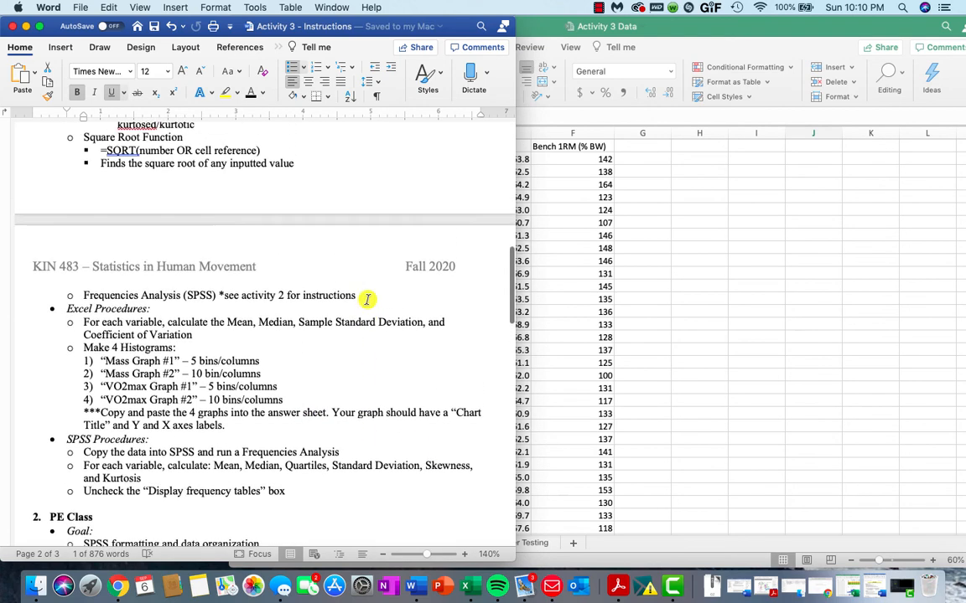
scroll(369, 298, down, 2)
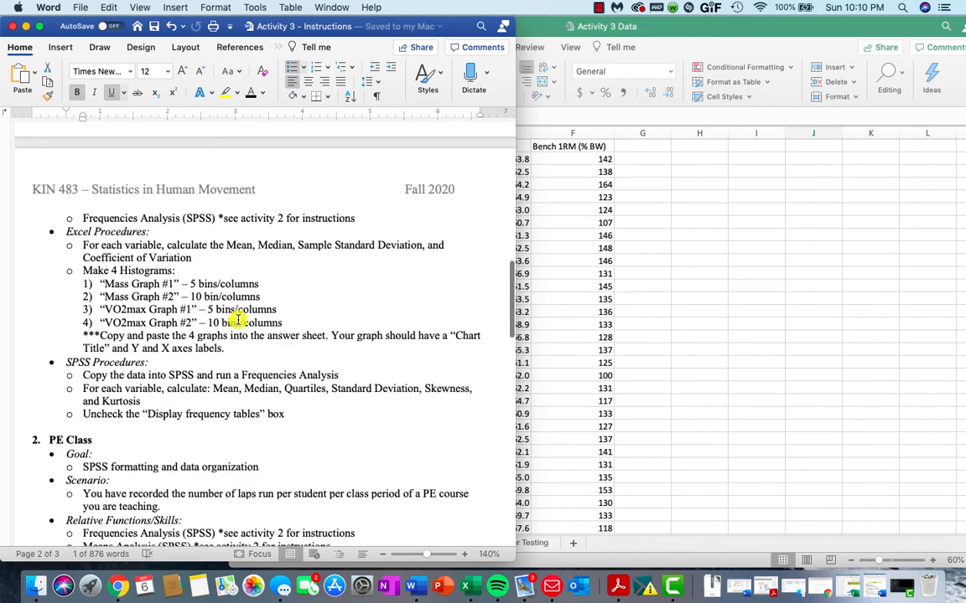
scroll(240, 320, up, 10)
scroll(238, 319, up, 3)
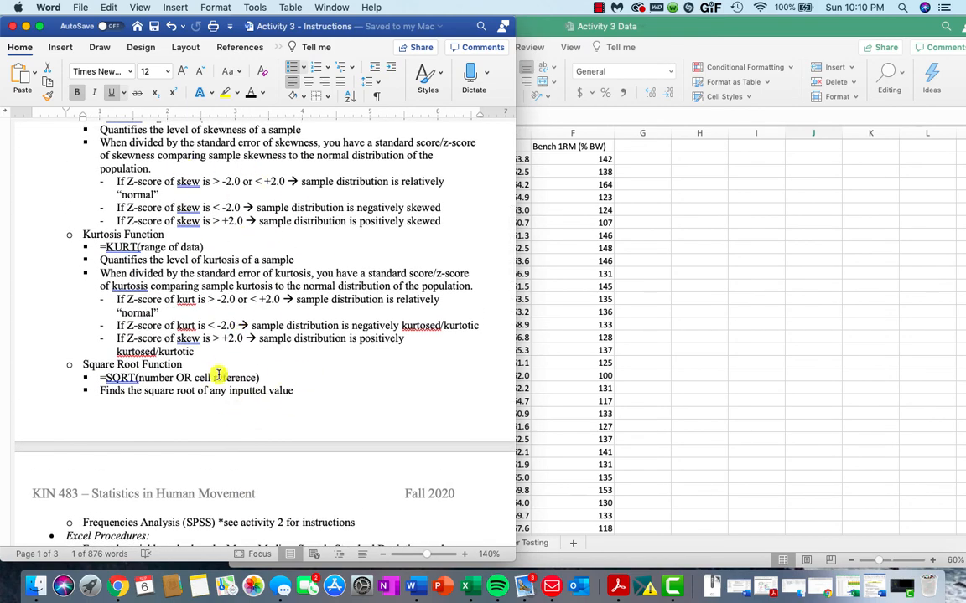
scroll(222, 344, up, 3)
scroll(193, 359, down, 1)
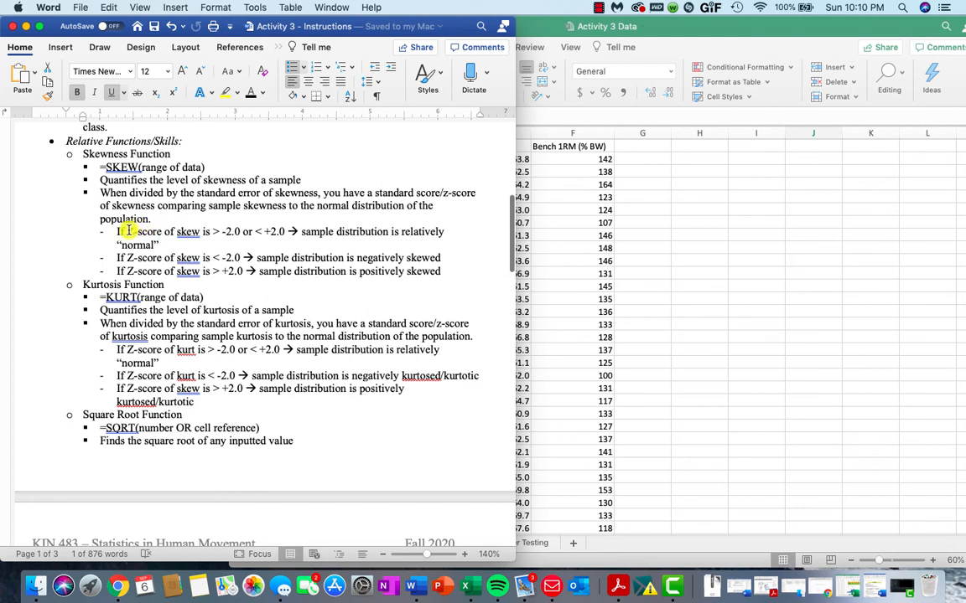
drag(117, 232, 445, 277)
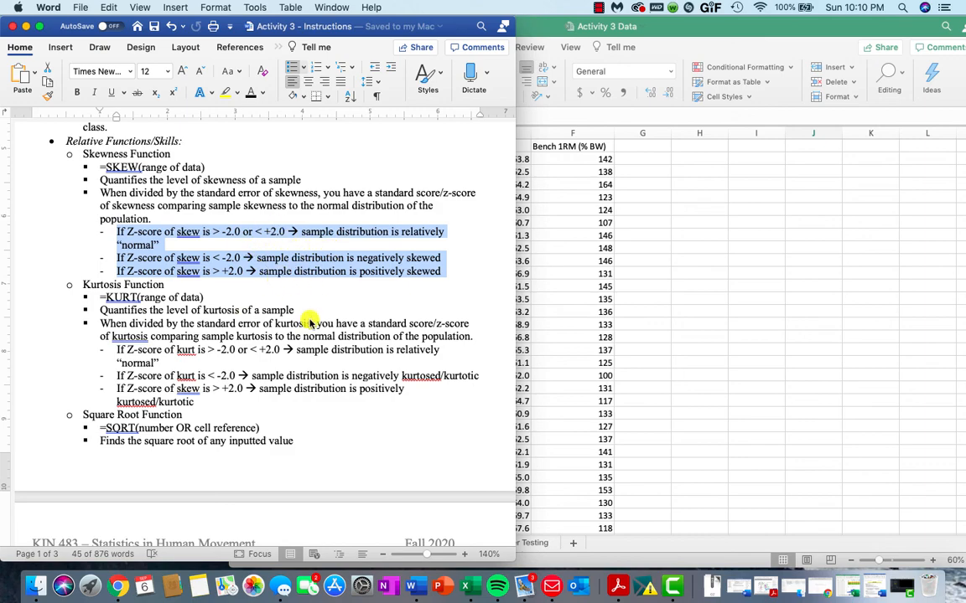
scroll(327, 323, down, 1)
scroll(333, 327, down, 10)
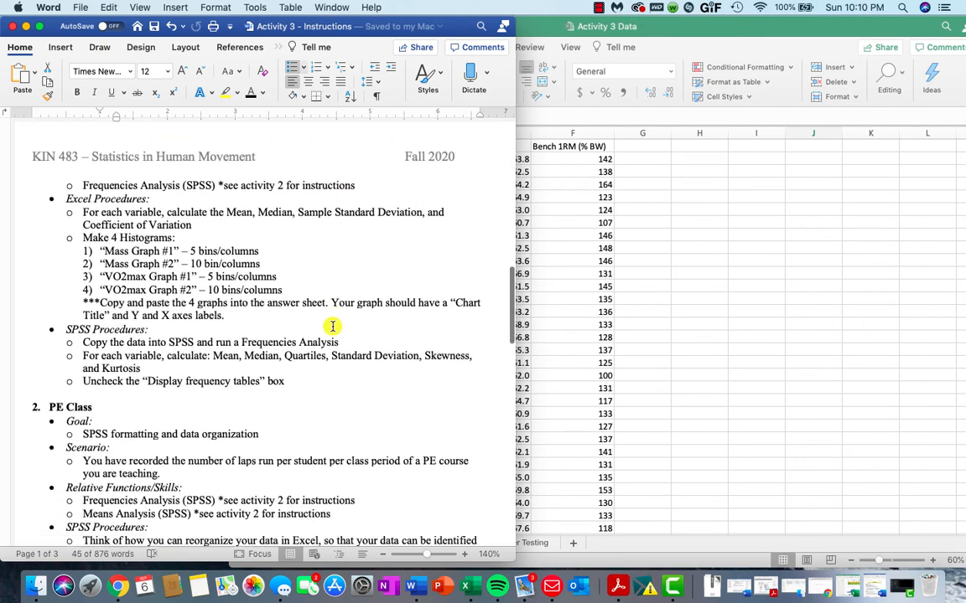
scroll(332, 327, up, 1)
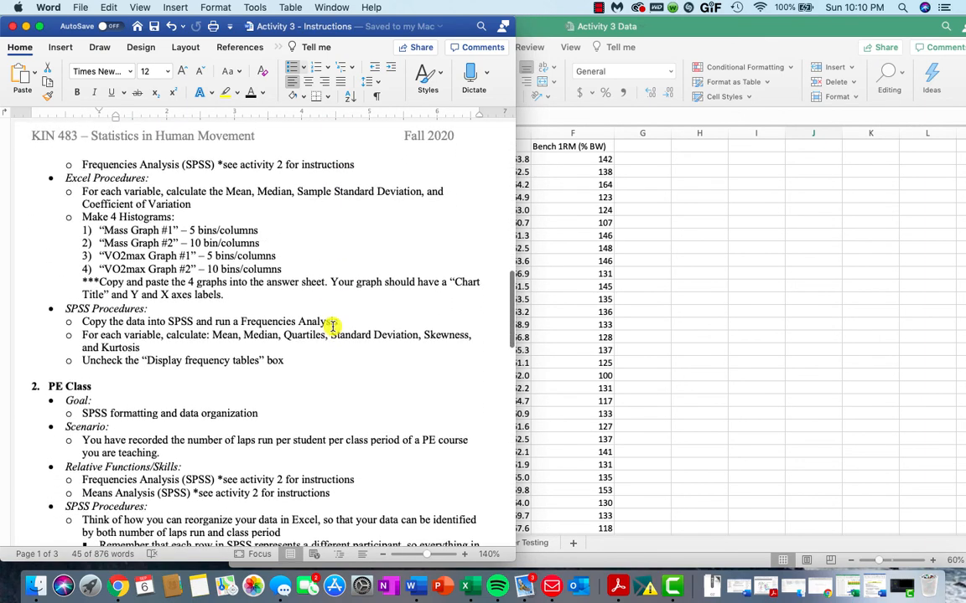
- In Excel, copy the variable headers from Mass (kg) to Bench 1RM (% BW) on the Student values sheet to the cells starting at J1
click(616, 312)
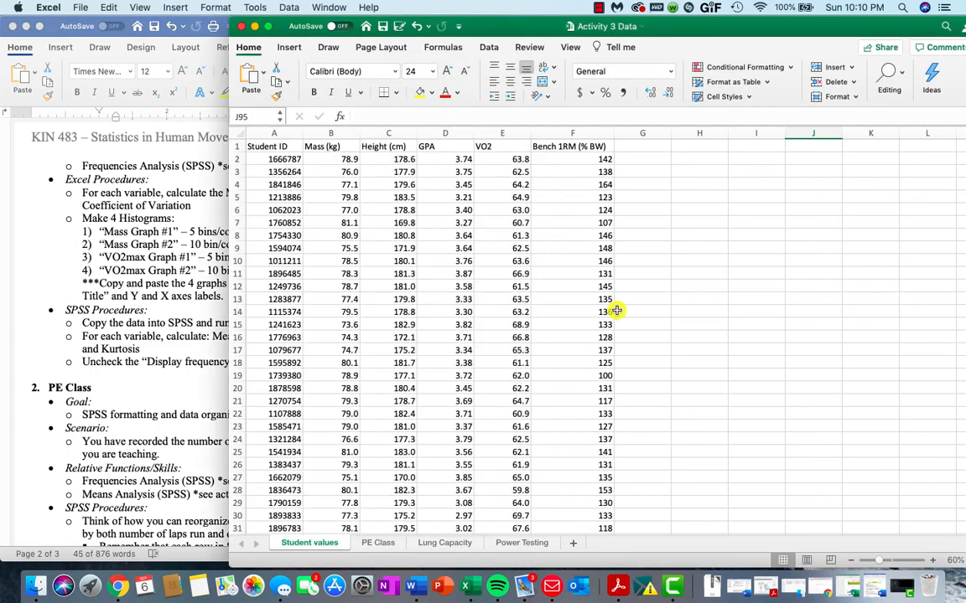
click(331, 147)
drag(331, 146, 564, 134)
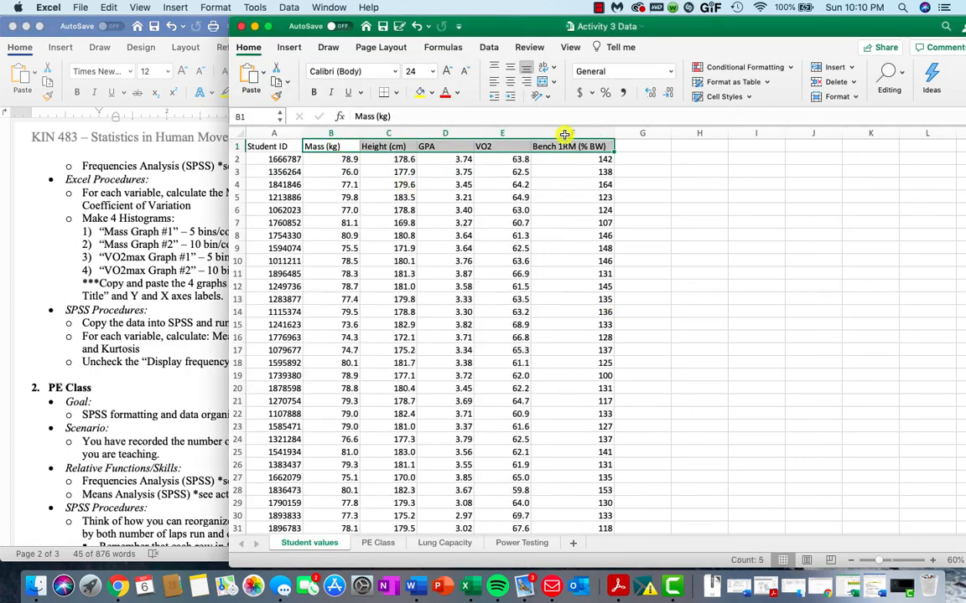
key(super+c)
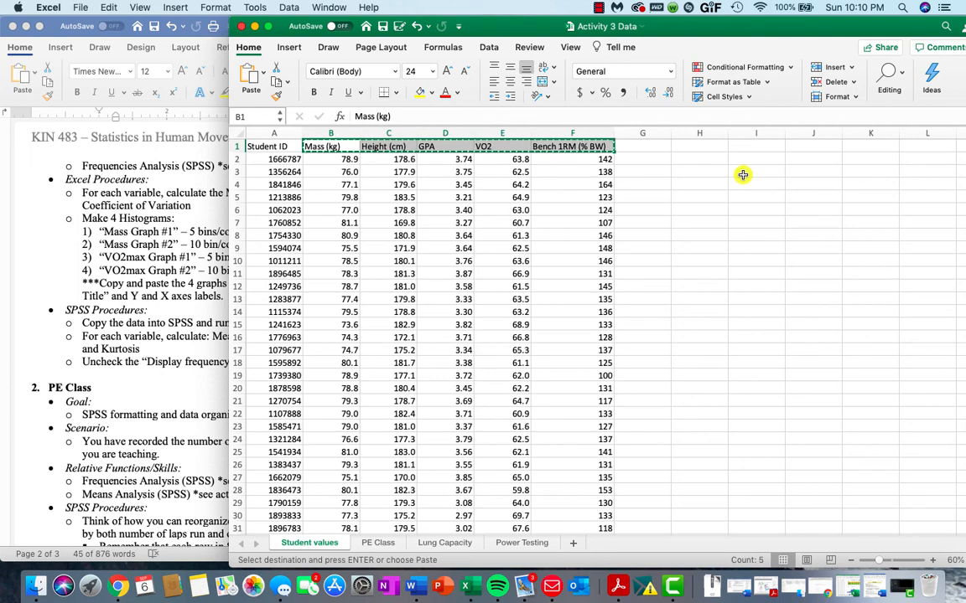
scroll(742, 175, right, 2)
scroll(741, 174, right, 4)
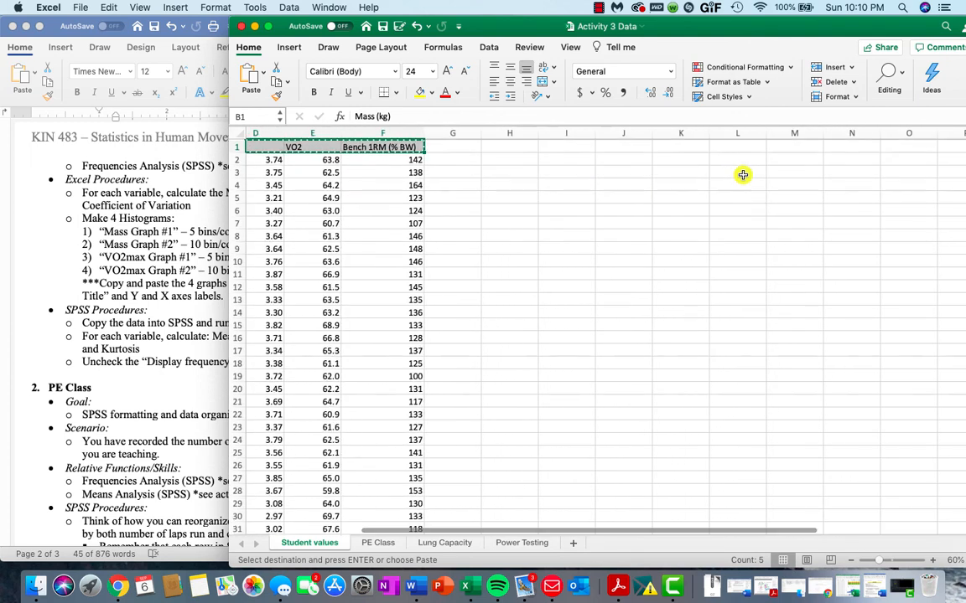
click(615, 146)
key(super+v)
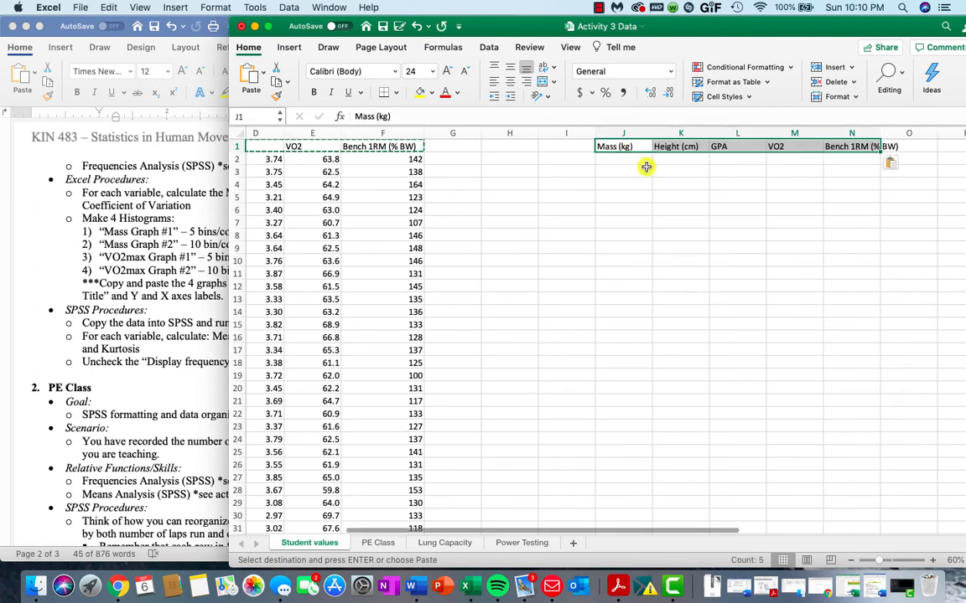
- Check the required statistics in the Word instructions and label Excel cells I2 to I5 as Mean, median, SD and COV
click(573, 158)
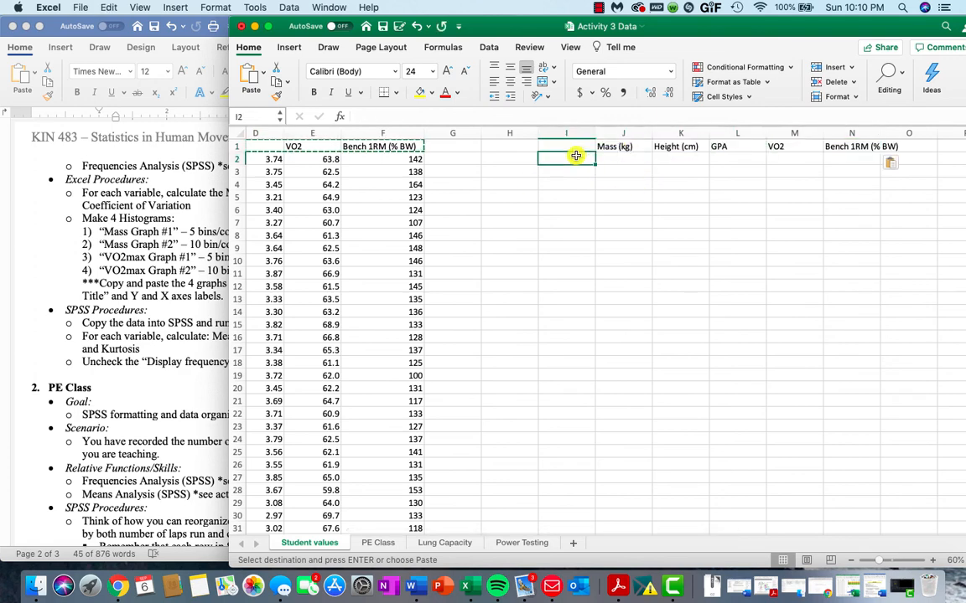
click(220, 234)
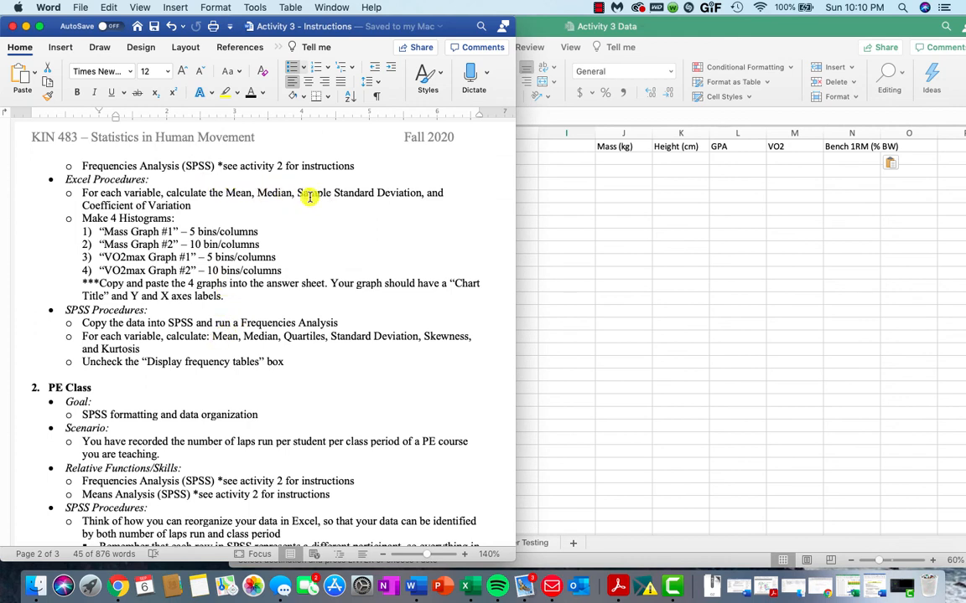
click(567, 206)
text(Mean)
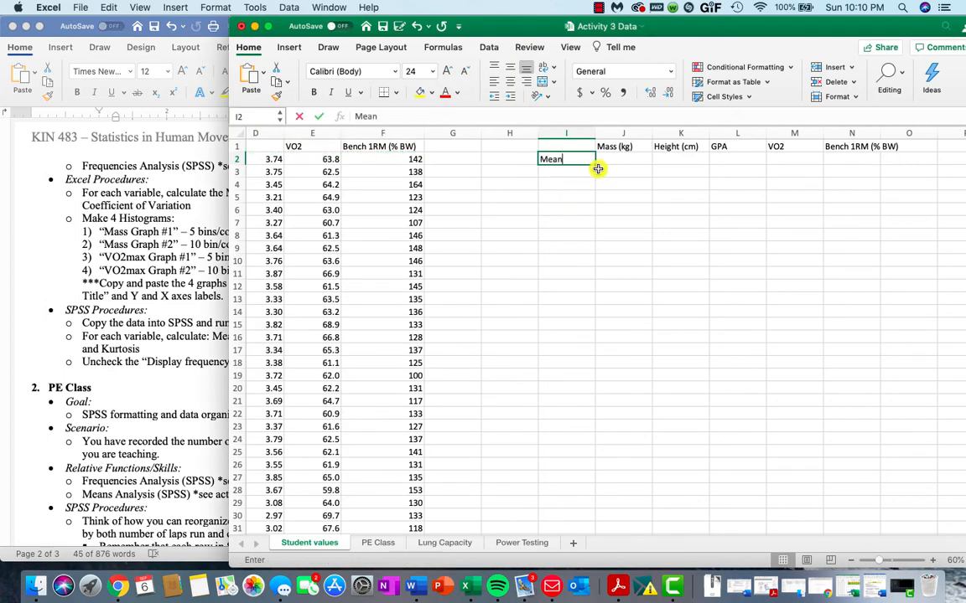
key(Return)
text(mean)
text(an)
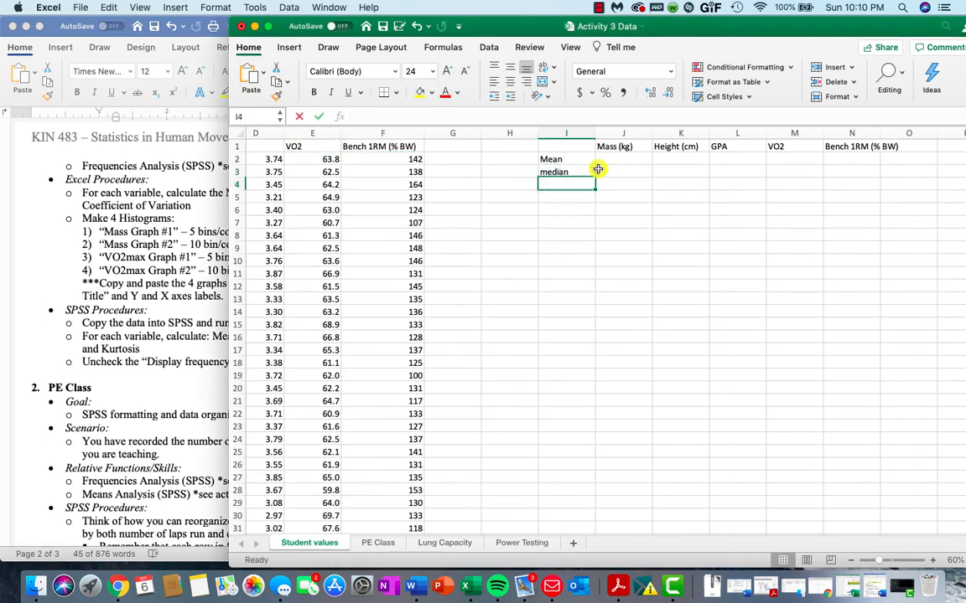
key(Return)
text(SD)
key(Return)
text(COV)
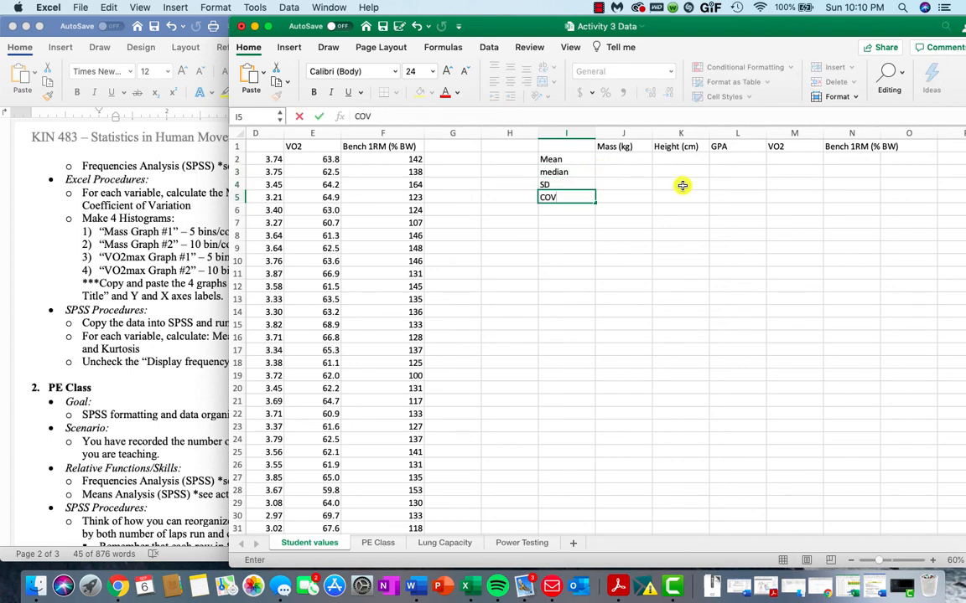
- Calculate the mean of the Mass (kg) data in cell J2 with the AVERAGE function over B2:B101
click(615, 157)
scroll(614, 157, left, 5)
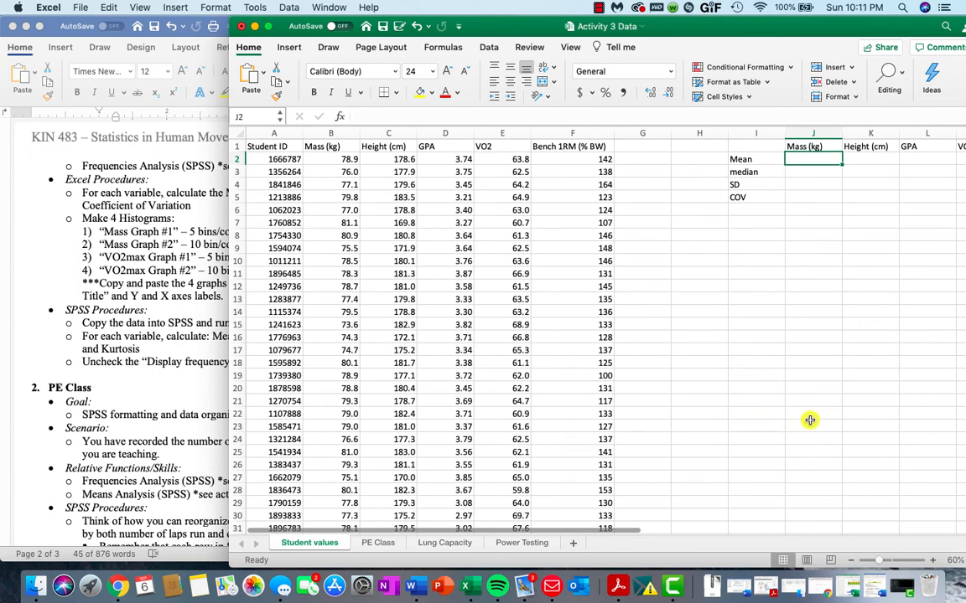
text(=)
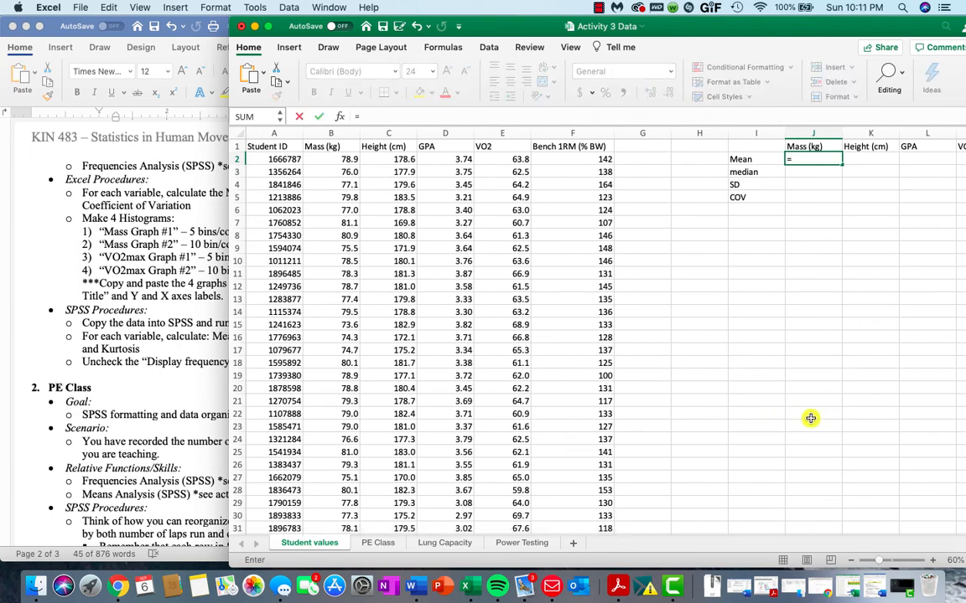
text(average)
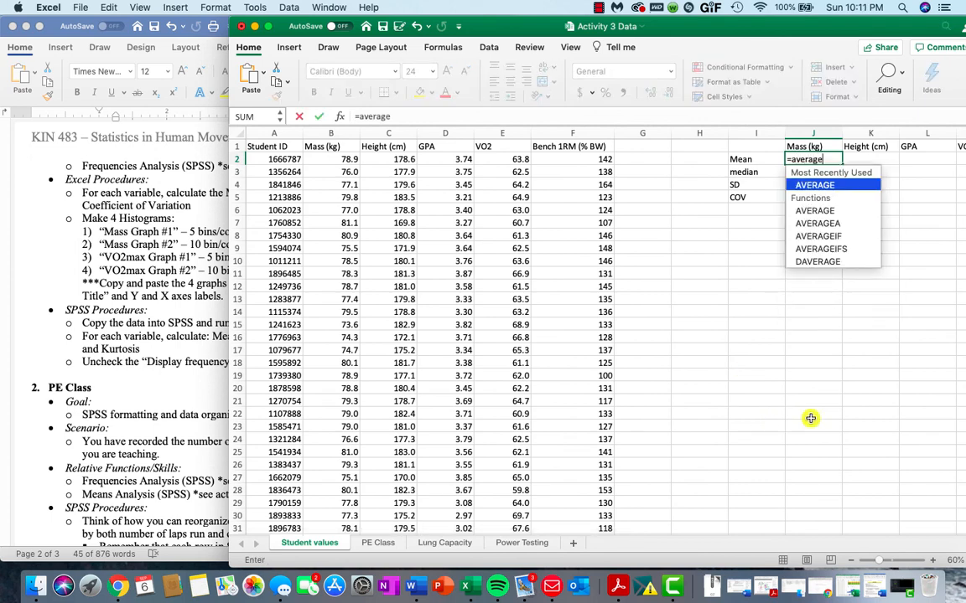
text(()
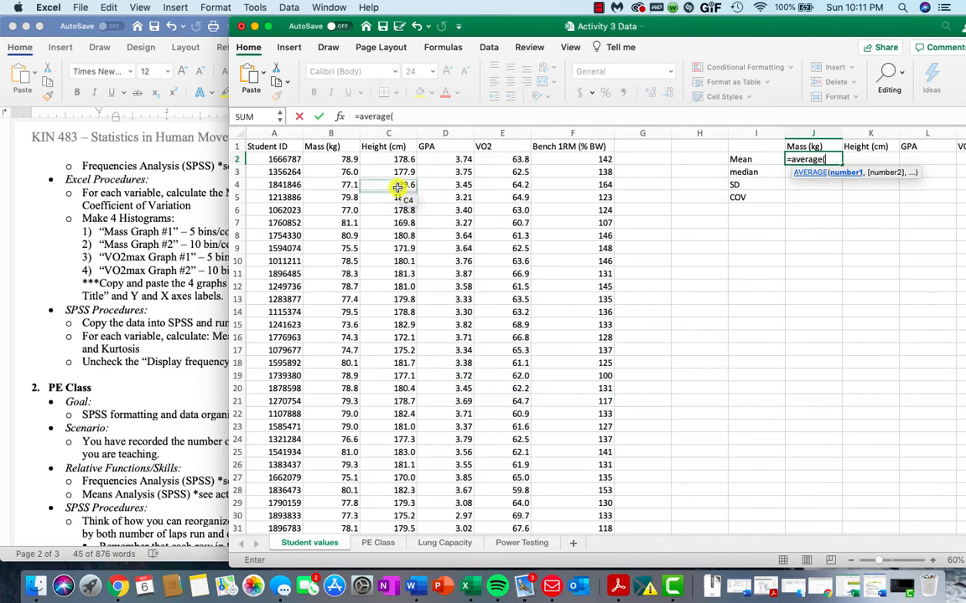
click(343, 159)
scroll(354, 238, down, 20)
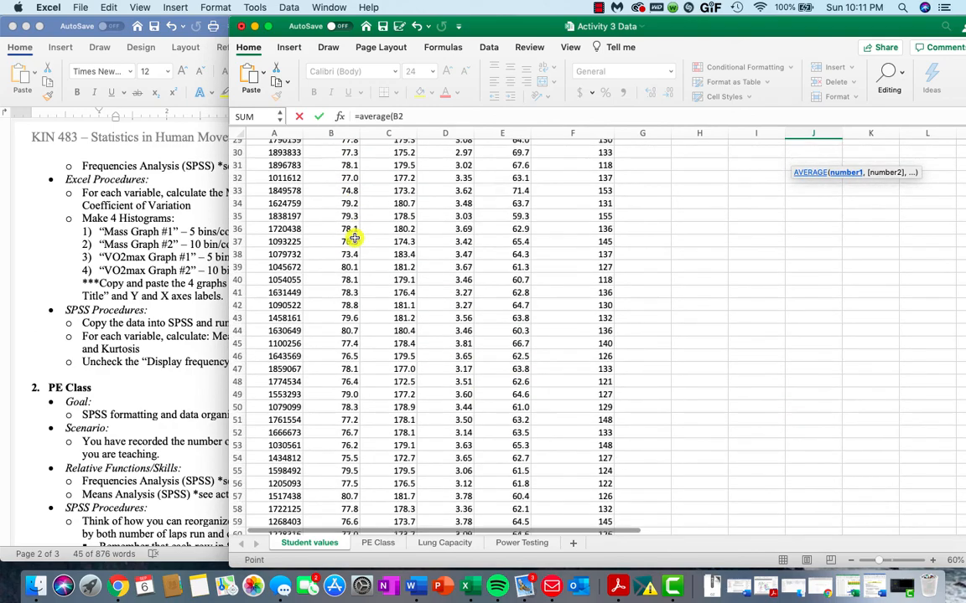
scroll(354, 238, down, 5)
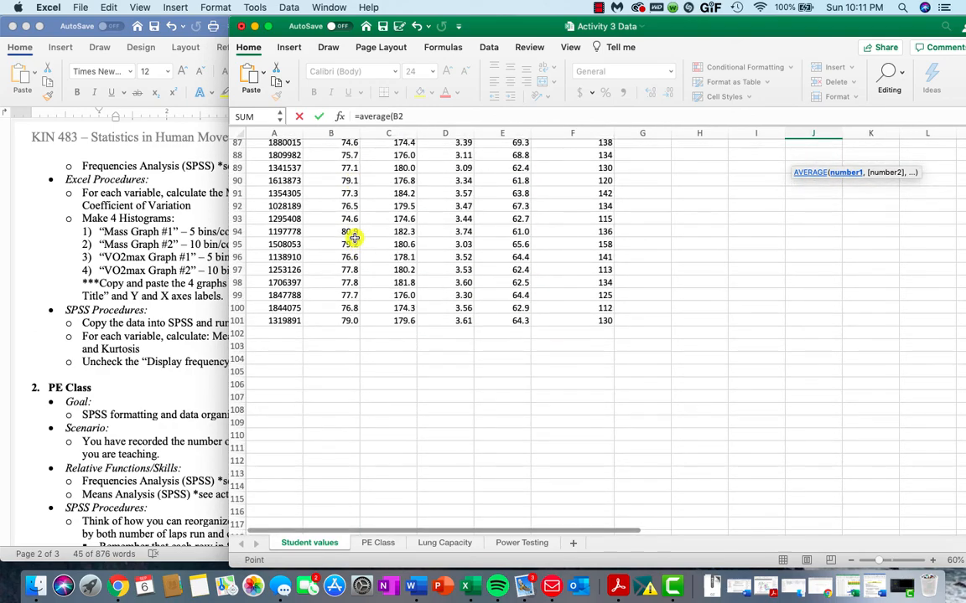
shift+click(356, 327)
scroll(346, 321, up, 1)
scroll(346, 321, up, 20)
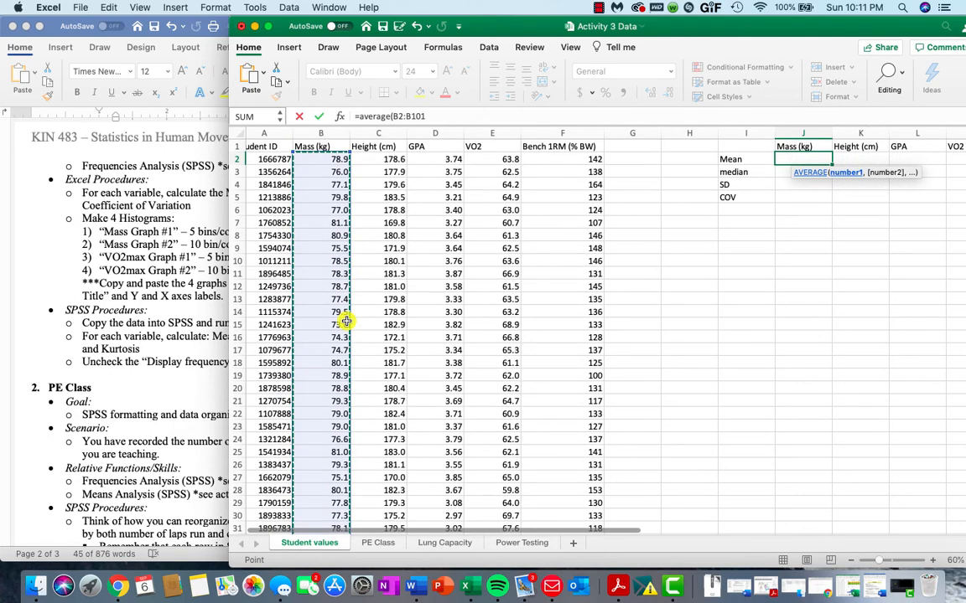
key(Return)
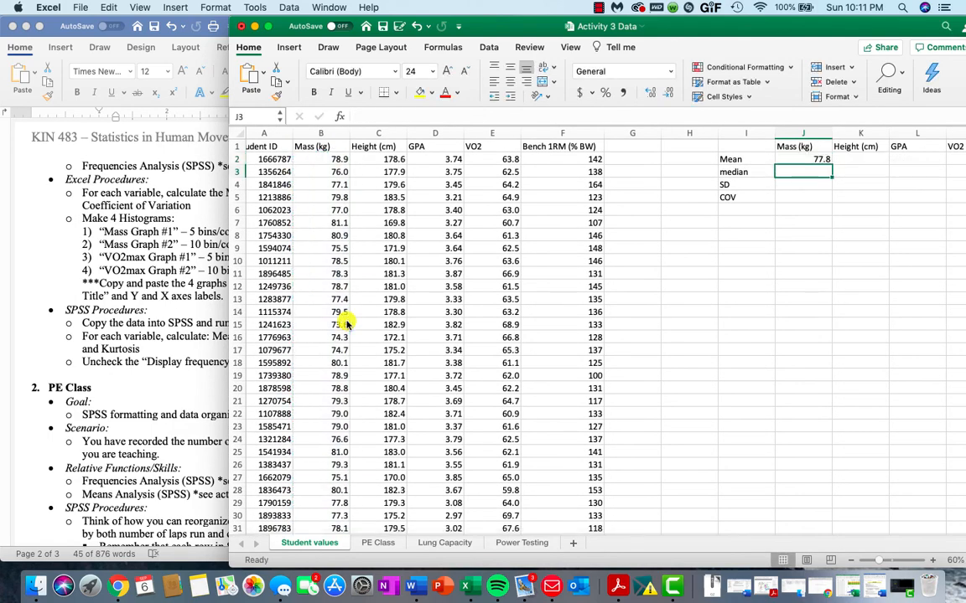
- Calculate the median of the Mass (kg) data in cell J3 with the MEDIAN function over B2:B101
text(=median)
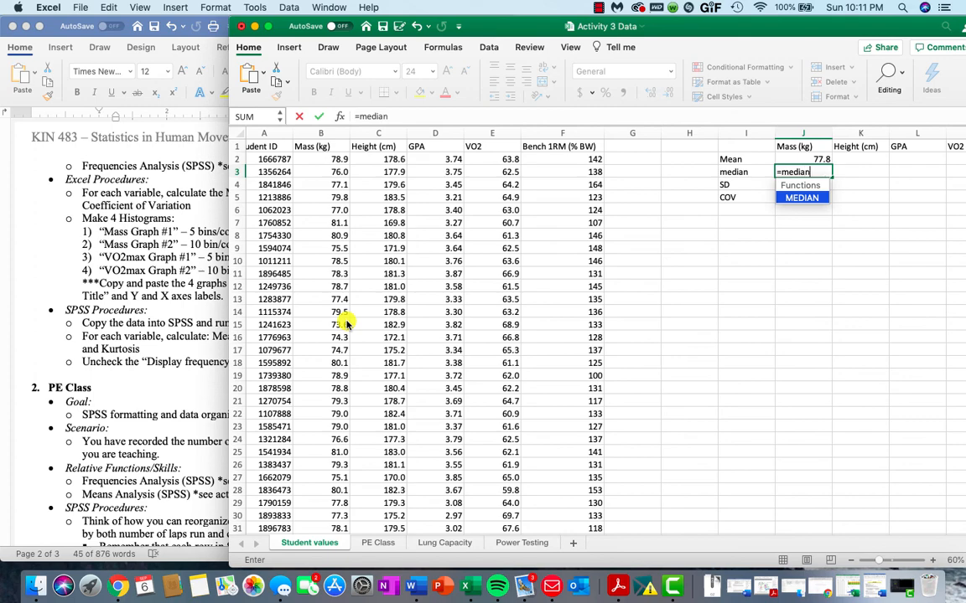
text(()
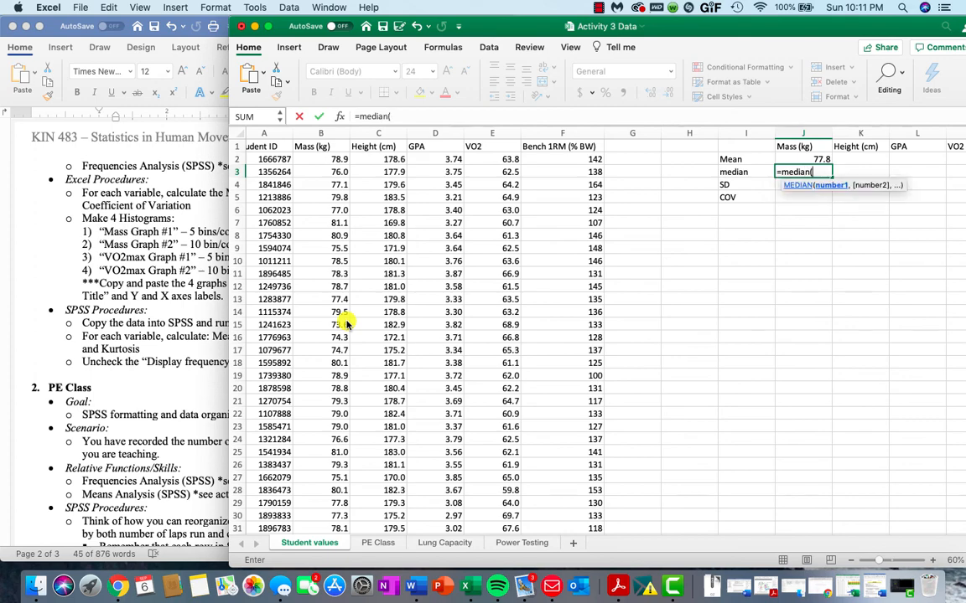
click(336, 159)
scroll(332, 251, down, 5)
scroll(332, 252, down, 10)
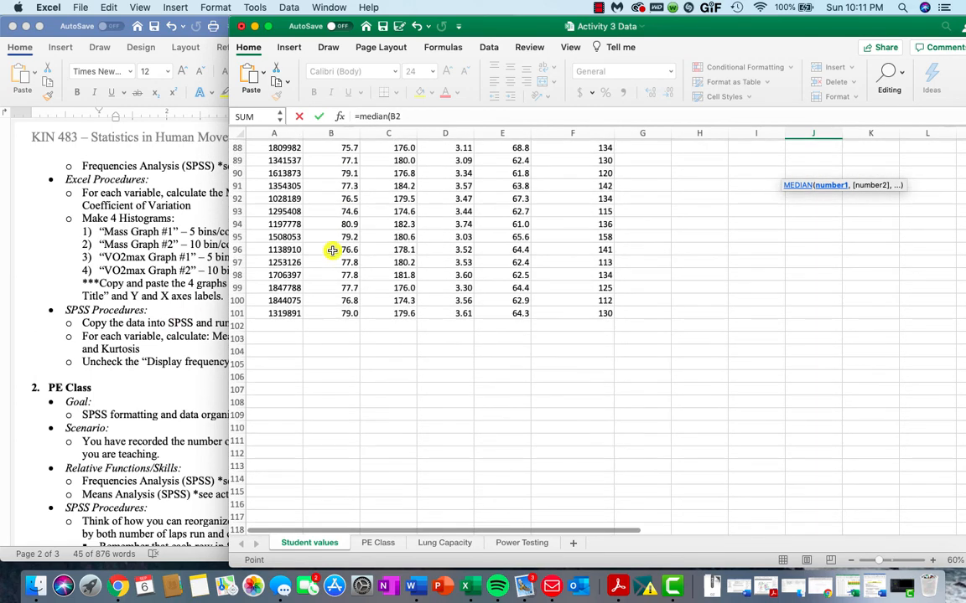
shift+click(344, 314)
key(Return)
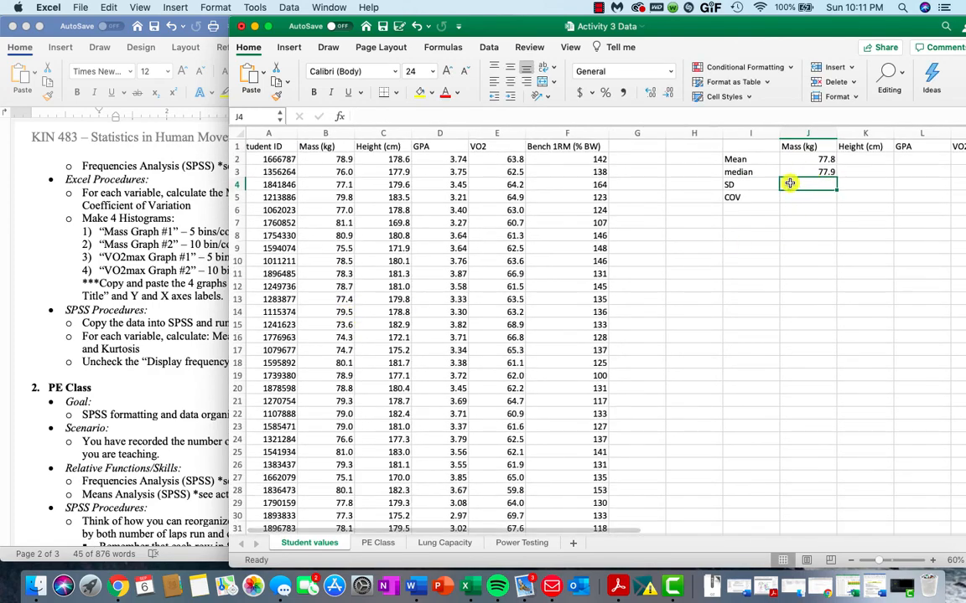
- Calculate the standard deviation of the Mass (kg) data in cell J4 with the STDEV function over B2:B101
text(=stde)
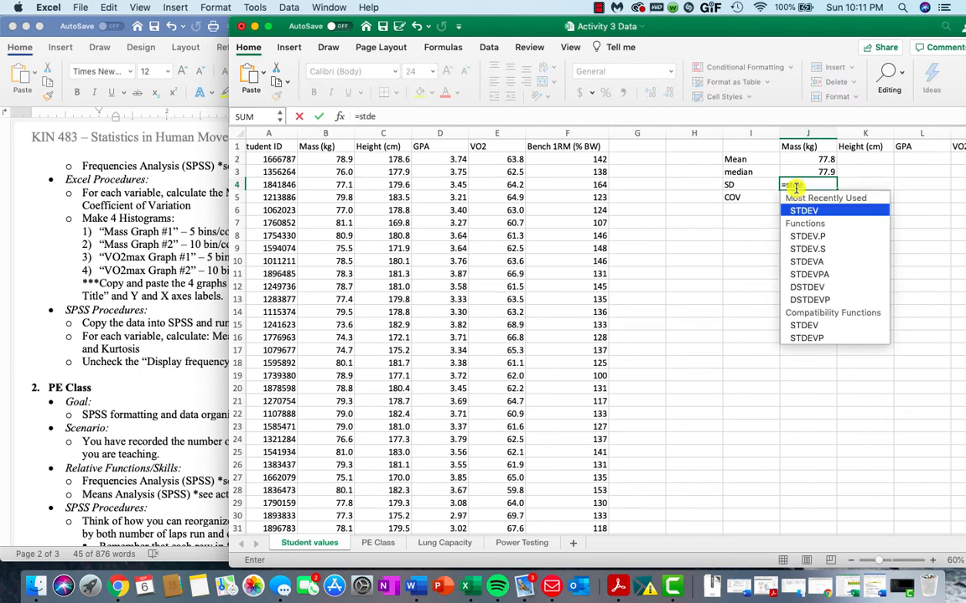
text(v()
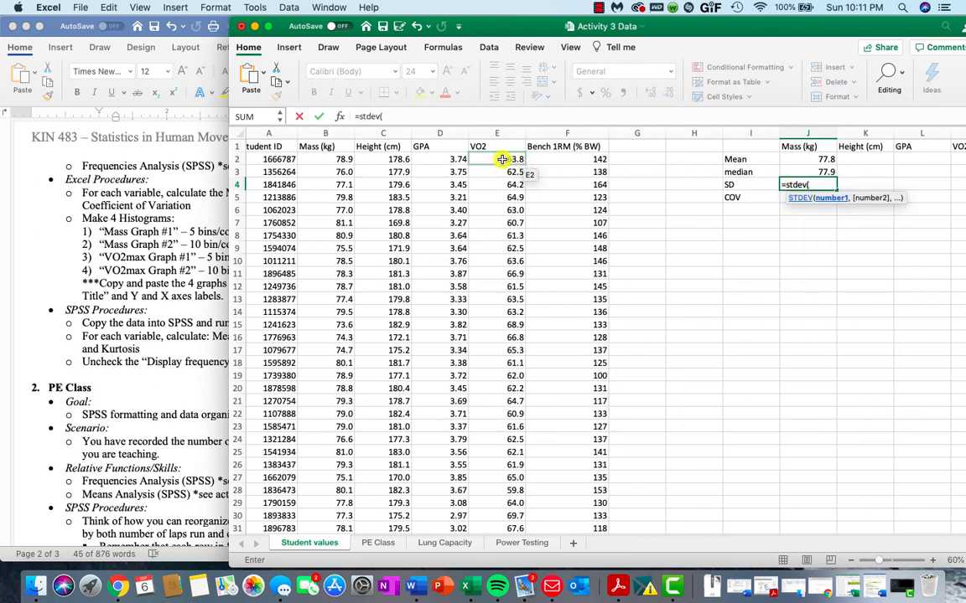
click(339, 159)
scroll(344, 297, down, 20)
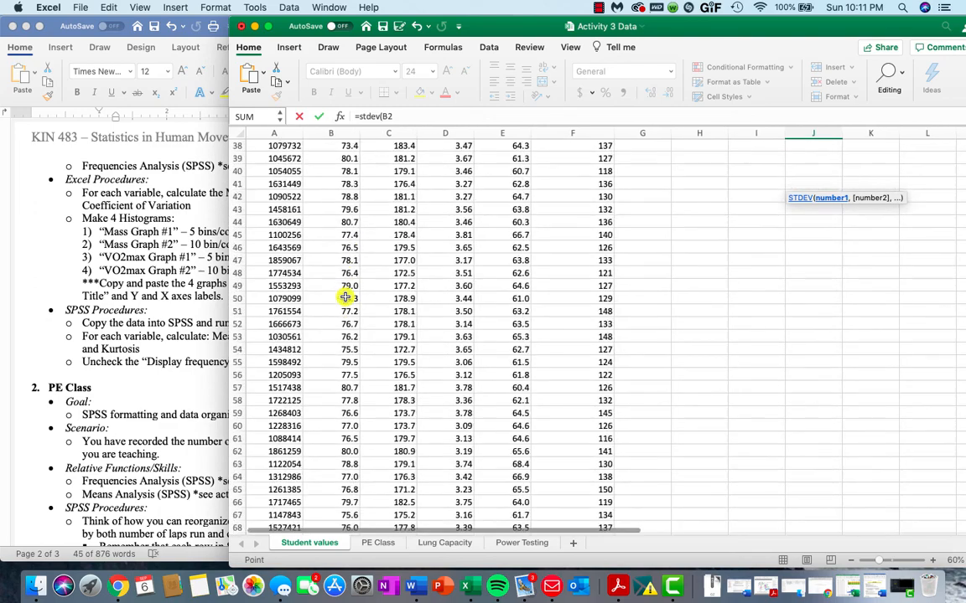
shift+click(349, 393)
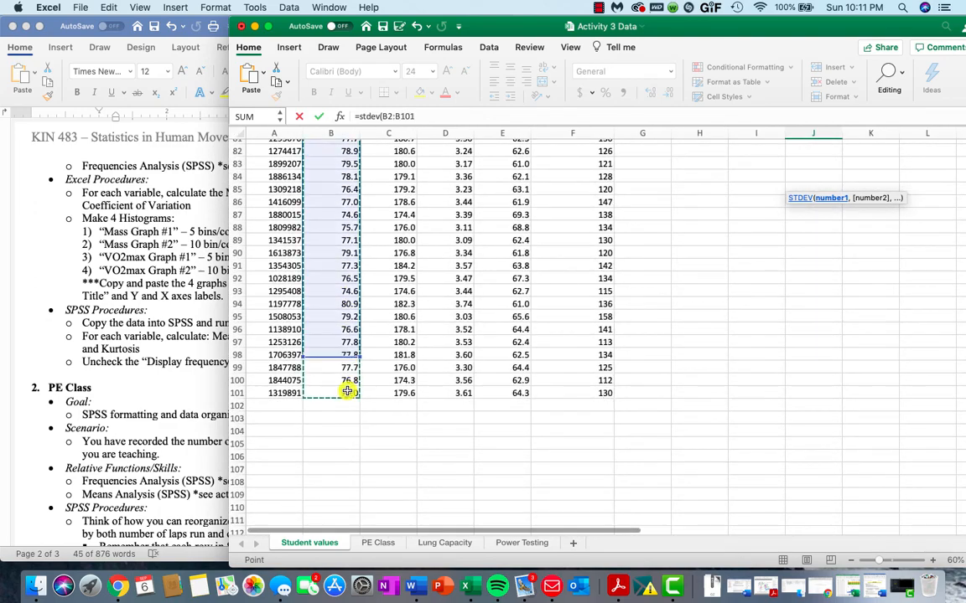
key(Return)
scroll(633, 351, up, 3)
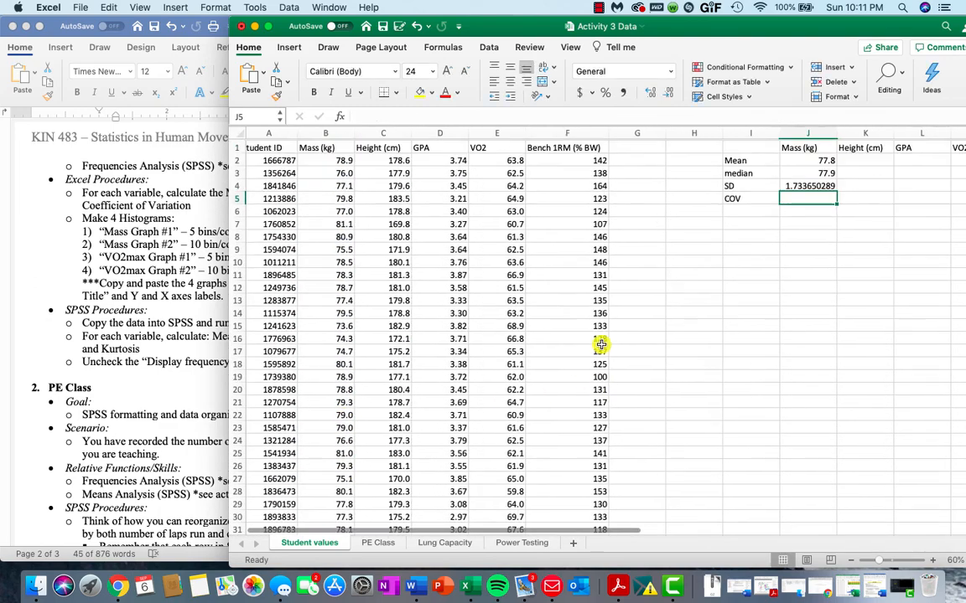
- Look up the CoV equation in the Word instructions and calculate the Mass coefficient of variation in Excel cell J5 as =(J4/J2)*100
scroll(599, 344, right, 2)
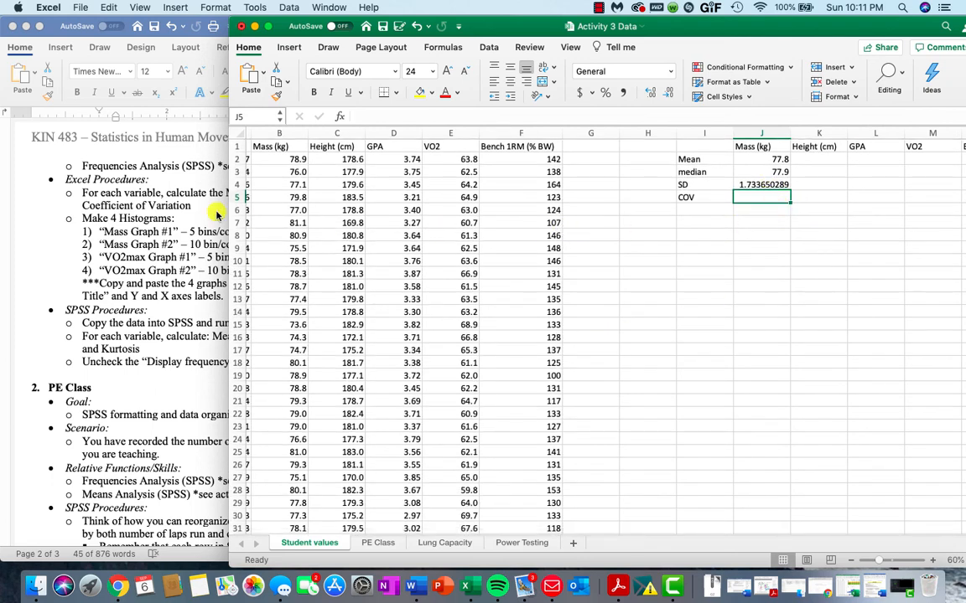
click(194, 192)
scroll(144, 227, up, 10)
scroll(145, 227, up, 8)
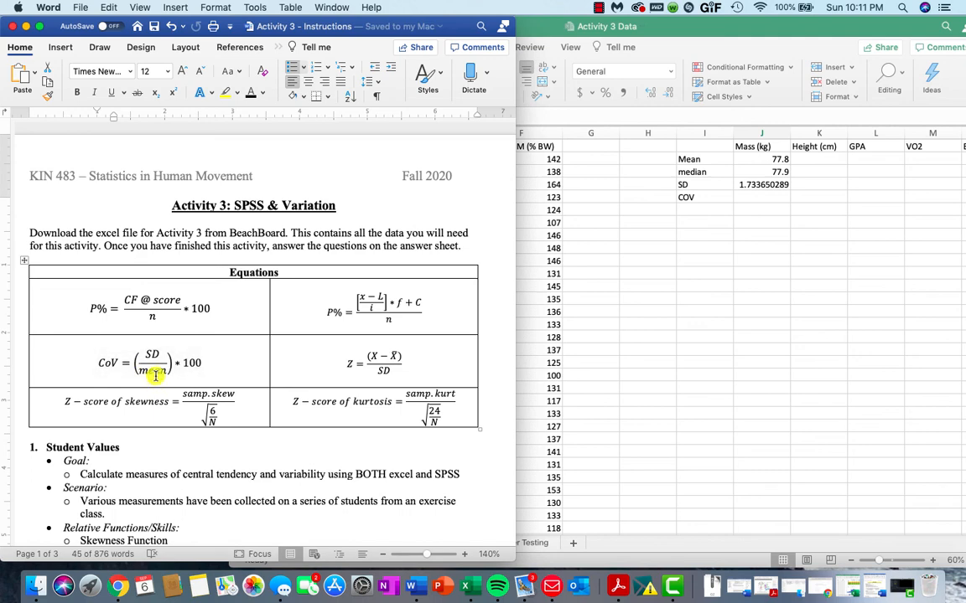
click(752, 198)
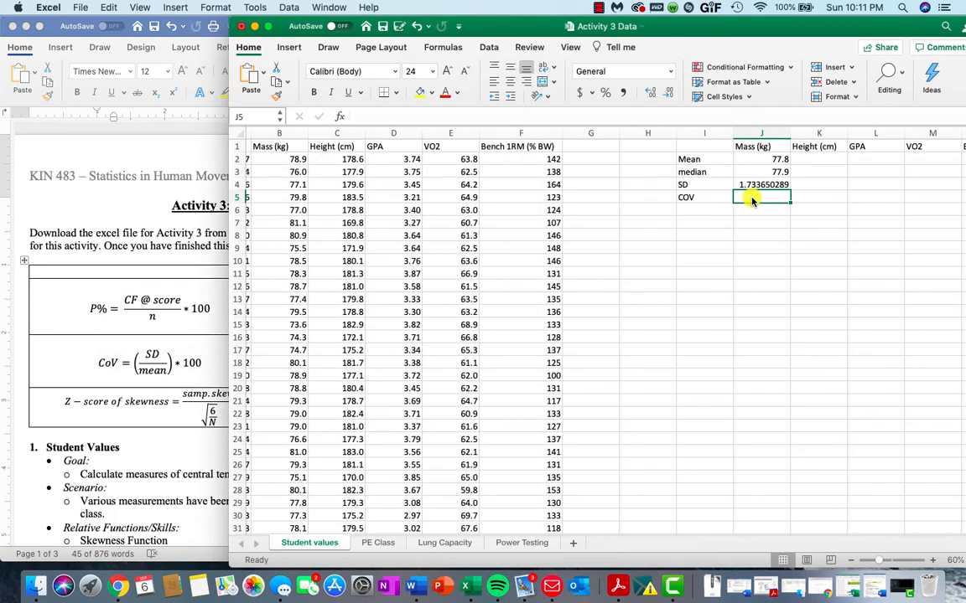
text(=()
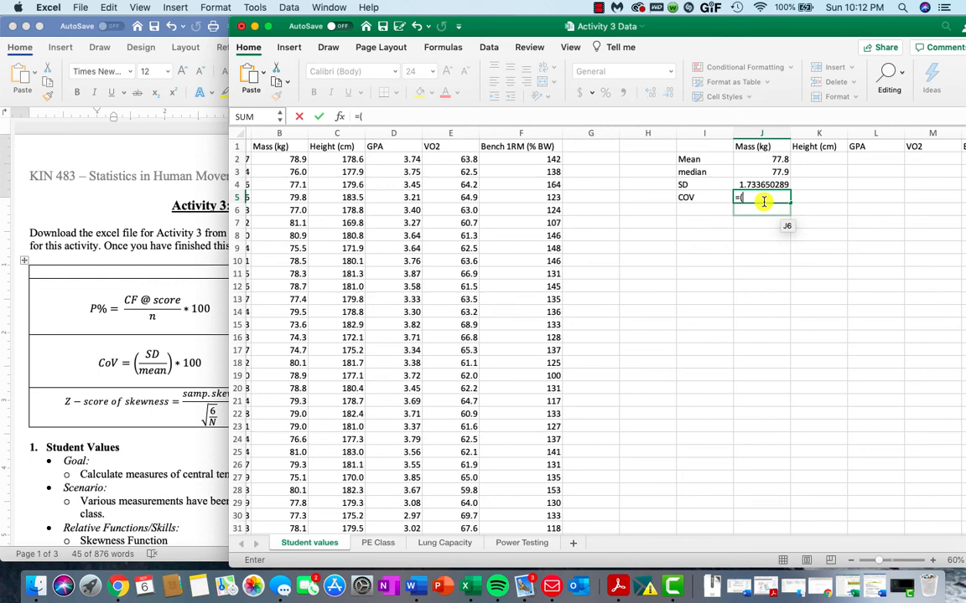
click(760, 184)
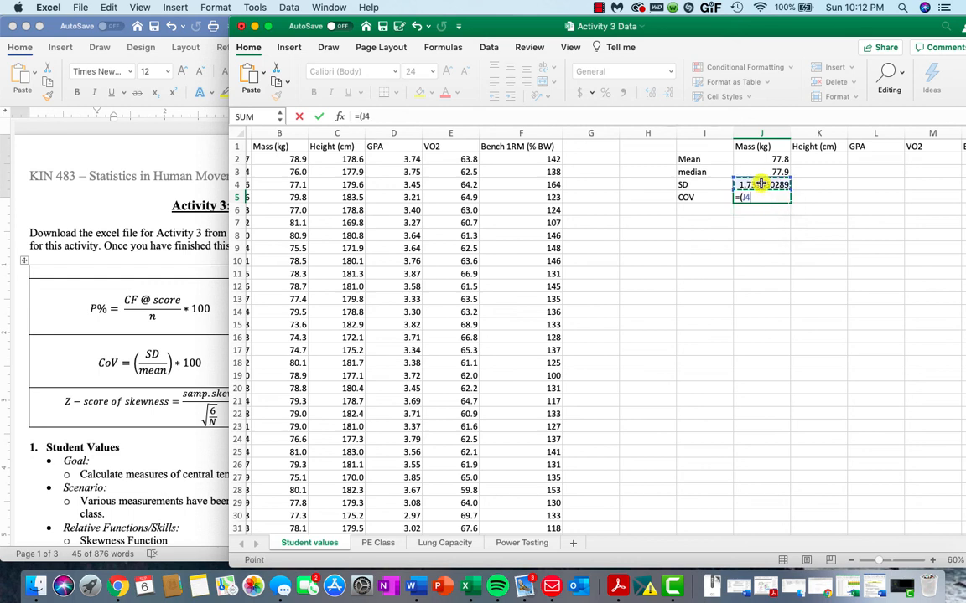
text(/)
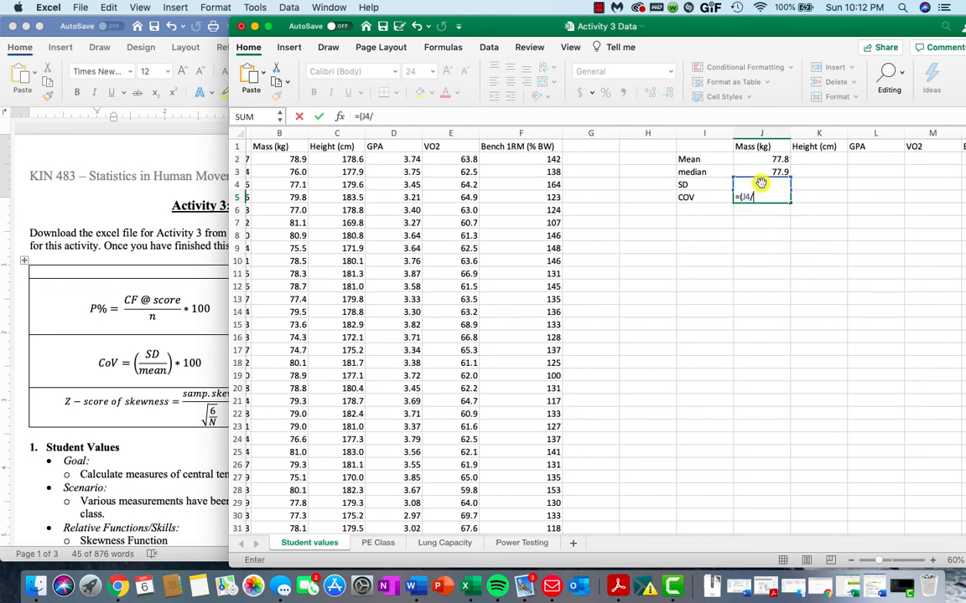
click(757, 160)
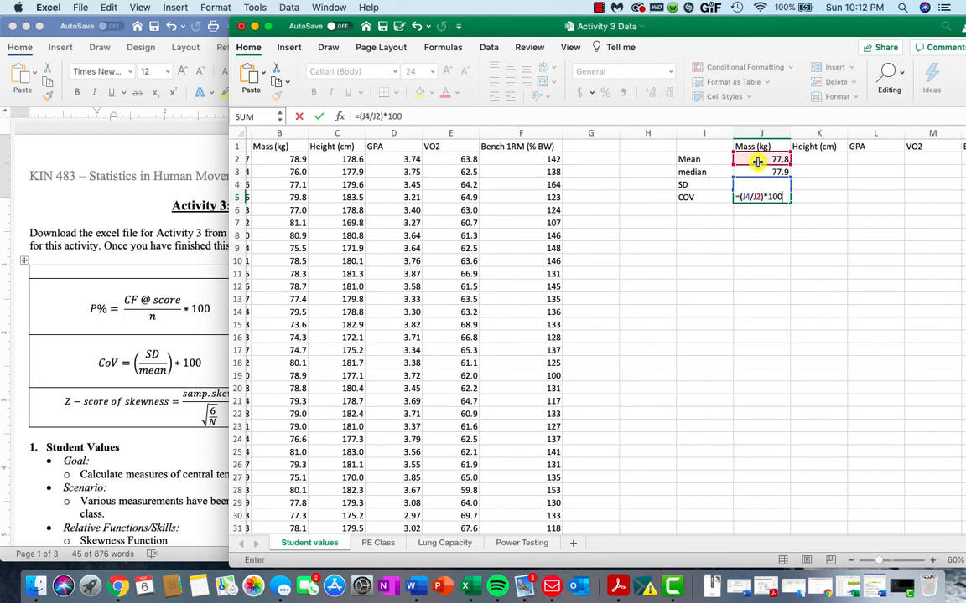
text()*100)
key(Return)
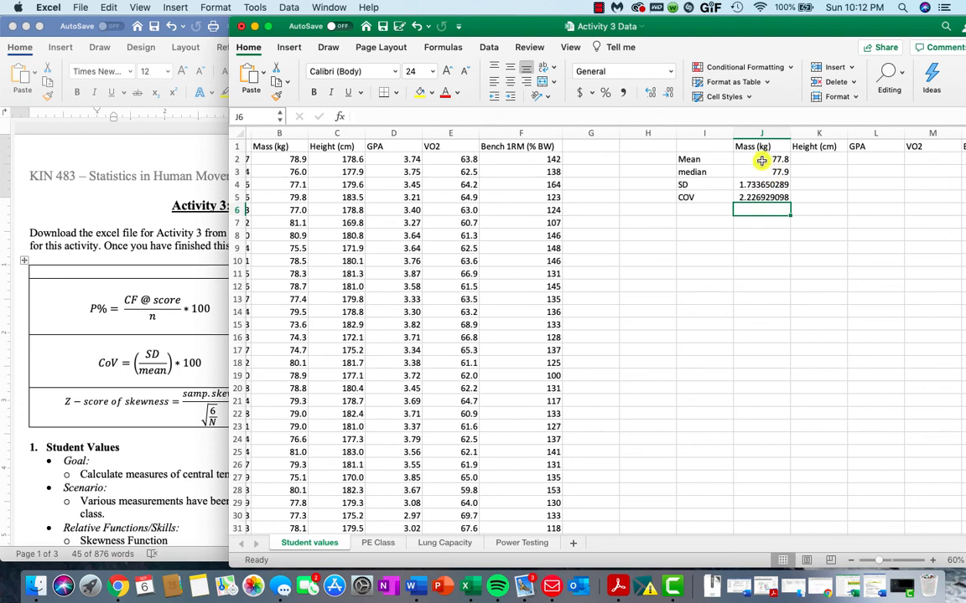
- Format the Mass statistics in J2:J5 to show one decimal place
drag(760, 161, 765, 196)
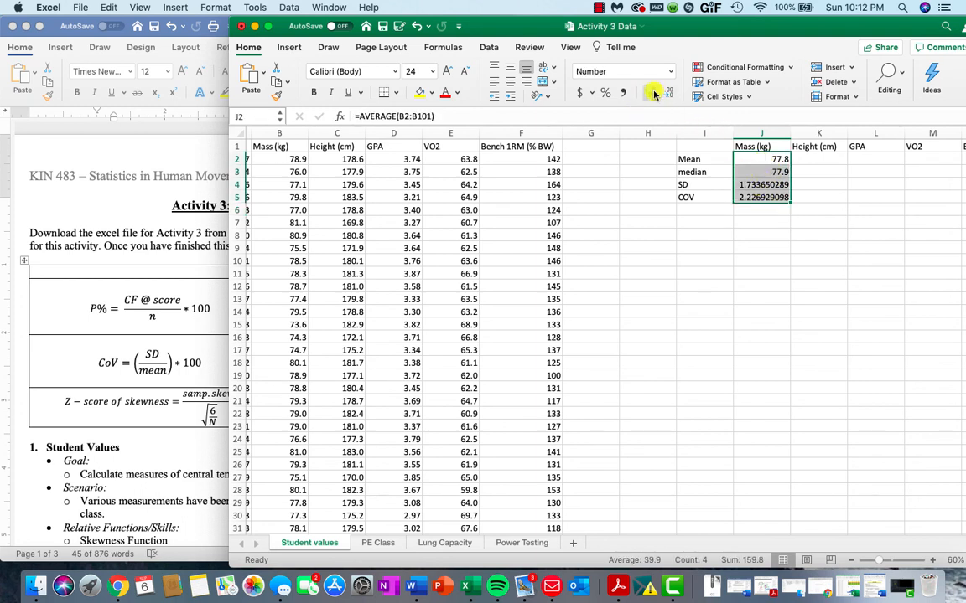
click(654, 93)
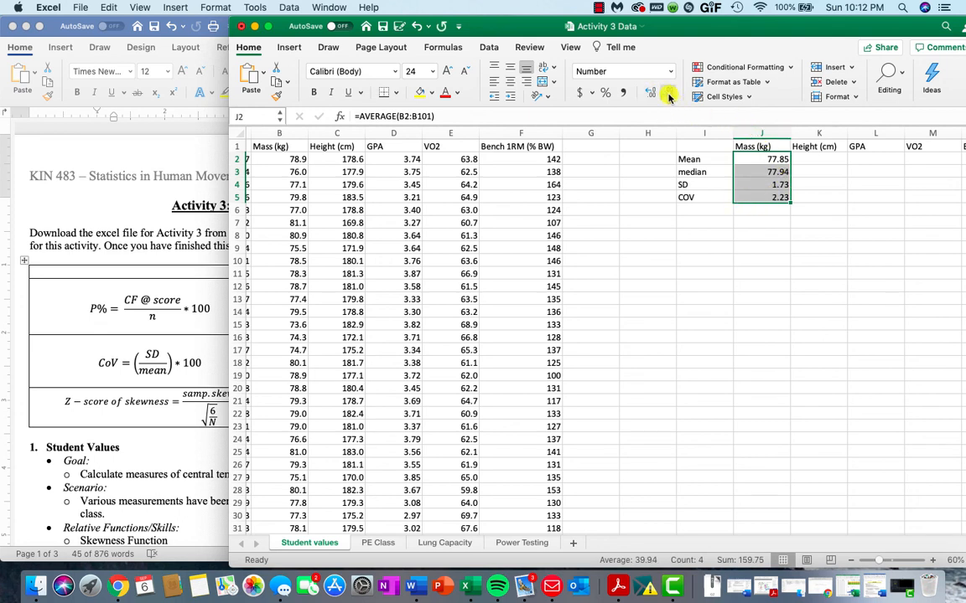
click(668, 98)
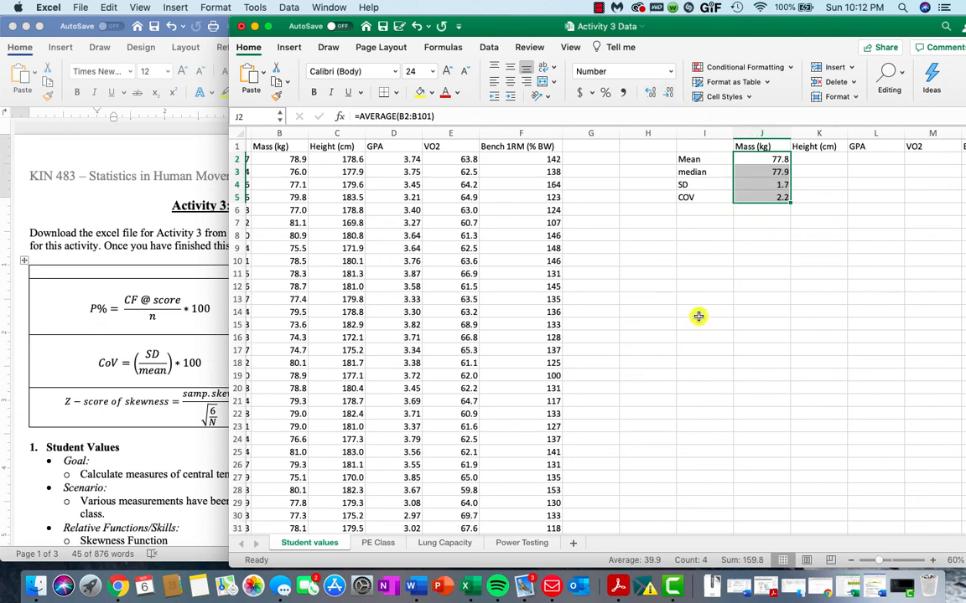
- Check the Word answer sheet and the instructions' Excel procedures, and fill the Mass formulas in Excel cells J2:J5 across to column N
click(879, 589)
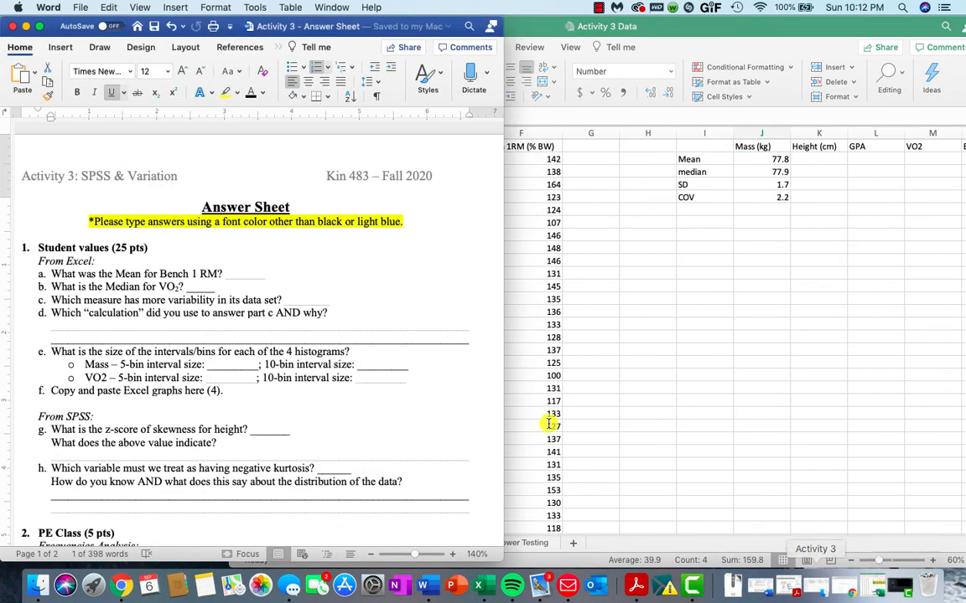
click(27, 29)
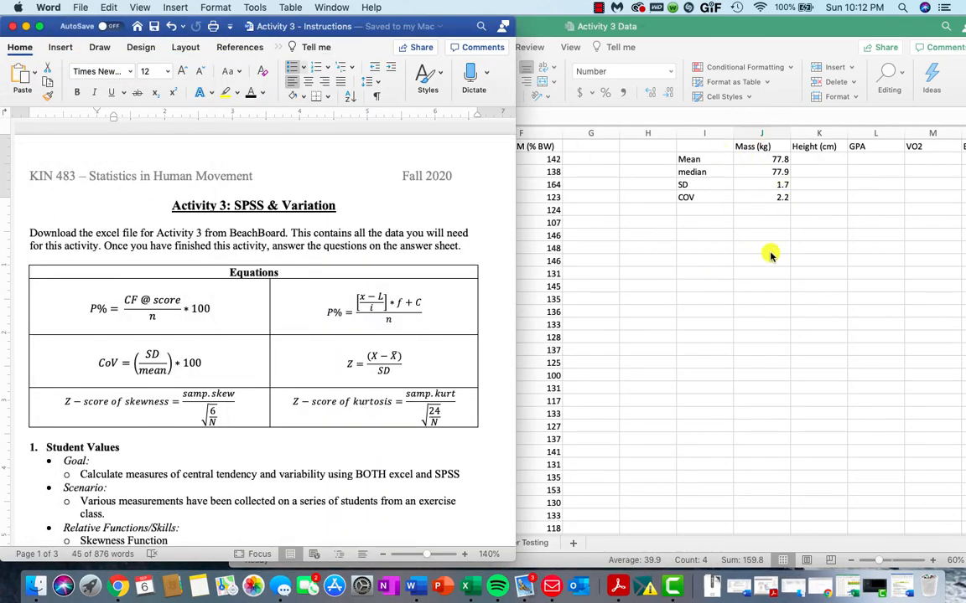
scroll(363, 379, down, 15)
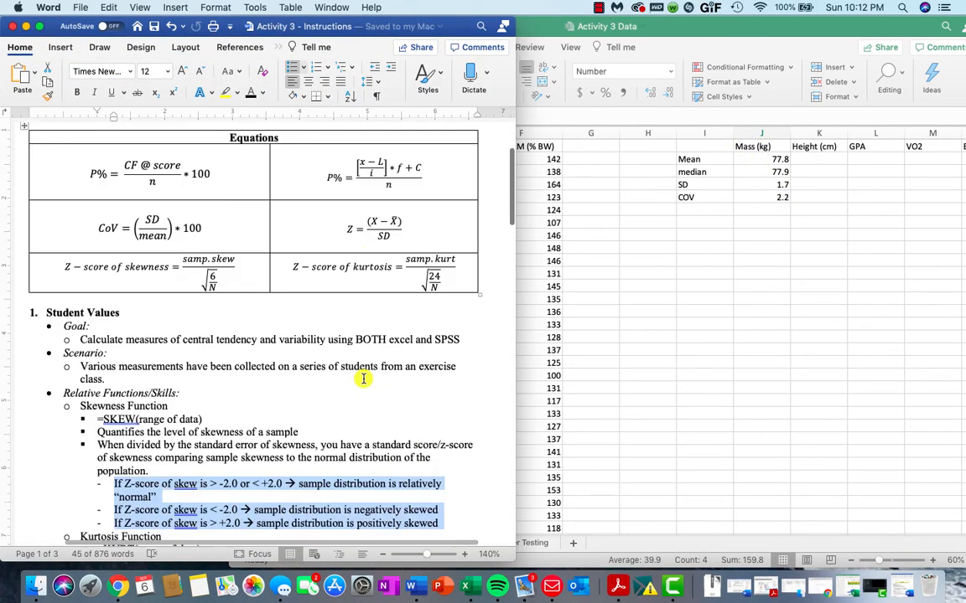
scroll(363, 379, down, 6)
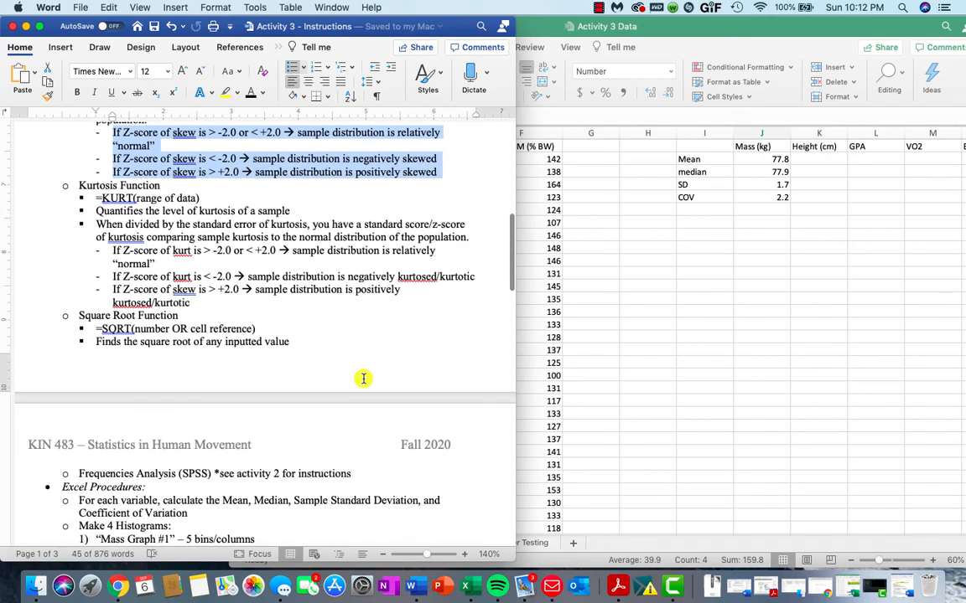
scroll(363, 379, down, 2)
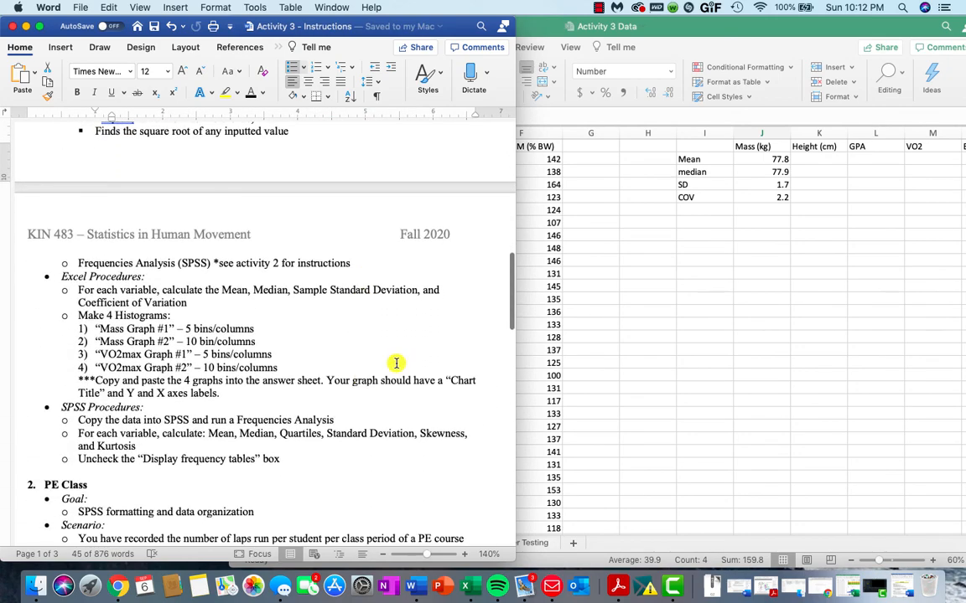
click(772, 161)
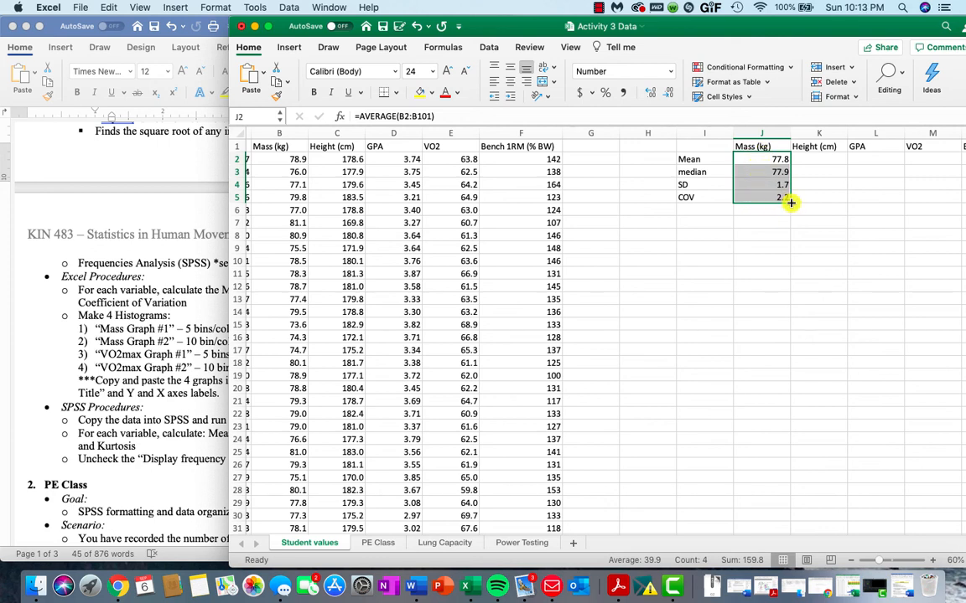
drag(790, 202, 894, 209)
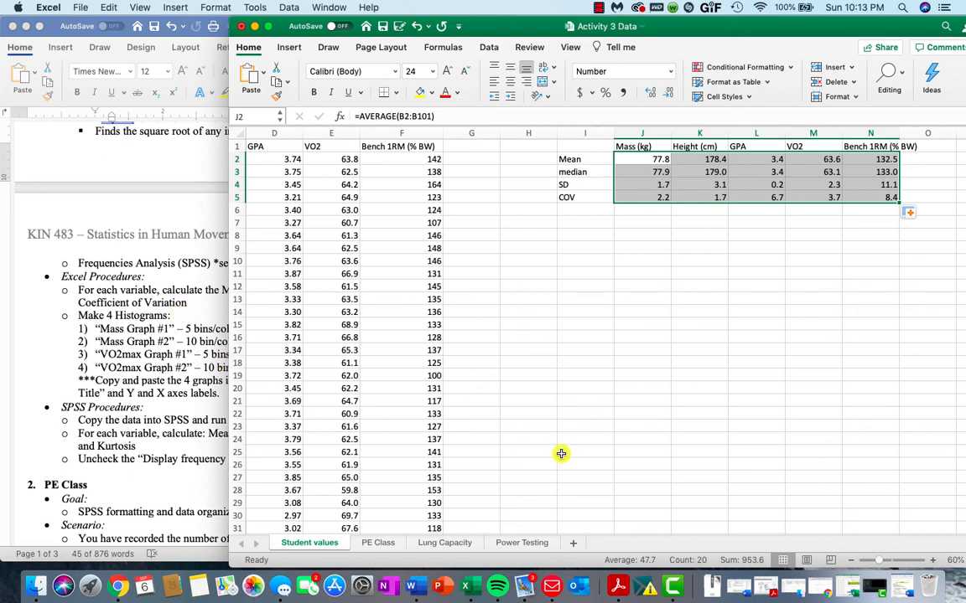
- Label cells I7 to I9 as samp skew, SE skew and Z skew
click(583, 221)
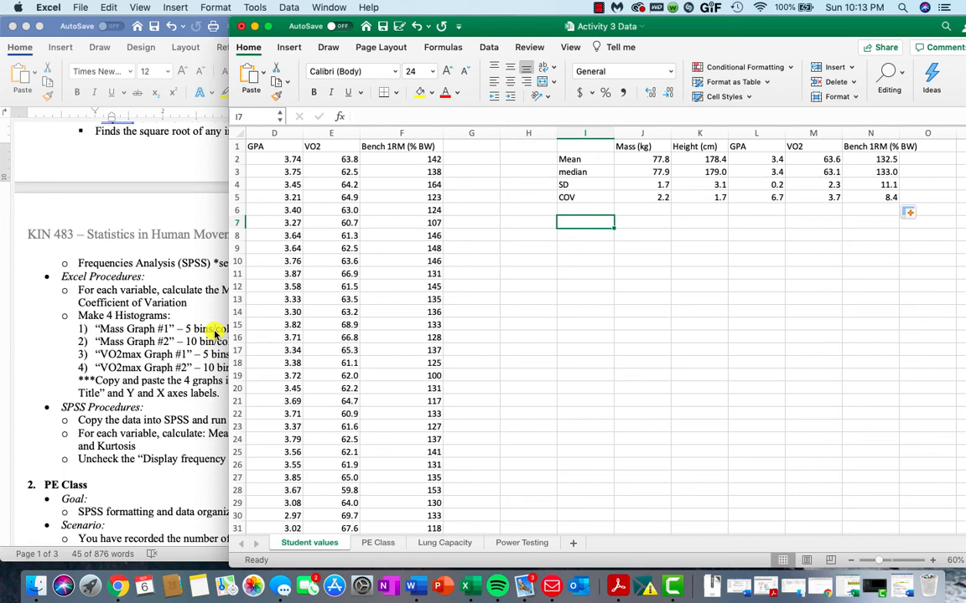
text(sa)
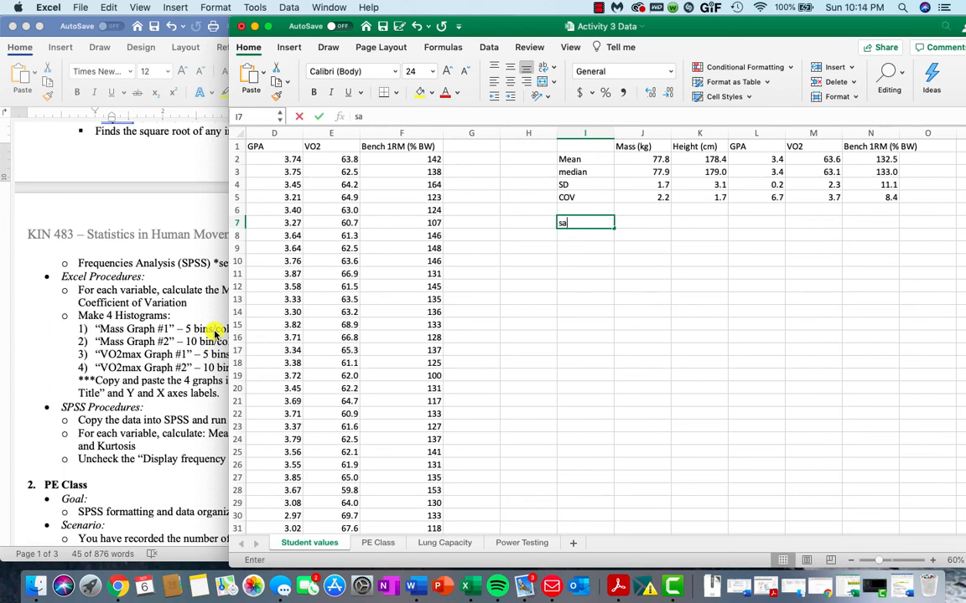
text(mp skew)
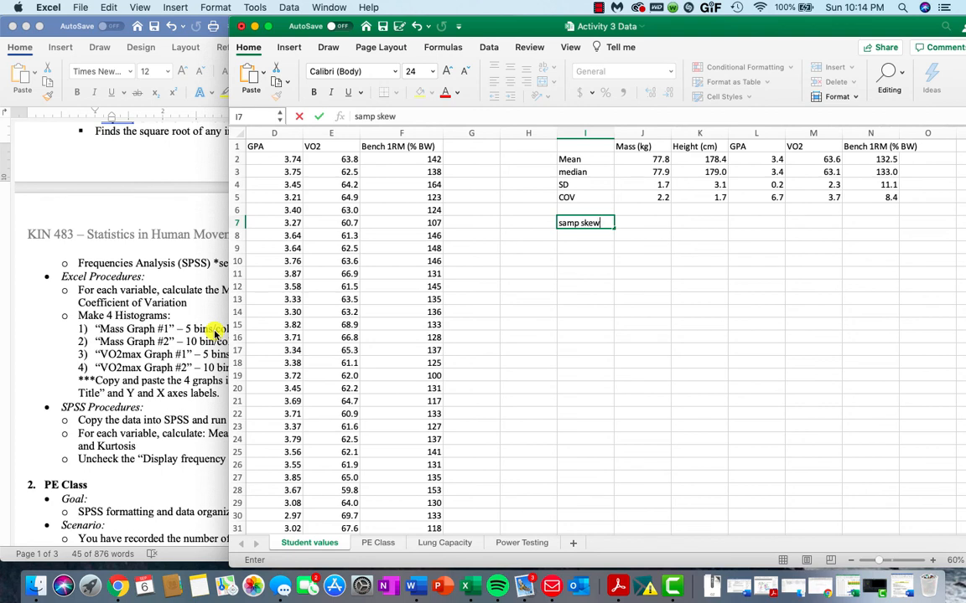
key(Return)
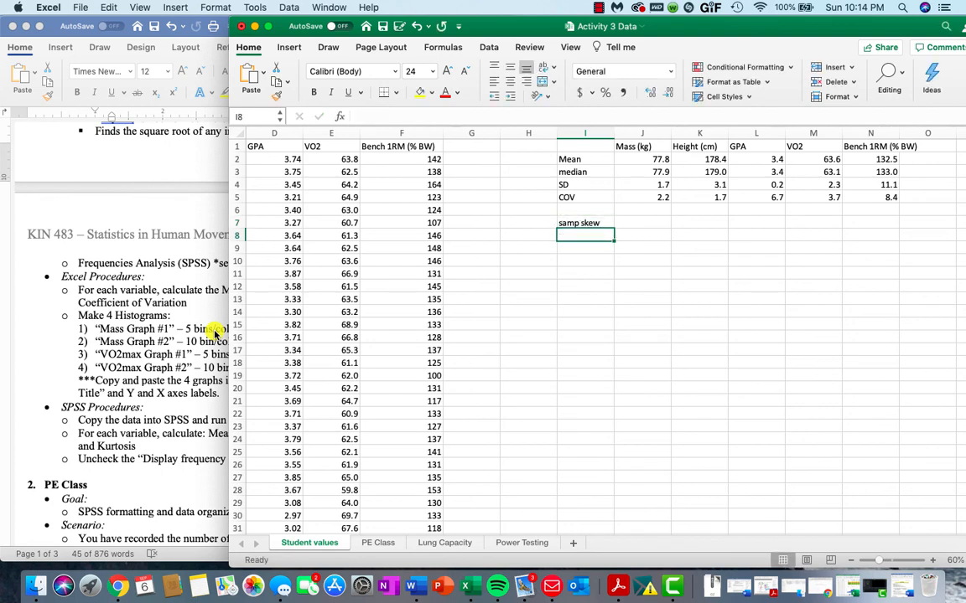
text(SE)
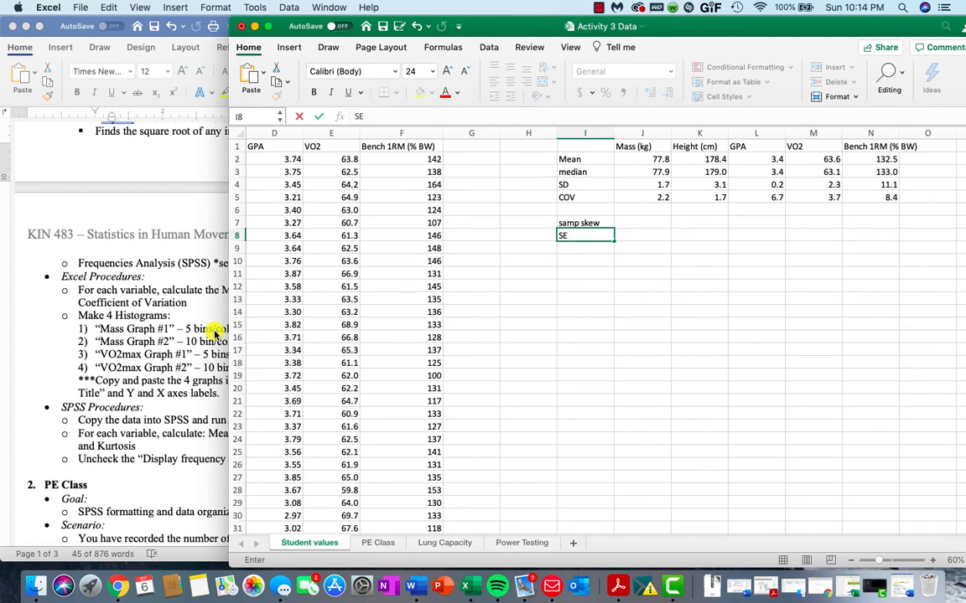
text( skew)
key(Return)
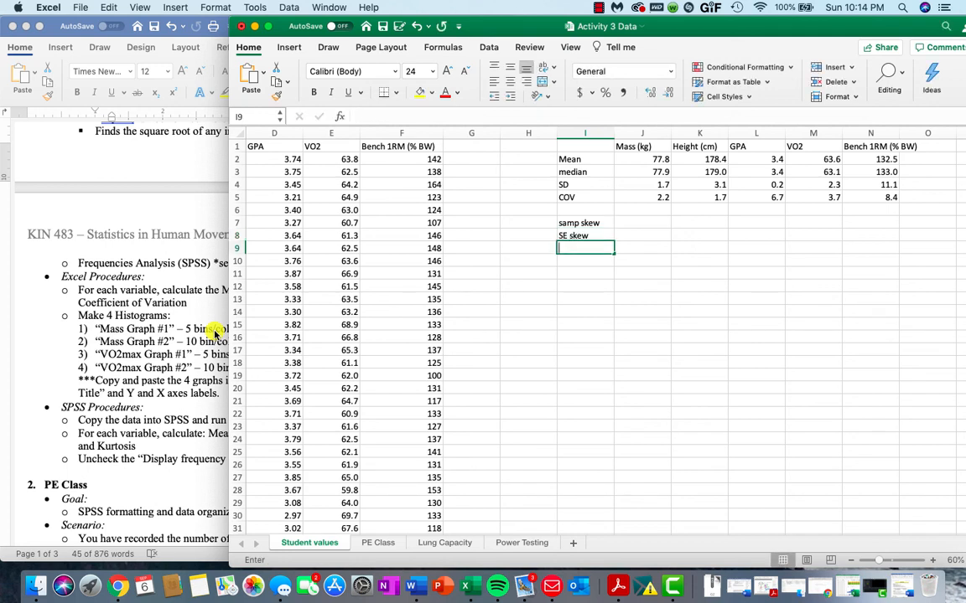
text(Z)
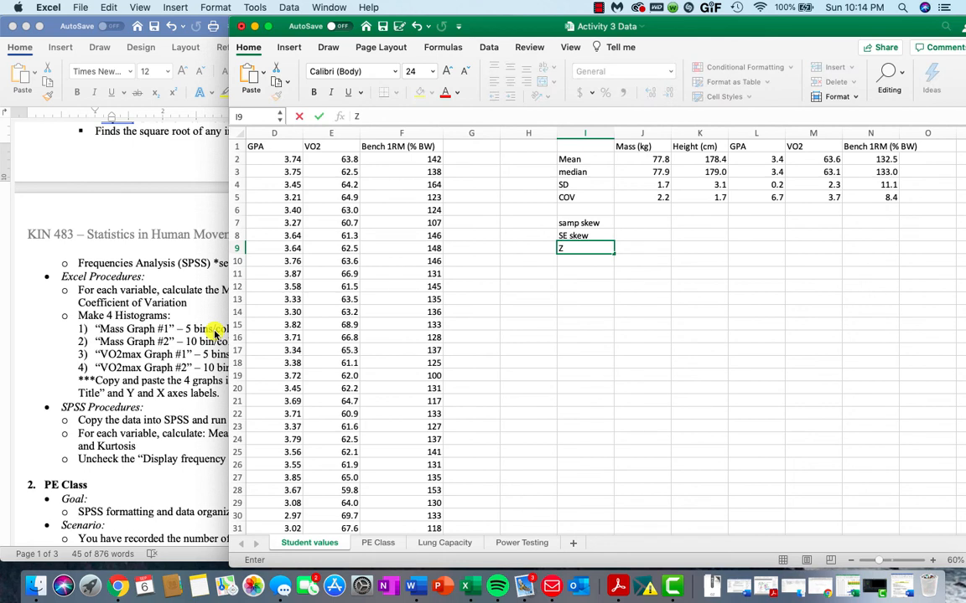
text(skew)
key(Return)
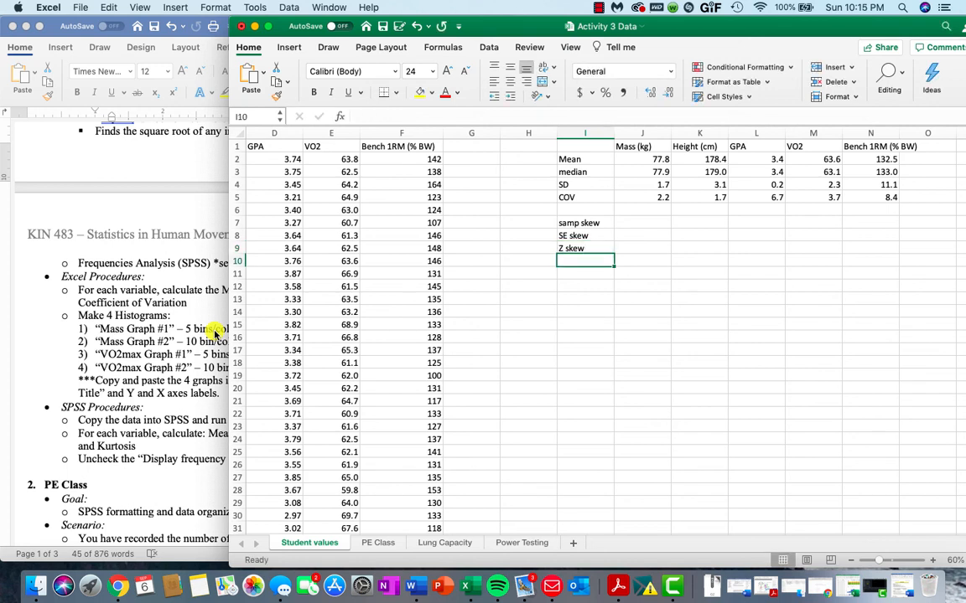
- Label cells I10 to I12 as samp kurt, SE kurt and Z kurt
text(s)
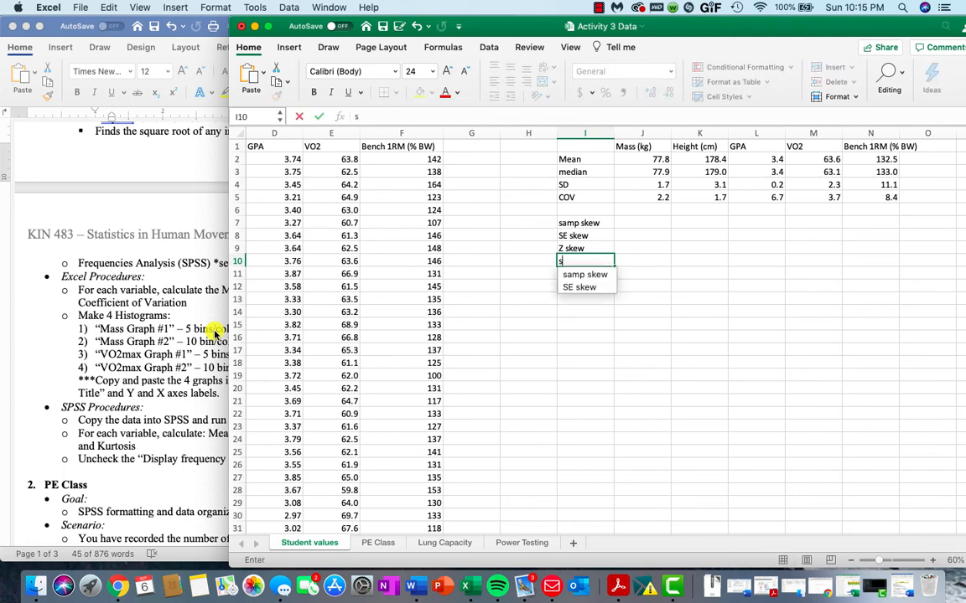
text(amp kurt)
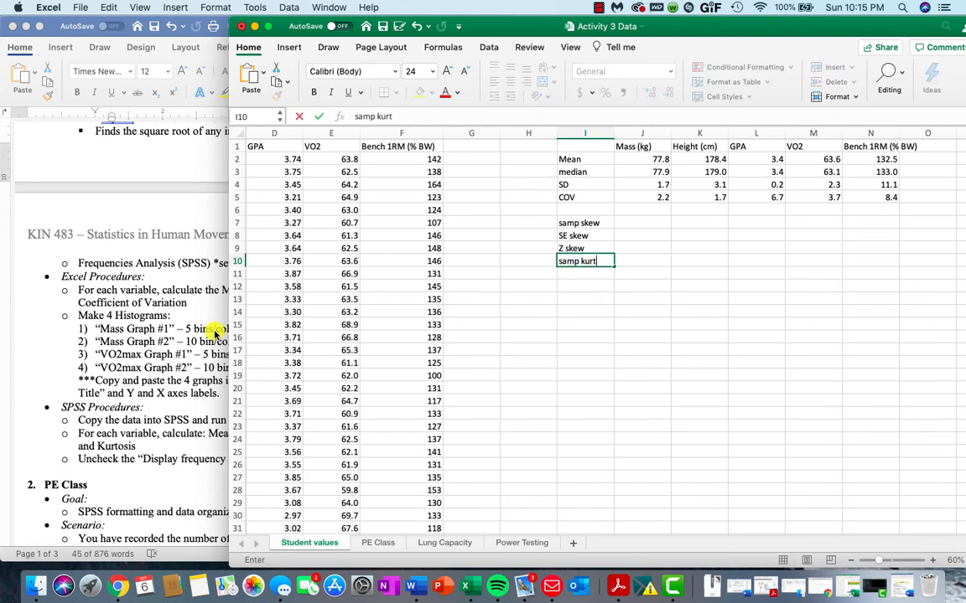
key(Return)
text(SE k)
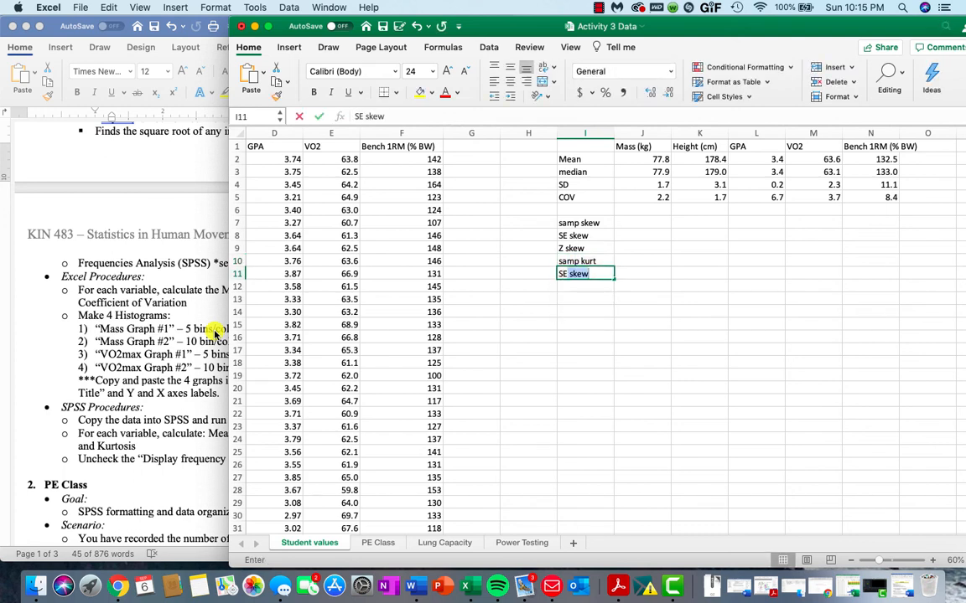
text(urt)
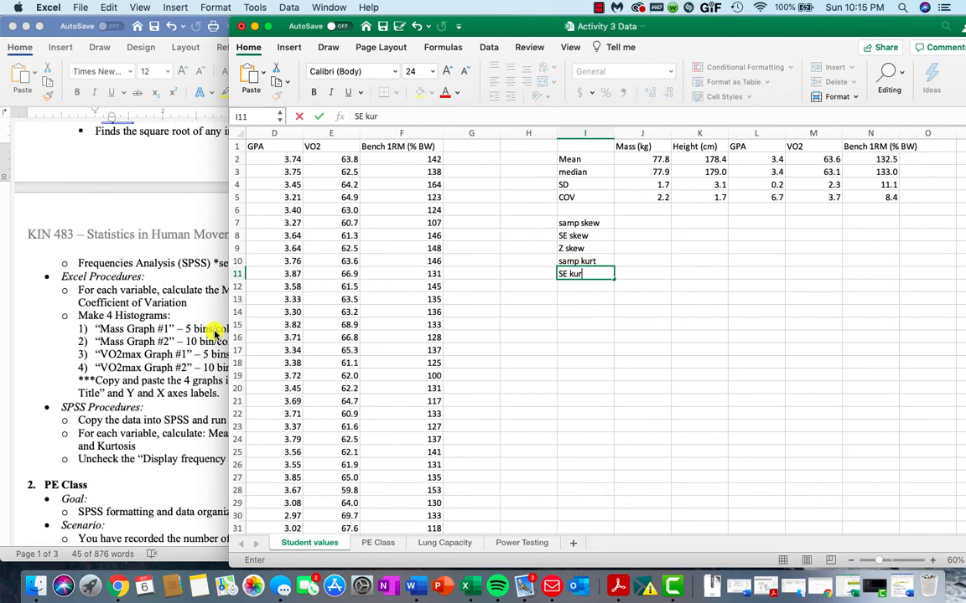
key(Return)
text(Z kurt)
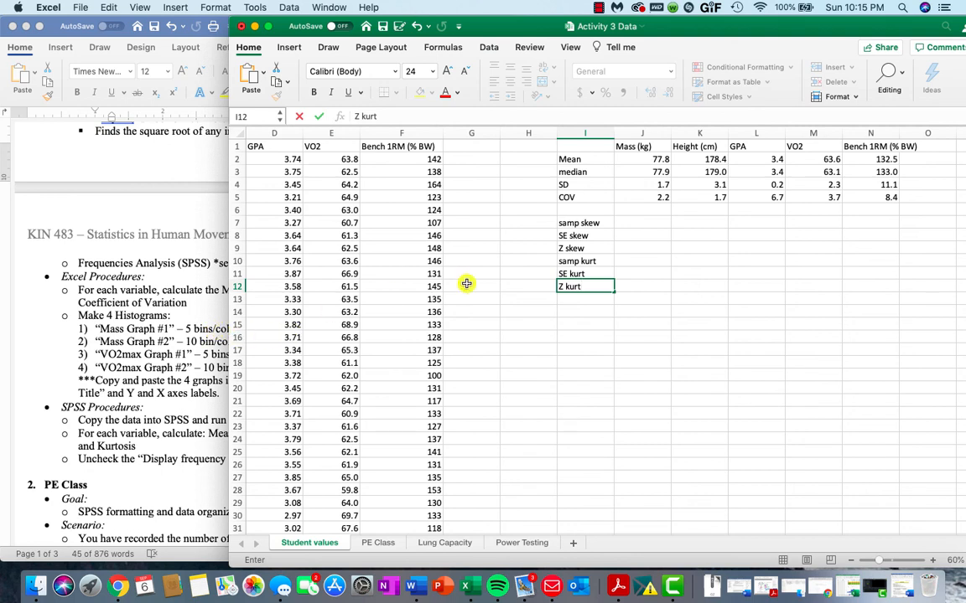
- Fill the skewness rows I7:N9 with light green and the kurtosis rows I10:N12 with light blue
drag(569, 223, 876, 247)
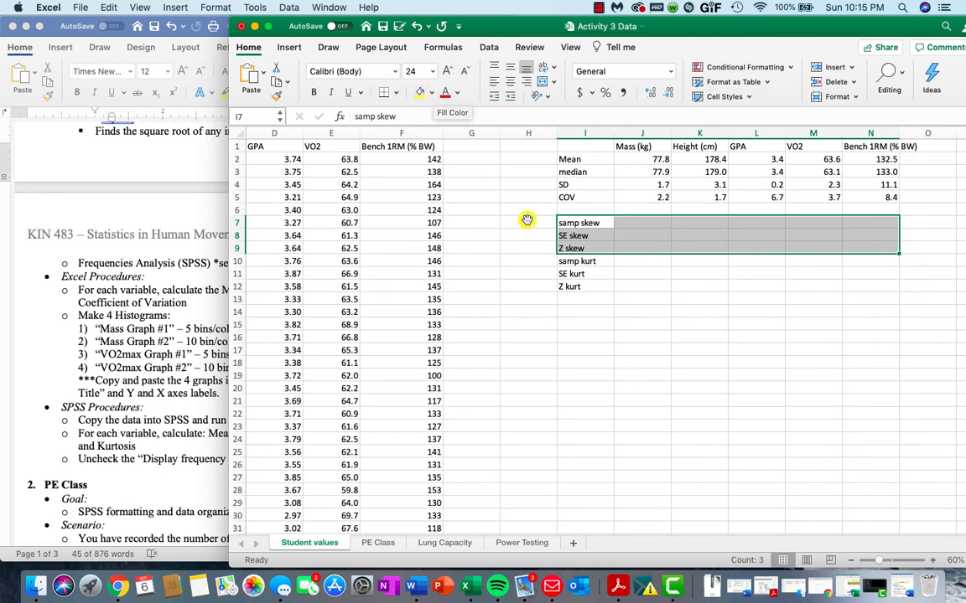
click(566, 246)
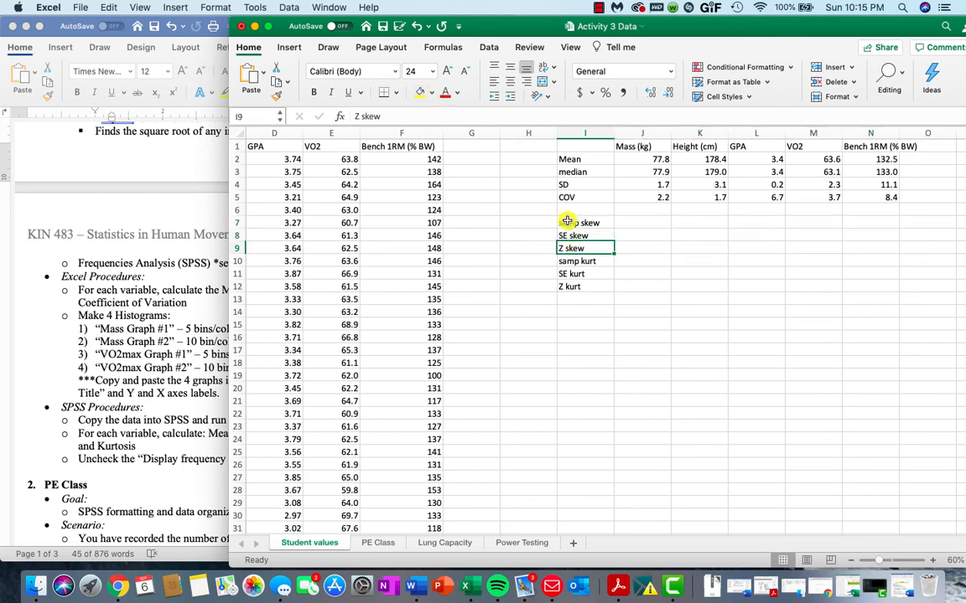
drag(567, 222, 876, 248)
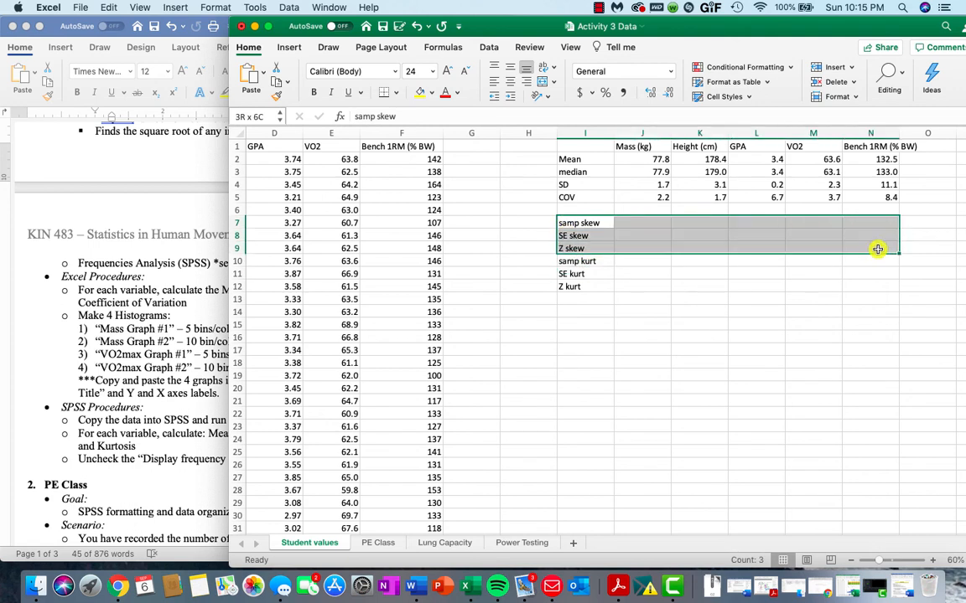
click(431, 92)
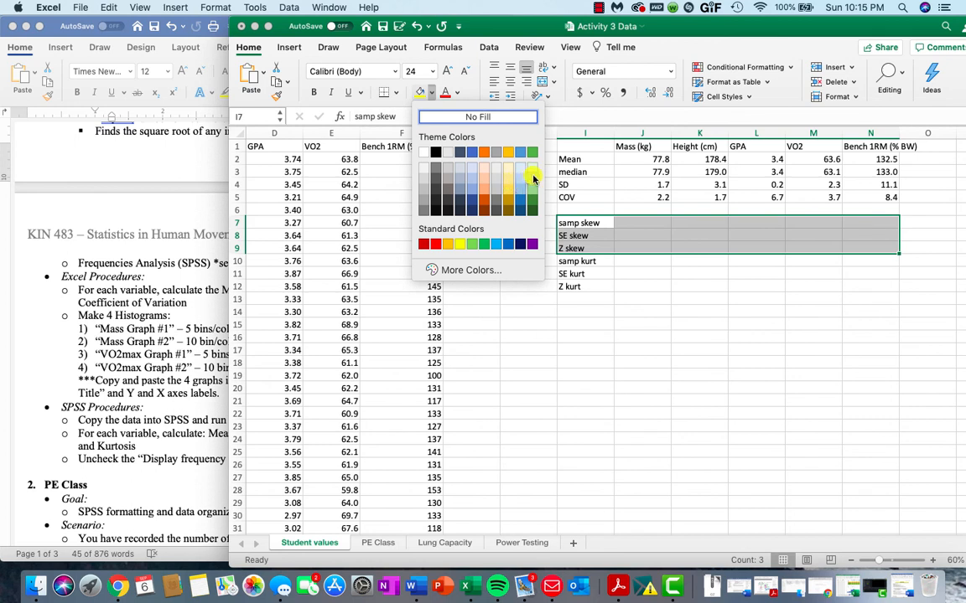
click(531, 178)
drag(573, 264, 866, 287)
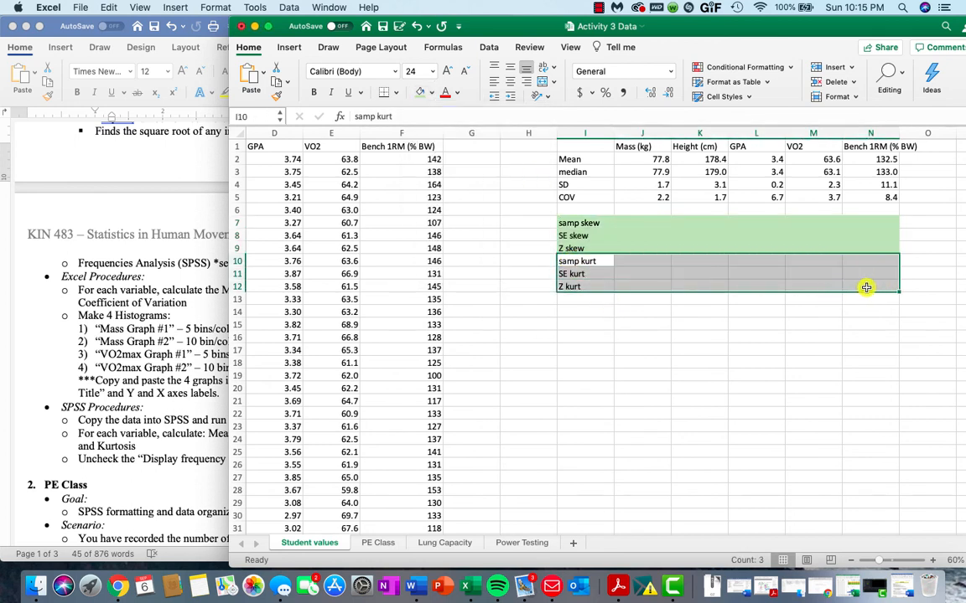
click(430, 92)
click(519, 180)
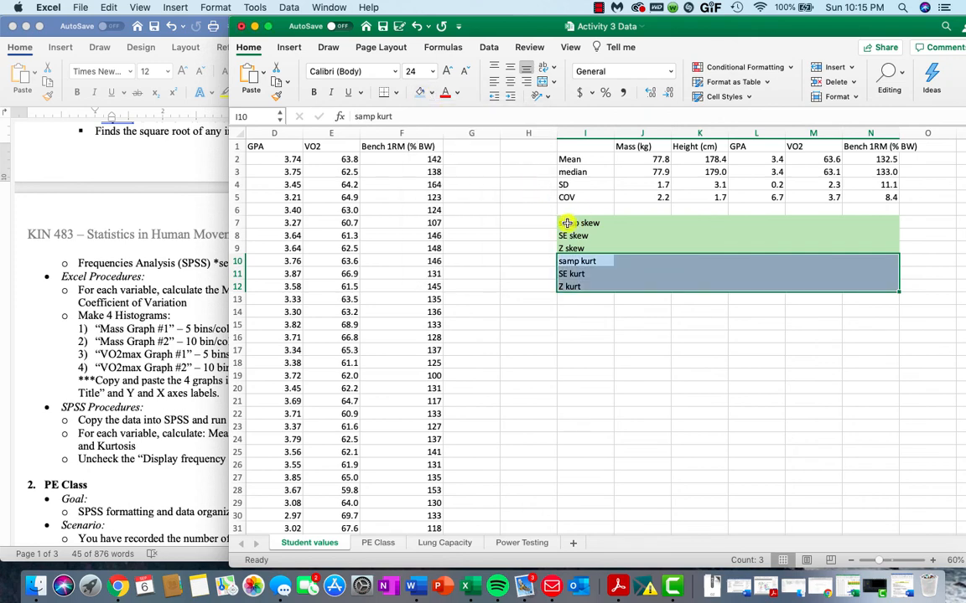
- Apply all borders to the skewness and kurtosis block I7:N12
drag(565, 222, 877, 286)
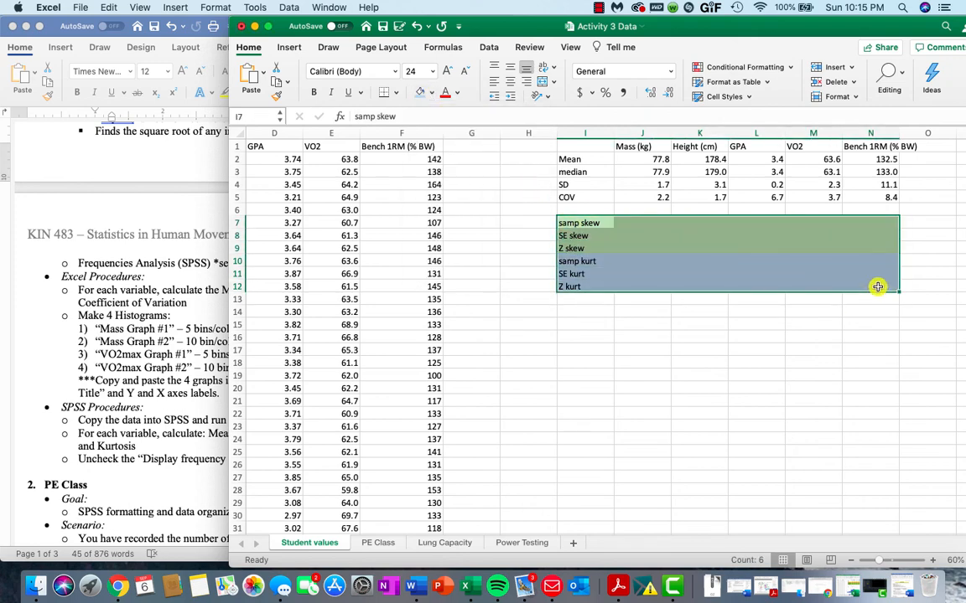
click(393, 92)
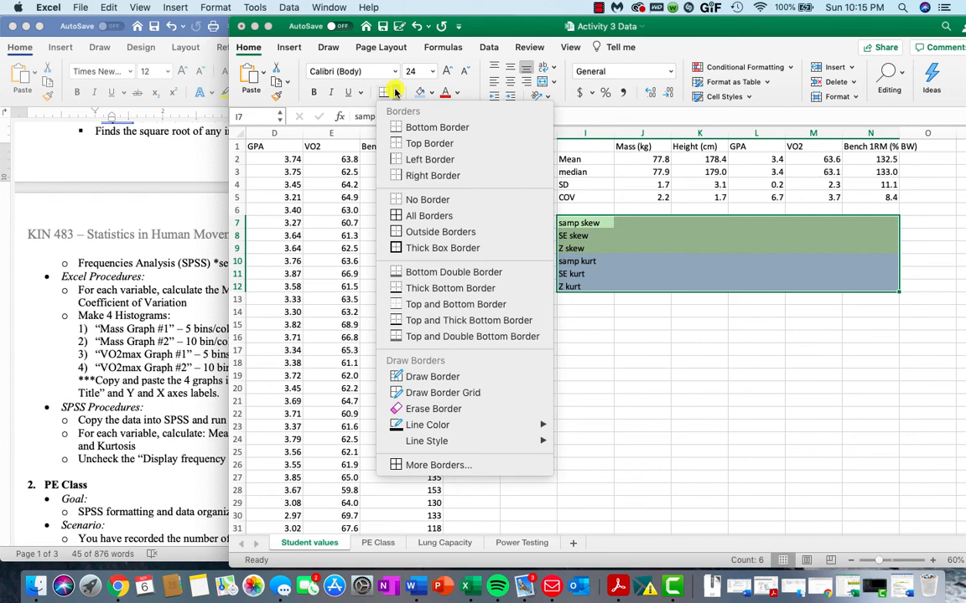
click(428, 214)
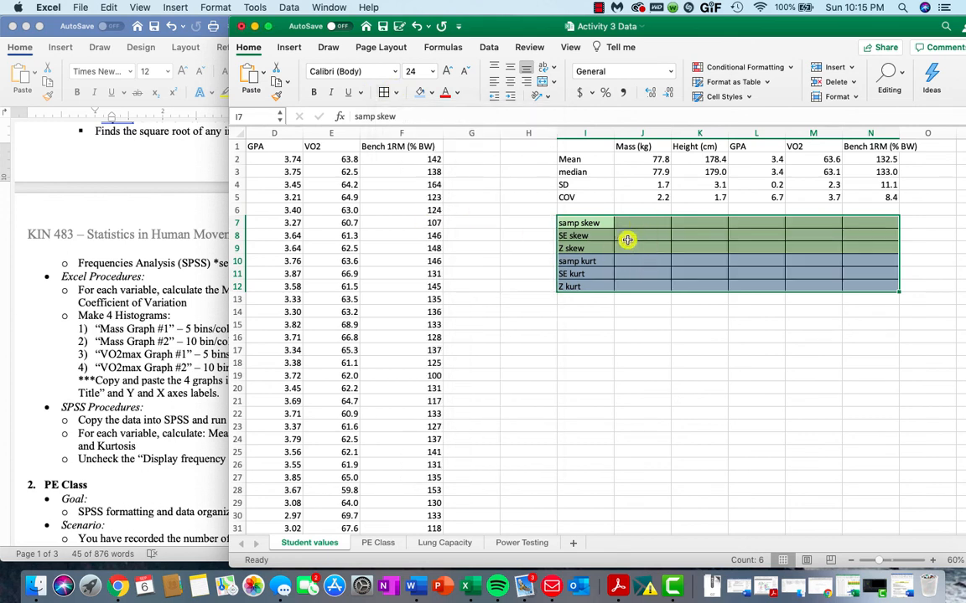
- Highlight the Z skew row I9:N9 and the Z kurt row I12:N12 with yellow fill
drag(576, 248, 894, 248)
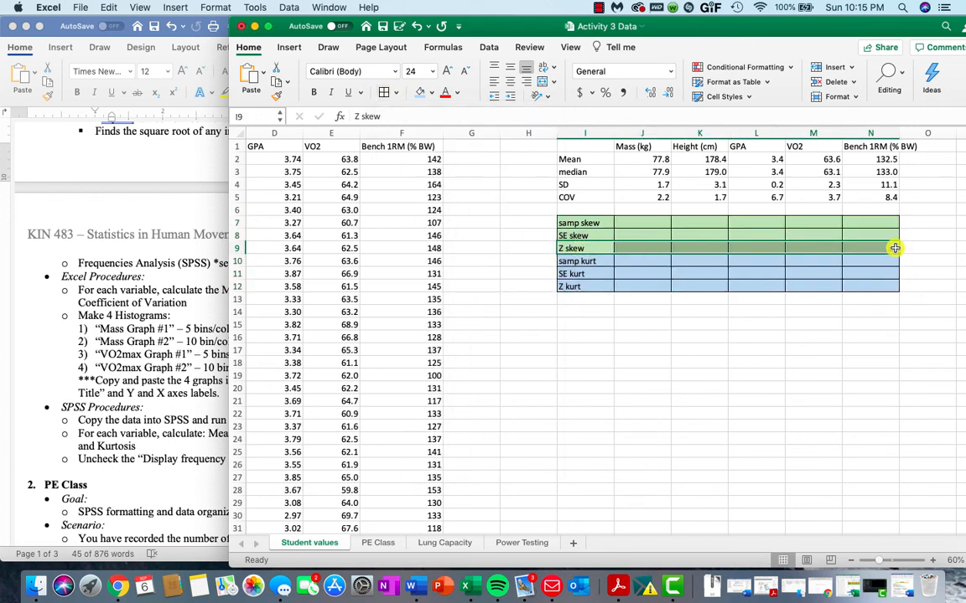
drag(593, 287, 877, 289)
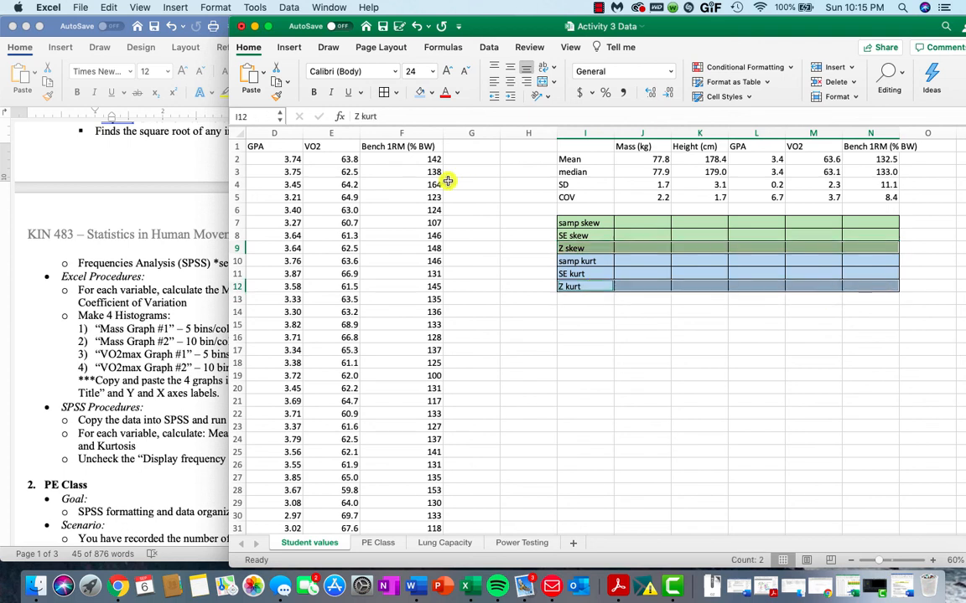
click(433, 94)
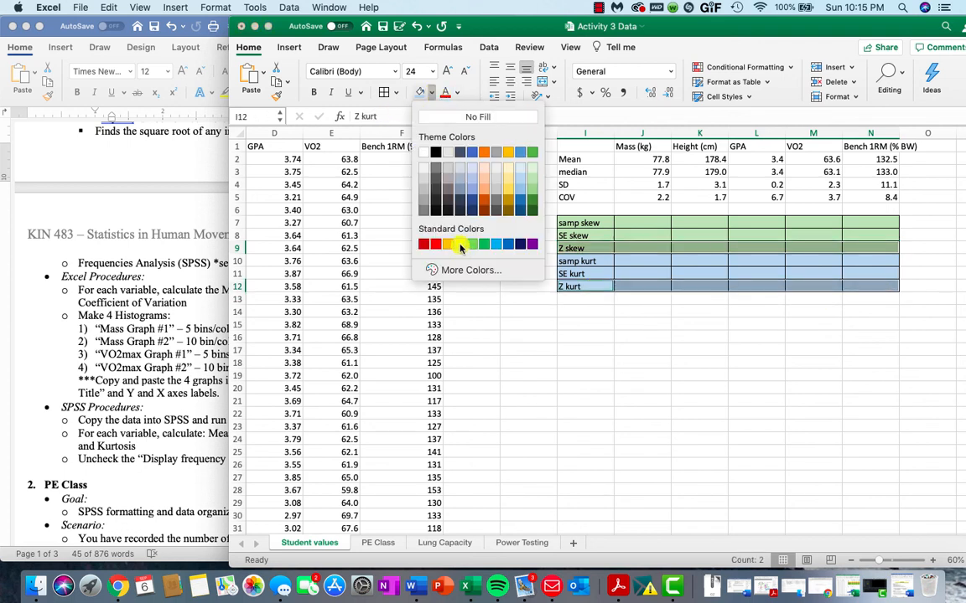
click(459, 245)
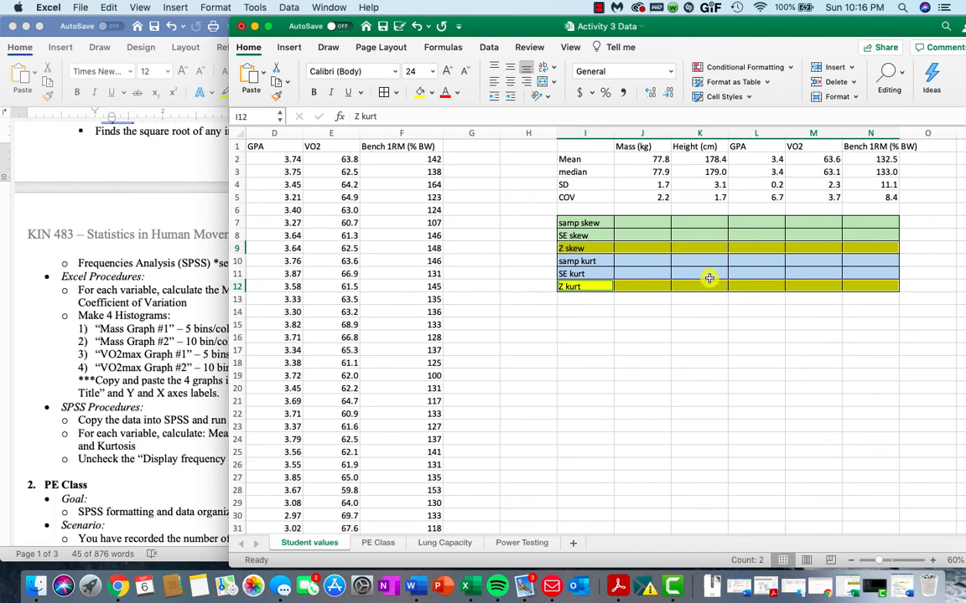
- Calculate the Mass sample skewness in cell J7 with the SKEW function over the Mass data in column B, starting at B2
click(636, 220)
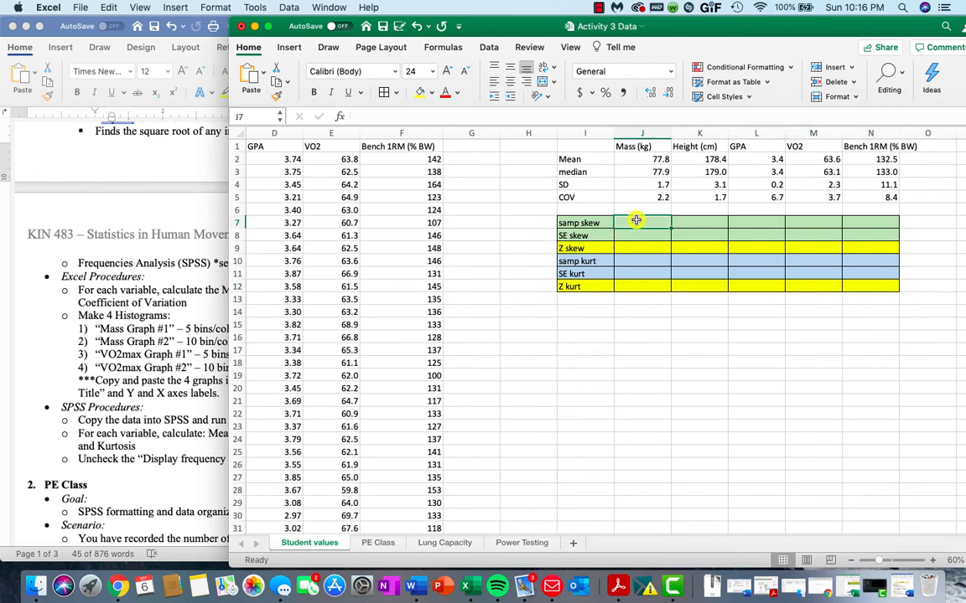
text(=)
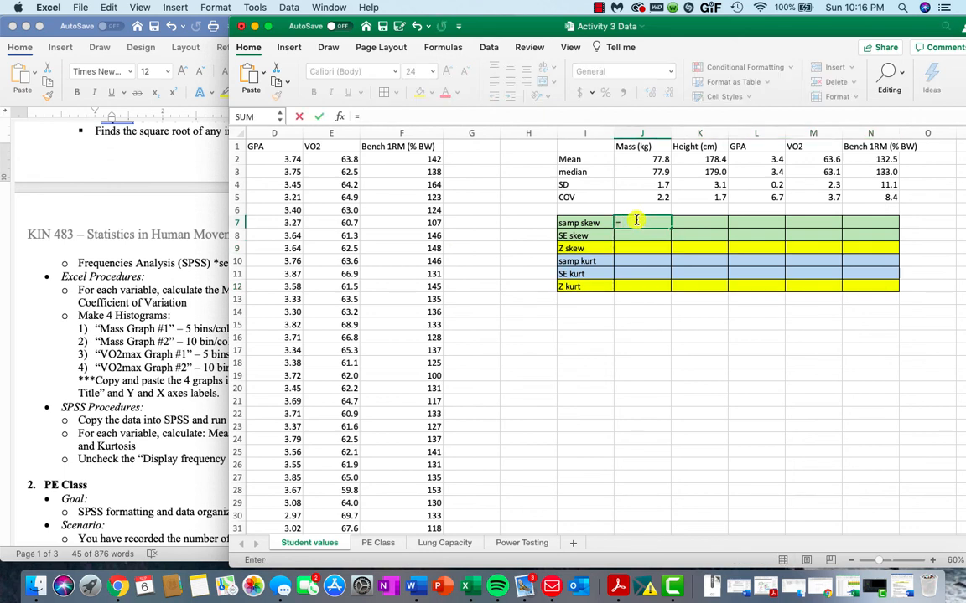
text(skew)
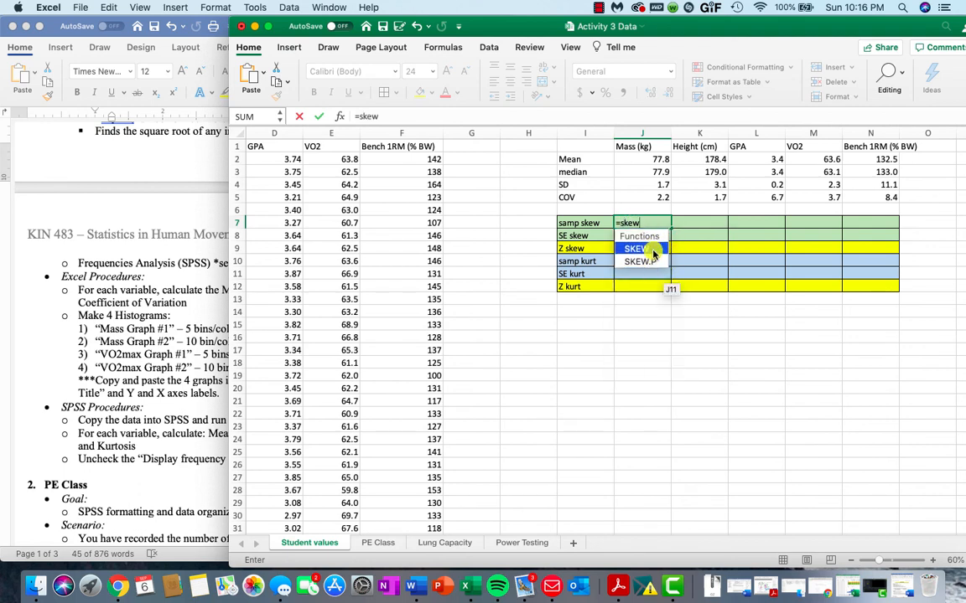
text(()
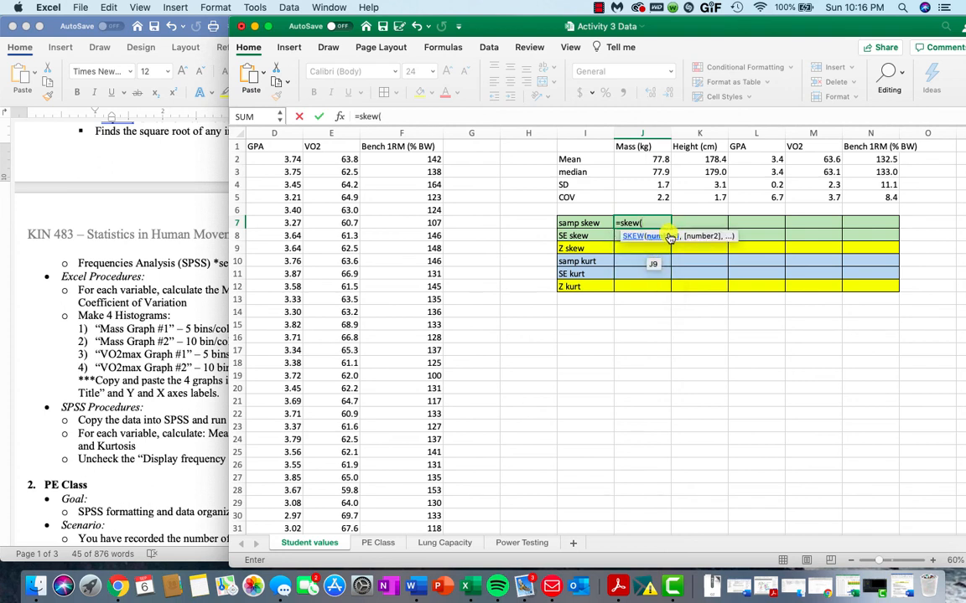
scroll(402, 179, left, 5)
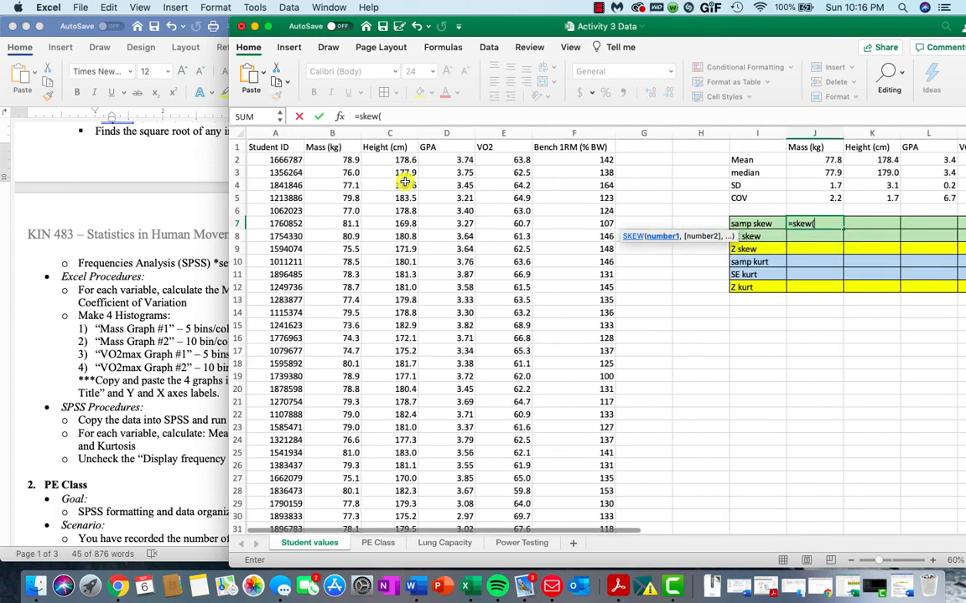
click(349, 160)
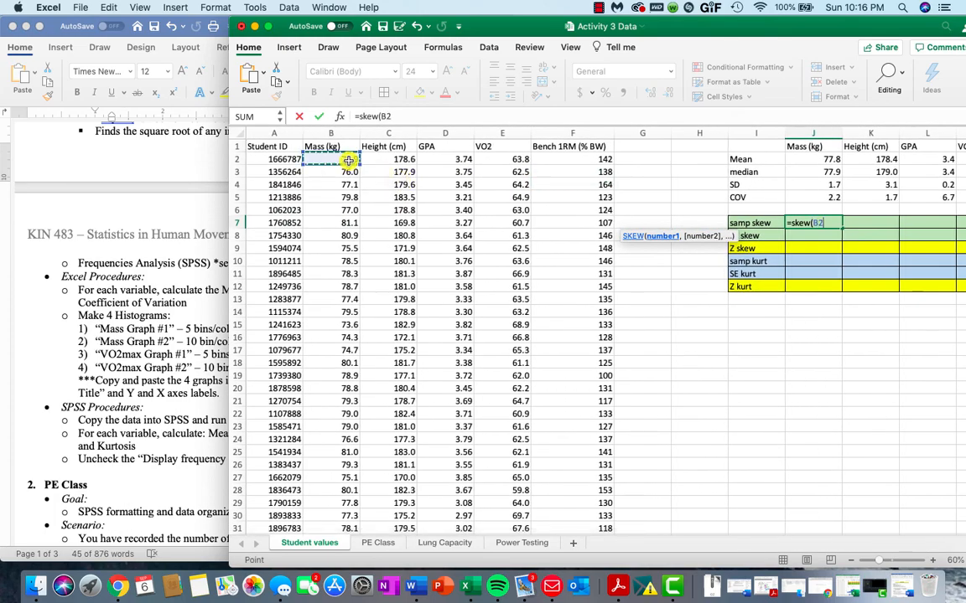
scroll(352, 252, down, 15)
scroll(352, 252, down, 12)
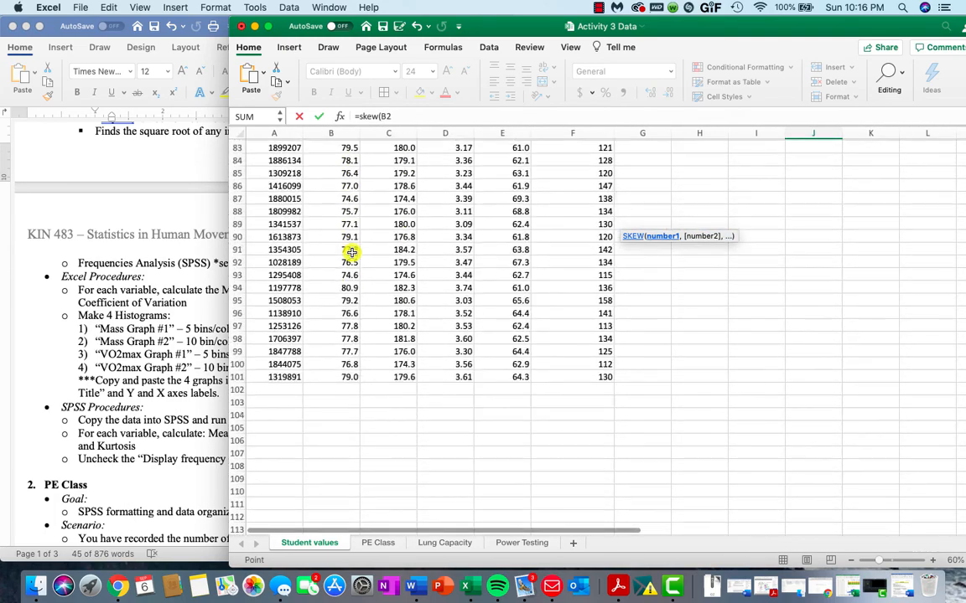
shift+click(345, 262)
key(Return)
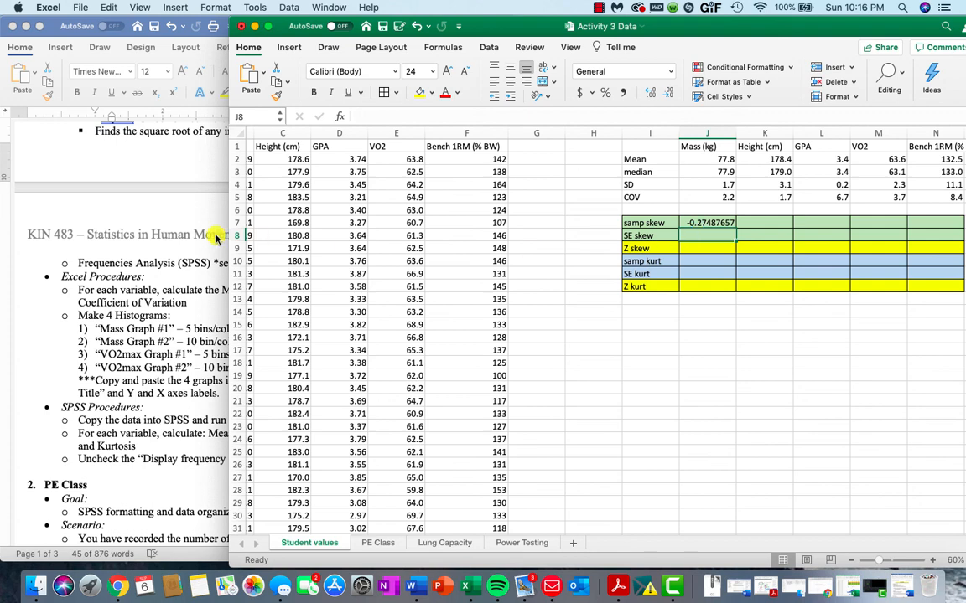
- Consult the skewness Z-score equation in the Word instructions and calculate the Mass SE skew in J8 as =SQRT(6/COUNT(B2:B101))
scroll(182, 235, up, 10)
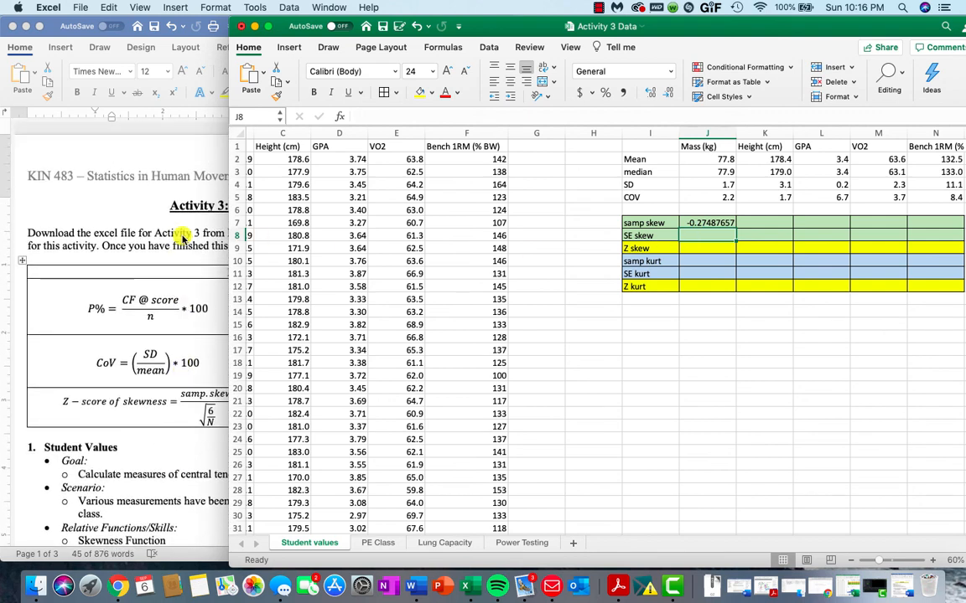
click(182, 239)
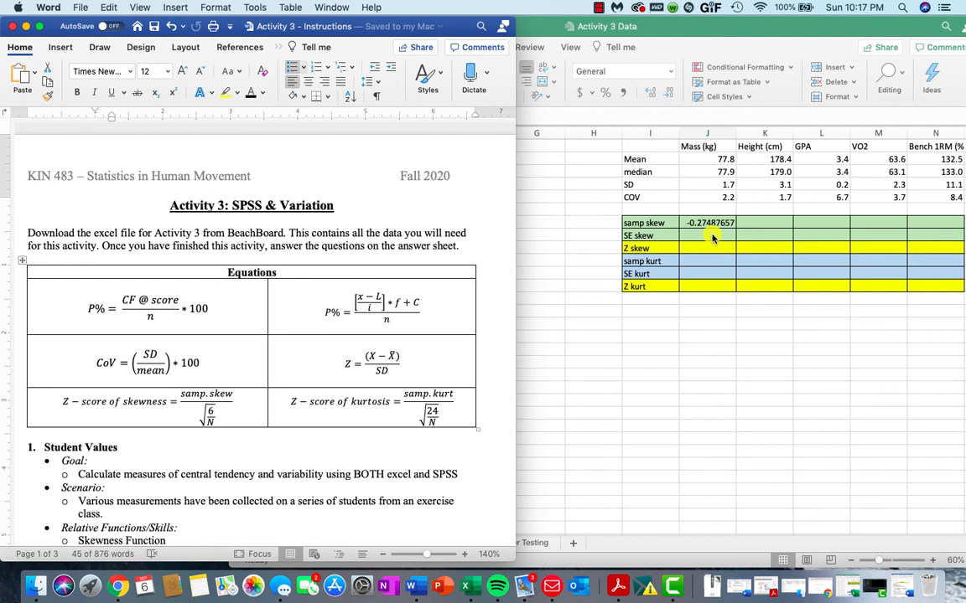
click(713, 238)
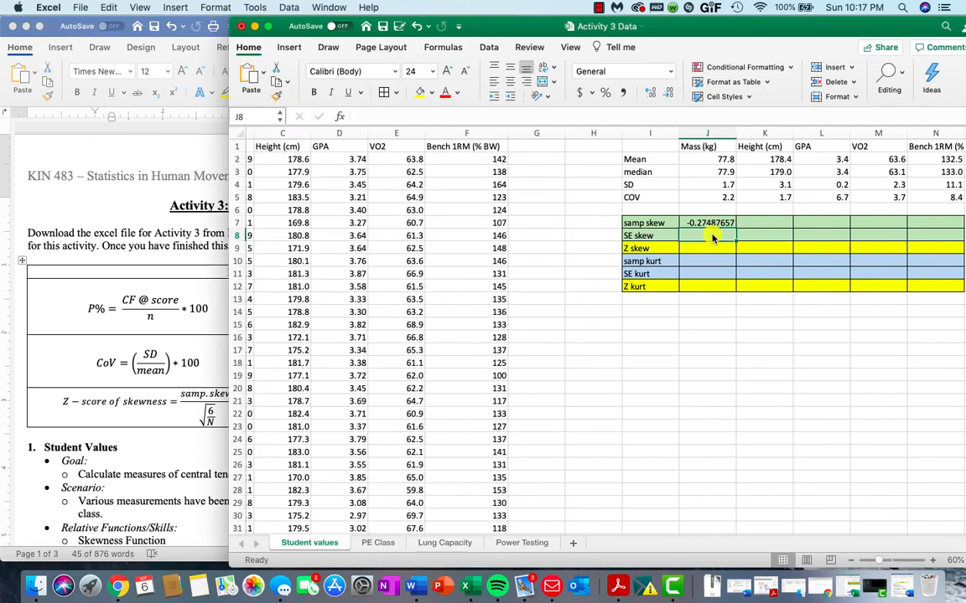
text(=)
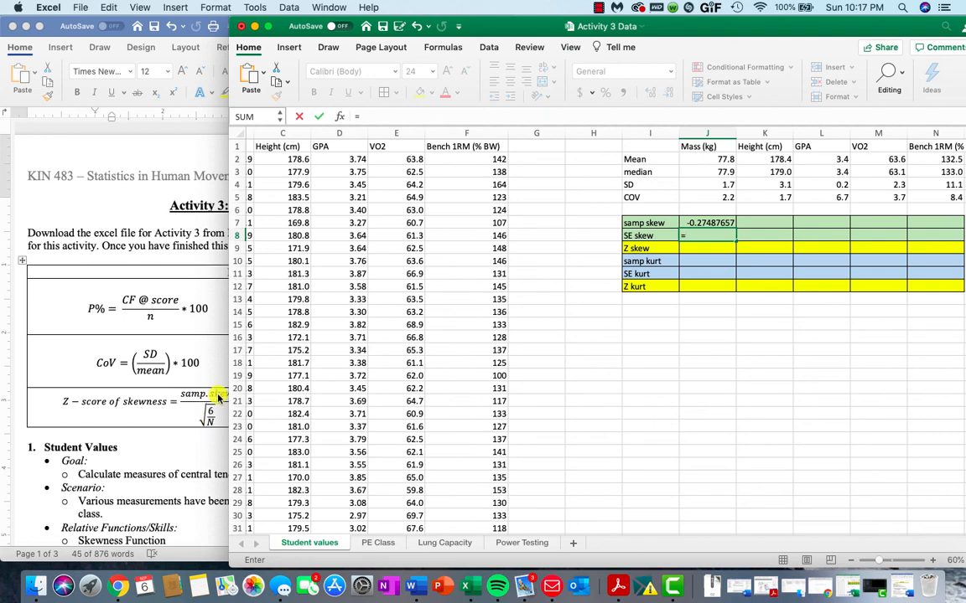
text(sqrt)
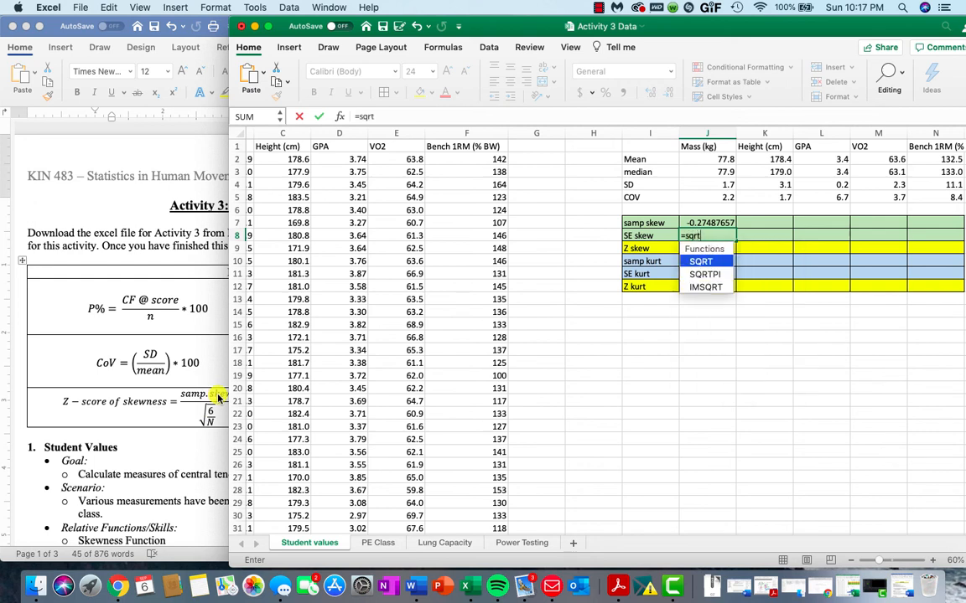
text(()
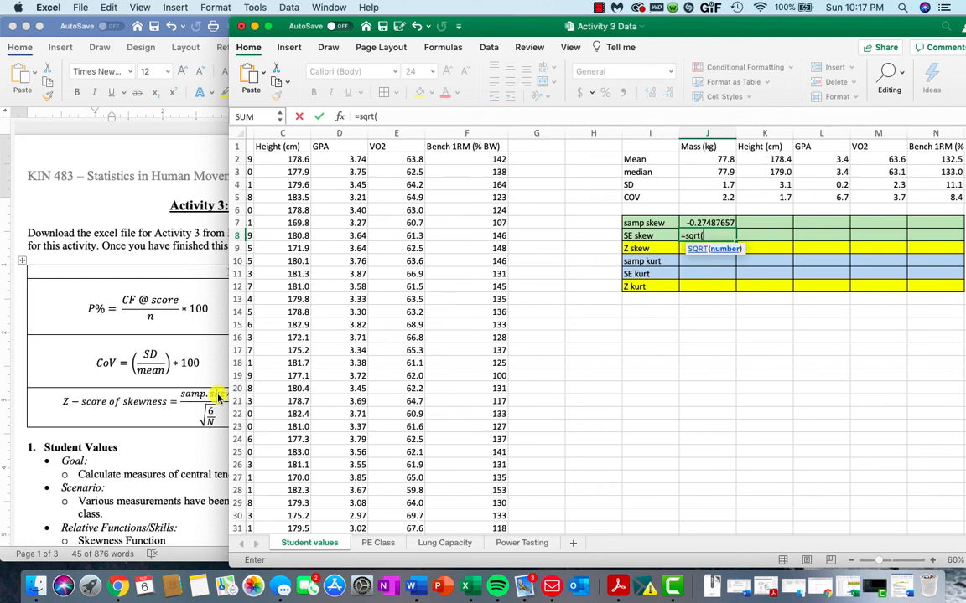
text(6)
text(/)
text(cu)
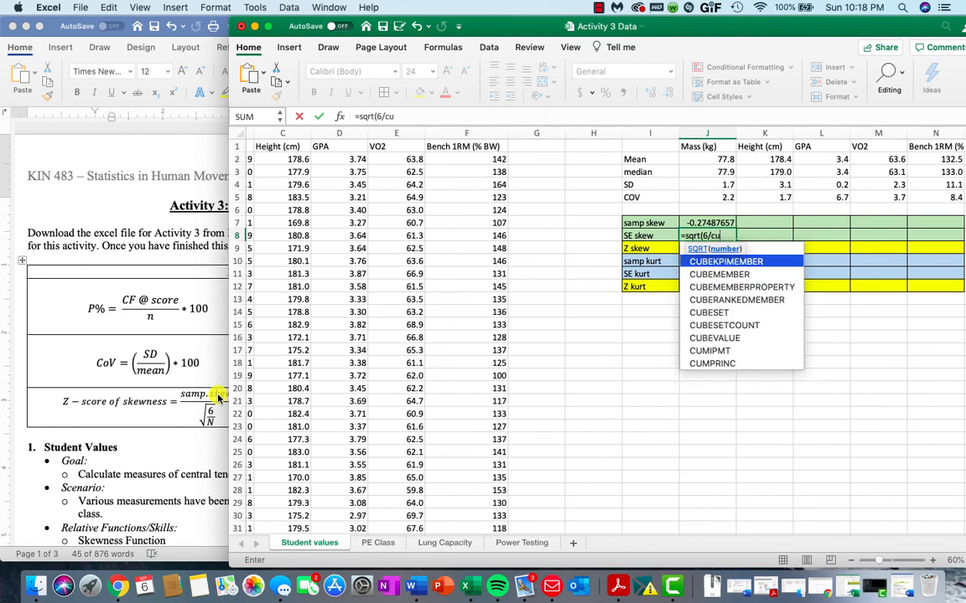
key(BackSpace)
text(ount)
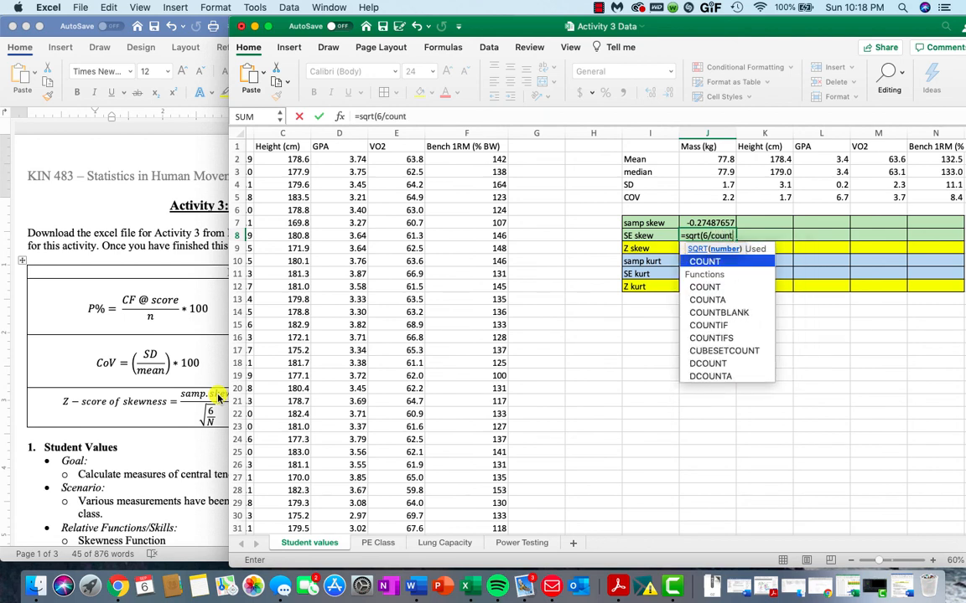
text(()
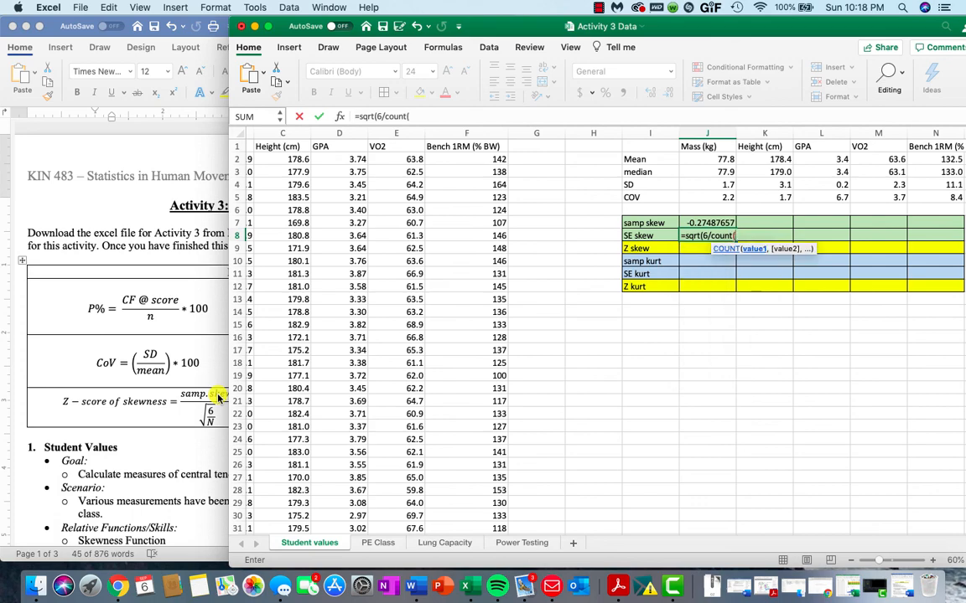
scroll(312, 171, left, 3)
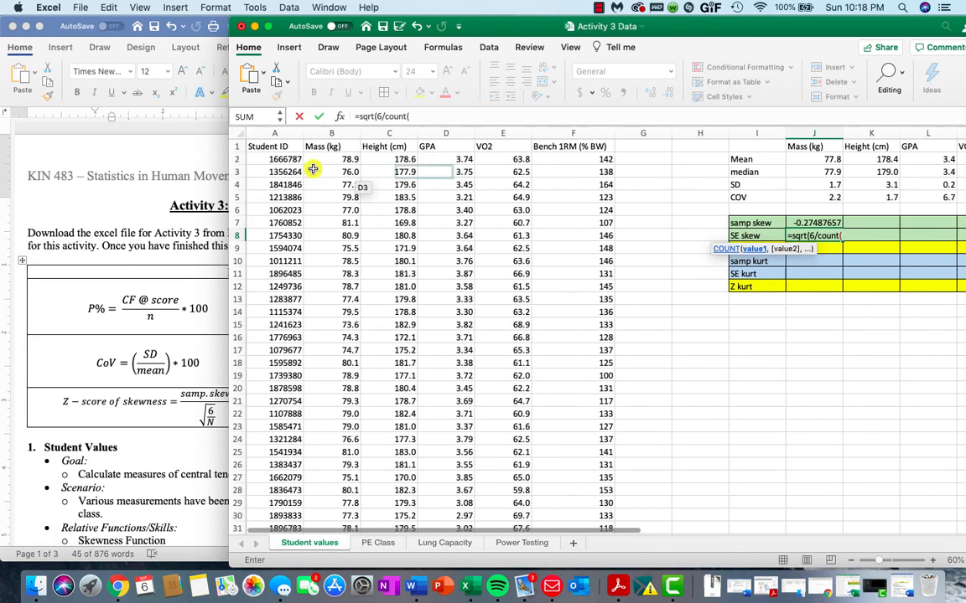
click(312, 159)
scroll(339, 250, down, 15)
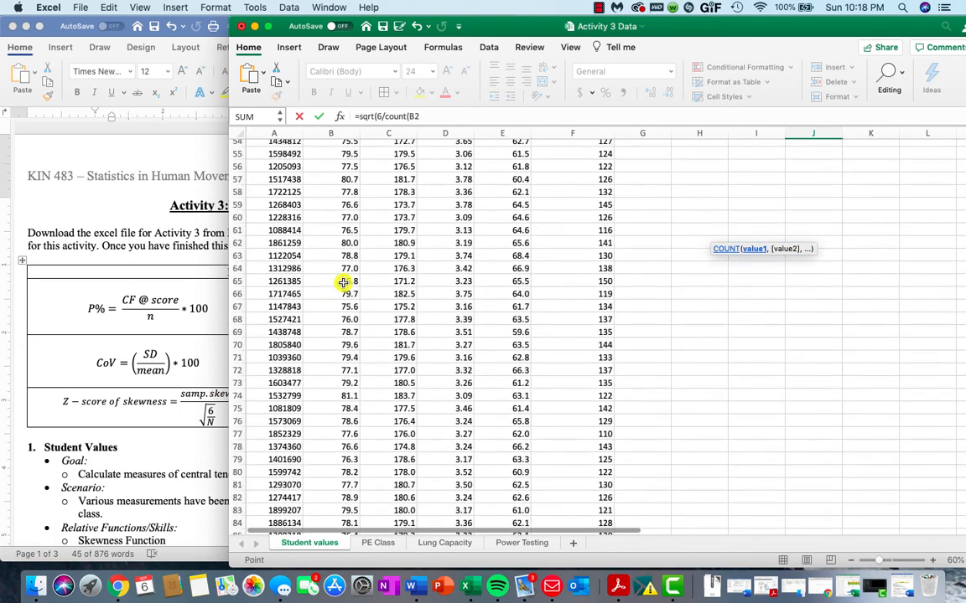
scroll(344, 283, down, 9)
shift+click(346, 340)
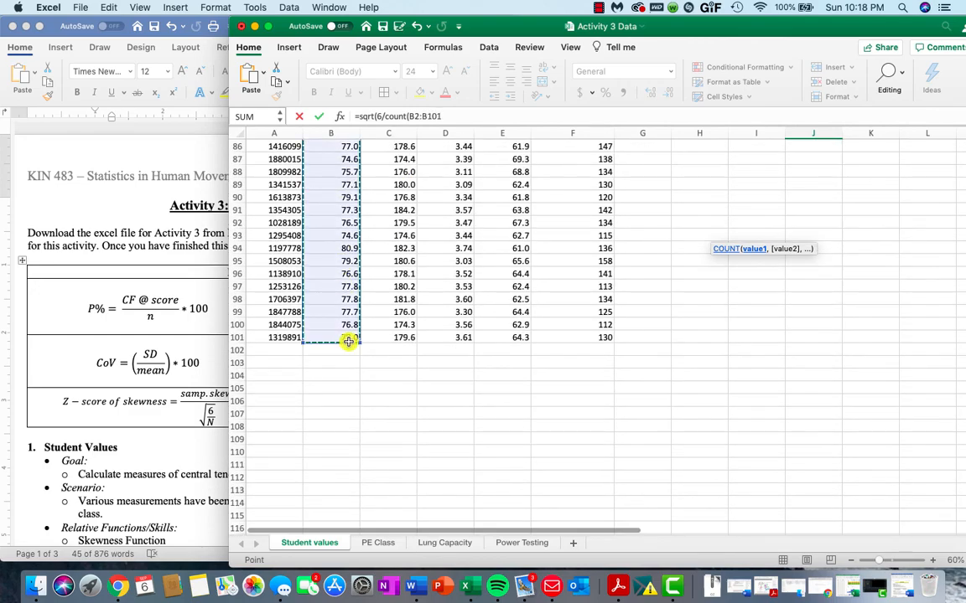
key(Return)
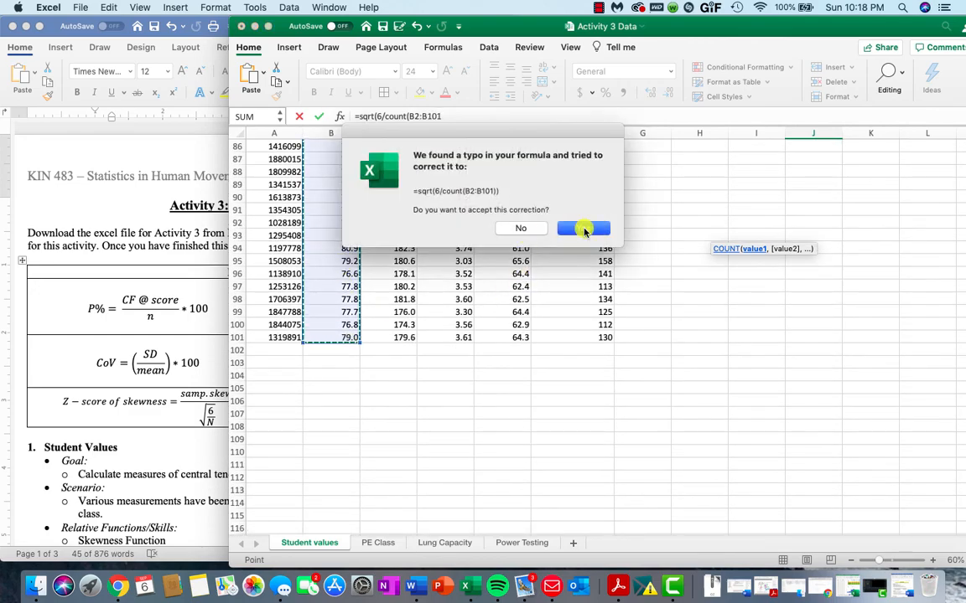
click(584, 230)
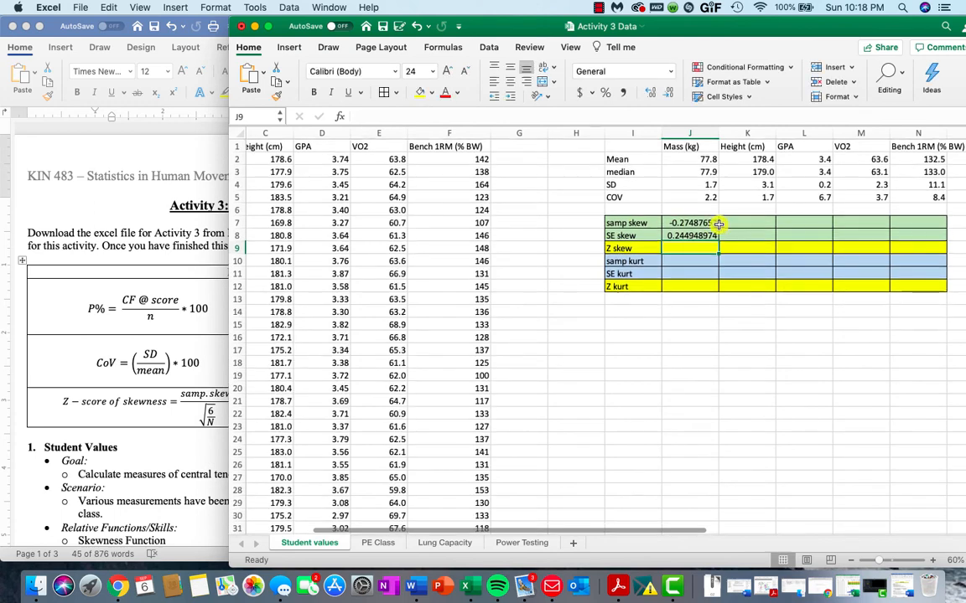
- Format the skewness and kurtosis result cells J7:N12 to show two decimal places
drag(708, 223, 710, 285)
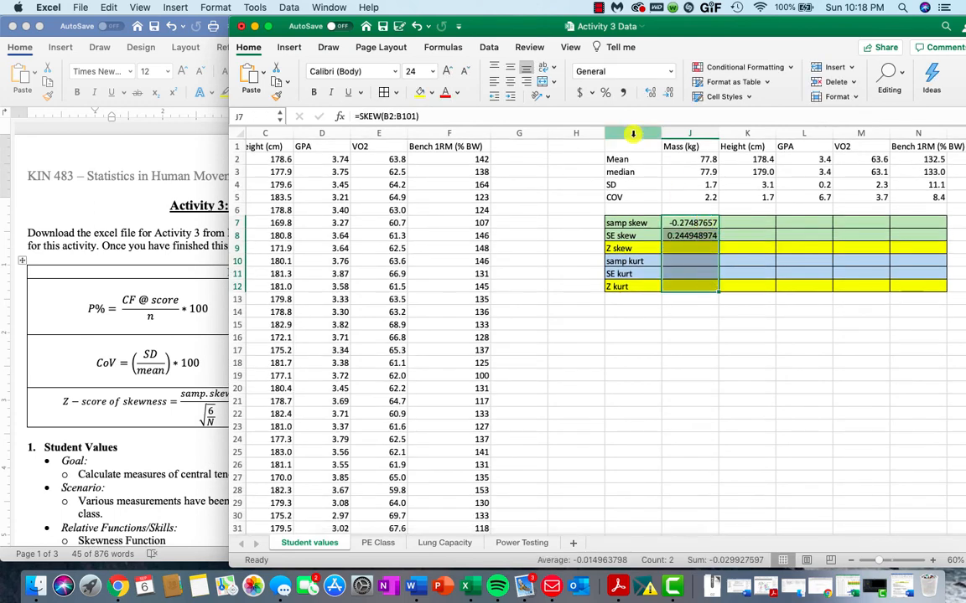
drag(686, 223, 915, 286)
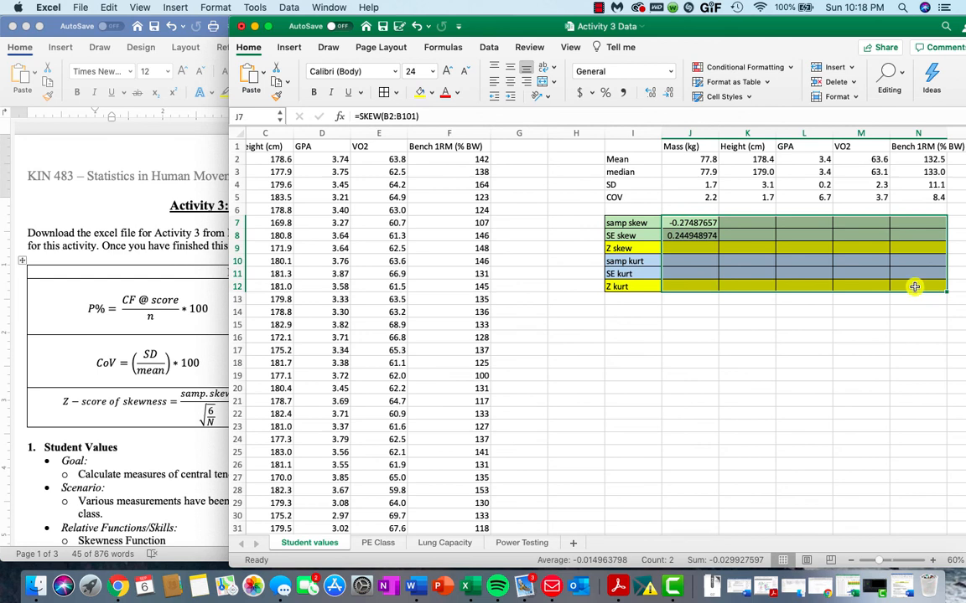
click(661, 95)
click(661, 95)
click(661, 95)
click(661, 95)
click(661, 95)
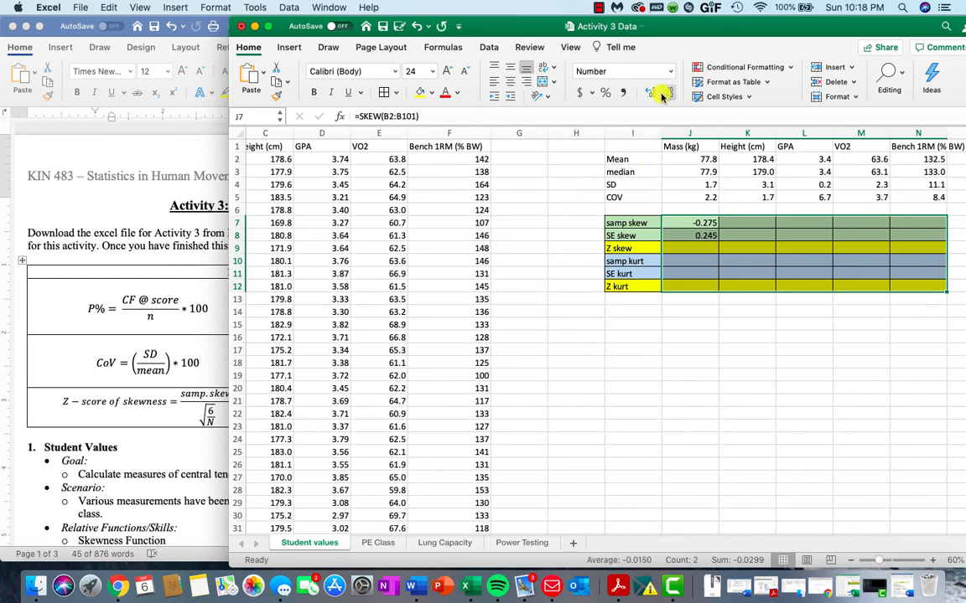
click(661, 95)
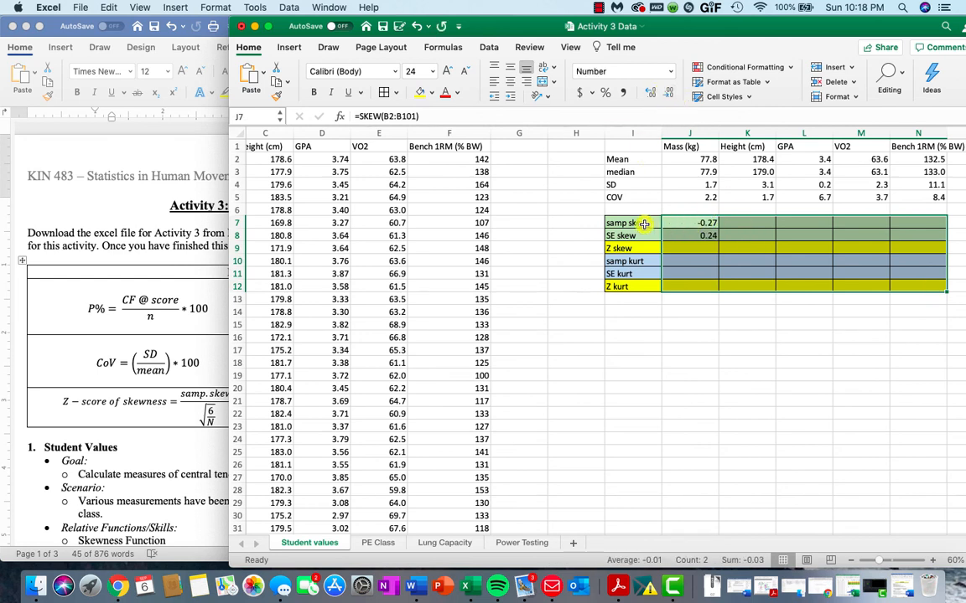
- Calculate the Mass Z skew in J9 as =J7/J8 and fill the skewness formulas J7:J9 across to column N
click(694, 249)
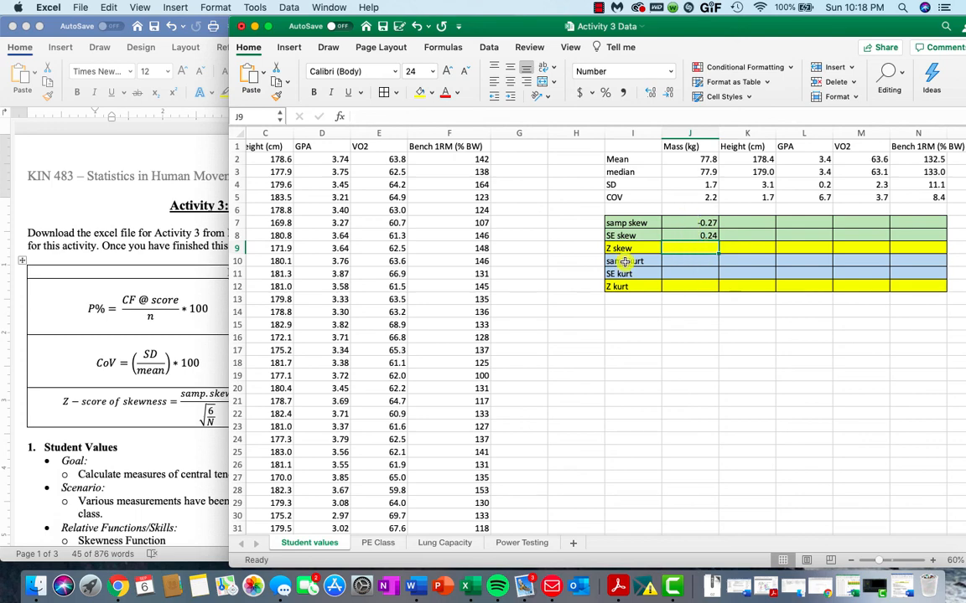
click(192, 395)
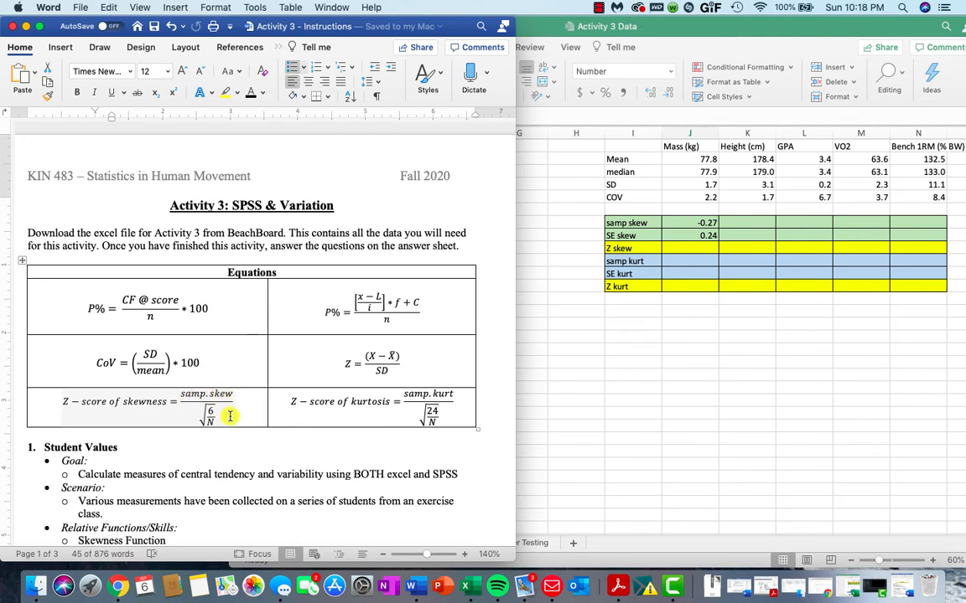
click(683, 248)
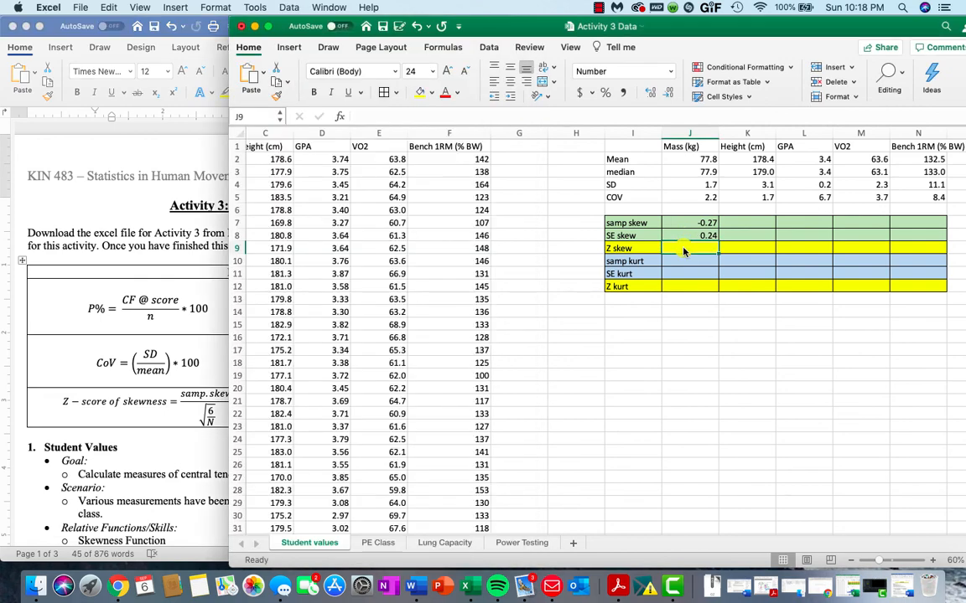
text(=)
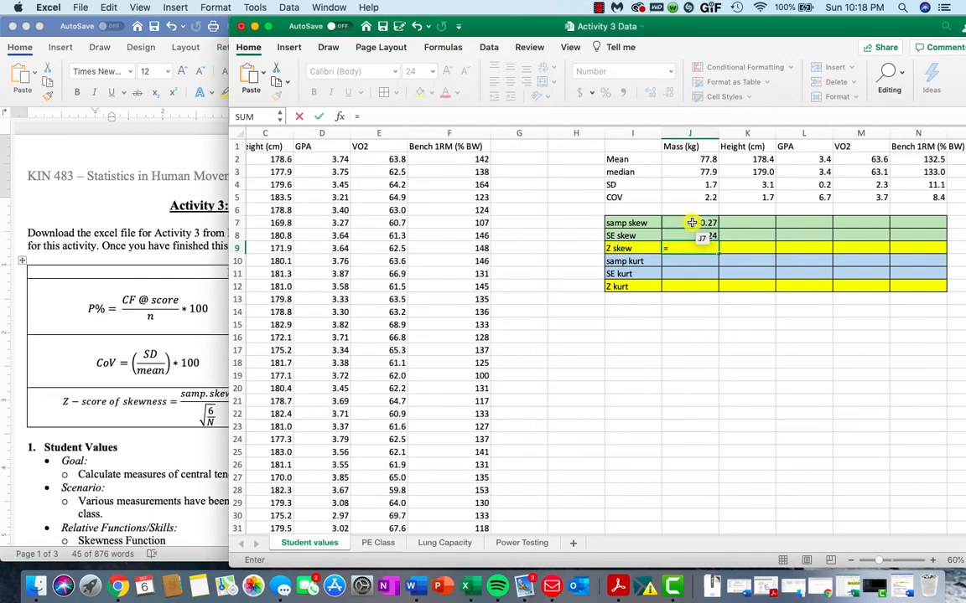
click(688, 222)
text(/)
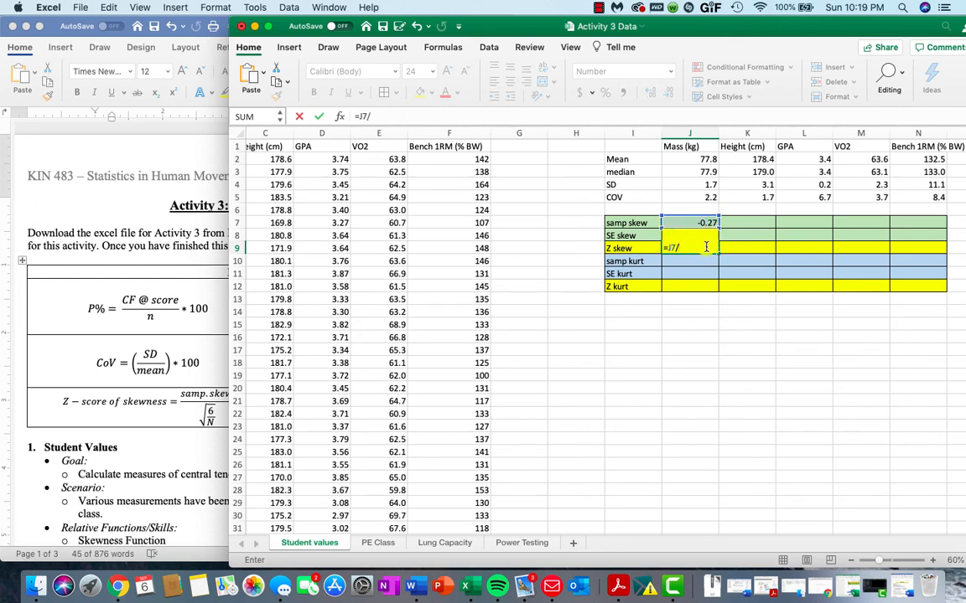
key(Up)
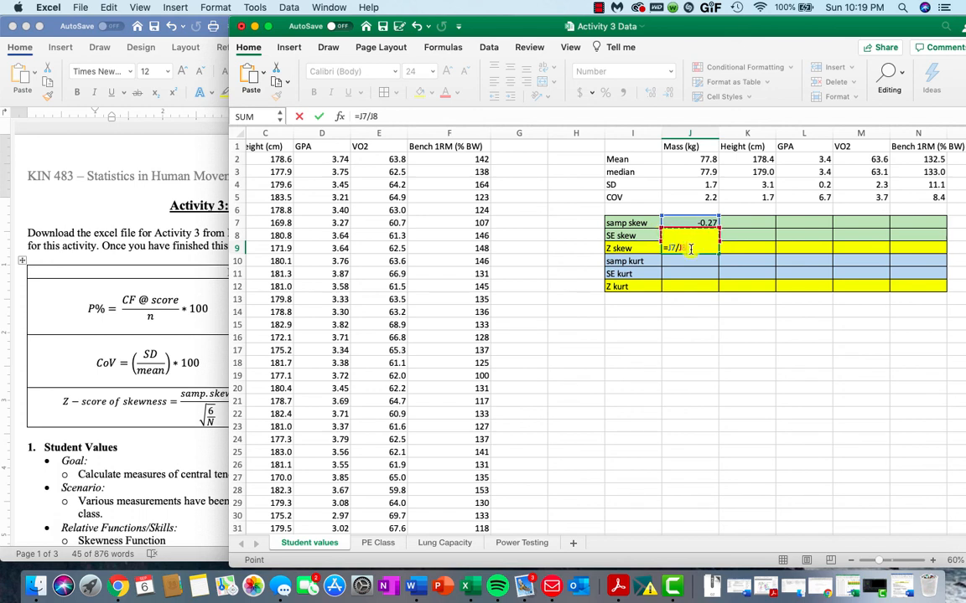
key(Return)
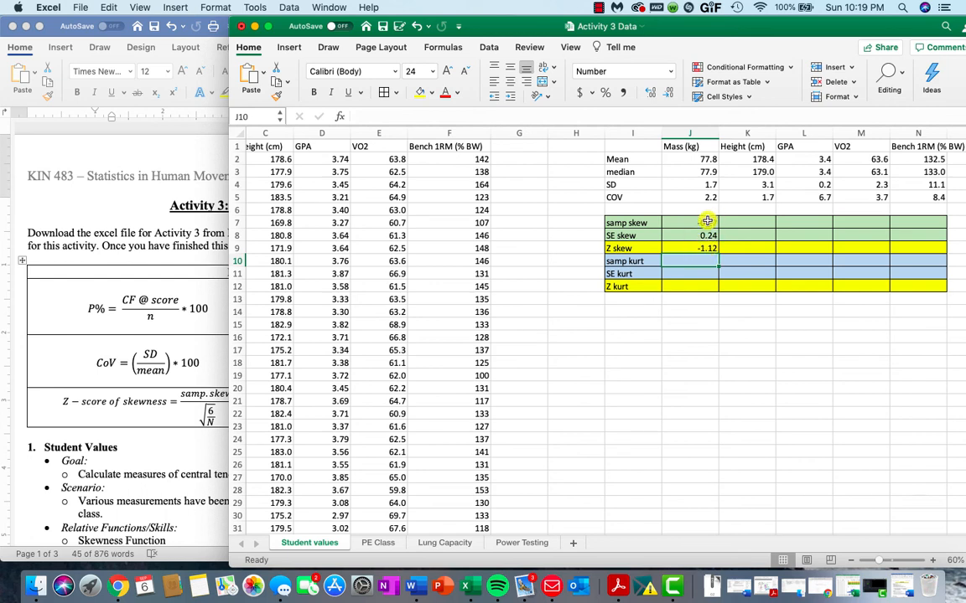
drag(711, 223, 714, 249)
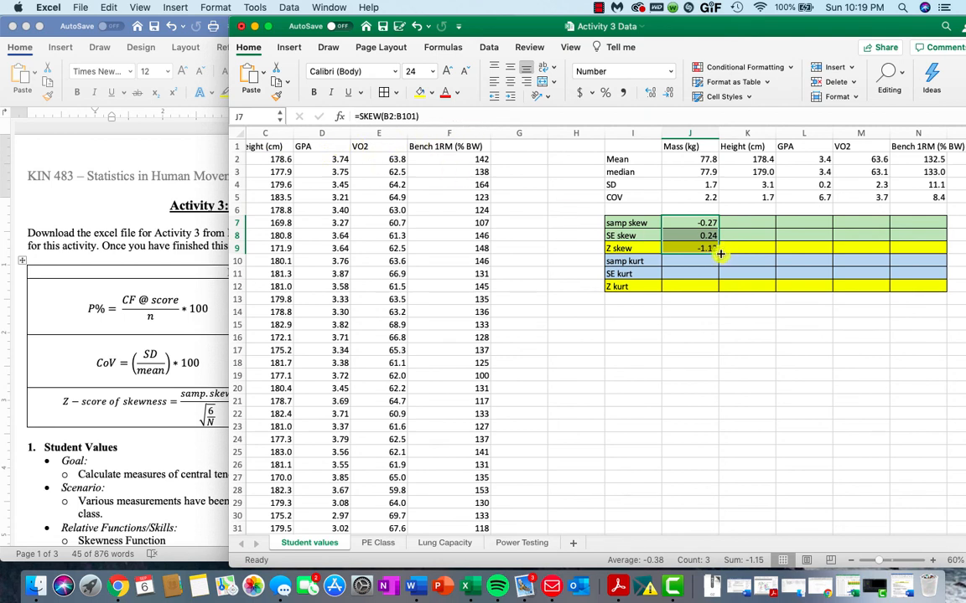
drag(719, 254, 927, 249)
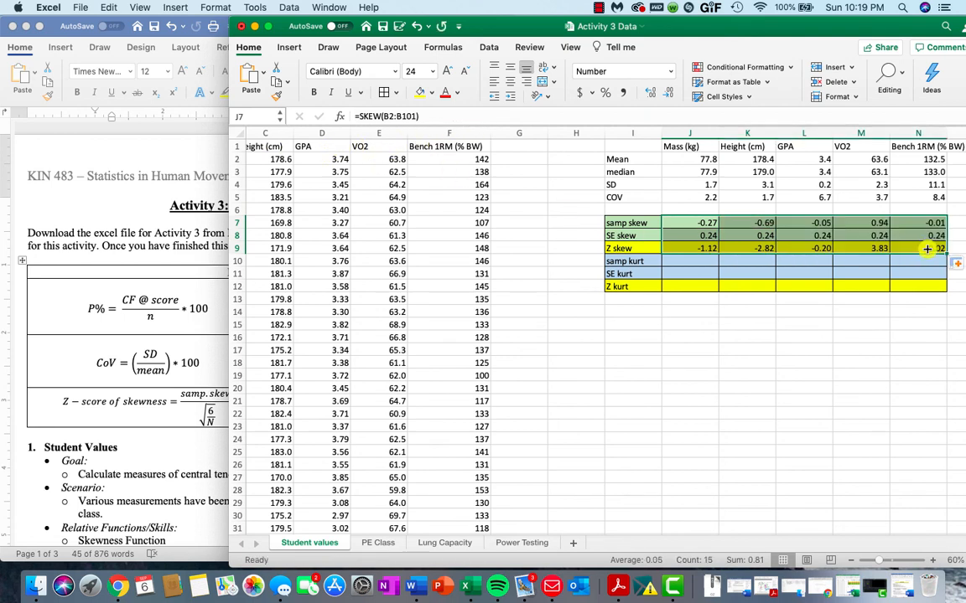
- Calculate the Mass sample kurtosis in J10 with the KURT function over B2:B101
click(689, 261)
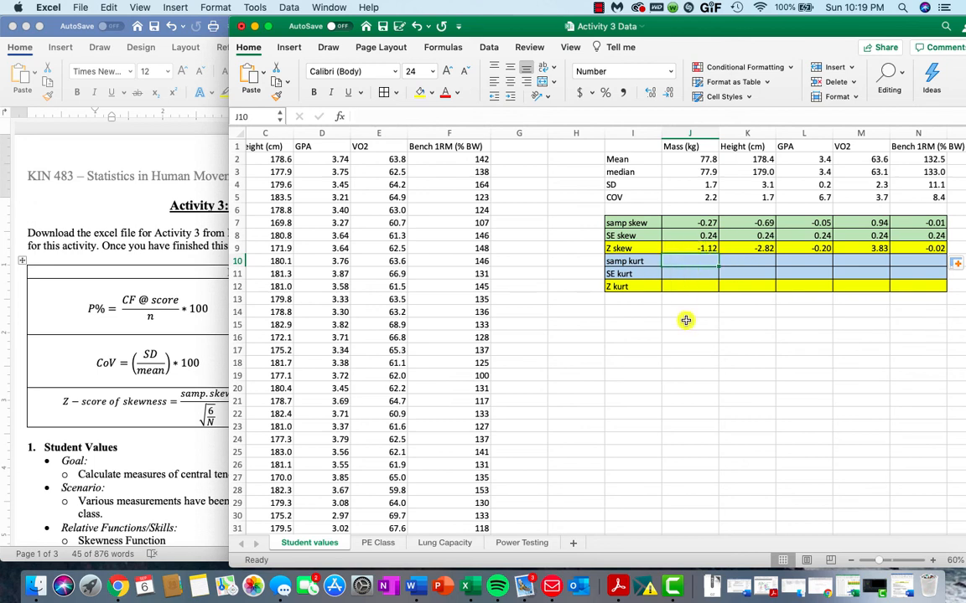
text(=)
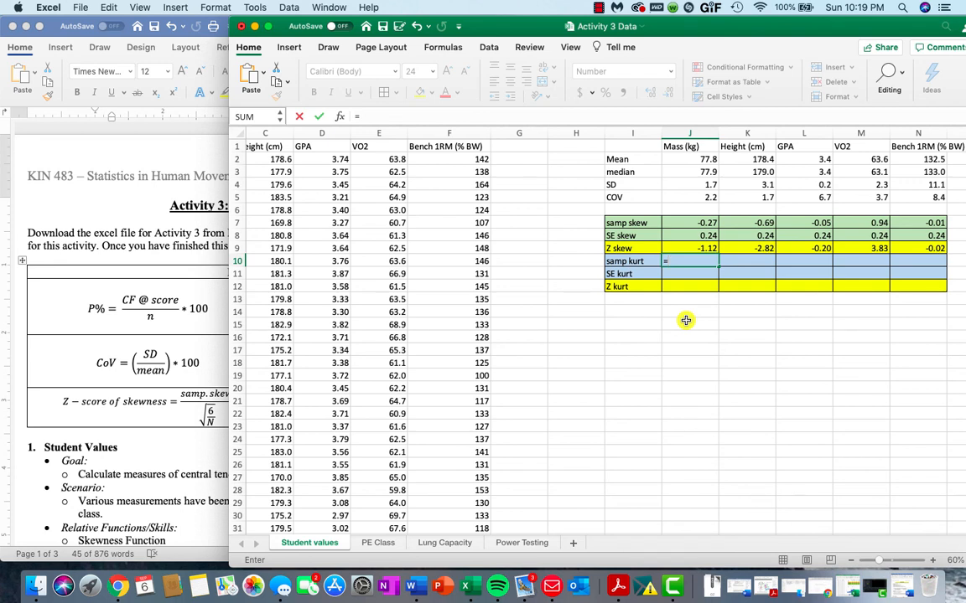
text(k)
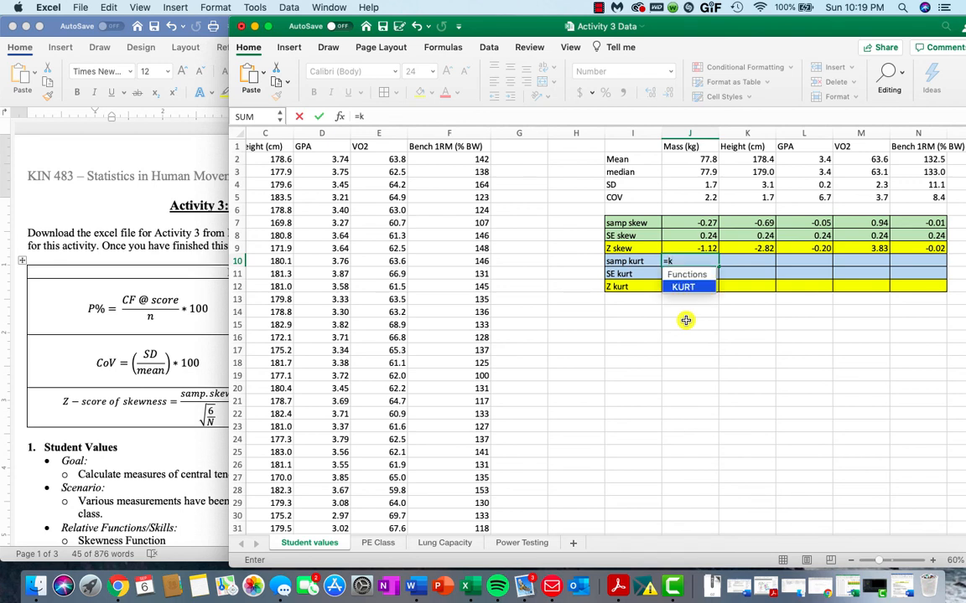
text(urt)
text(()
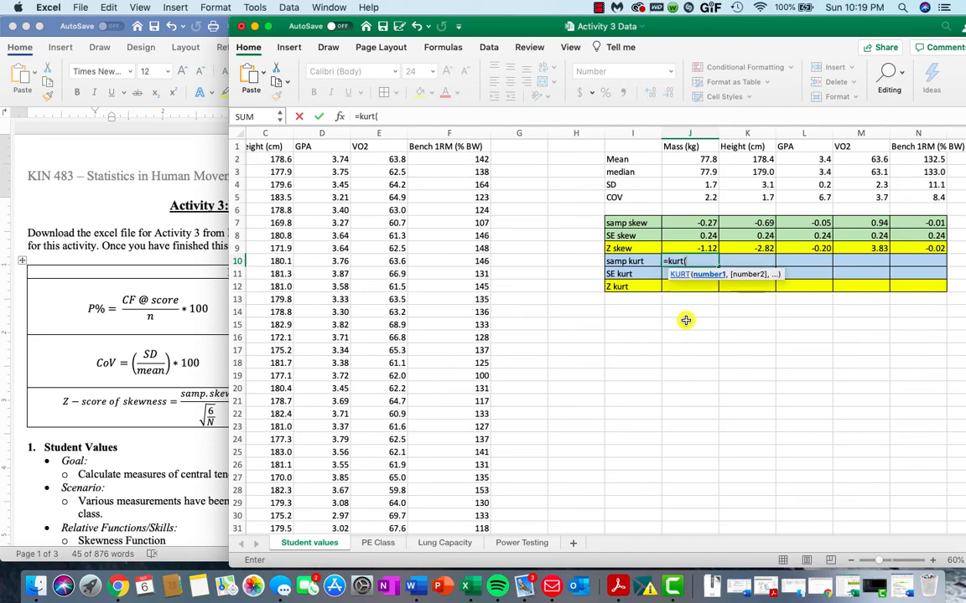
scroll(386, 192, left, 2)
scroll(386, 192, left, 2)
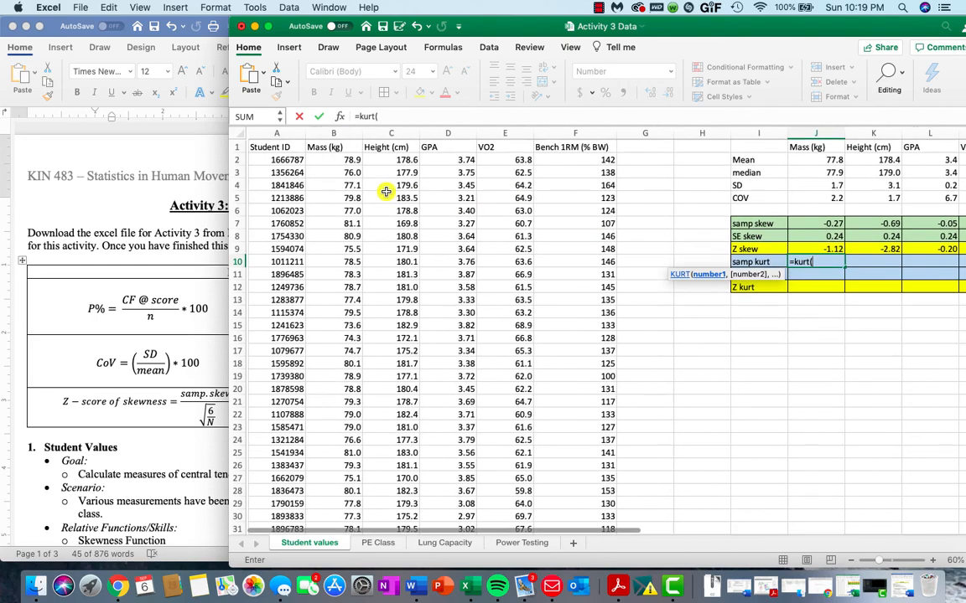
click(344, 161)
scroll(348, 295, down, 1)
scroll(349, 296, down, 20)
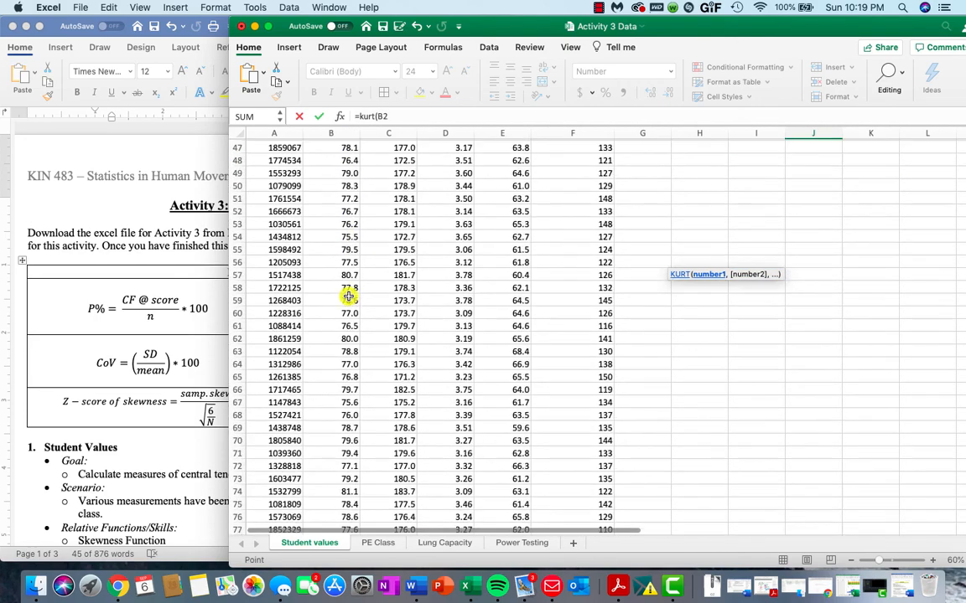
shift+click(344, 274)
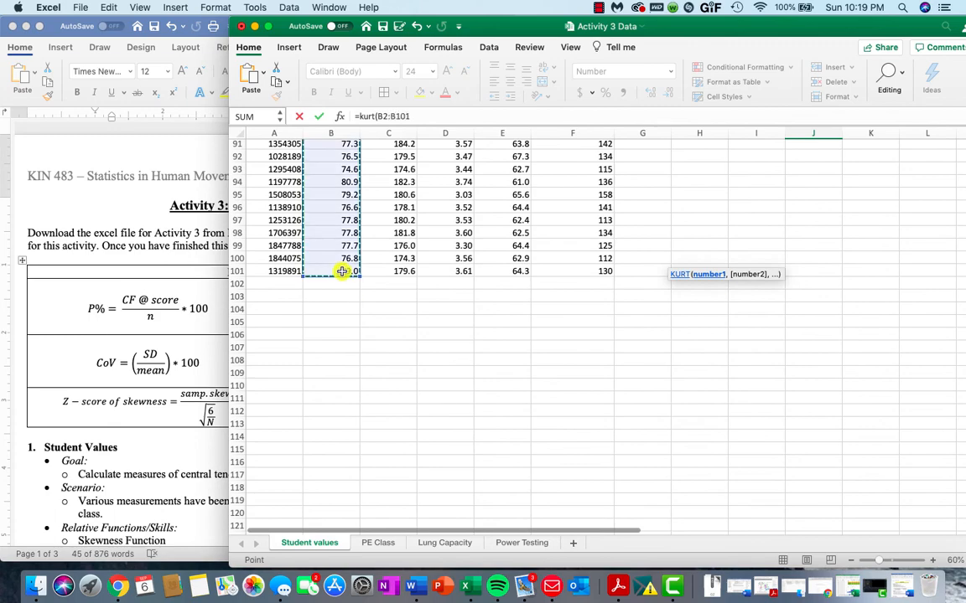
key(Return)
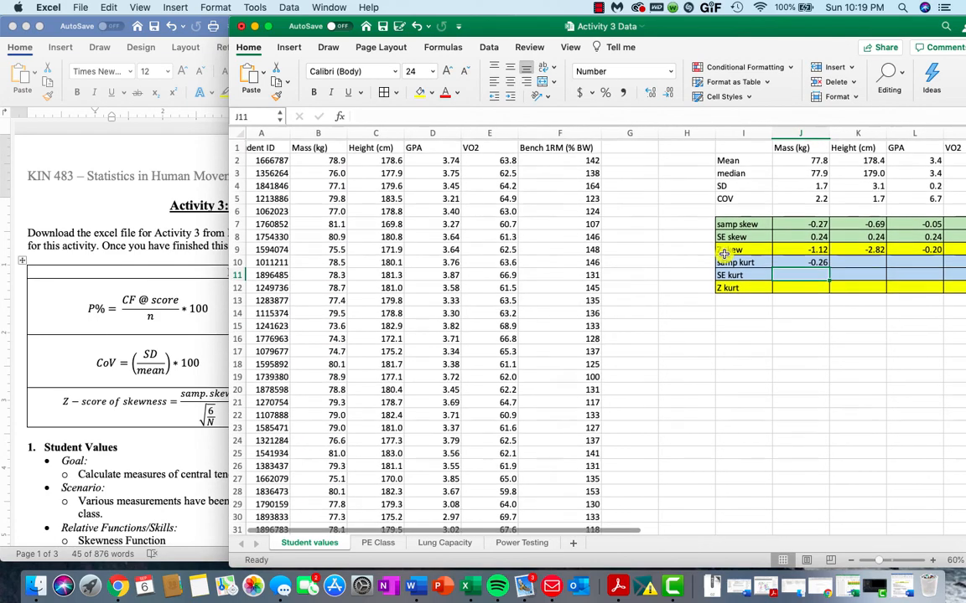
- Calculate the Mass SE kurt in J11 as =SQRT(24/COUNT(B2:B101)), consulting the kurtosis Z-score equation in the Word instructions
text(=)
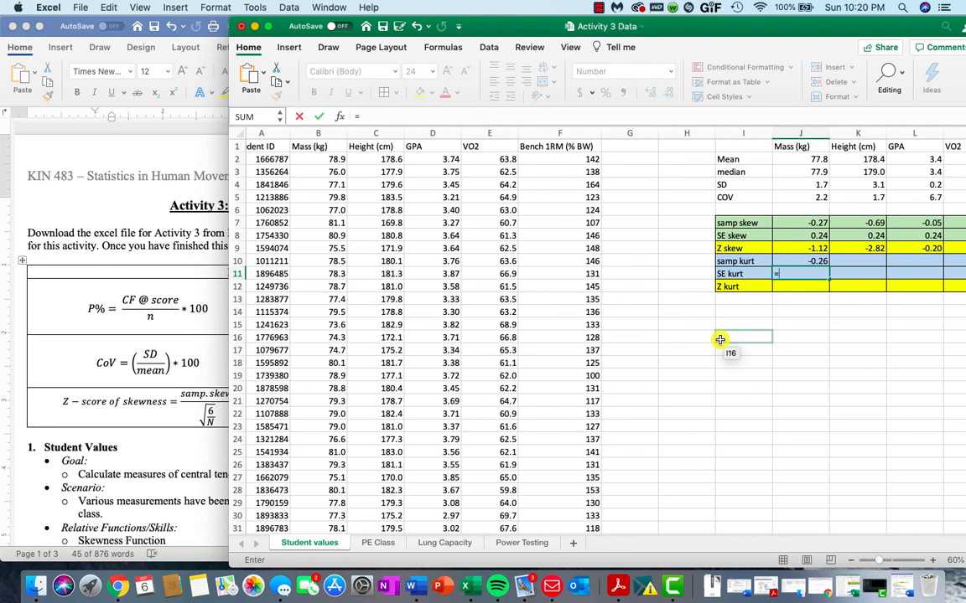
text(sq)
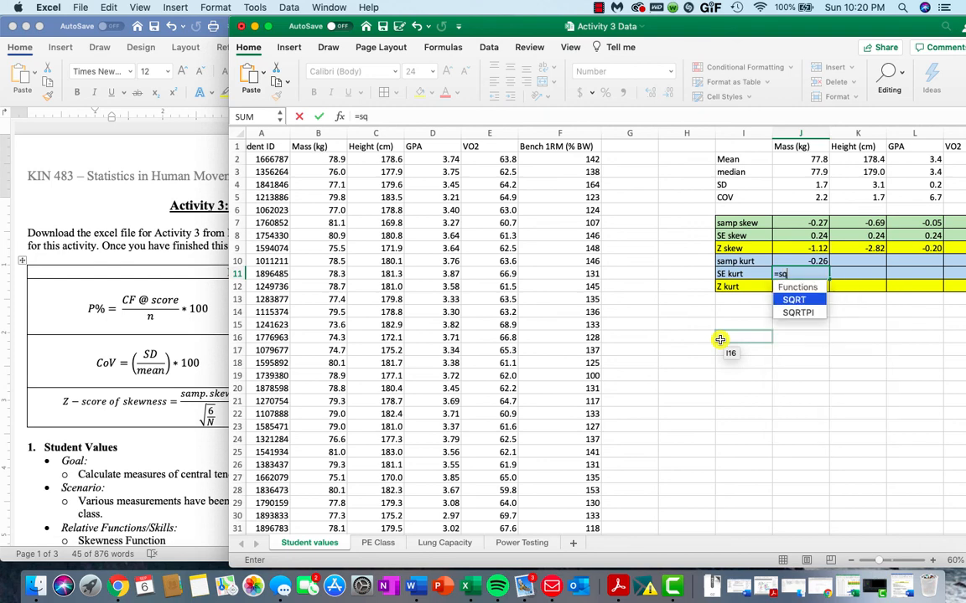
text(rt()
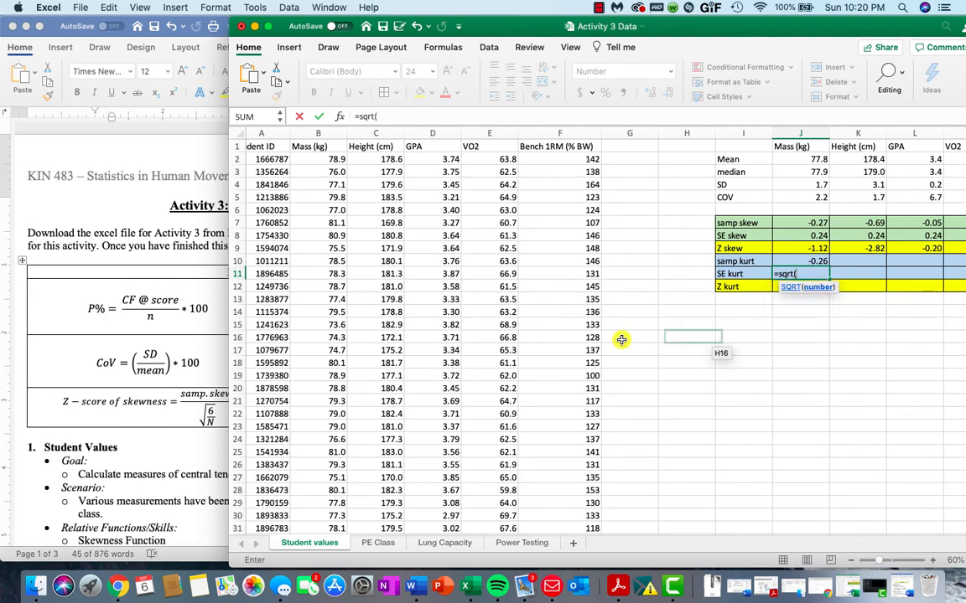
click(215, 359)
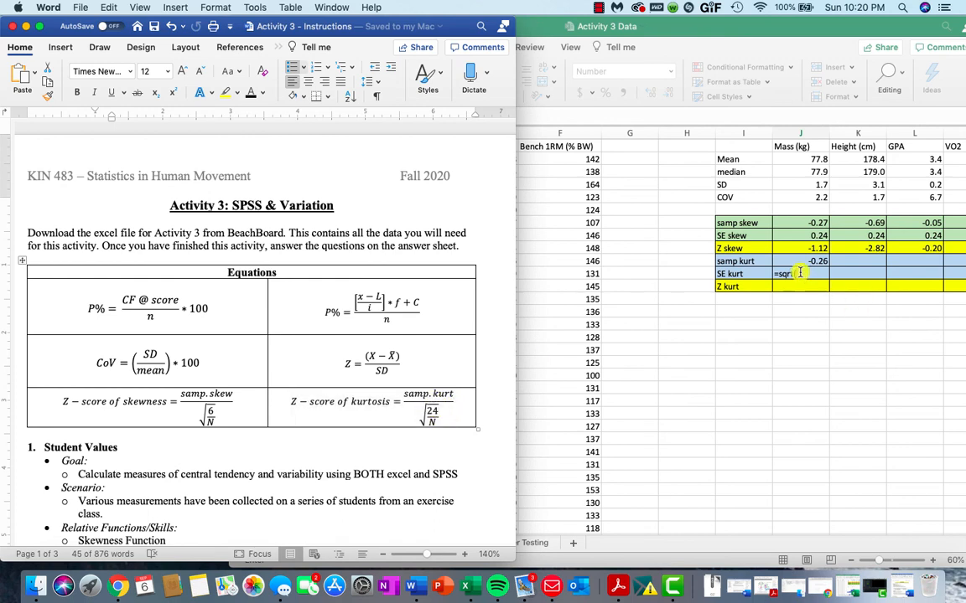
click(837, 273)
text(4)
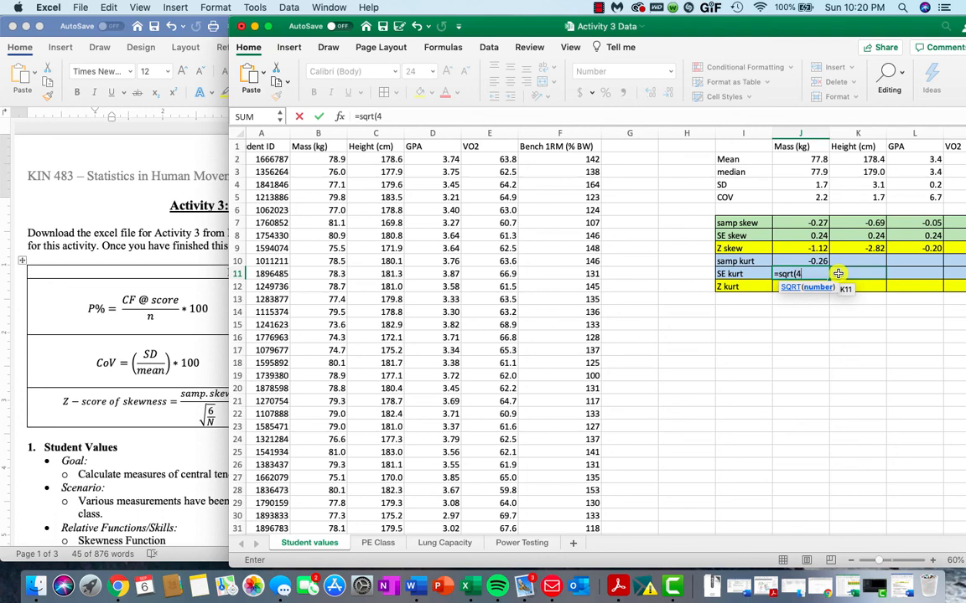
key(BackSpace)
text(24/co)
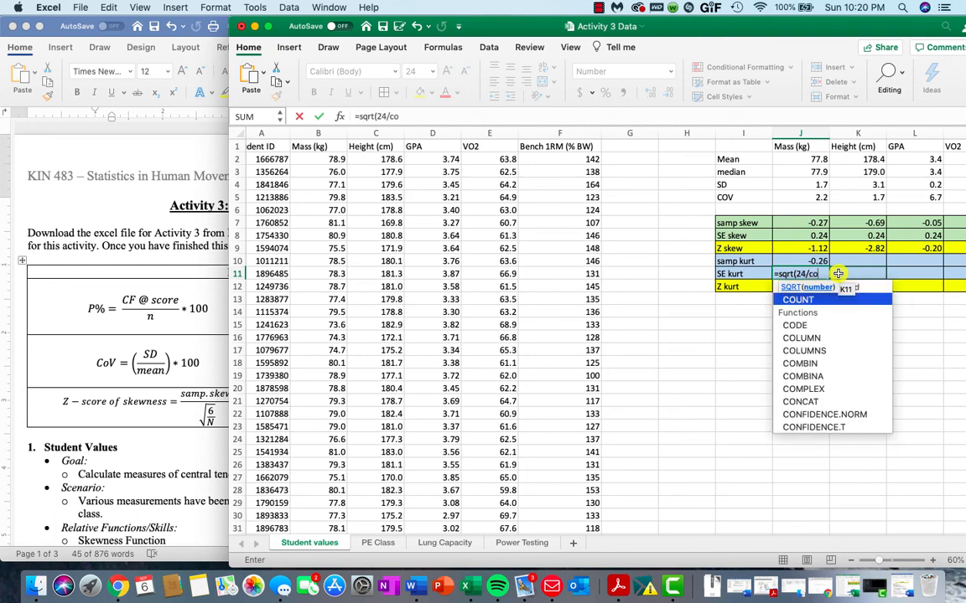
text(unt()
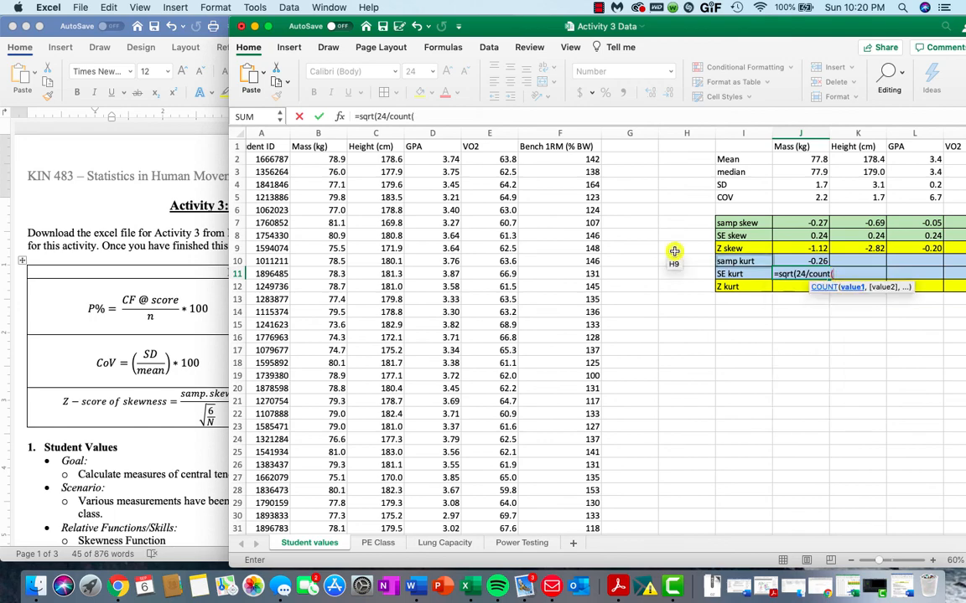
click(335, 158)
drag(334, 158, 344, 334)
key(Return)
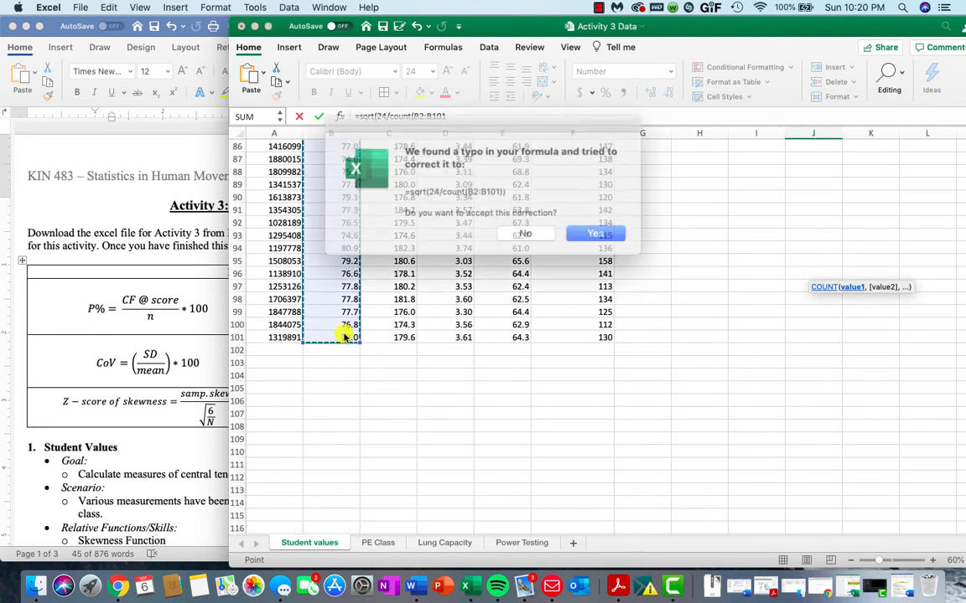
click(579, 228)
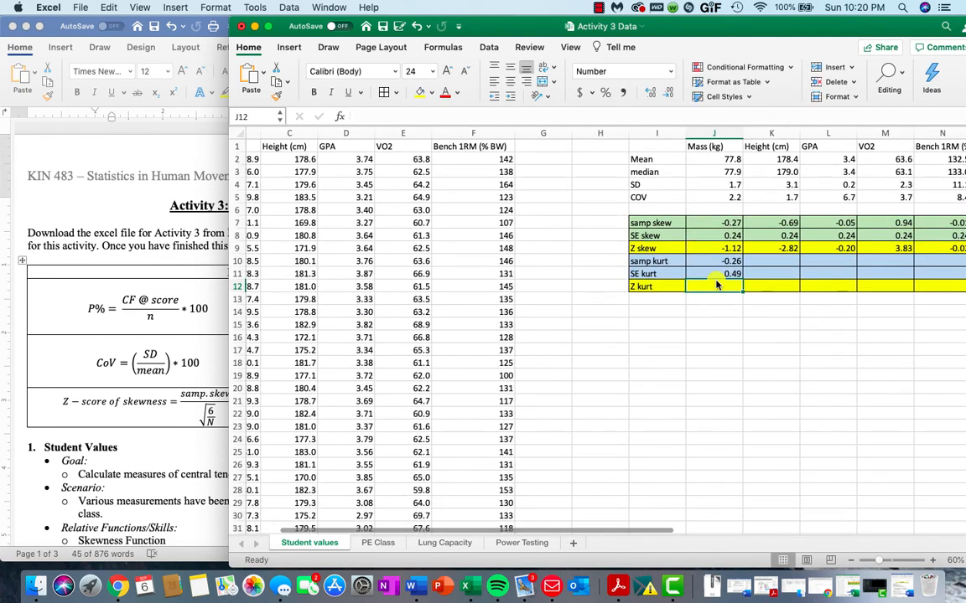
- Calculate the Mass Z kurt in J12 as =J10/J11
text(=)
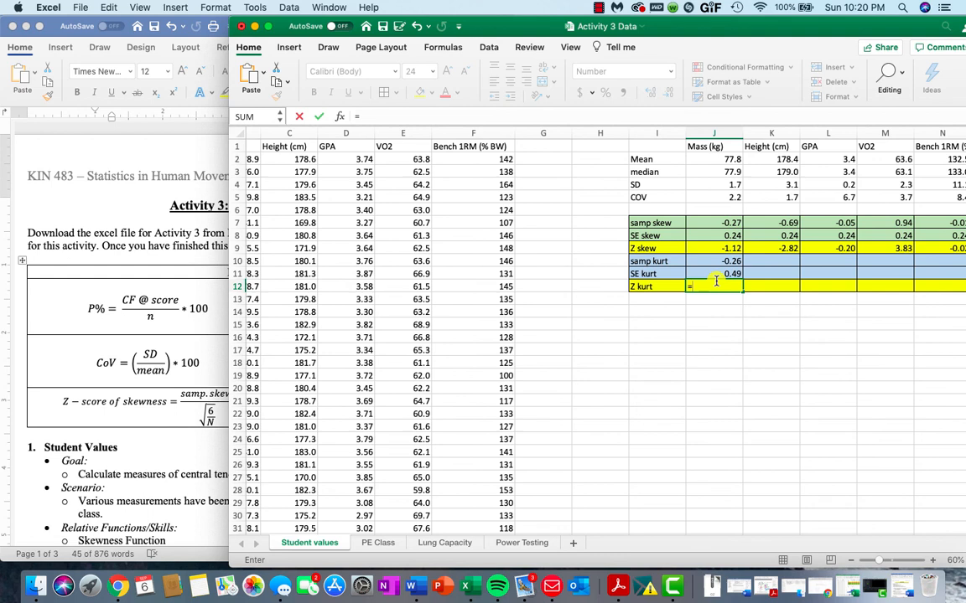
click(701, 261)
text(/)
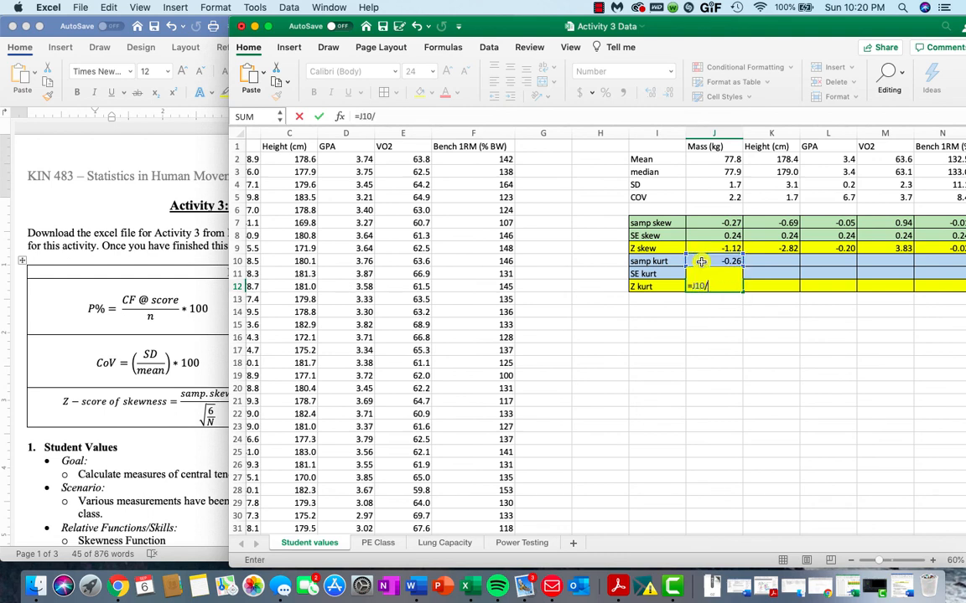
key(Up)
key(Return)
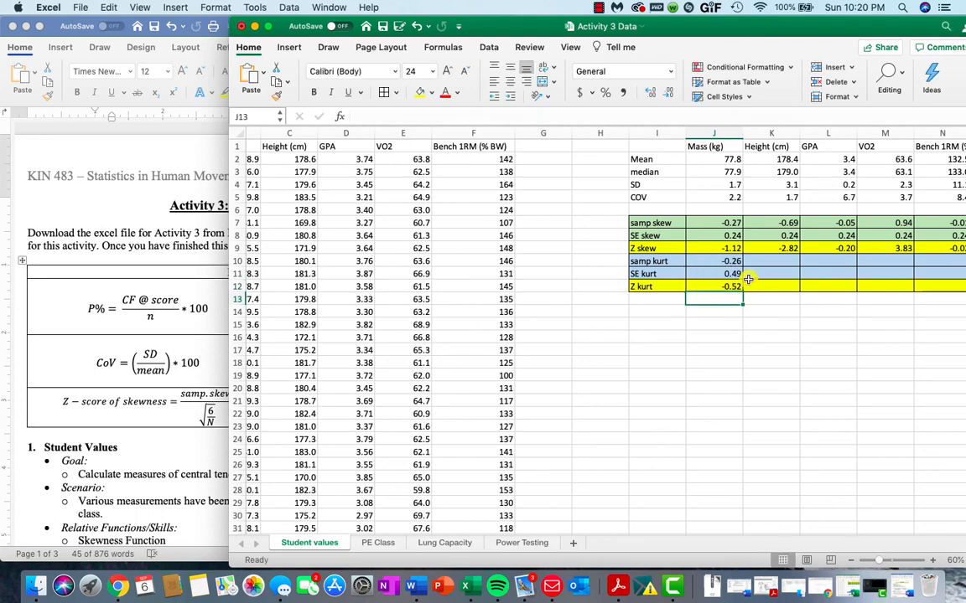
- Fill the kurtosis formulas J10:J12 across to column N for the remaining variables
scroll(674, 252, right, 3)
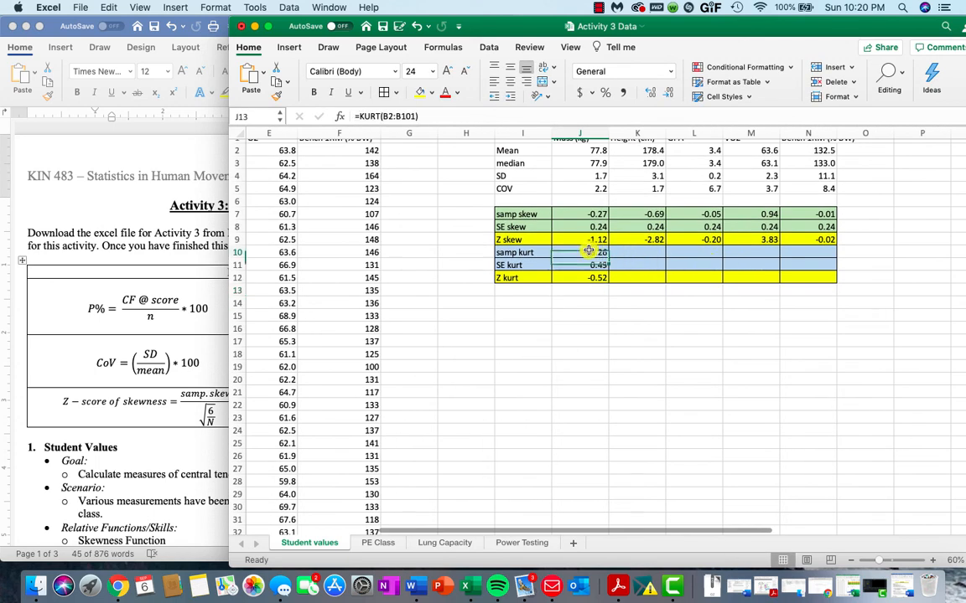
drag(586, 252, 825, 284)
click(700, 319)
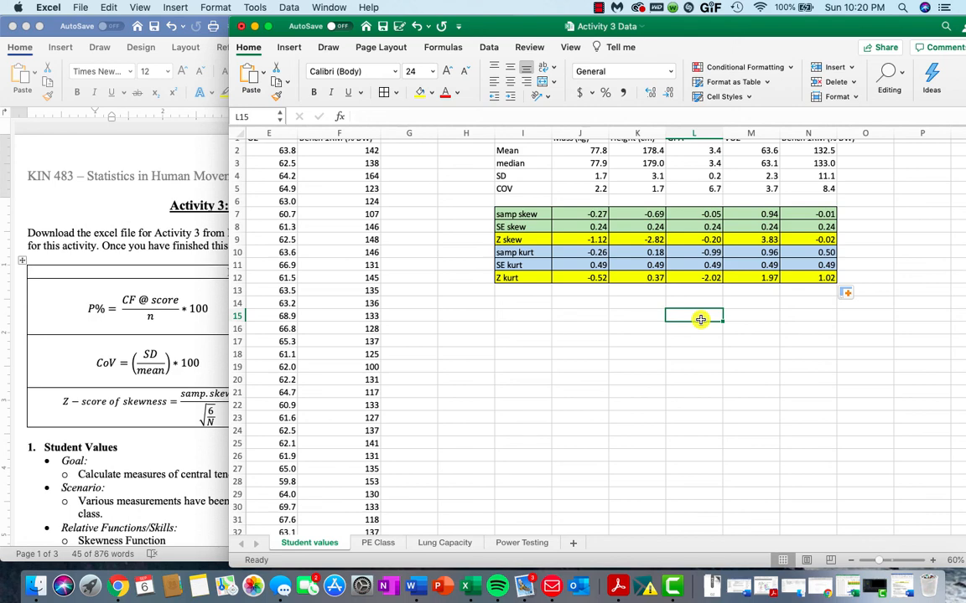
scroll(700, 320, up, 1)
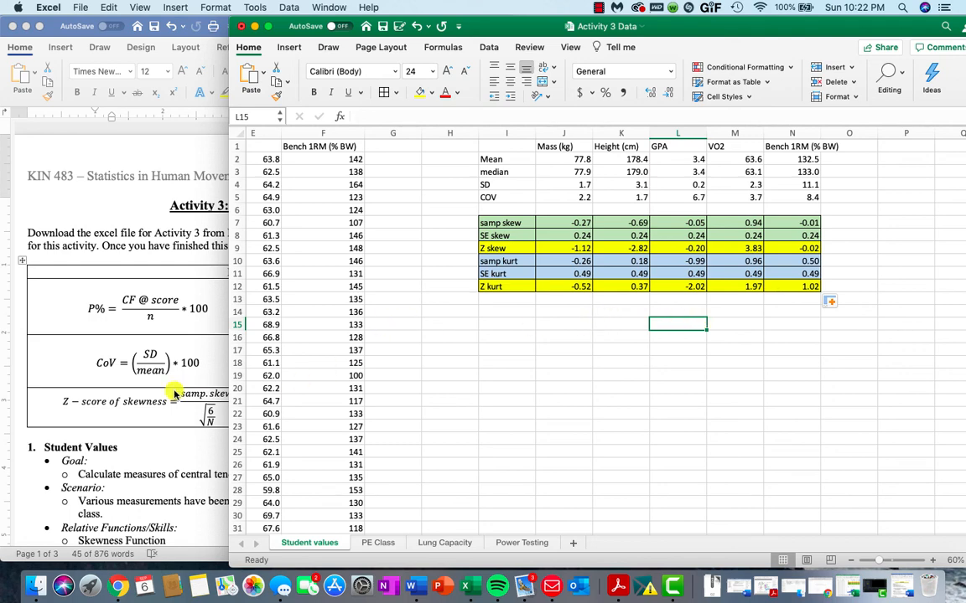
- Check the skewness and kurtosis Z-scores in Excel against the interpretation rules in the Word instructions, including the GPA Z kurt in L12
scroll(174, 394, down, 5)
scroll(174, 394, down, 4)
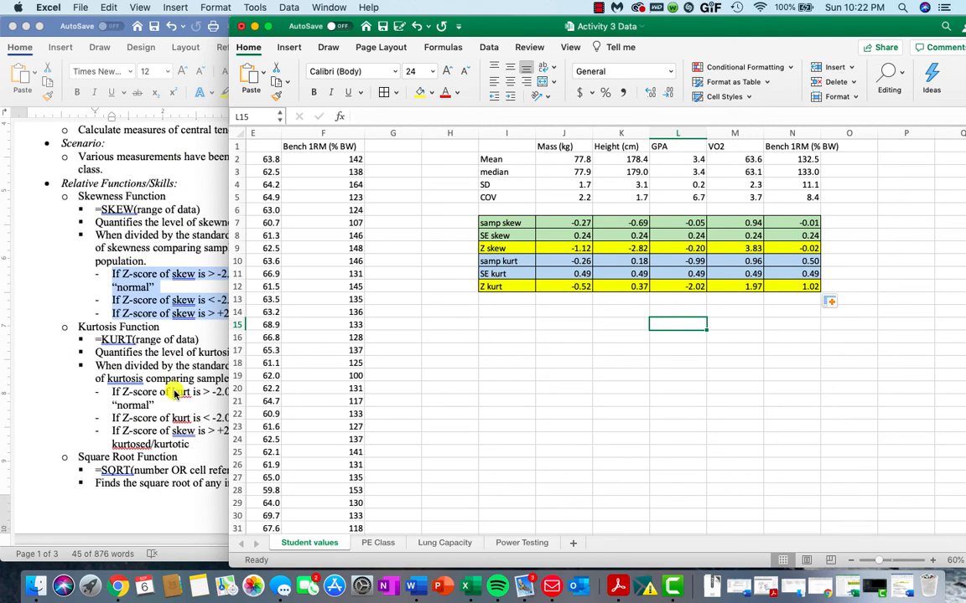
click(175, 394)
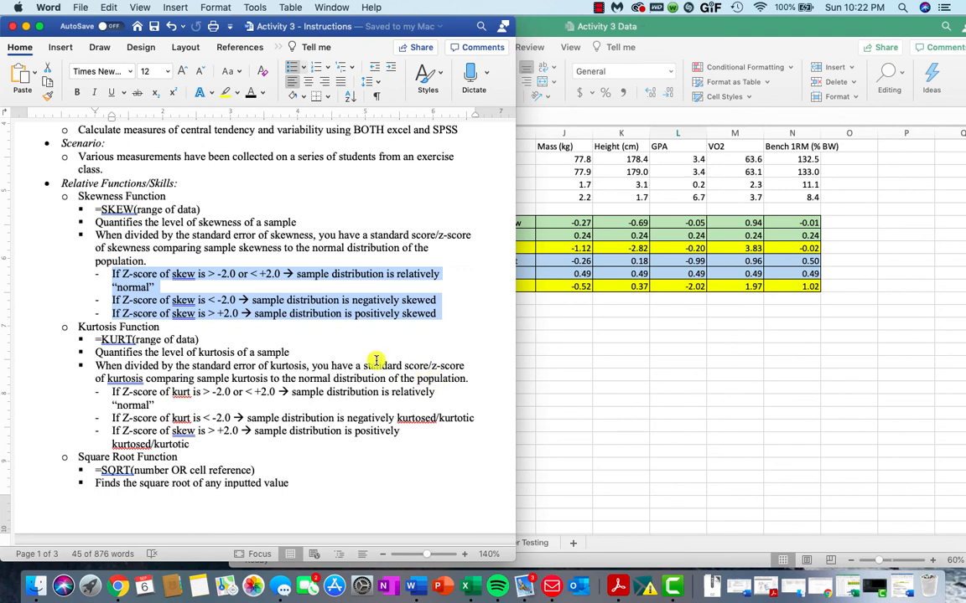
click(327, 421)
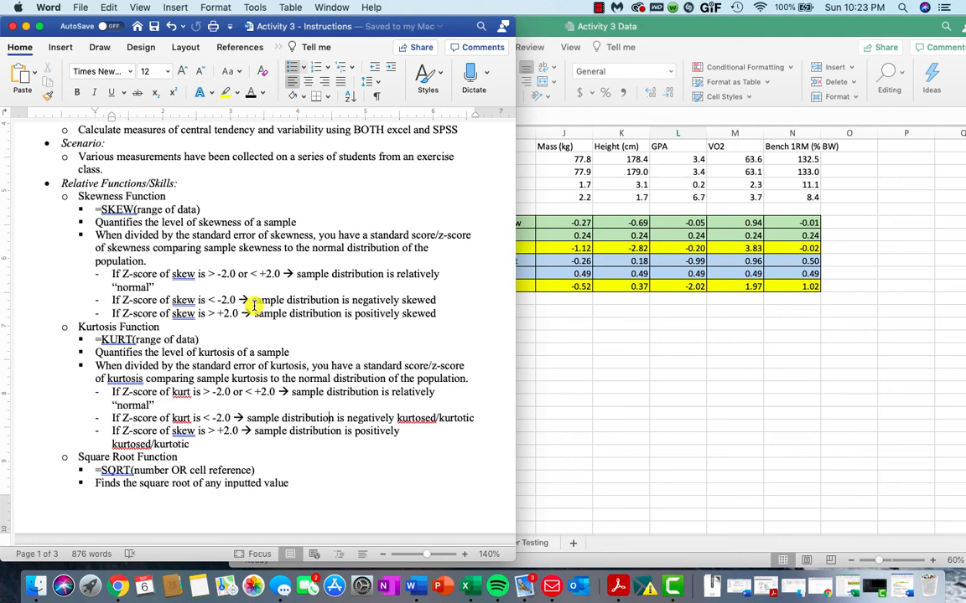
click(648, 340)
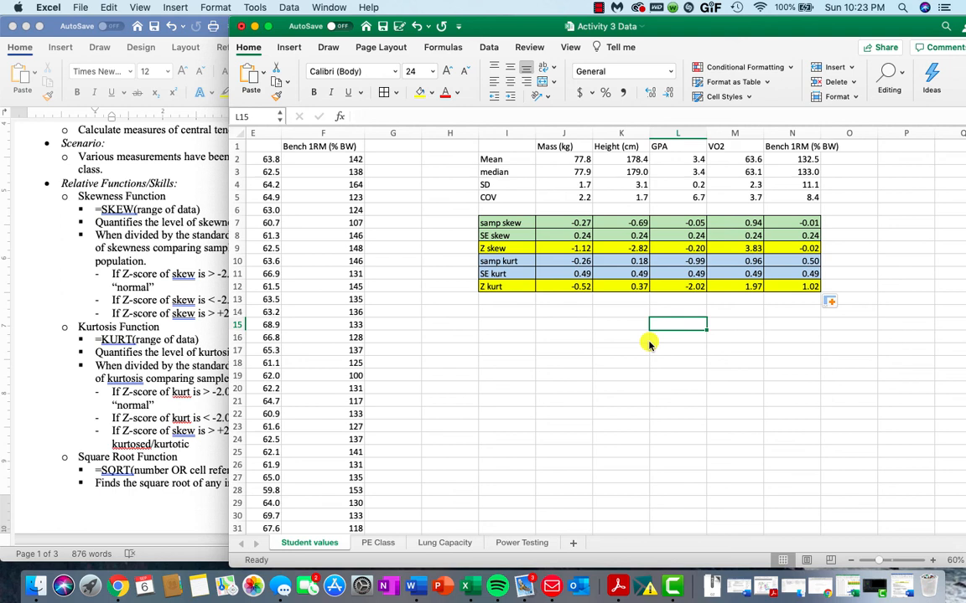
click(679, 286)
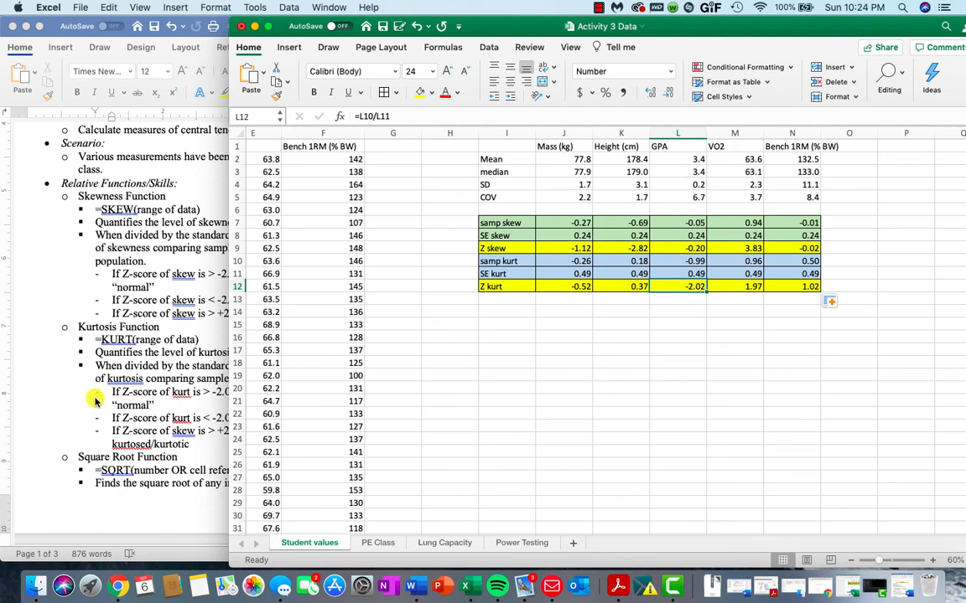
- Read the Excel and SPSS procedures for the Student Values section on page 2 of the Word instructions
scroll(93, 394, down, 15)
scroll(94, 400, down, 3)
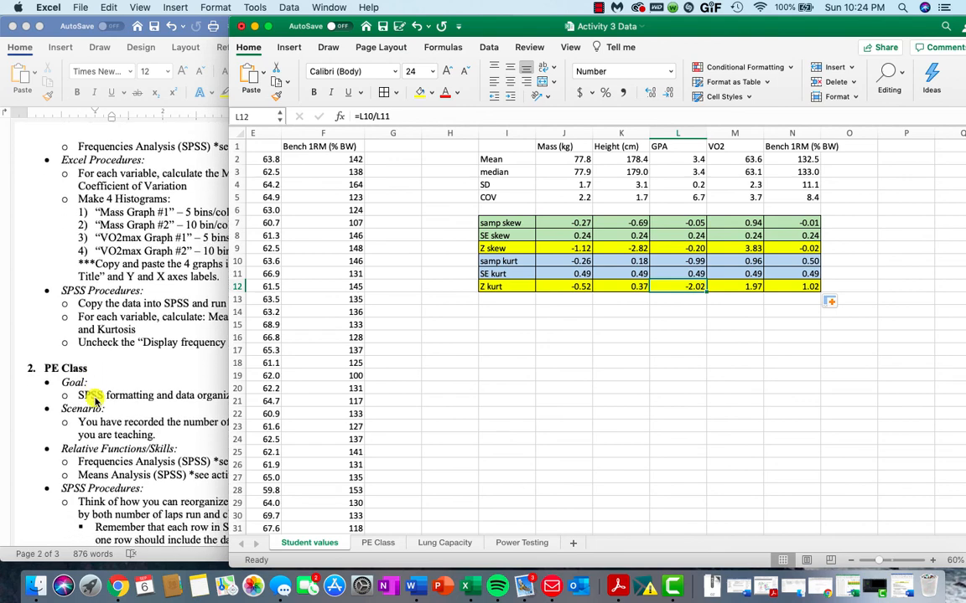
click(95, 387)
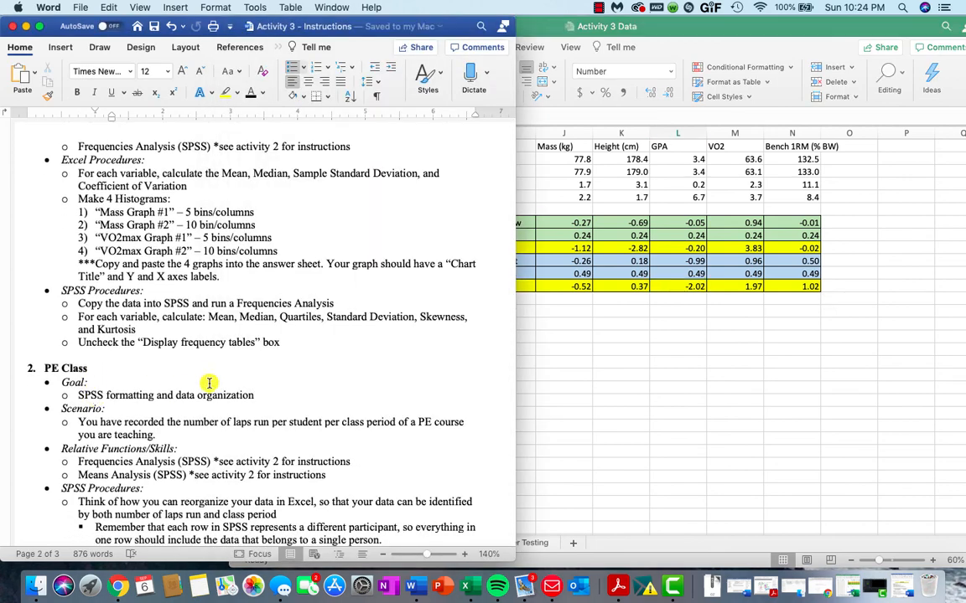
scroll(209, 384, up, 1)
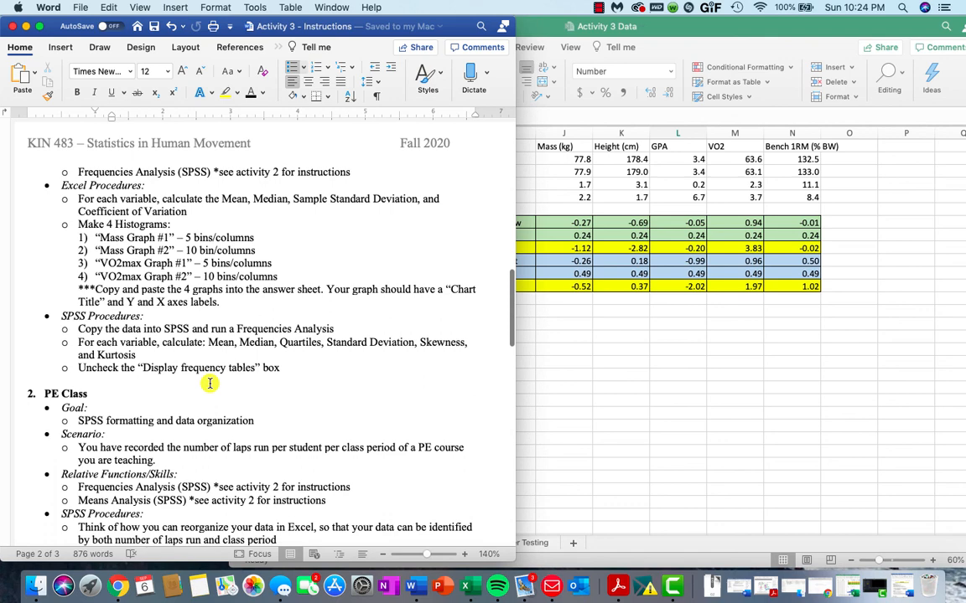
scroll(210, 383, up, 1)
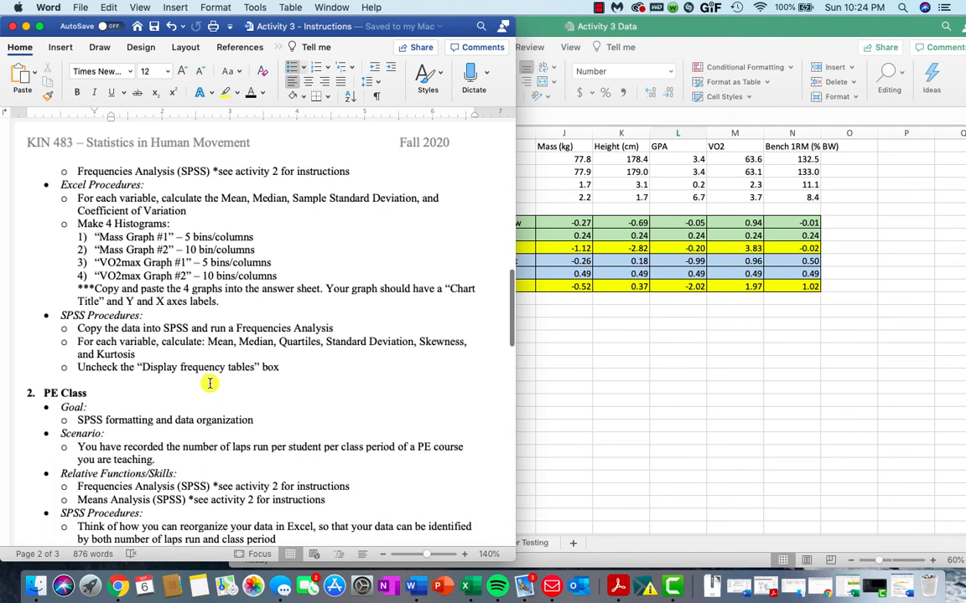
scroll(210, 383, up, 1)
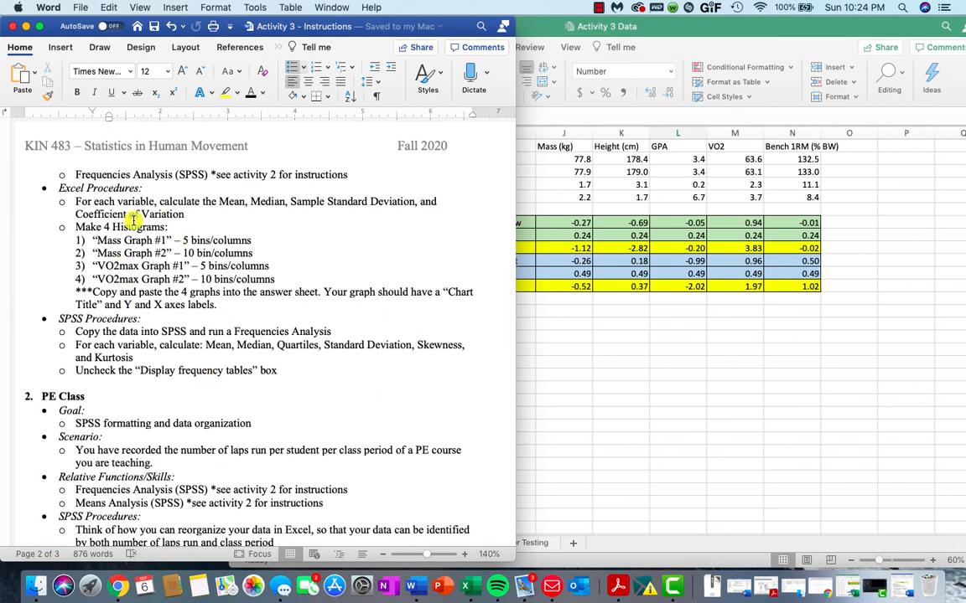
- Launch IBM SPSS Statistics from the IBM application folder and dismiss its welcome dialog
key(F4)
click(357, 172)
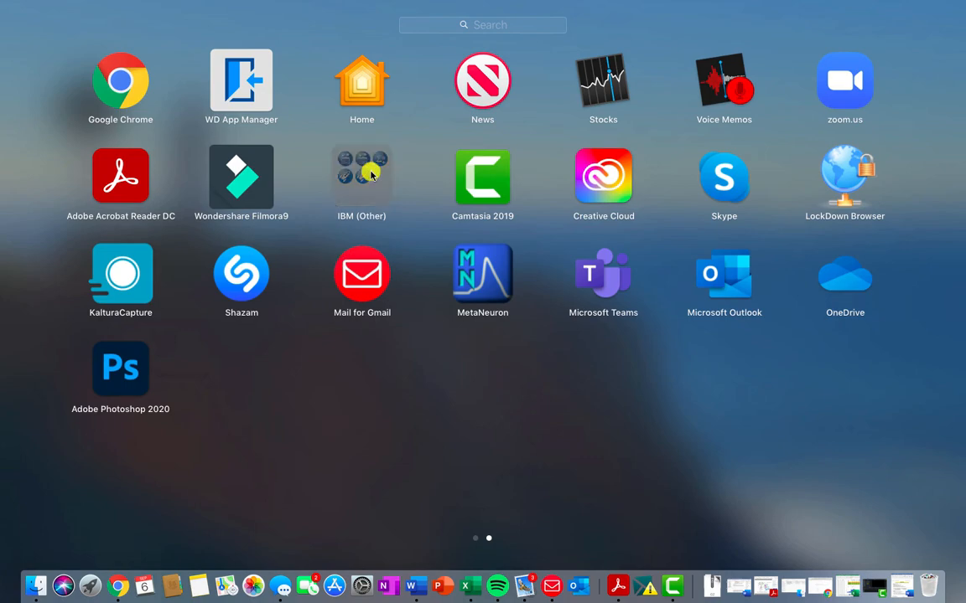
click(379, 300)
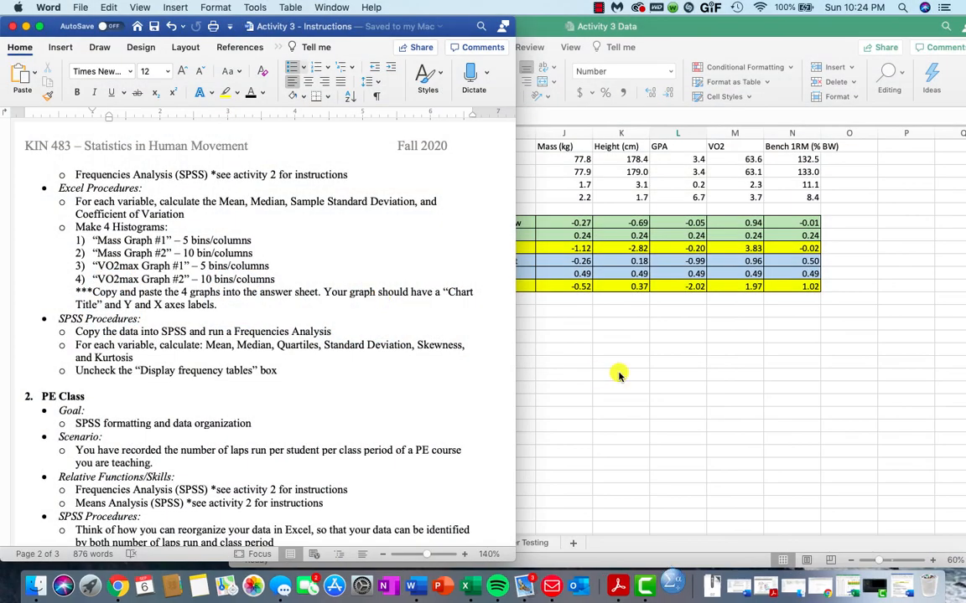
scroll(619, 374, left, 5)
scroll(619, 374, right, 1)
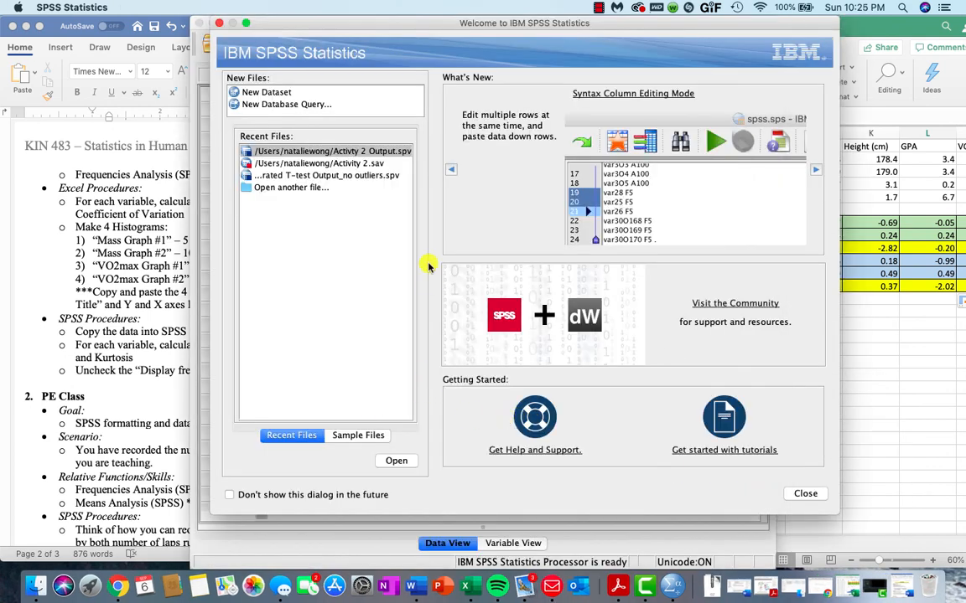
click(220, 25)
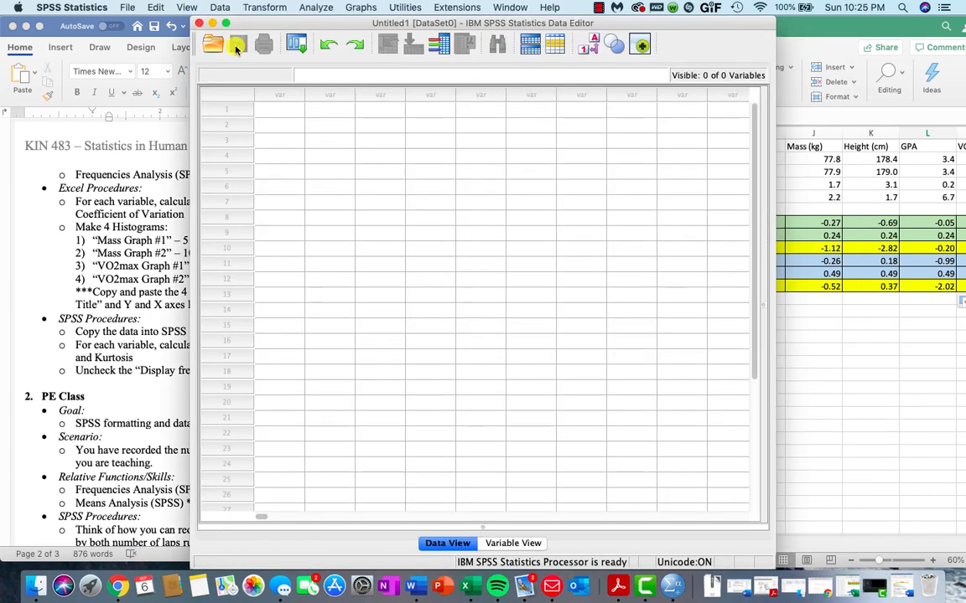
- Copy the Mass to Bench 1RM data with headers, B1:F101, from Excel and paste it into the first cell of the empty SPSS dataset
click(834, 364)
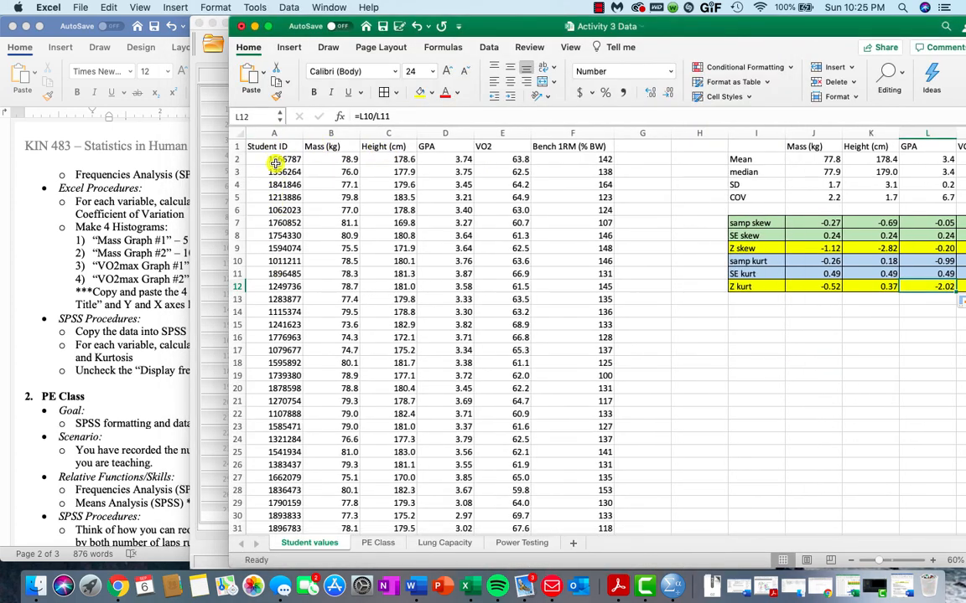
drag(323, 147, 547, 146)
scroll(542, 265, down, 20)
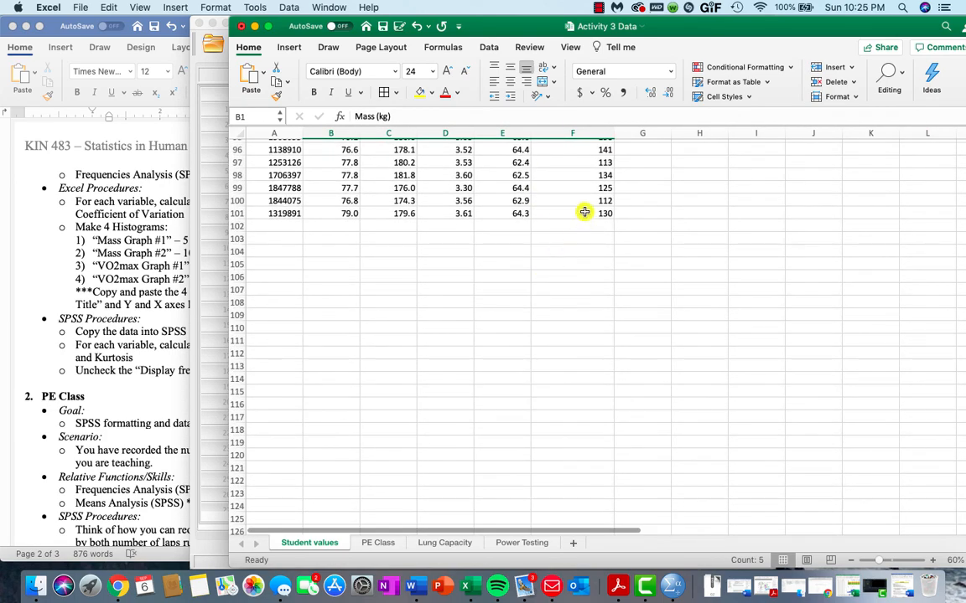
shift+click(582, 213)
scroll(584, 213, up, 20)
key(super+c)
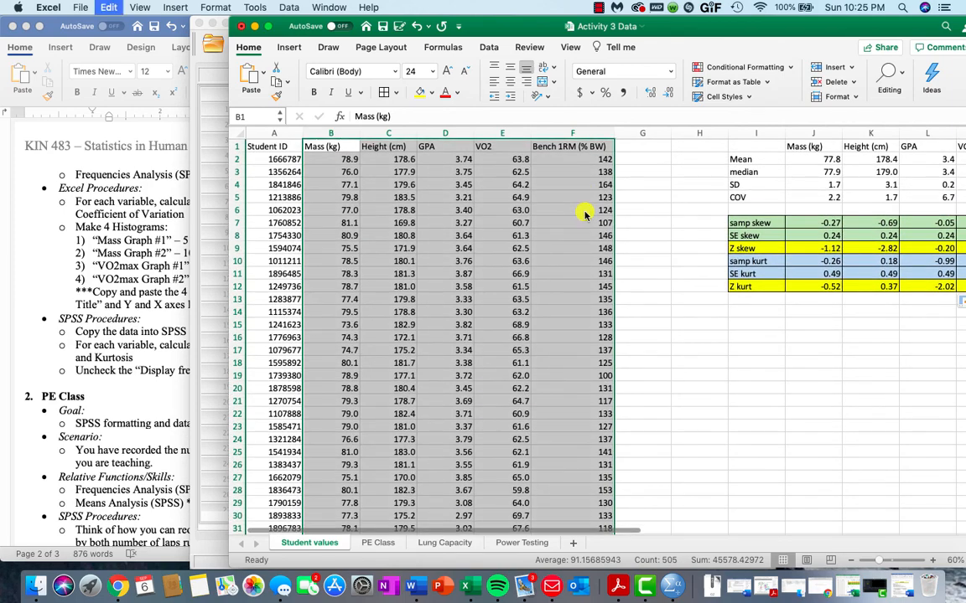
click(197, 247)
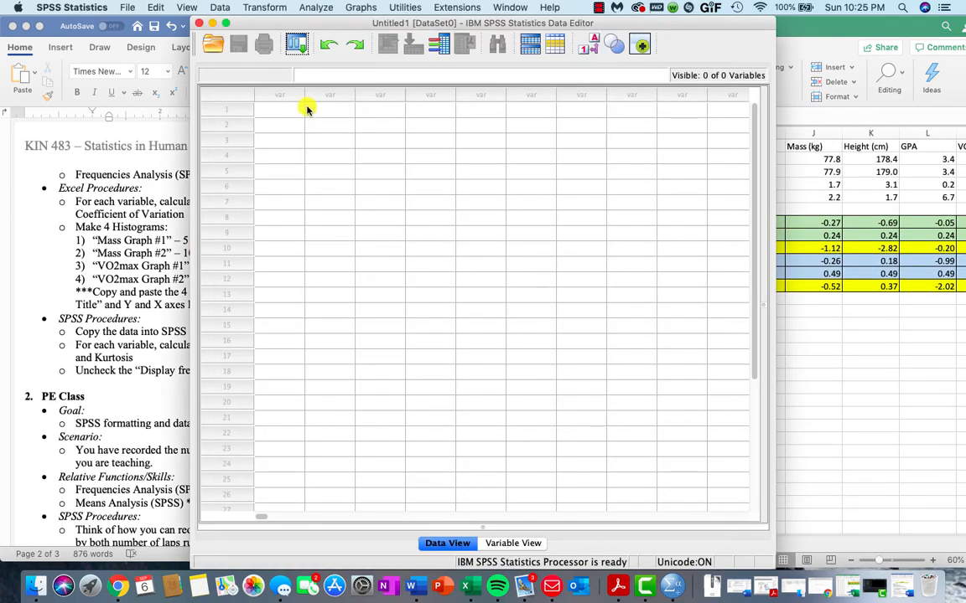
click(280, 109)
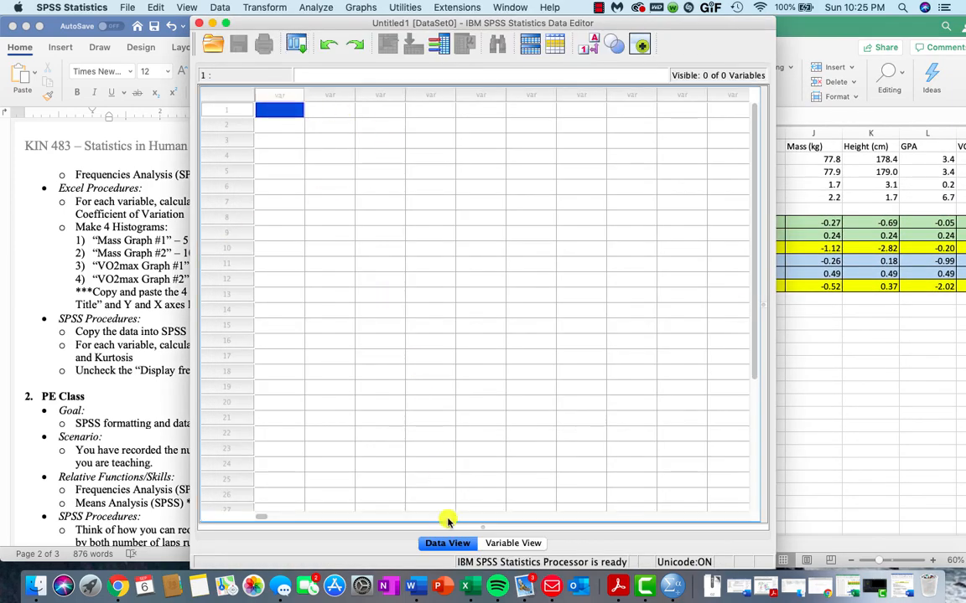
key(super+v)
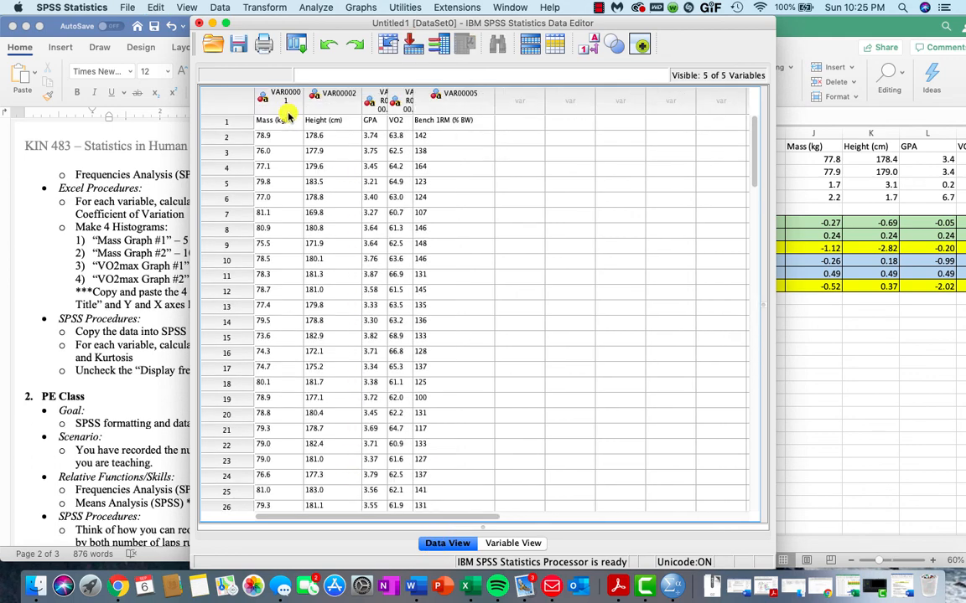
- Undo the last data paste in SPSS and paste the copied Excel data with variable names into the first cell
key(super+z)
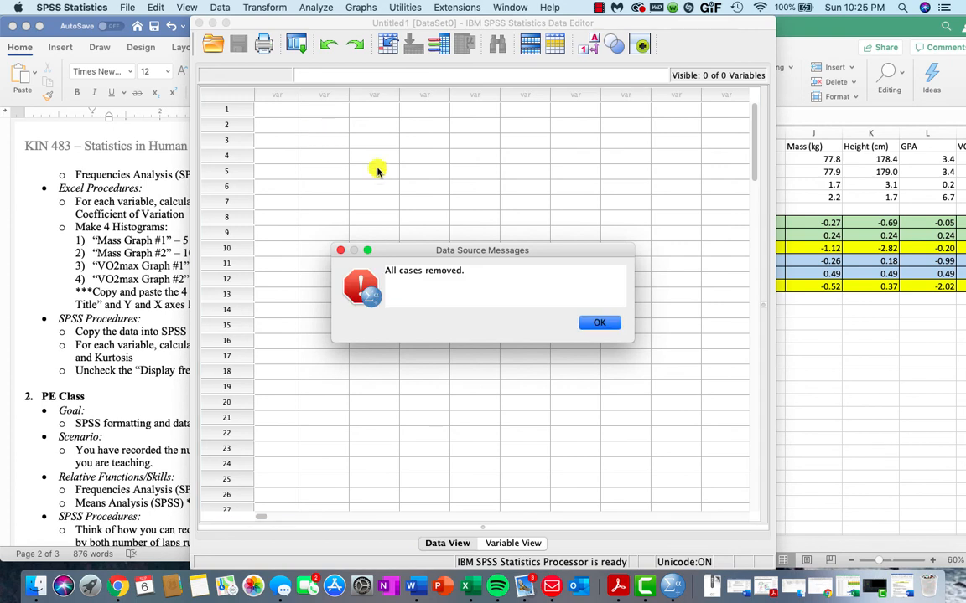
click(599, 323)
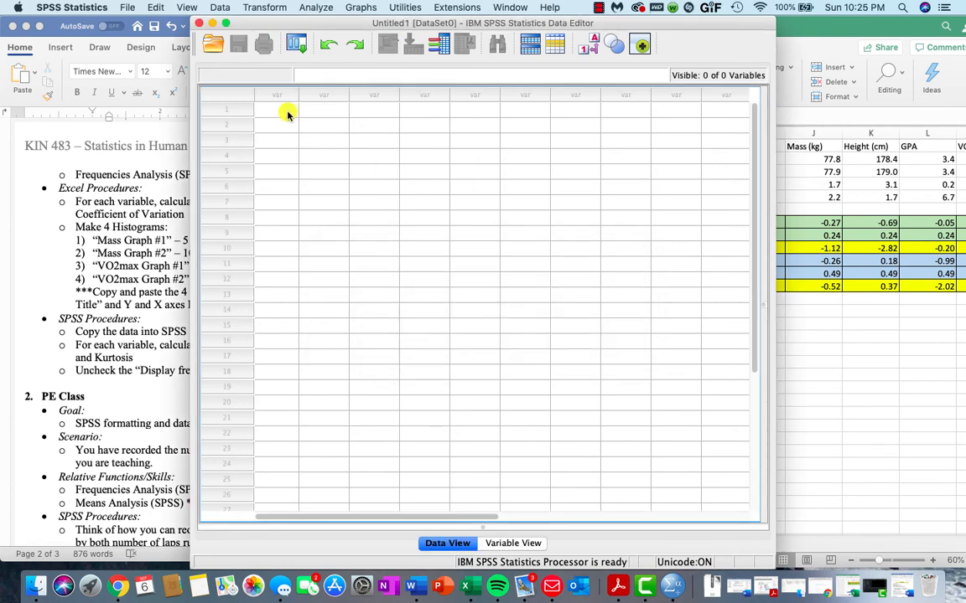
right_click(287, 114)
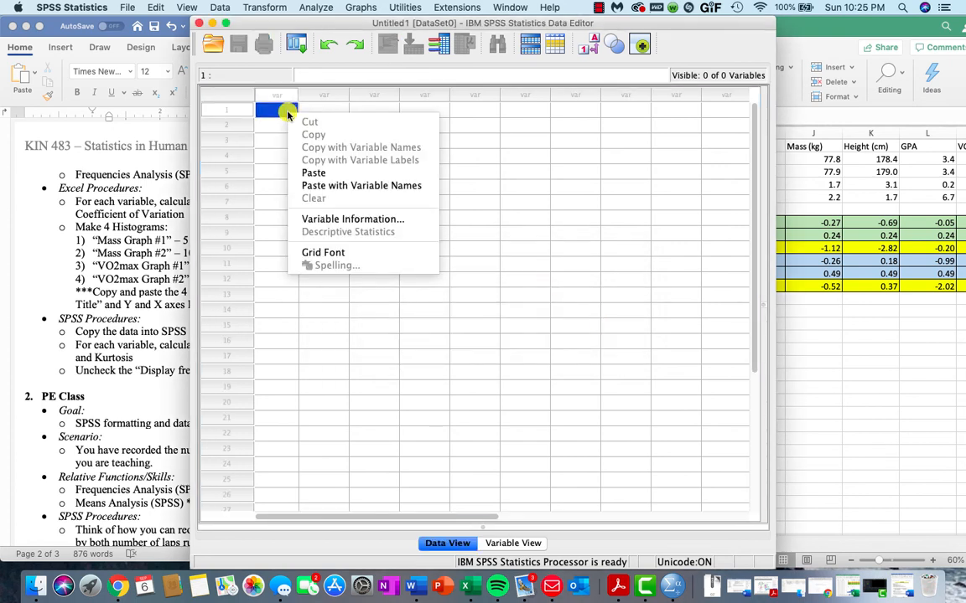
click(346, 187)
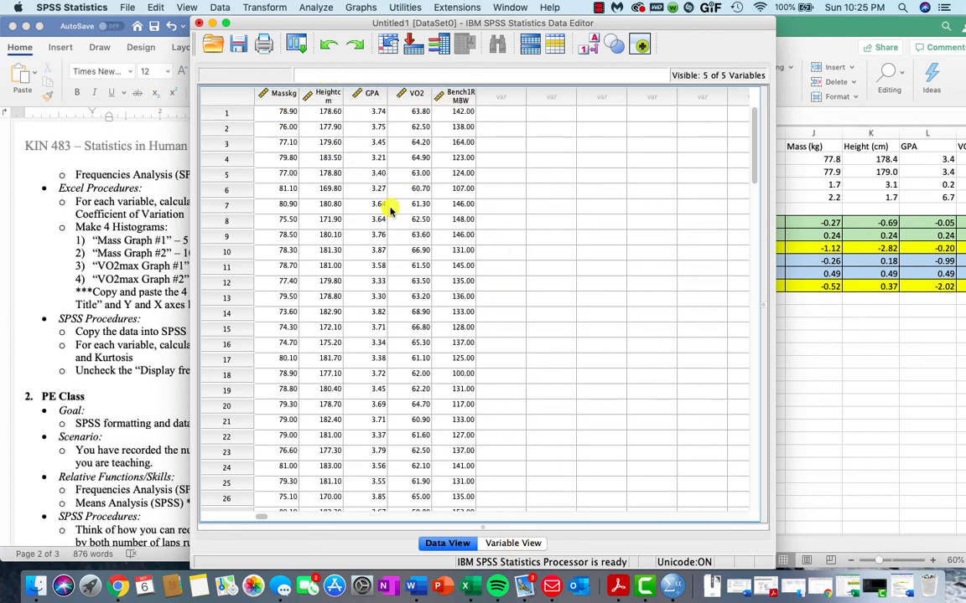
- Start a Frequencies analysis and add all five variables, Mass, Height, GPA, VO2 and Bench 1RM, to its variable list
click(319, 11)
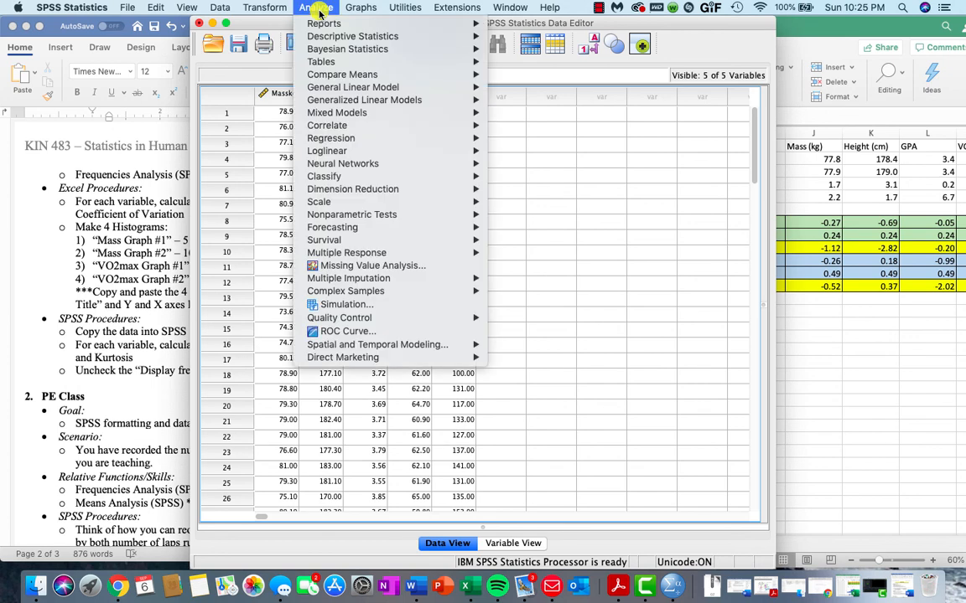
mouse_move(344, 94)
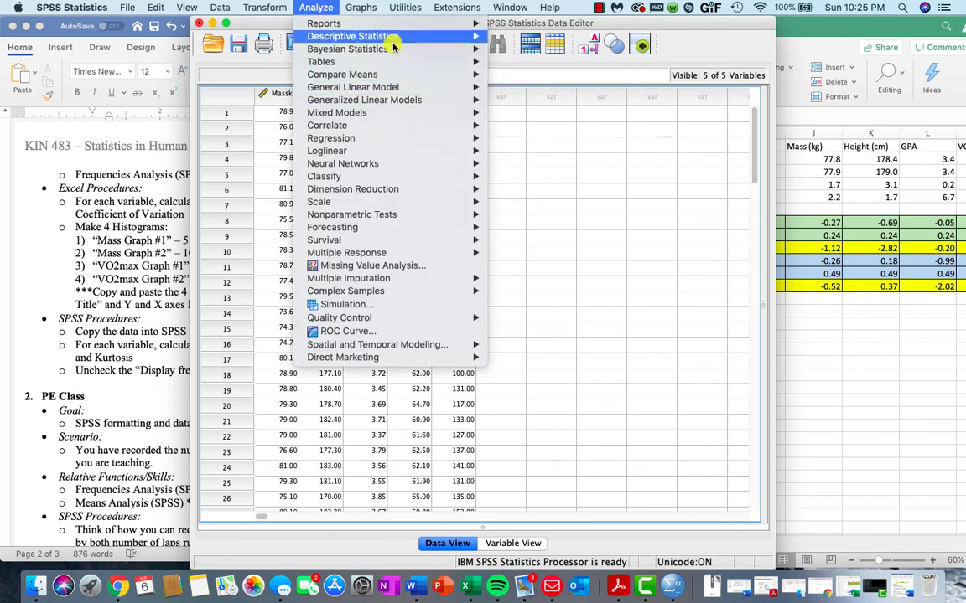
mouse_move(410, 37)
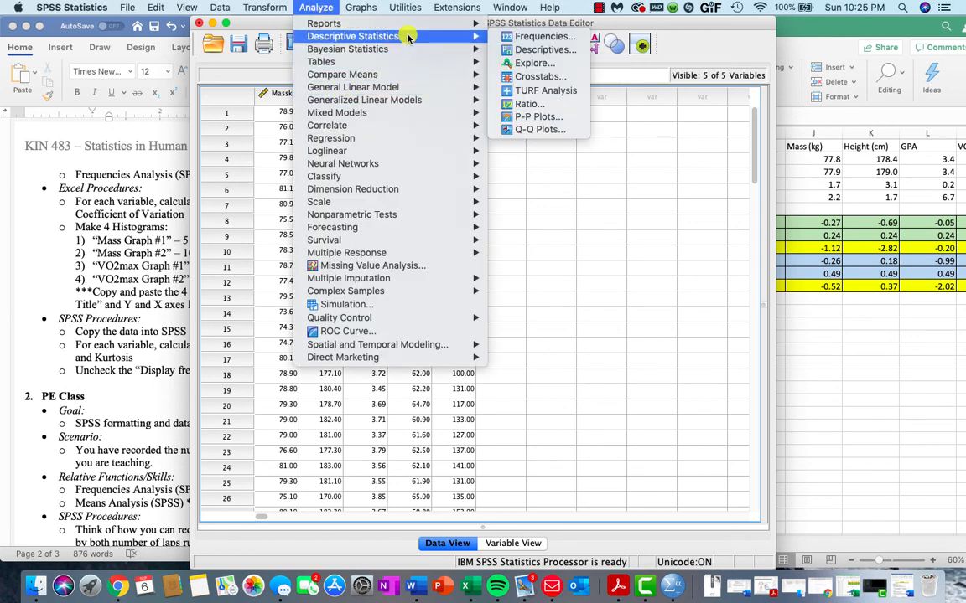
click(547, 36)
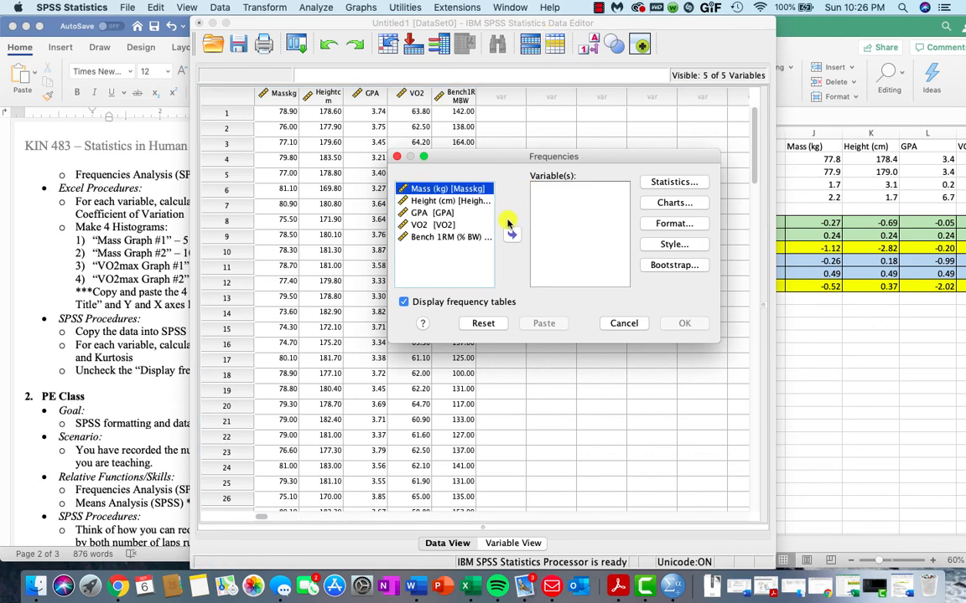
shift+click(453, 238)
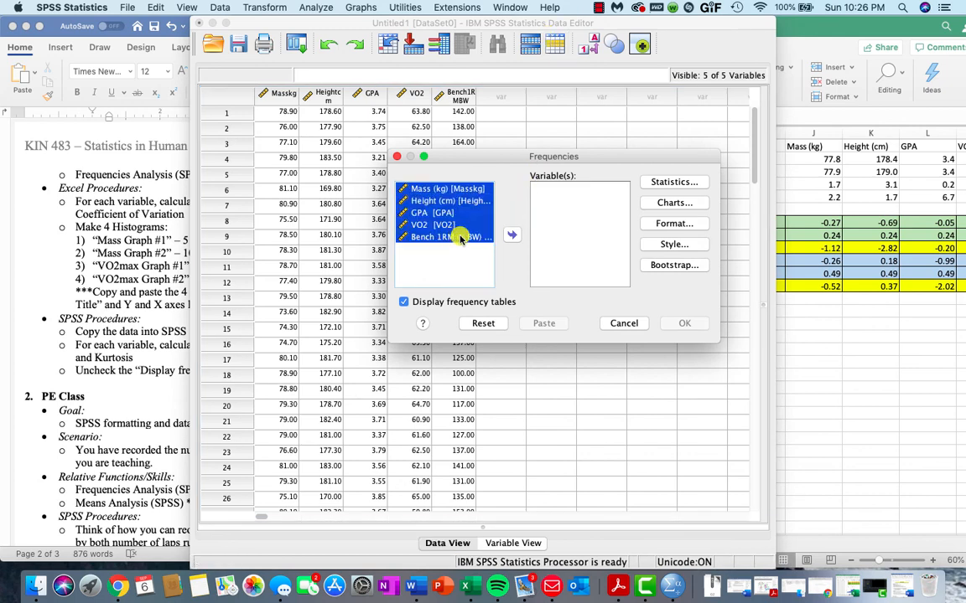
click(512, 236)
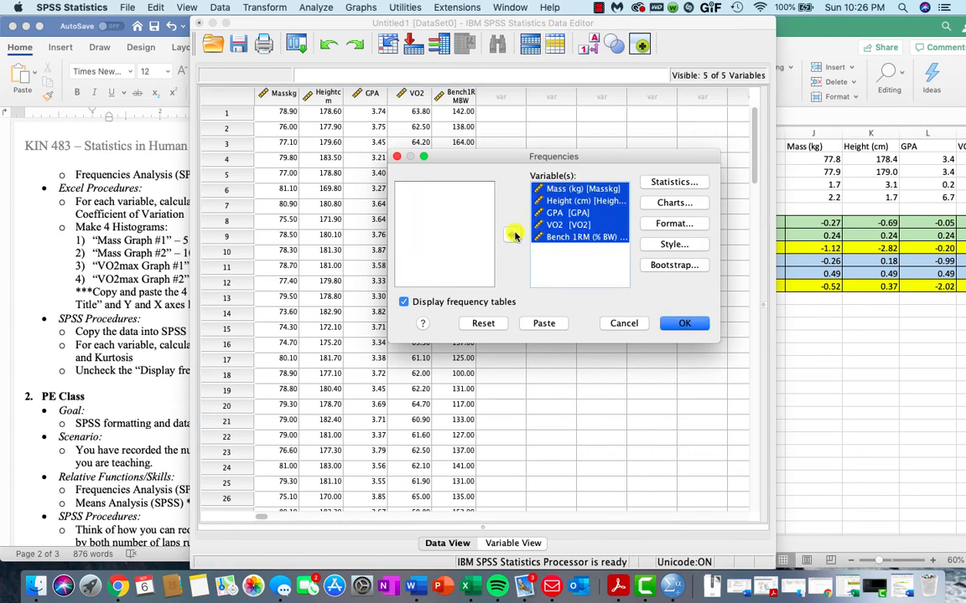
- Request Quartiles, Mean, Median, Std. deviation, Skewness and Kurtosis as listed in the Word instructions, and run the Frequencies analysis
click(668, 183)
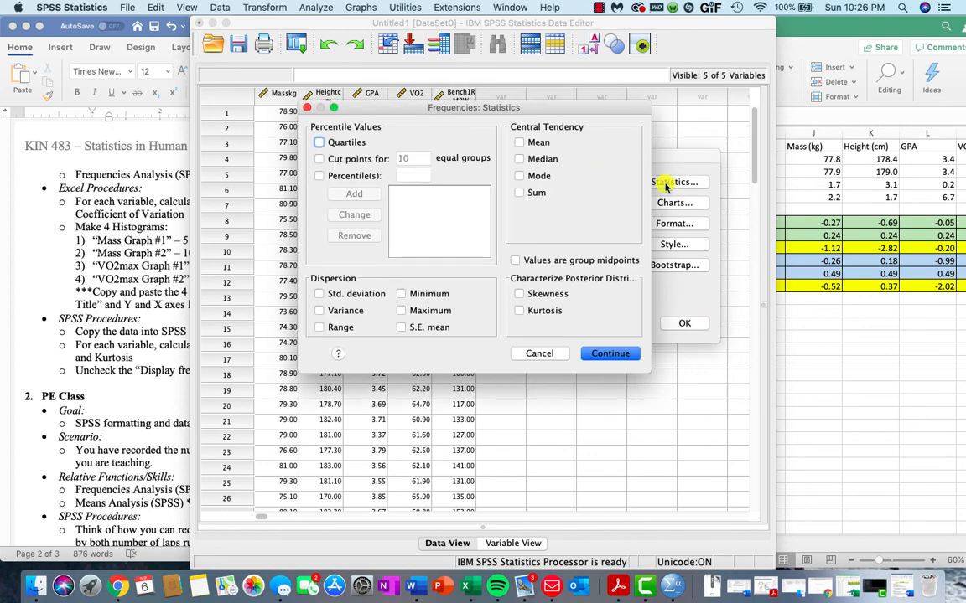
click(119, 319)
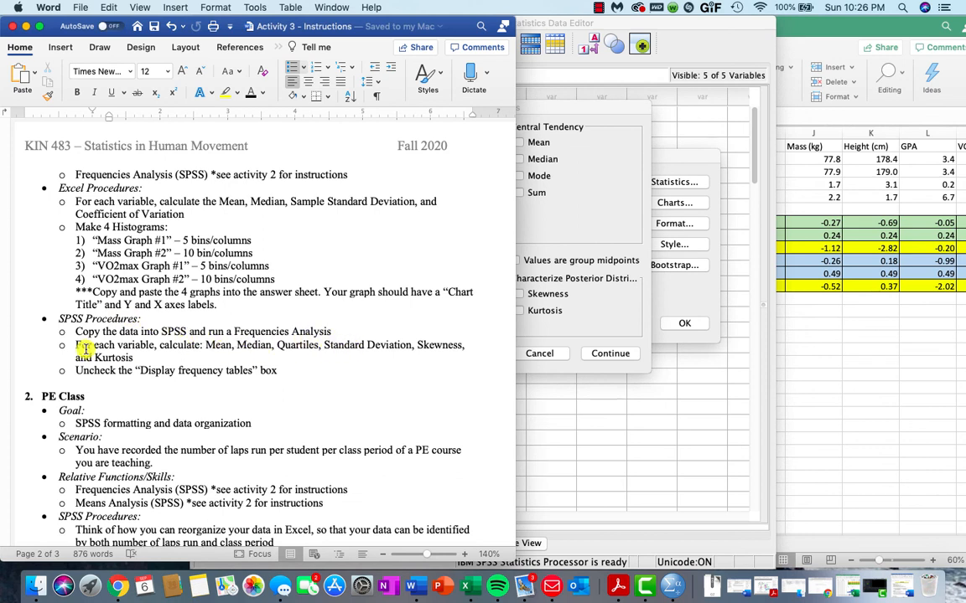
click(577, 240)
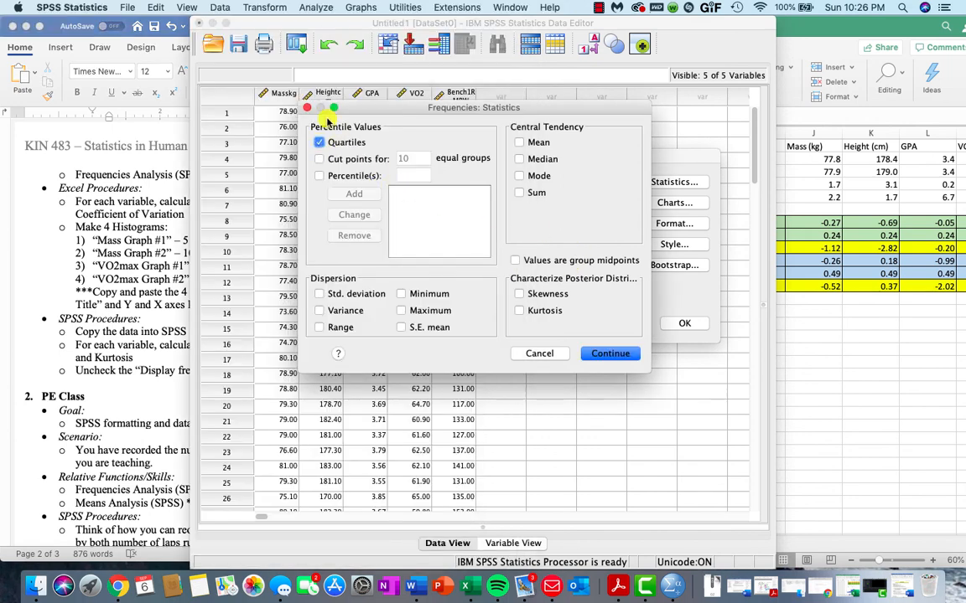
click(319, 142)
click(519, 142)
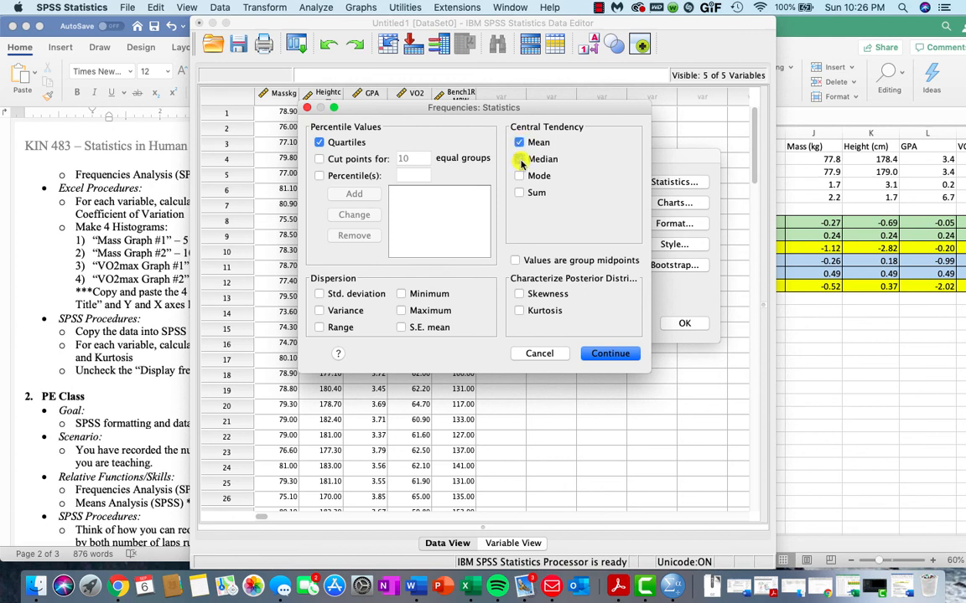
click(519, 160)
click(518, 294)
click(520, 311)
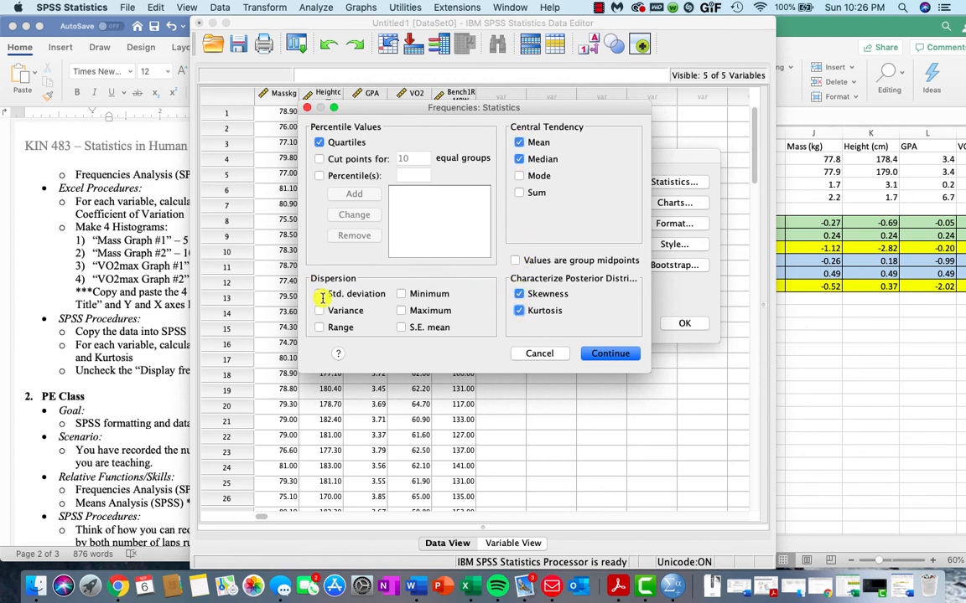
click(154, 297)
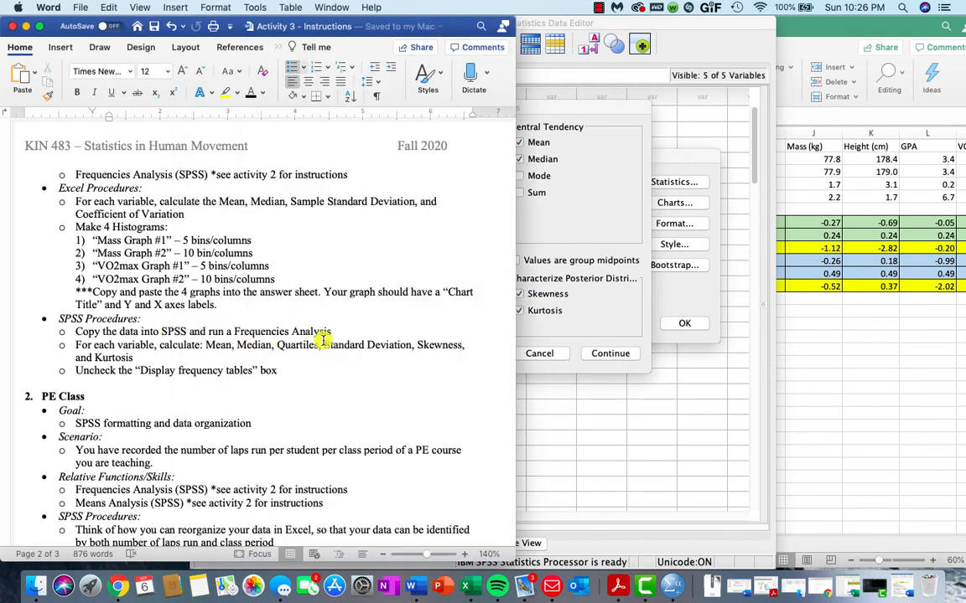
click(593, 319)
click(610, 353)
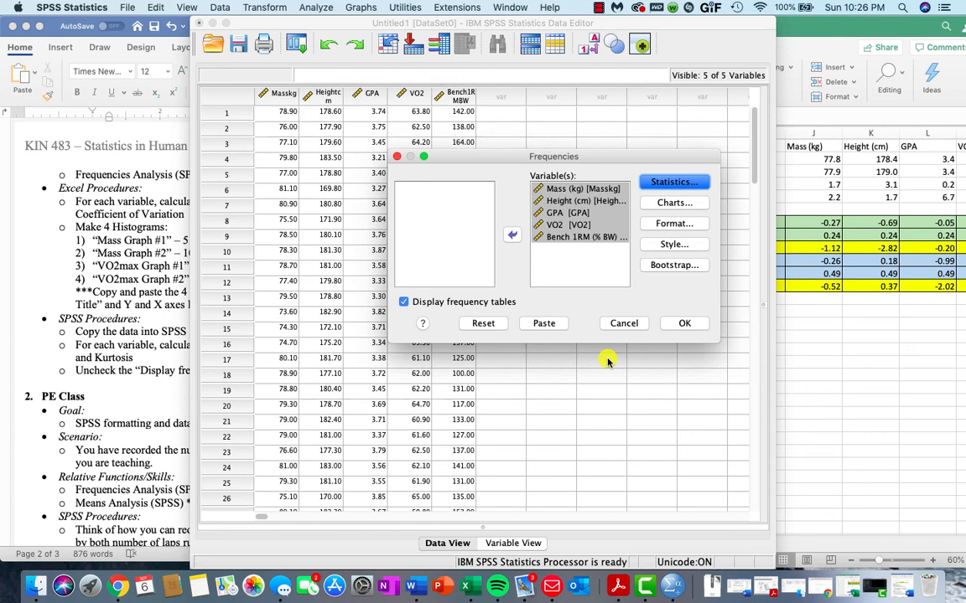
click(687, 323)
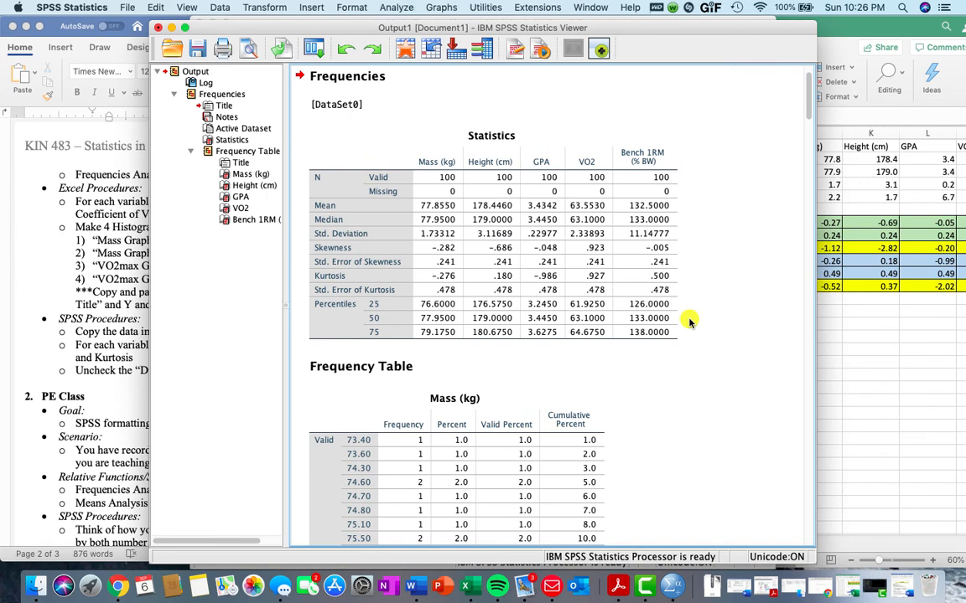
- Look through the Statistics table and the frequency tables for each variable in the SPSS output
click(597, 228)
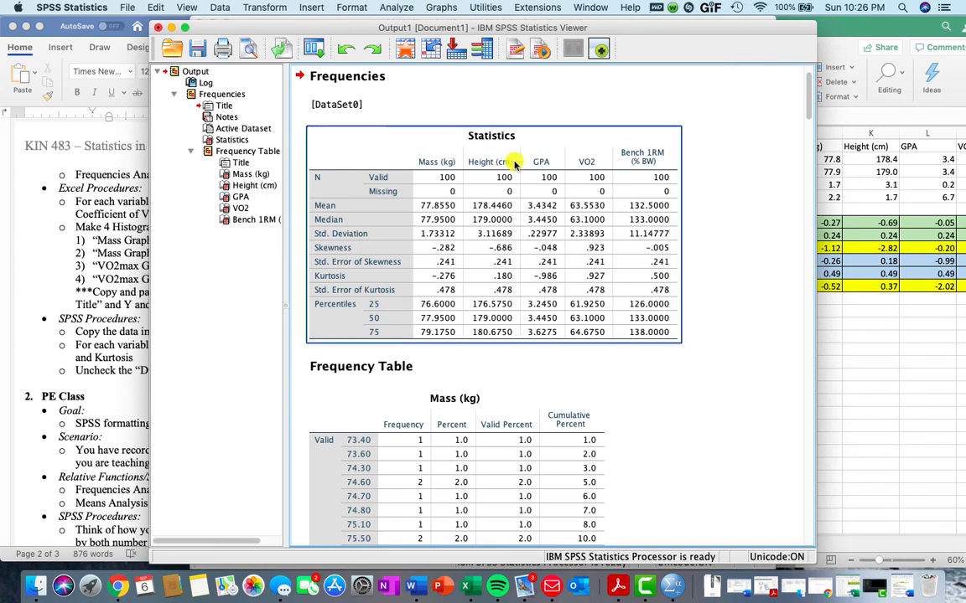
scroll(587, 302, down, 15)
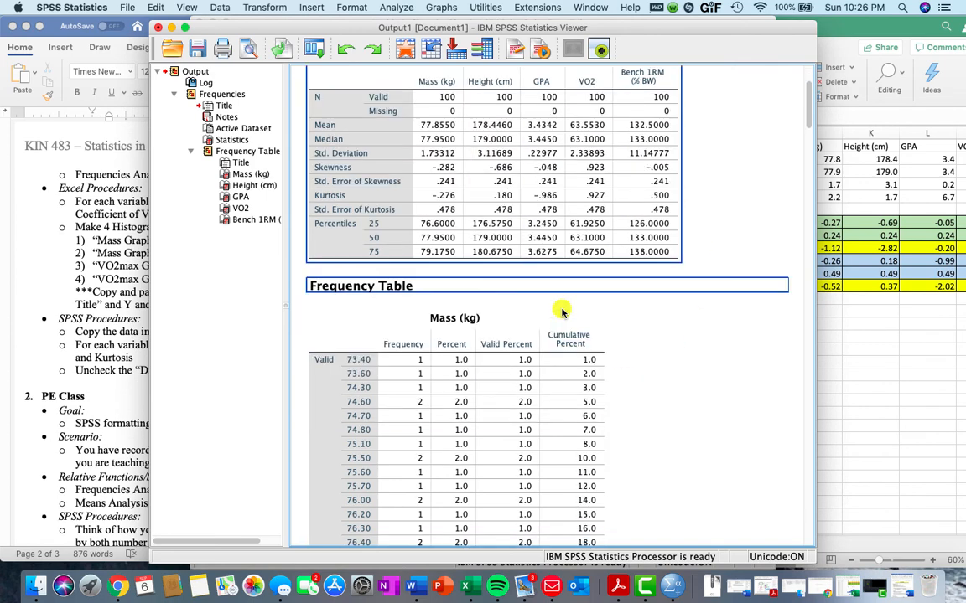
click(453, 352)
scroll(519, 468, down, 20)
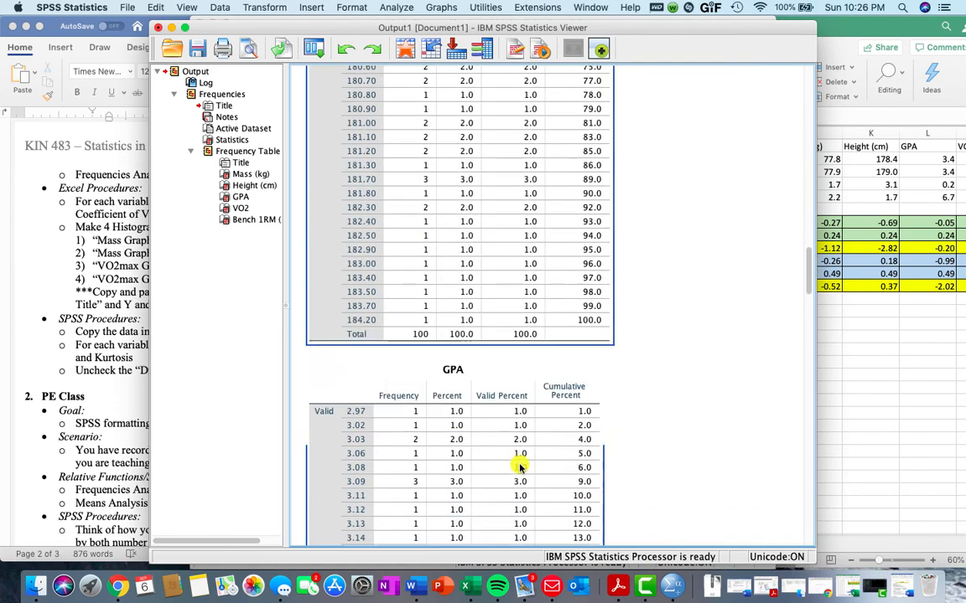
scroll(518, 463, up, 20)
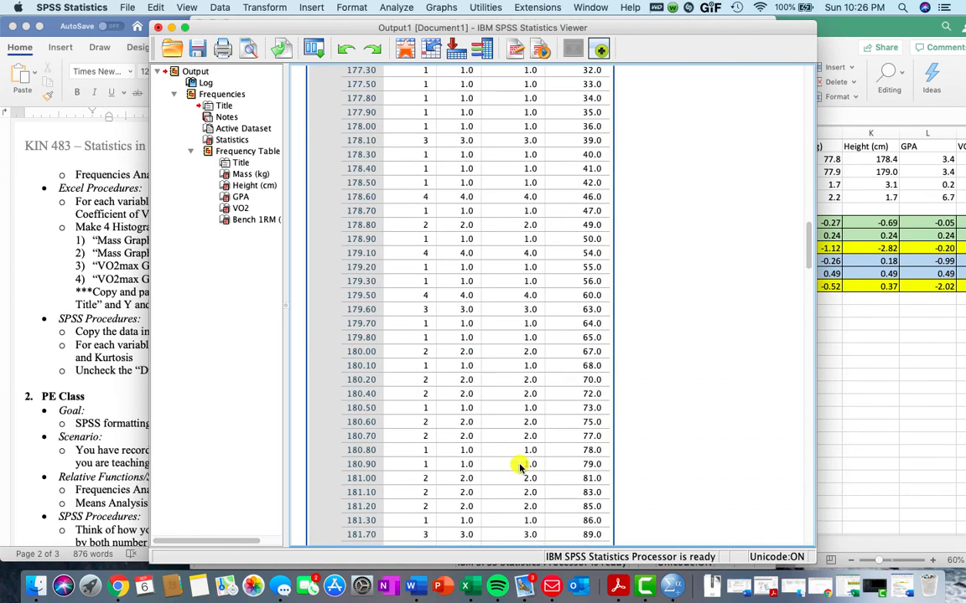
click(479, 325)
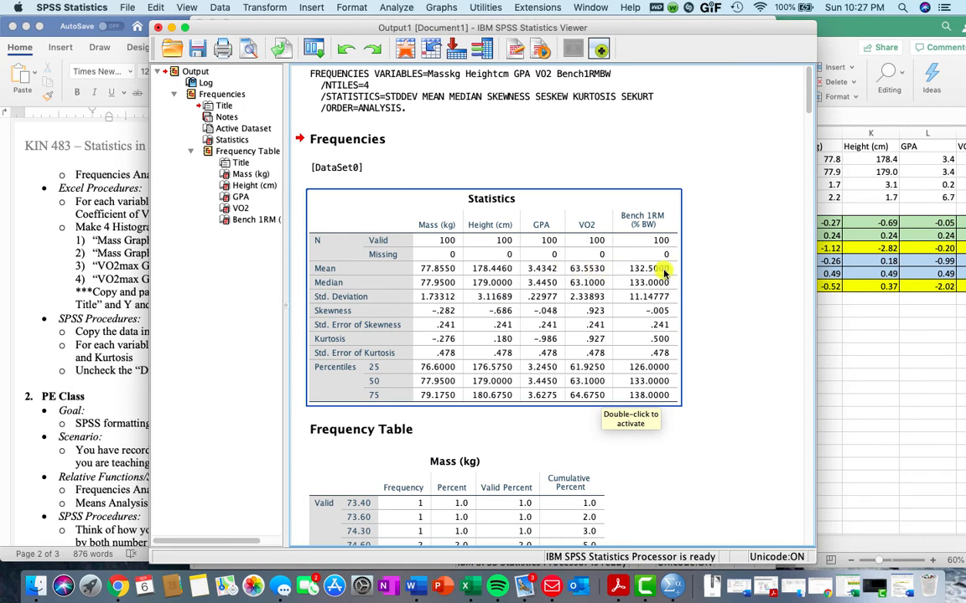
- Arrange the SPSS output and a narrowed Excel window side by side to compare the Statistics table with the Excel summary statistics
drag(698, 30, 551, 24)
click(752, 27)
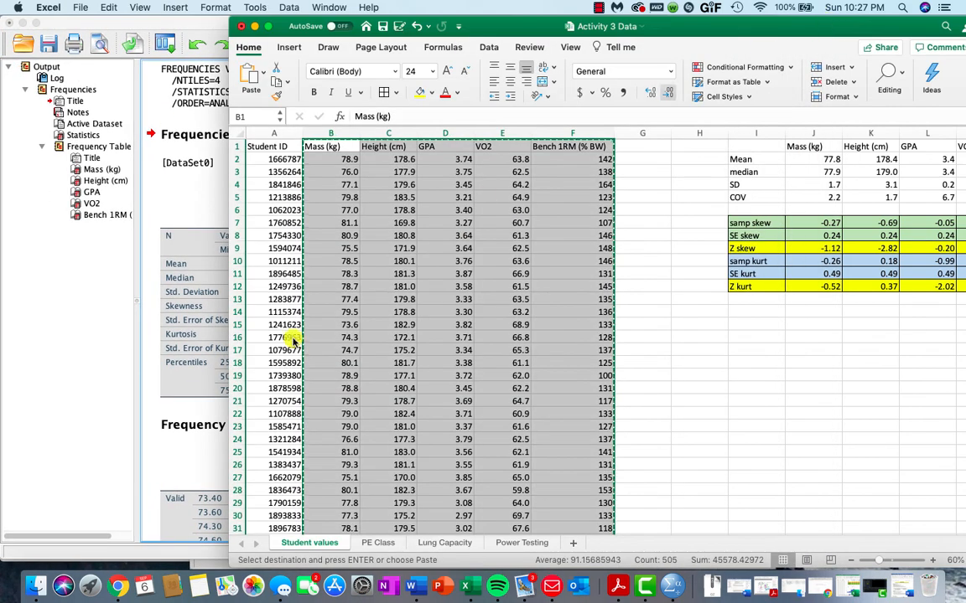
drag(229, 351, 539, 367)
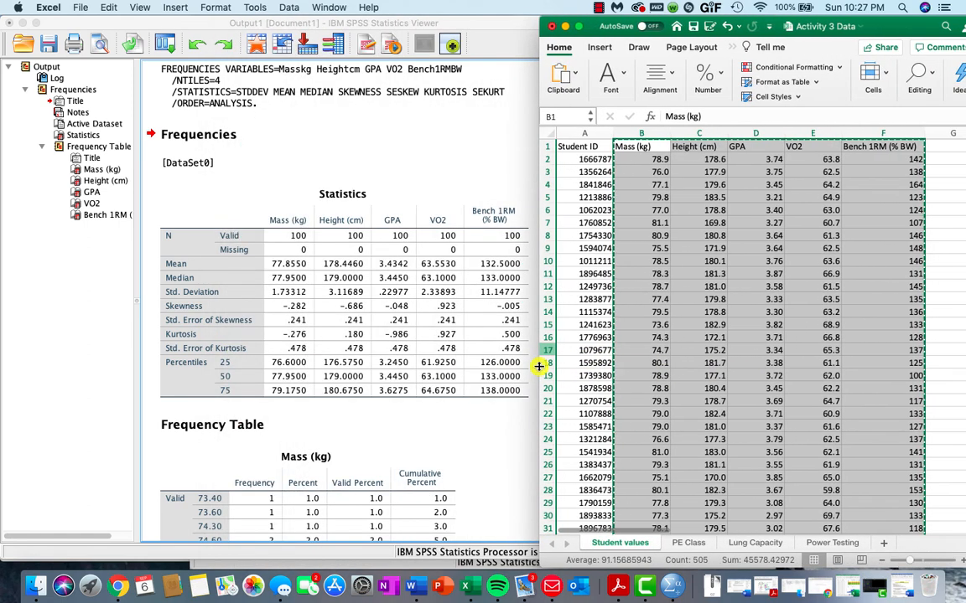
scroll(767, 390, right, 10)
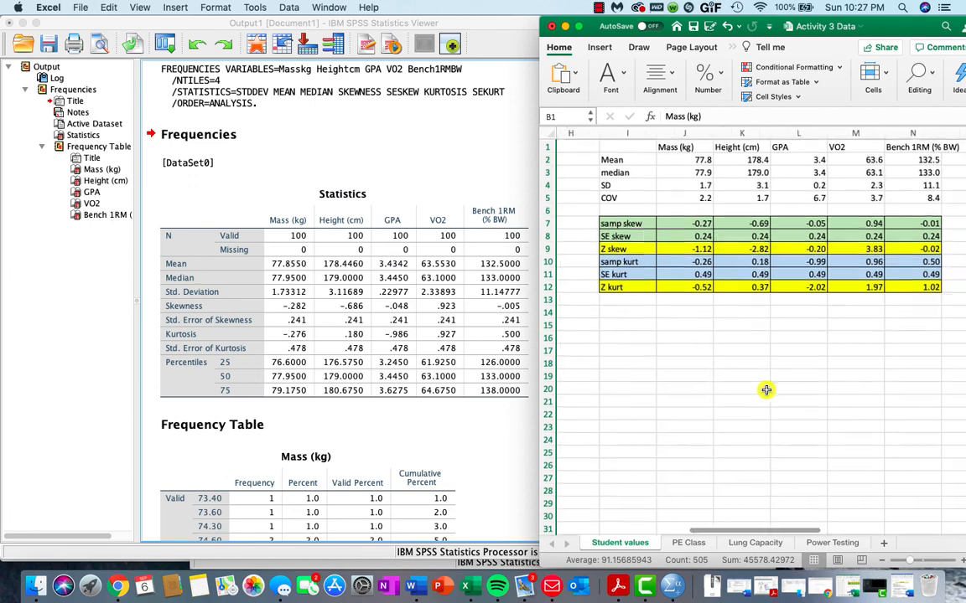
scroll(766, 390, right, 3)
click(497, 265)
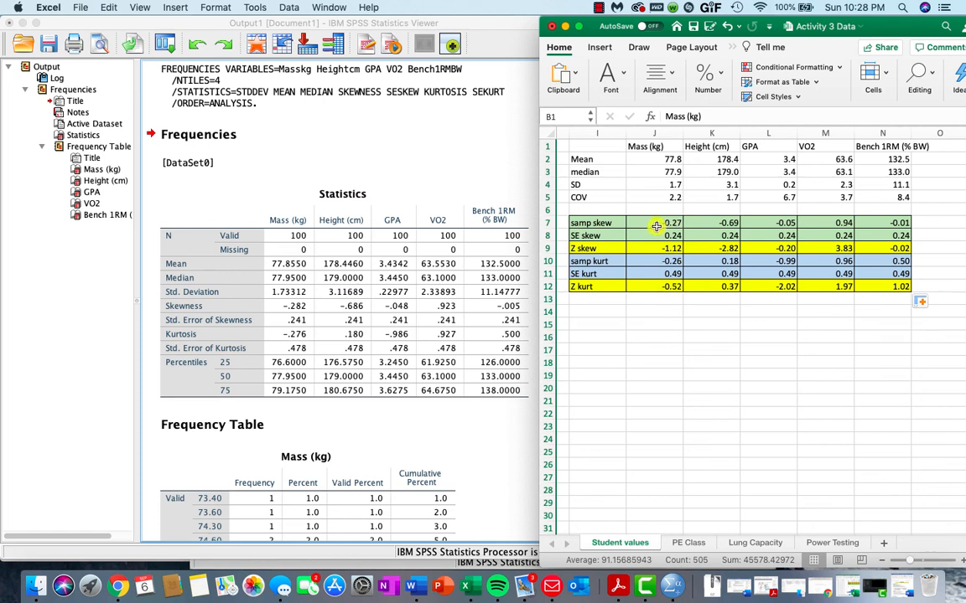
click(371, 425)
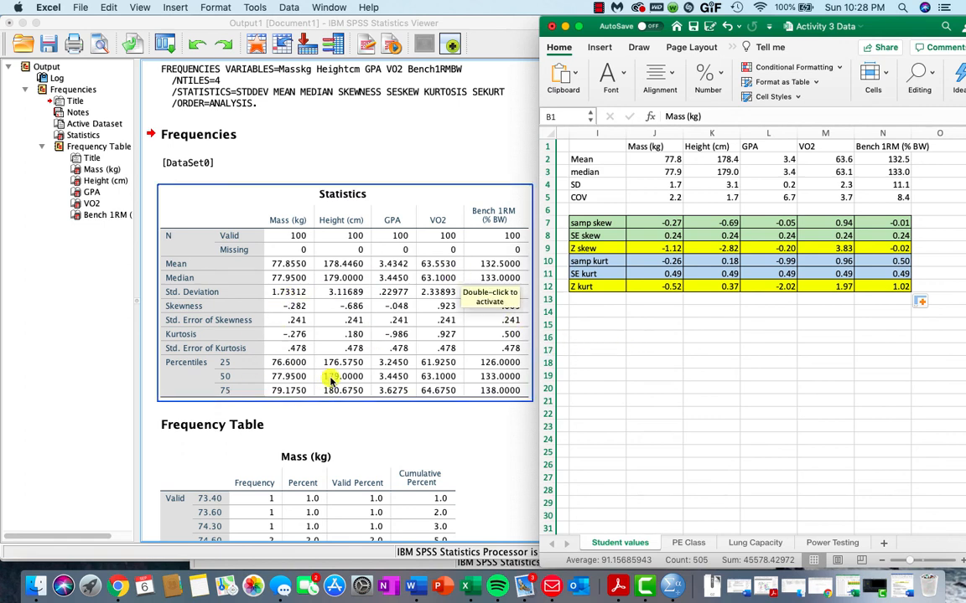
- Copy the Skewness through Std. Error of Kurtosis rows from the SPSS Statistics table into Excel, starting at cell I14
click(357, 289)
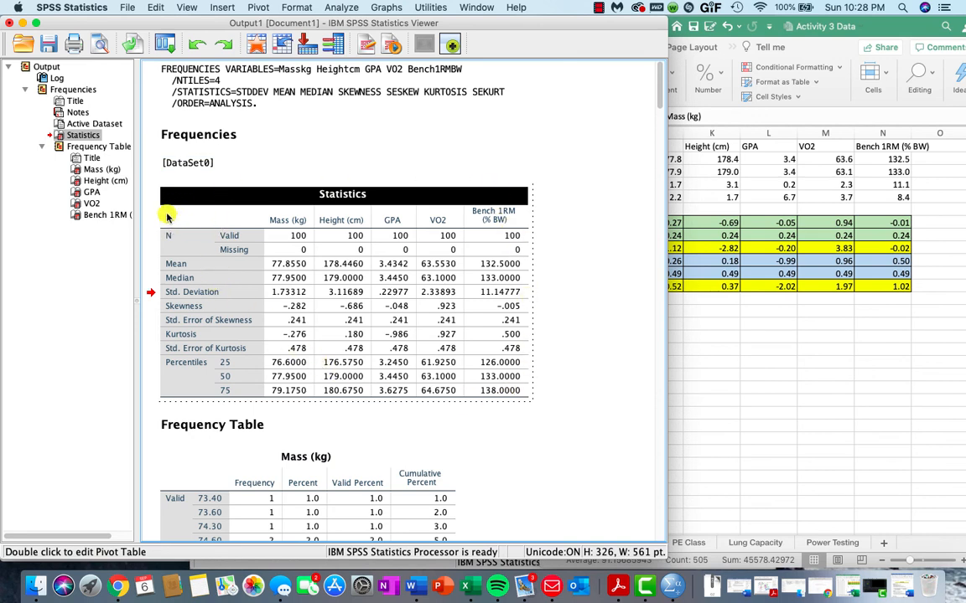
drag(164, 198, 497, 369)
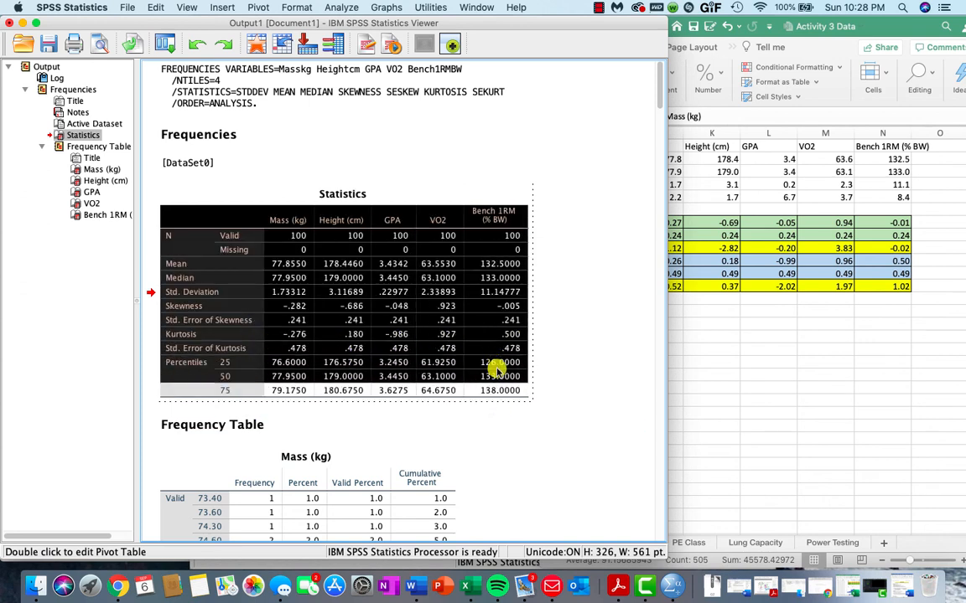
click(328, 293)
drag(174, 309, 514, 352)
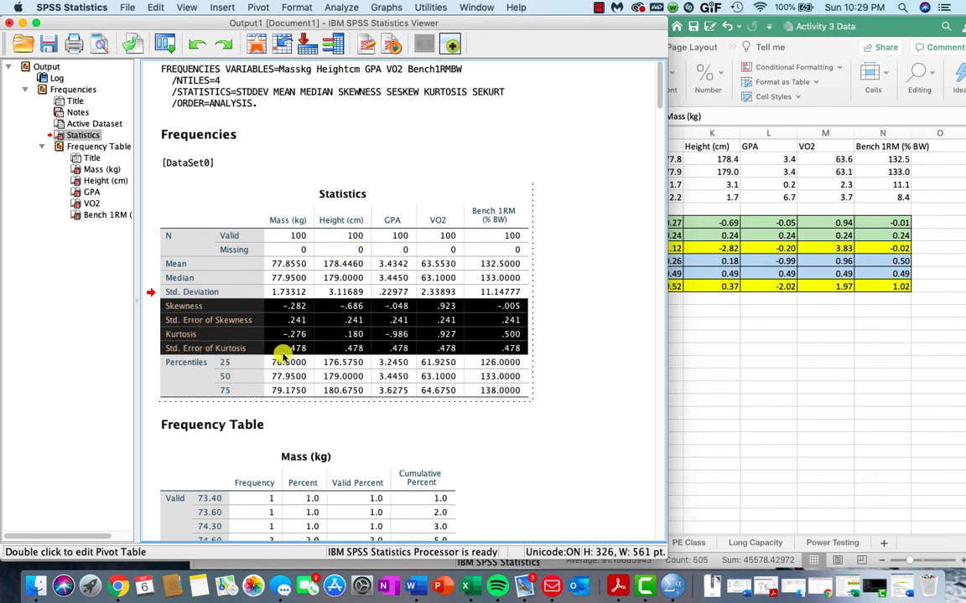
click(692, 362)
click(590, 313)
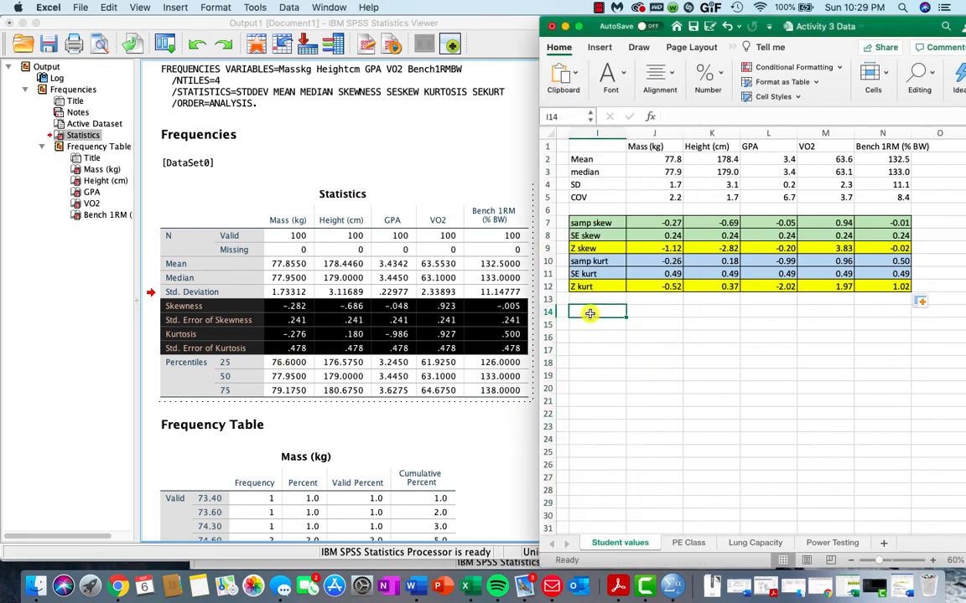
key(super+v)
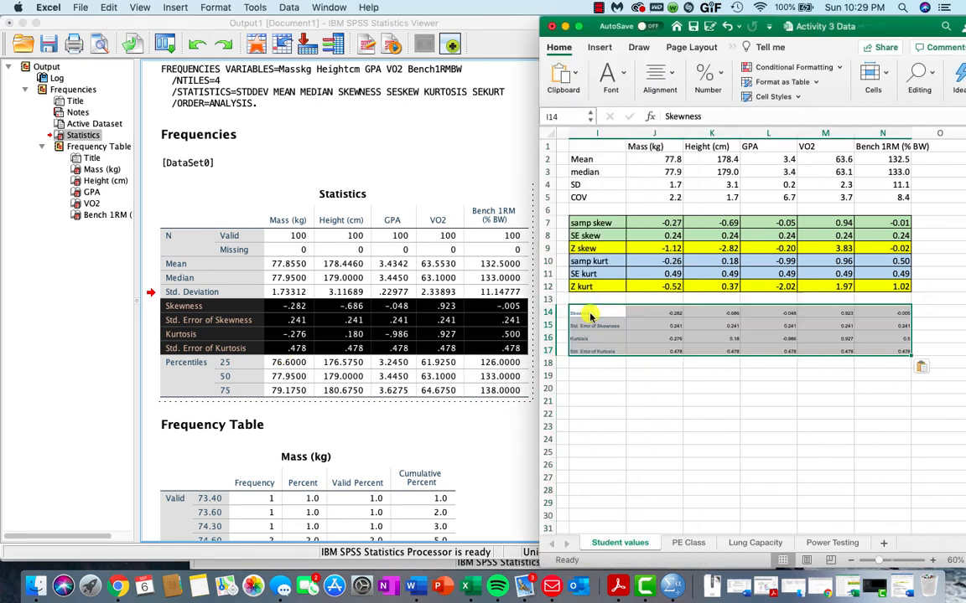
- Enlarge the font of the pasted SPSS skewness and kurtosis rows in I14:N17 to 20 pt
click(611, 77)
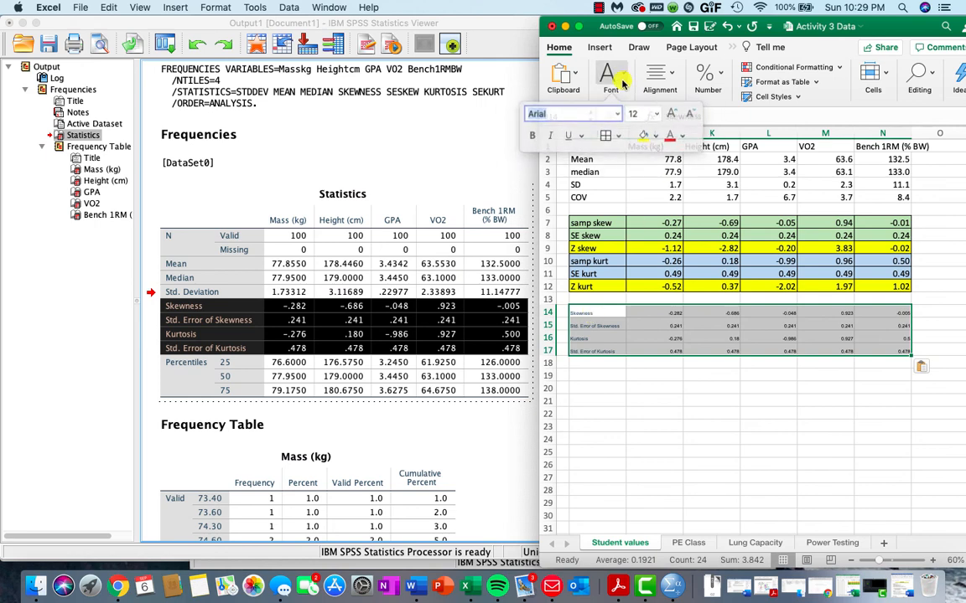
click(669, 115)
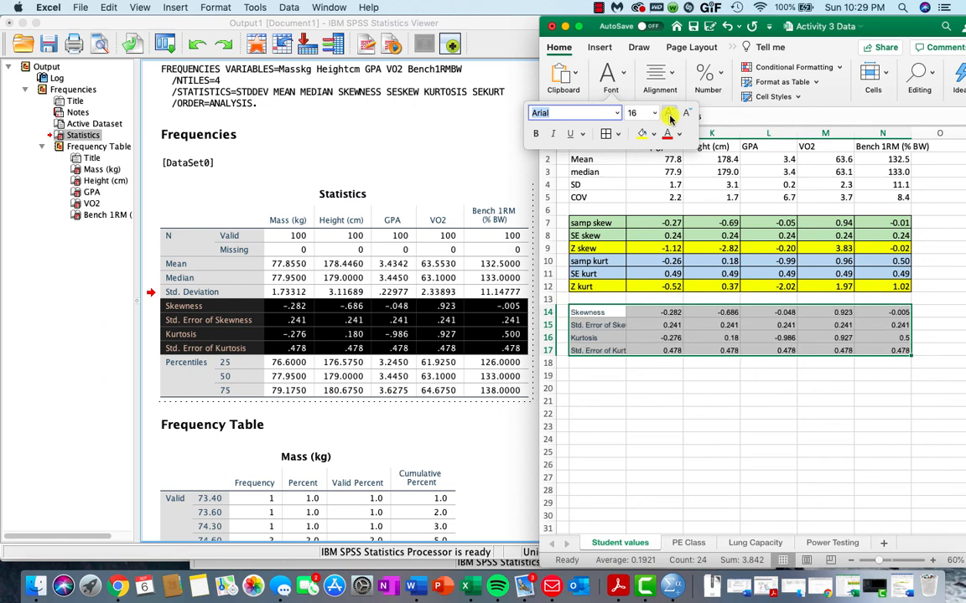
click(679, 388)
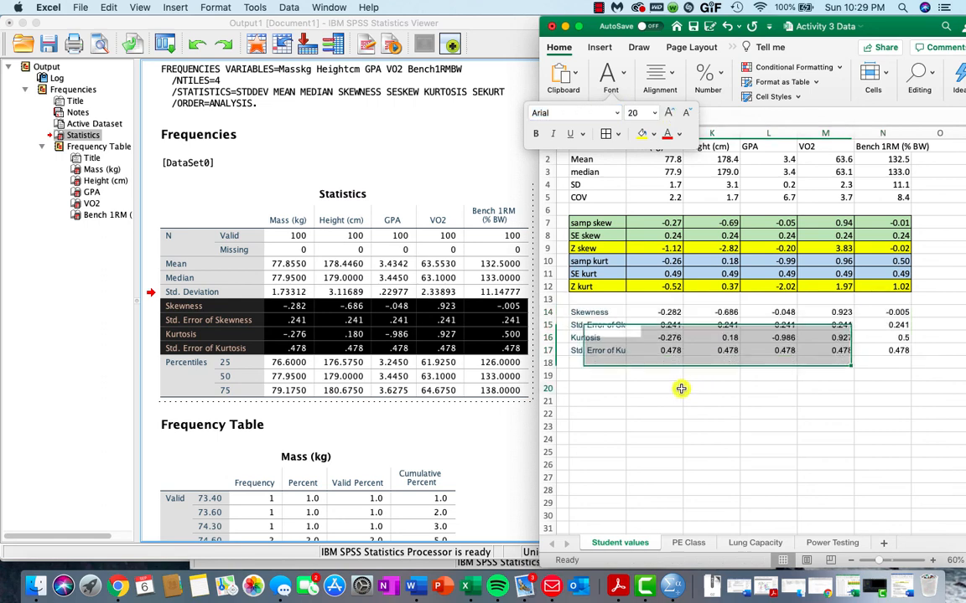
- Insert blank cells at I16:N16, moving the Kurtosis and Std. Error of Kurtosis rows down by one
drag(587, 337, 875, 335)
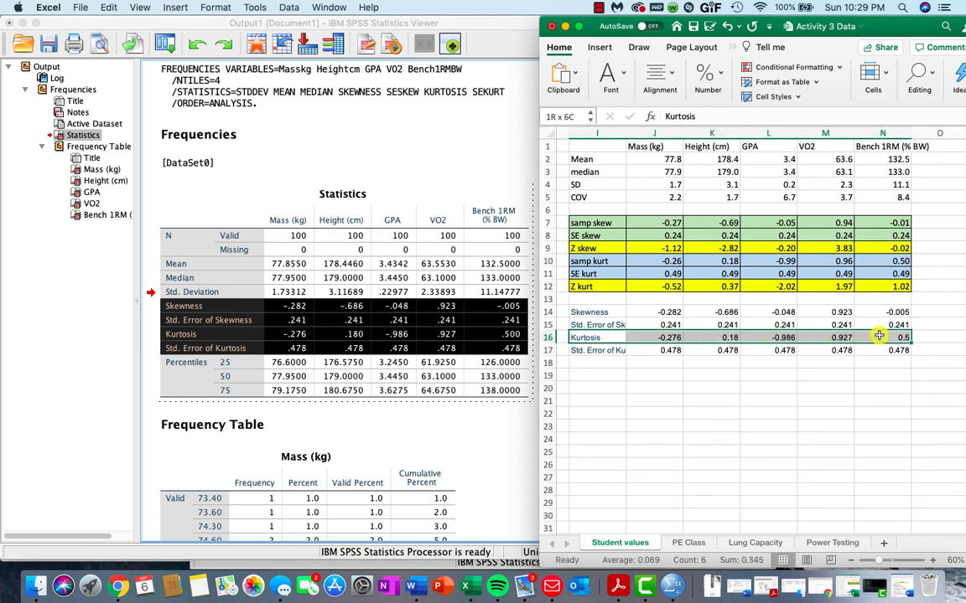
right_click(879, 335)
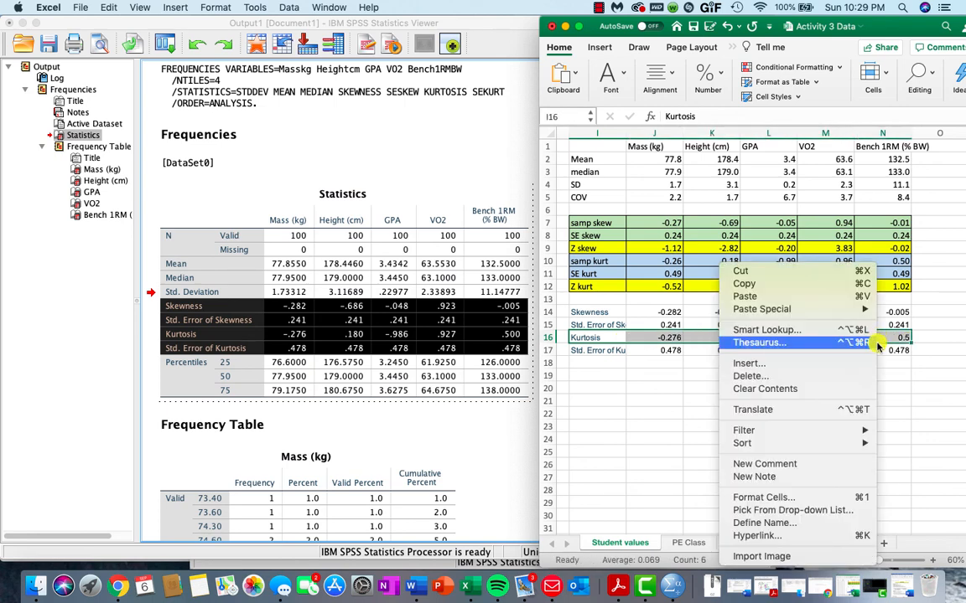
click(811, 369)
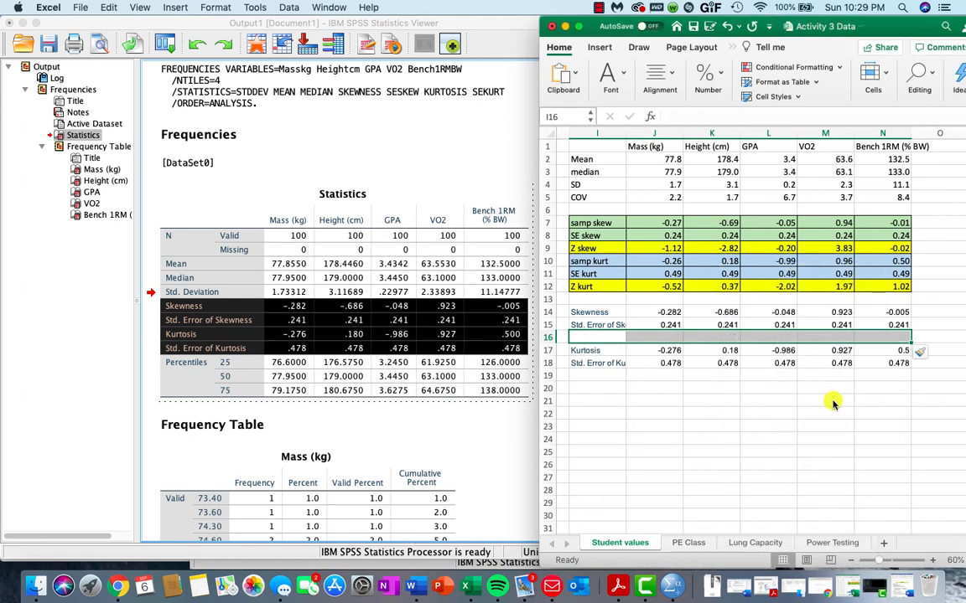
click(578, 338)
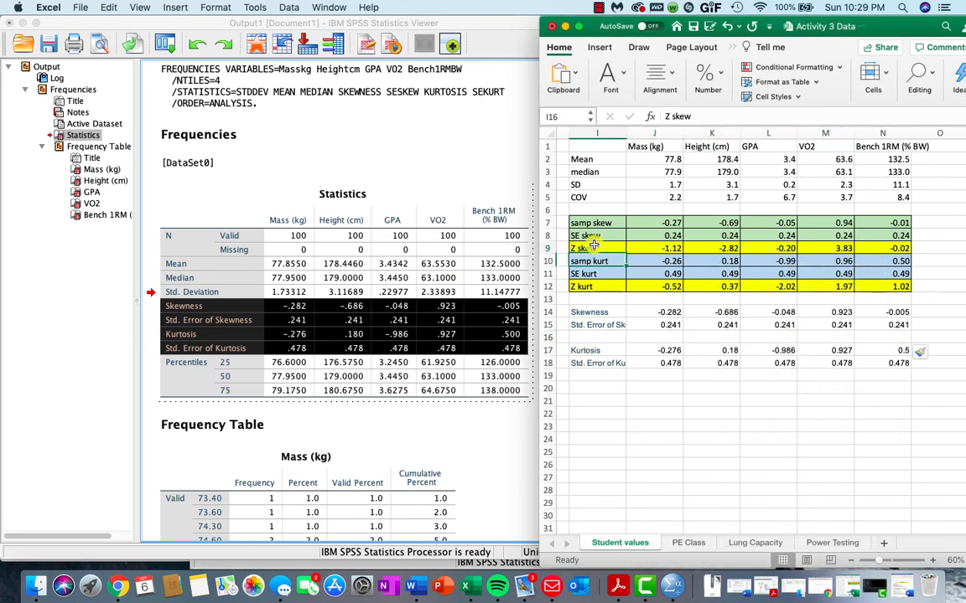
- Copy the Z skew row I9:N9 to row 16 and check that the Mass formula reads =J14/J15
drag(597, 248, 896, 250)
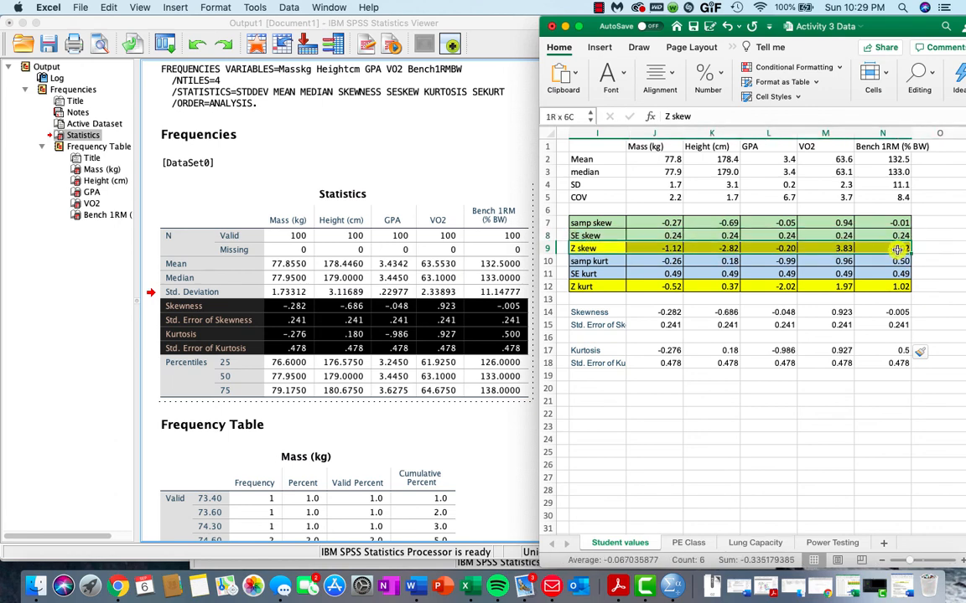
key(super+c)
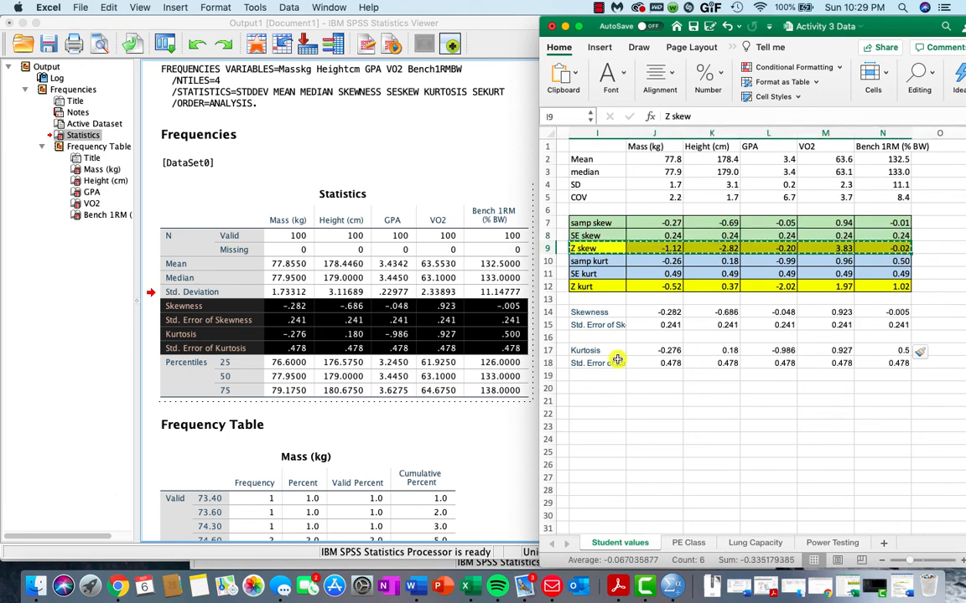
click(588, 337)
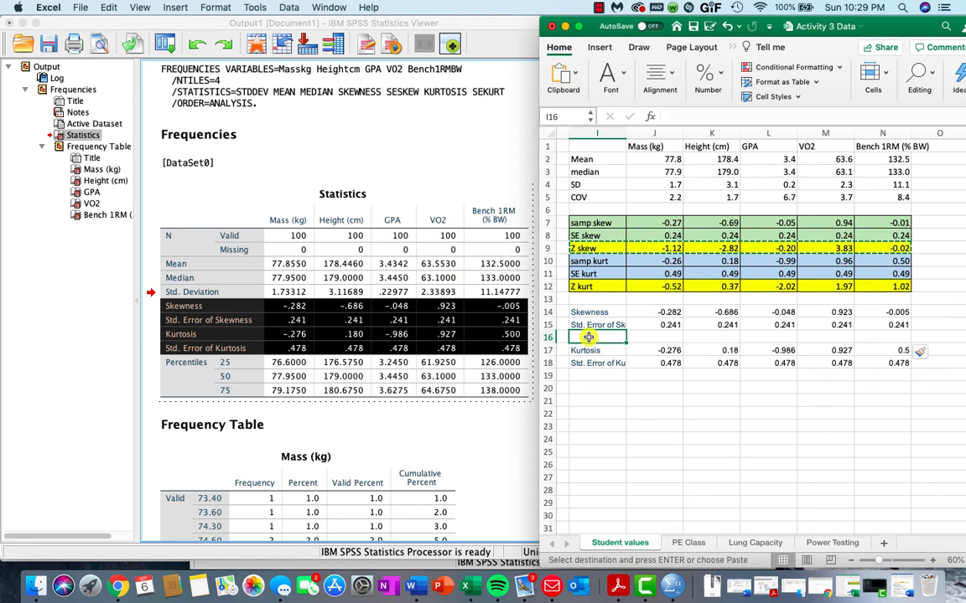
key(super+v)
double_click(666, 337)
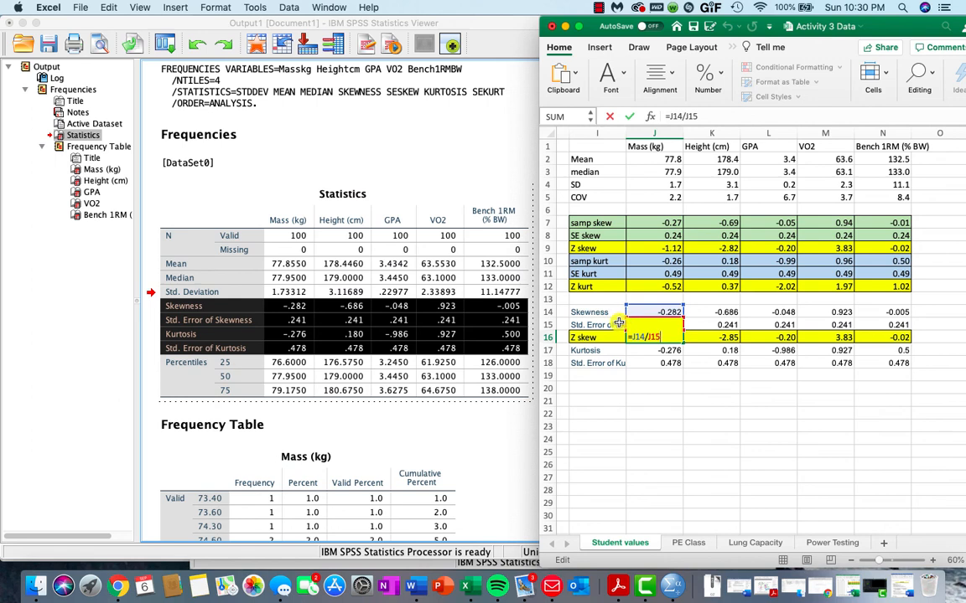
key(Return)
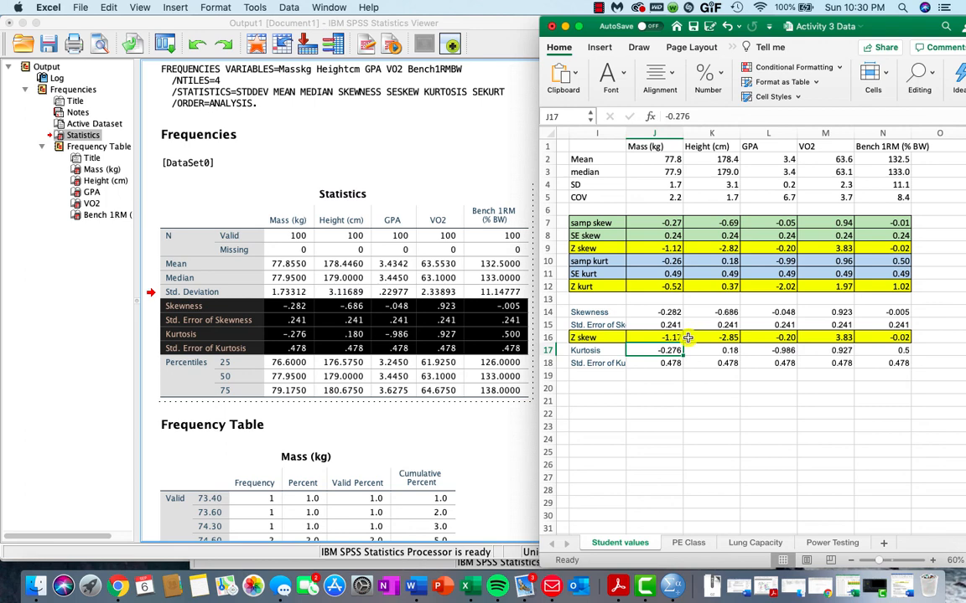
- Copy the Z kurt row I12:N12 to row 19 under the SPSS kurtosis values and compare both sets of Z scores
drag(591, 287, 892, 284)
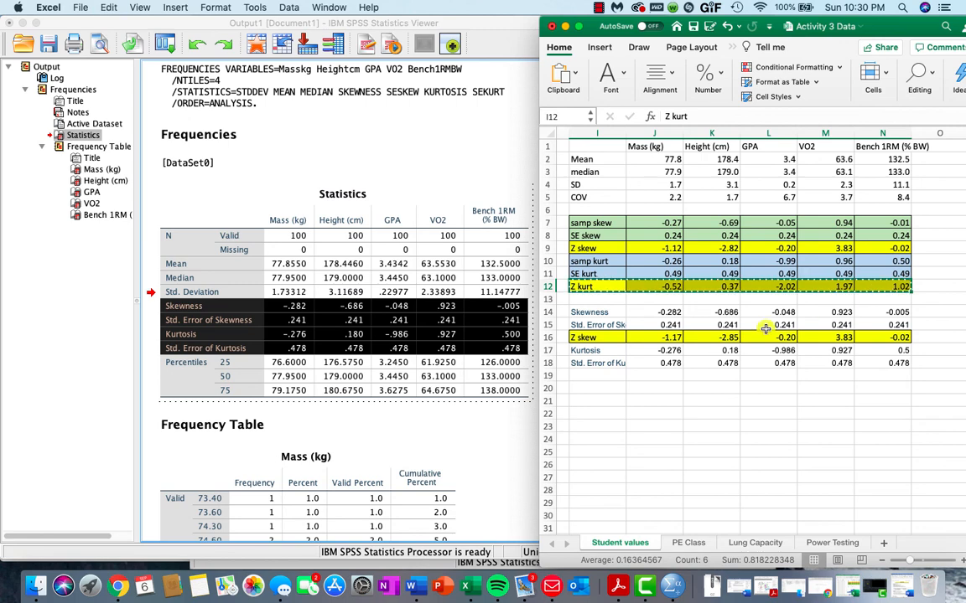
click(599, 375)
key(super+v)
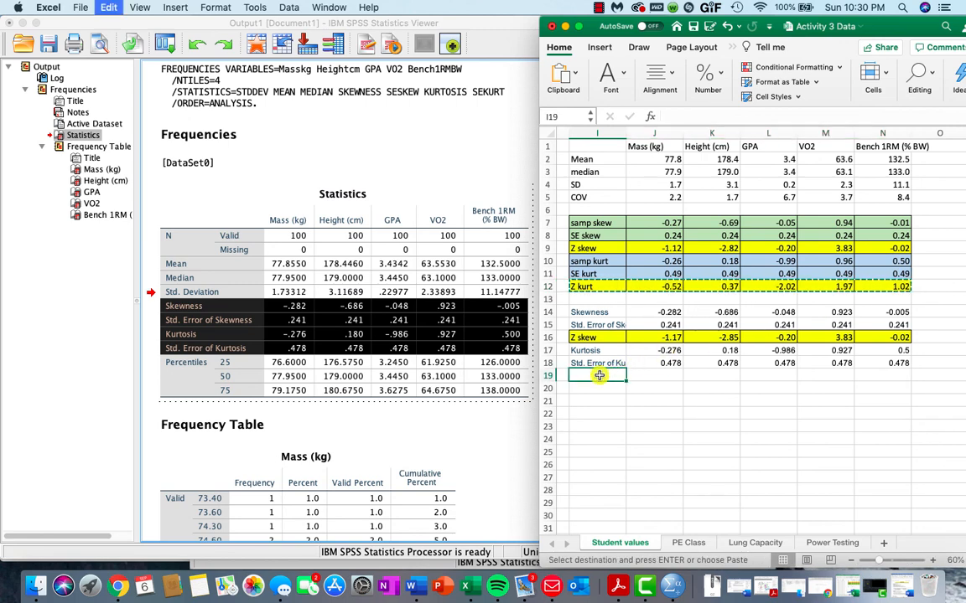
click(662, 400)
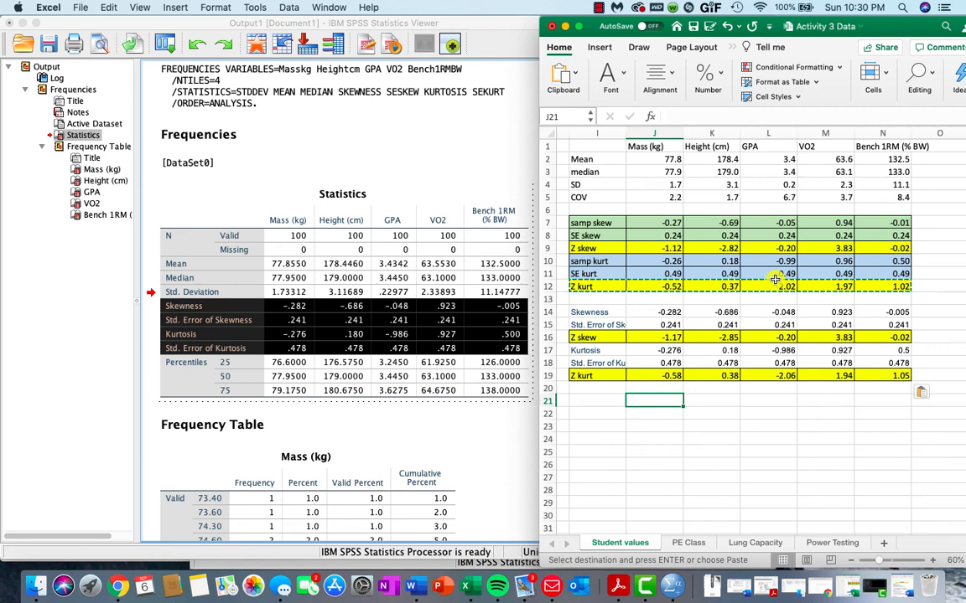
click(654, 339)
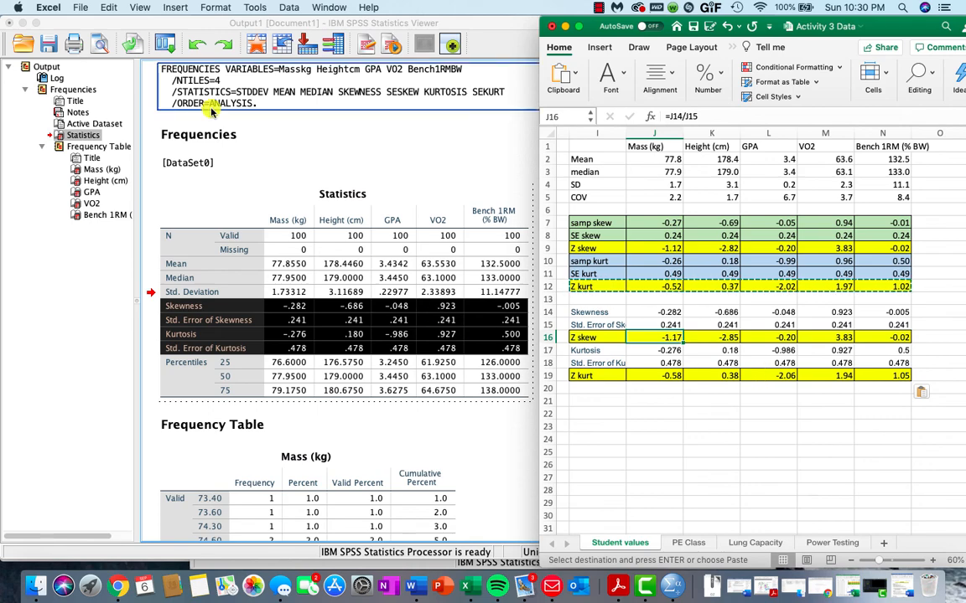
- Minimize both SPSS windows, widen the Excel window, and bring the Word instructions forward to read the histogram requirements
click(21, 25)
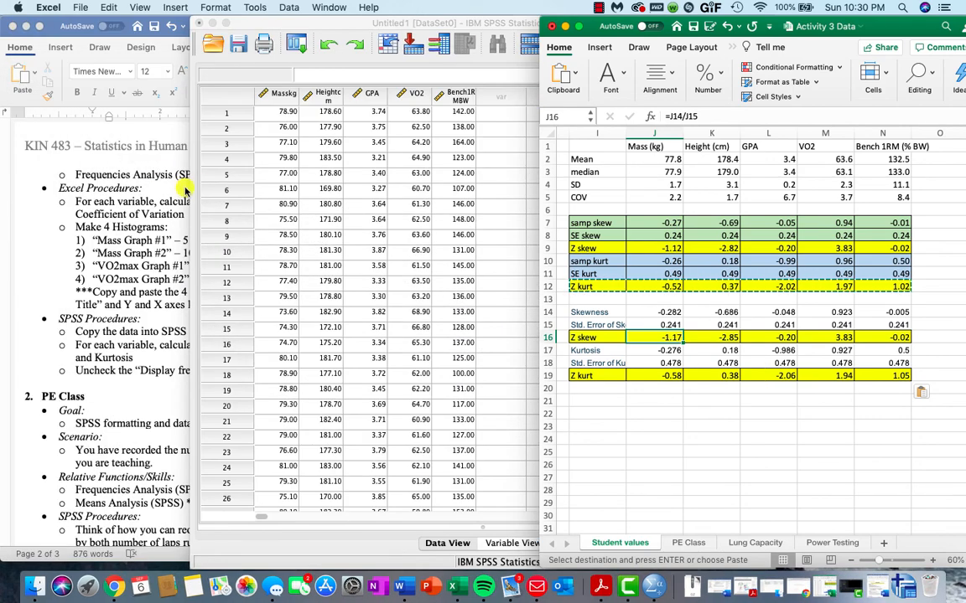
click(213, 25)
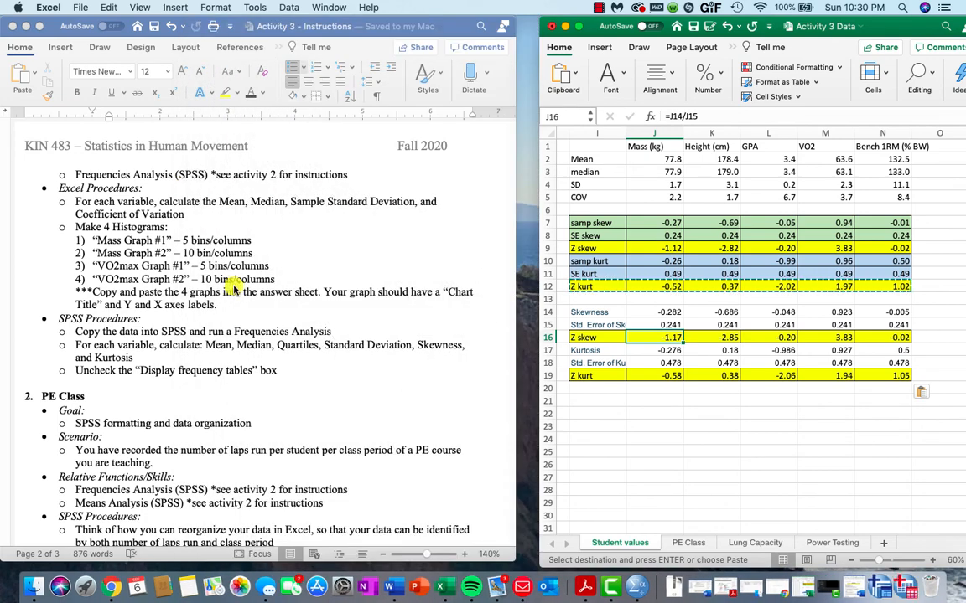
drag(528, 406, 488, 362)
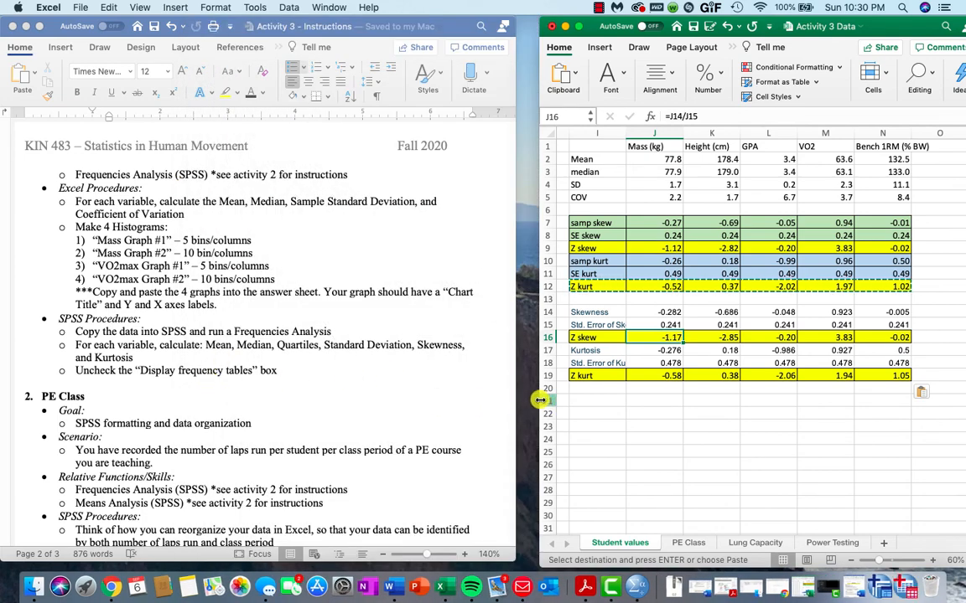
drag(374, 387, 344, 360)
click(239, 348)
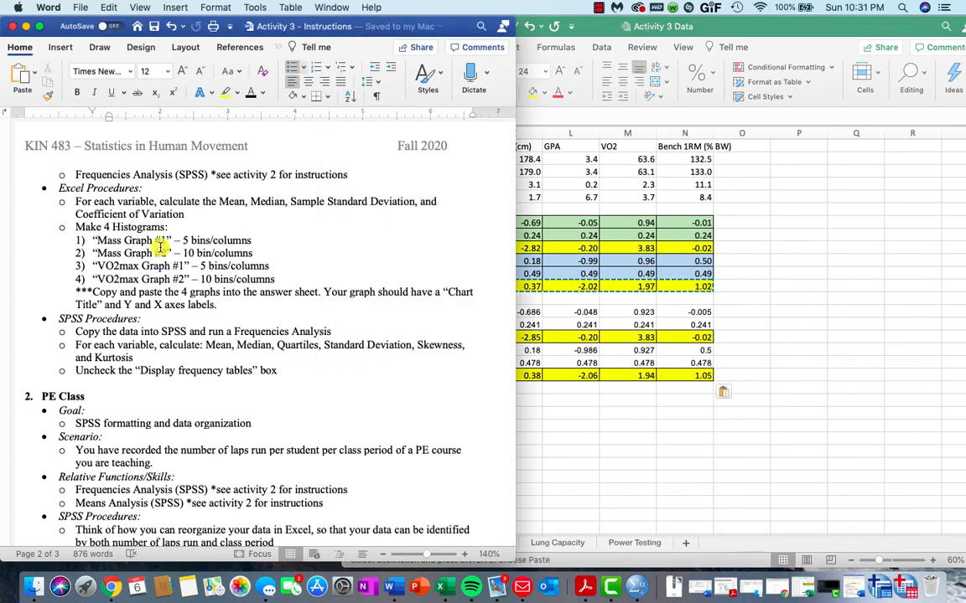
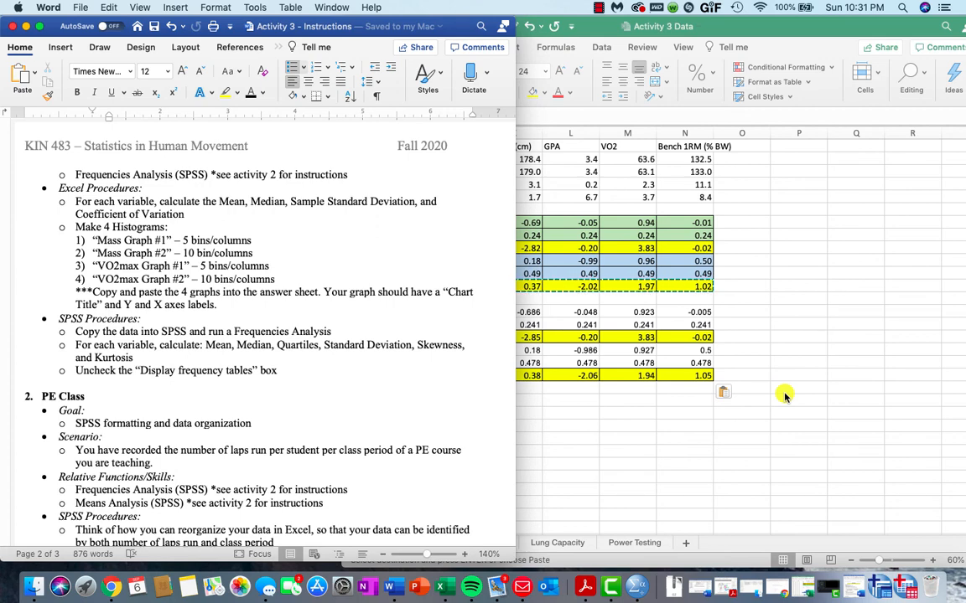
- Insert a histogram in Excel from the Mass (kg) data in B2:B101
scroll(792, 339, left, 10)
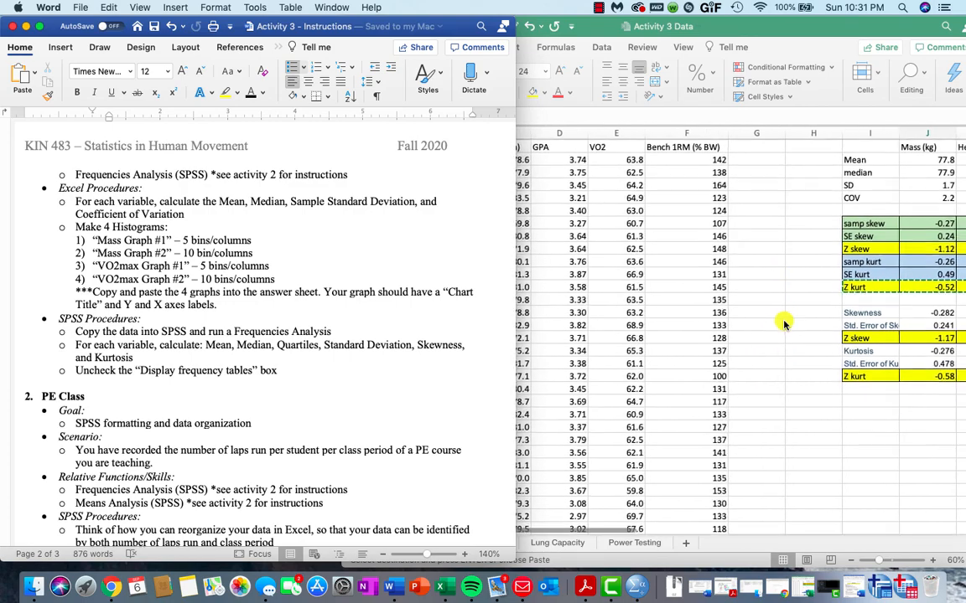
click(634, 206)
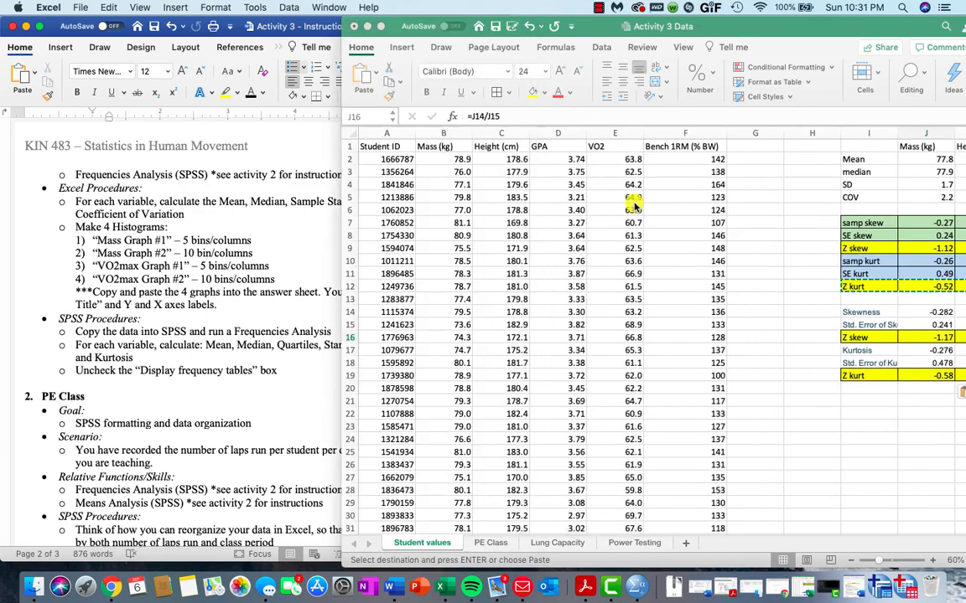
click(428, 159)
key(super+shift+Down)
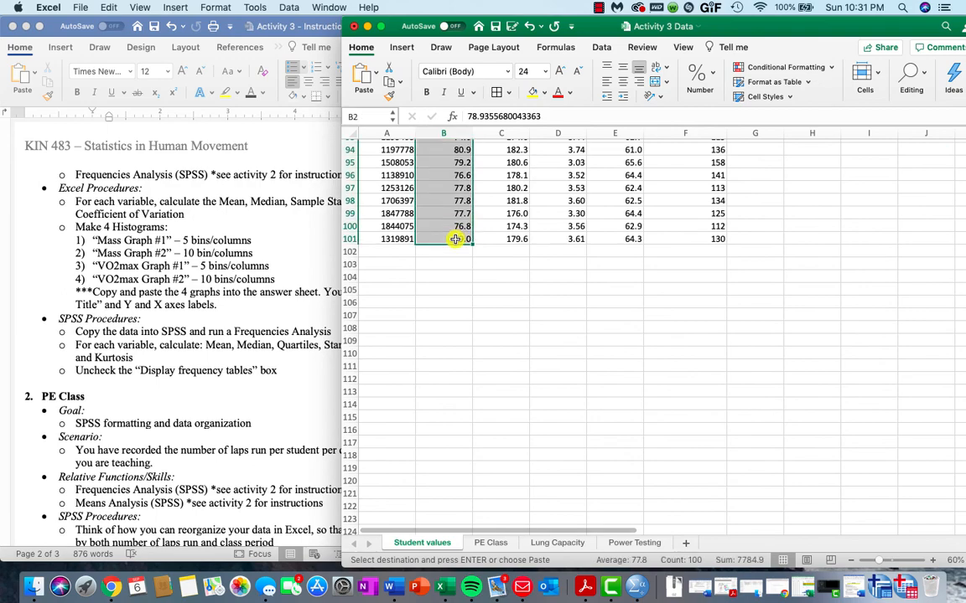
scroll(455, 237, up, 15)
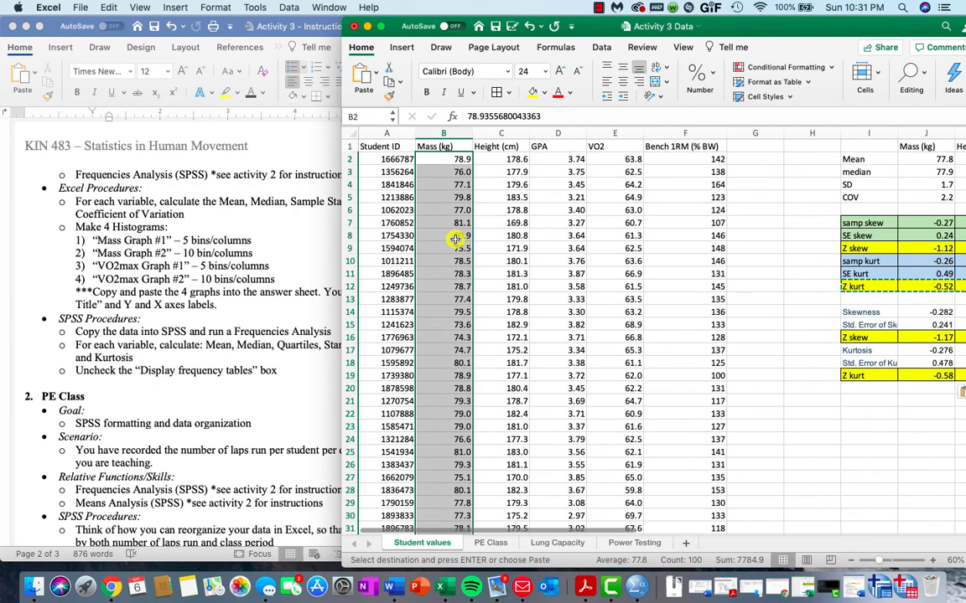
click(406, 48)
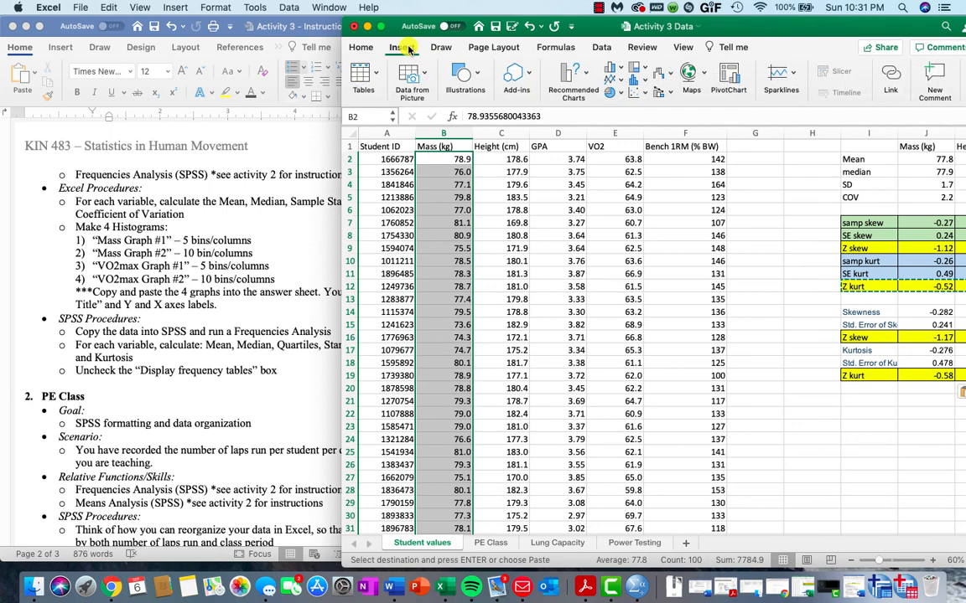
click(643, 82)
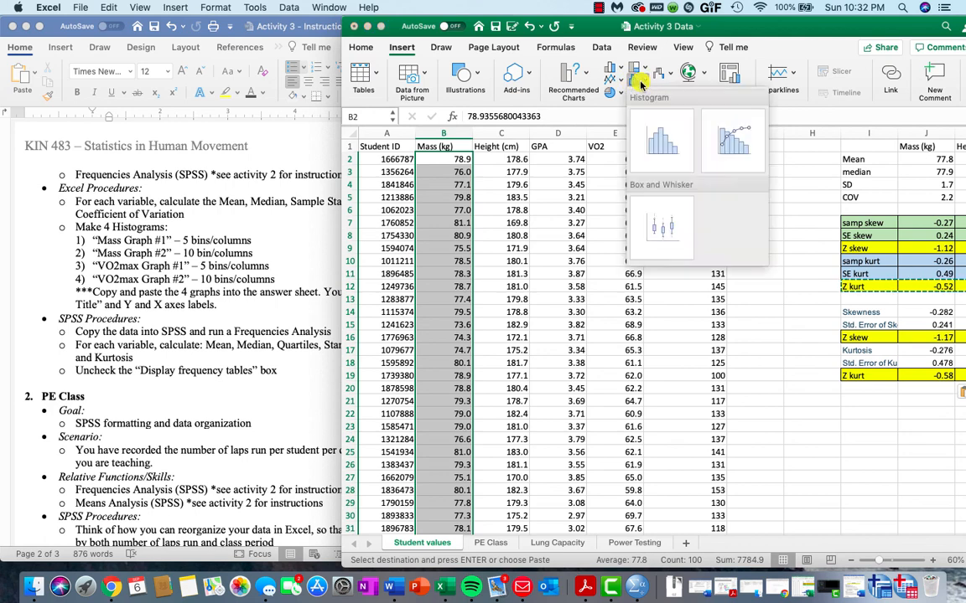
click(654, 132)
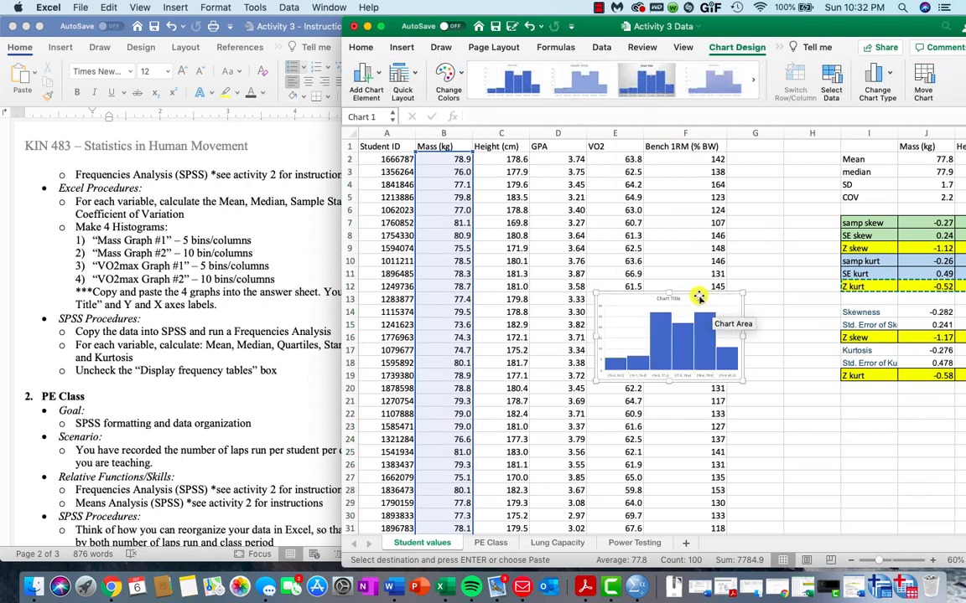
- Move the mass histogram below the Z kurt row and enlarge it to cover about I25:L35
drag(694, 295, 867, 408)
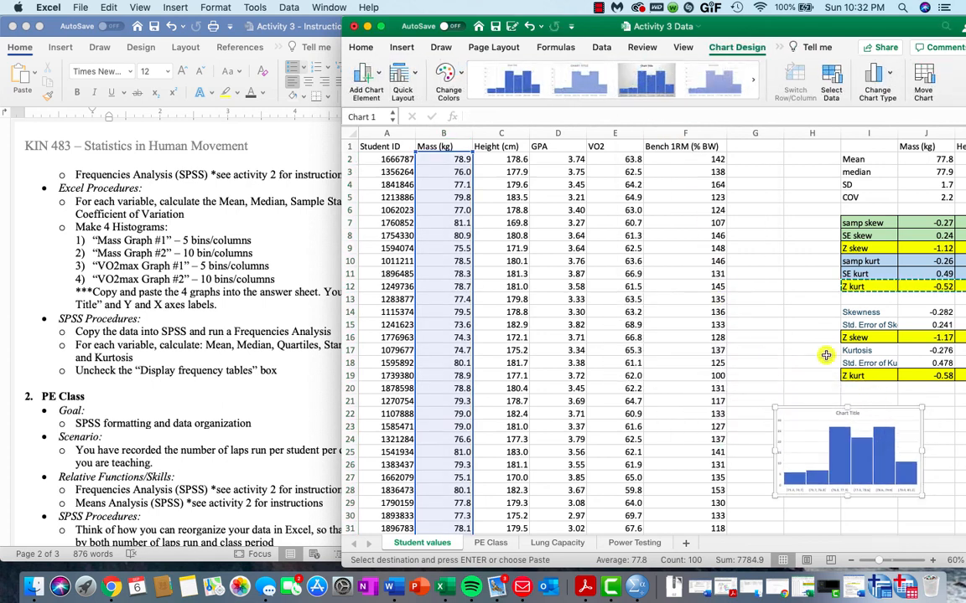
scroll(771, 318, down, 3)
scroll(771, 318, right, 4)
scroll(755, 317, down, 3)
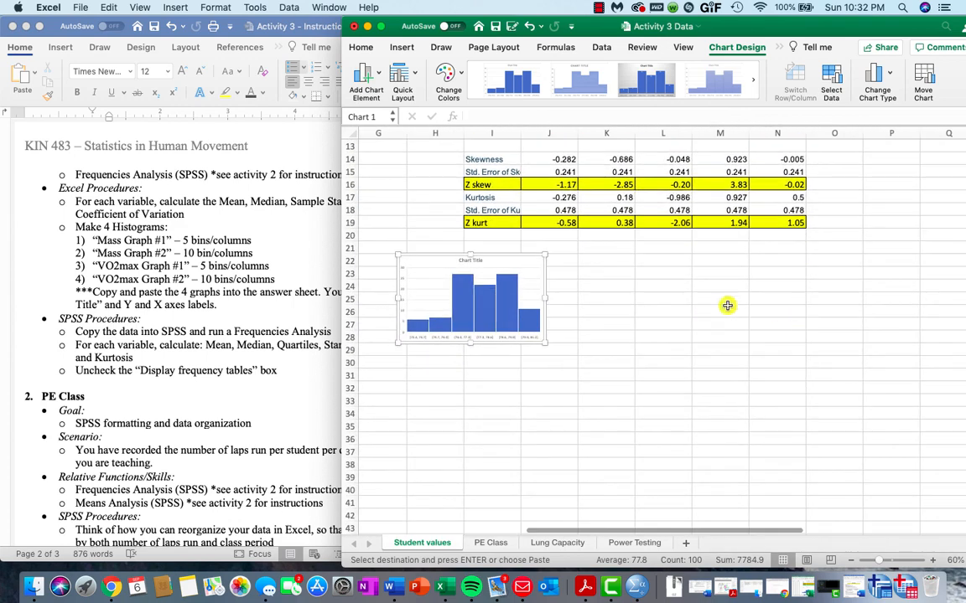
drag(517, 254, 578, 300)
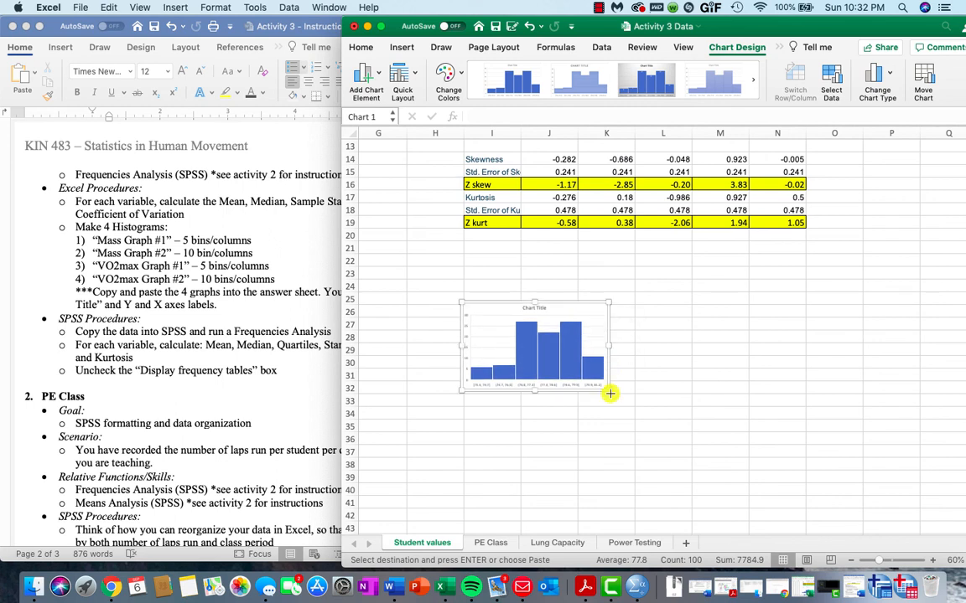
drag(609, 393, 689, 431)
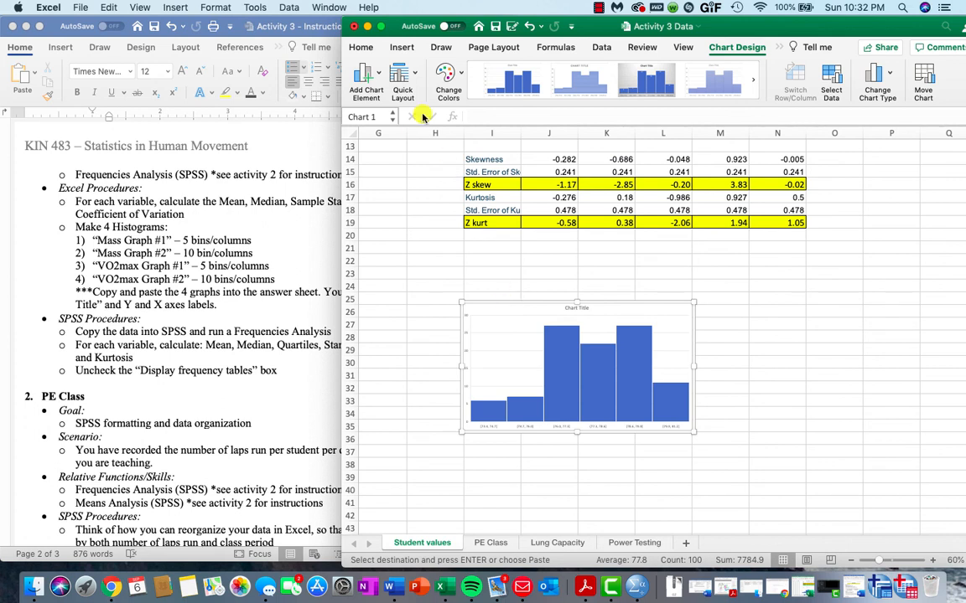
- Increase the mass histogram's text size to 20 pt and return to the chart design options
click(361, 48)
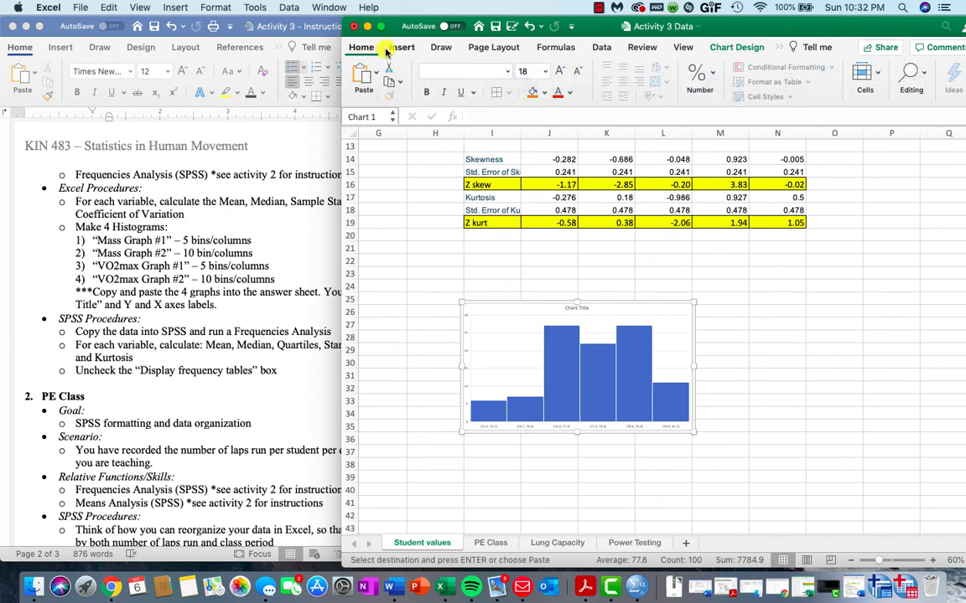
click(556, 74)
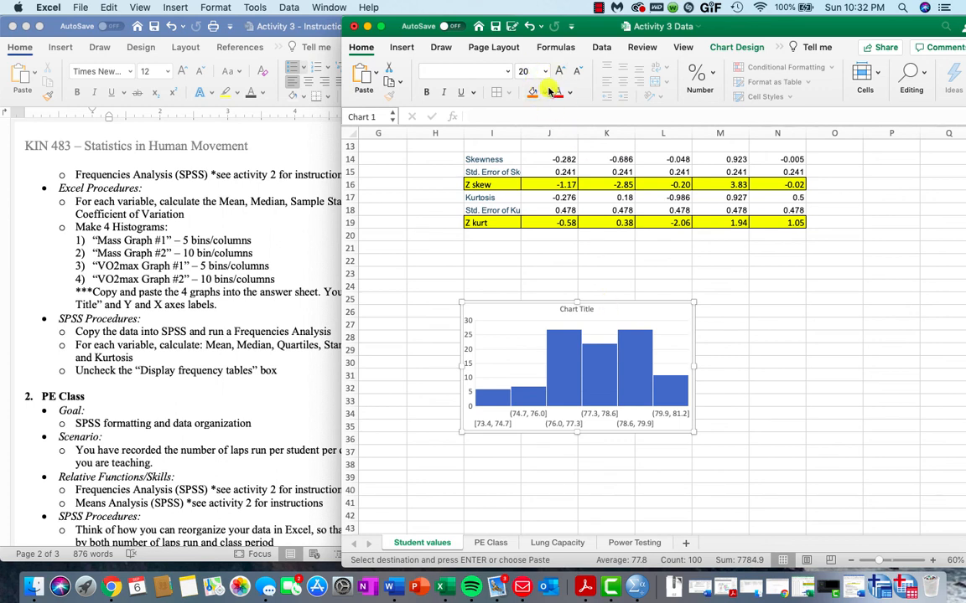
mouse_move(563, 377)
click(739, 48)
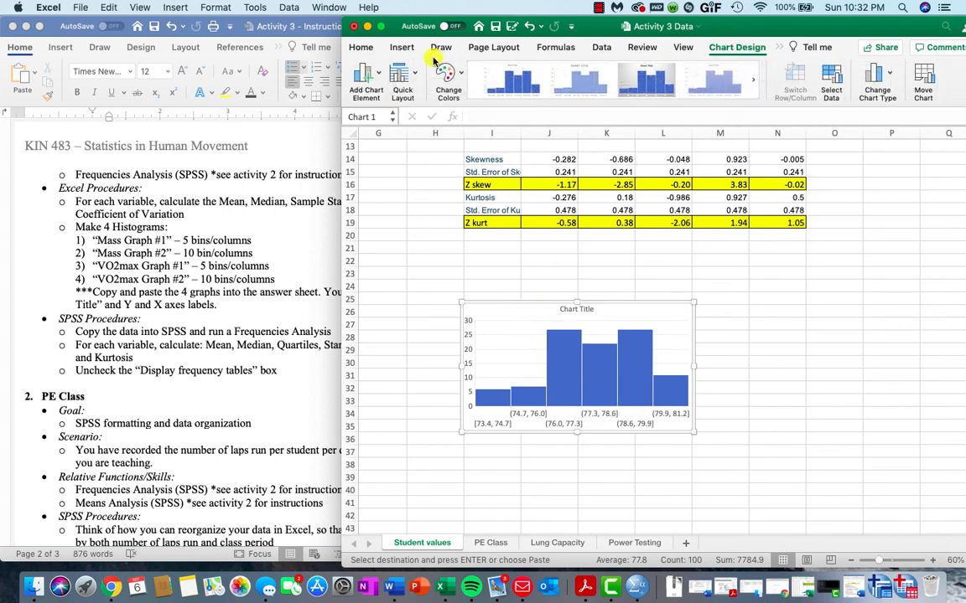
- Add primary horizontal and primary vertical axis titles to the mass histogram
click(366, 72)
mouse_move(441, 111)
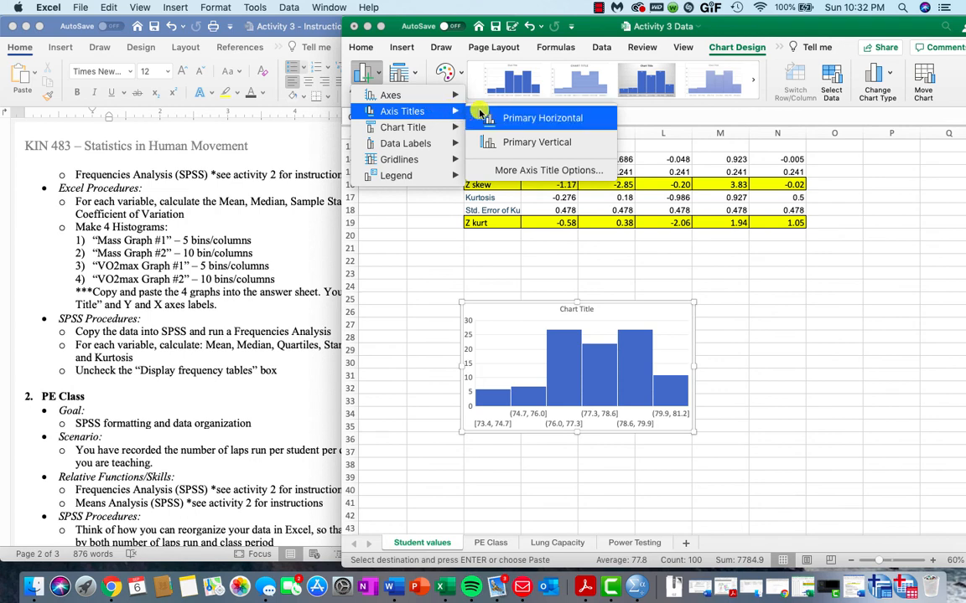
click(482, 113)
click(366, 72)
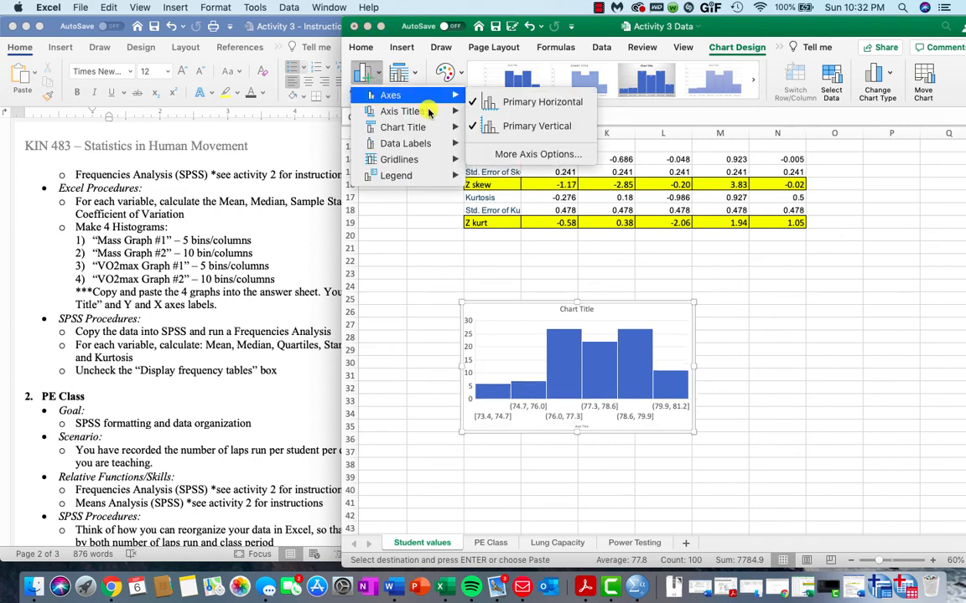
mouse_move(428, 112)
click(496, 142)
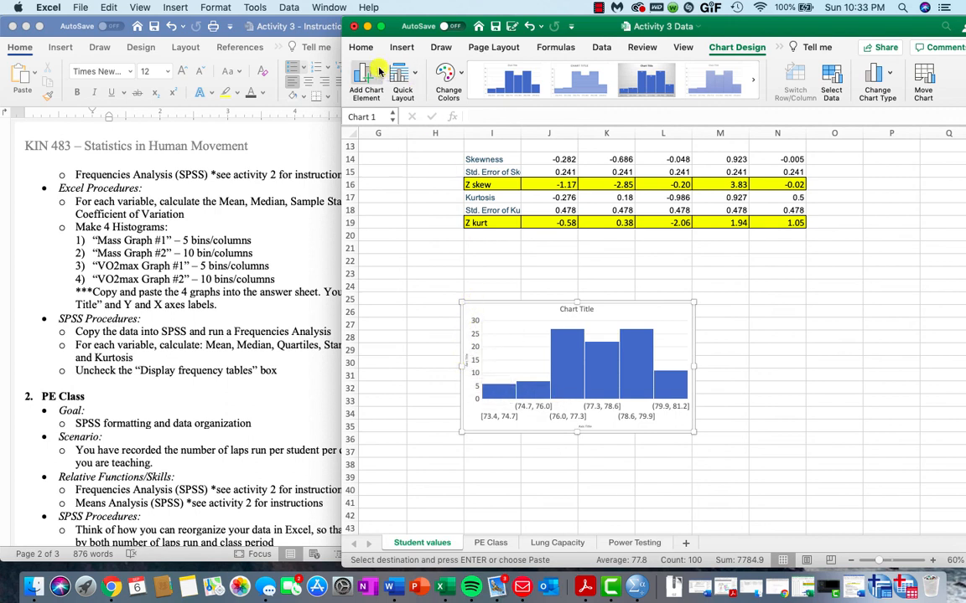
- Set the mass histogram's text size to 20 pt so that it includes the added axis titles
click(362, 47)
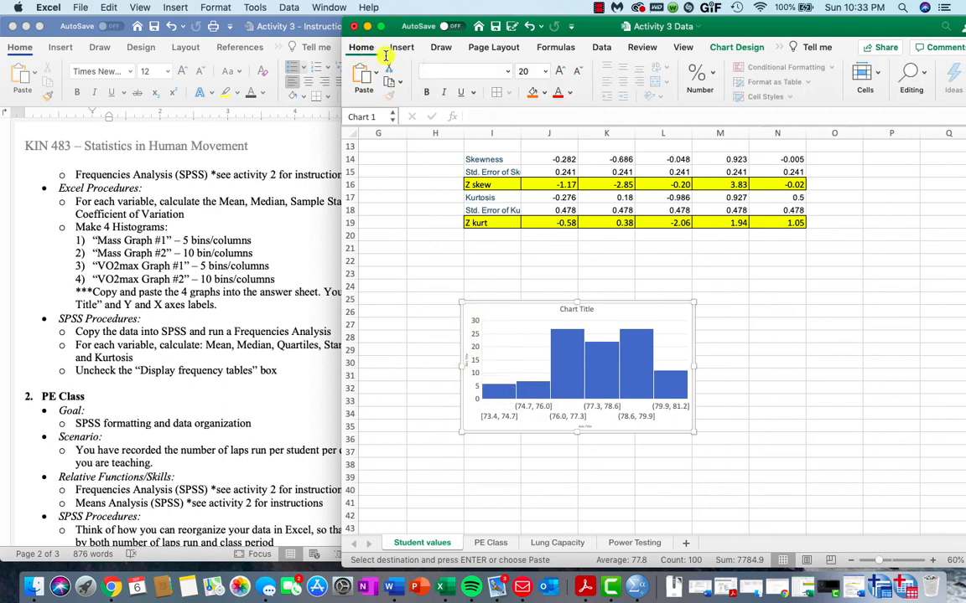
click(542, 74)
click(543, 202)
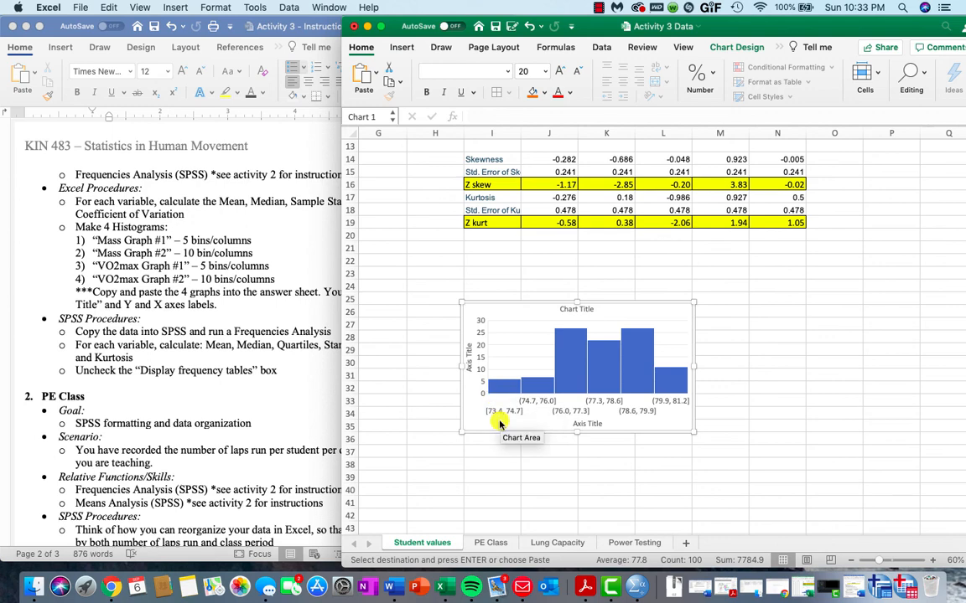
- Change the mass histogram's chart title to "Mass Graph #1"
double_click(575, 307)
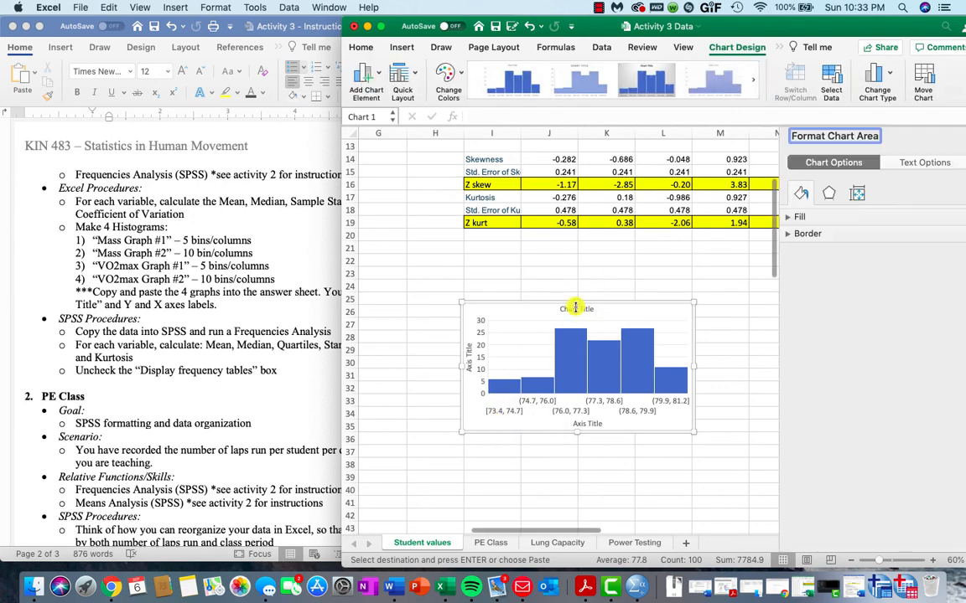
click(580, 309)
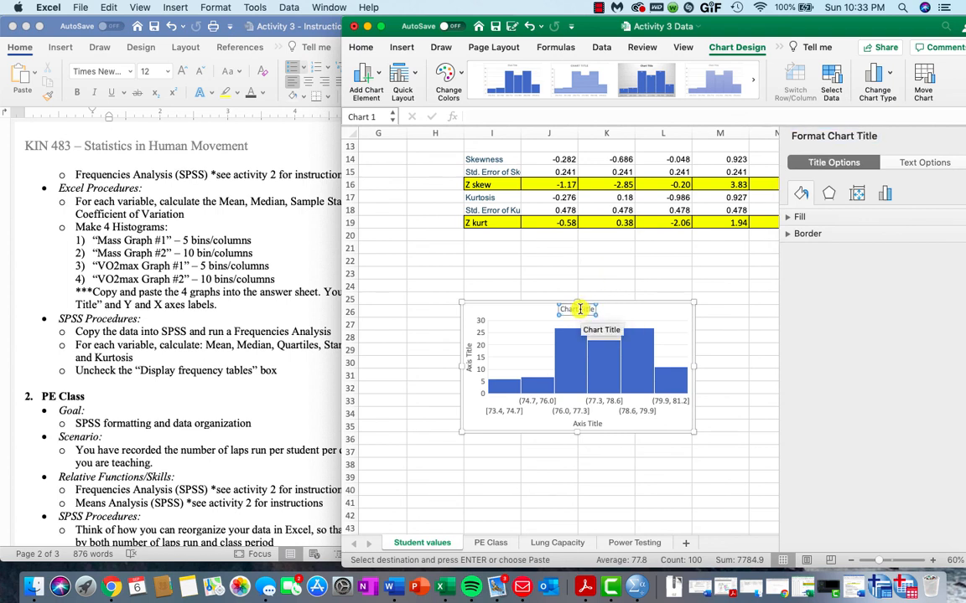
drag(593, 310, 561, 310)
text(Mass)
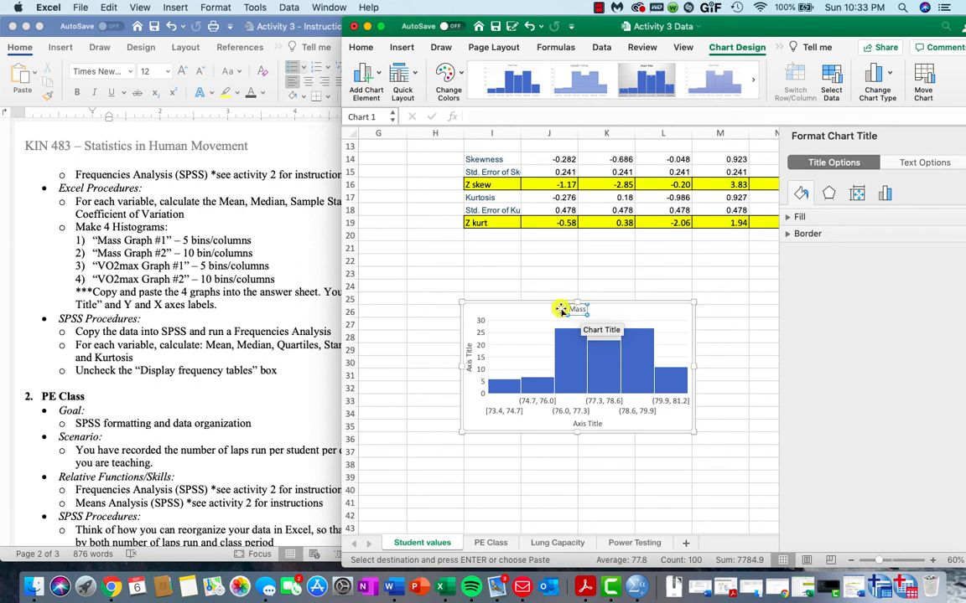
text( Graph #1)
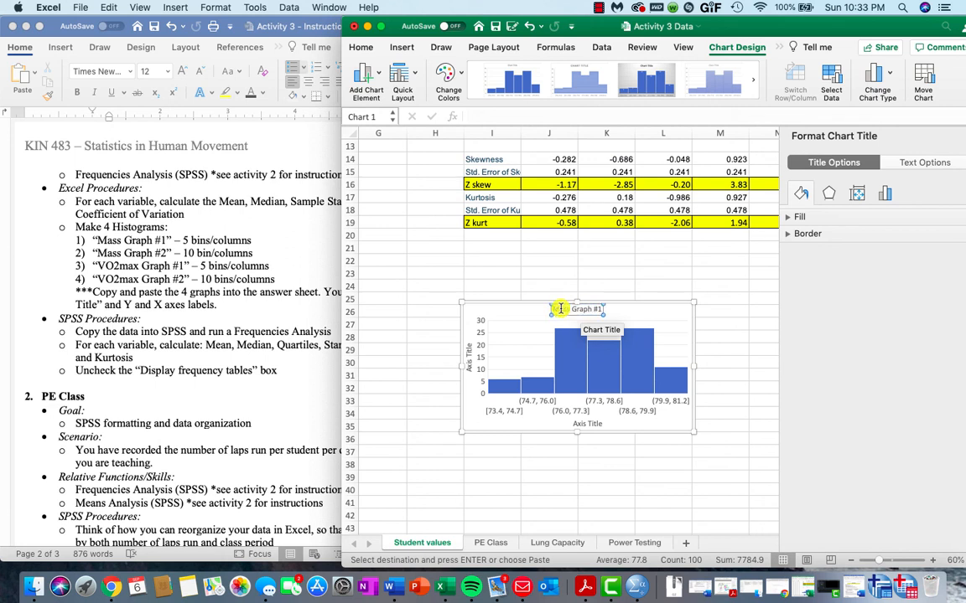
- Label the histogram's horizontal axis "Mass (kg)" and its vertical axis "Frequency"
click(587, 424)
triple_click(587, 423)
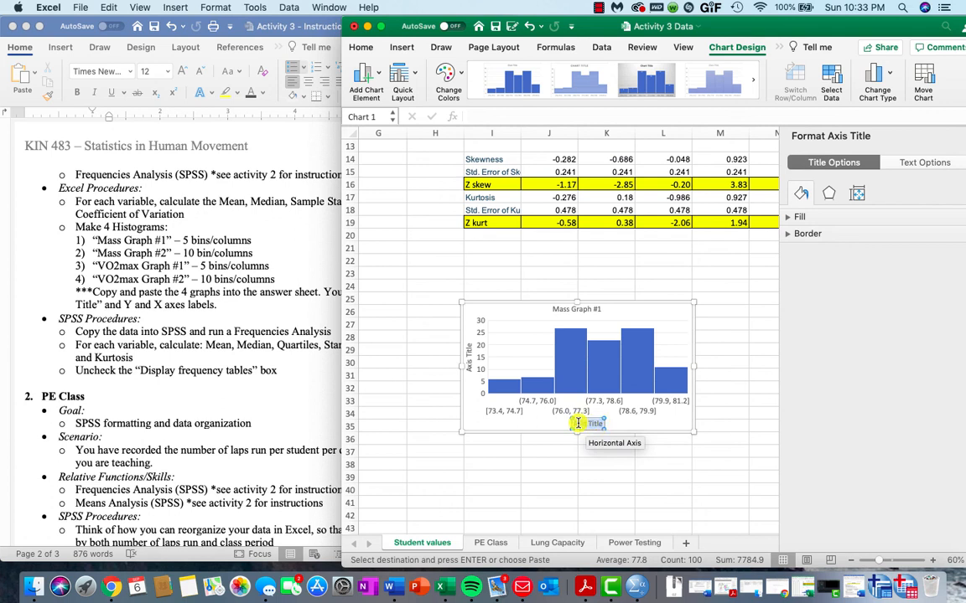
key(BackSpace)
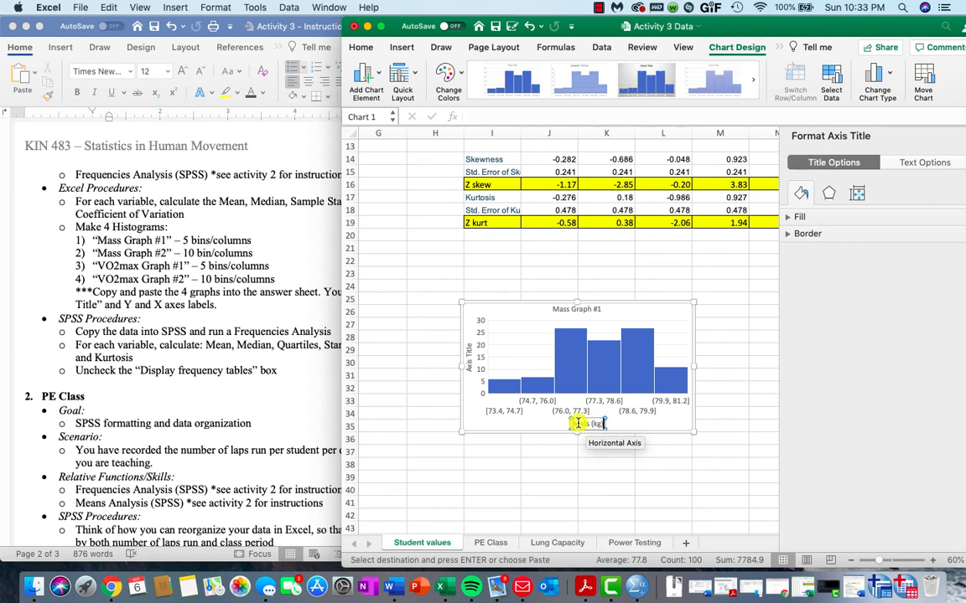
click(470, 360)
drag(470, 368, 468, 342)
text(Freque)
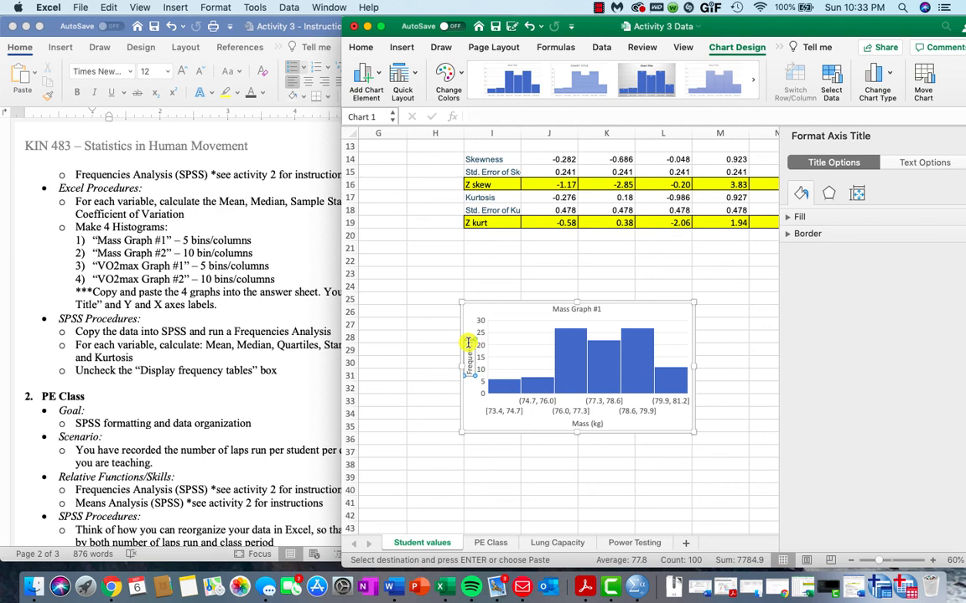
text(ncy)
- Define the Mass Graph #1 bins by number of bins and set the number to 5
mouse_move(497, 384)
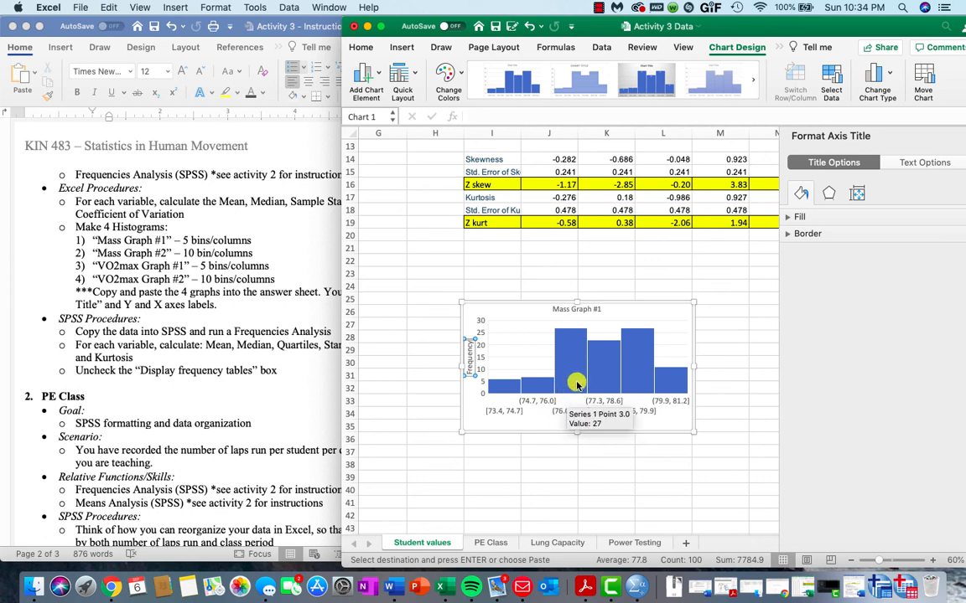
click(577, 385)
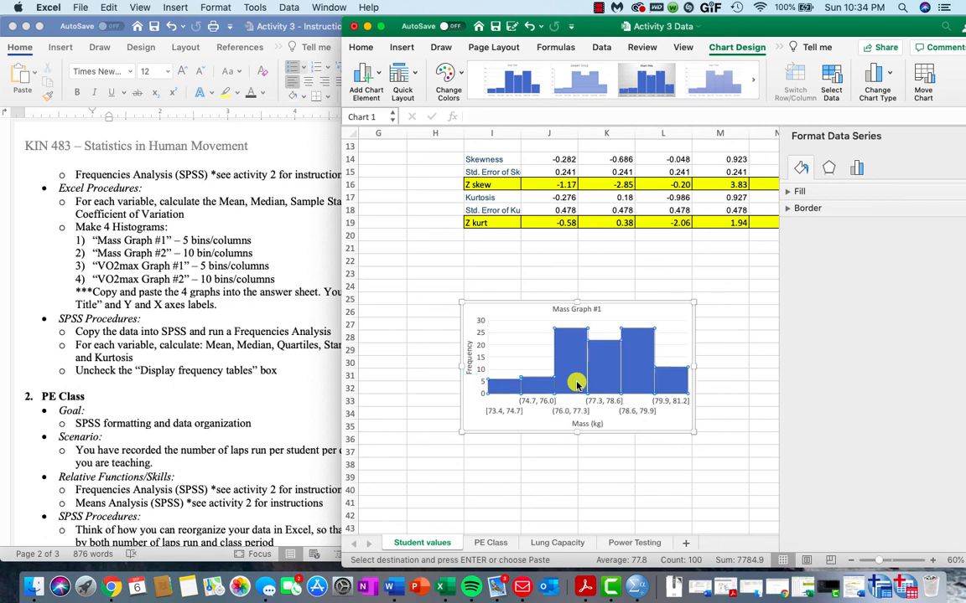
click(856, 169)
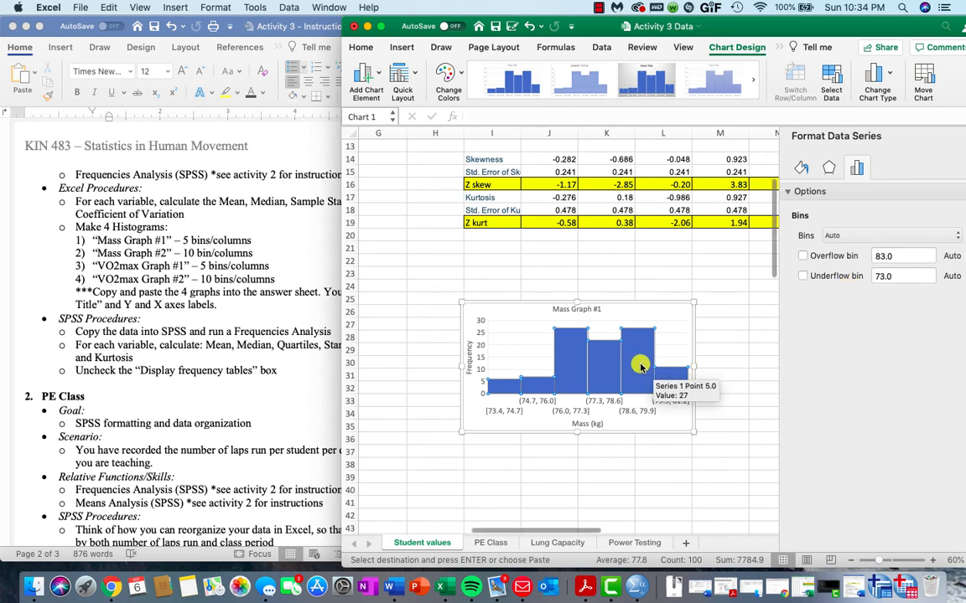
mouse_move(605, 370)
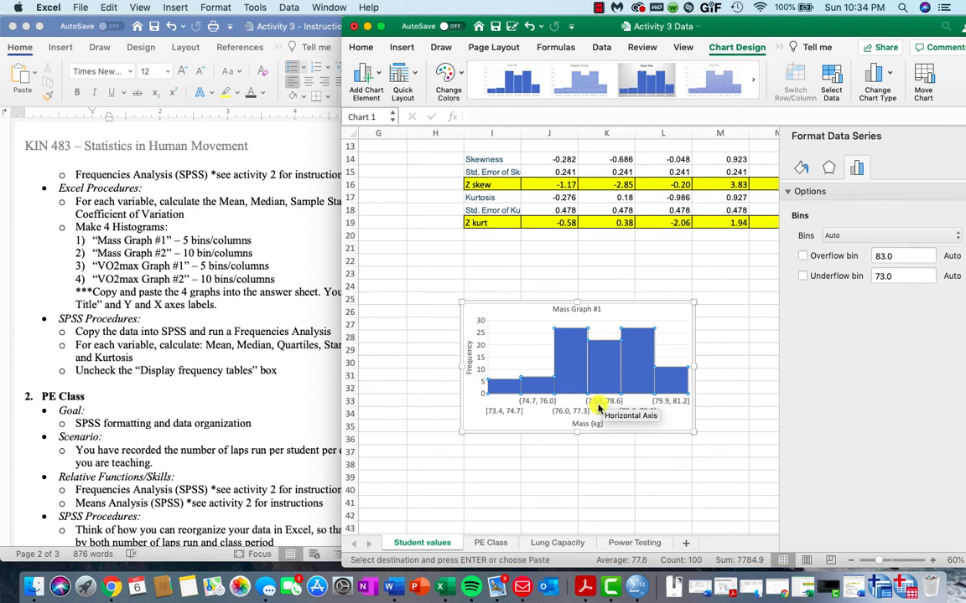
click(850, 236)
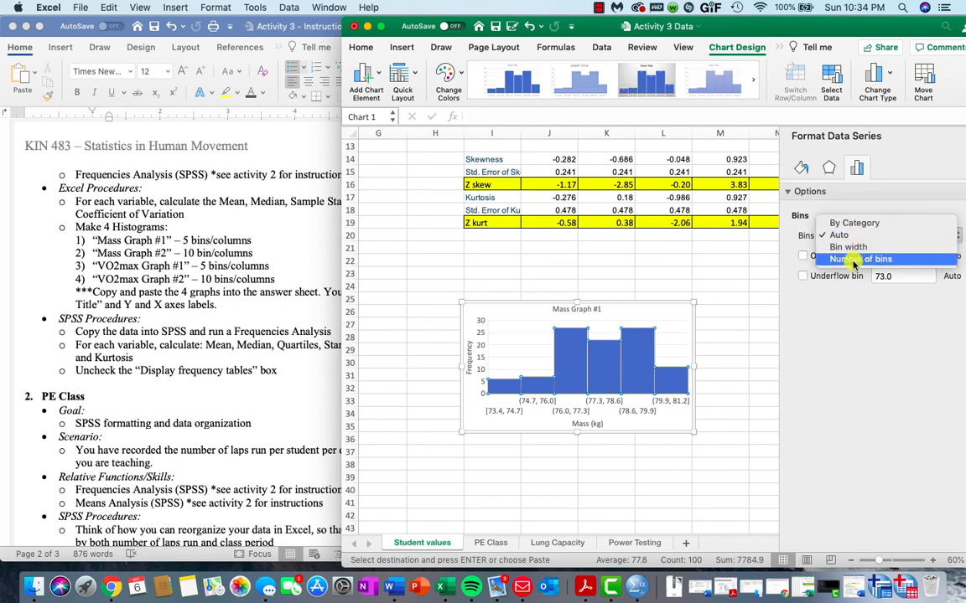
click(853, 260)
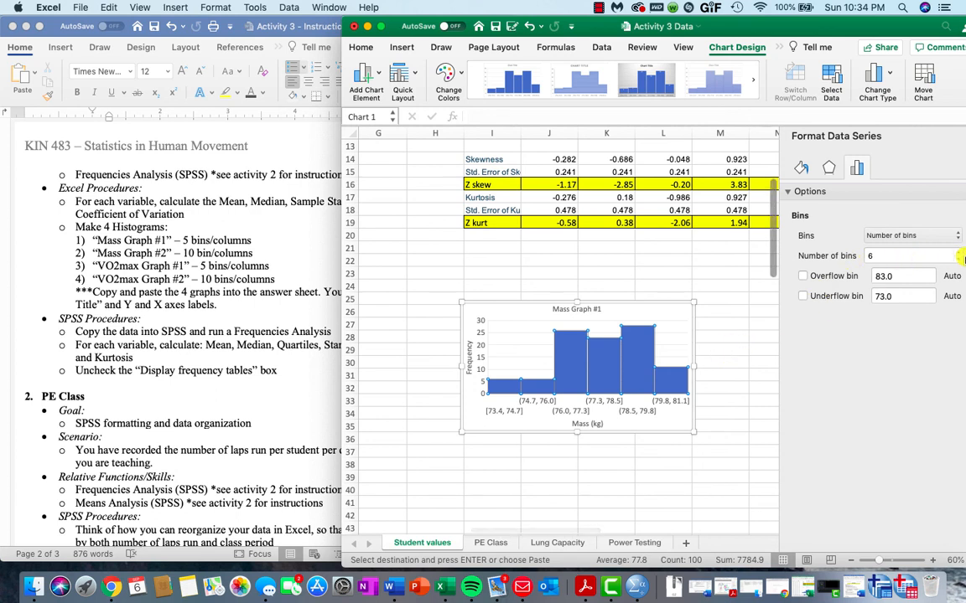
click(957, 259)
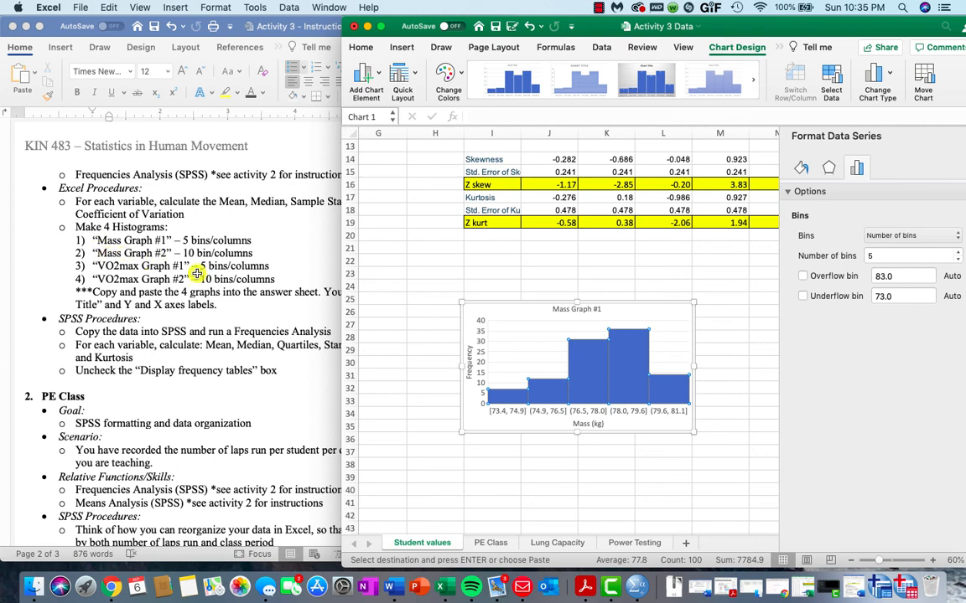
- Duplicate the Mass Graph #1 histogram and place the copy directly below the original, at about rows 36–45
click(498, 430)
key(super+v)
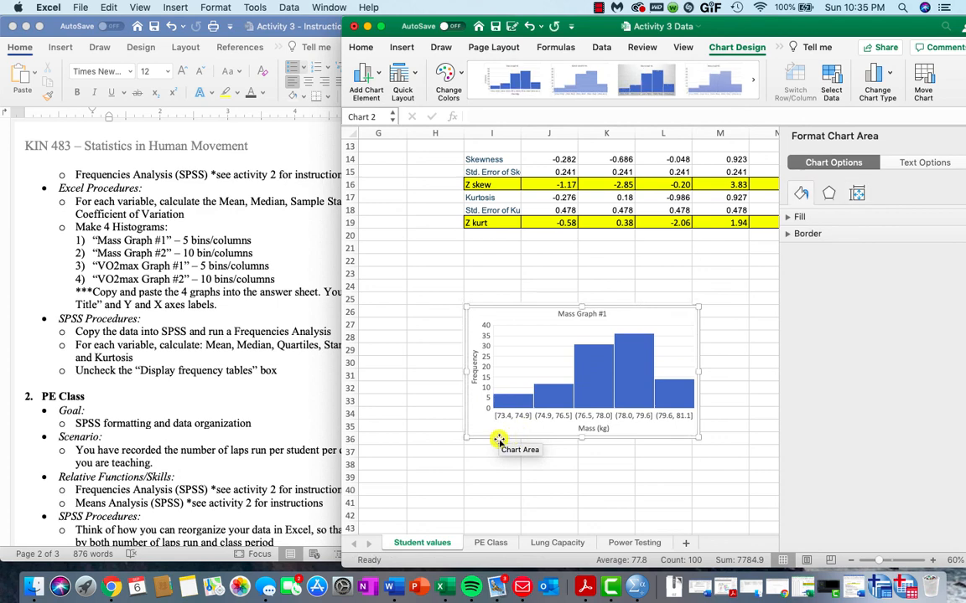
drag(496, 439, 502, 551)
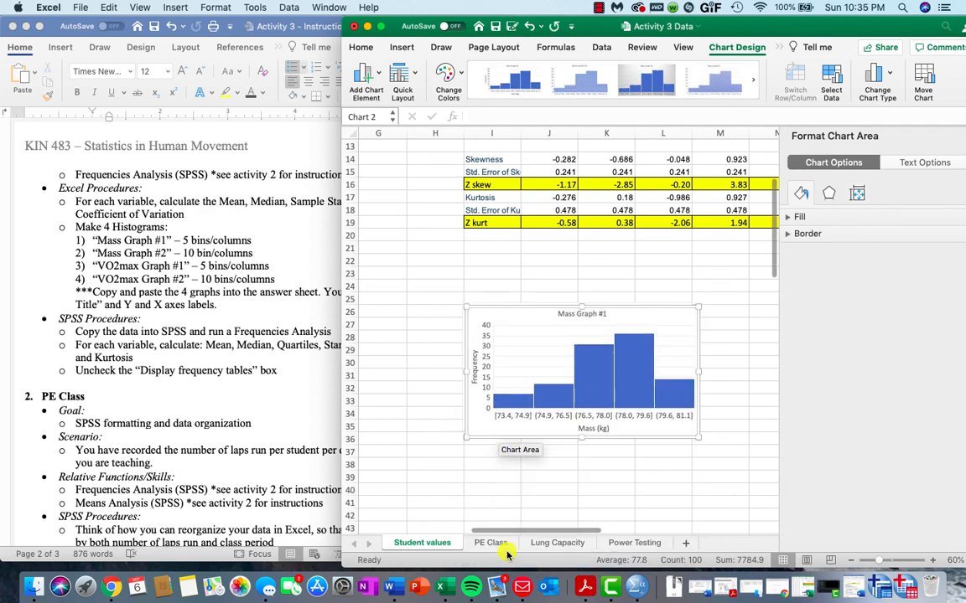
scroll(511, 410, down, 5)
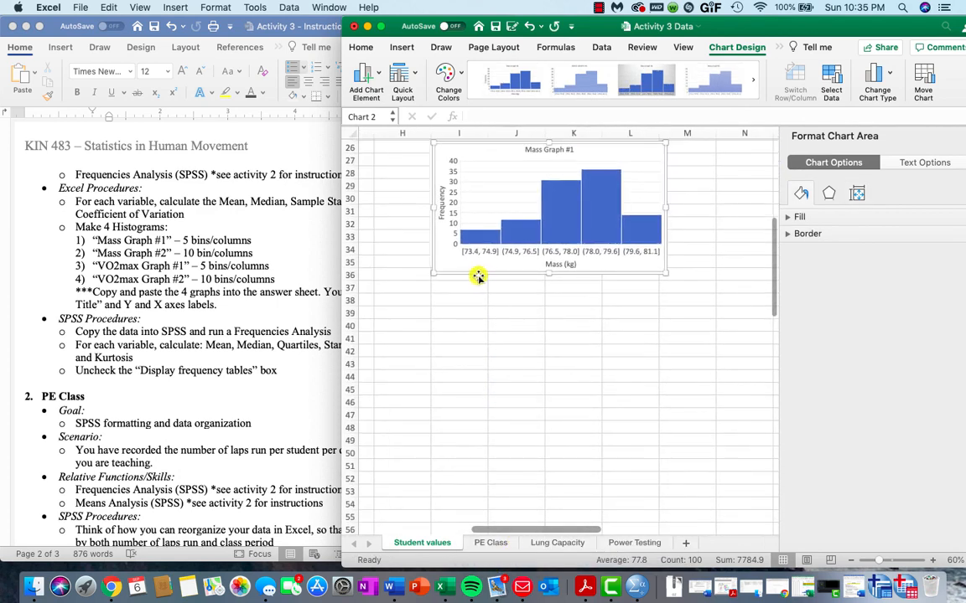
drag(478, 271, 474, 403)
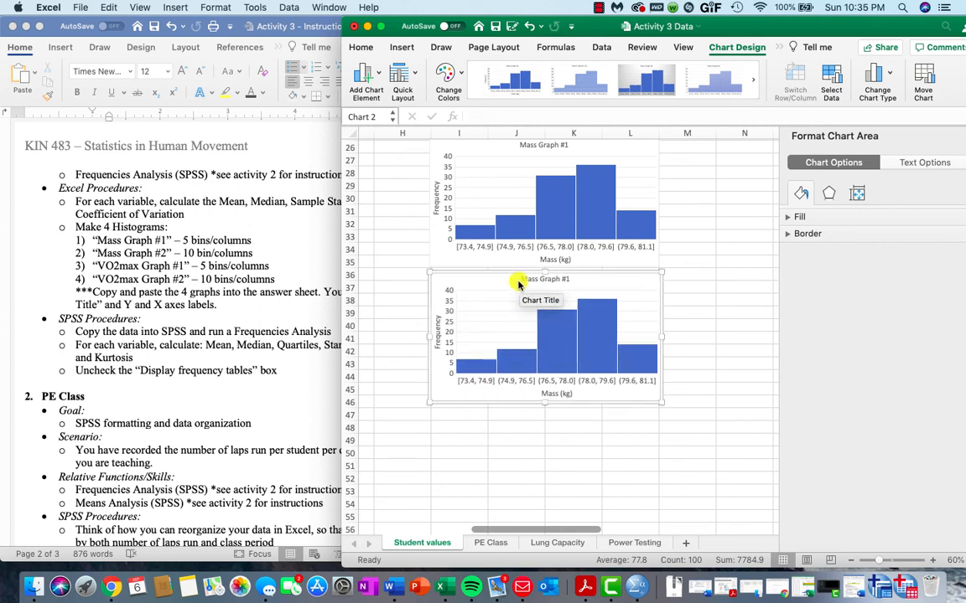
- Change the copied histogram's chart title to "Mass Graph #2"
click(555, 279)
click(568, 279)
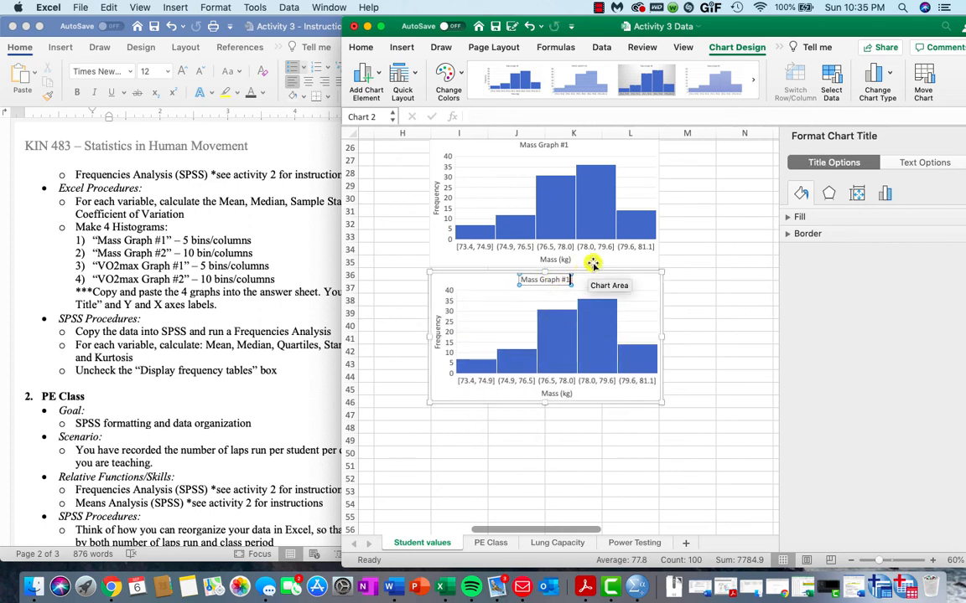
key(BackSpace)
text(2)
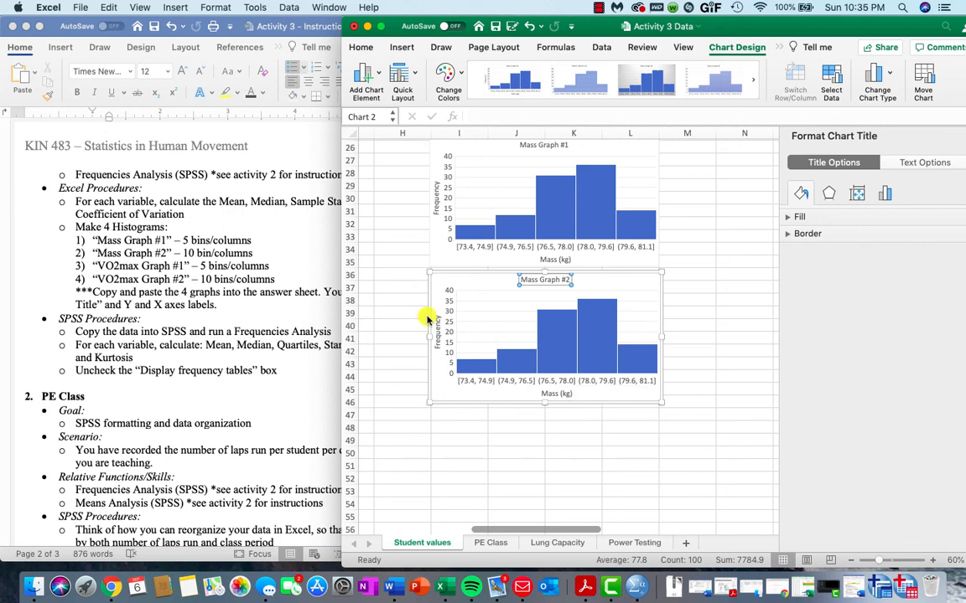
- Set the number of bins of the Mass Graph #2 histogram to 10
click(557, 341)
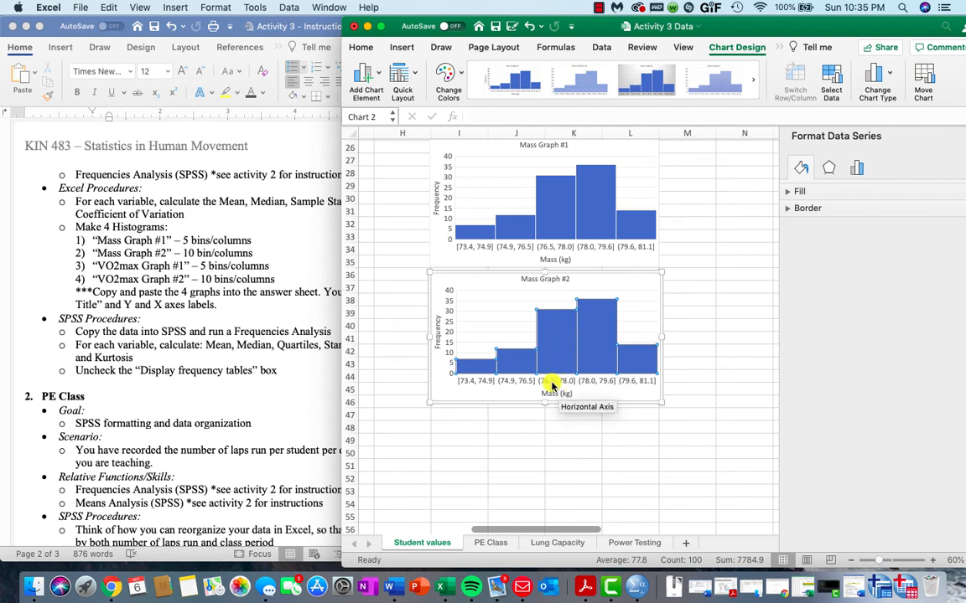
click(859, 169)
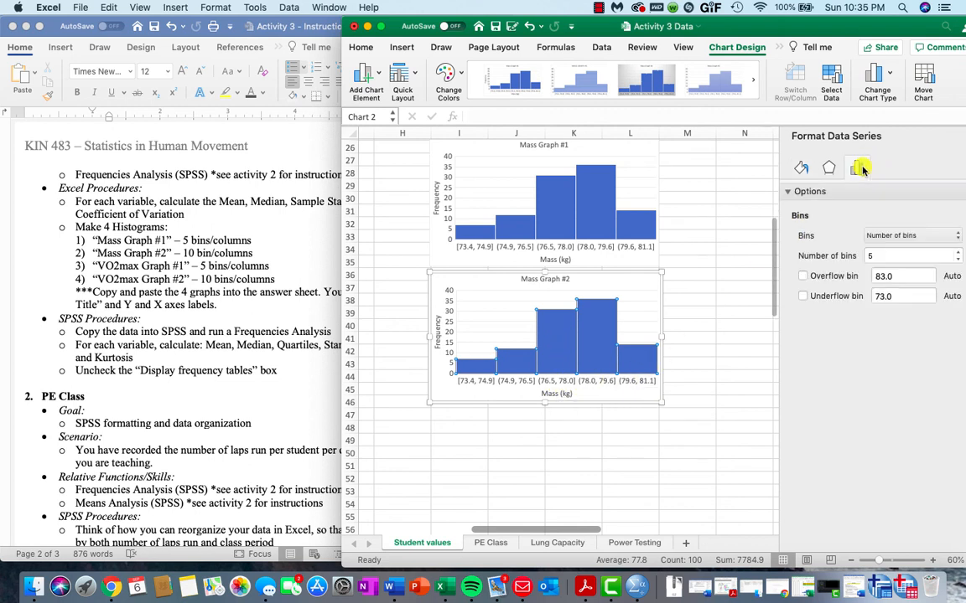
double_click(890, 255)
key(BackSpace)
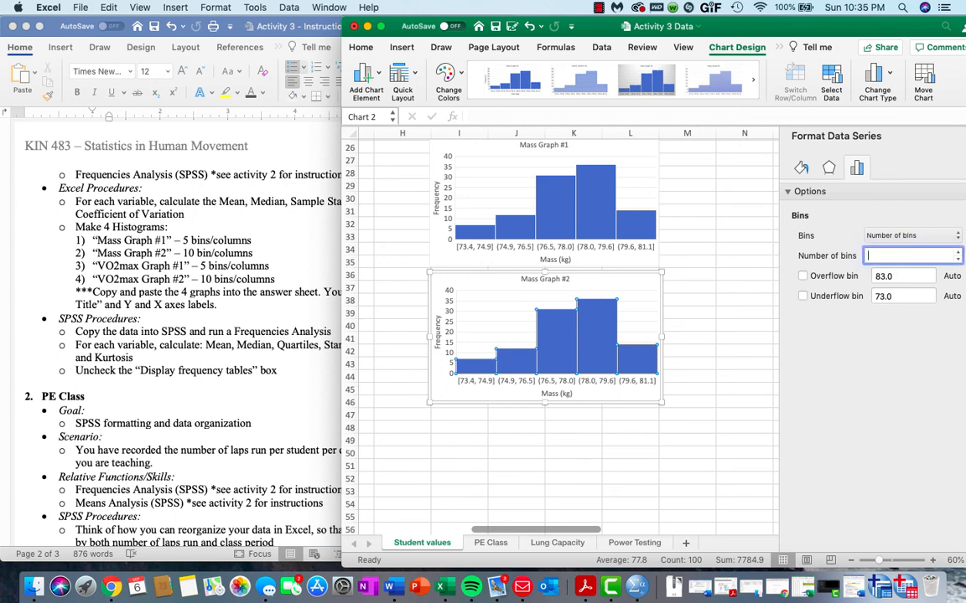
text(10)
key(Return)
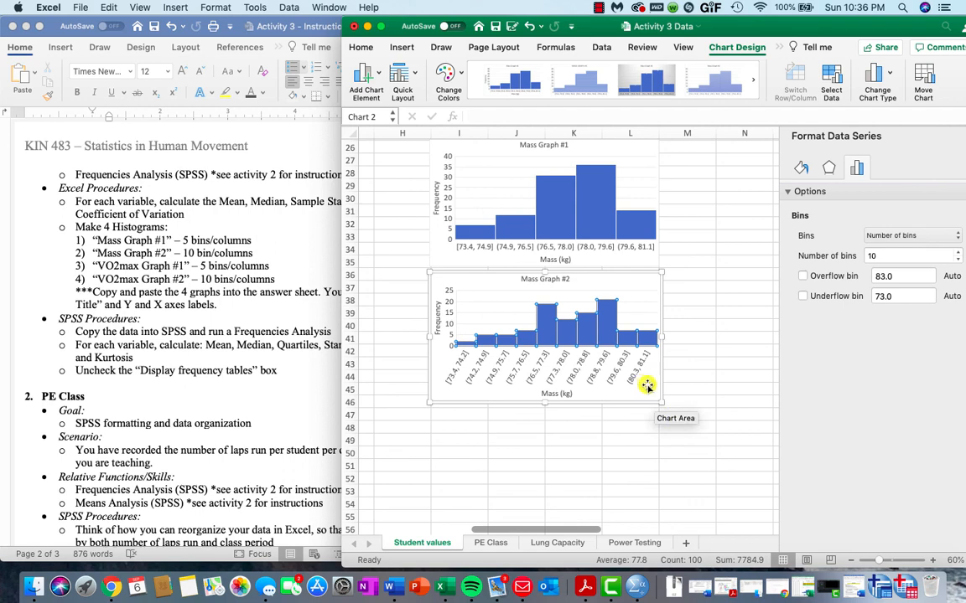
- Try a wider Mass Graph #2 histogram, and bring it back to the width of the histogram above
scroll(640, 383, up, 1)
scroll(640, 386, up, 4)
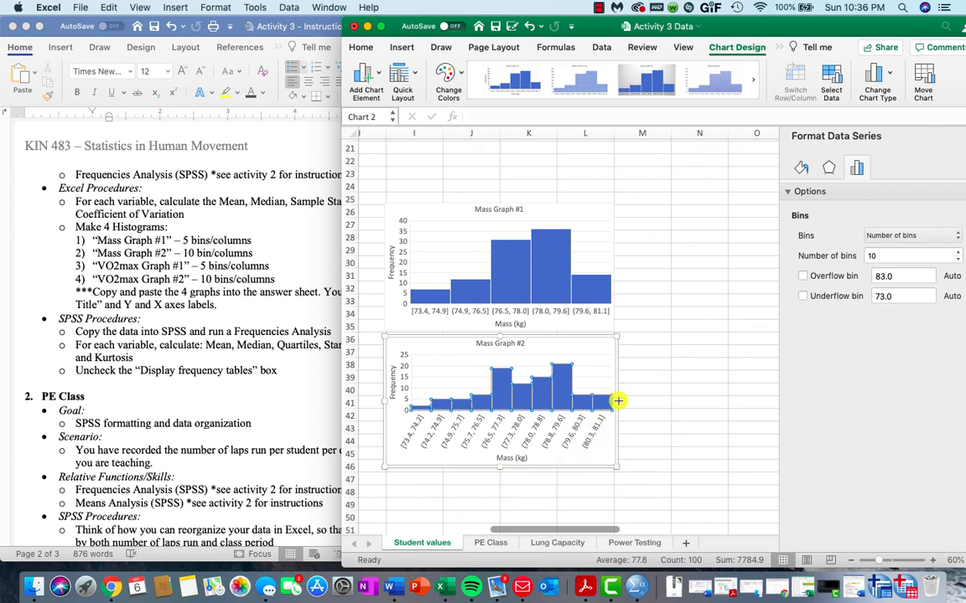
drag(619, 401, 645, 401)
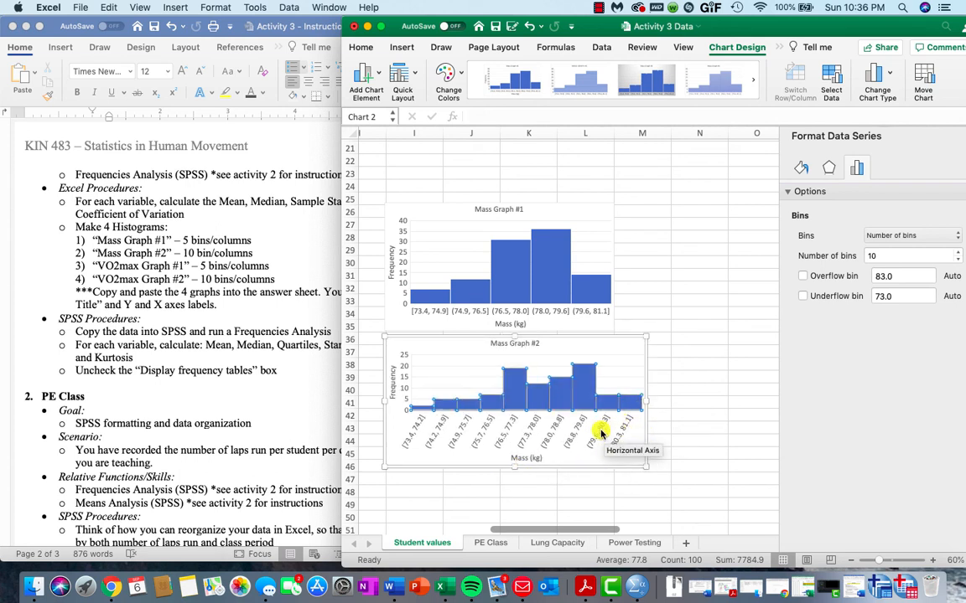
drag(647, 403, 616, 402)
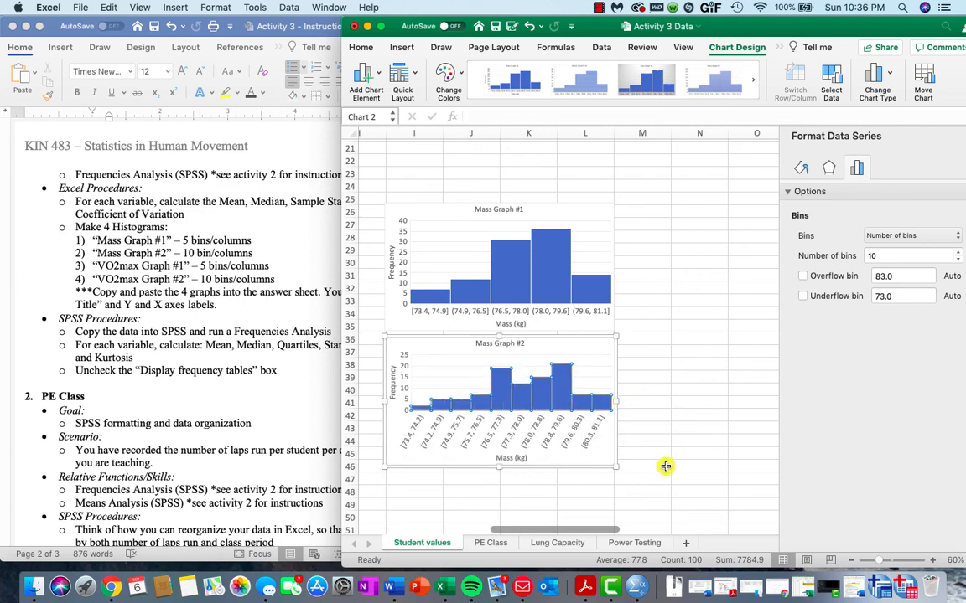
scroll(670, 366, up, 5)
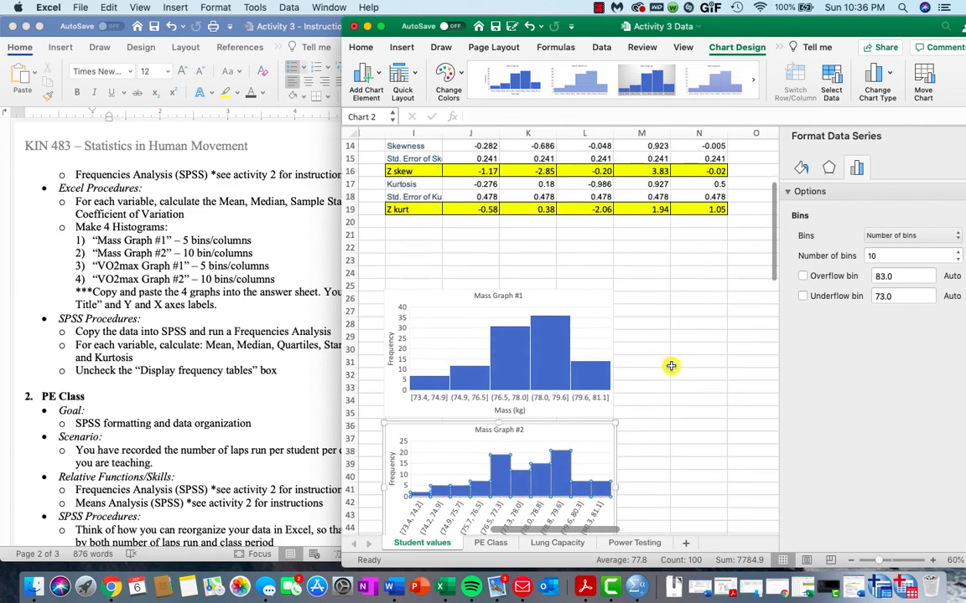
scroll(671, 365, down, 3)
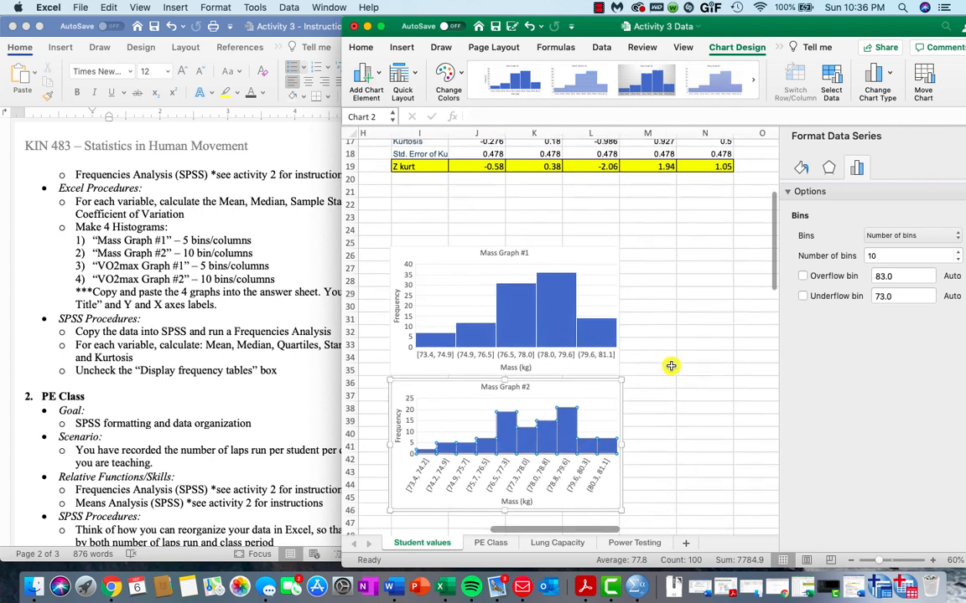
scroll(670, 365, down, 3)
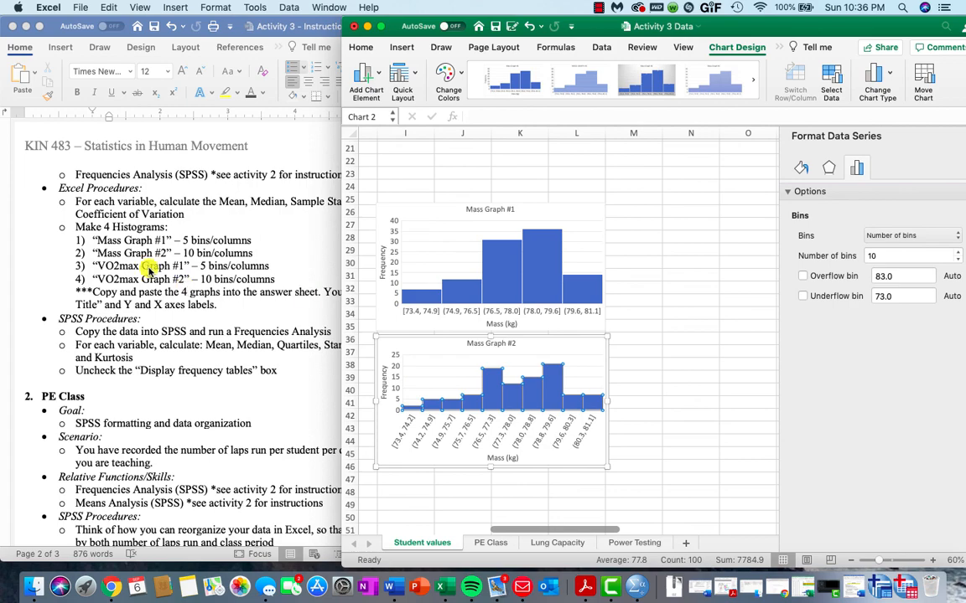
scroll(513, 179, left, 5)
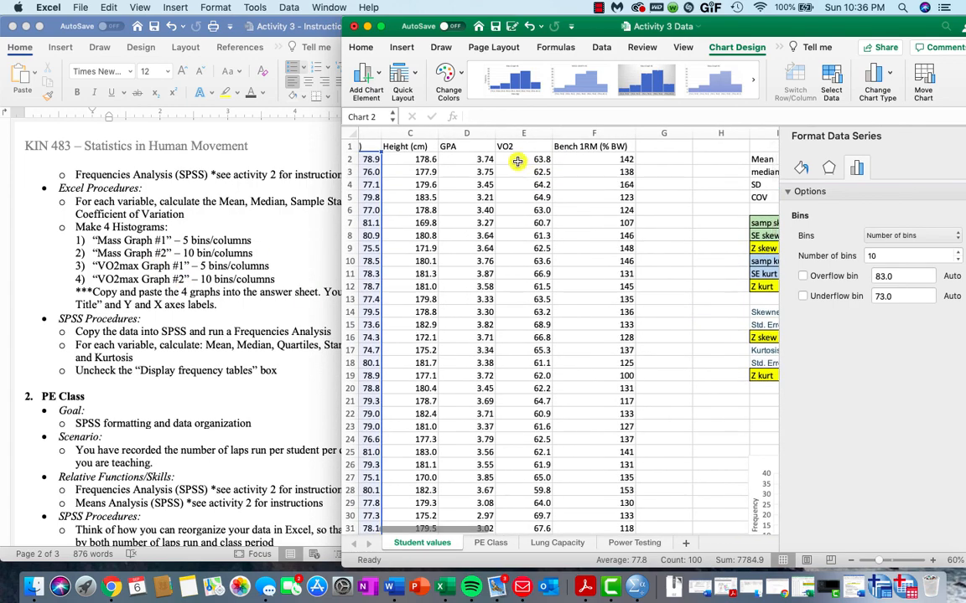
click(518, 161)
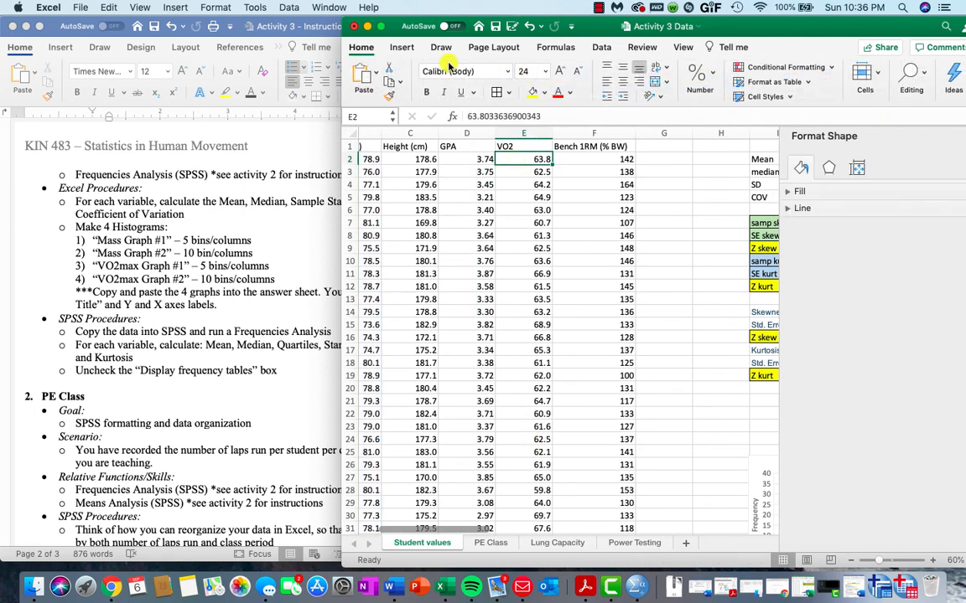
click(397, 48)
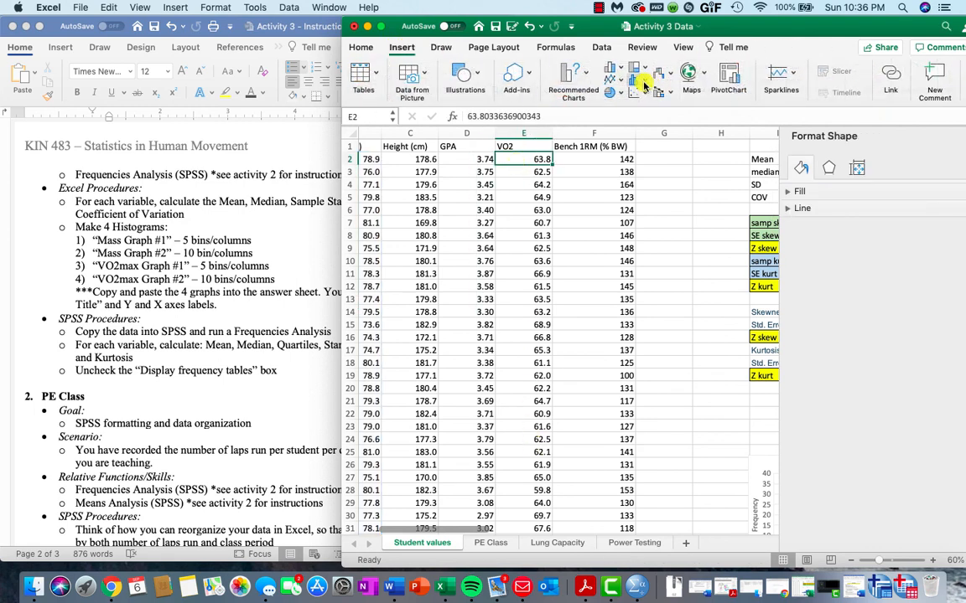
scroll(650, 183, down, 10)
scroll(650, 183, right, 3)
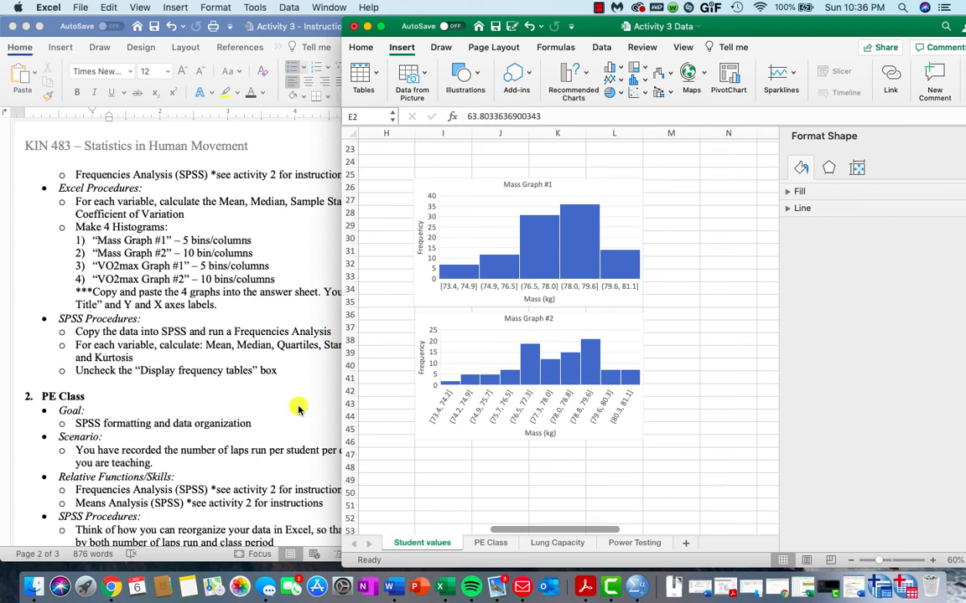
- Switch to the Activity 3 - Answer Sheet document in Word and read its Student values questions
click(401, 589)
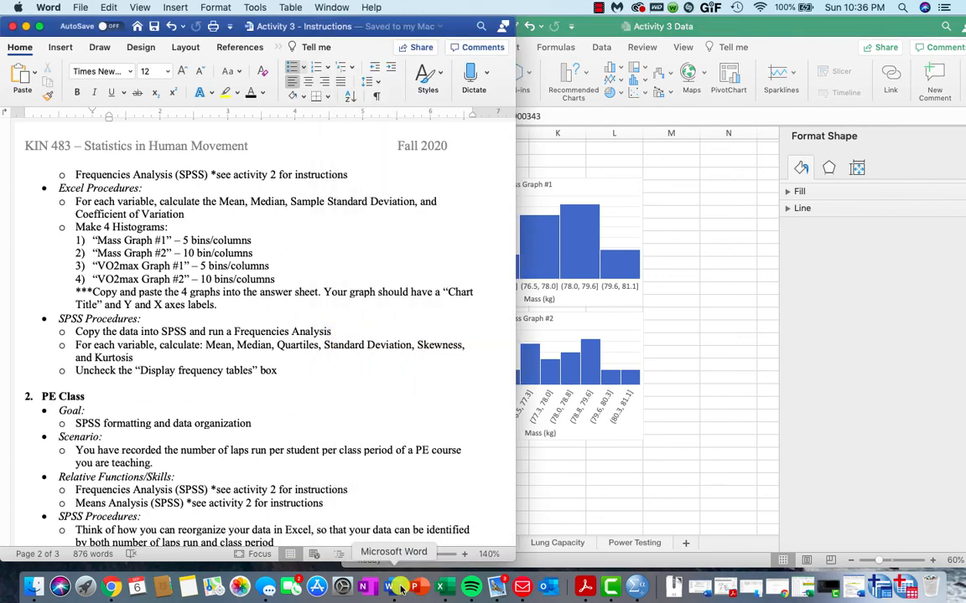
right_click(401, 589)
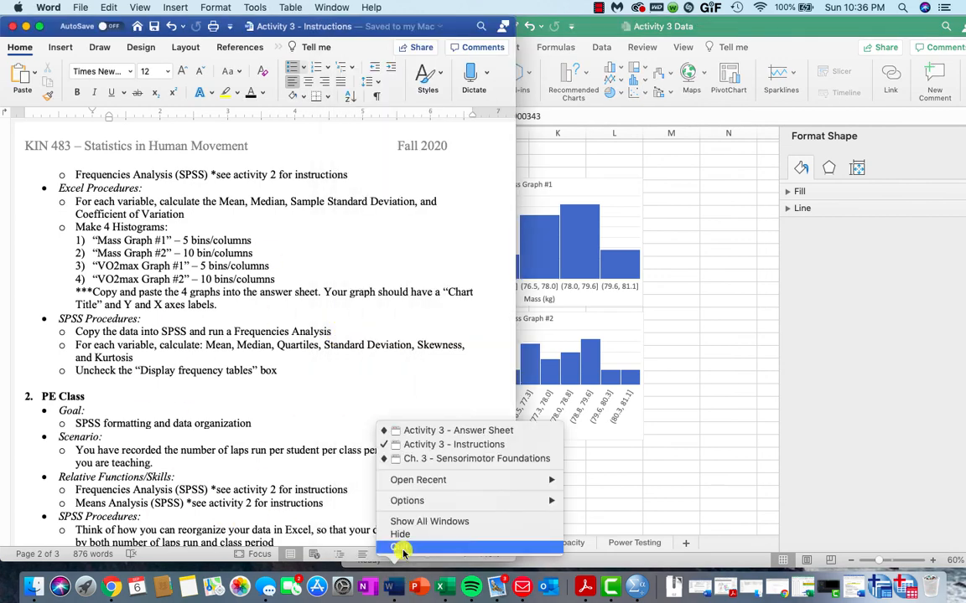
click(430, 433)
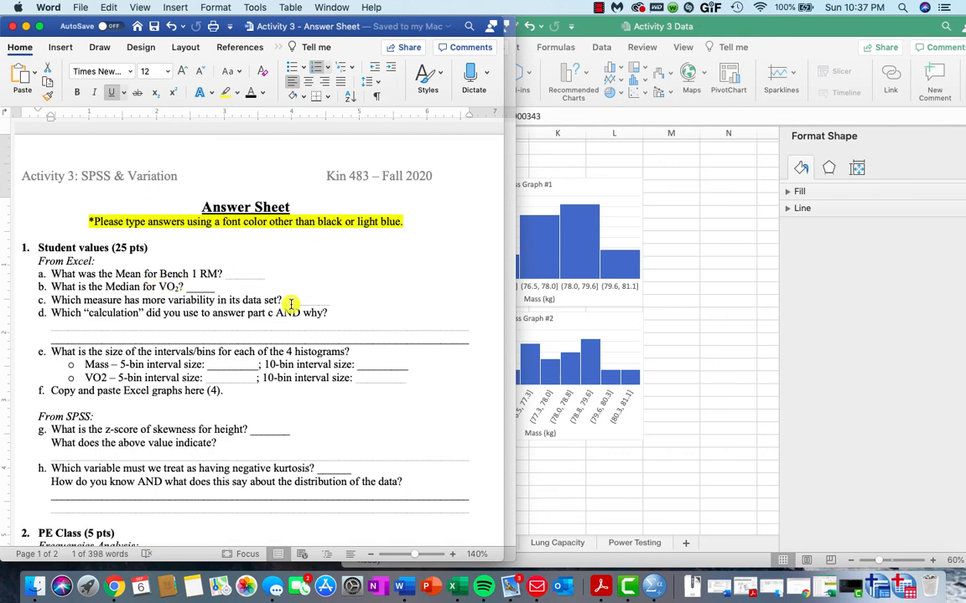
scroll(290, 304, down, 3)
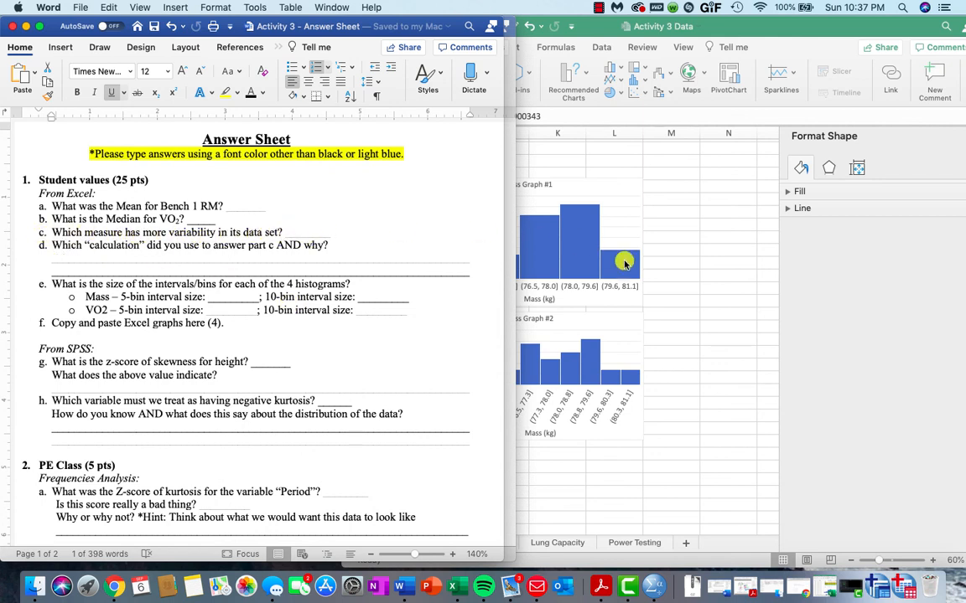
- Check the summary statistics table in the Excel workbook against the answer sheet's Student values questions, selecting "AND why?" in part d
click(679, 258)
scroll(693, 266, up, 5)
scroll(693, 265, up, 5)
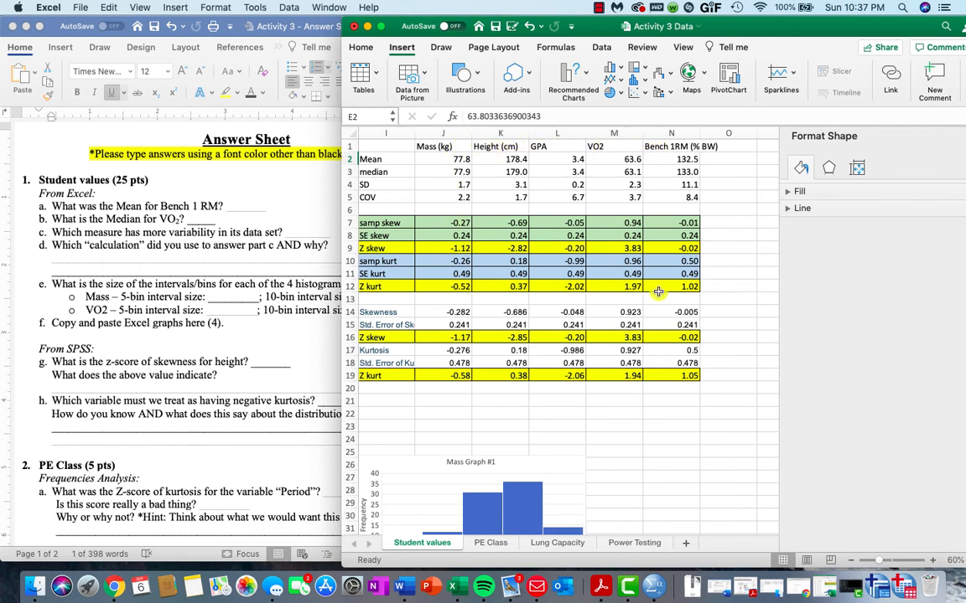
click(262, 362)
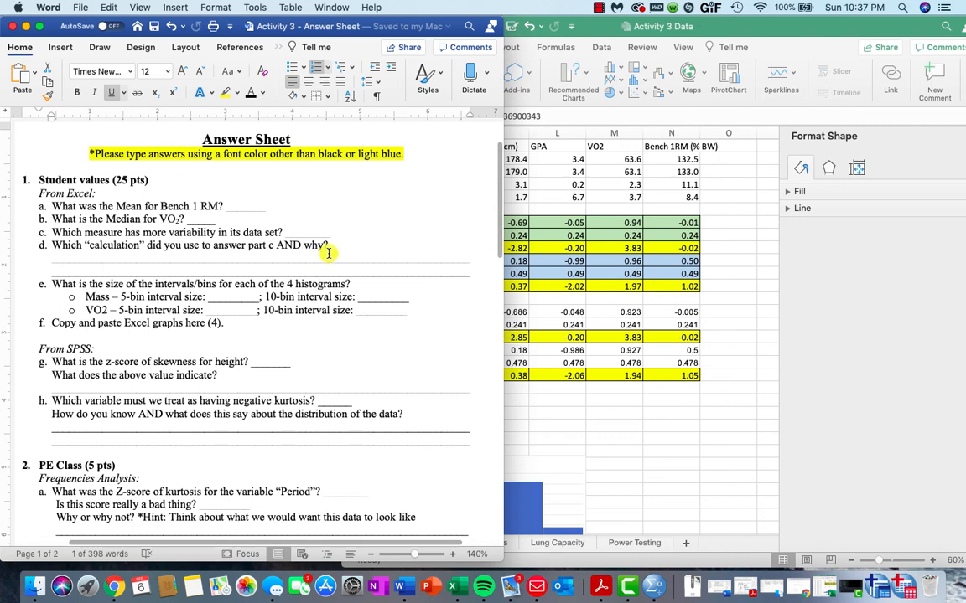
drag(330, 245, 283, 250)
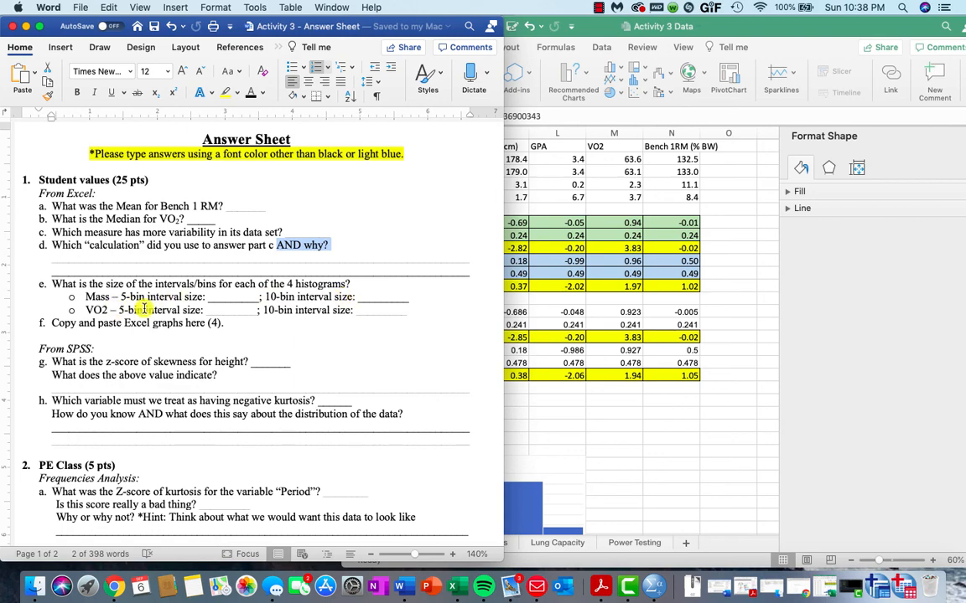
- In the Excel workbook, enter the row labels "5 bin" in J22 and "10 bin" in J23 above the mass histograms
click(507, 356)
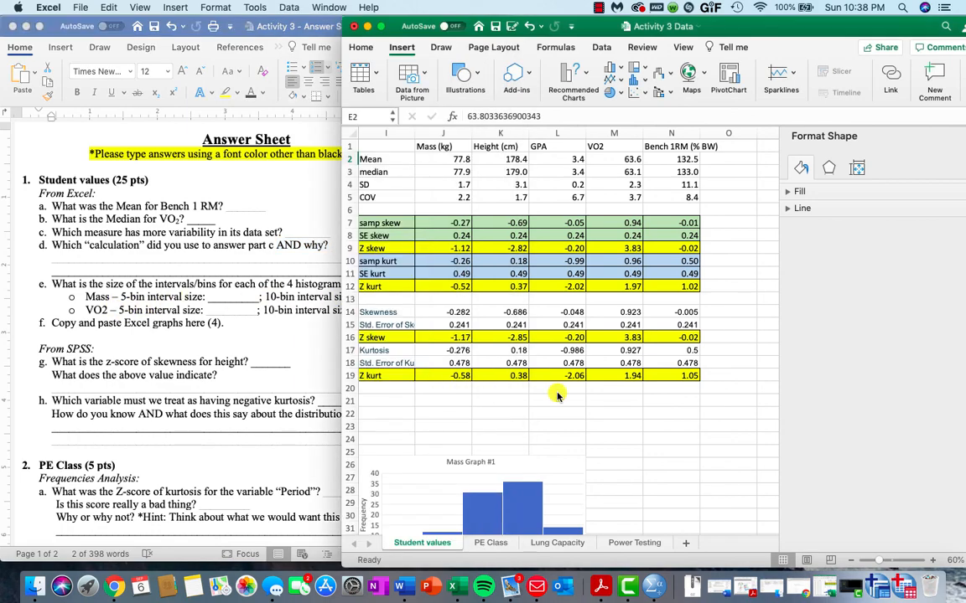
scroll(556, 394, down, 5)
scroll(557, 395, down, 2)
scroll(556, 394, right, 1)
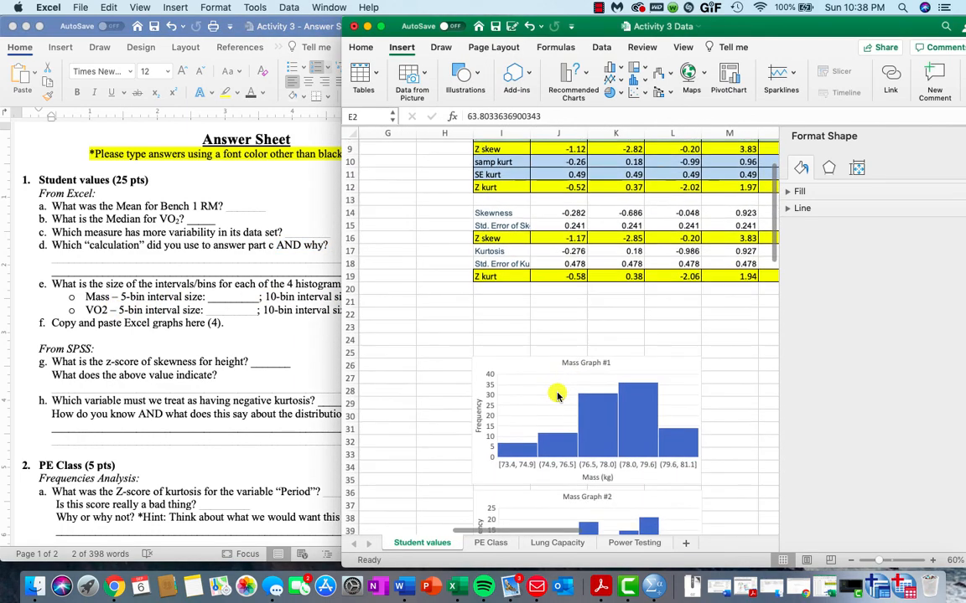
scroll(557, 395, left, 1)
scroll(557, 395, down, 1)
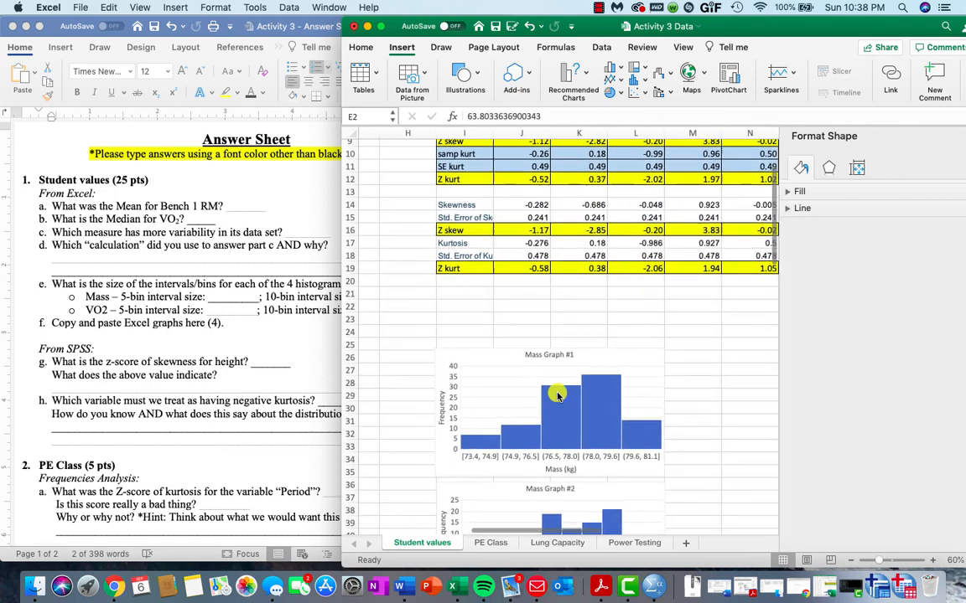
scroll(557, 395, up, 1)
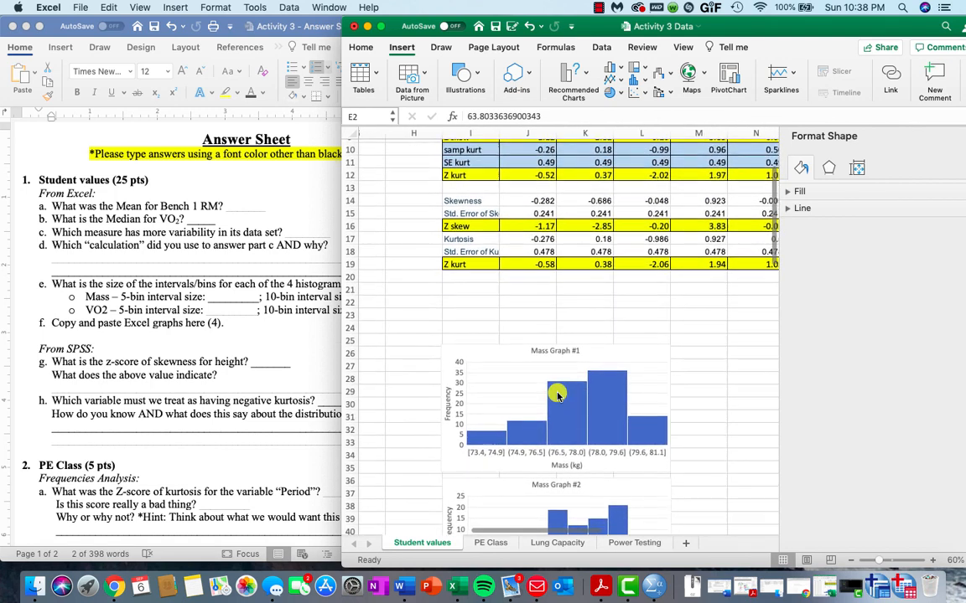
click(528, 303)
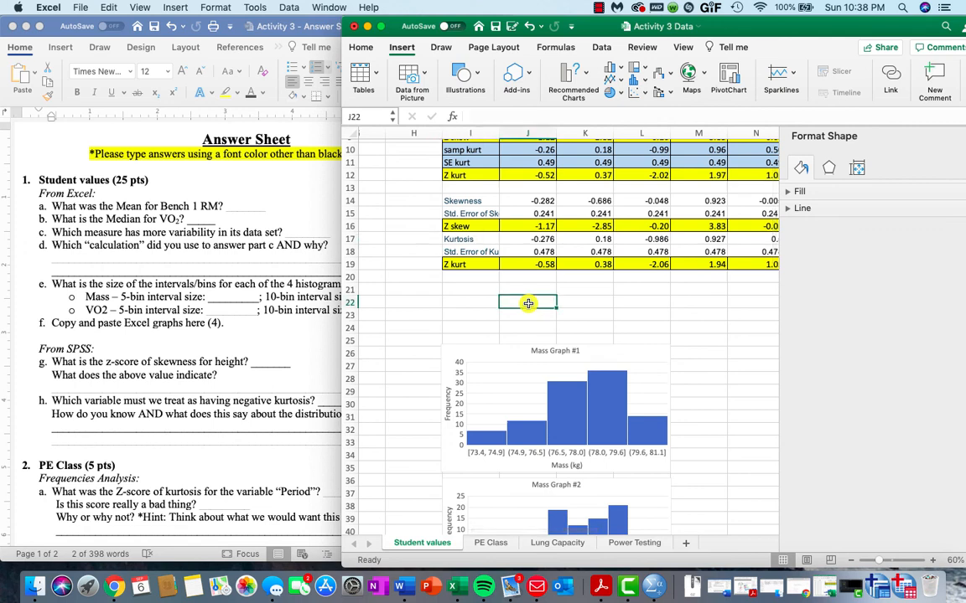
text(5 bin)
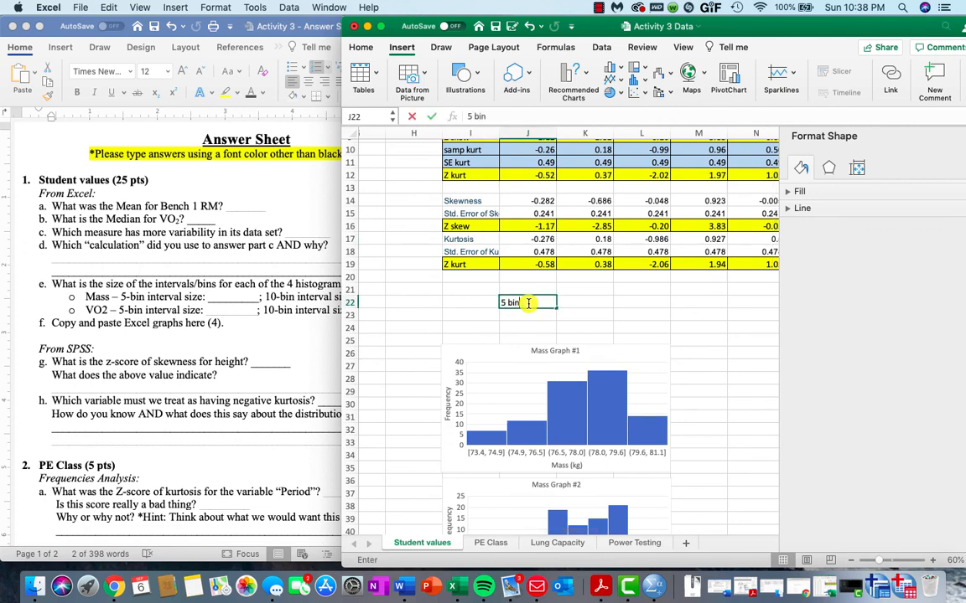
key(Return)
text(10)
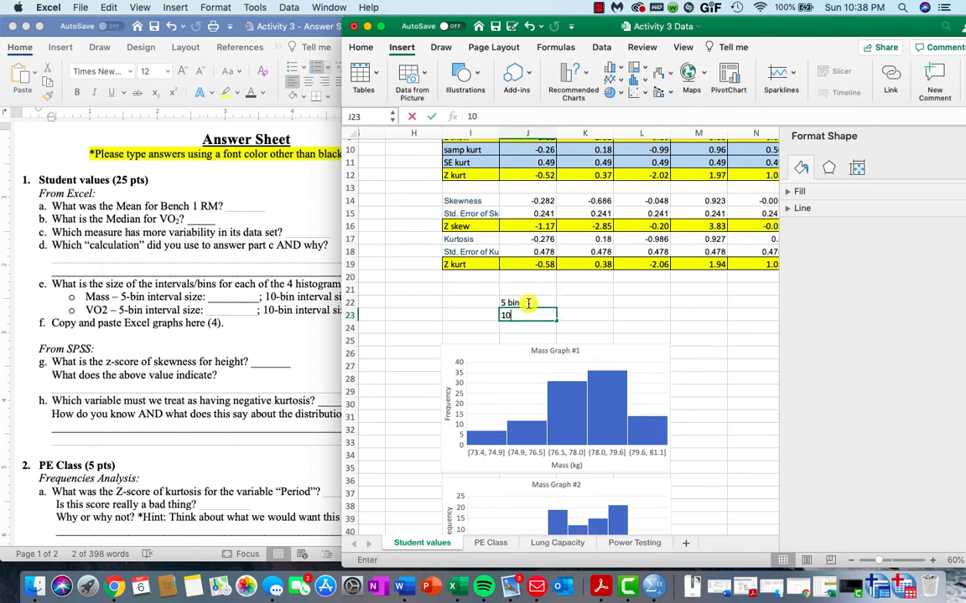
text( bin)
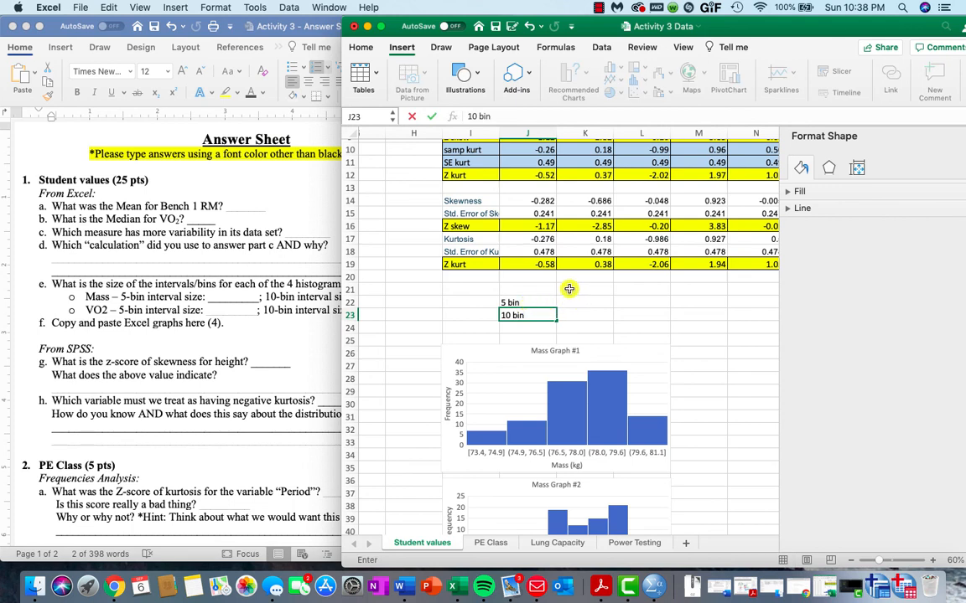
- Enter the column headings "Mass" in K21 and "VO2" in L21 for the bin interval table
click(568, 288)
text(Mass)
key(Tab)
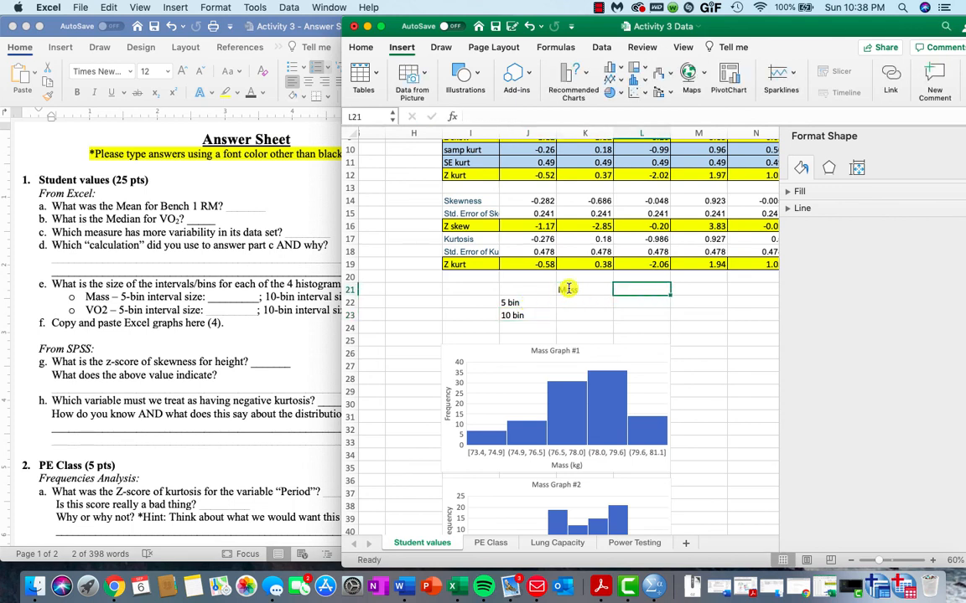
text(VO2)
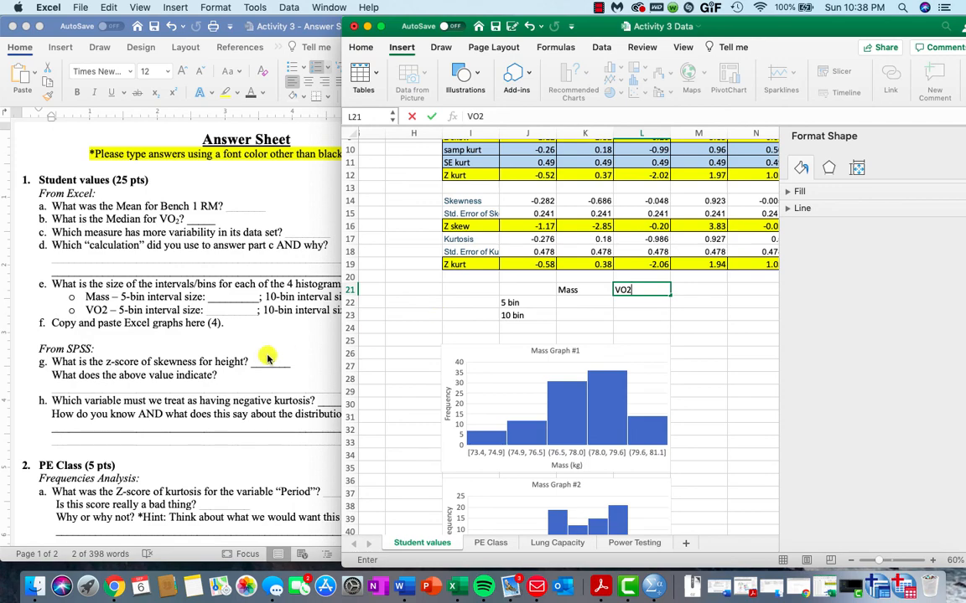
- Calculate the 5-bin mass interval size in K22 with the formula =74.9-73.4, using the first bin's limits from Mass Graph #1
scroll(267, 358, right, 3)
scroll(266, 358, up, 1)
scroll(266, 358, right, 3)
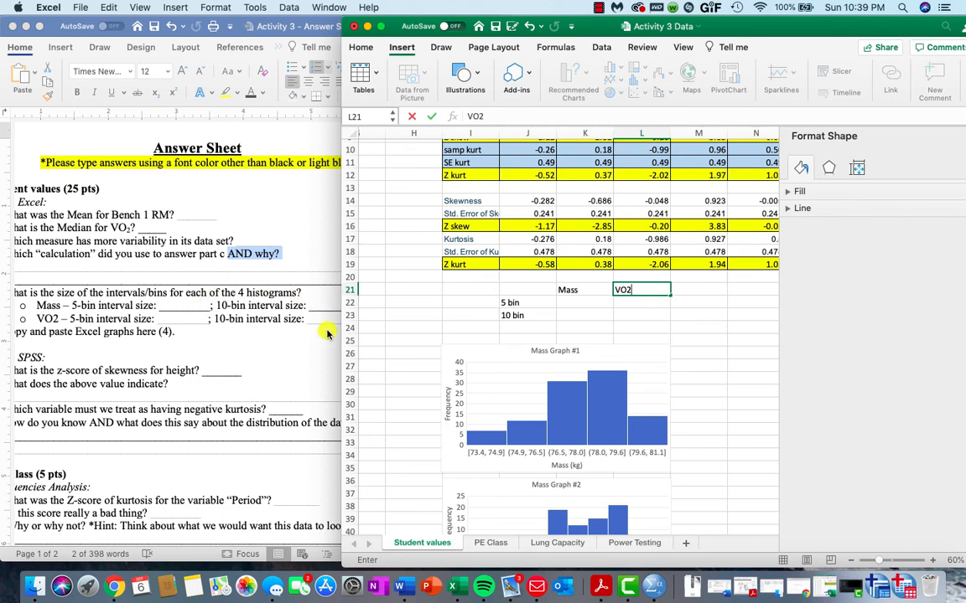
click(579, 306)
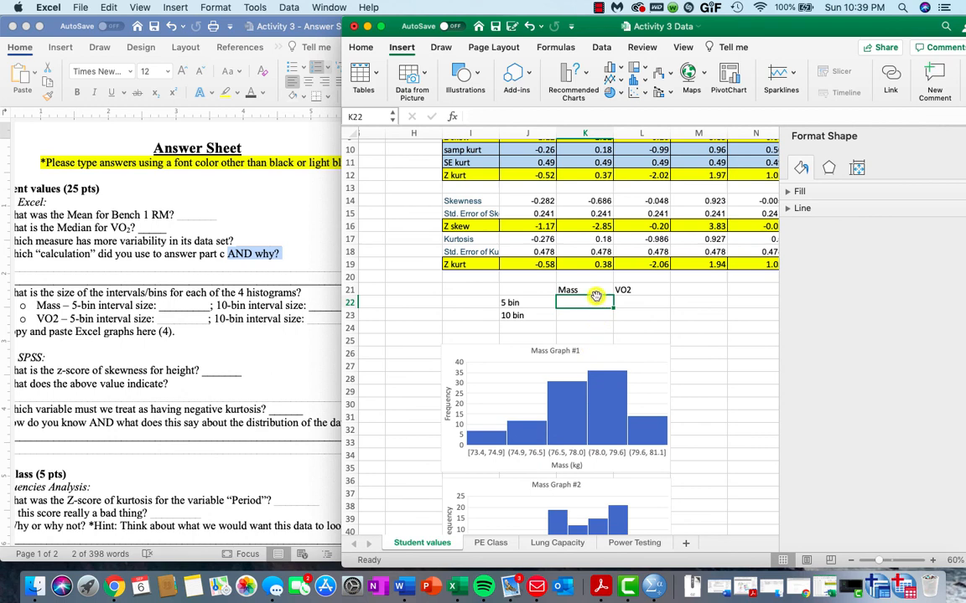
text(=74.)
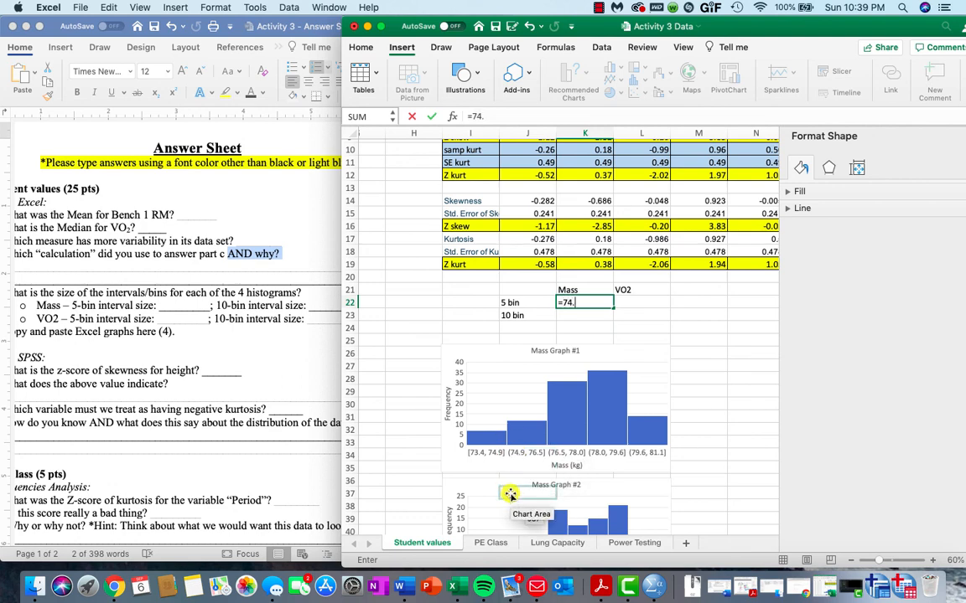
text(9-)
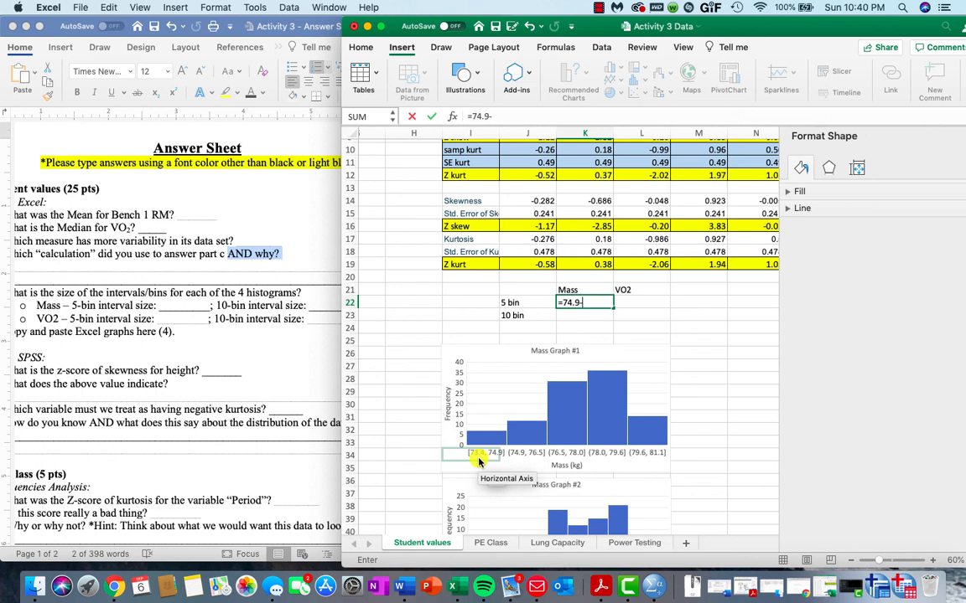
text(73.4)
key(Return)
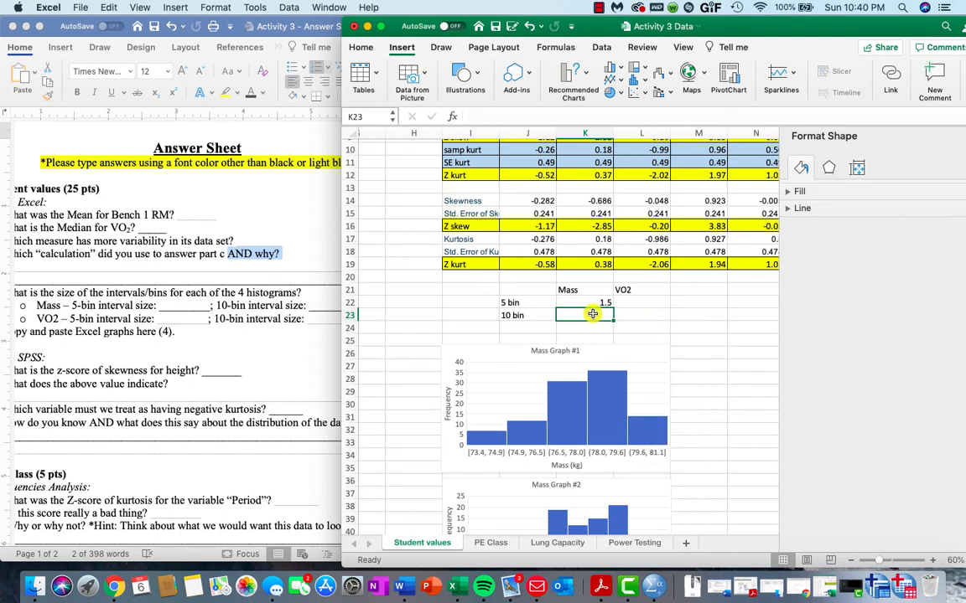
- Calculate the 10-bin interval size for Mass in K23 with the formula =74.2-73.4, using Mass Graph #2's first bin
scroll(591, 314, down, 1)
scroll(592, 313, down, 5)
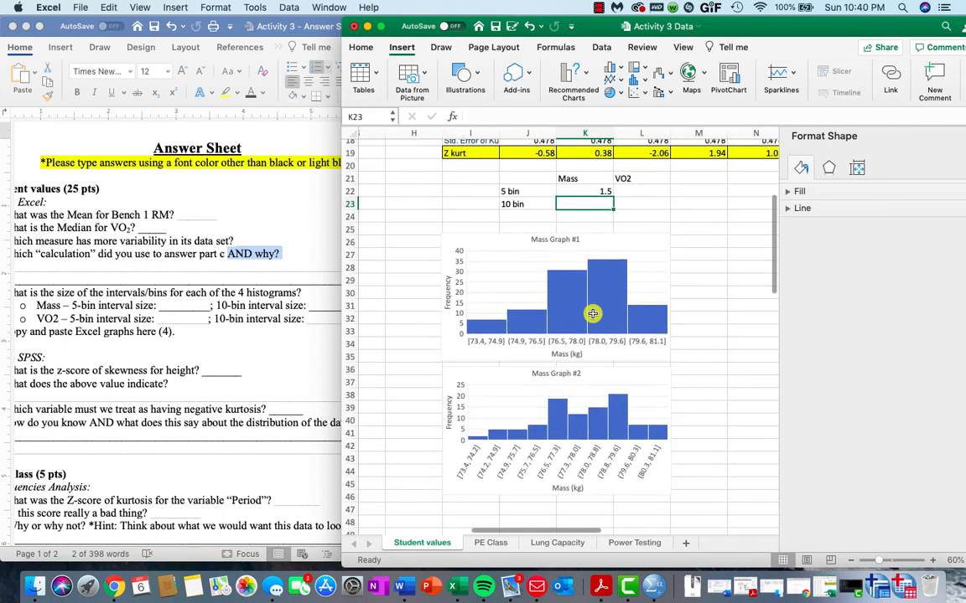
text(=74.2-73.4)
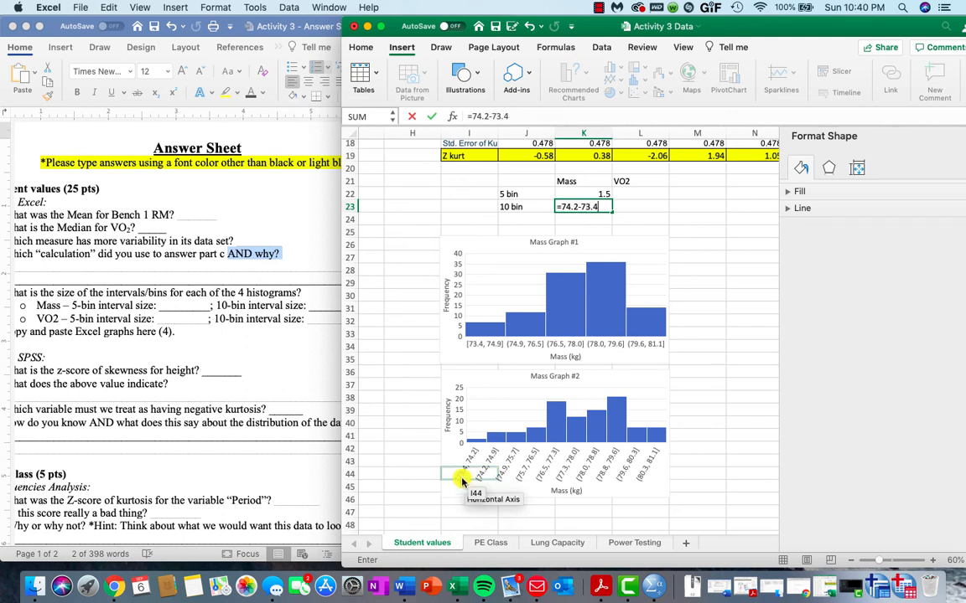
key(Return)
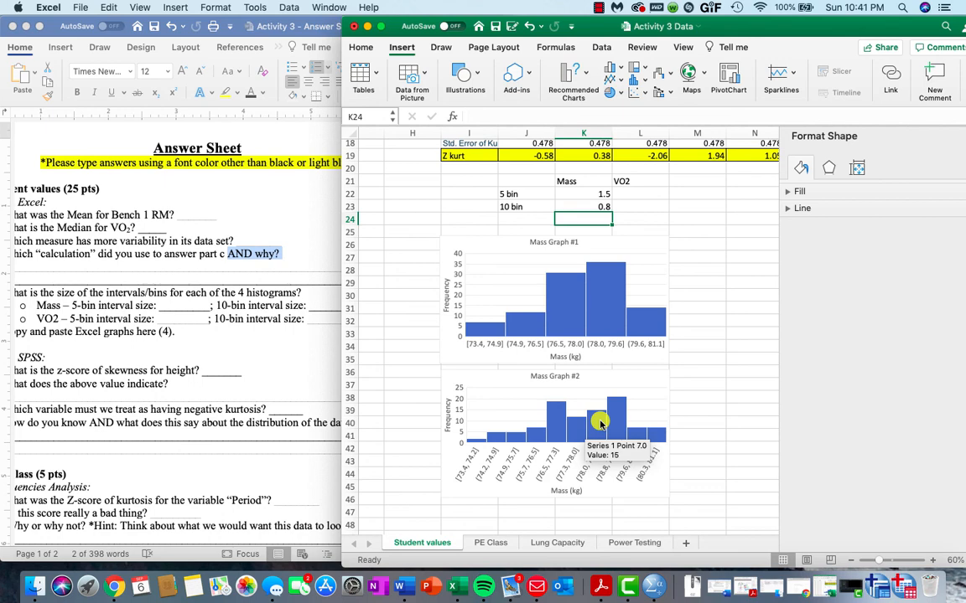
- Compare the shapes and bin ranges of both Mass histograms with the Mass column's skewness and kurtosis Z-scores
scroll(600, 423, up, 3)
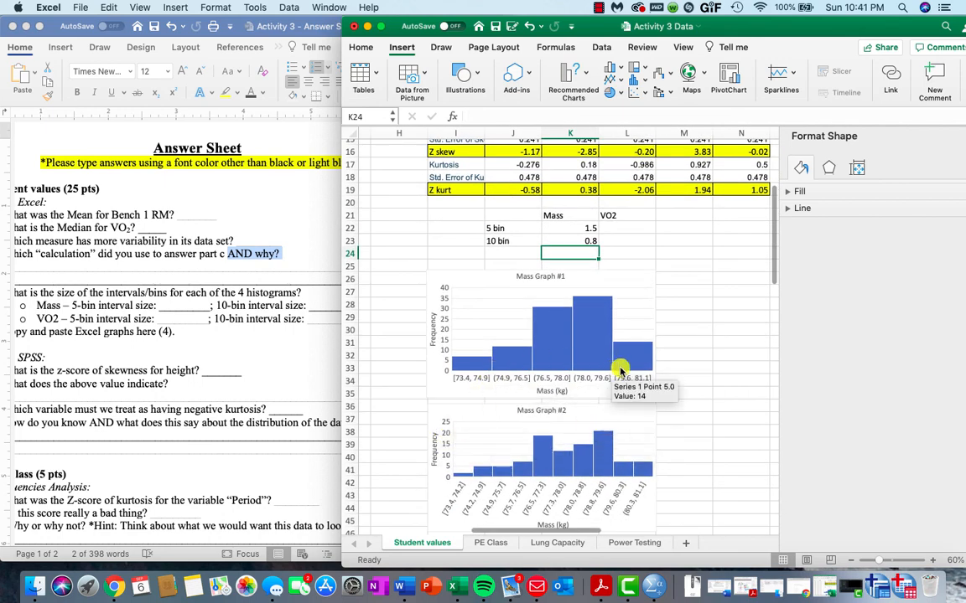
scroll(635, 365, up, 8)
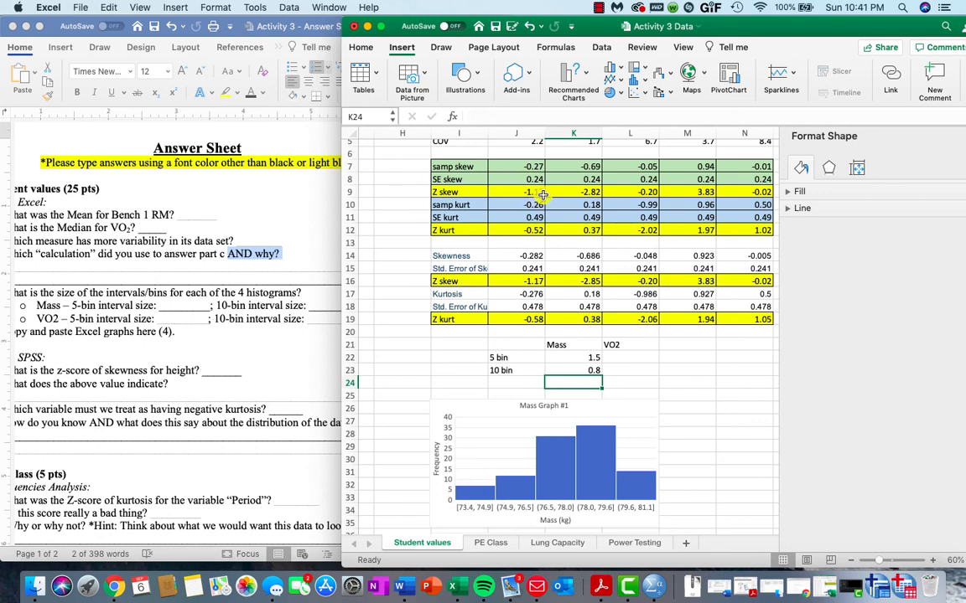
scroll(543, 194, down, 2)
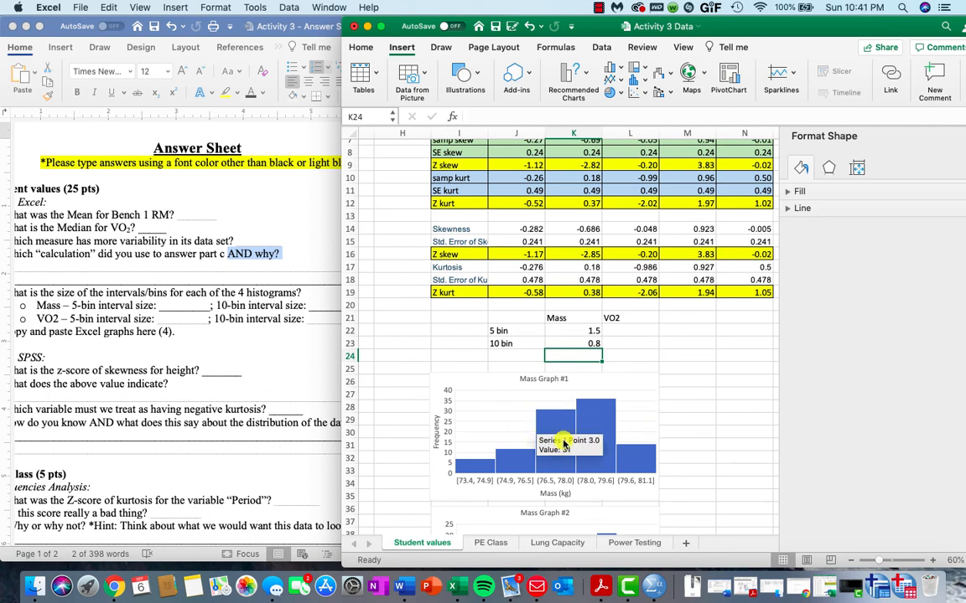
scroll(578, 385, down, 5)
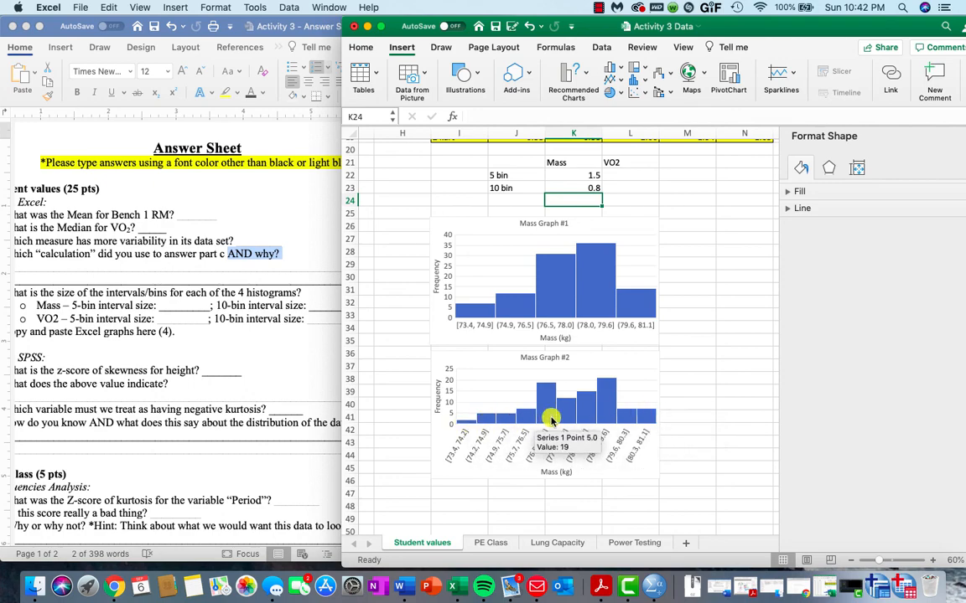
scroll(557, 419, up, 5)
scroll(550, 421, up, 4)
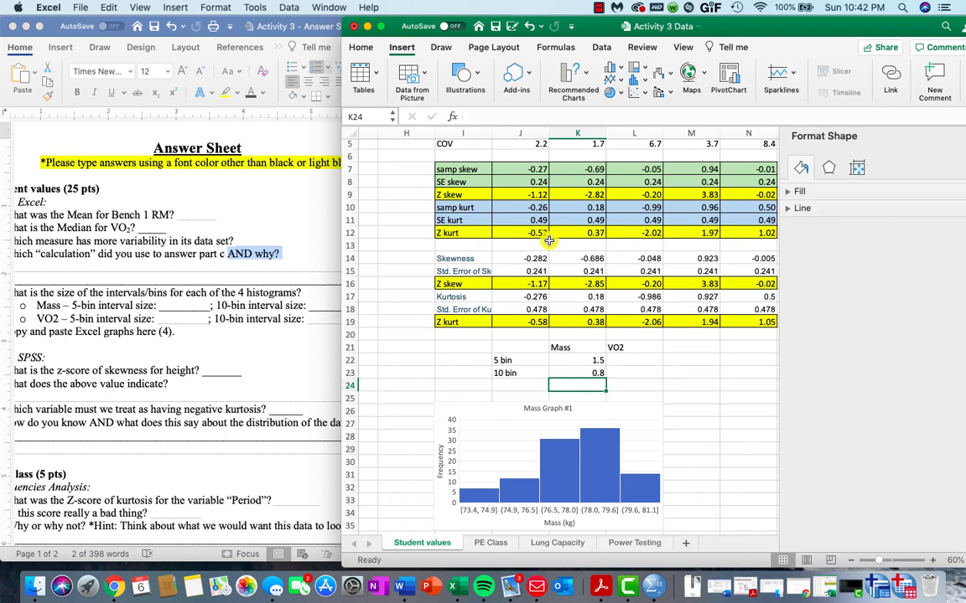
scroll(546, 231, down, 5)
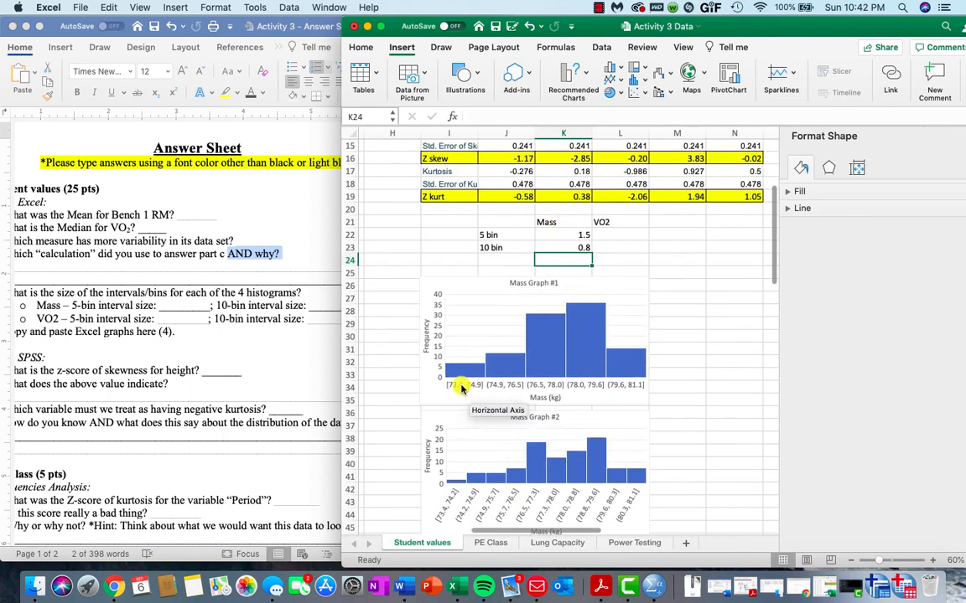
mouse_move(457, 369)
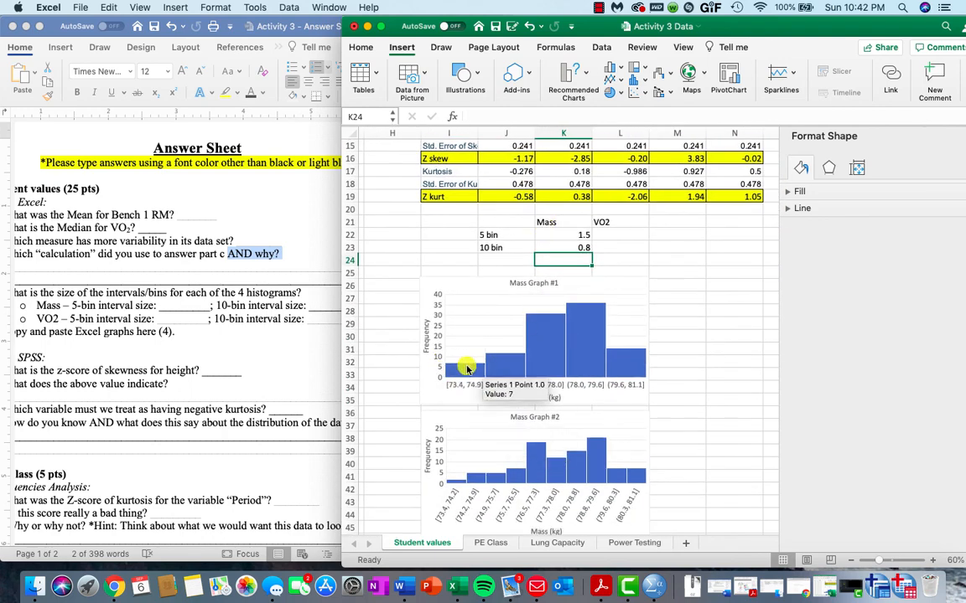
mouse_move(643, 369)
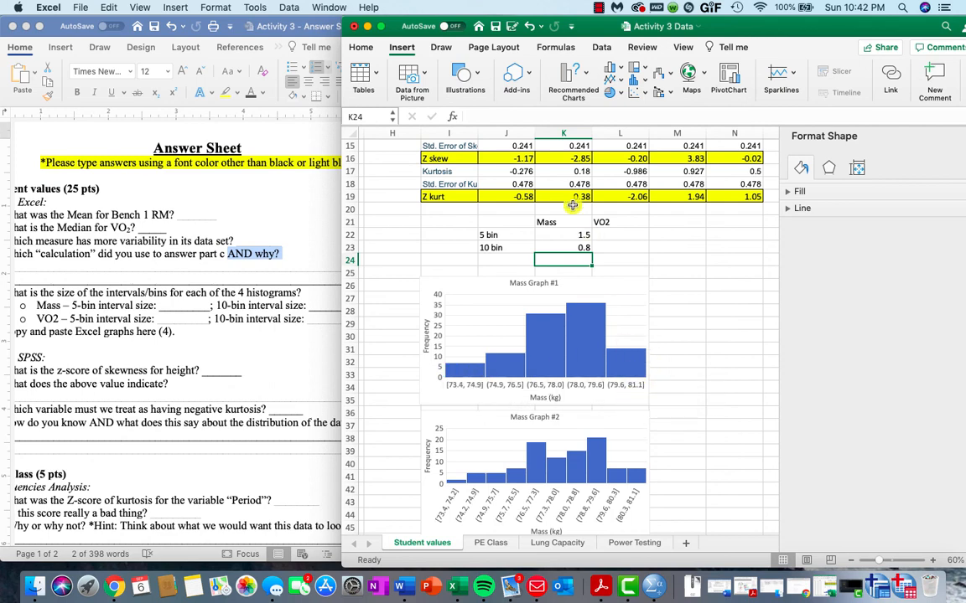
scroll(556, 177, up, 3)
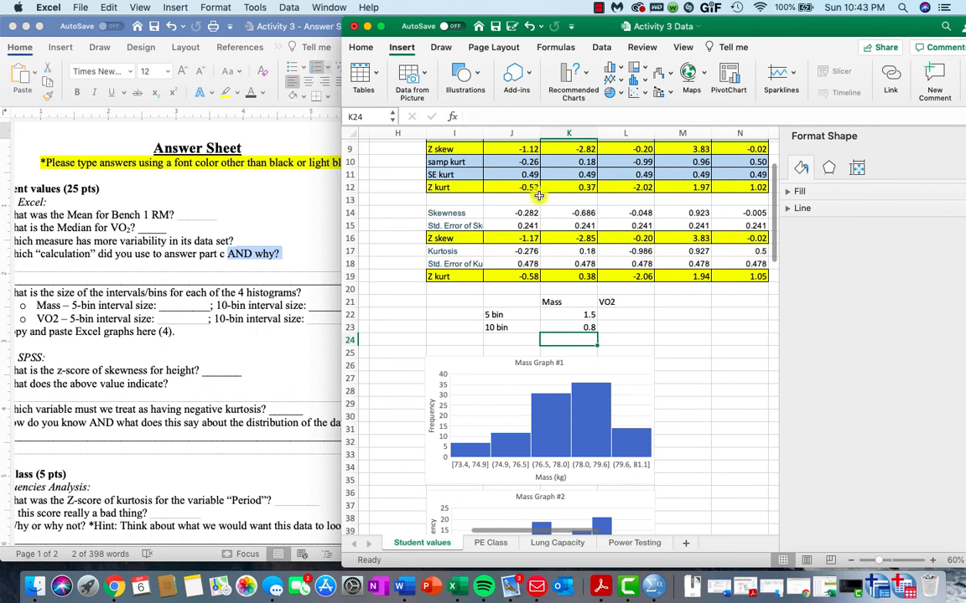
mouse_move(620, 436)
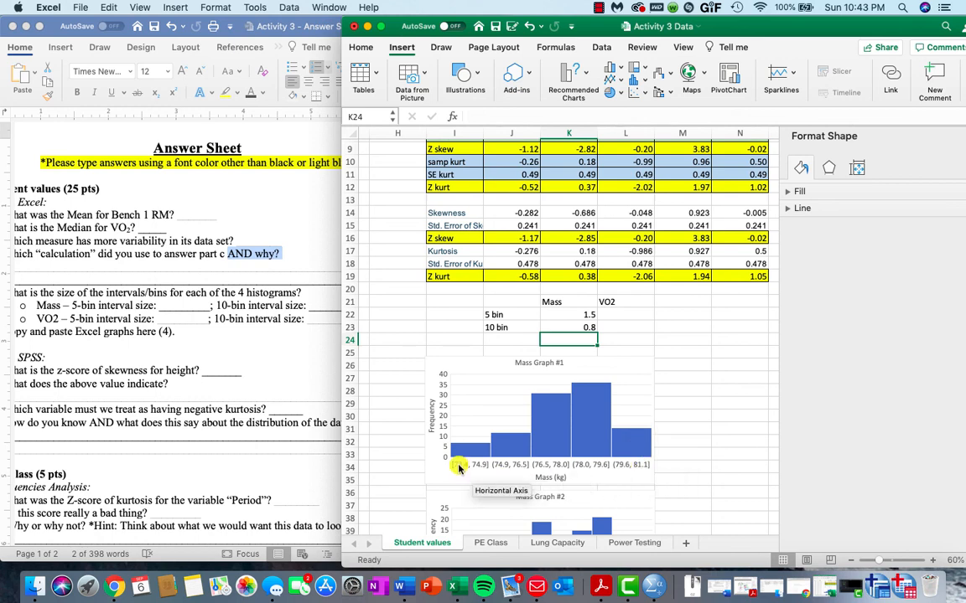
mouse_move(468, 450)
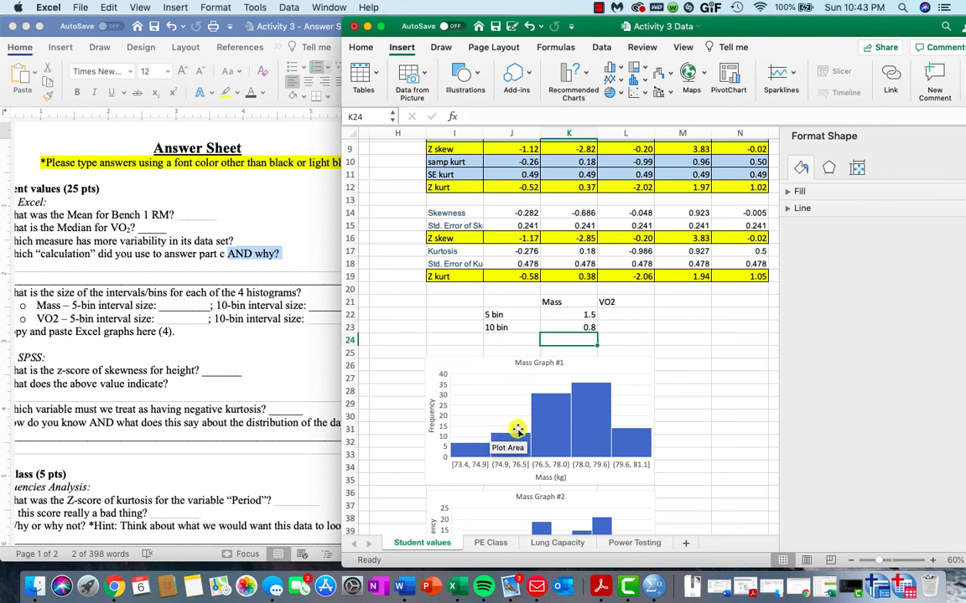
mouse_move(503, 438)
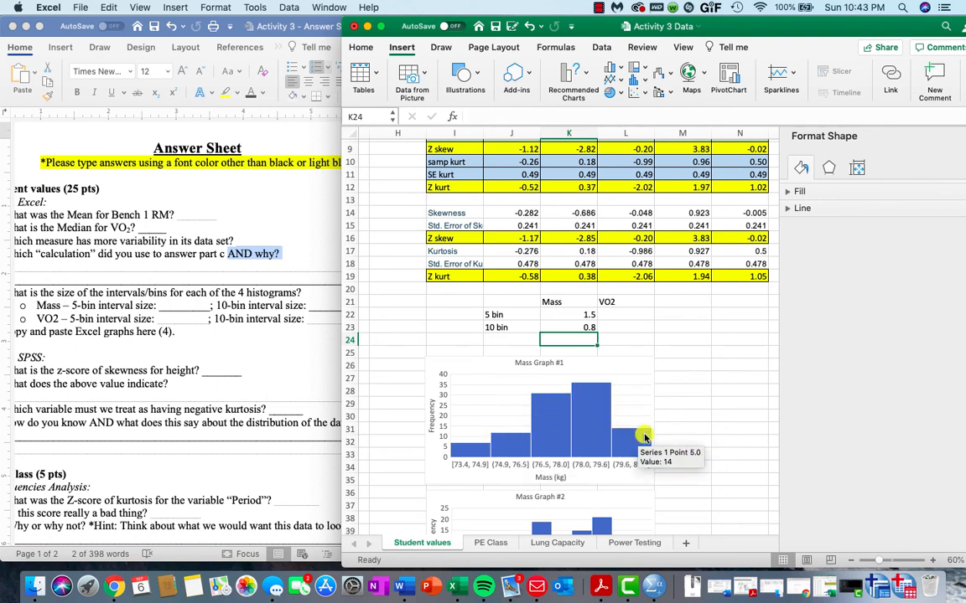
mouse_move(641, 429)
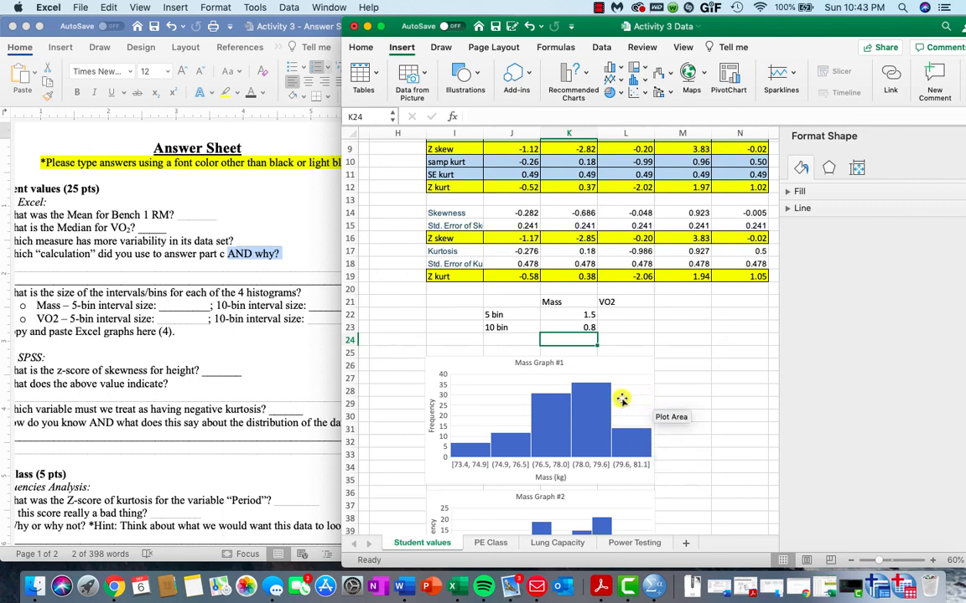
mouse_move(565, 401)
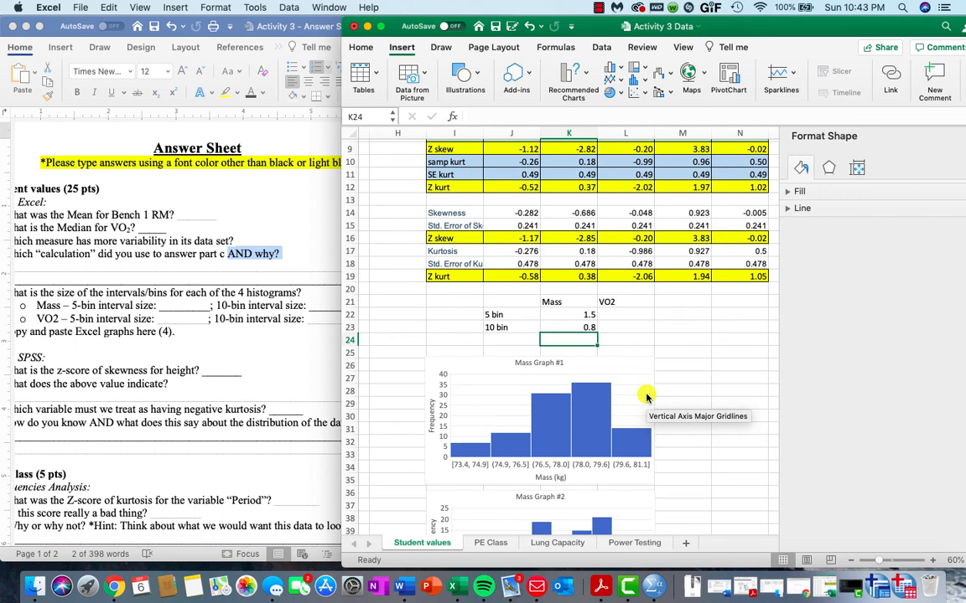
scroll(646, 396, down, 5)
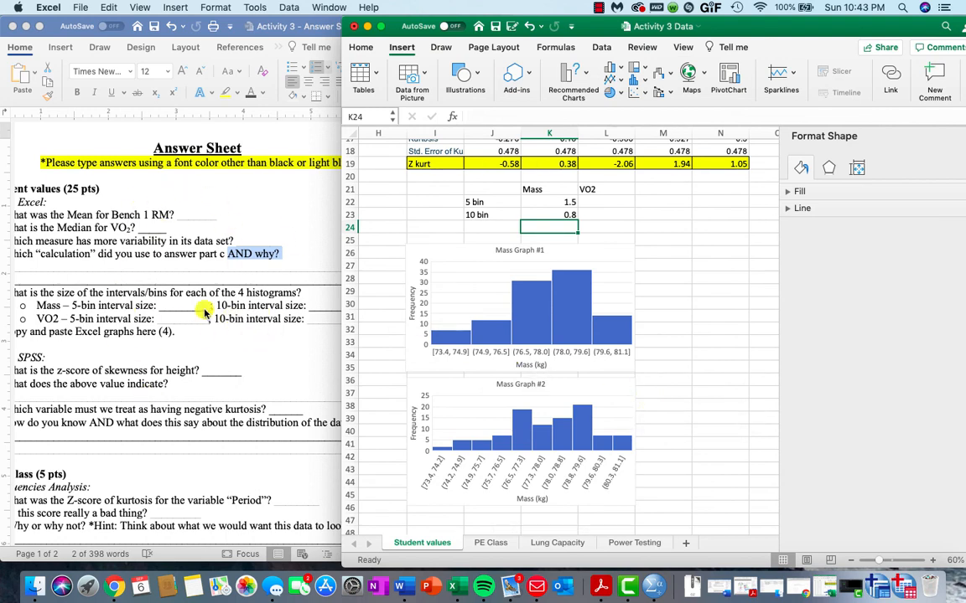
- Switch to the Word answer sheet and read its questions from the Student values section through Power Testing
scroll(204, 312, down, 4)
scroll(203, 312, left, 1)
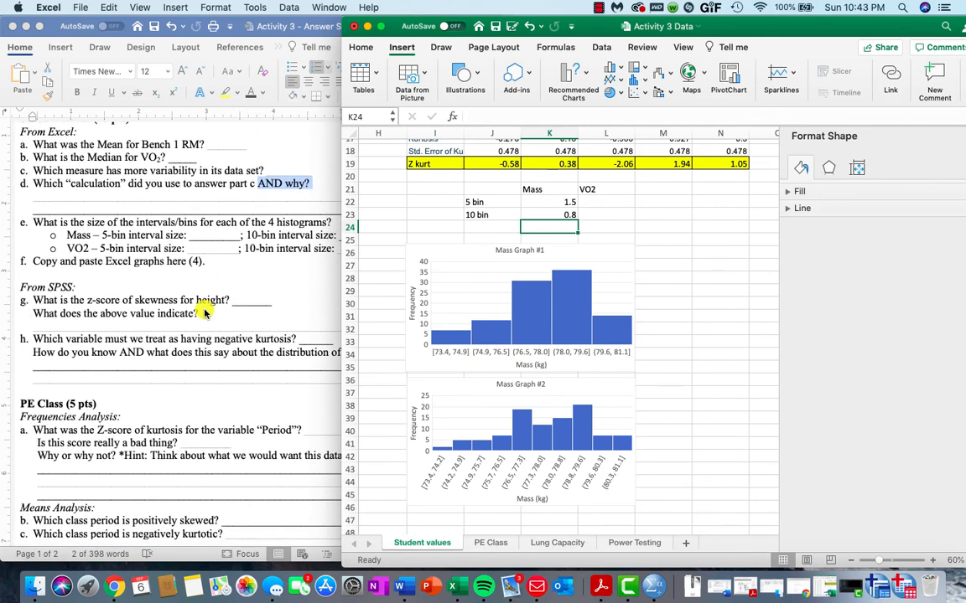
scroll(203, 311, down, 2)
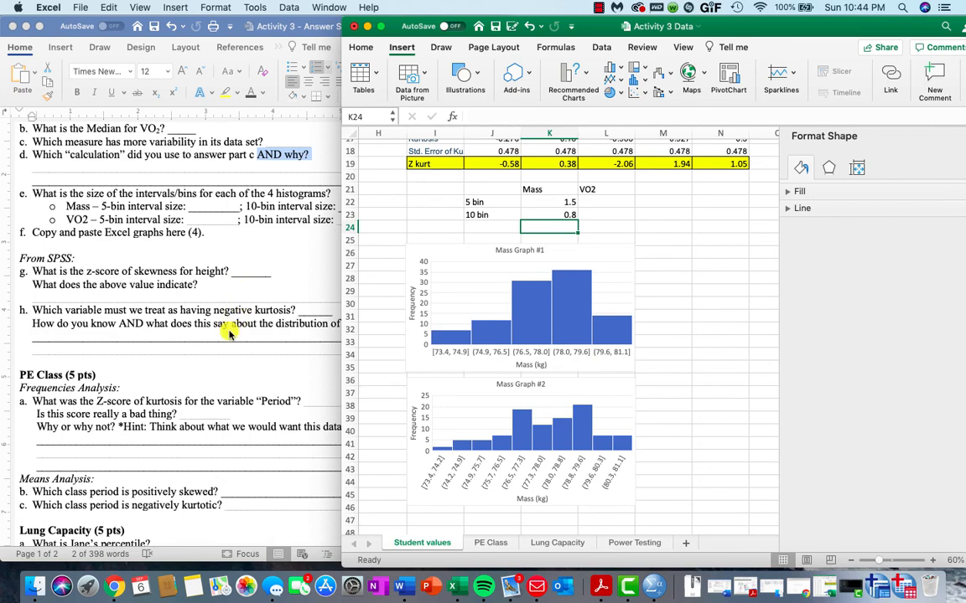
scroll(230, 332, right, 2)
scroll(229, 332, down, 1)
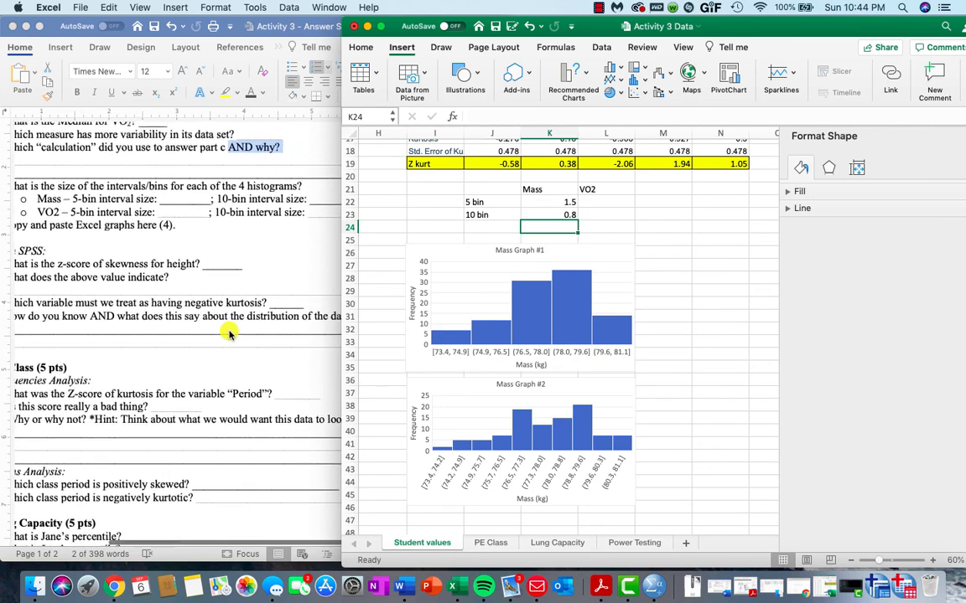
scroll(229, 333, up, 1)
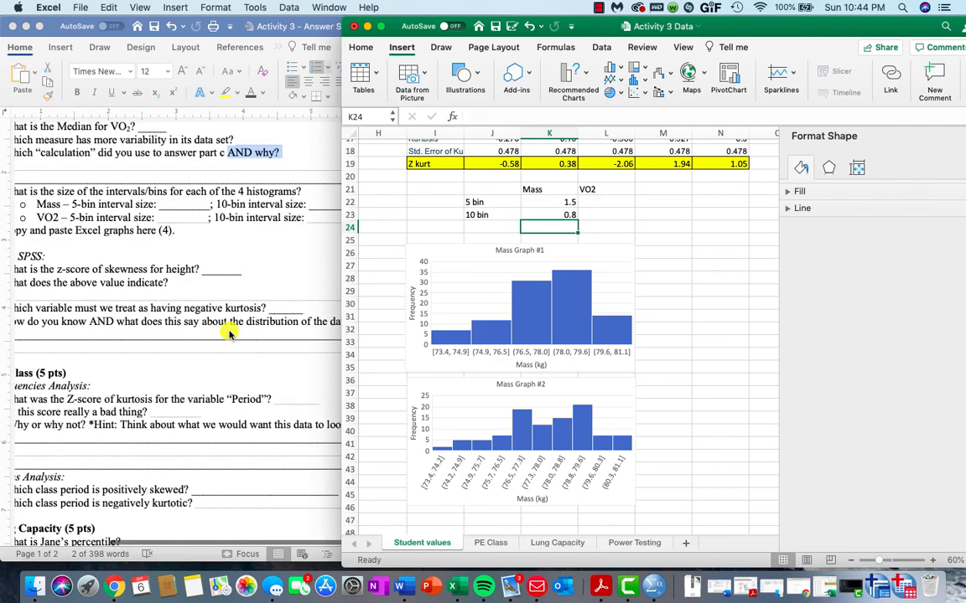
scroll(230, 333, up, 1)
scroll(229, 333, right, 1)
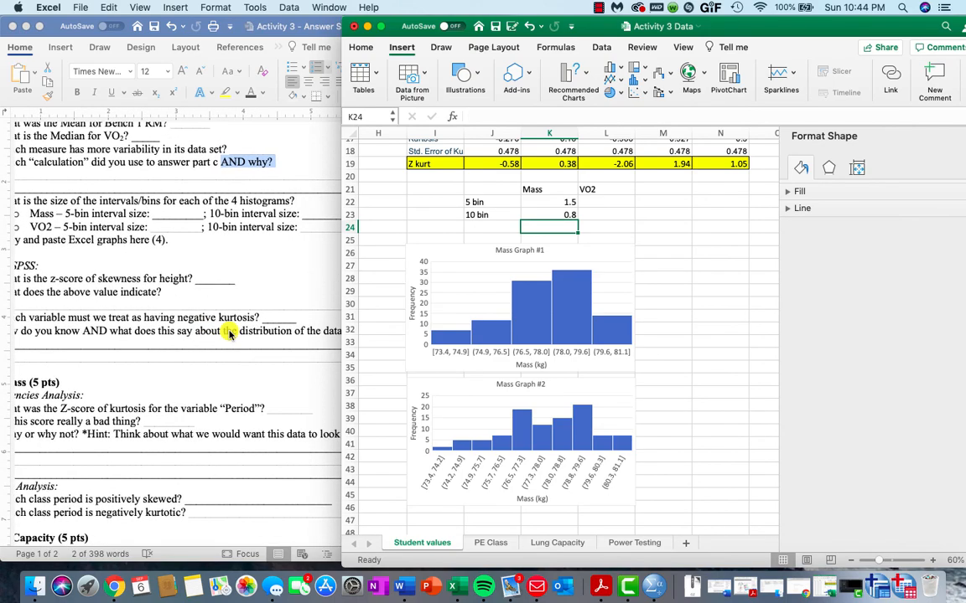
click(229, 333)
scroll(254, 328, left, 3)
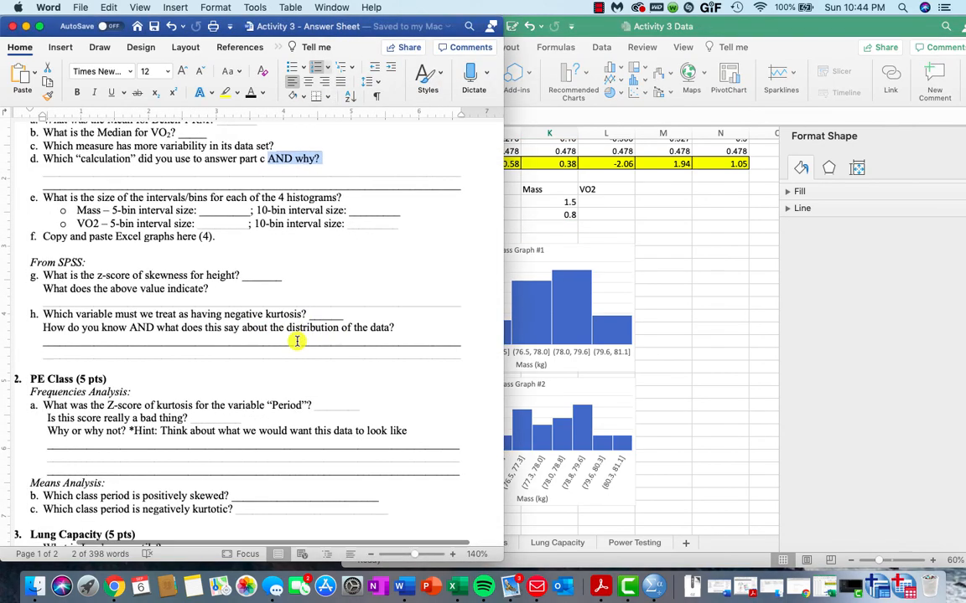
scroll(296, 341, left, 2)
scroll(296, 341, down, 3)
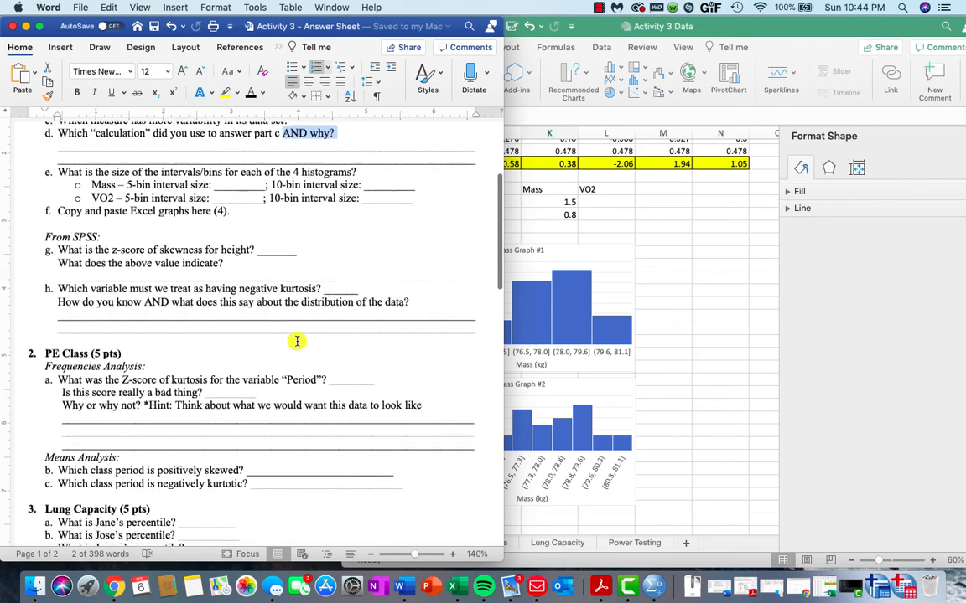
scroll(297, 341, down, 10)
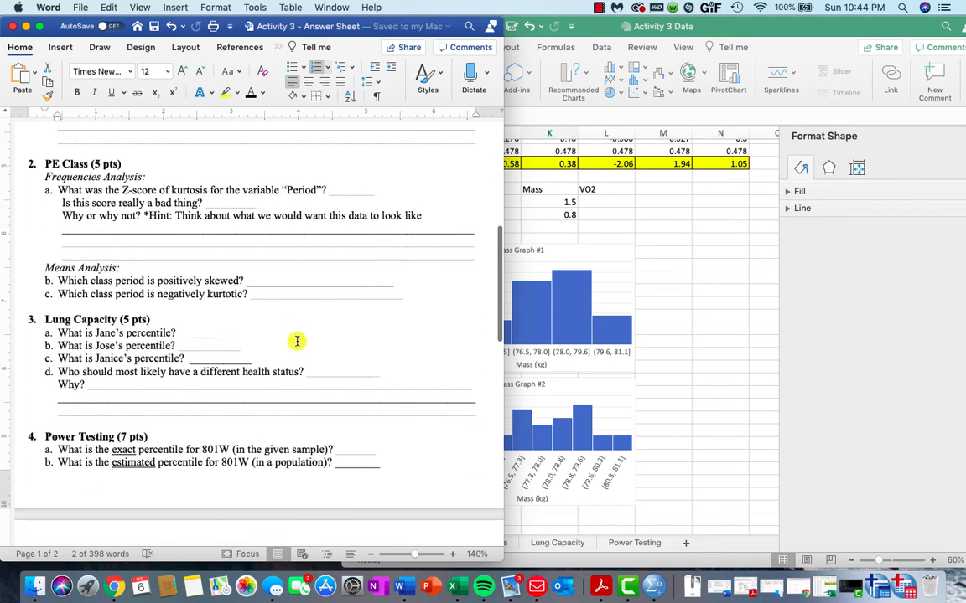
scroll(297, 341, down, 2)
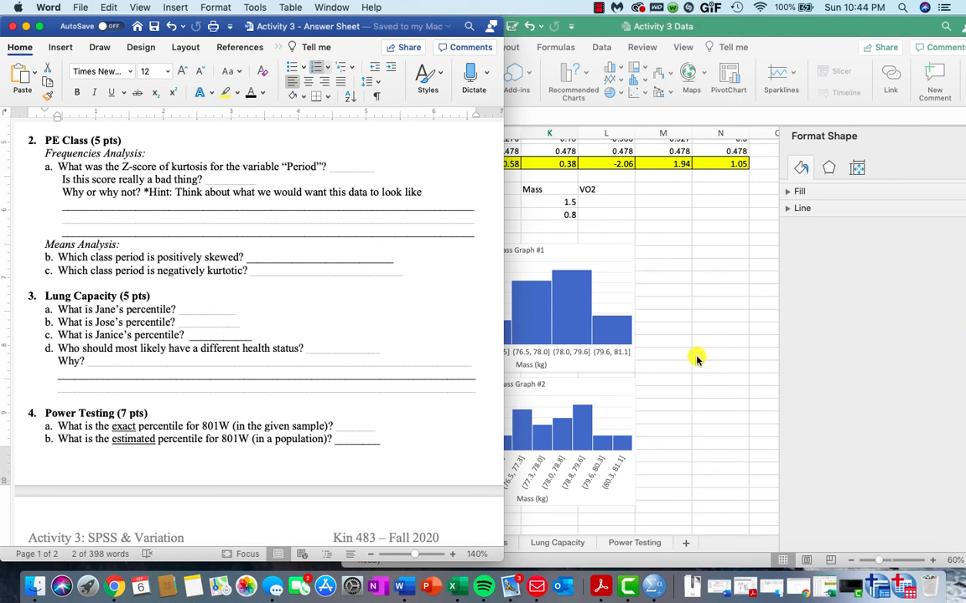
- Switch to the Activity 3 - Instructions document and read the PE Class section's SPSS procedures
right_click(402, 590)
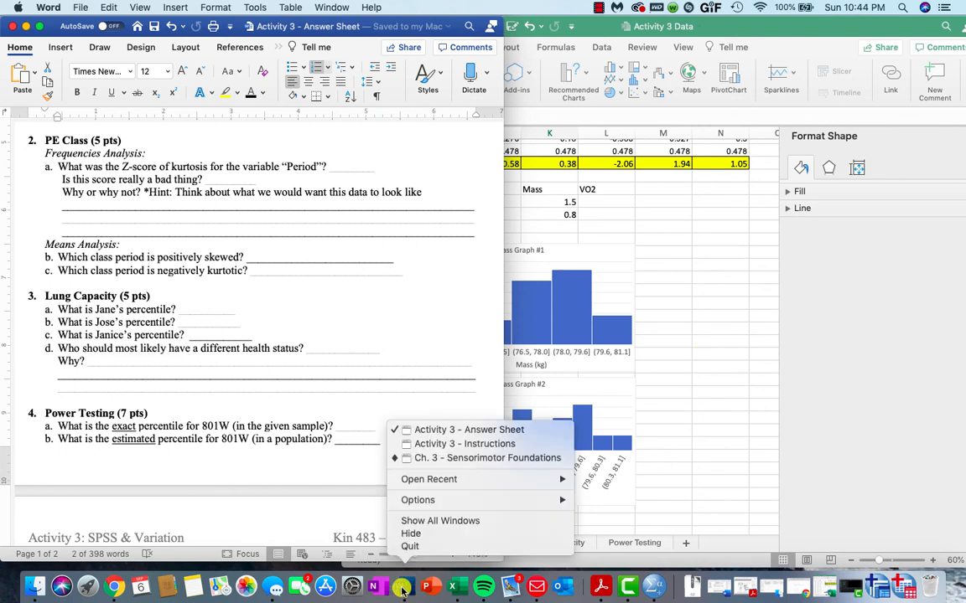
click(447, 447)
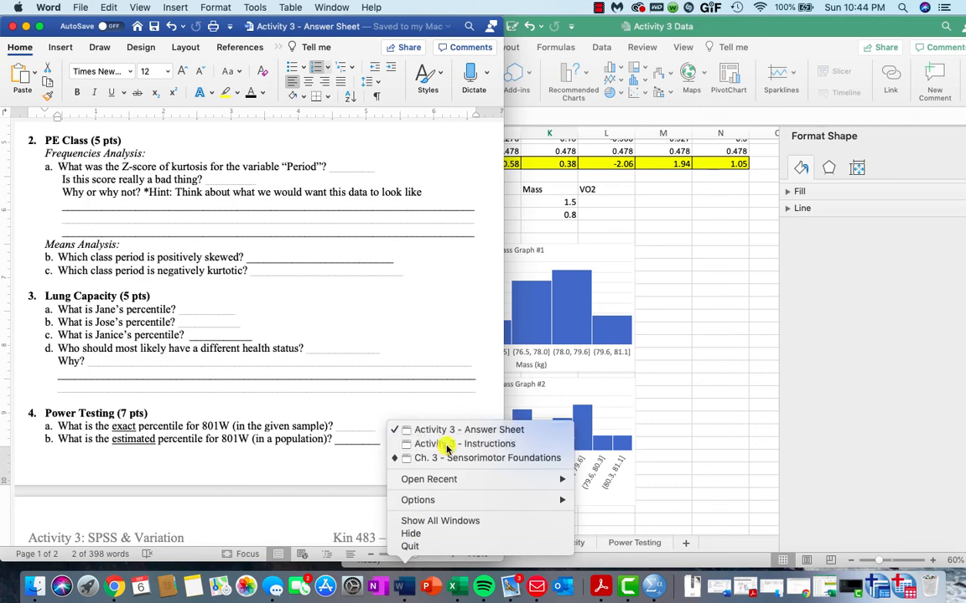
scroll(277, 415, down, 5)
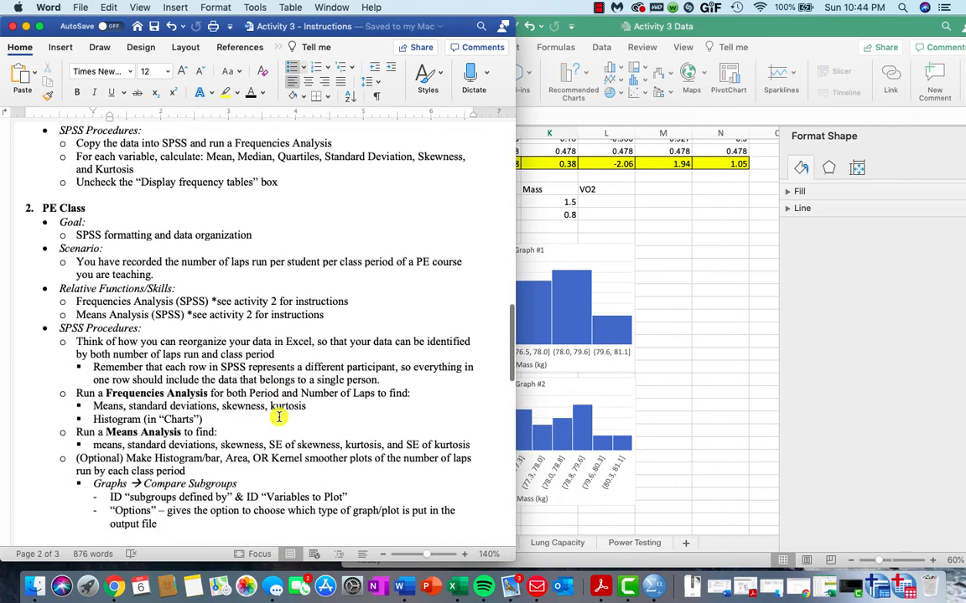
scroll(279, 417, down, 2)
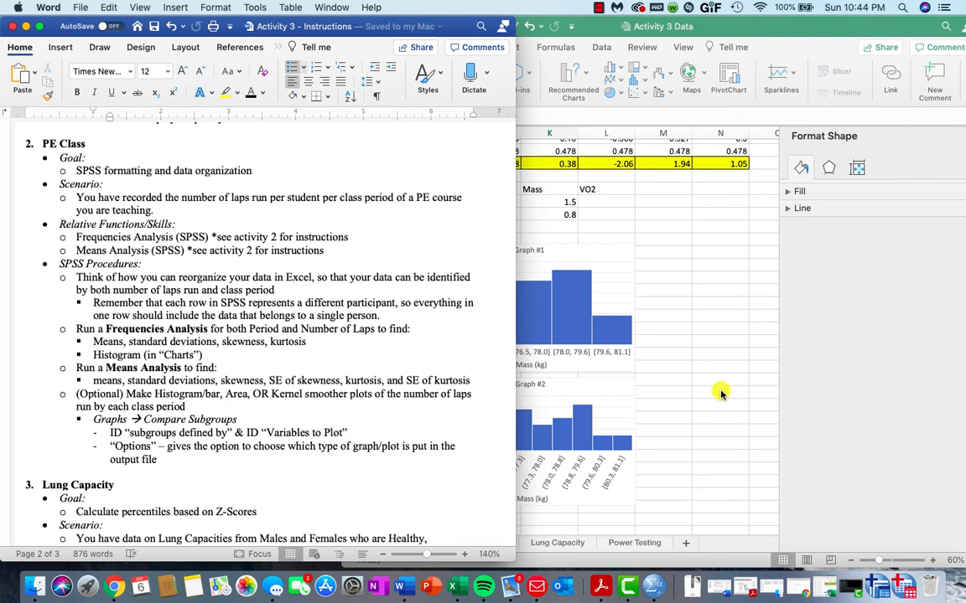
- Switch to the Activity 3 Data workbook in Excel and show the PE Class worksheet at 50% zoom with the Format Shape pane closed
click(662, 377)
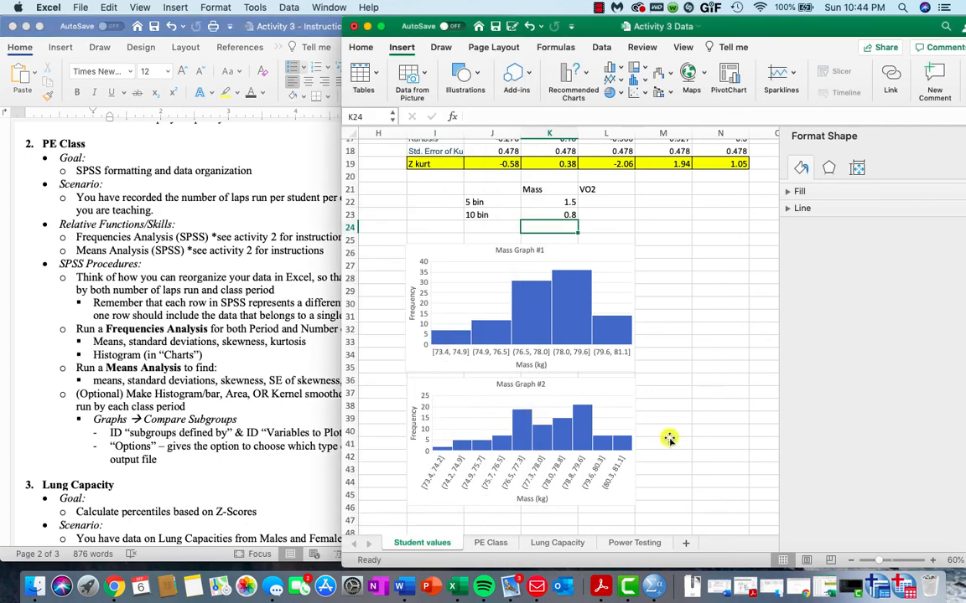
click(494, 543)
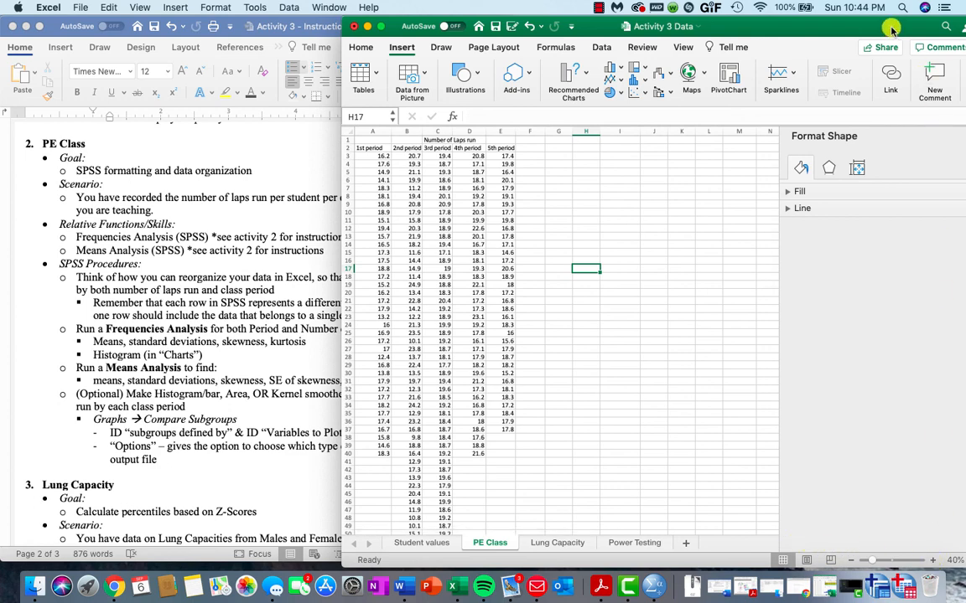
drag(892, 30, 877, 31)
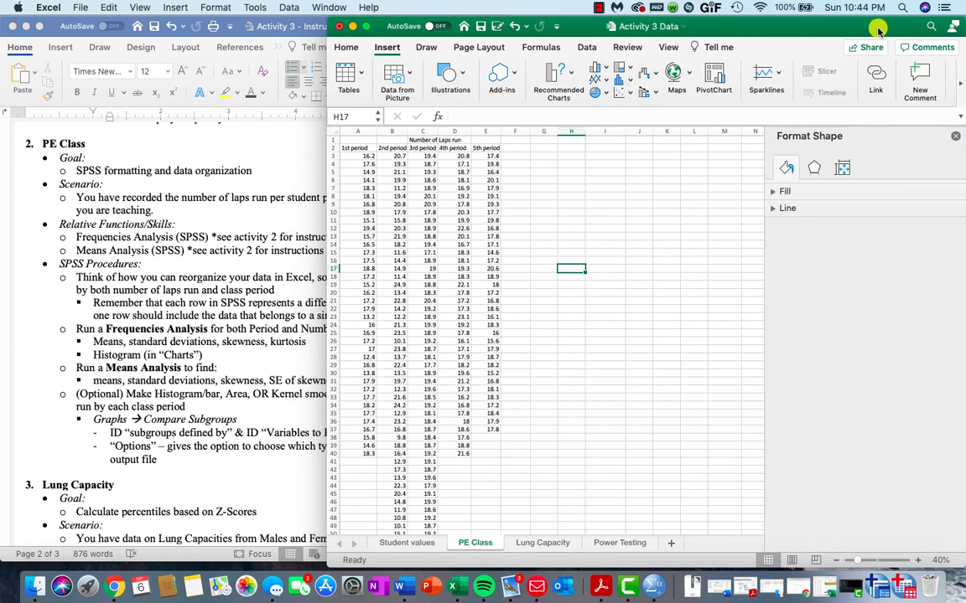
click(954, 136)
click(917, 559)
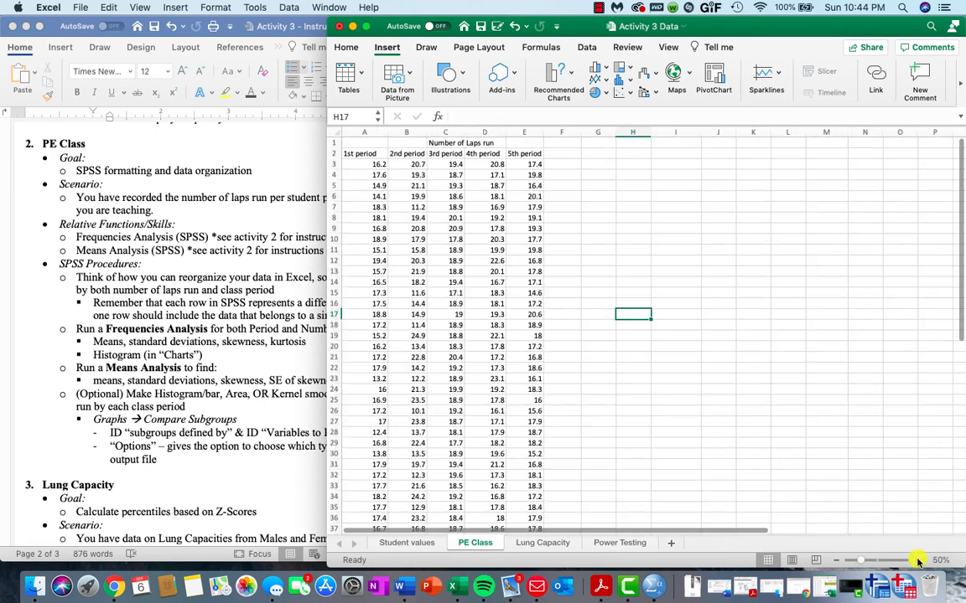
- Enlarge the PE Class worksheet to 60% zoom and reread the PE Class procedures in the Activity 3 - Instructions document
click(917, 560)
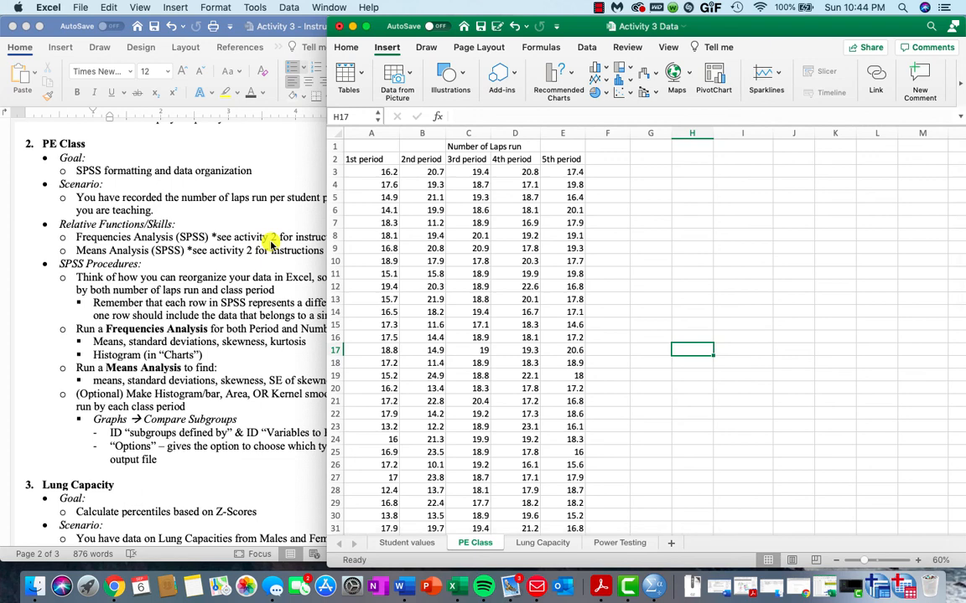
click(244, 238)
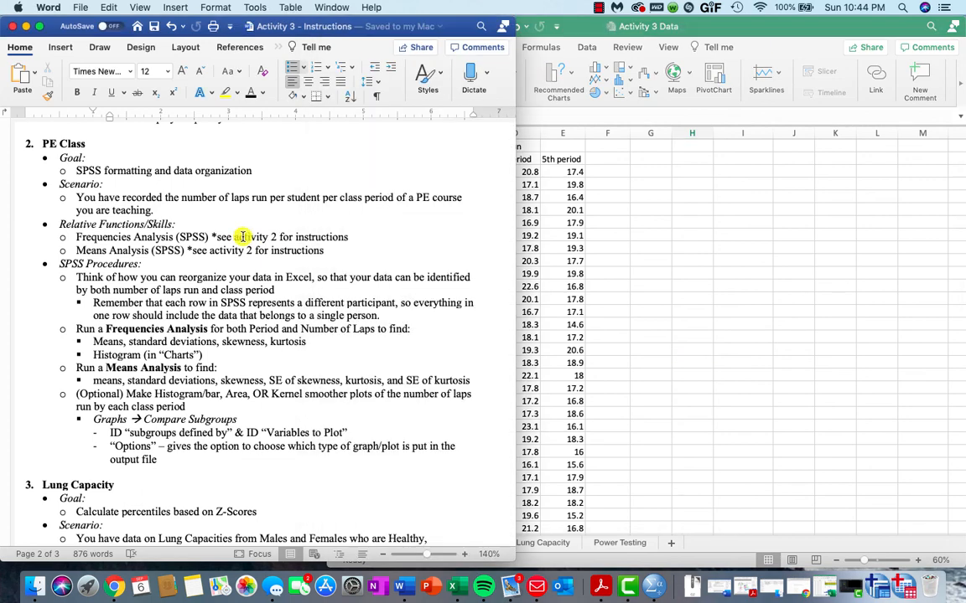
scroll(243, 237, up, 2)
scroll(243, 237, down, 2)
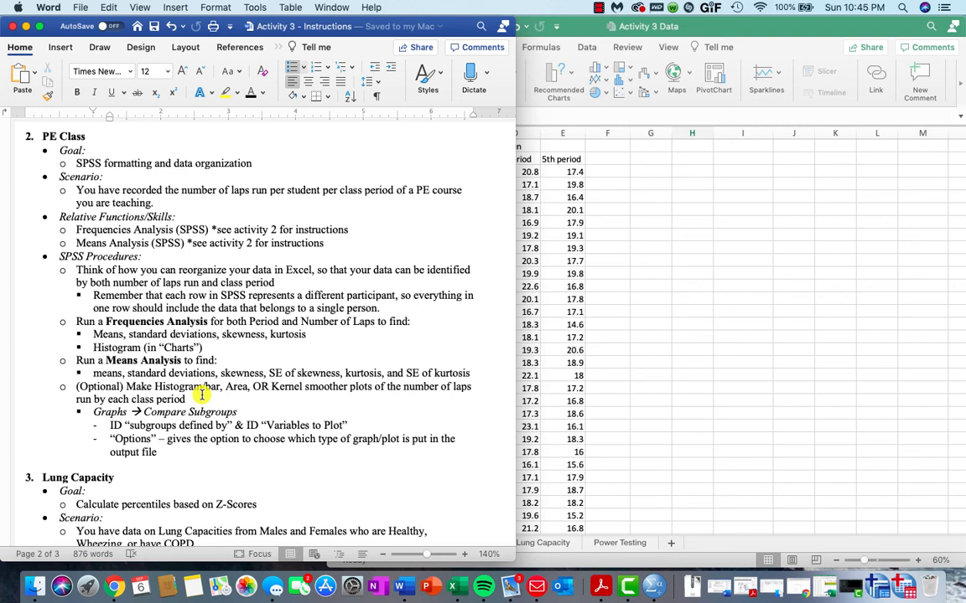
- Switch back to the Activity 3 Data workbook and insert an empty column before the 1st period data
click(625, 285)
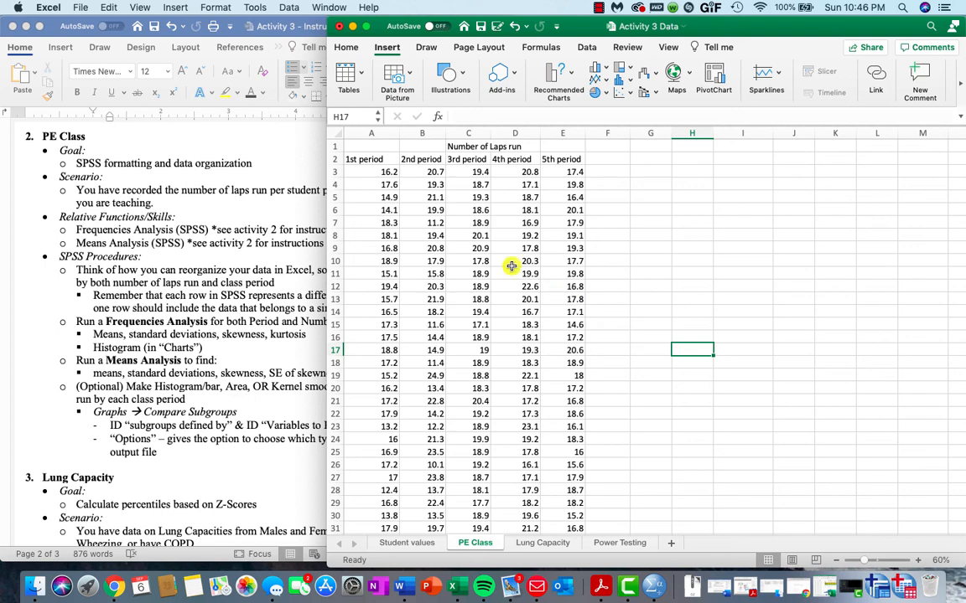
click(336, 173)
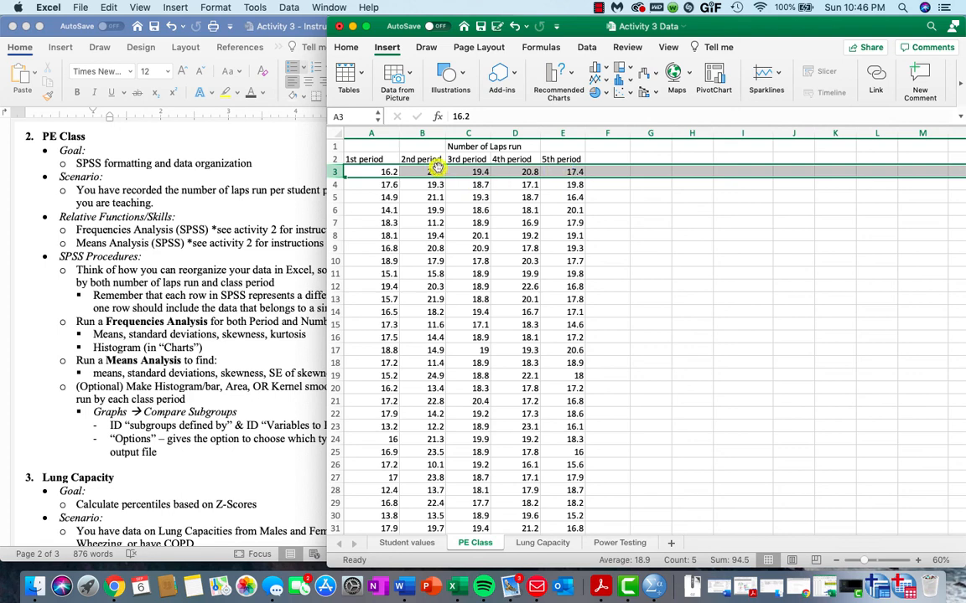
click(379, 135)
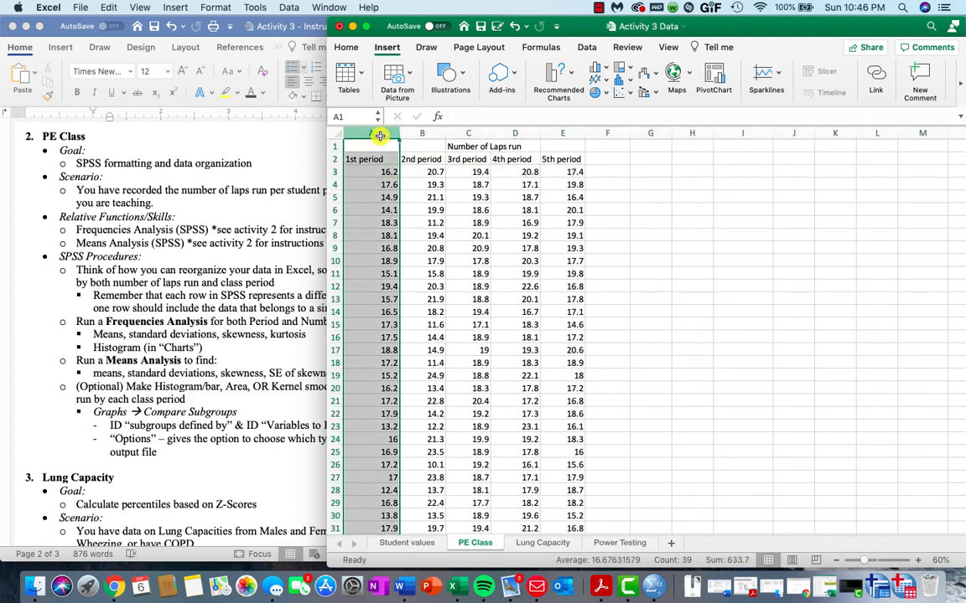
right_click(372, 189)
key(Escape)
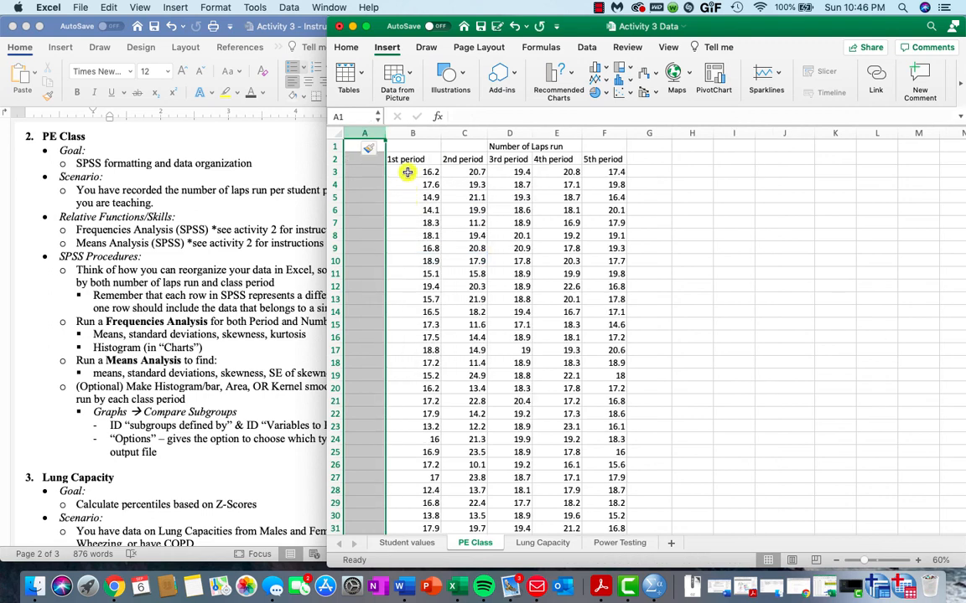
- Fill the new column before 1st period with the code 1 from row 3 through row 40
click(369, 168)
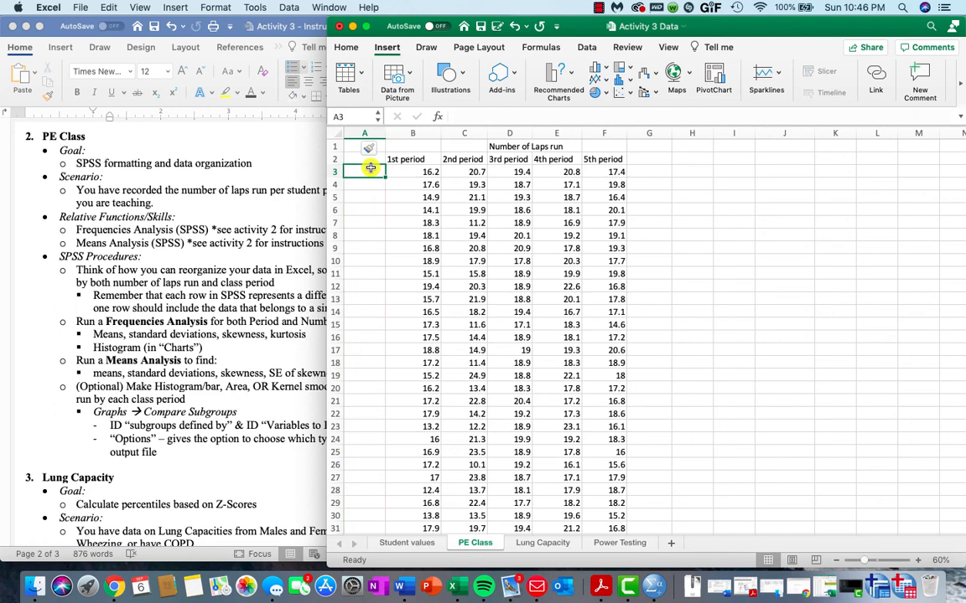
text(1)
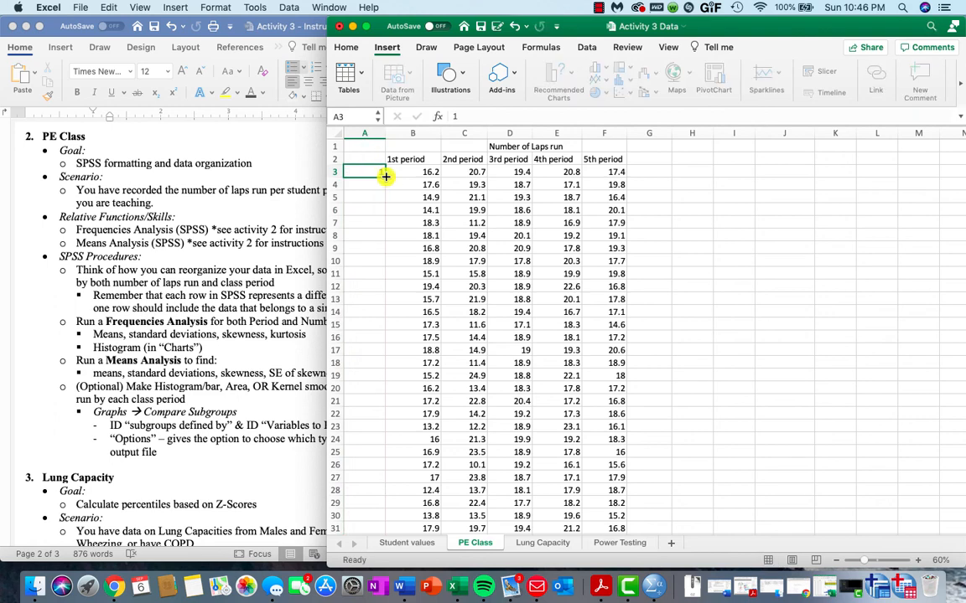
double_click(385, 177)
scroll(392, 289, down, 8)
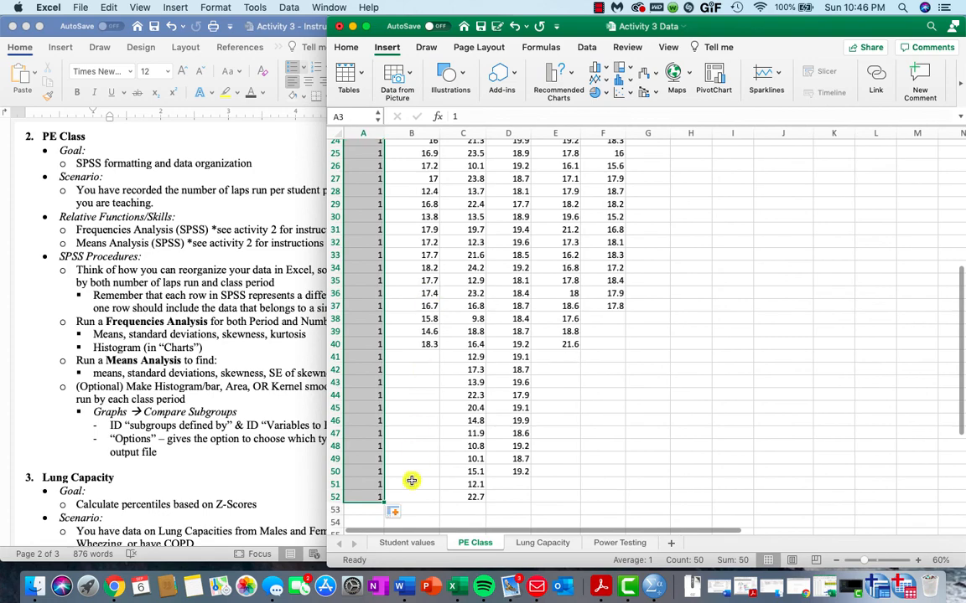
drag(383, 506, 383, 346)
scroll(487, 395, up, 8)
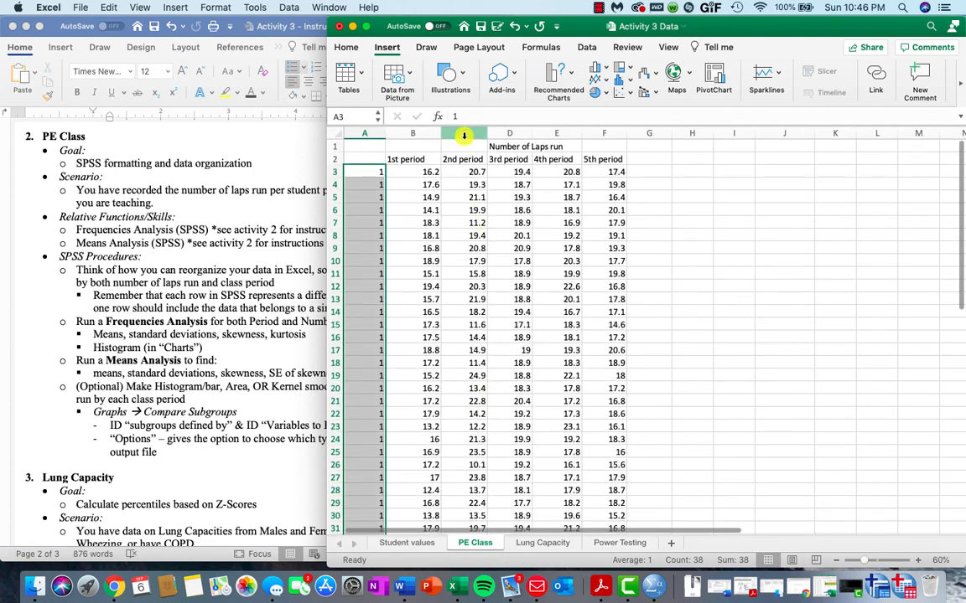
- Insert a column before 2nd period and fill it with the code 2 from row 3 through row 52
click(463, 135)
right_click(463, 135)
click(472, 181)
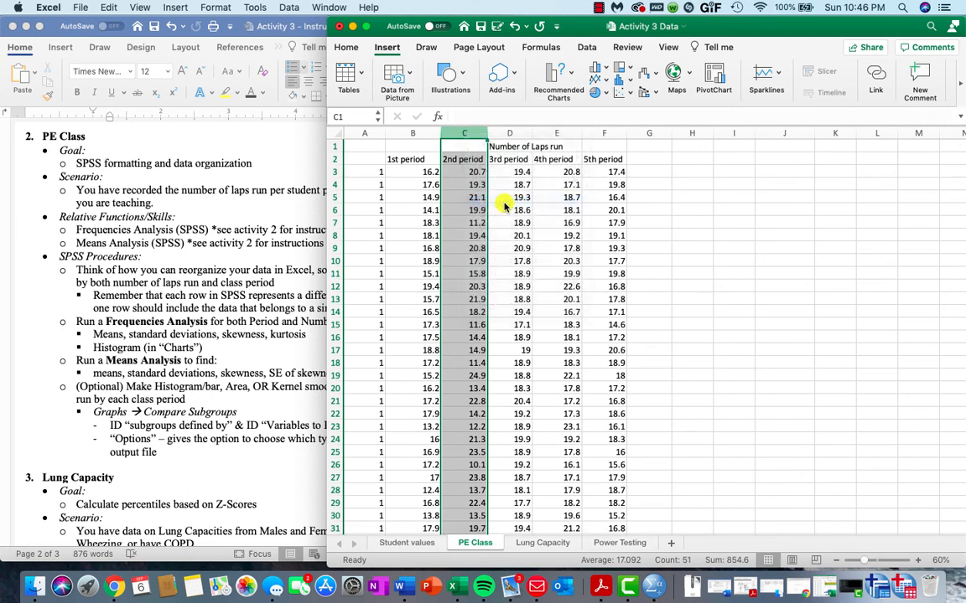
click(470, 171)
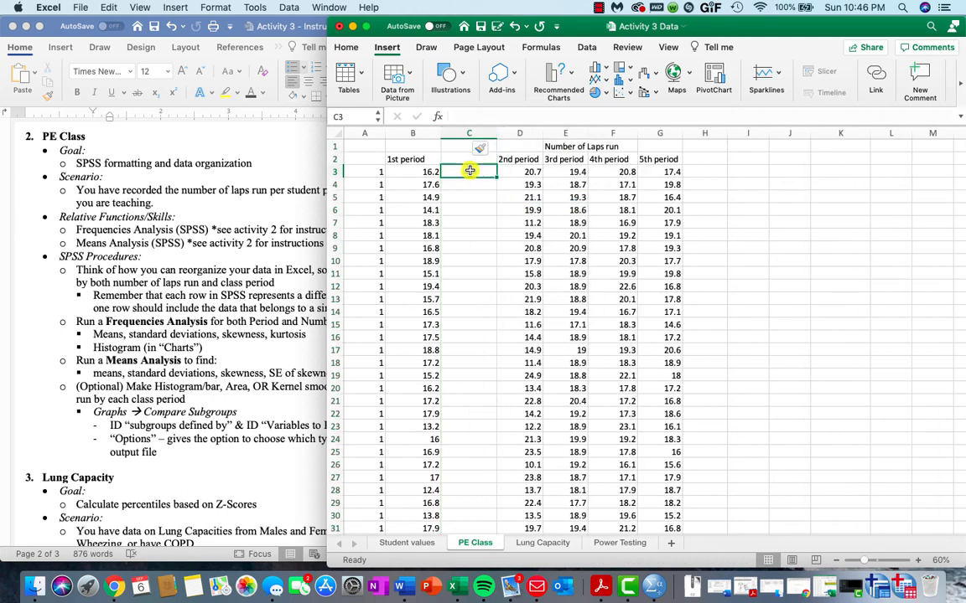
text(2)
double_click(497, 177)
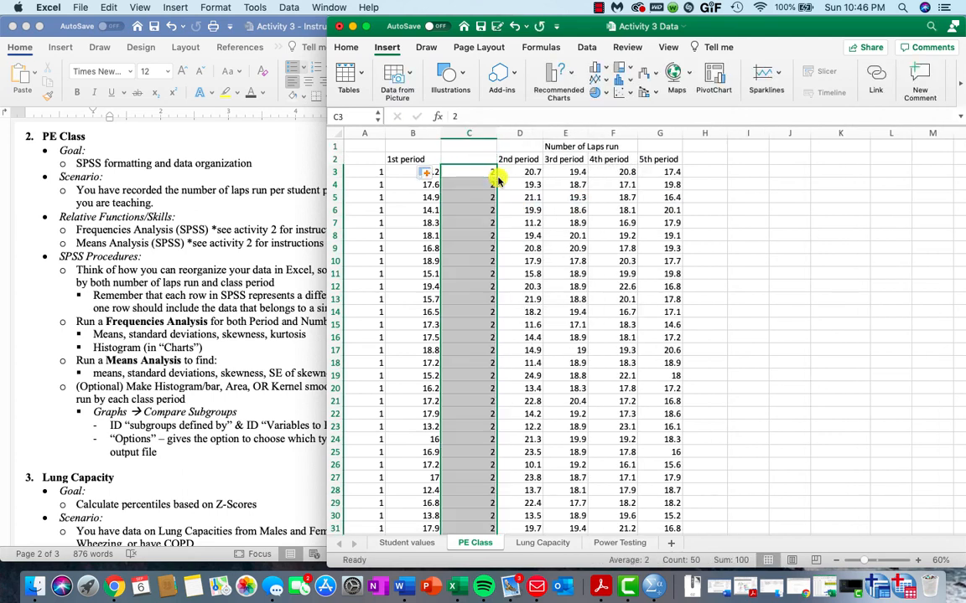
scroll(498, 181, down, 5)
scroll(497, 183, up, 5)
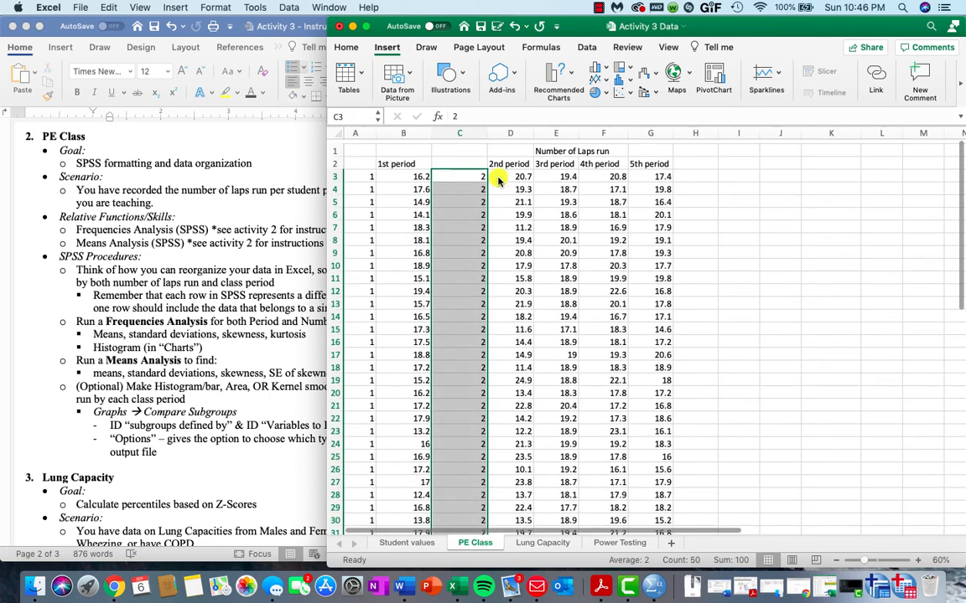
- Insert a column before 3rd period and fill it with the code 3 from row 3 through row 50
click(557, 128)
right_click(557, 127)
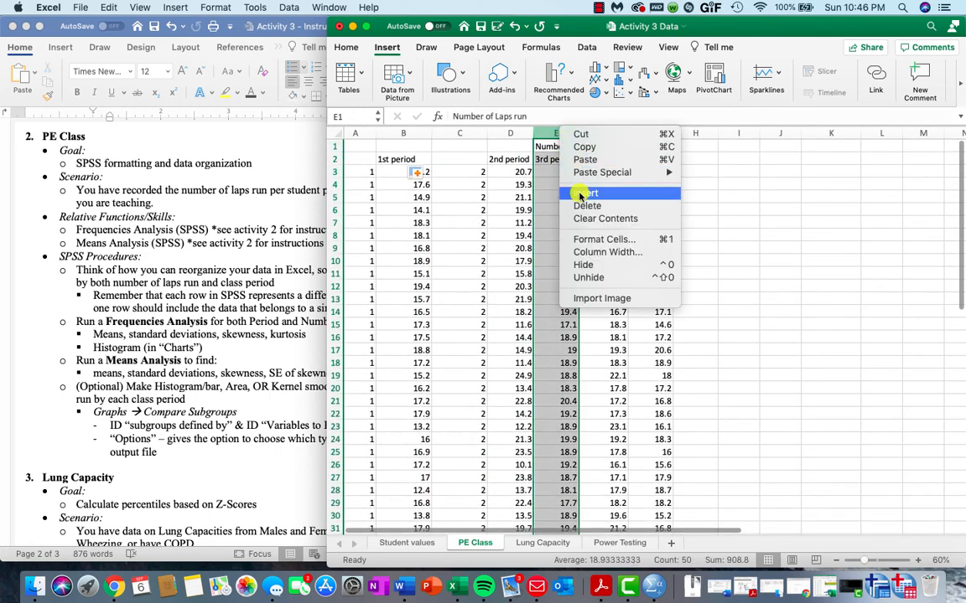
click(578, 194)
click(553, 171)
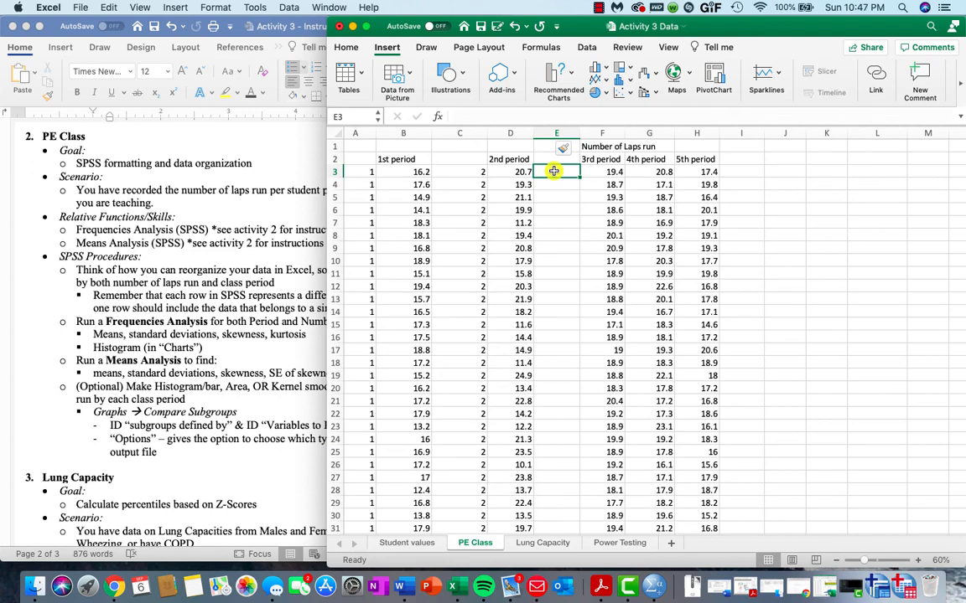
double_click(579, 178)
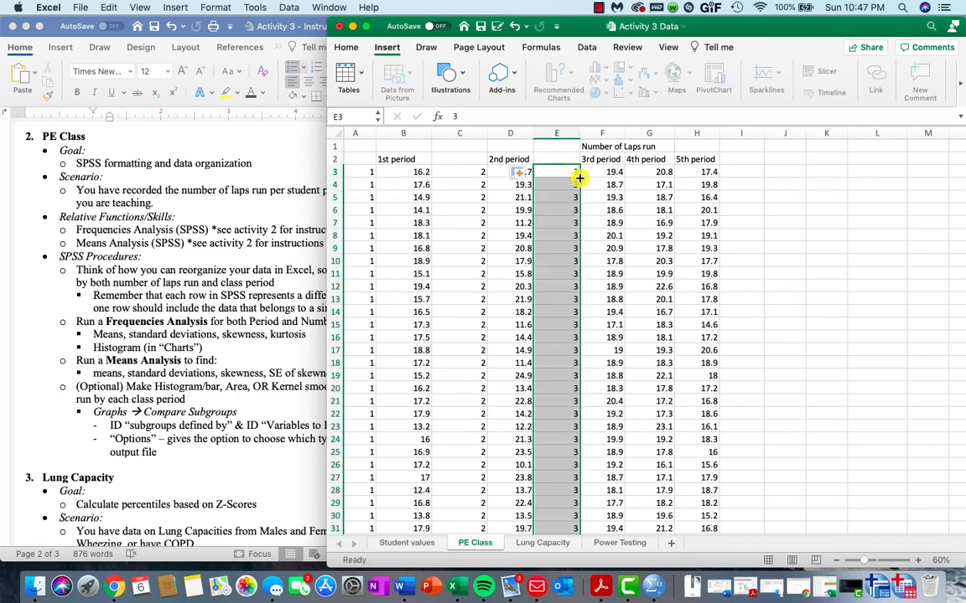
scroll(578, 179, down, 10)
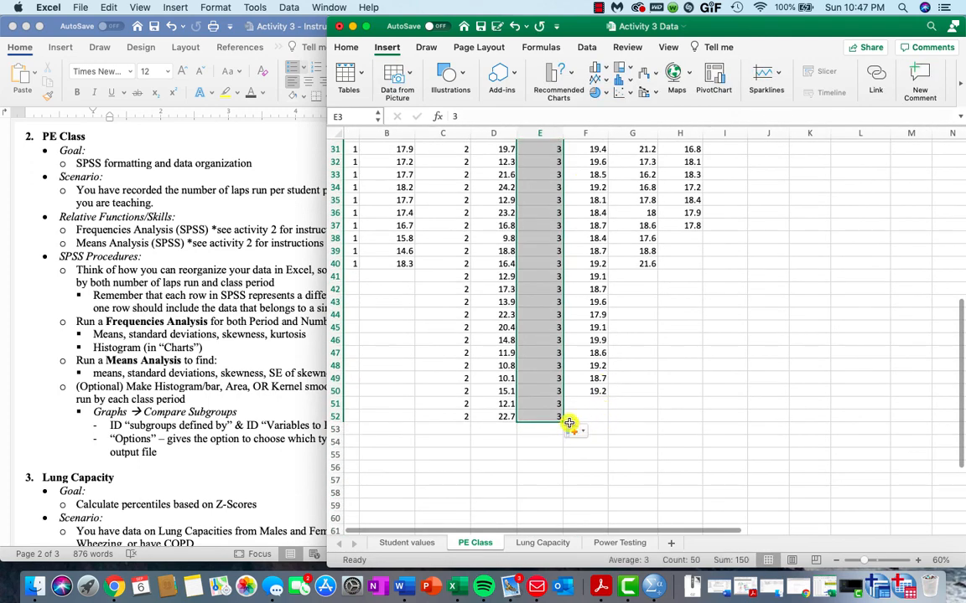
drag(564, 420, 565, 396)
scroll(599, 377, up, 10)
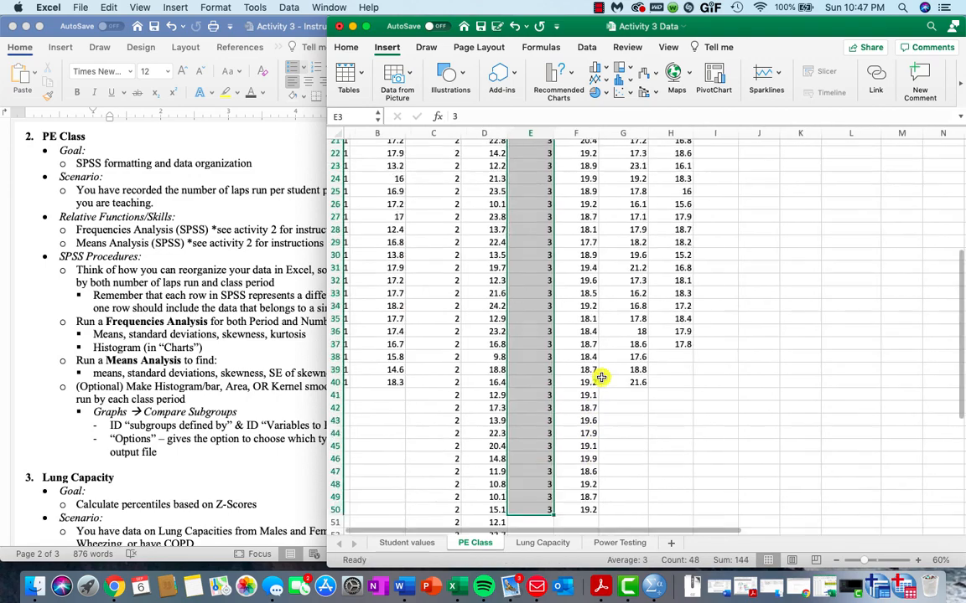
- Insert a column before 4th period and fill it with the code 4 from row 3 through row 40
click(619, 134)
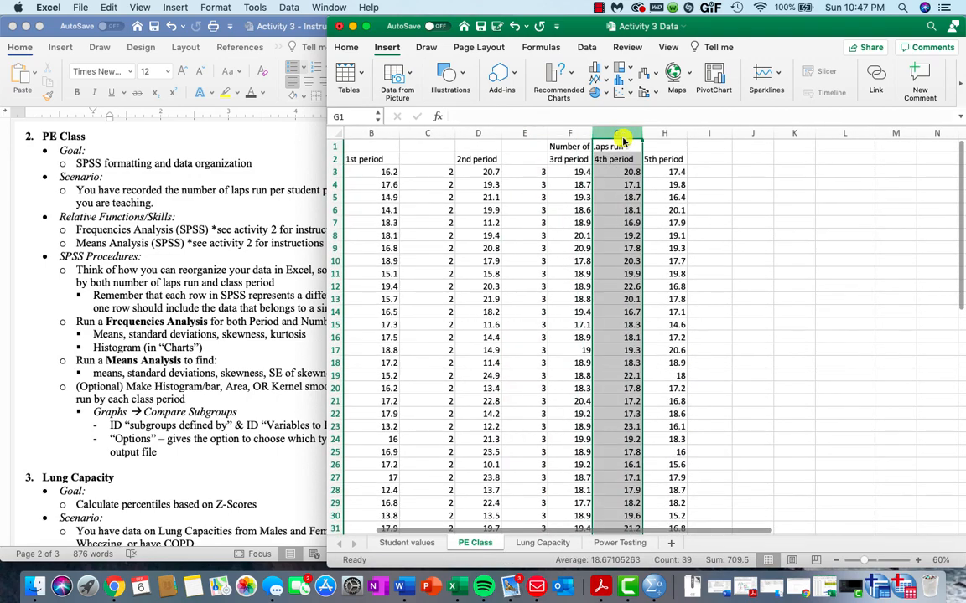
right_click(627, 136)
click(649, 202)
click(613, 172)
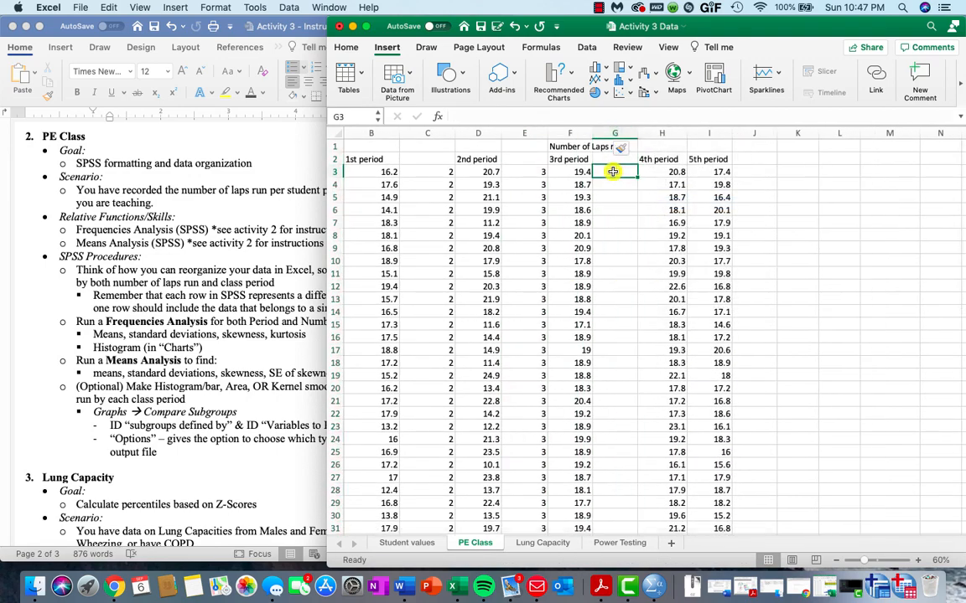
drag(638, 179, 641, 454)
scroll(668, 379, up, 10)
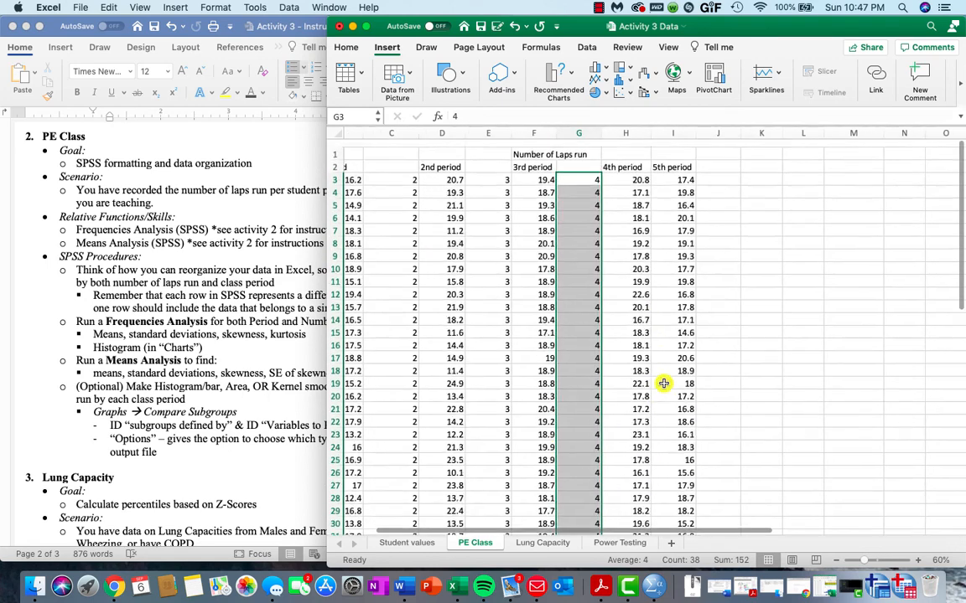
- Insert a column before 5th period and fill it with the code 5 from row 3 through row 37
click(672, 135)
right_click(673, 134)
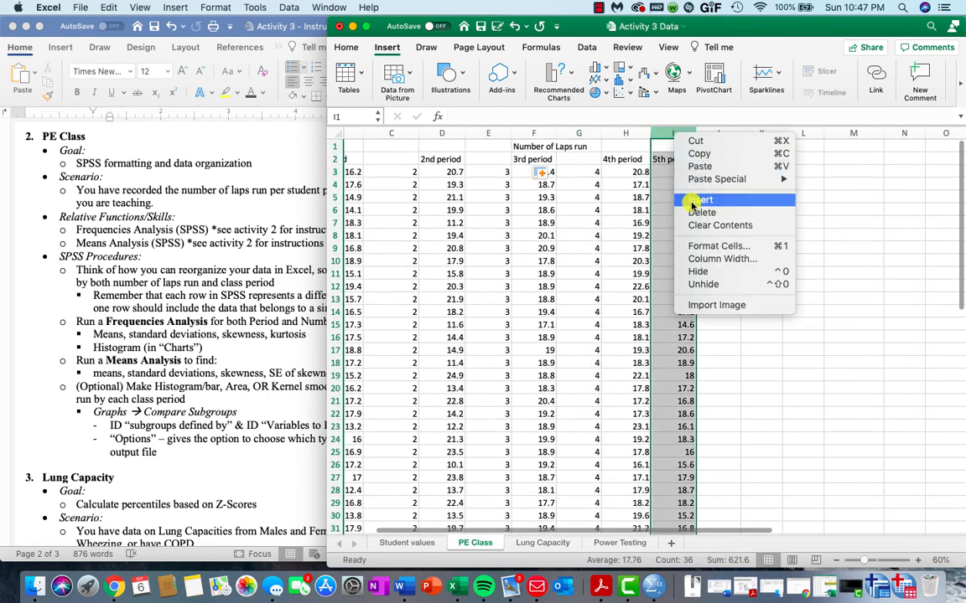
click(703, 199)
click(669, 171)
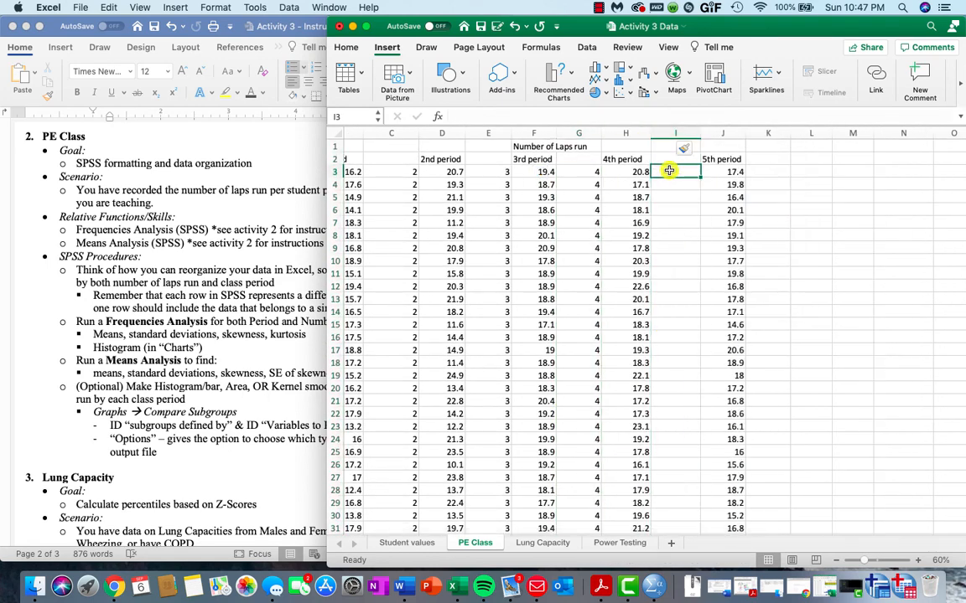
text(5)
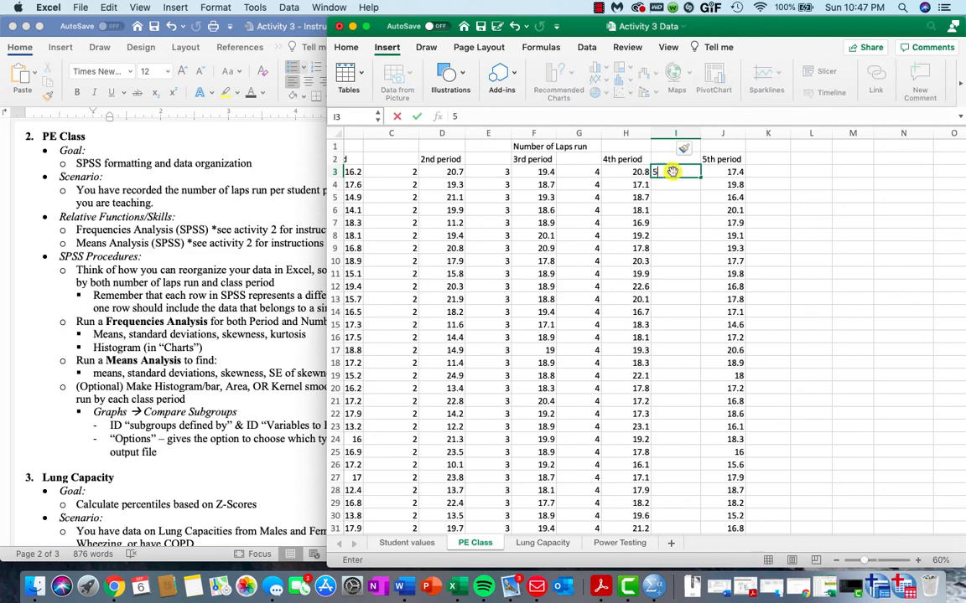
drag(706, 178, 698, 484)
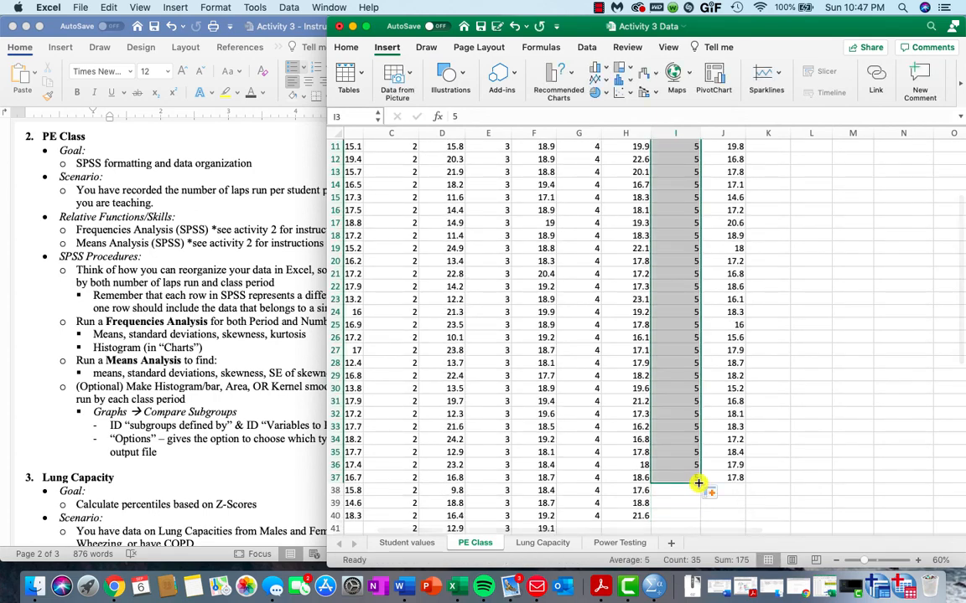
scroll(675, 265, up, 5)
scroll(675, 265, left, 2)
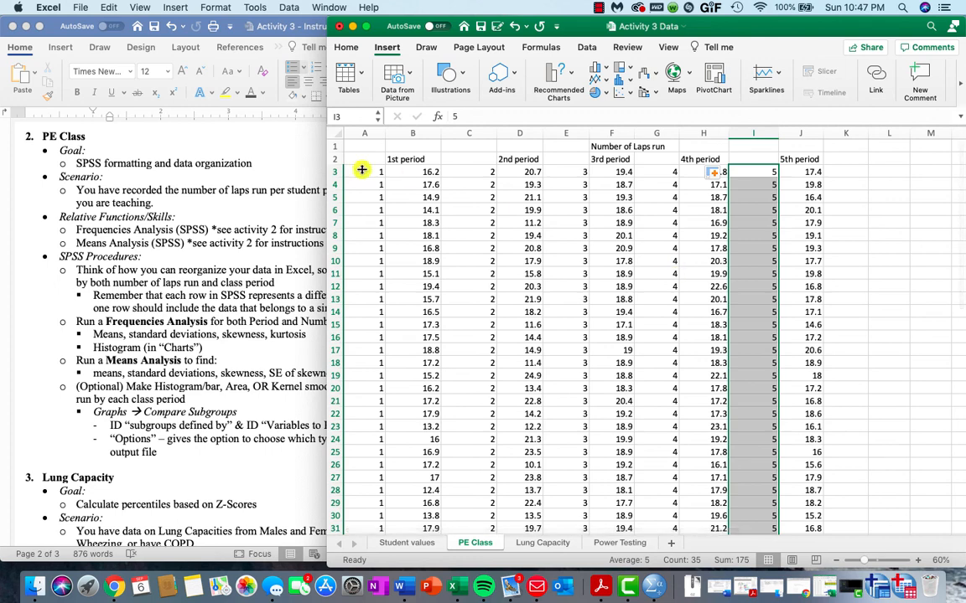
- Enter the column heading Period in cell M2, in the empty area beyond the 5th period data
click(329, 171)
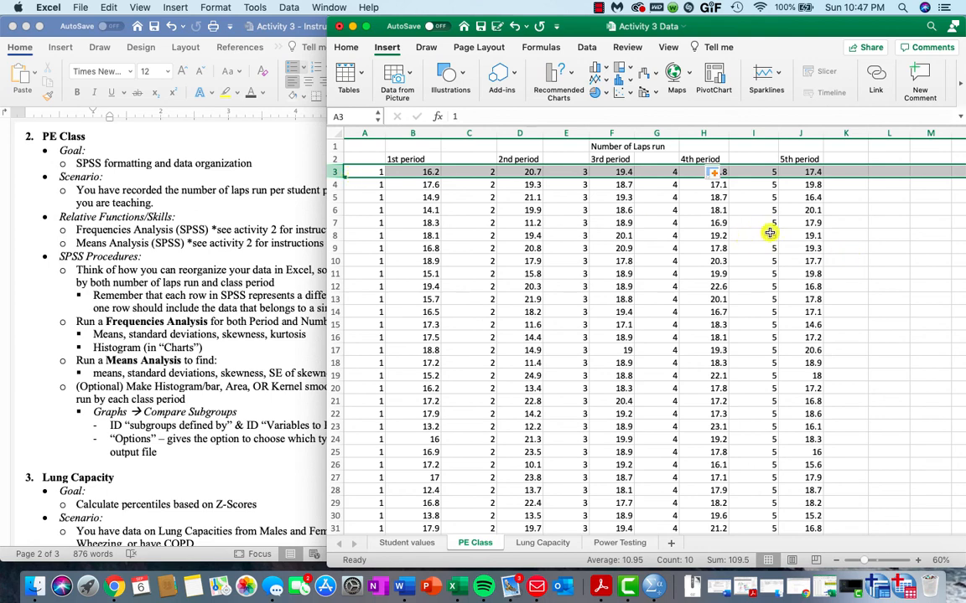
scroll(769, 232, right, 4)
click(695, 170)
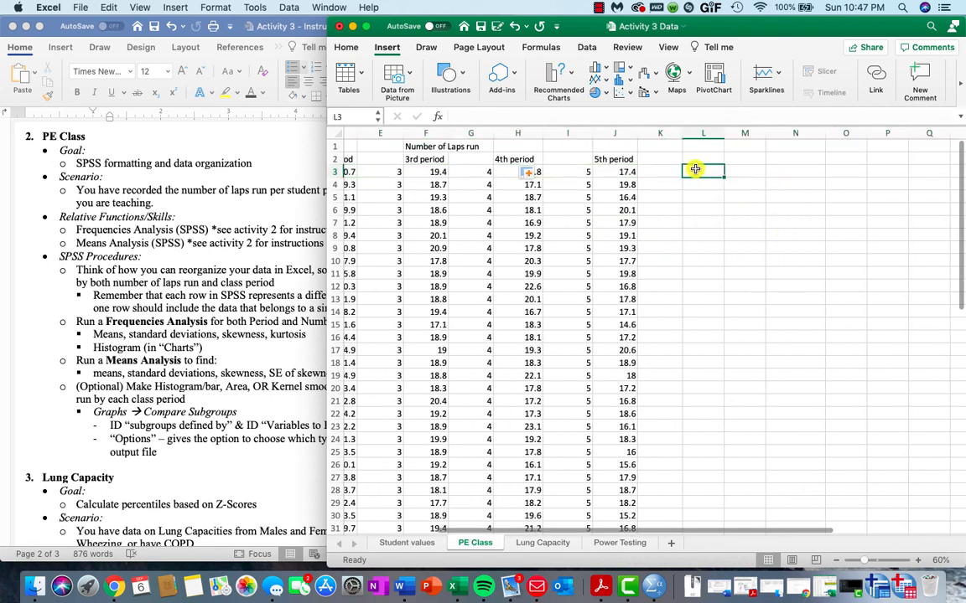
click(743, 160)
text(Num)
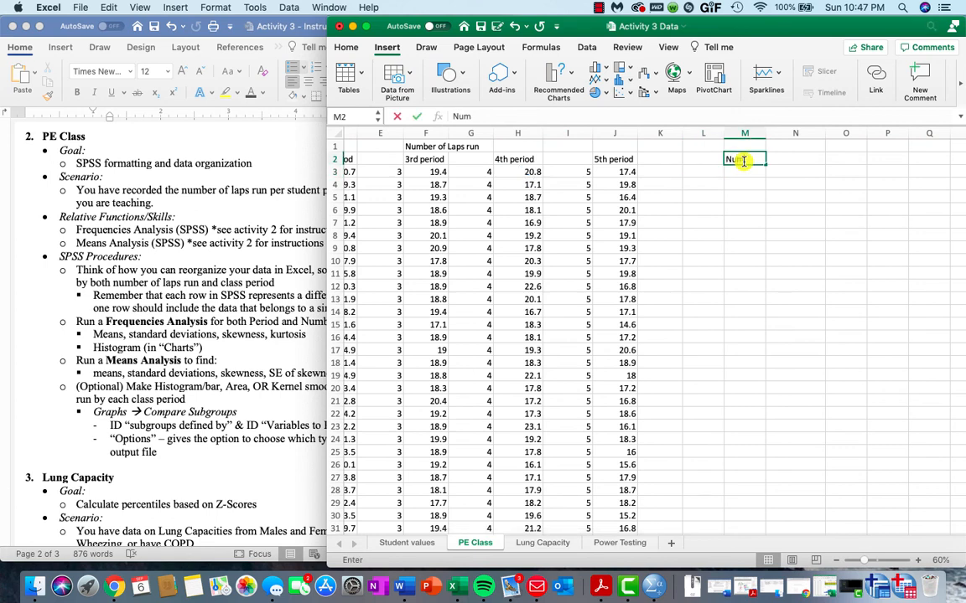
text(b)
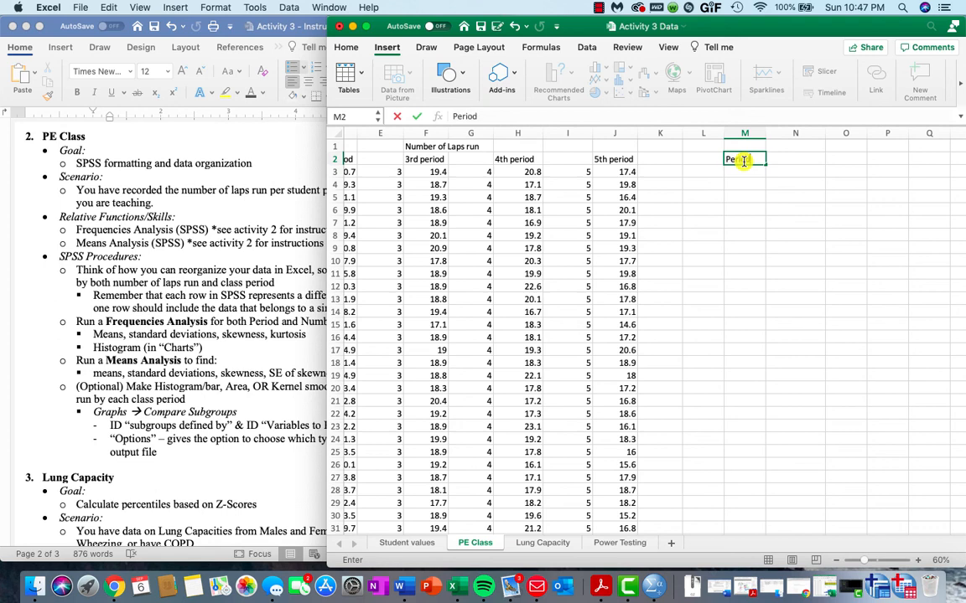
key(Return)
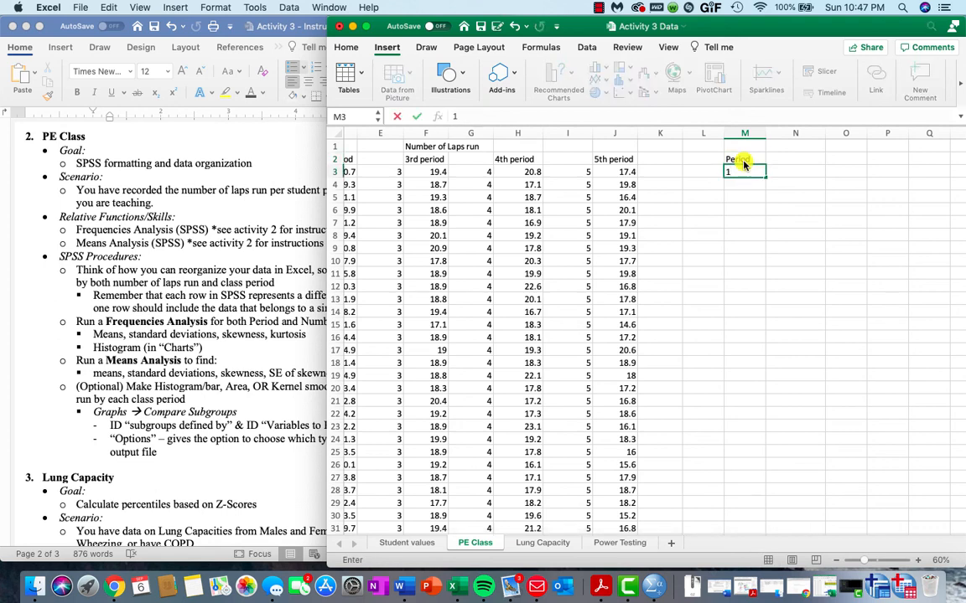
- List the numbers 1 to 5 under the Period heading in cells M3 to M7
key(Return)
text(2)
key(Return)
text(3)
key(Return)
text(4)
key(Return)
text(5)
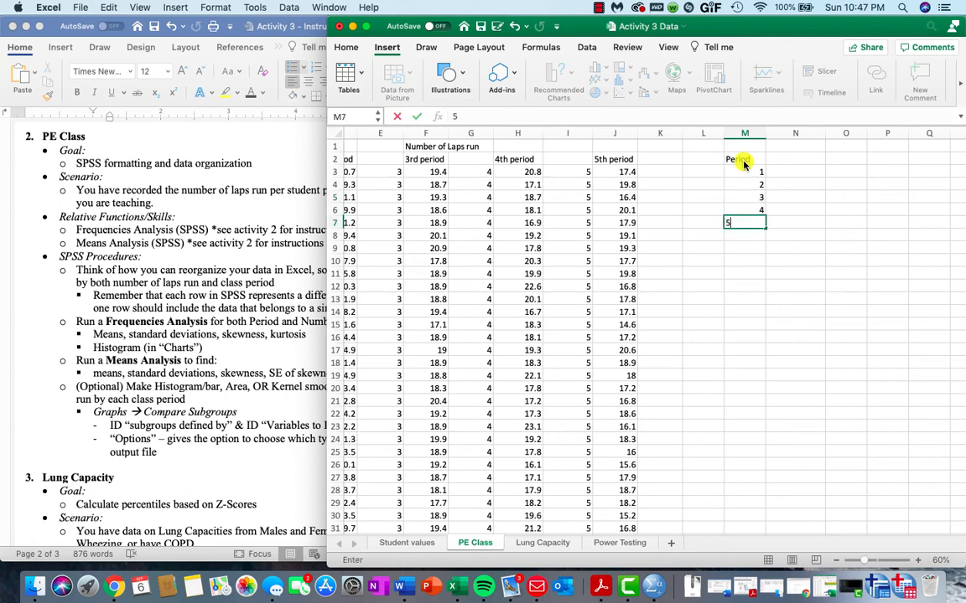
click(790, 169)
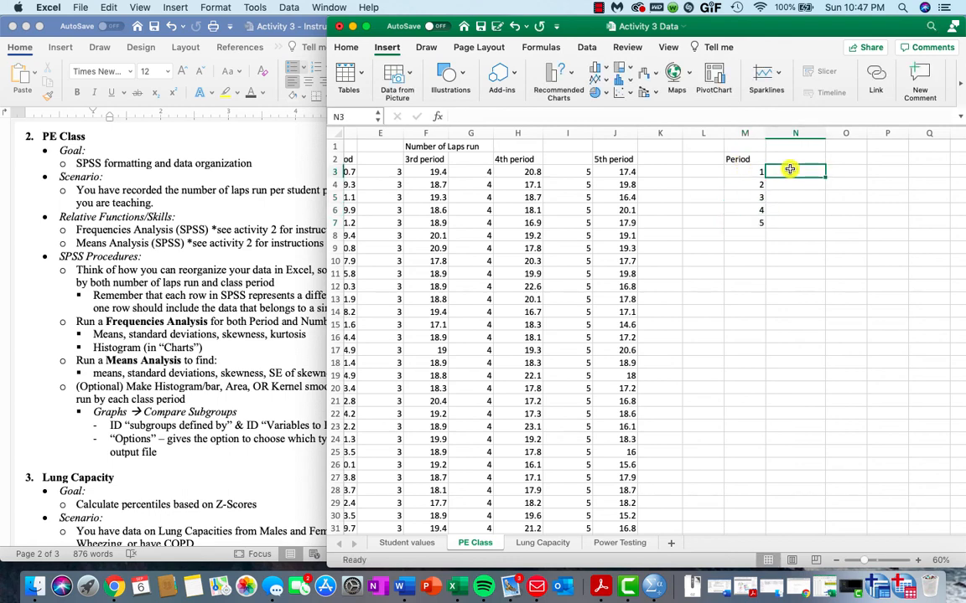
- Label the period codes 1 to 5 in cells N3 to N7 as 1st period, 2nd period, 3rd period, 4th period and 5th period
text(1st p)
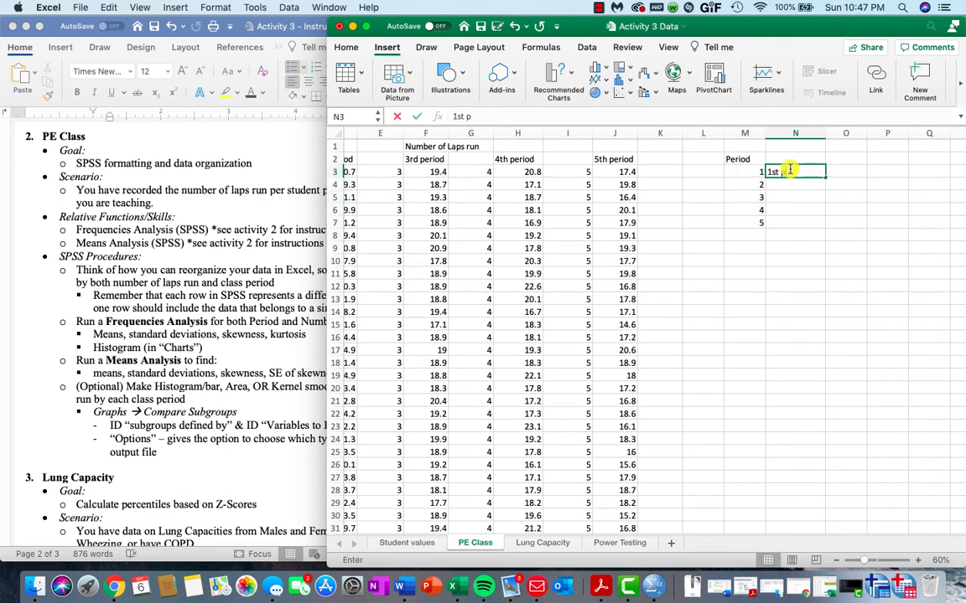
text(eriod)
key(Return)
text(2nd)
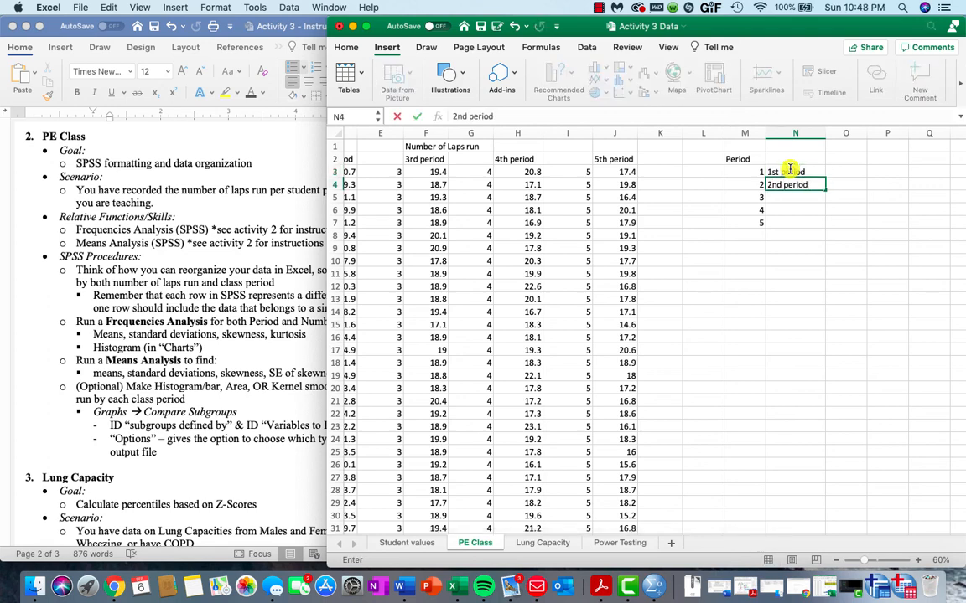
key(Return)
text(3rd peri)
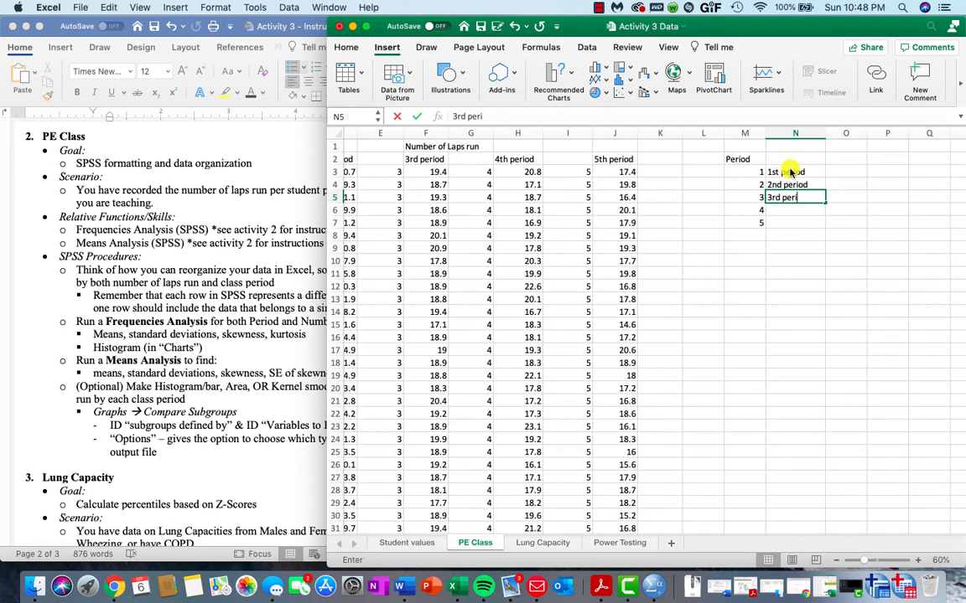
text(od)
key(Return)
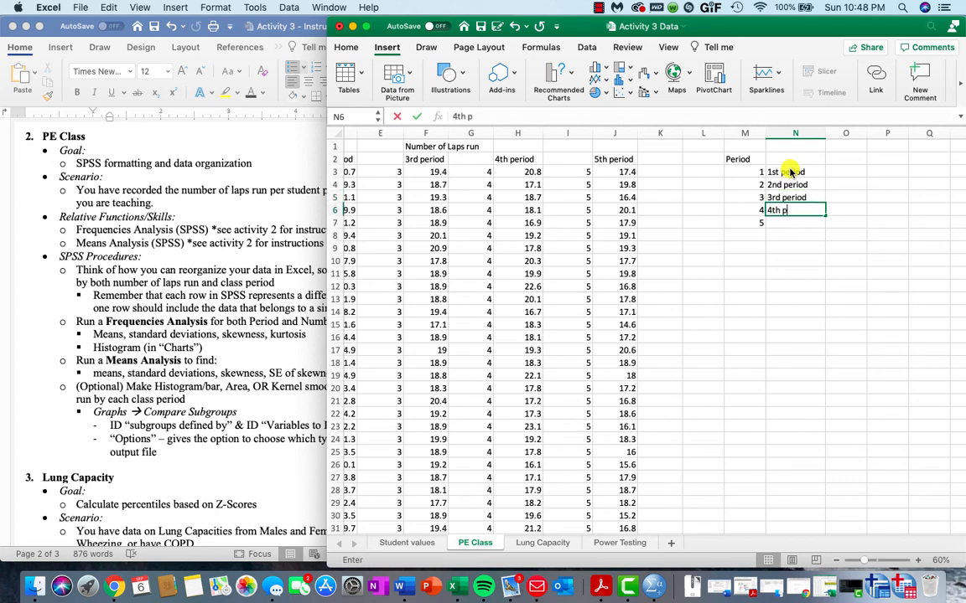
text(4th period)
key(Return)
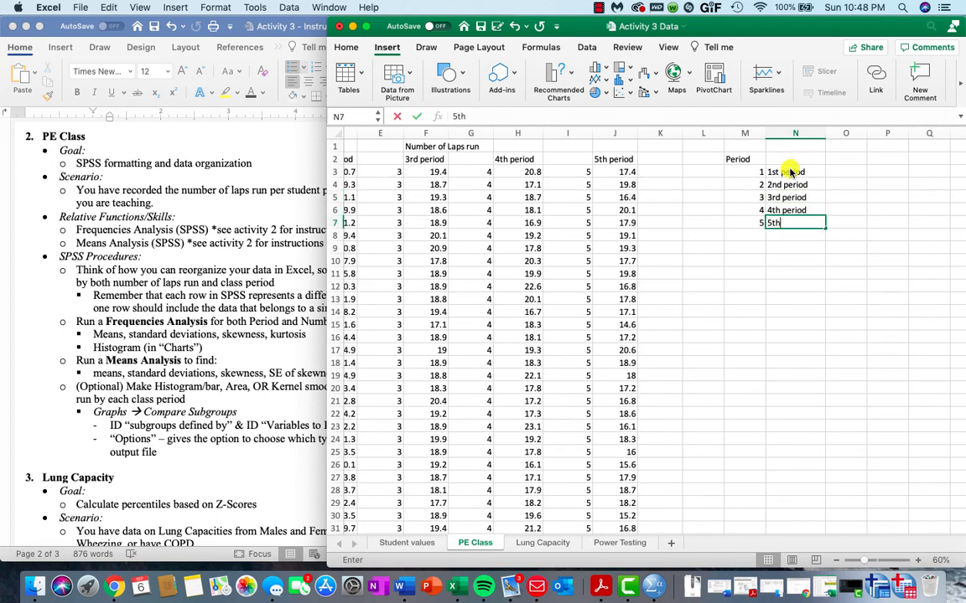
text(5th period)
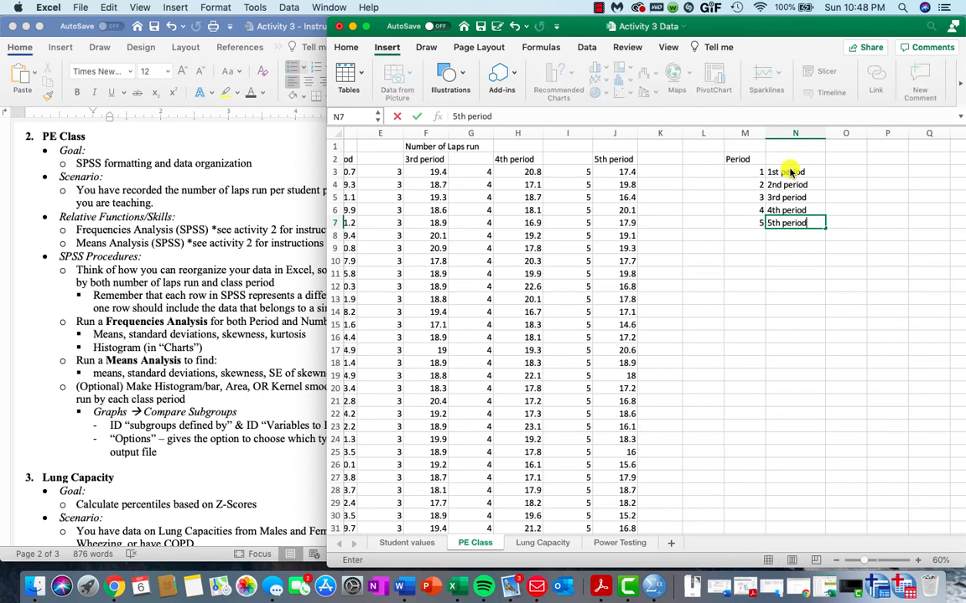
- Enter the column headings period in P2 and number of laps in Q2, beyond the period code key
scroll(704, 262, right, 3)
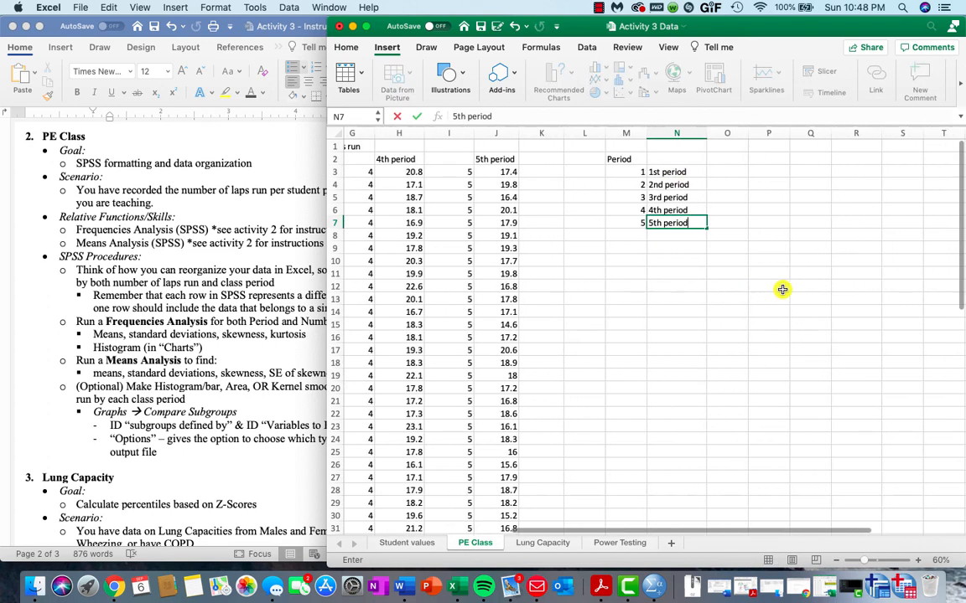
click(757, 158)
text(p)
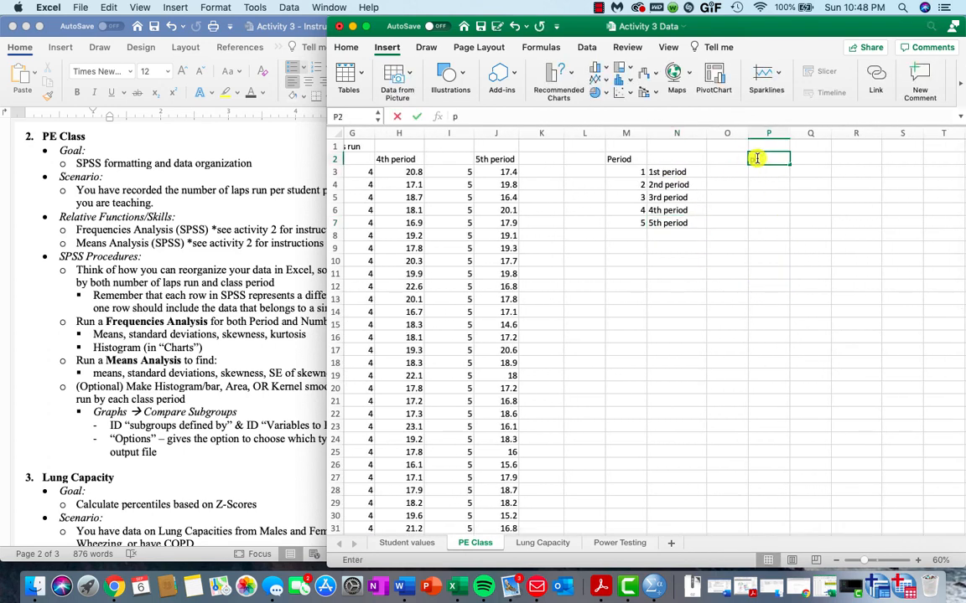
text(eriod)
key(Tab)
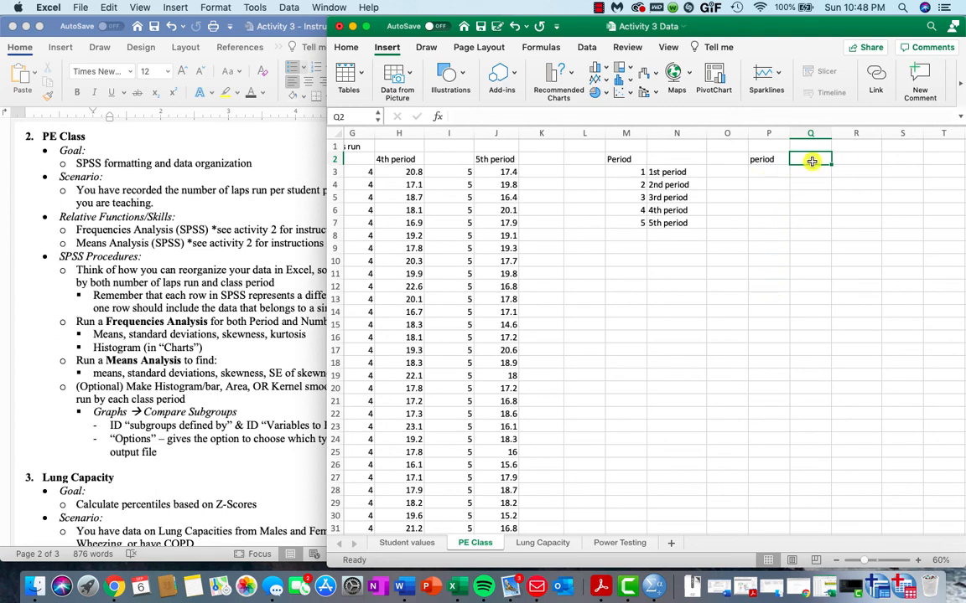
scroll(805, 252, left, 3)
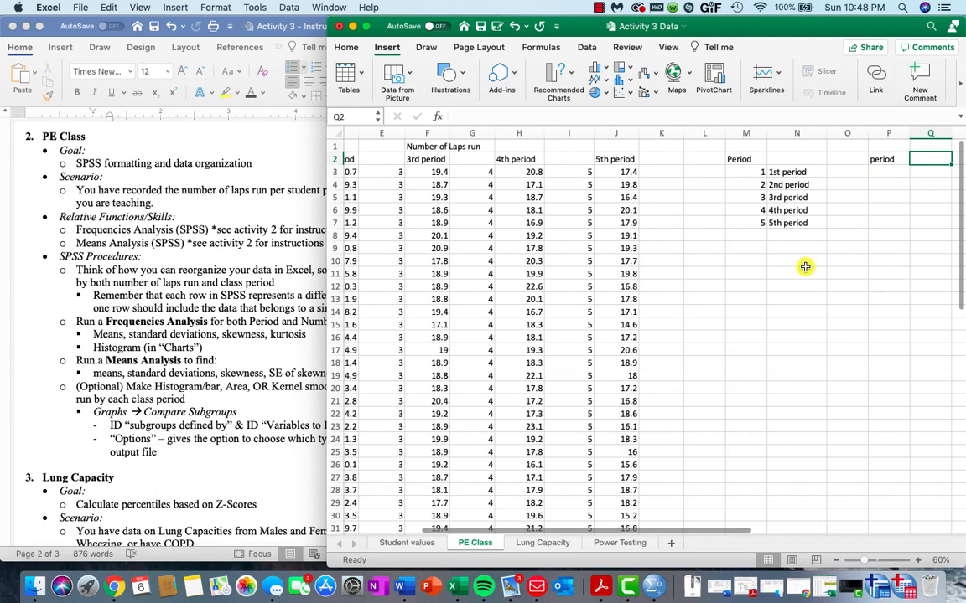
scroll(677, 169, right, 3)
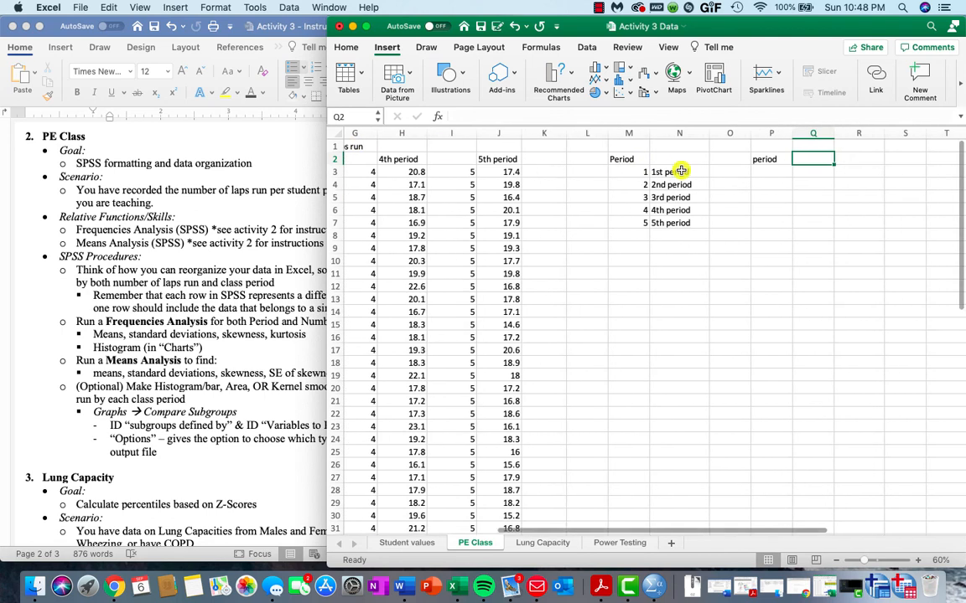
text(ber)
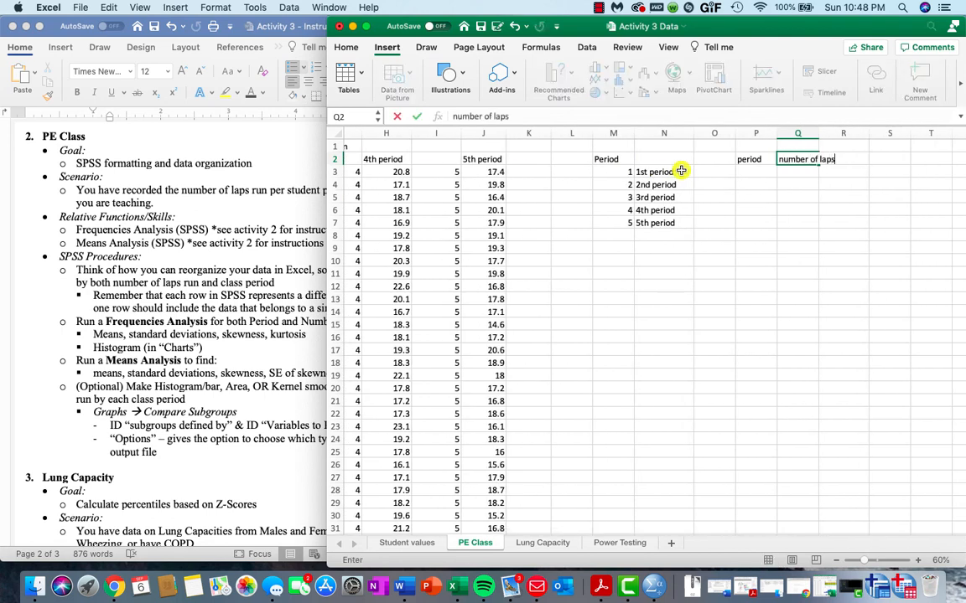
text( of laps)
click(700, 248)
- Copy the 1st period codes and laps from A3:B40 into the period and number of laps columns starting at P3
scroll(587, 229, left, 5)
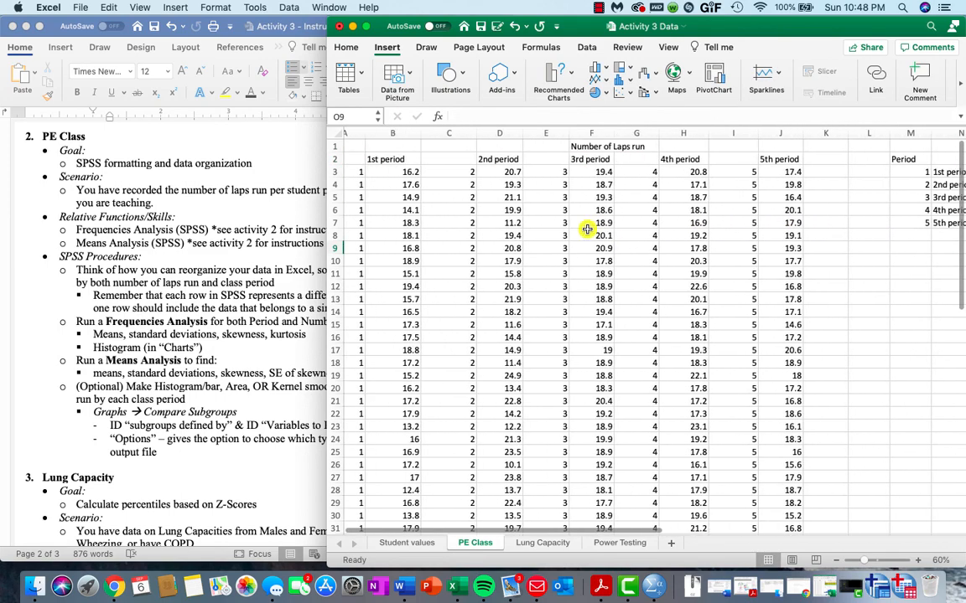
scroll(588, 229, left, 2)
drag(369, 172, 408, 182)
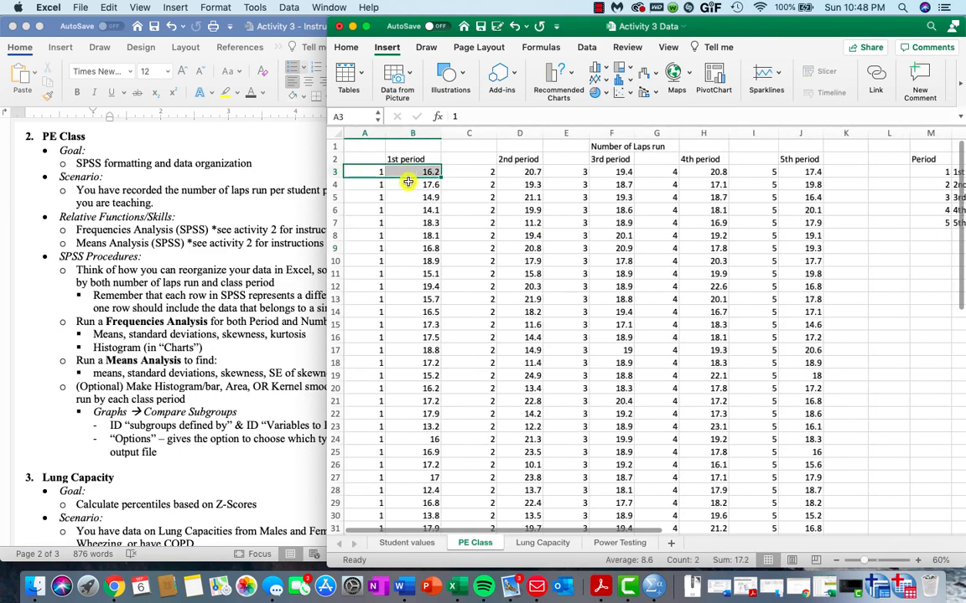
scroll(415, 233, down, 11)
shift+click(411, 201)
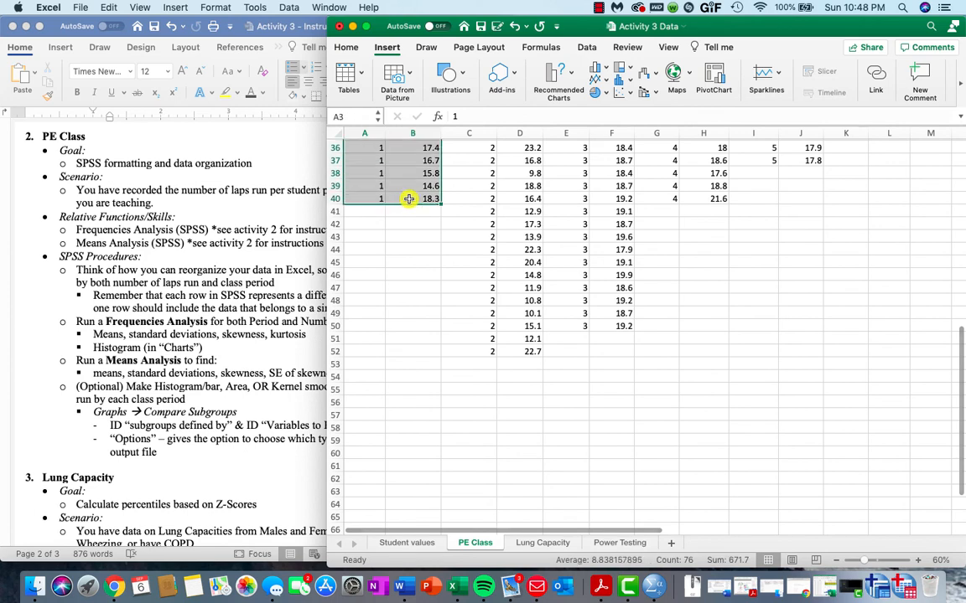
key(super+c)
scroll(587, 251, up, 11)
scroll(591, 260, right, 4)
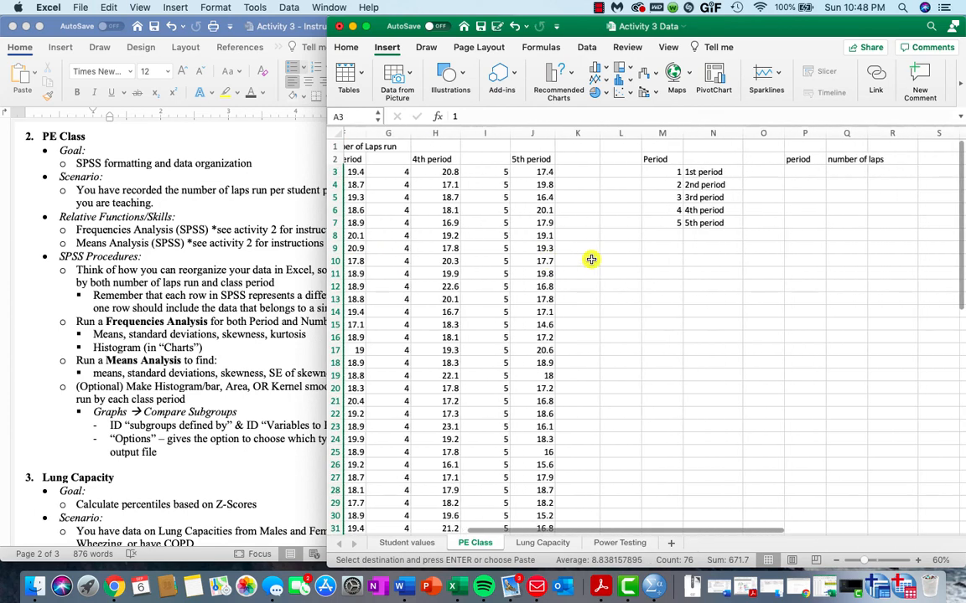
click(798, 172)
key(super+v)
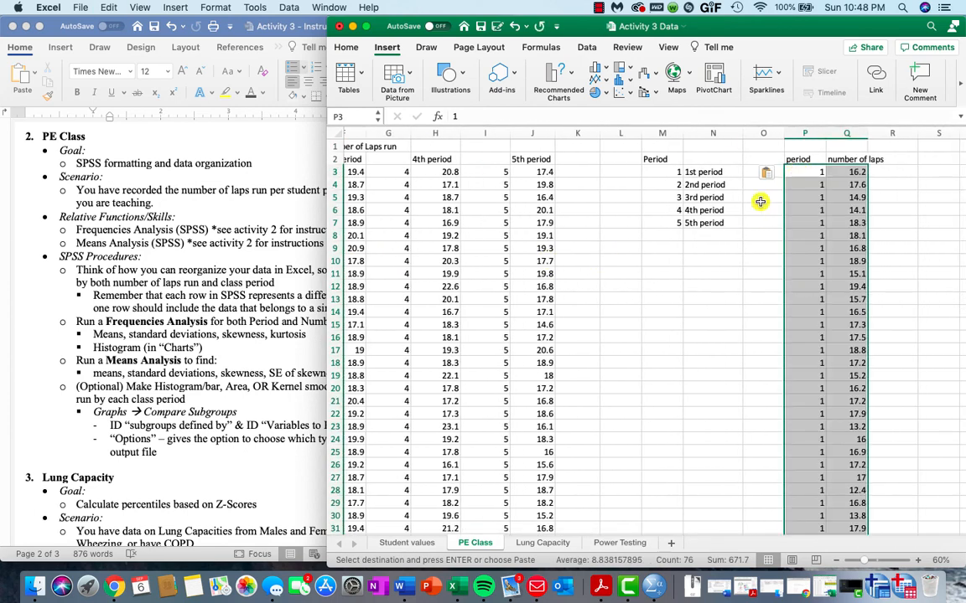
- Copy the 2nd period codes and laps from C3:D52 directly below the 1st period rows, starting at P41
scroll(592, 192, left, 4)
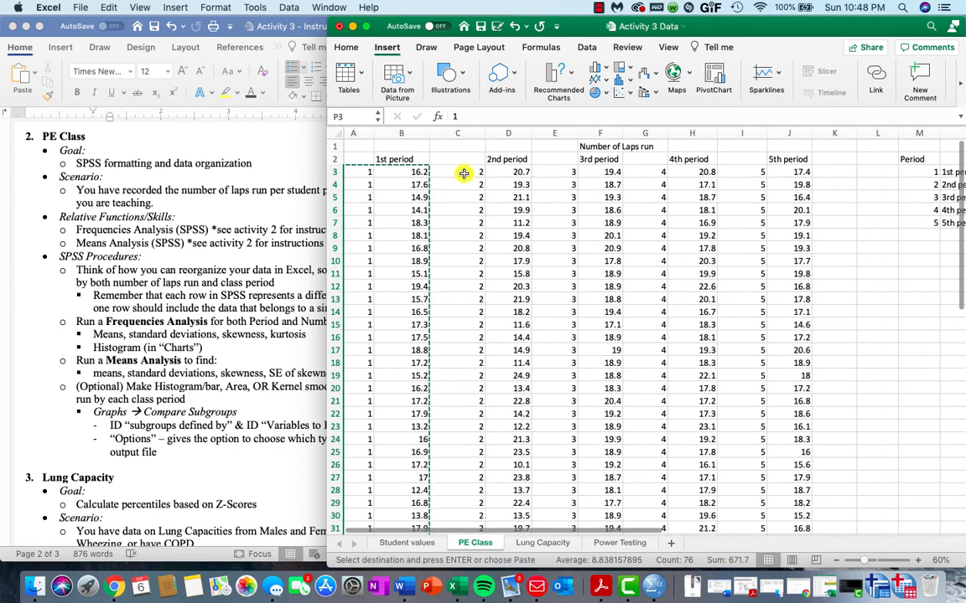
drag(463, 173, 500, 176)
scroll(501, 177, down, 10)
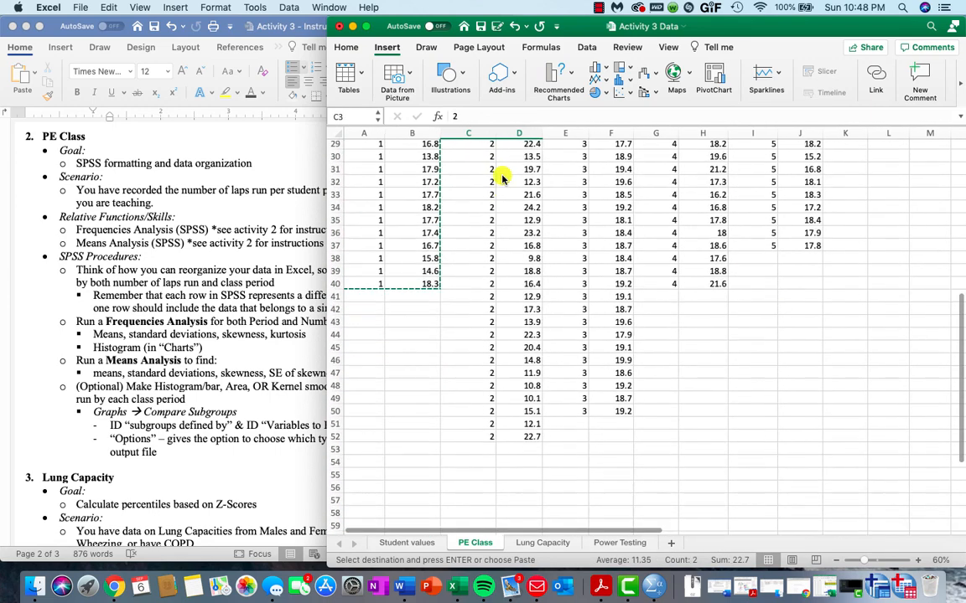
shift+click(527, 436)
scroll(652, 449, up, 10)
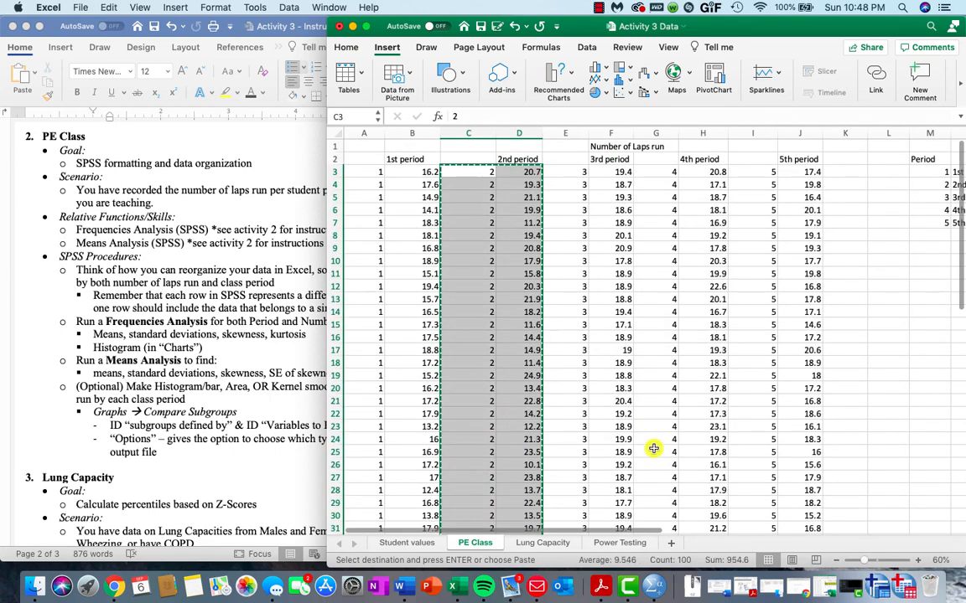
scroll(653, 446, right, 5)
scroll(653, 445, down, 12)
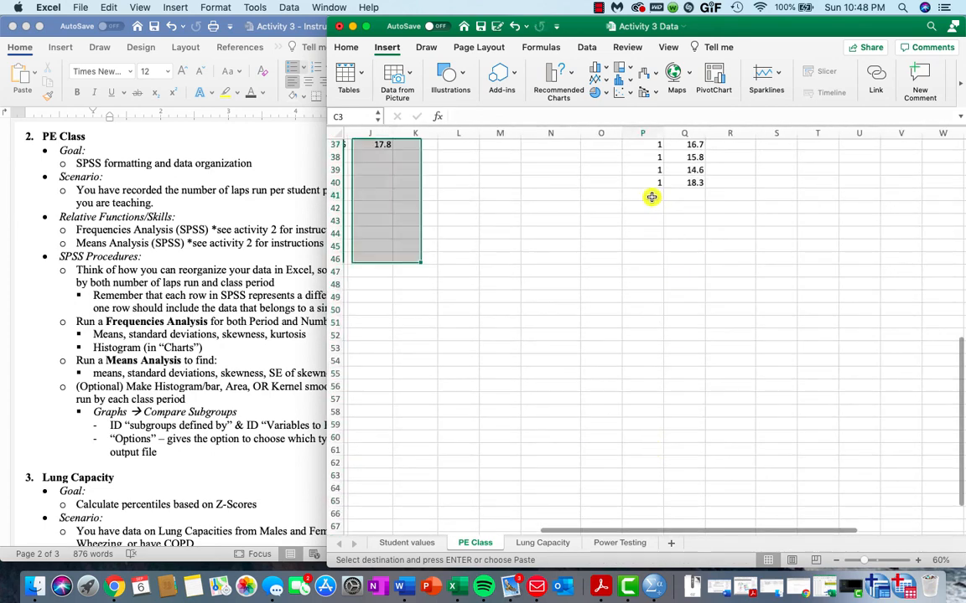
click(651, 197)
key(super+v)
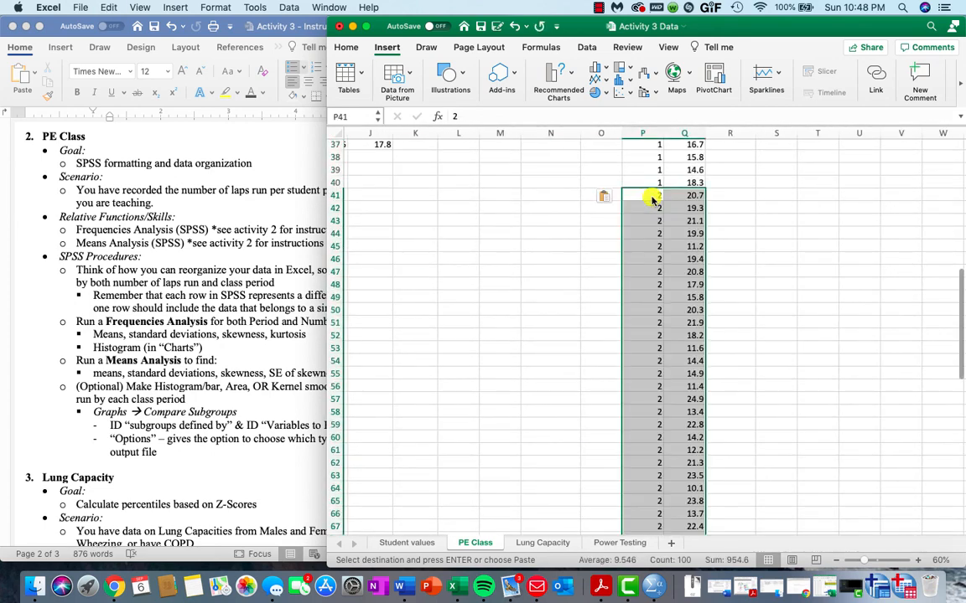
- Copy the 3rd period codes and laps from E3:F50 directly below the 2nd period rows, starting at P91
scroll(652, 197, up, 12)
scroll(651, 197, left, 5)
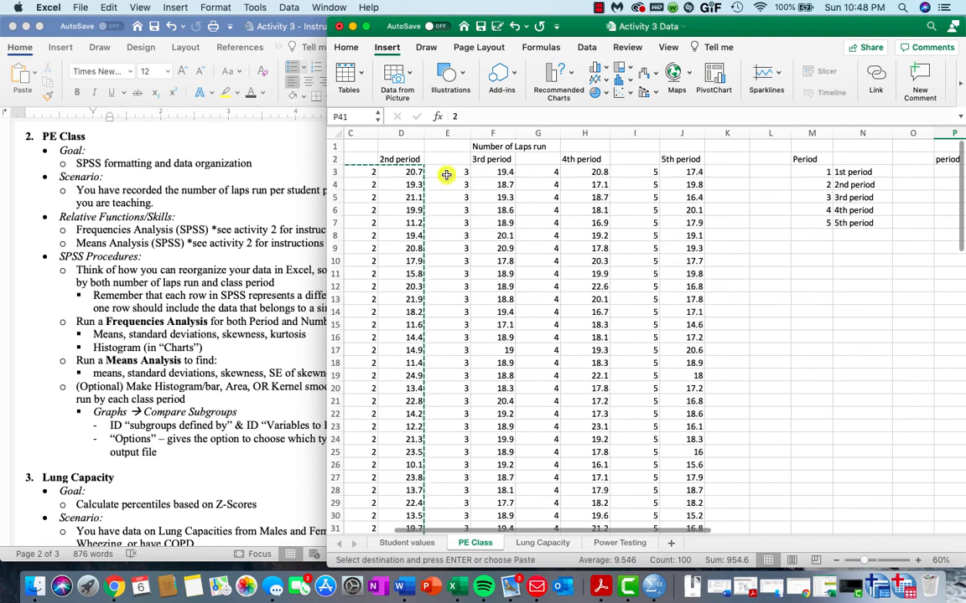
drag(447, 174, 491, 171)
scroll(491, 181, down, 10)
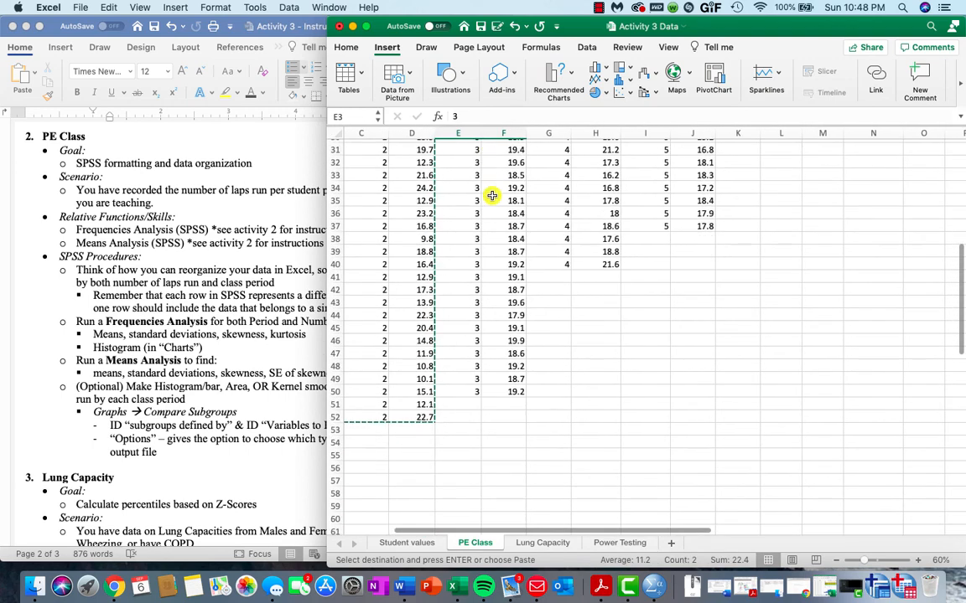
shift+click(497, 392)
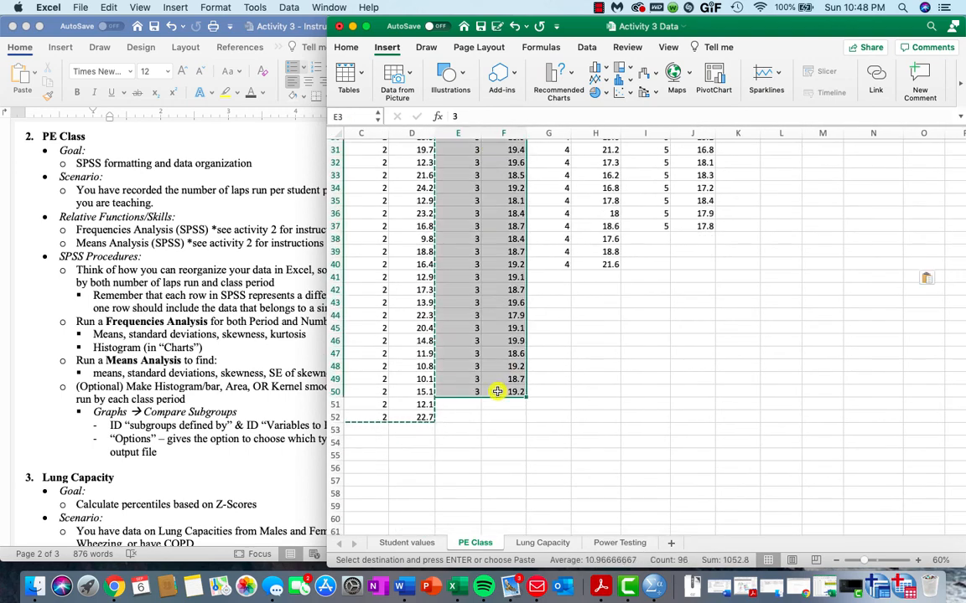
scroll(497, 392, up, 10)
scroll(622, 410, right, 5)
scroll(621, 410, down, 17)
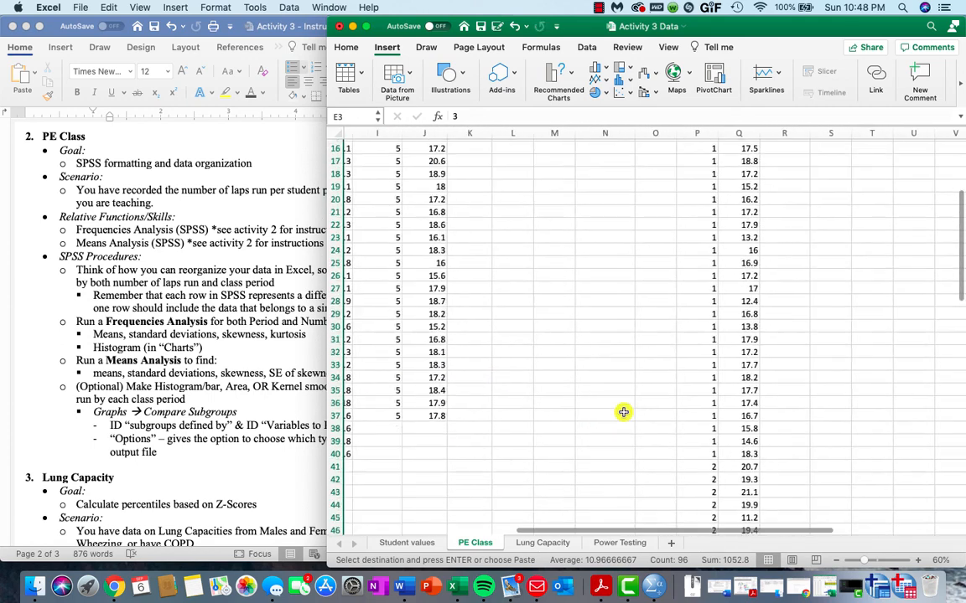
scroll(624, 410, down, 8)
click(624, 332)
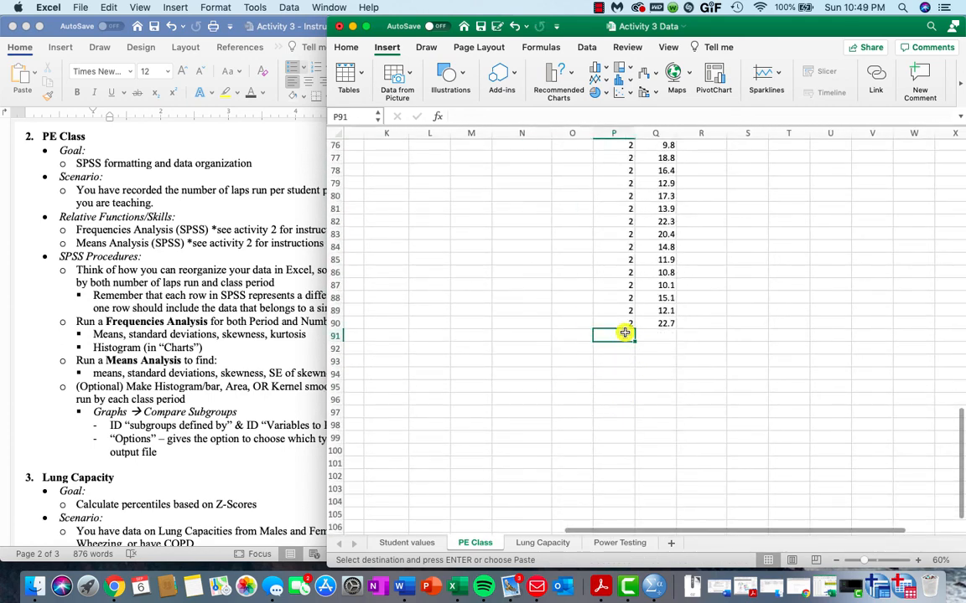
key(ctrl+v)
- Copy the 4th period codes and laps from G3:H40 directly below the 3rd period rows, starting at P139
scroll(624, 333, up, 15)
scroll(624, 333, left, 5)
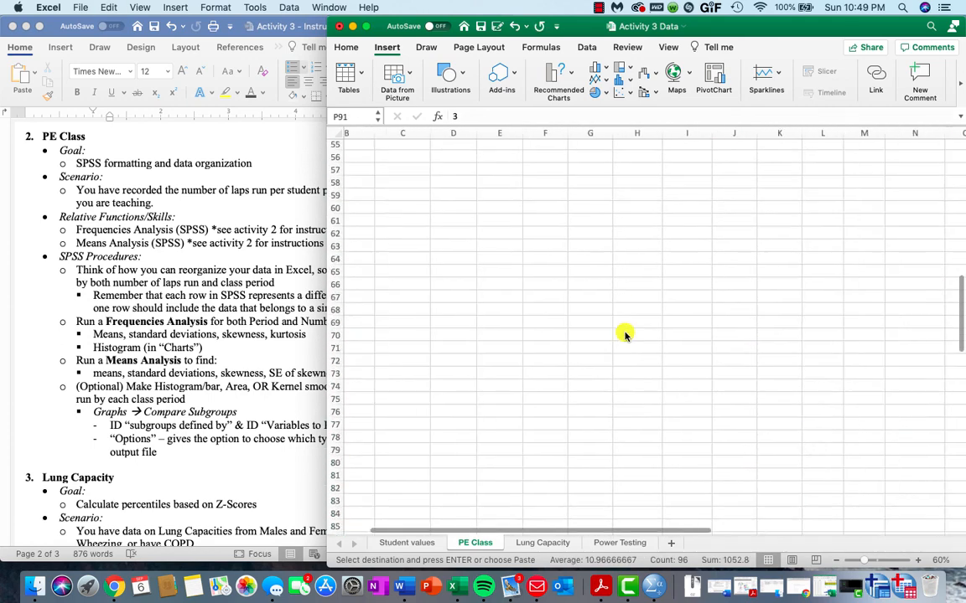
scroll(624, 332, up, 10)
scroll(625, 333, right, 2)
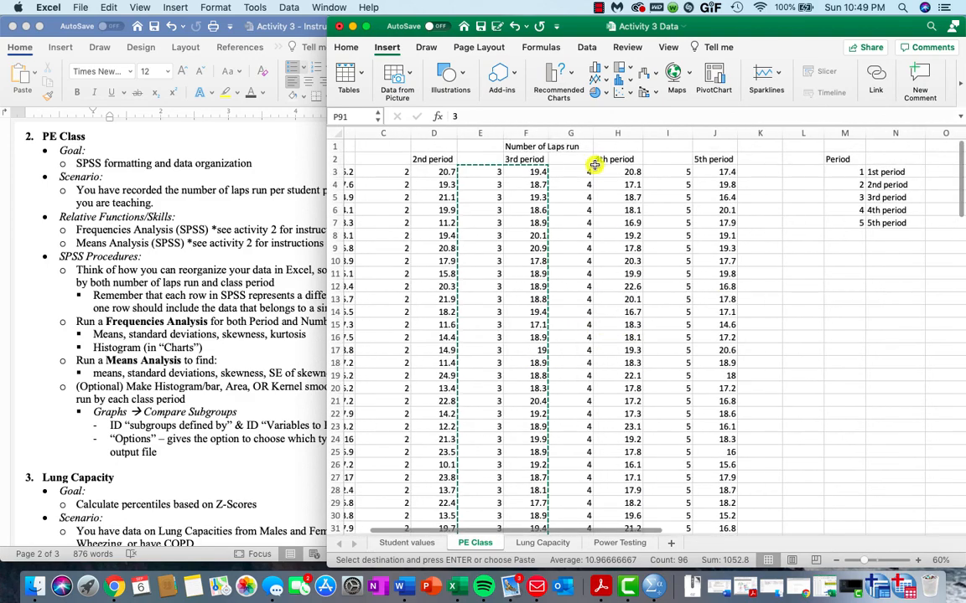
drag(589, 172, 605, 171)
scroll(629, 257, down, 7)
scroll(630, 257, left, 1)
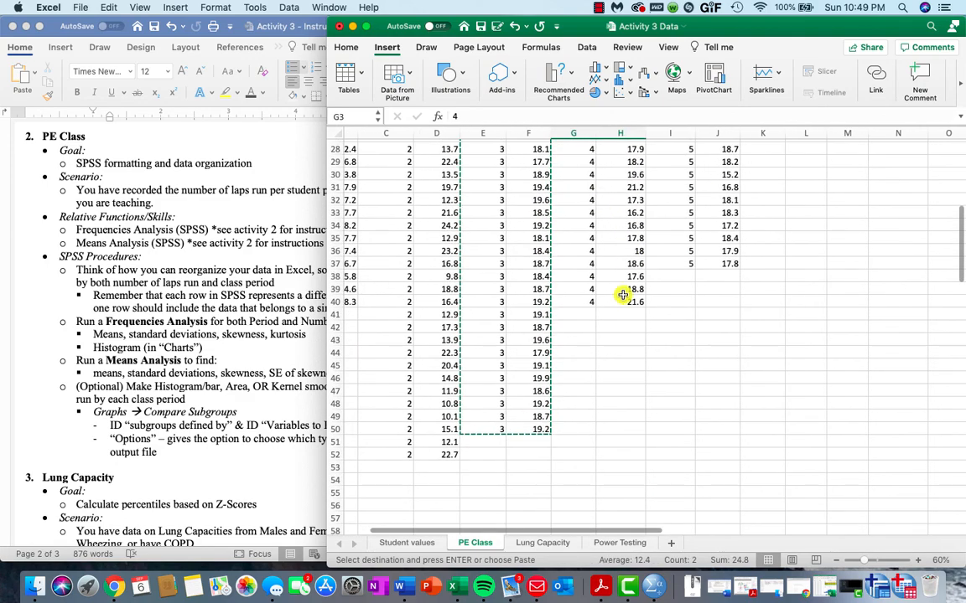
shift+click(618, 302)
scroll(726, 377, up, 9)
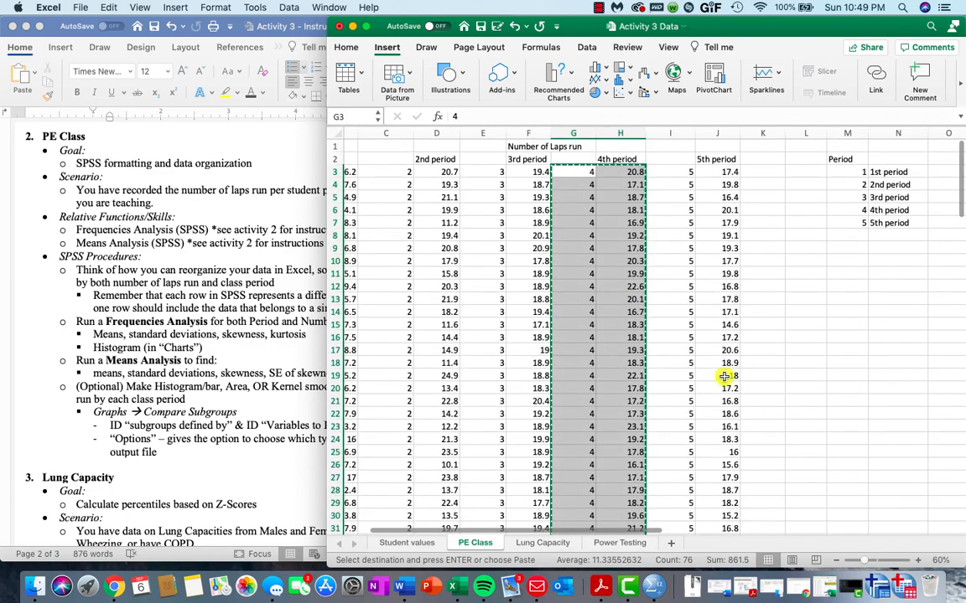
scroll(726, 377, right, 5)
scroll(725, 377, down, 15)
scroll(723, 377, down, 10)
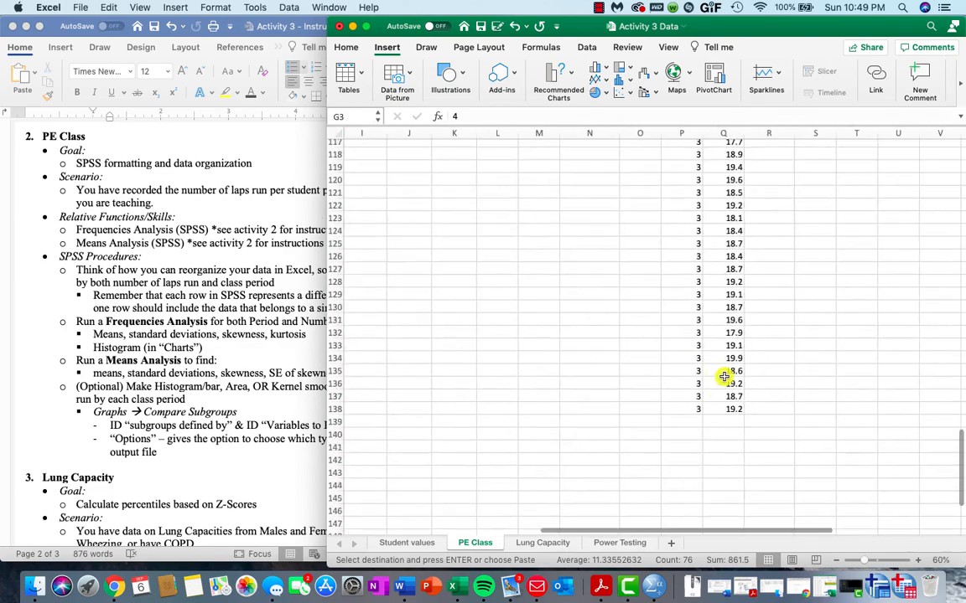
scroll(723, 377, right, 1)
click(687, 325)
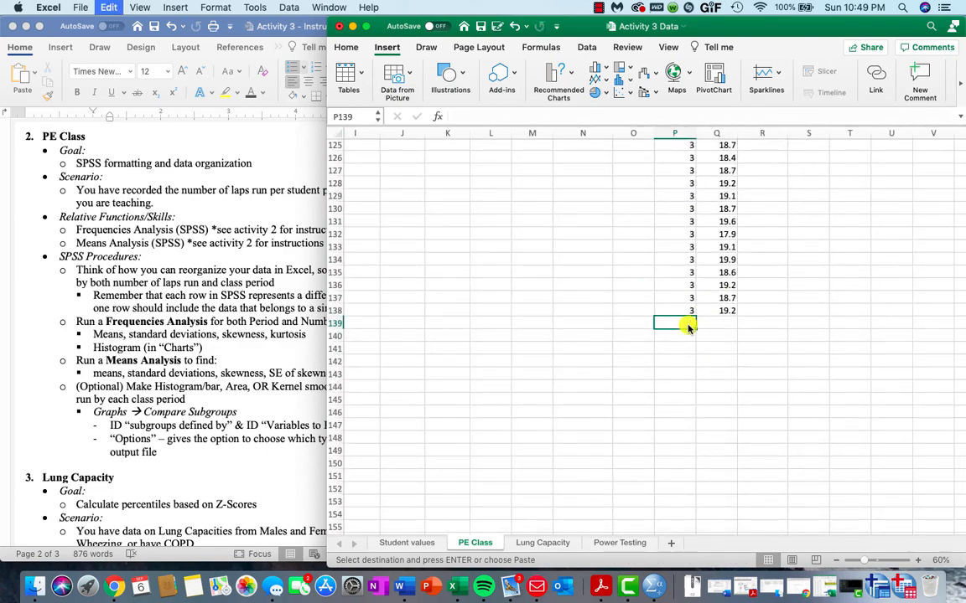
key(cmd+v)
- Copy the 5th period codes and laps from I3:J37 directly below the 4th period rows, starting at P177
scroll(686, 328, up, 20)
scroll(686, 328, left, 4)
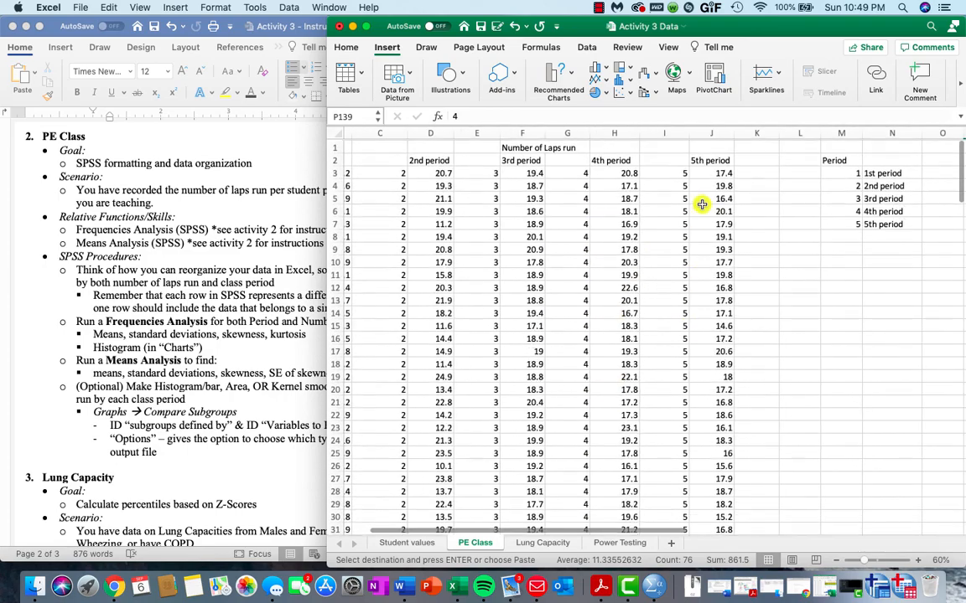
drag(679, 174, 713, 174)
scroll(707, 276, down, 5)
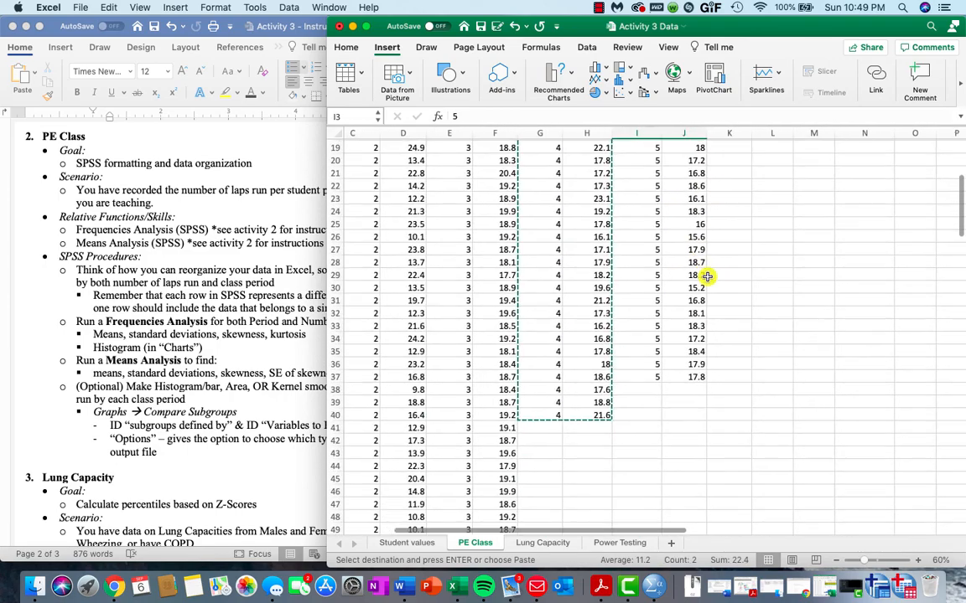
shift+click(694, 378)
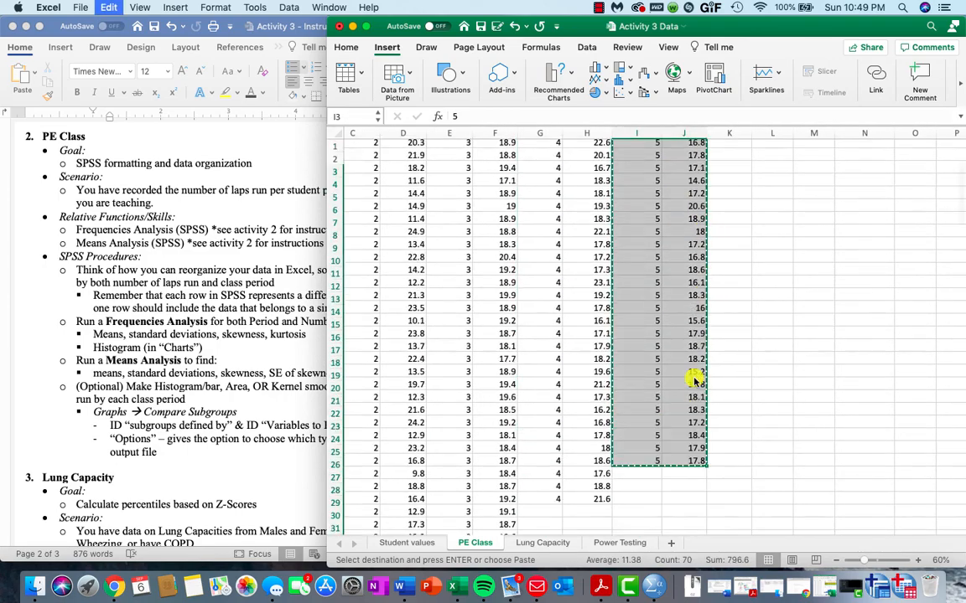
scroll(696, 378, right, 5)
scroll(695, 378, down, 20)
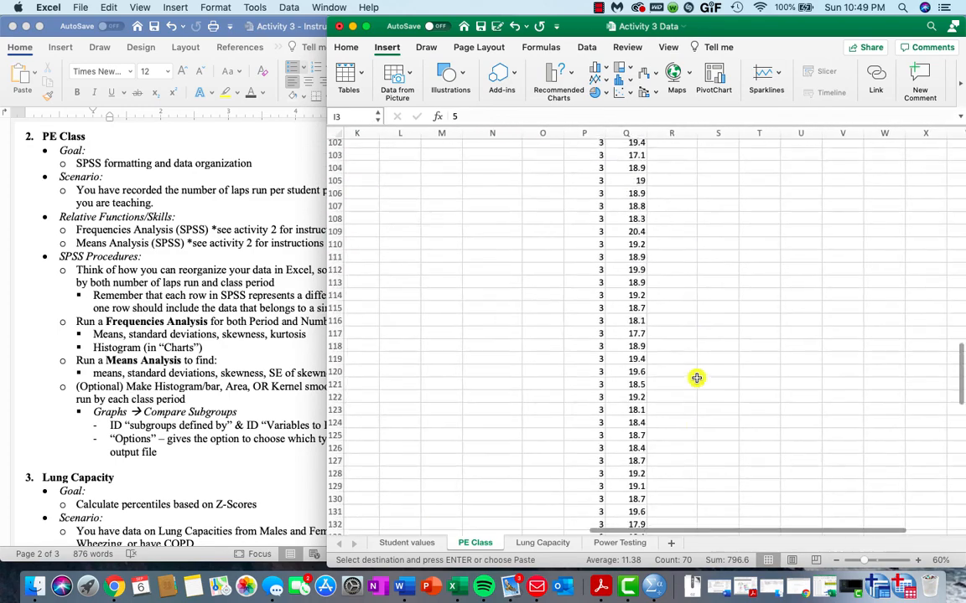
scroll(696, 378, down, 15)
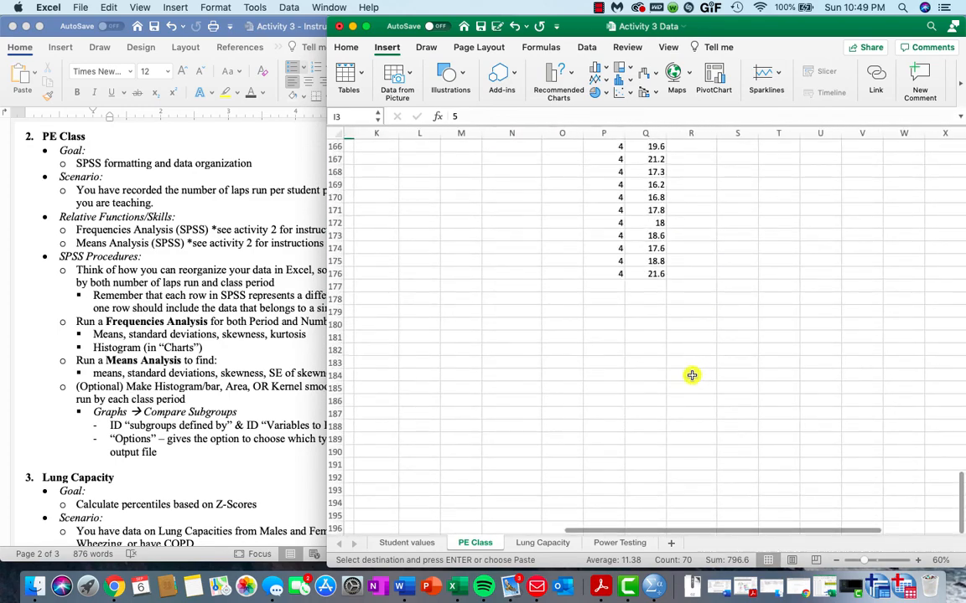
click(613, 291)
key(super+v)
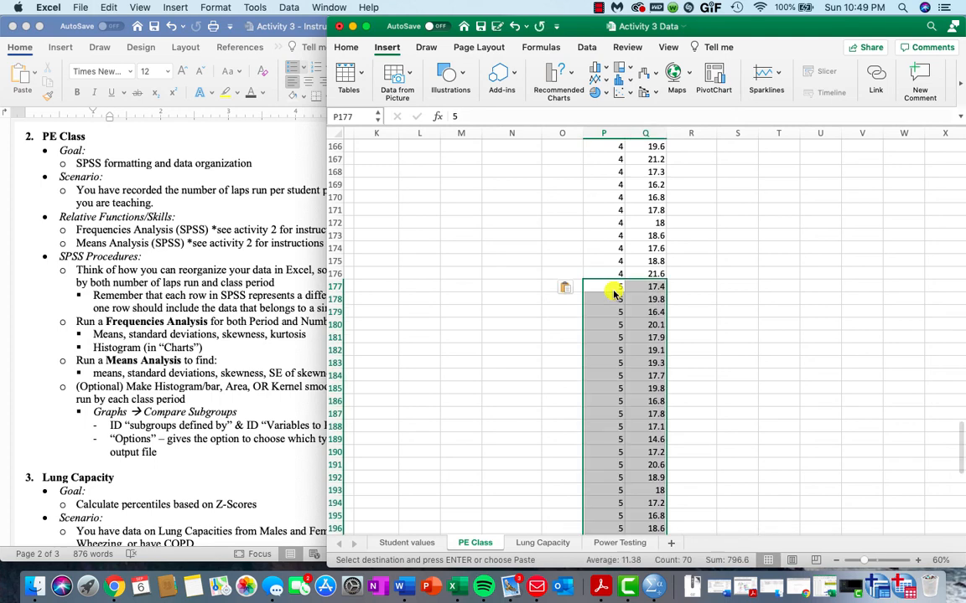
- Copy the complete stacked period and number of laps columns, including their headers, from P2:Q211
scroll(613, 291, down, 9)
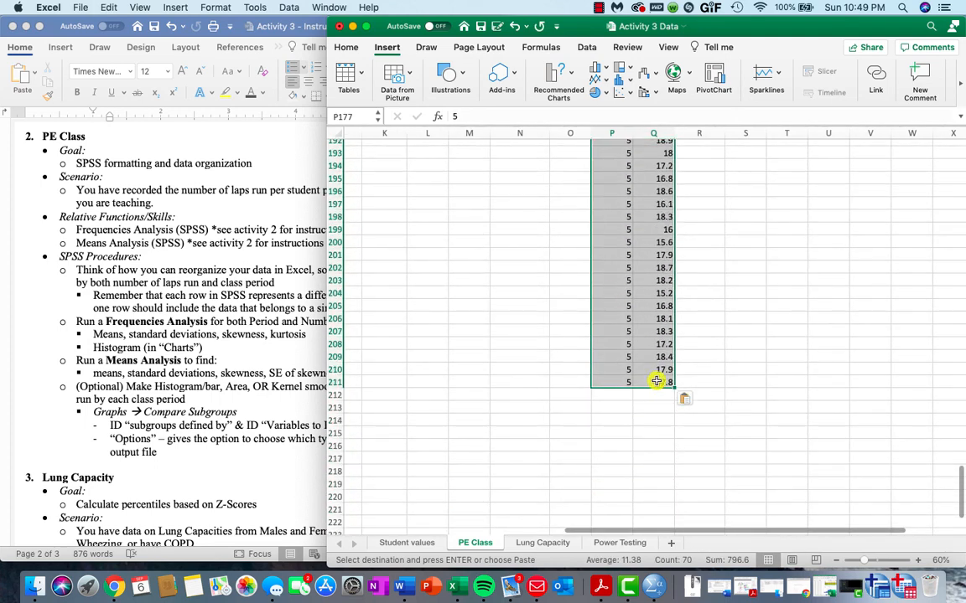
drag(657, 384, 629, 384)
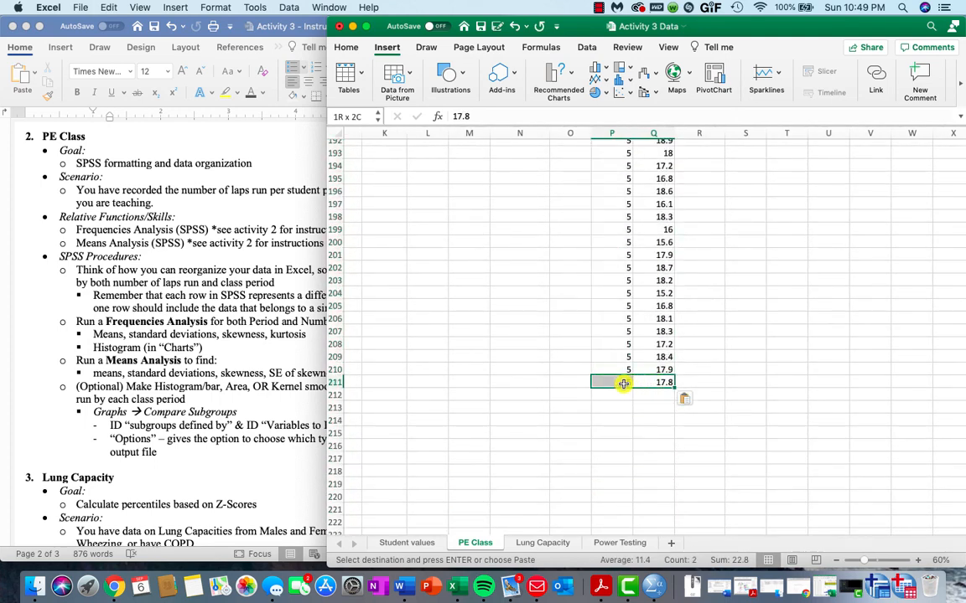
scroll(624, 386, up, 3)
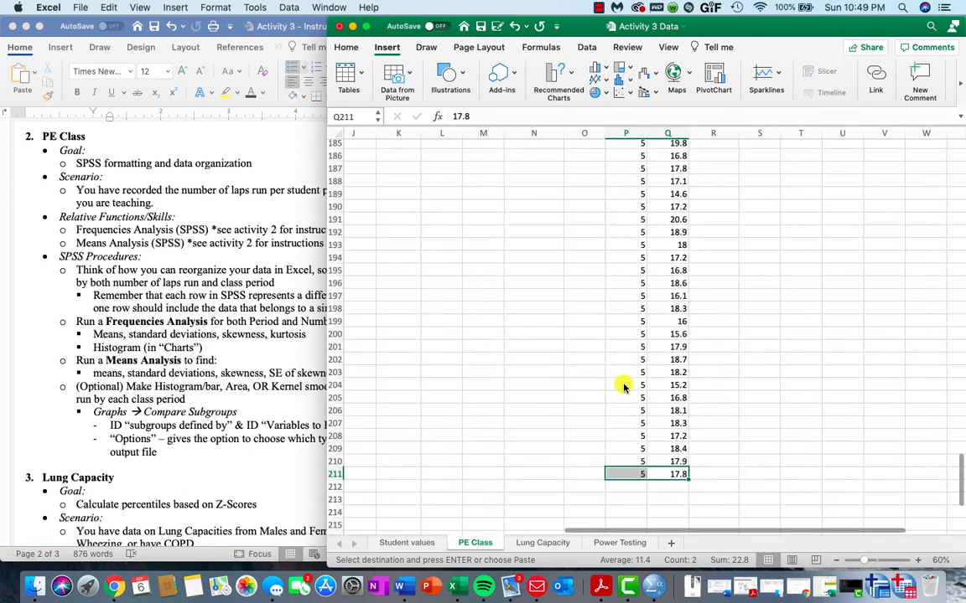
scroll(621, 468, up, 20)
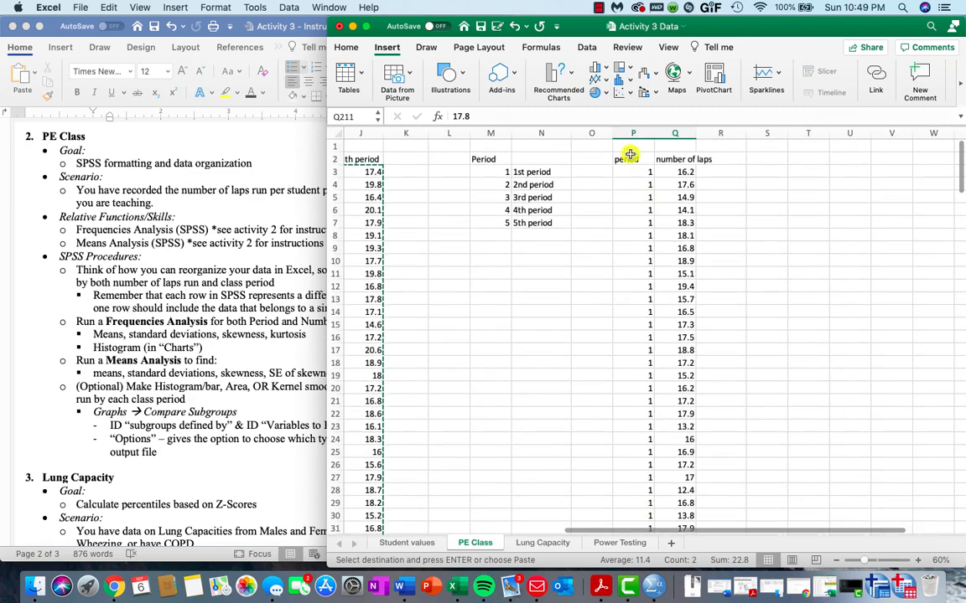
shift+click(630, 158)
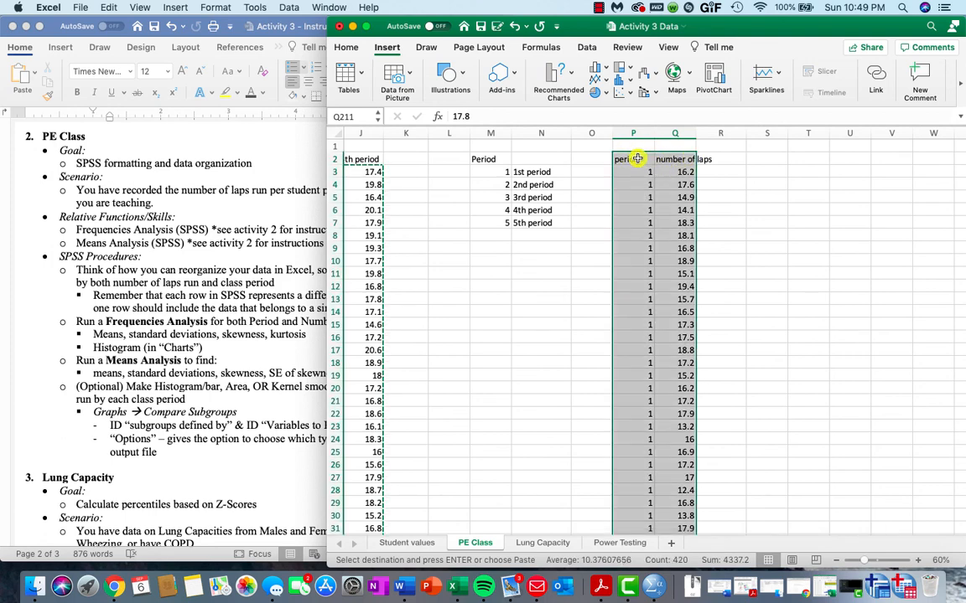
scroll(743, 352, up, 20)
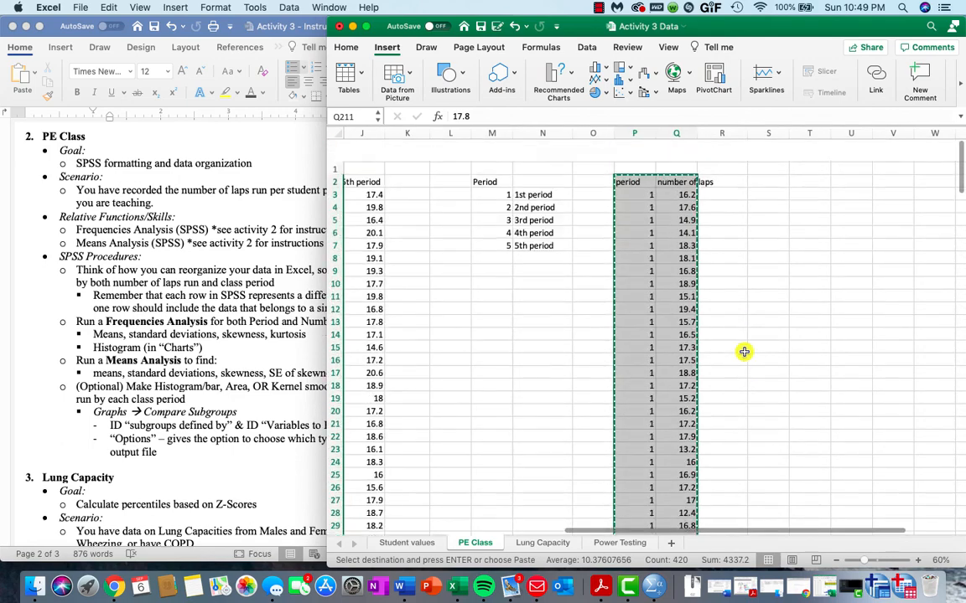
- Switch to SPSS Statistics, create a new empty dataset, and minimize the Untitled1 data window
click(902, 584)
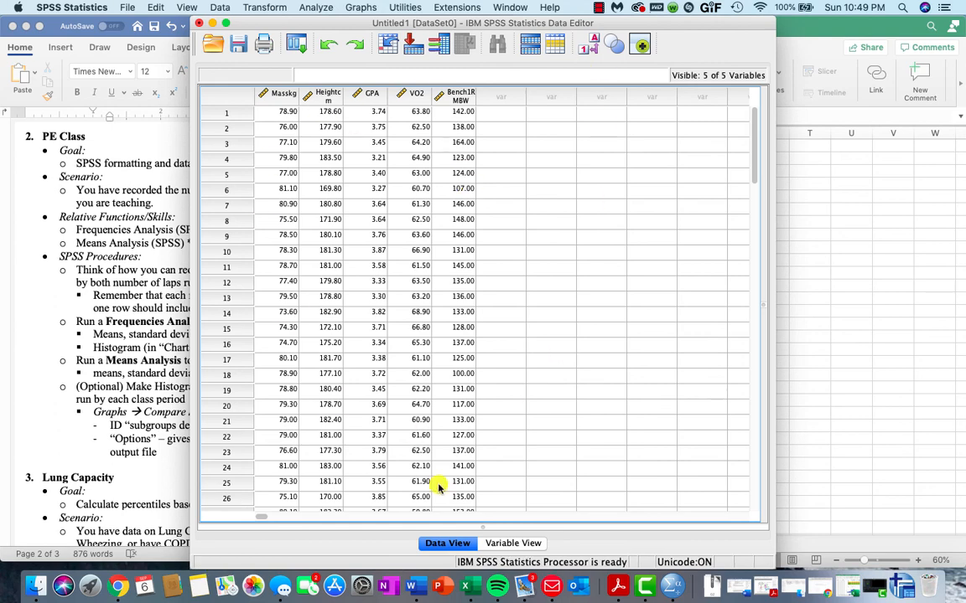
scroll(474, 438, down, 5)
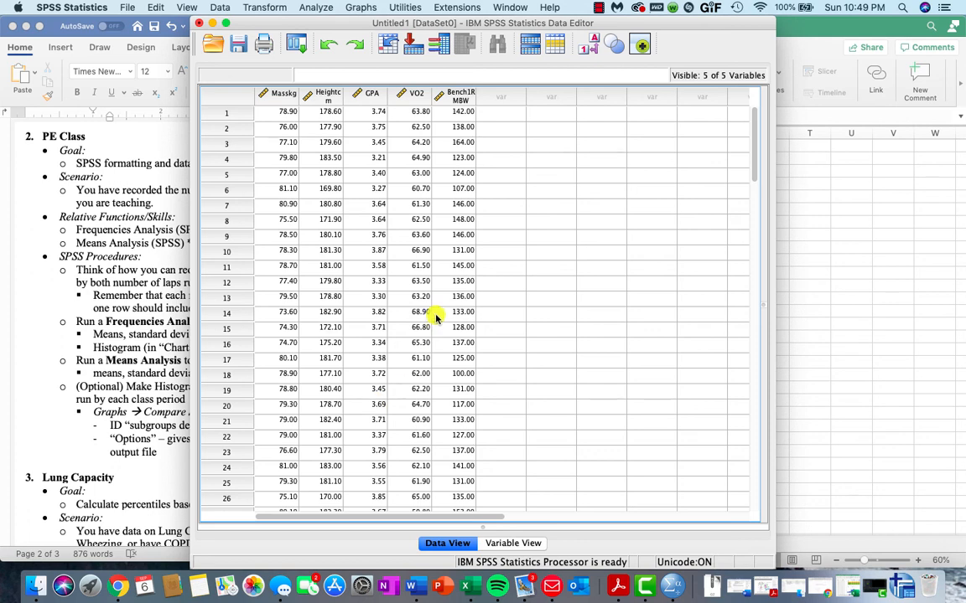
click(126, 7)
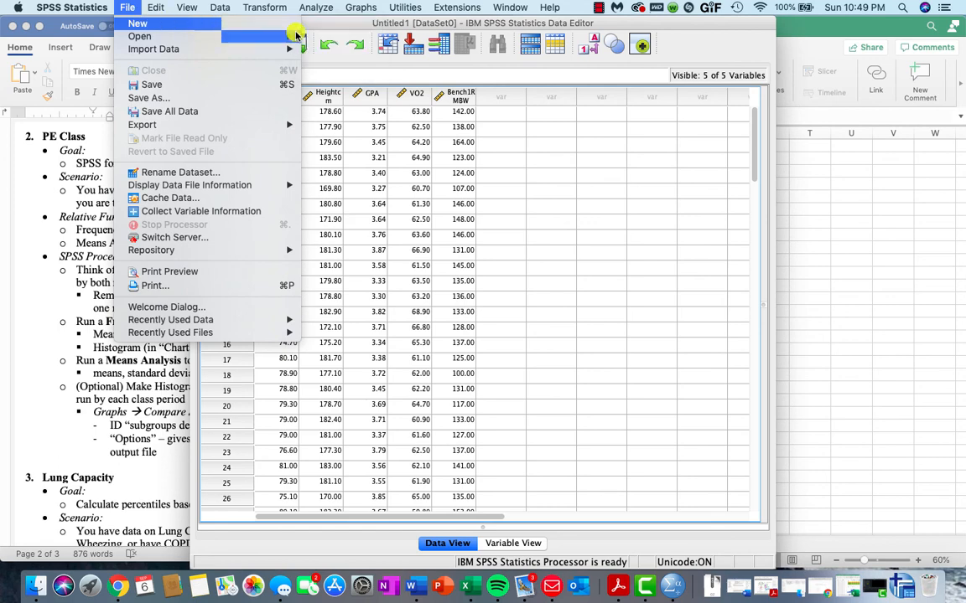
mouse_move(294, 24)
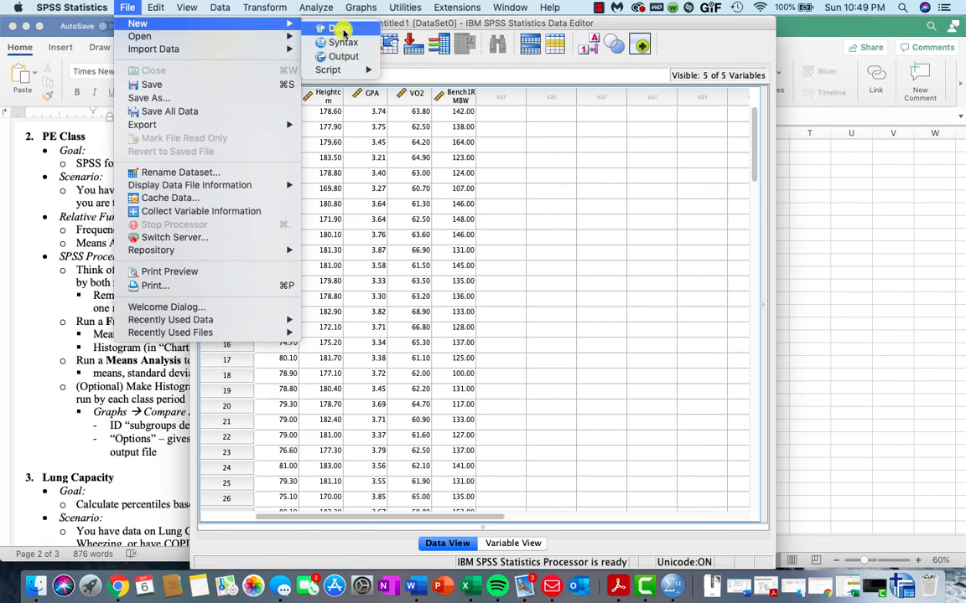
click(339, 28)
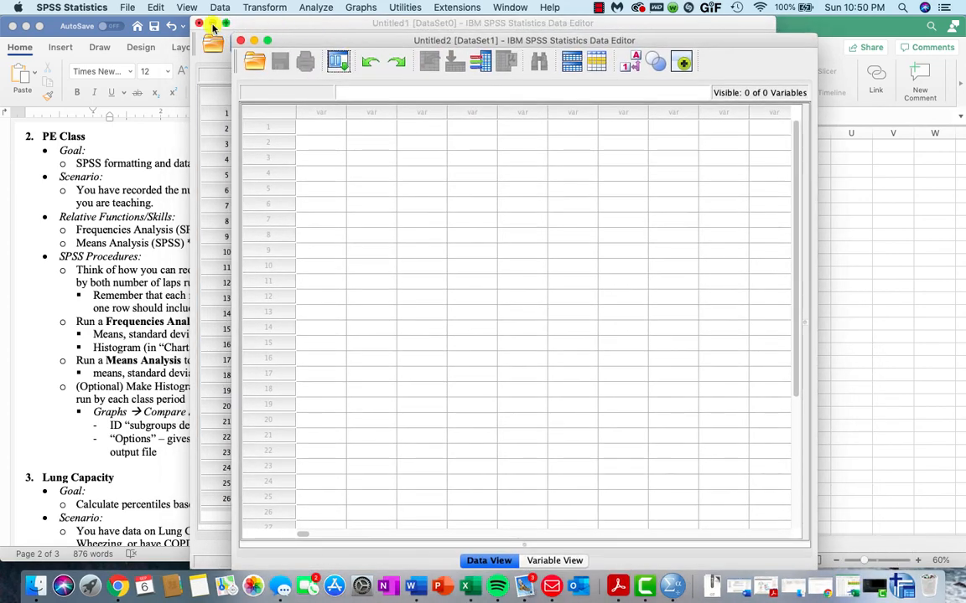
click(213, 24)
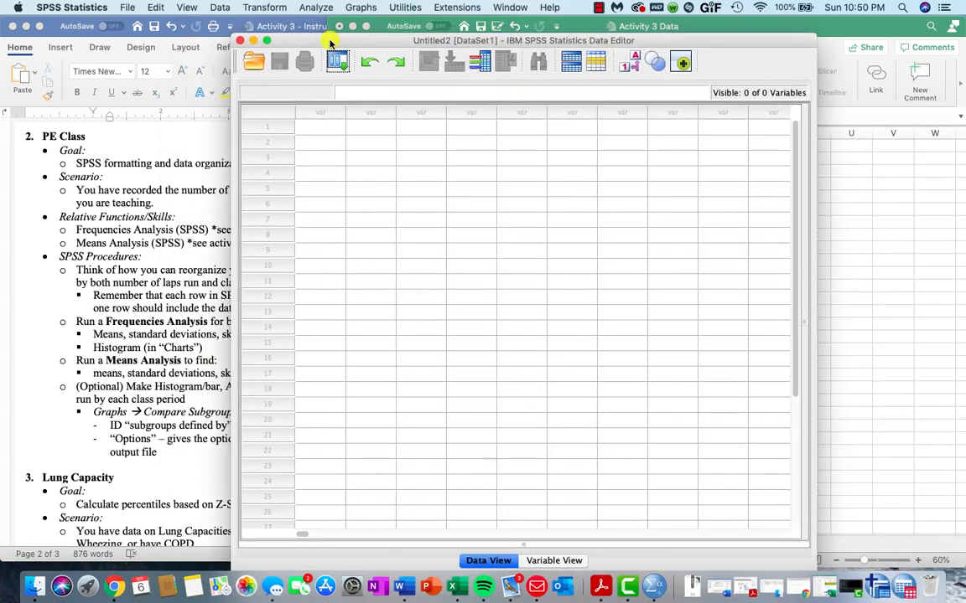
drag(331, 42, 242, 25)
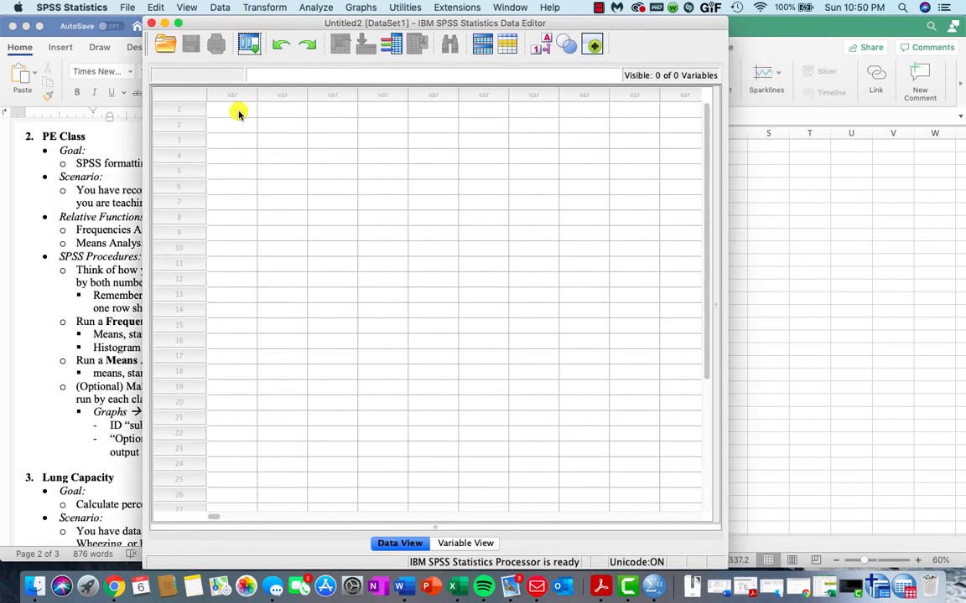
- Paste the copied data with variable names from the first cell of the new dataset, and show the variable definitions
right_click(238, 114)
click(276, 188)
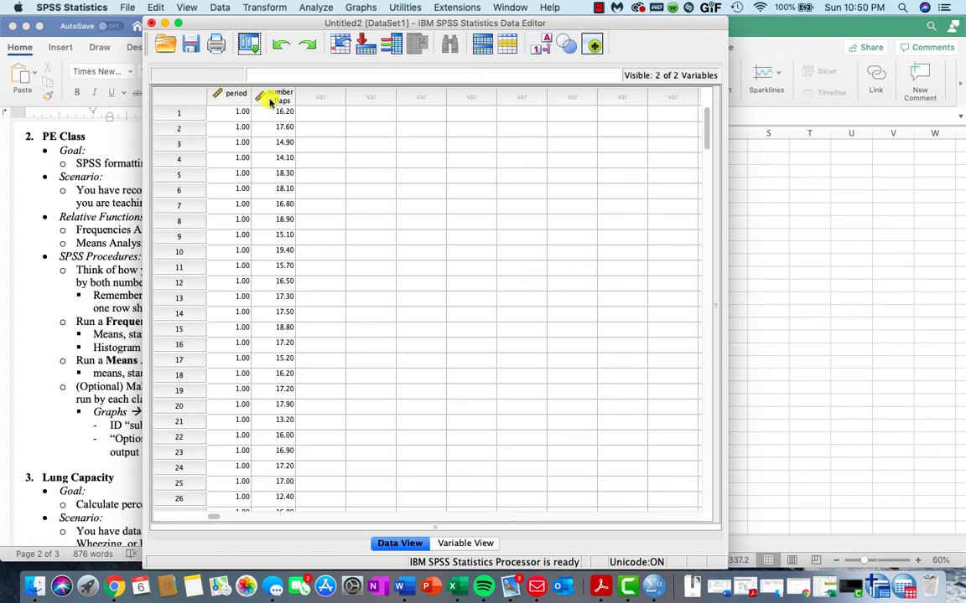
click(457, 543)
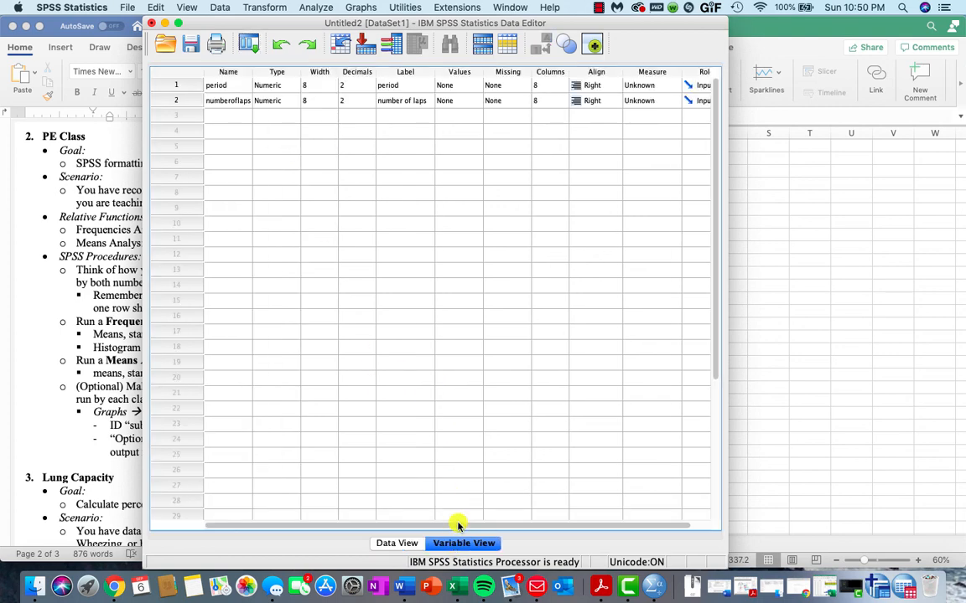
- Open the value labels of the period variable and add the label "1st period" for value 1
drag(563, 21, 413, 5)
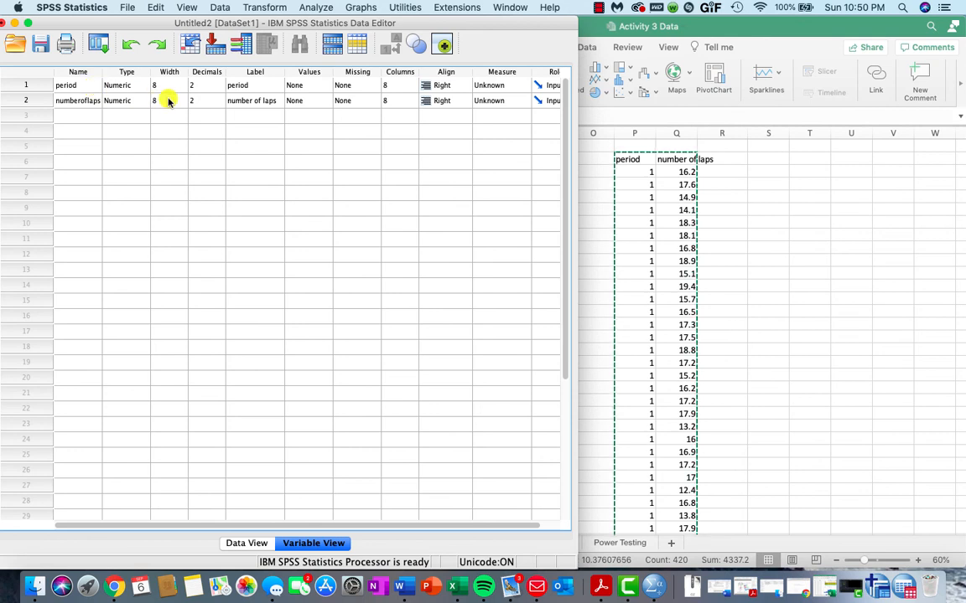
click(297, 85)
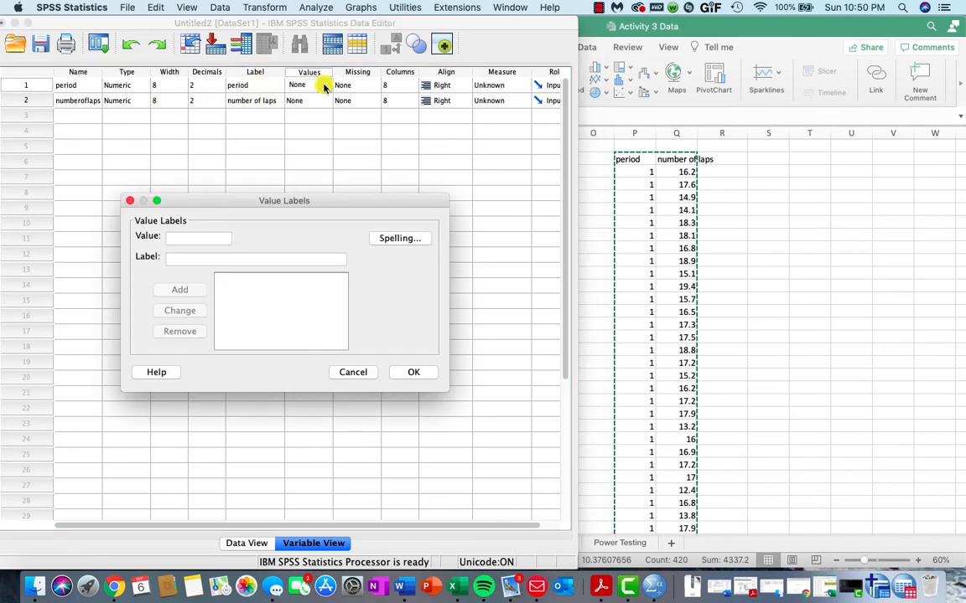
click(325, 85)
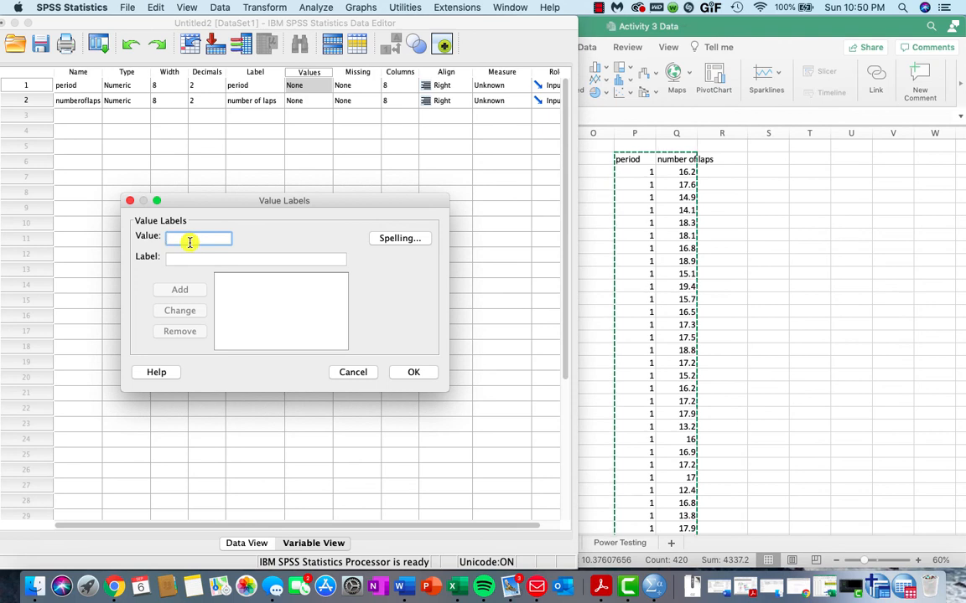
key(Tab)
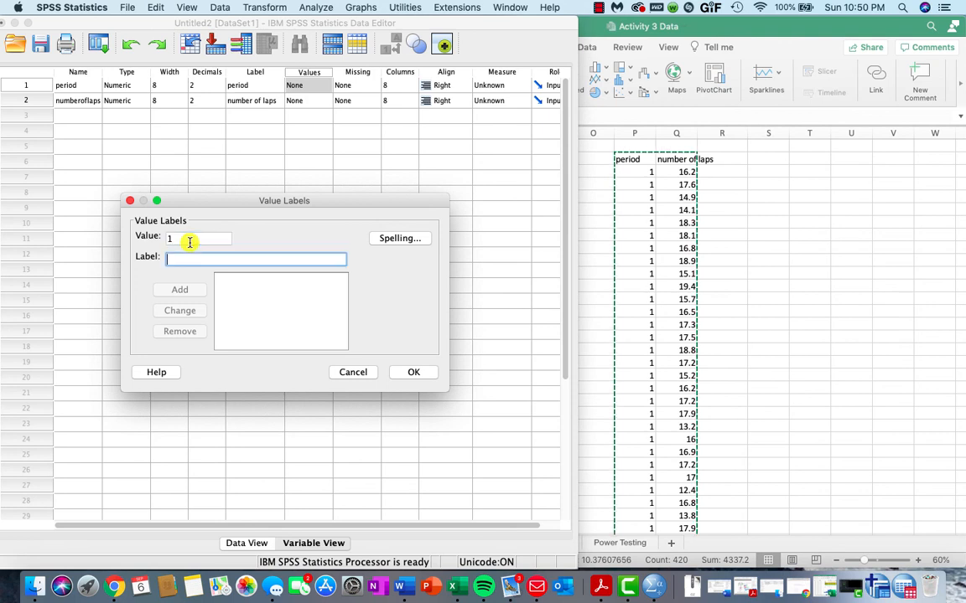
text(1st period)
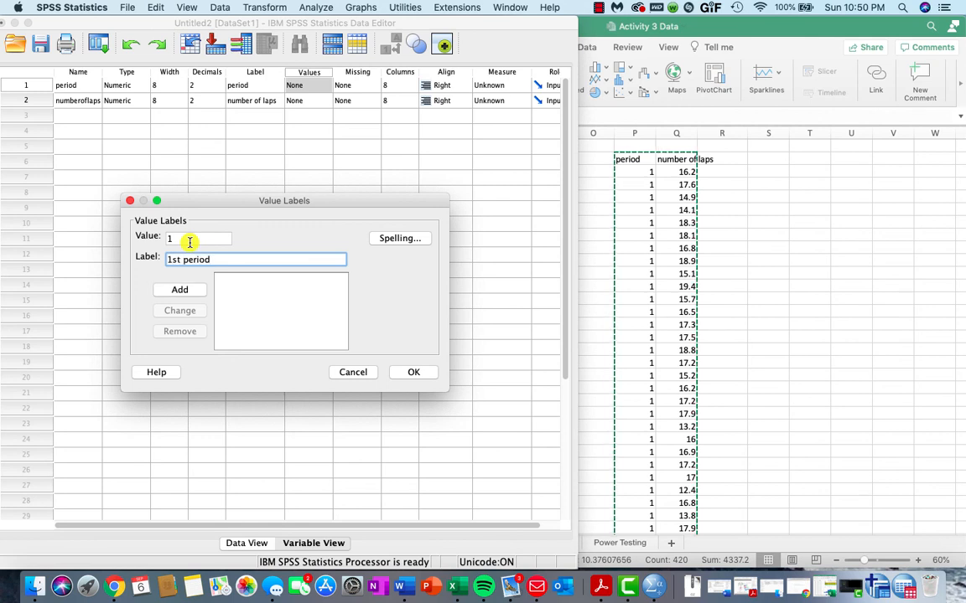
key(Return)
- Add the period value labels 2 = "2nd period" and 3 = "3rd period"
key(Tab)
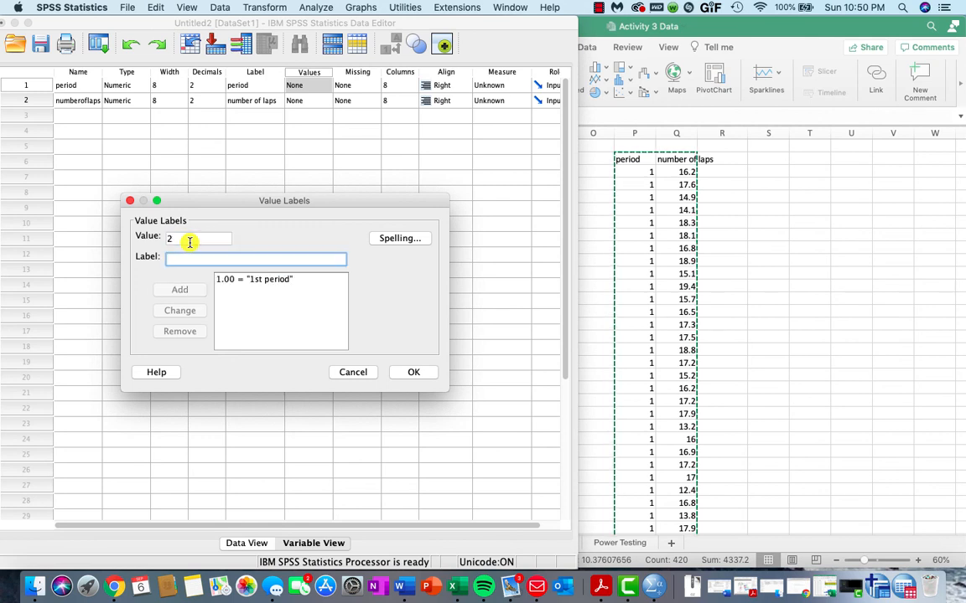
text(2n)
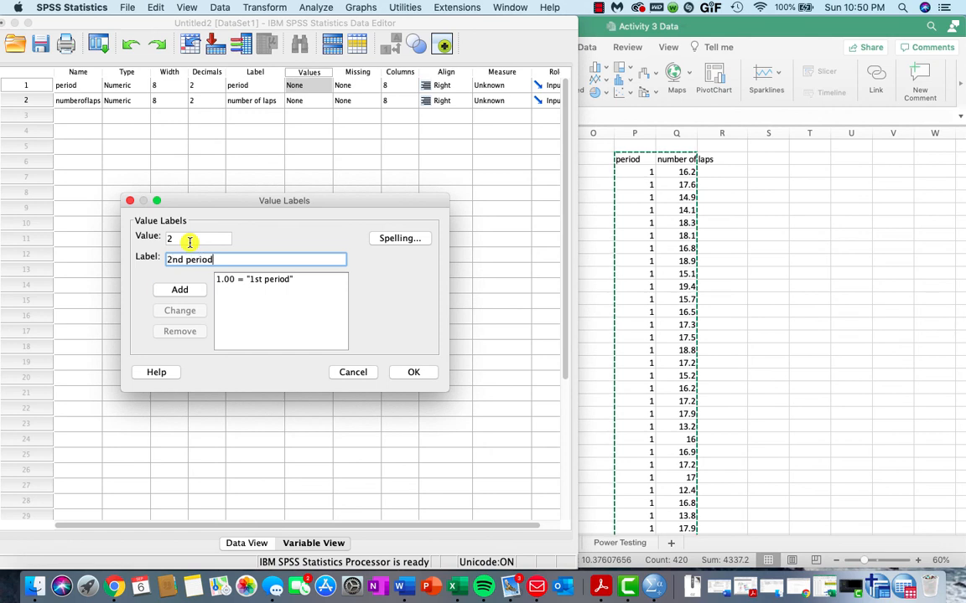
text(d period)
key(Return)
key(Tab)
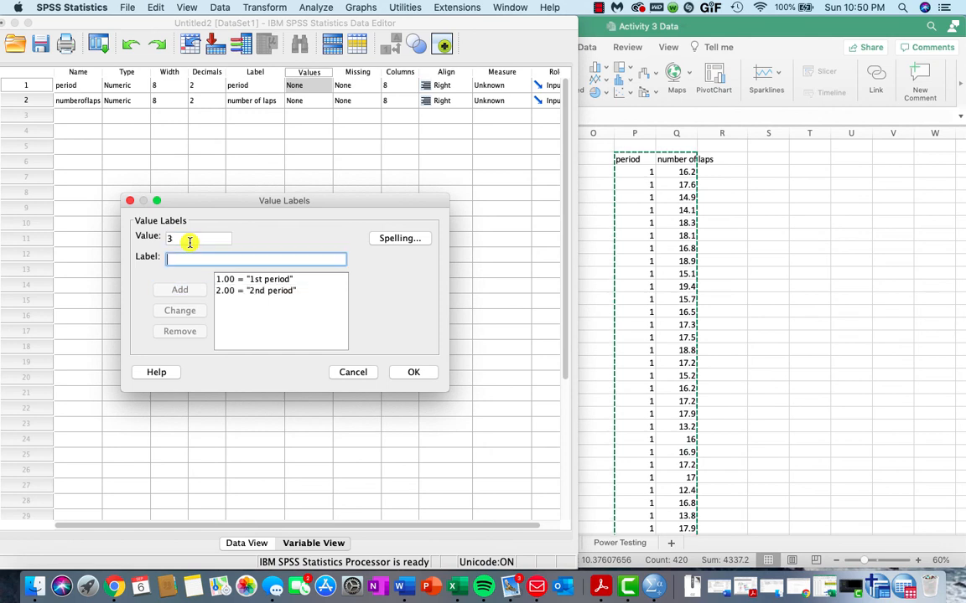
text(3rd period)
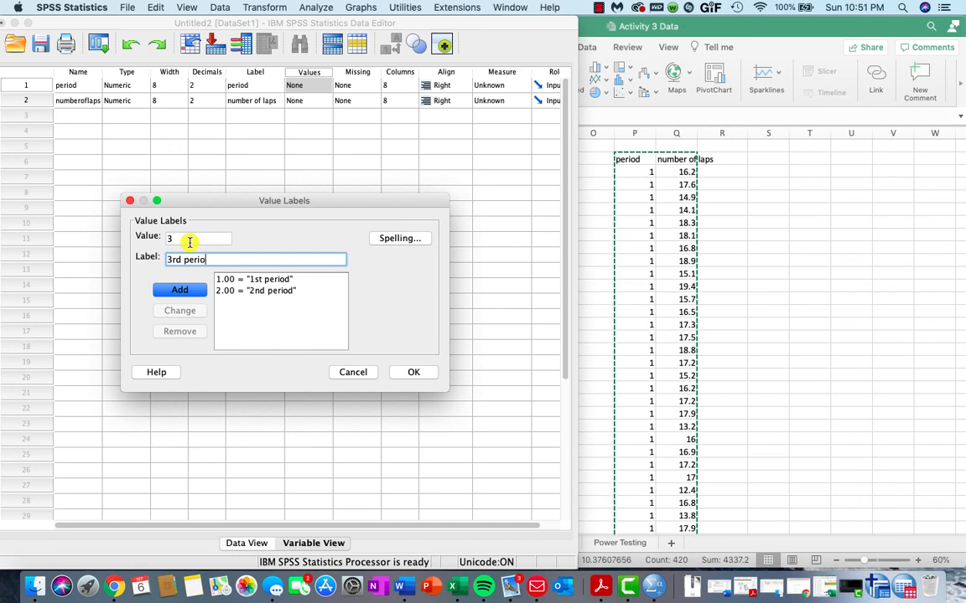
key(Return)
- Add the period value labels 4 = "4th period" and 5 = "5th period"
key(Tab)
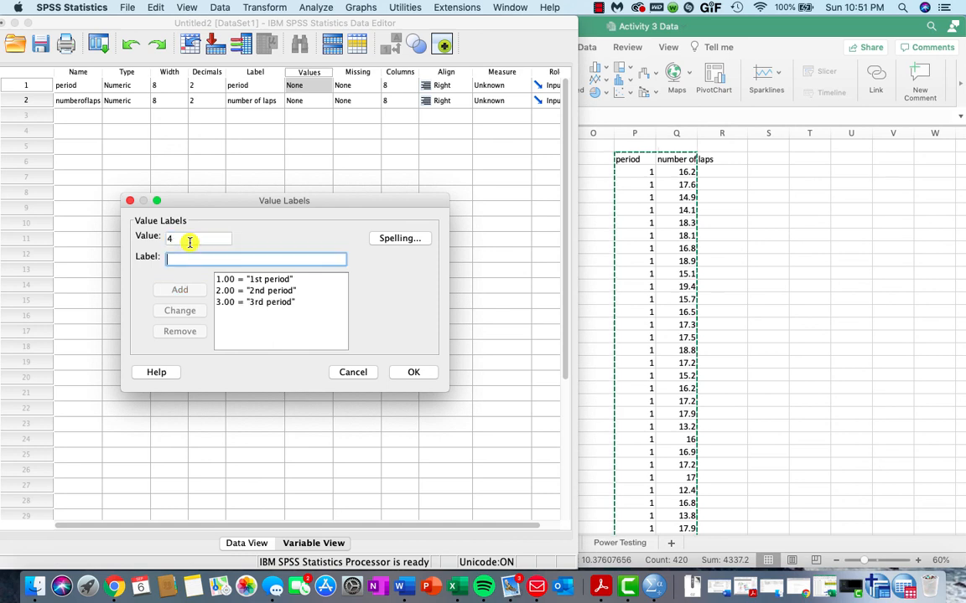
text(4th p)
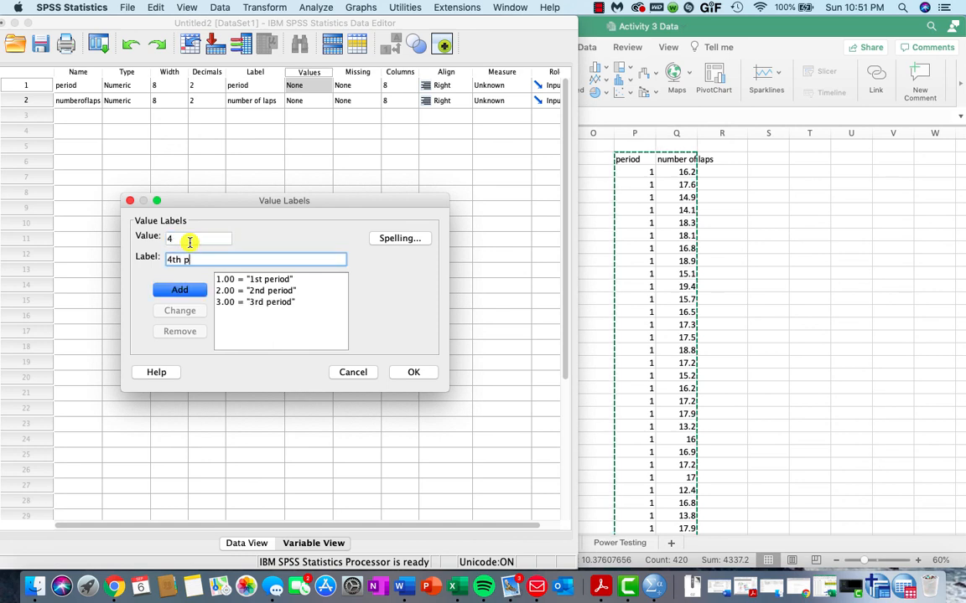
text(eriod)
key(Return)
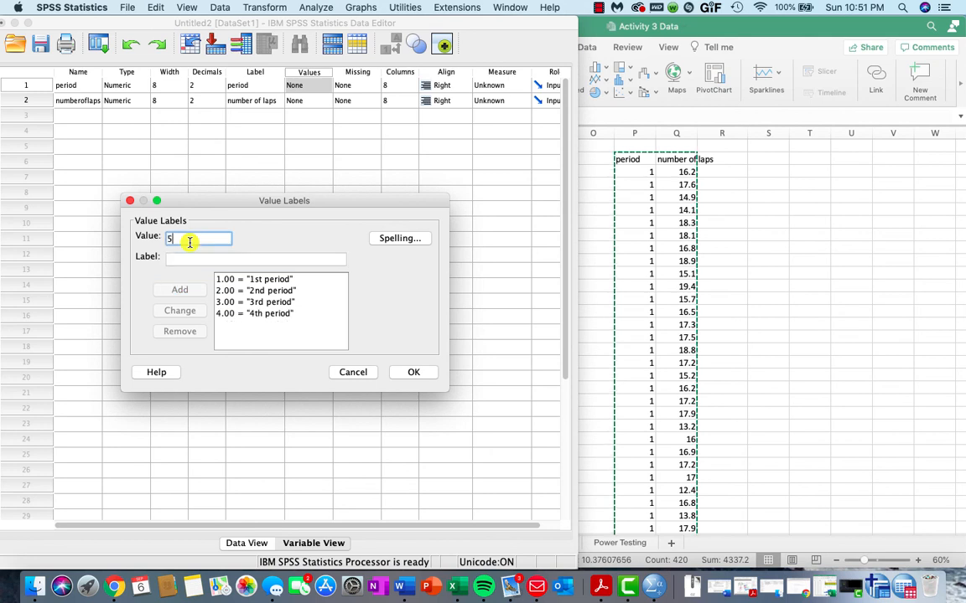
text(5)
key(Tab)
text(5)
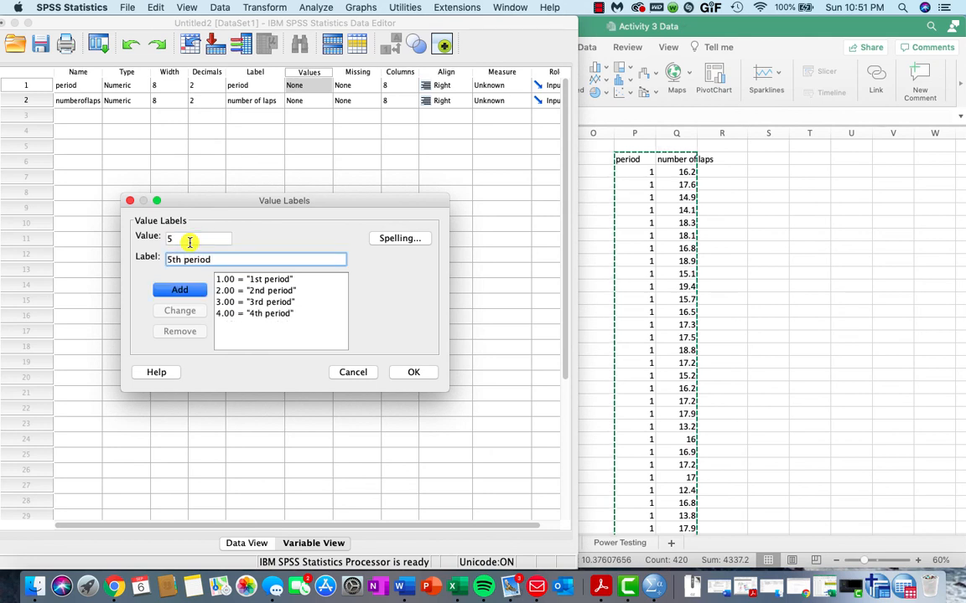
text(th period)
key(Return)
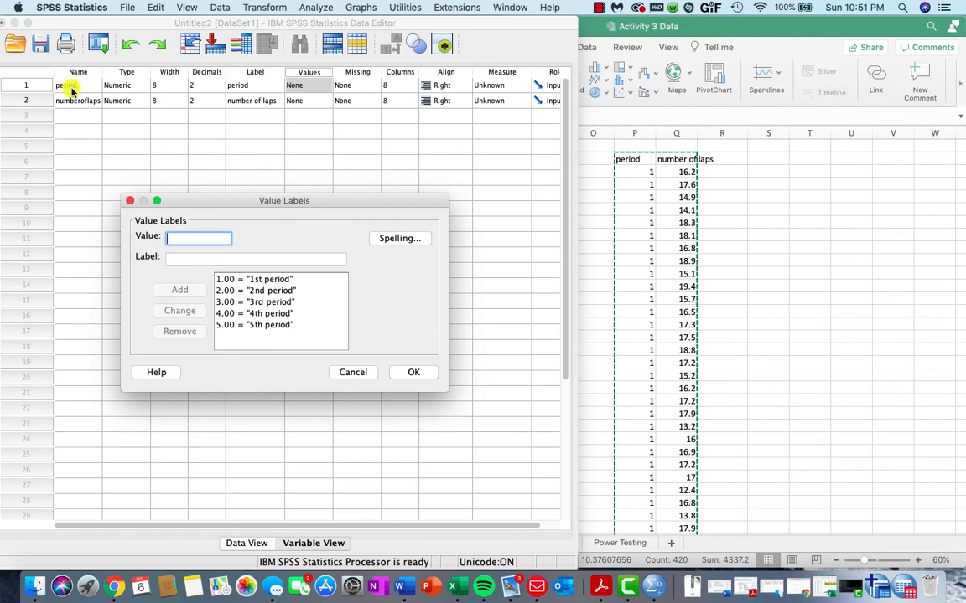
- Confirm the period value labels and set the measurement level to Nominal for period and Scale for number of laps
click(406, 373)
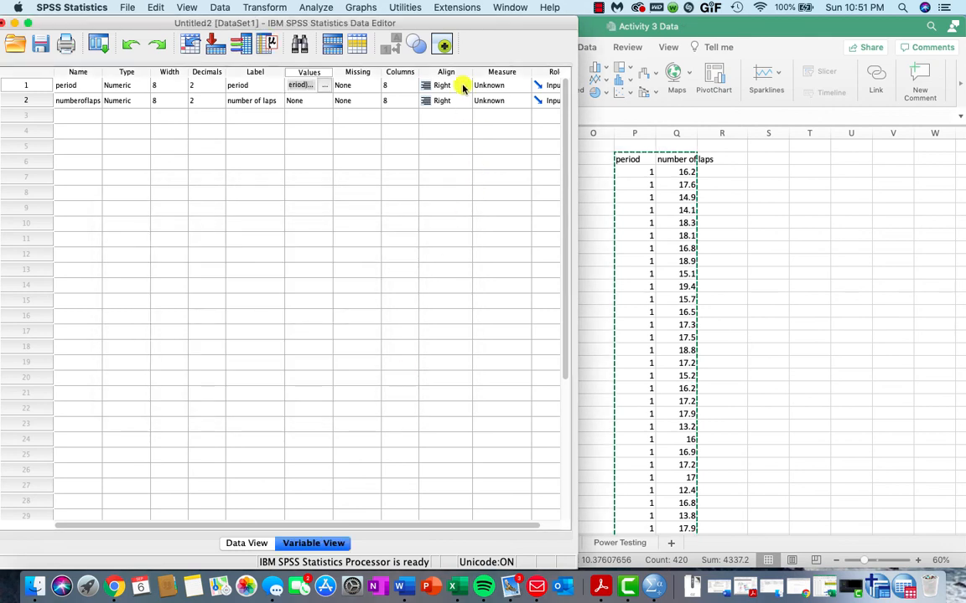
scroll(463, 87, right, 2)
scroll(464, 88, down, 1)
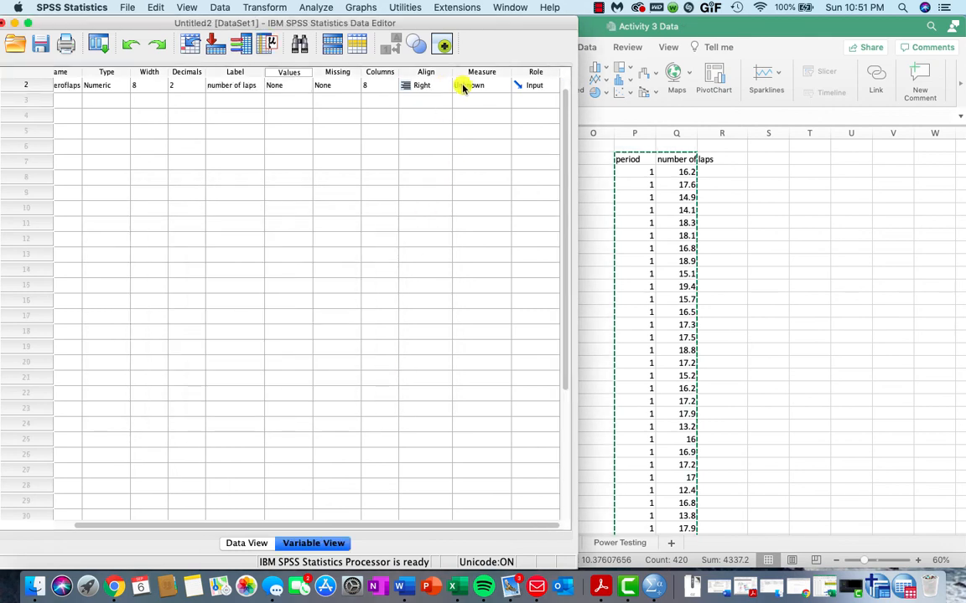
scroll(463, 88, up, 1)
scroll(464, 88, left, 2)
scroll(463, 87, right, 2)
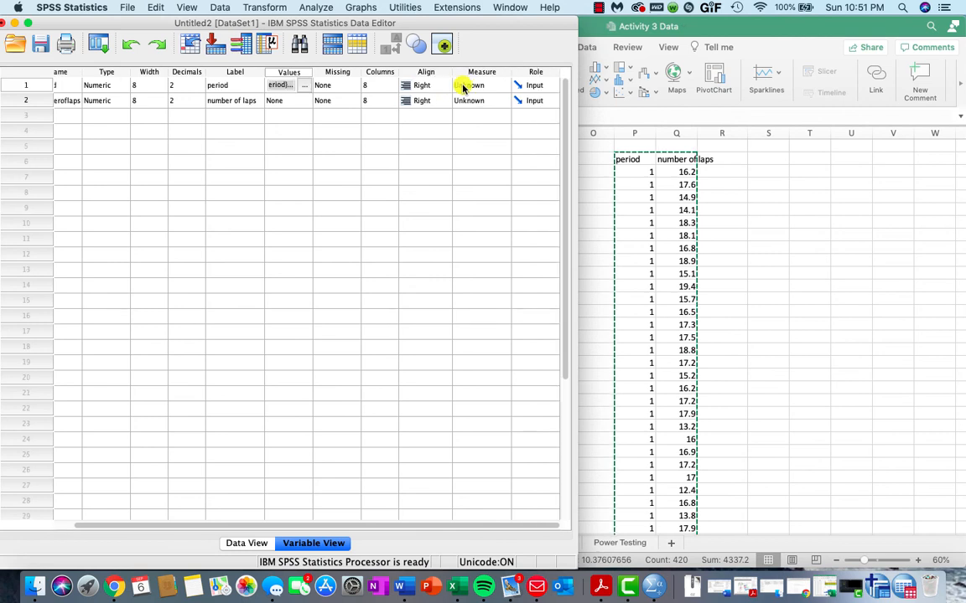
click(505, 86)
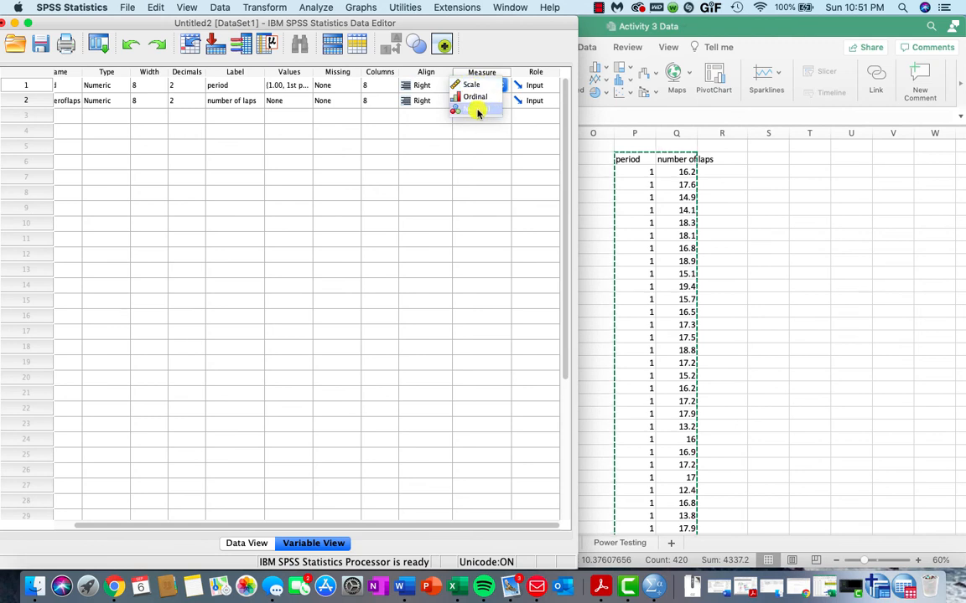
click(476, 109)
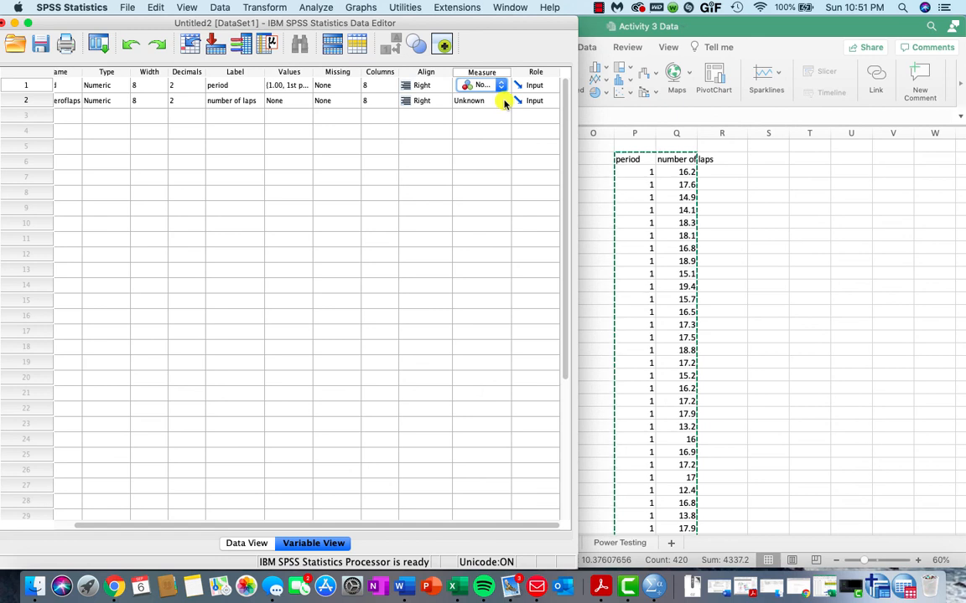
click(504, 101)
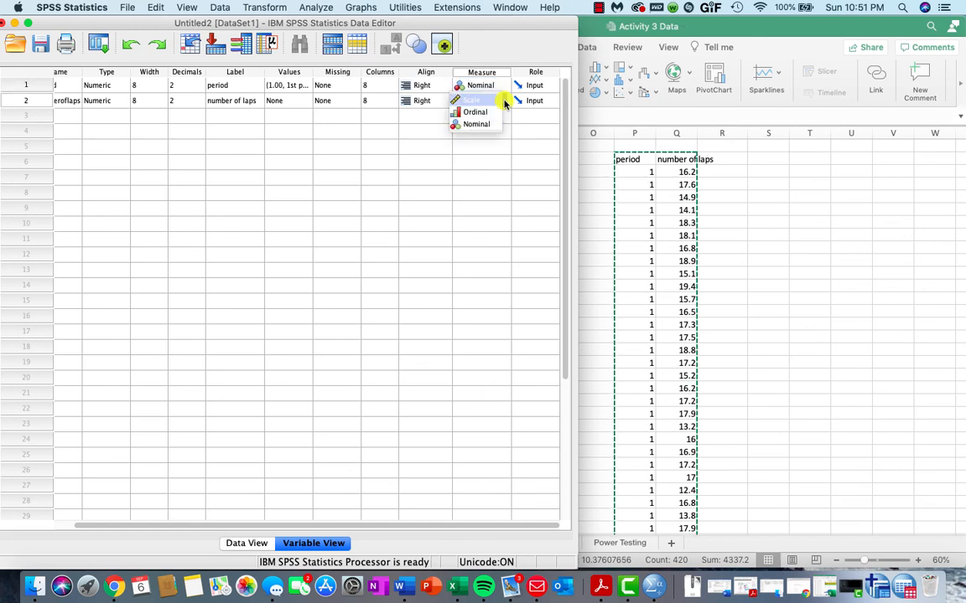
click(459, 101)
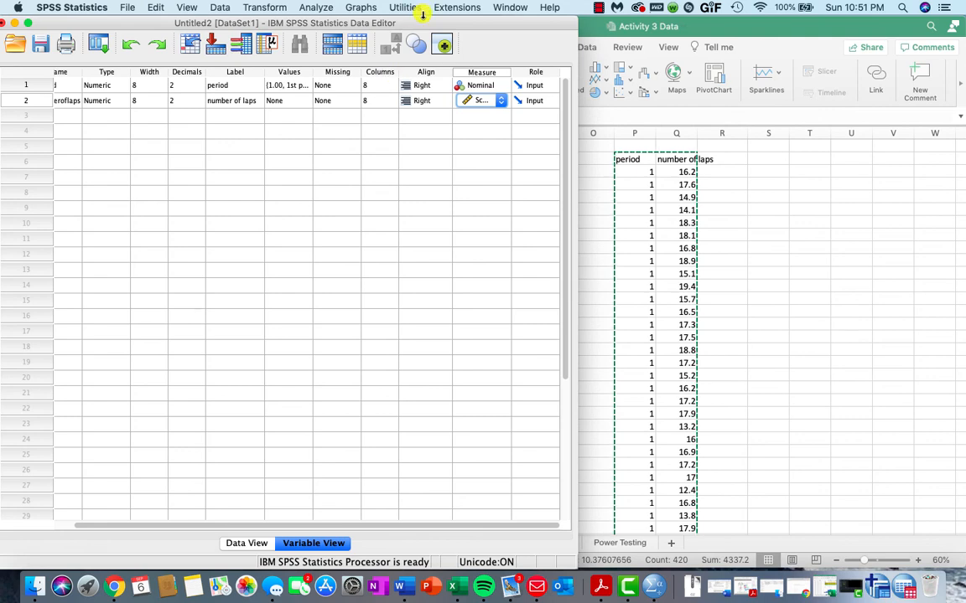
- Check the PE Class instructions and set up a Frequencies analysis of period and number of laps with frequency tables displayed
drag(371, 24, 794, 31)
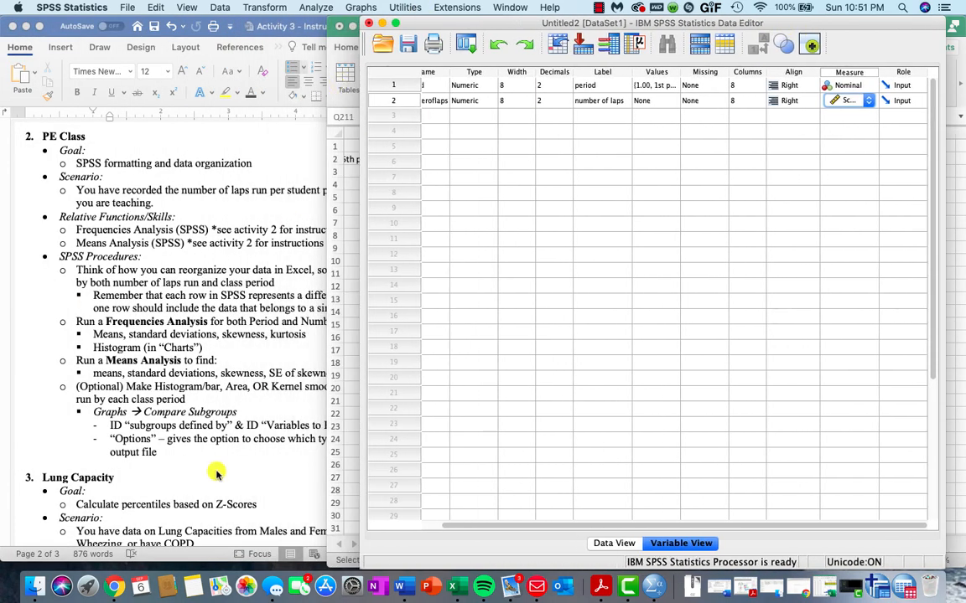
click(159, 339)
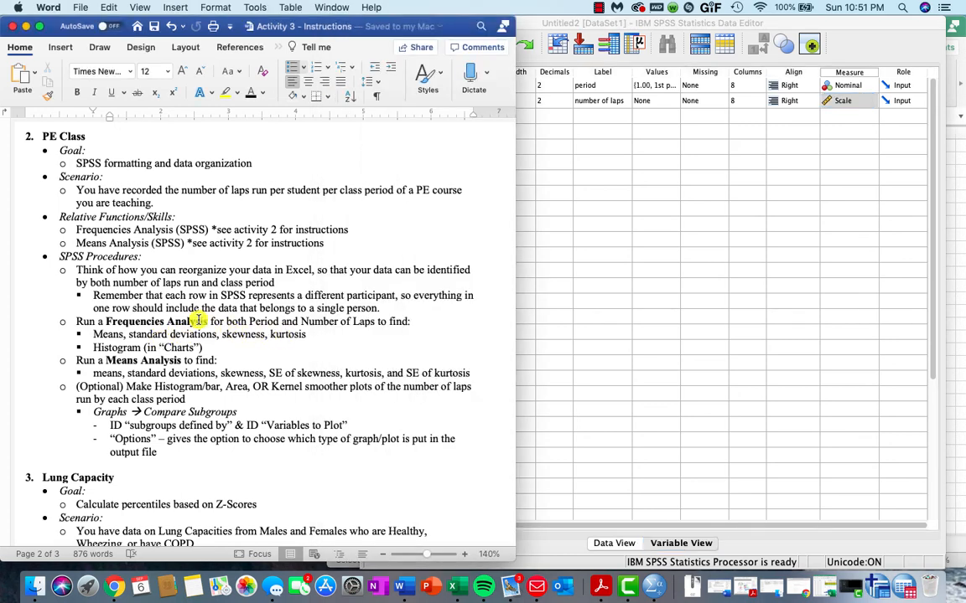
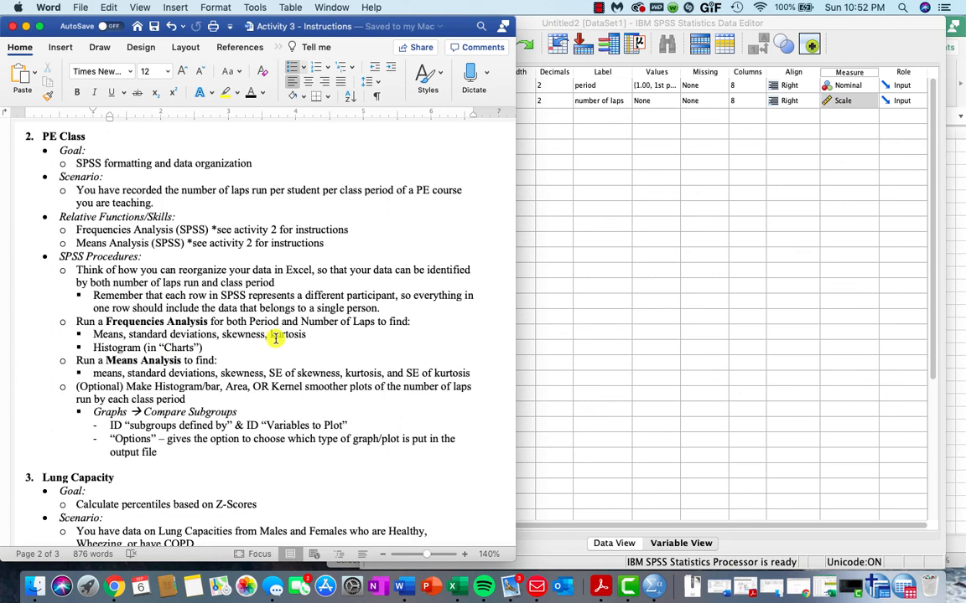
click(628, 257)
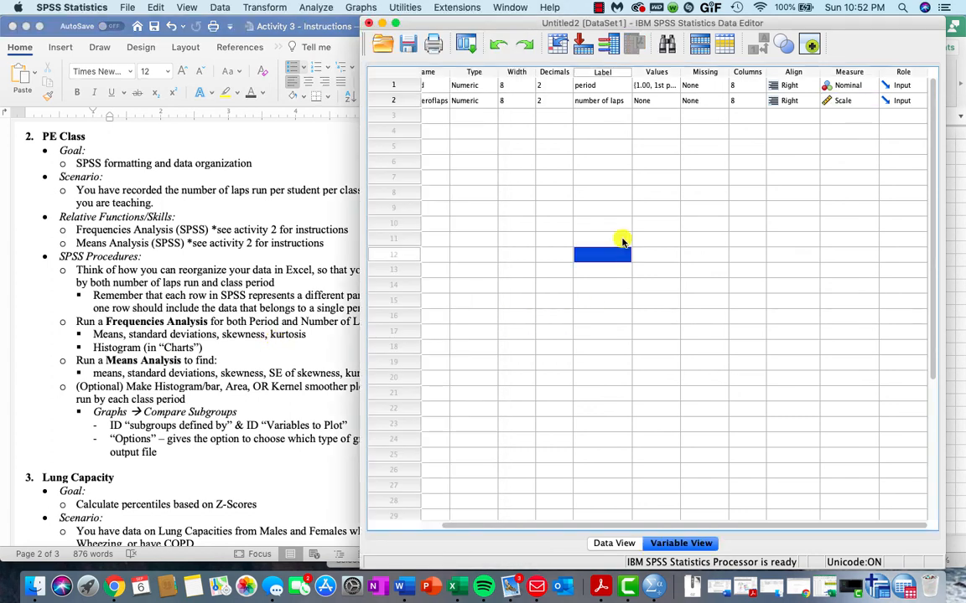
click(326, 7)
mouse_move(365, 36)
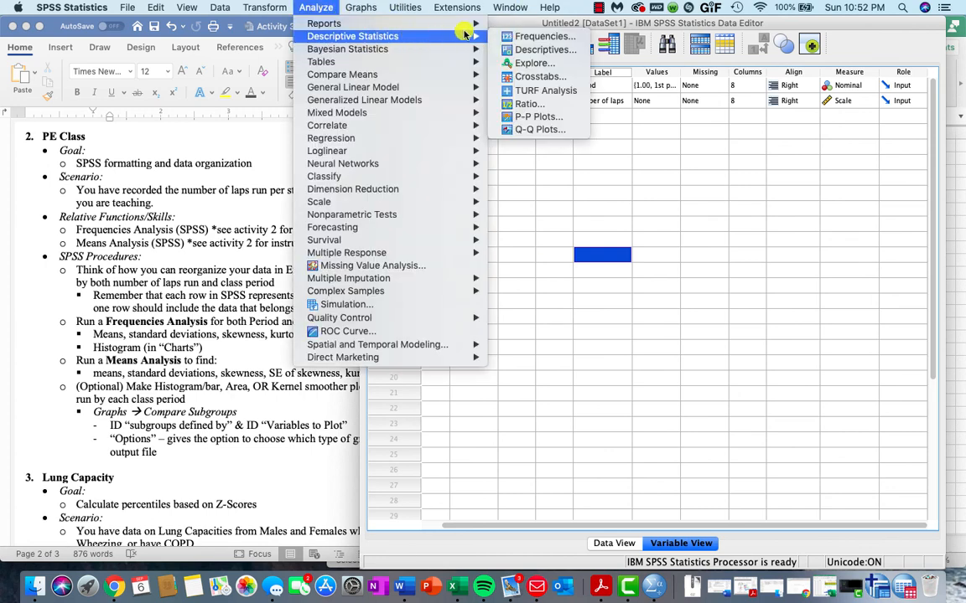
click(544, 37)
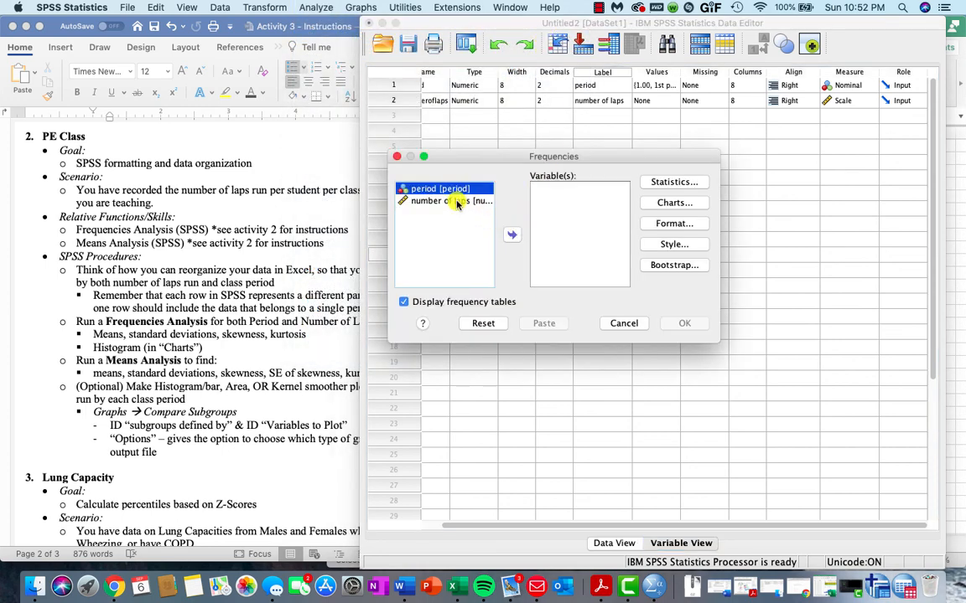
shift+click(442, 201)
click(511, 236)
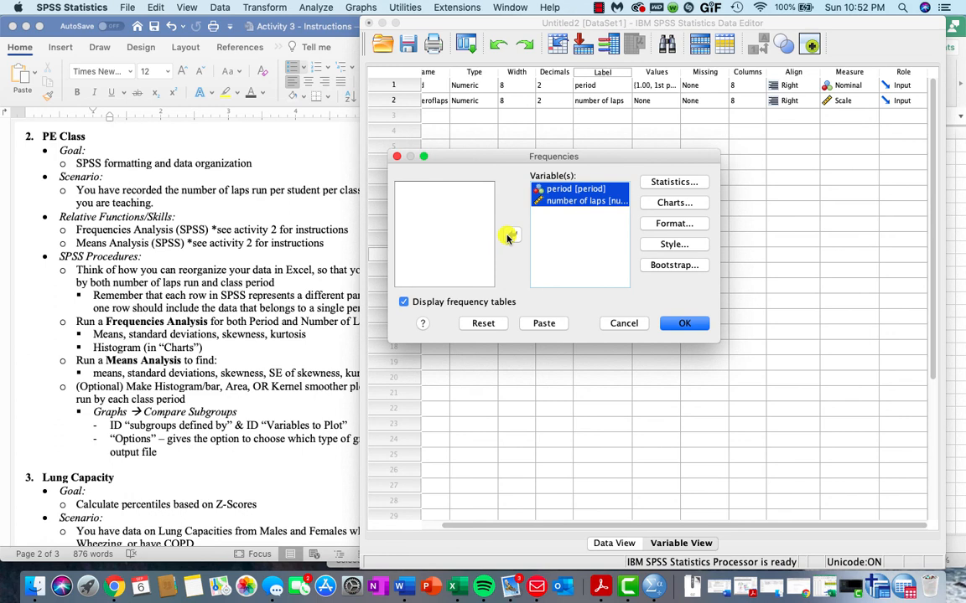
click(404, 302)
click(405, 303)
- Include the mean, standard deviation, skewness and kurtosis in the Frequencies statistics
click(676, 184)
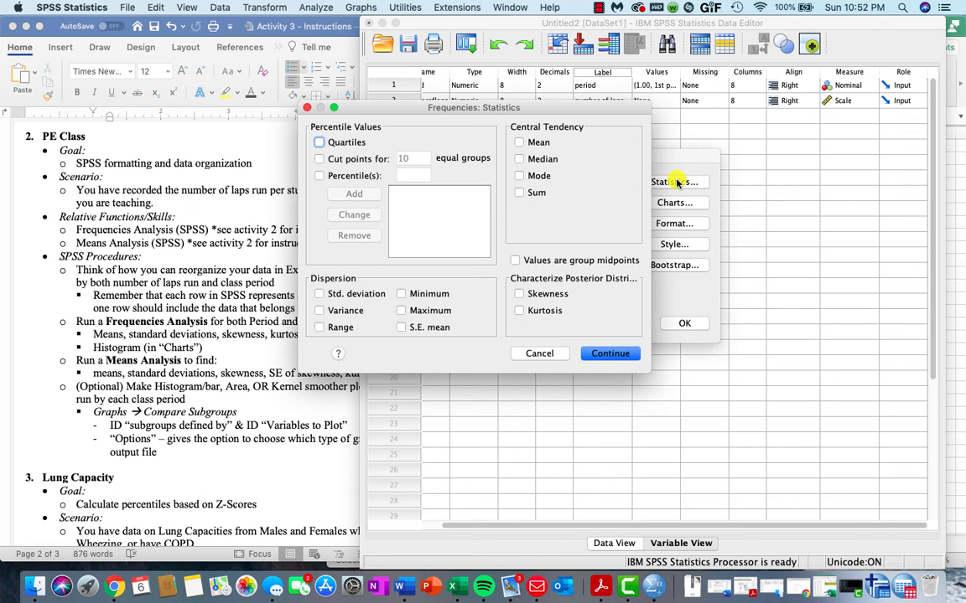
click(520, 142)
click(318, 294)
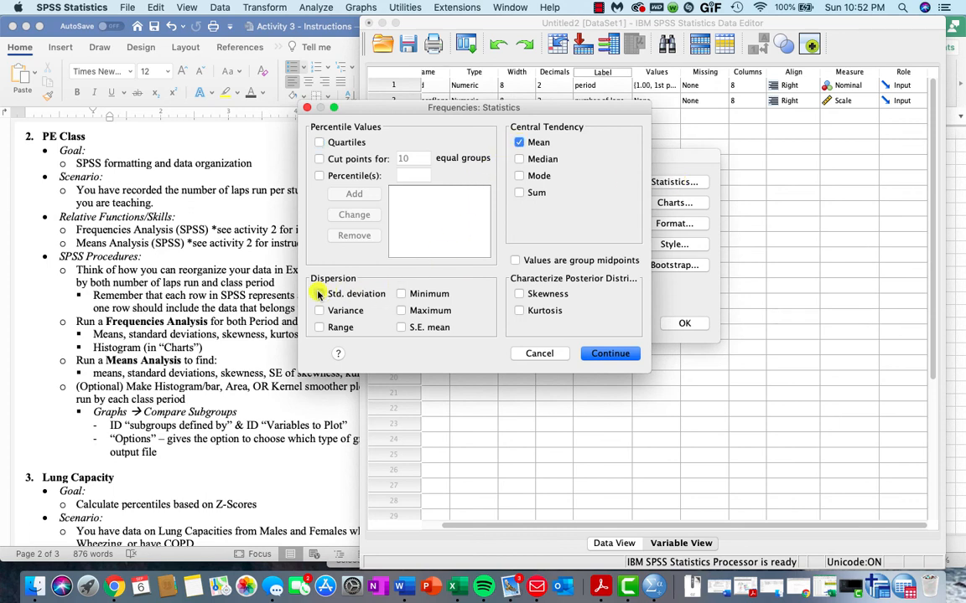
click(519, 293)
click(519, 310)
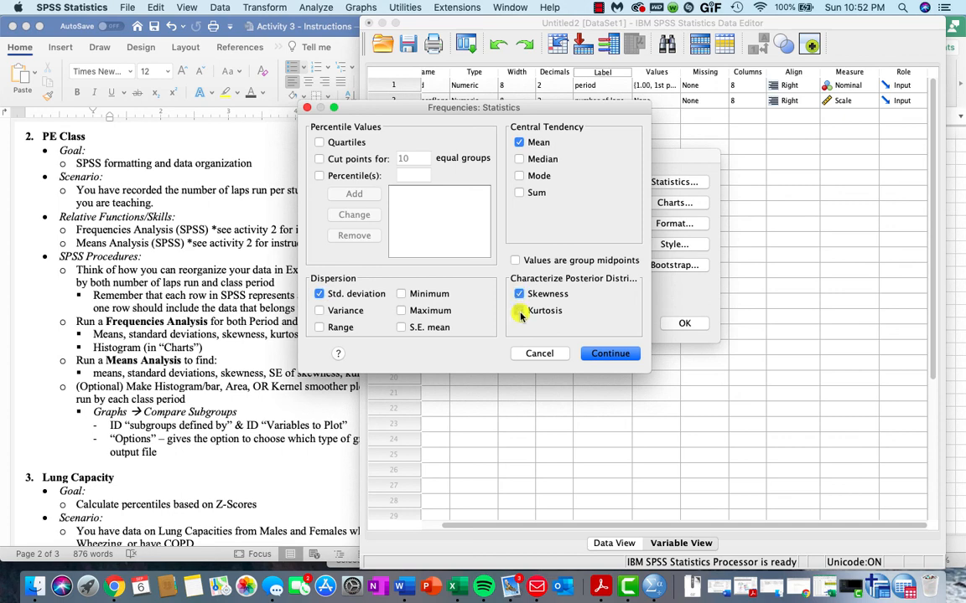
click(606, 353)
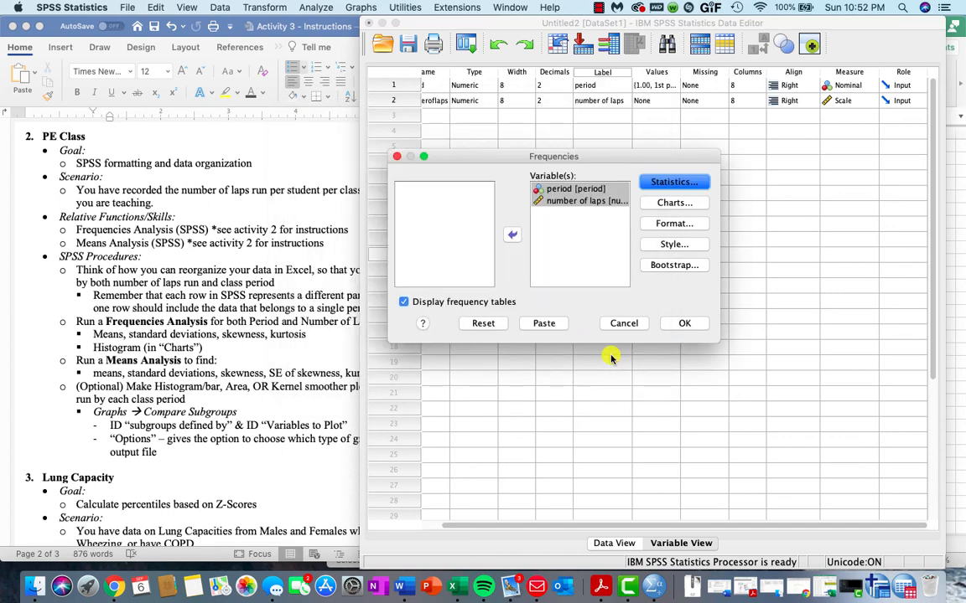
- Add histograms with a normal curve to the Frequencies analysis and run it
click(660, 205)
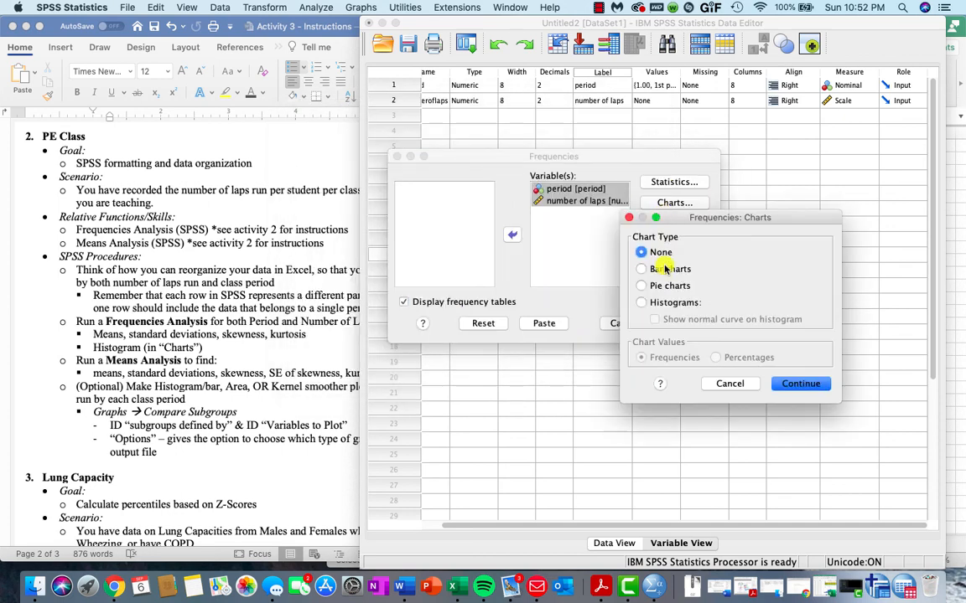
click(641, 303)
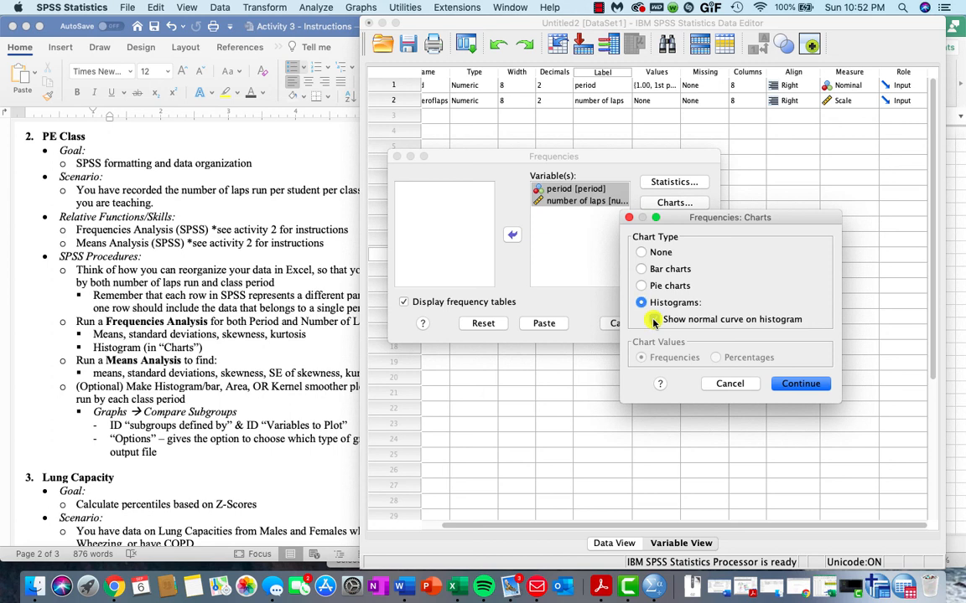
click(653, 320)
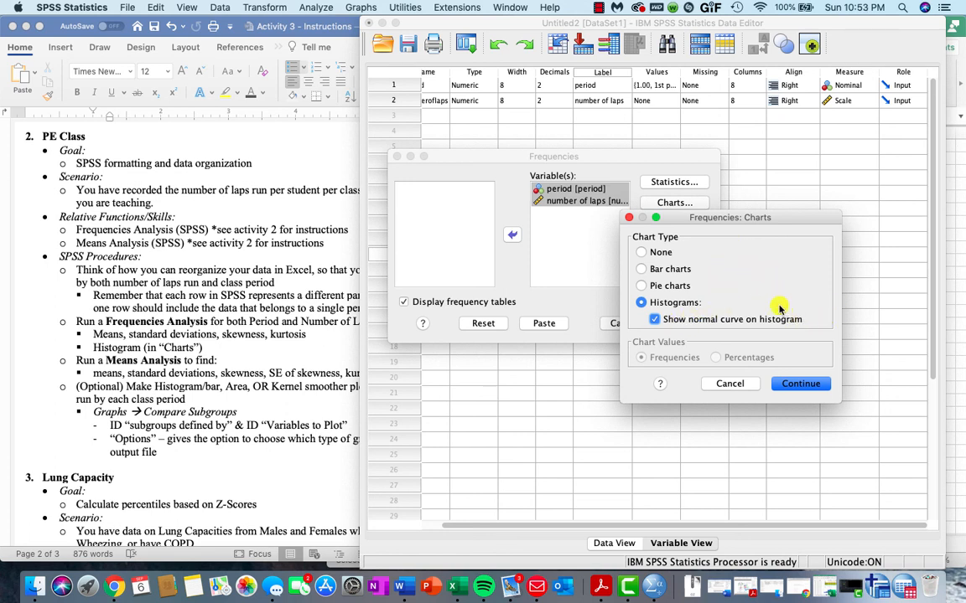
click(797, 385)
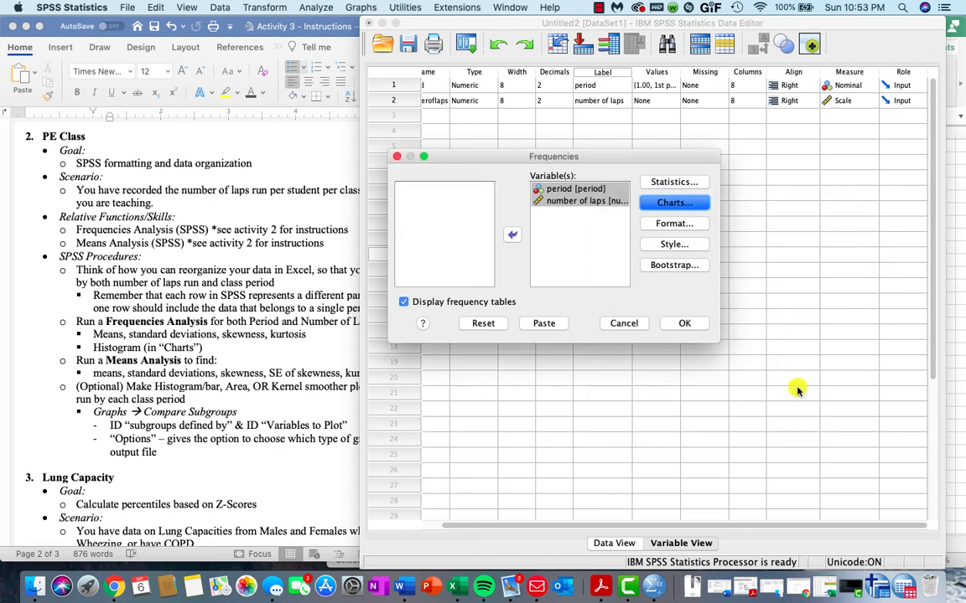
click(679, 327)
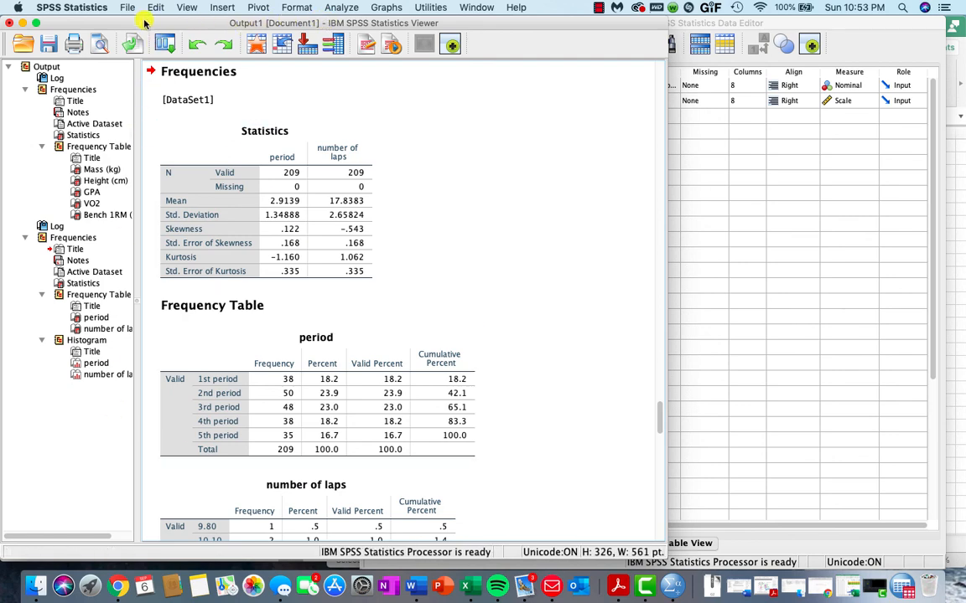
- Place the output viewer beside the instructions and rename the first Frequencies entry in the output outline "Student Values"
drag(144, 24, 444, 16)
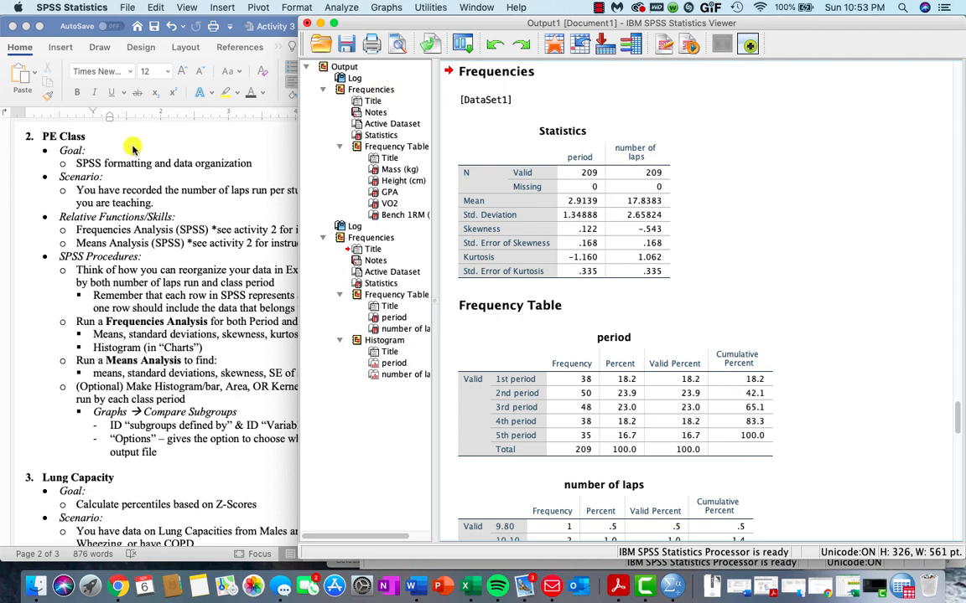
scroll(121, 155, up, 8)
scroll(121, 156, up, 15)
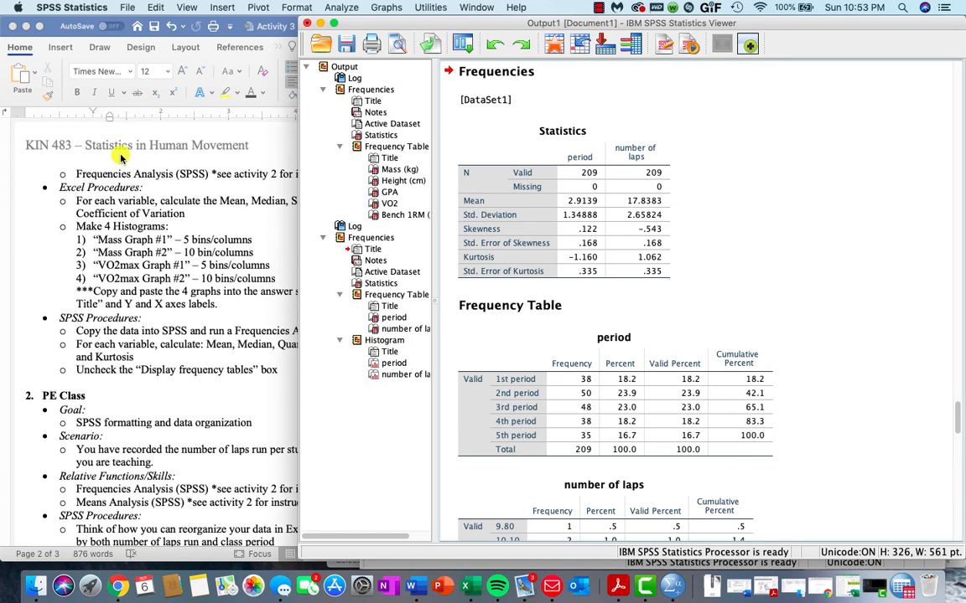
scroll(121, 158, up, 6)
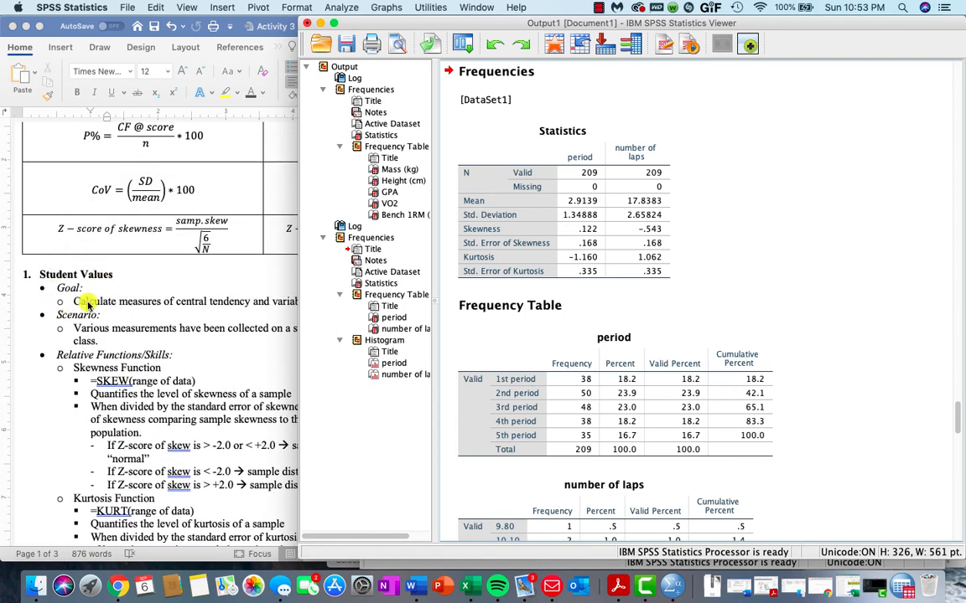
scroll(83, 300, down, 20)
scroll(88, 303, down, 3)
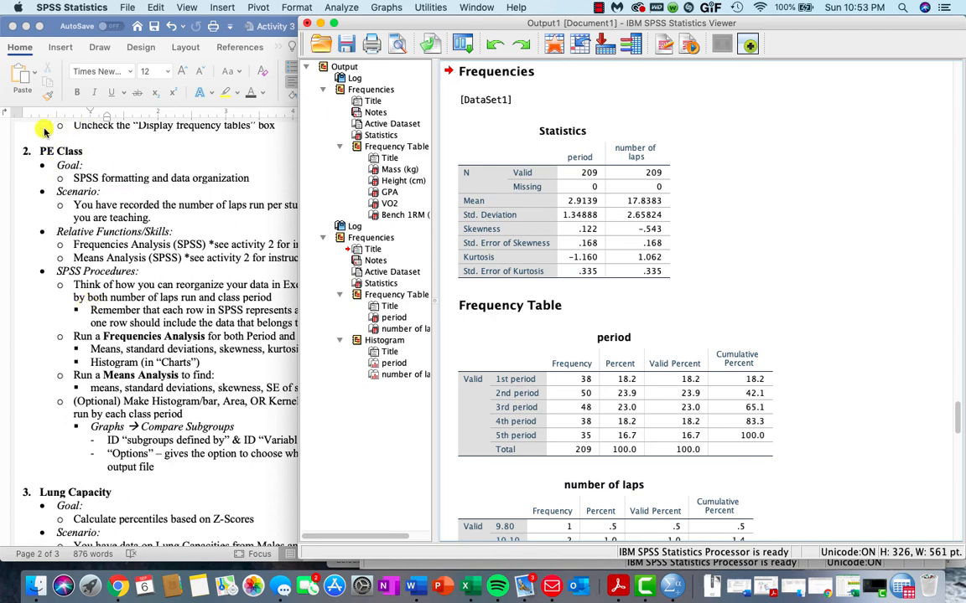
click(379, 91)
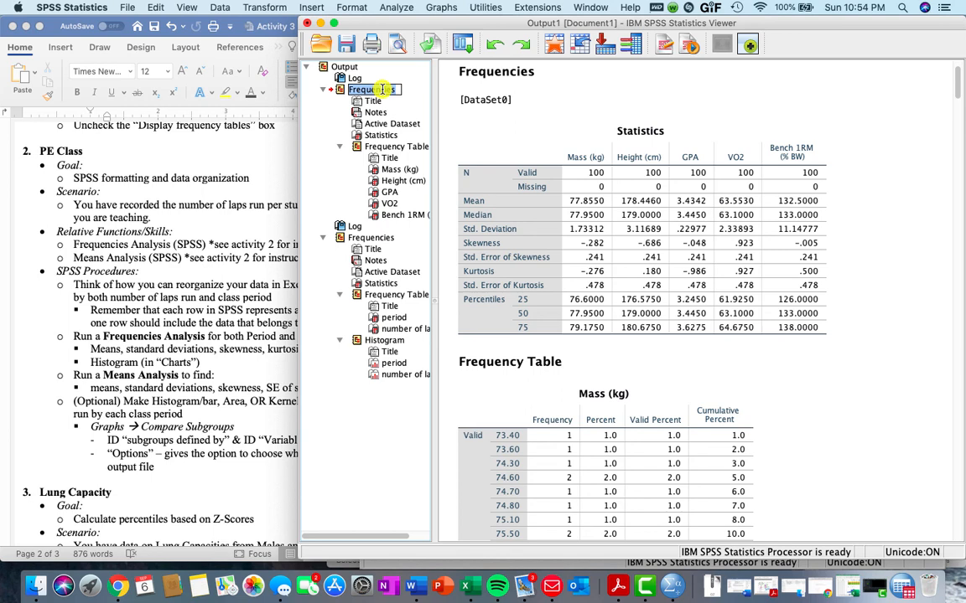
text(Student Values)
key(Return)
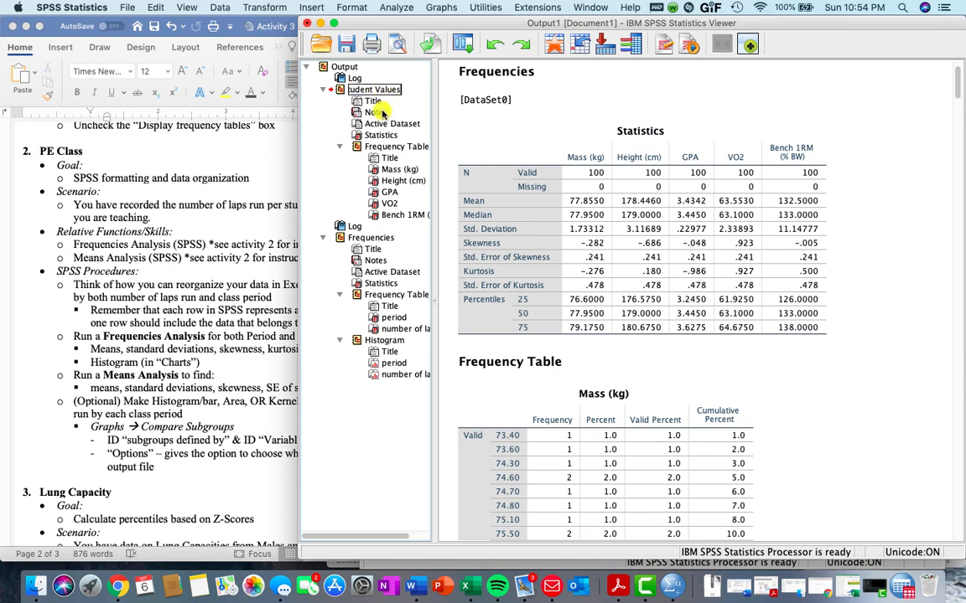
- Rename the second Frequencies entry in the output outline "PE Class - Frequecies"
click(373, 237)
text(PE Class)
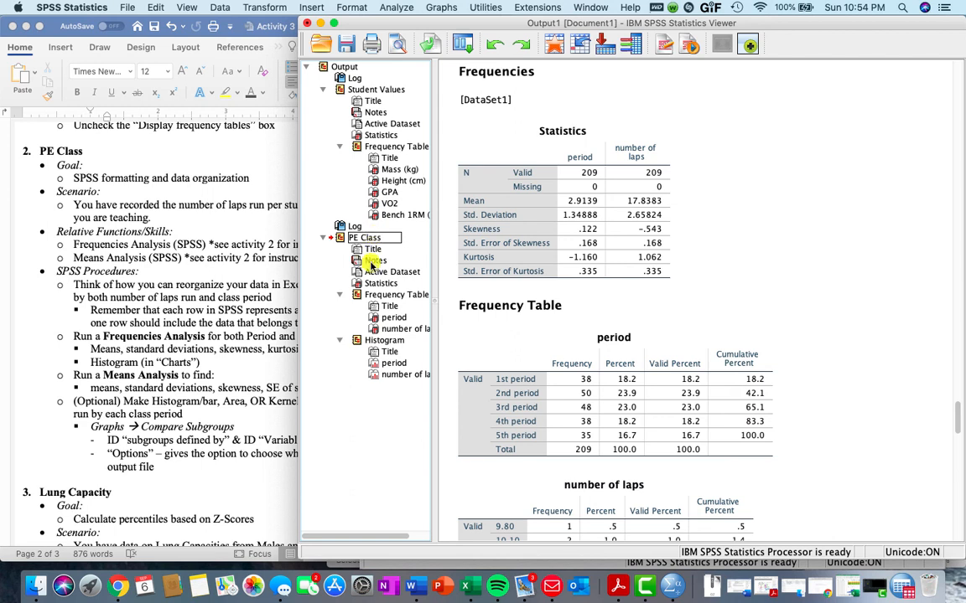
scroll(371, 330, right, 2)
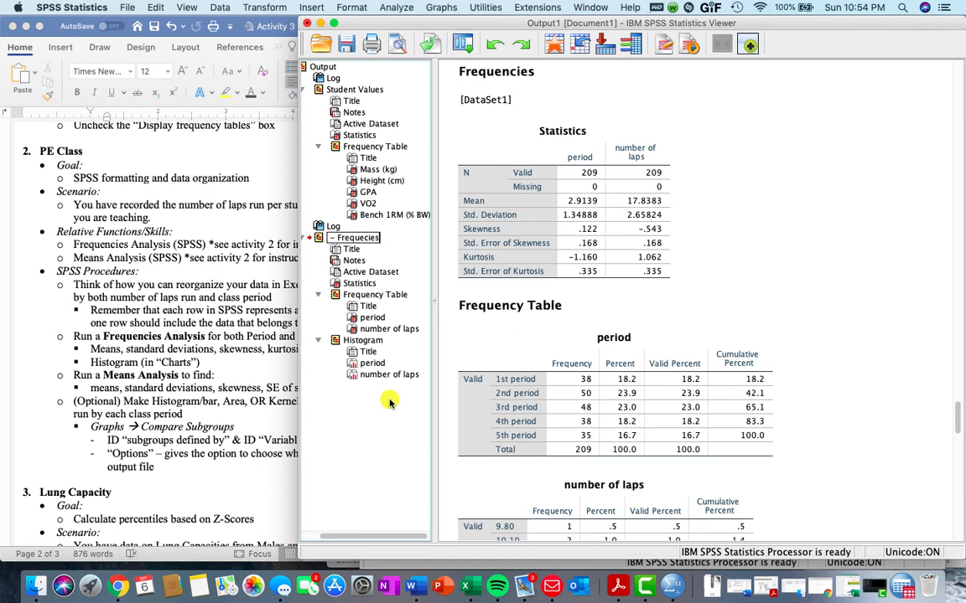
key(Return)
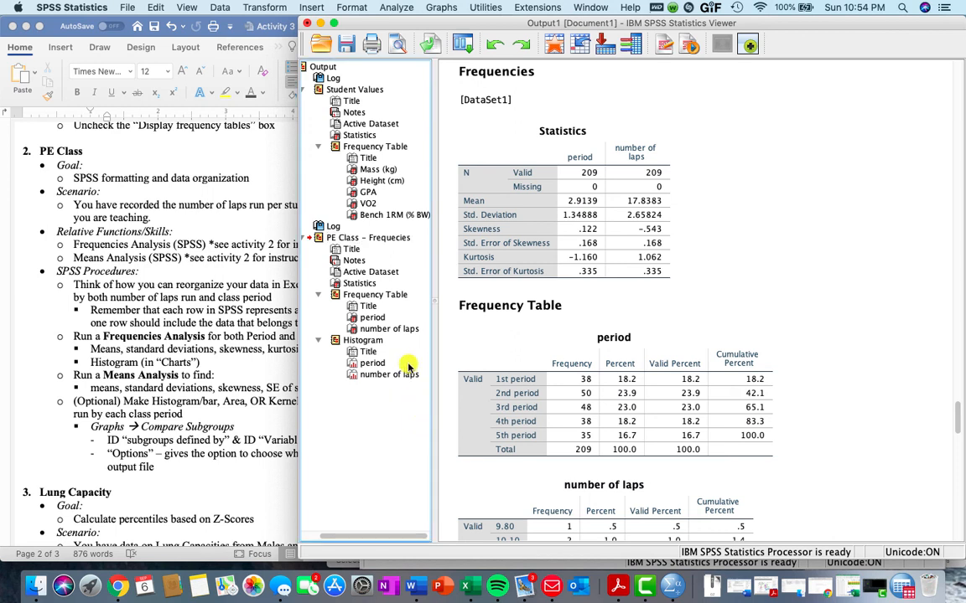
- Examine the statistics and the period frequency table in the PE Class output
click(556, 305)
click(541, 191)
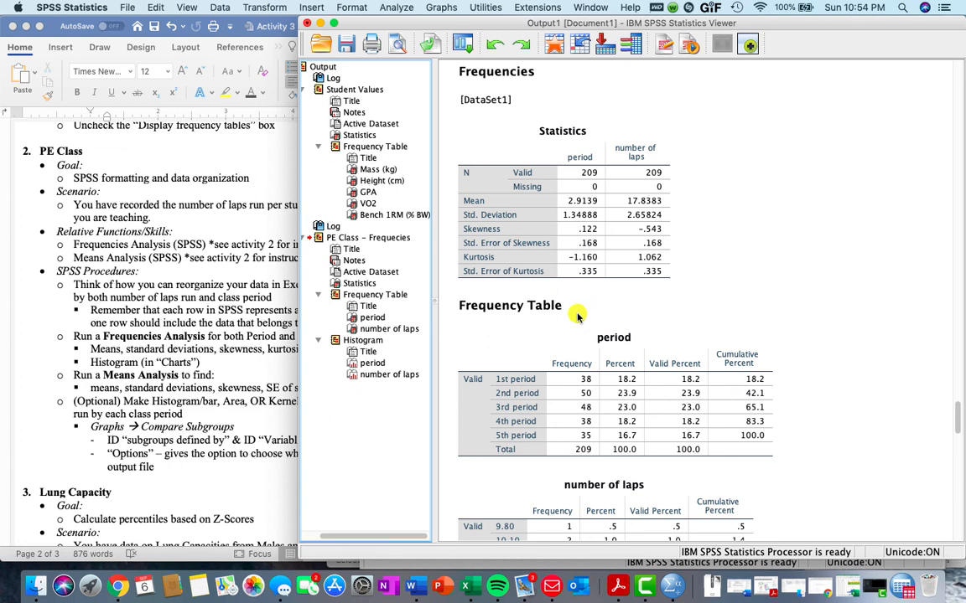
scroll(668, 287, down, 5)
scroll(645, 287, down, 1)
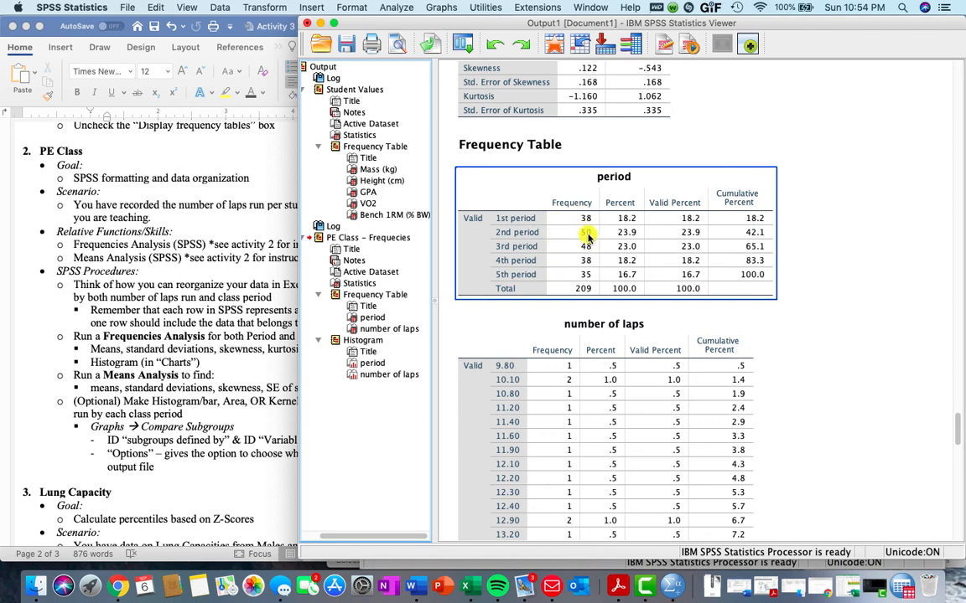
click(576, 310)
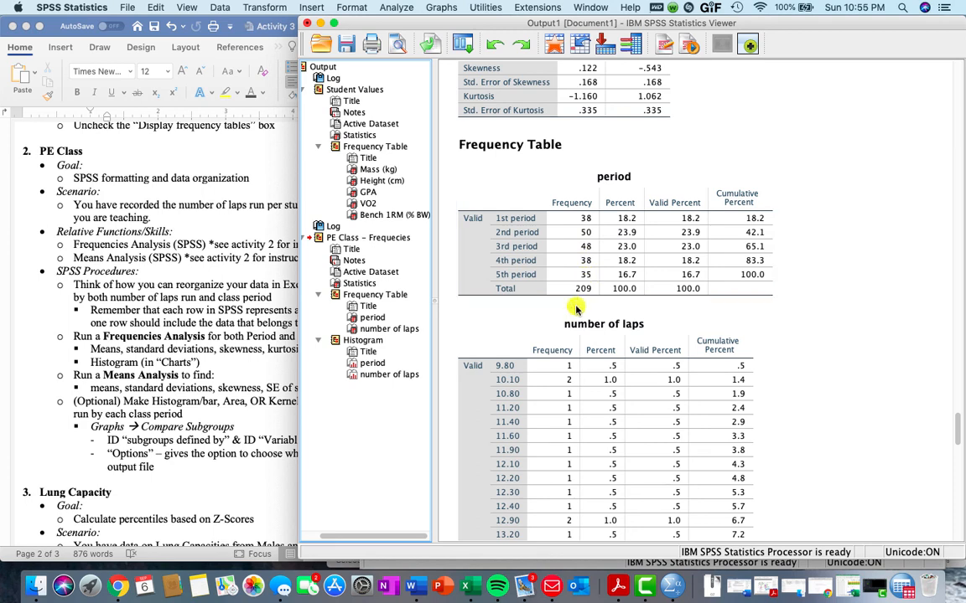
- Examine the number of laps frequency table and the period histogram in the PE Class output
scroll(576, 310, down, 6)
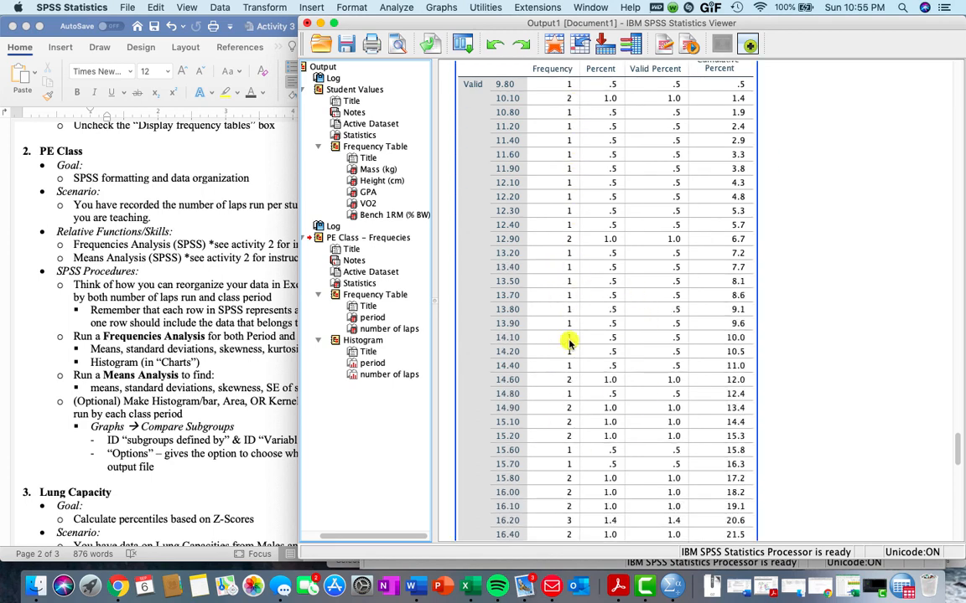
scroll(564, 377, up, 7)
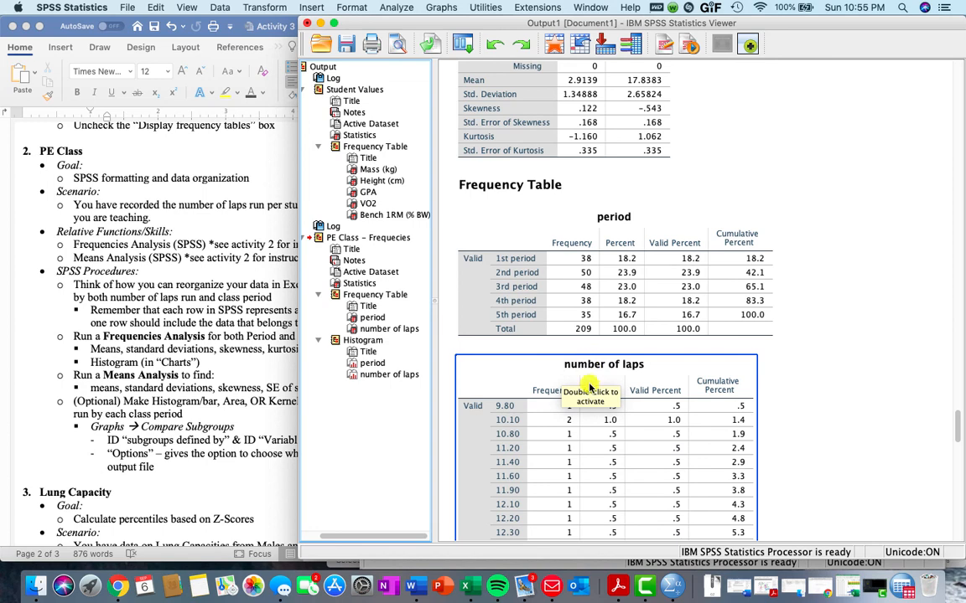
scroll(589, 386, down, 20)
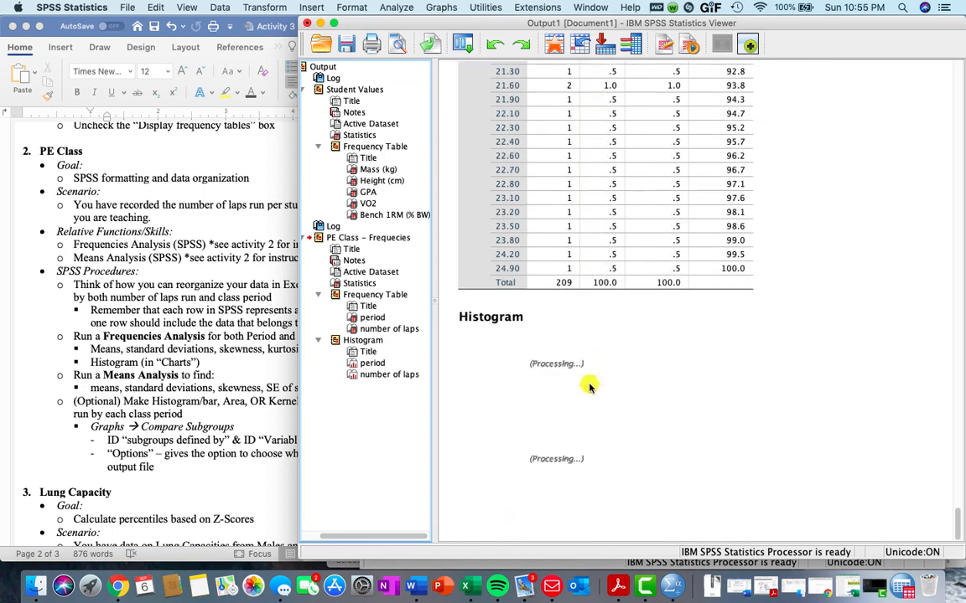
scroll(589, 385, down, 1)
scroll(589, 386, down, 5)
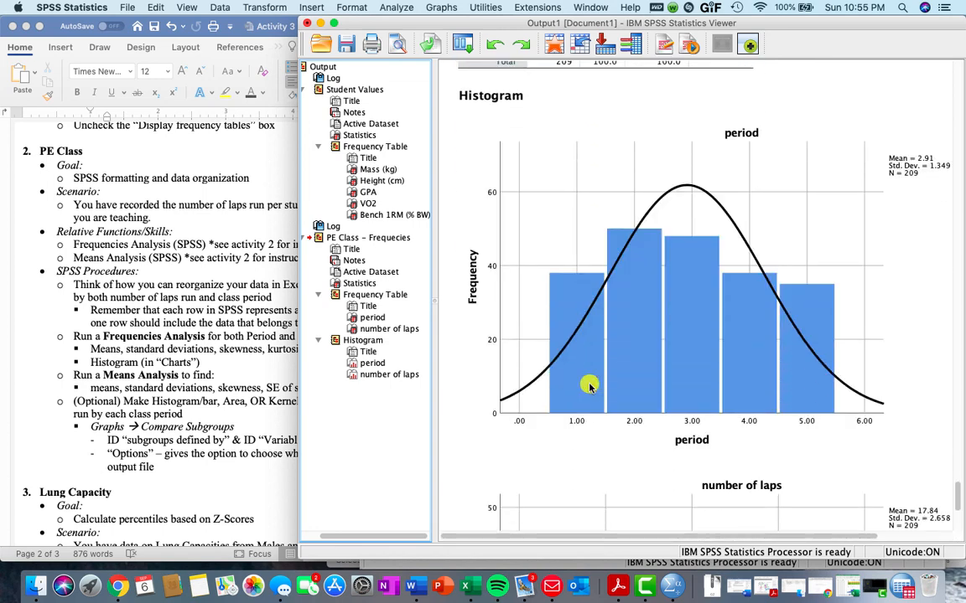
click(591, 385)
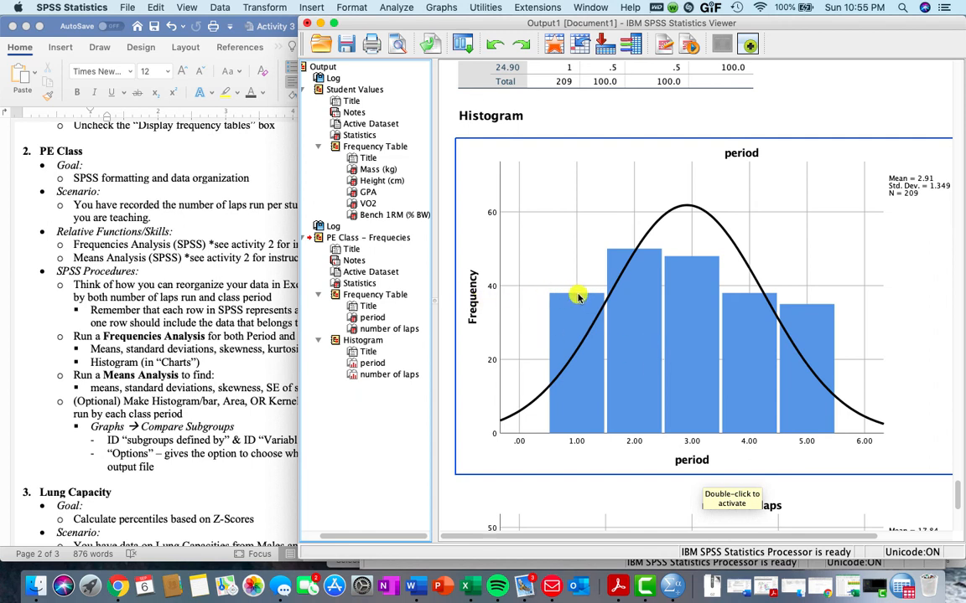
scroll(575, 298, up, 1)
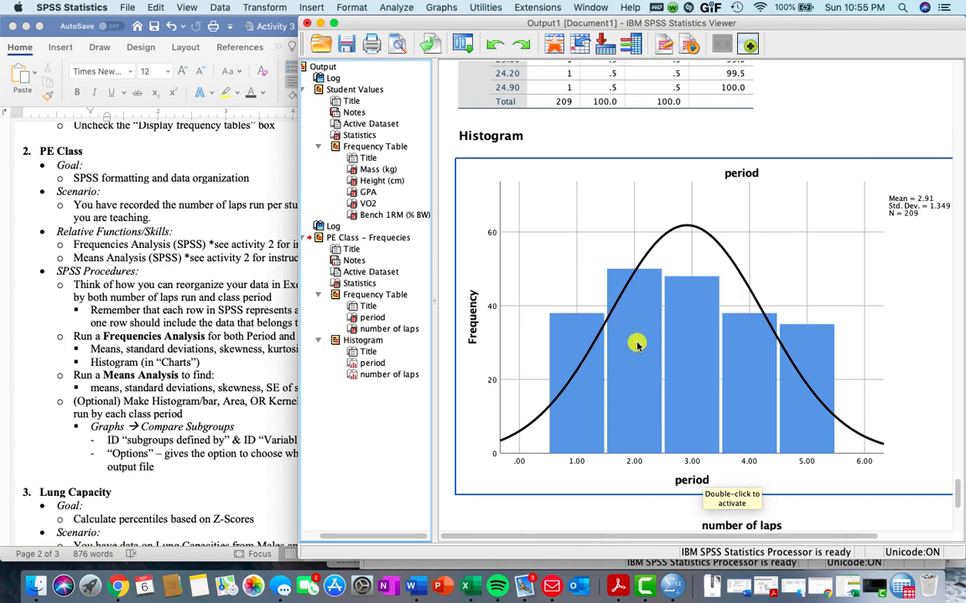
- Compare the period frequency table with the period histogram, class period by class period
scroll(784, 328, up, 15)
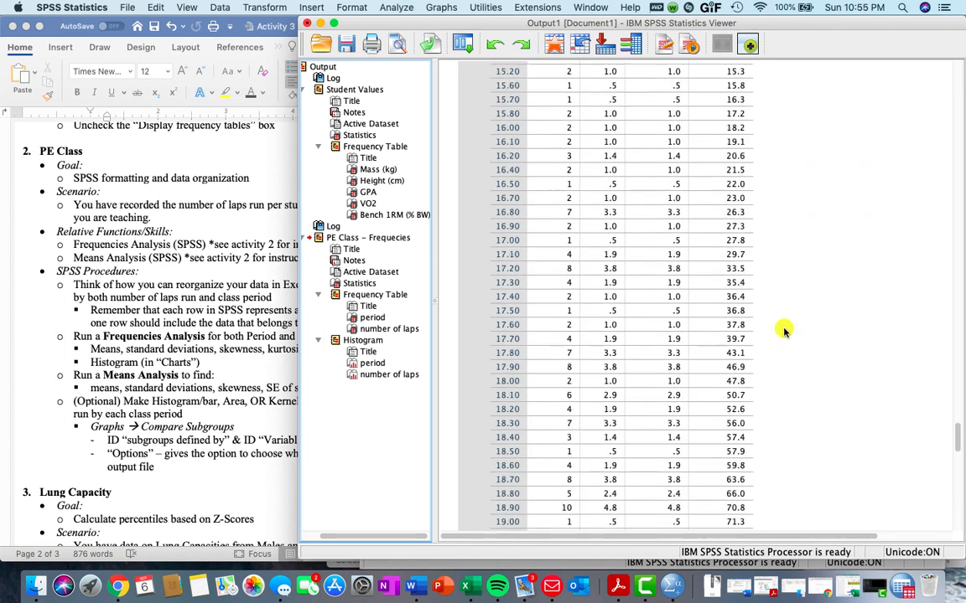
scroll(784, 329, up, 3)
scroll(657, 348, down, 1)
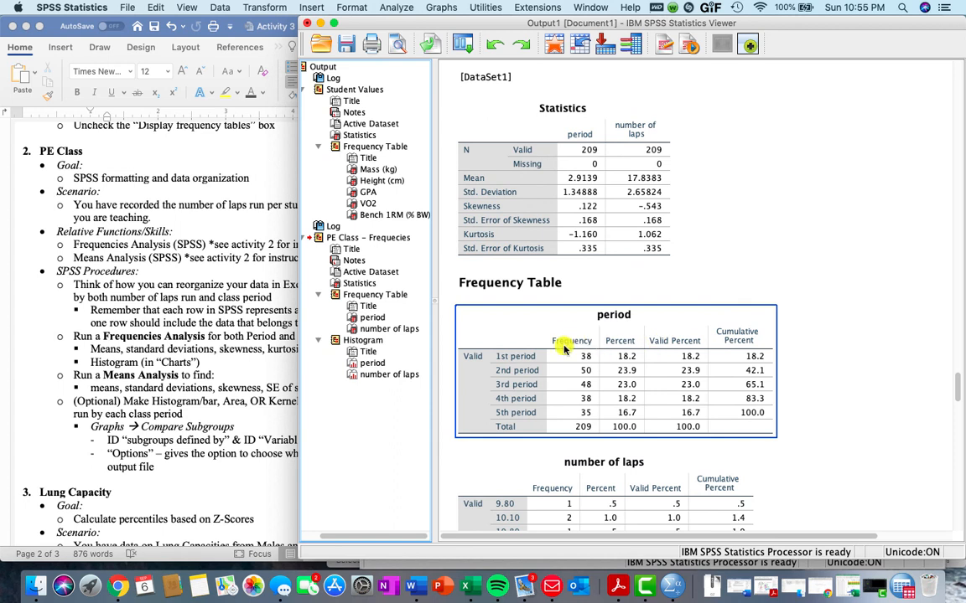
click(589, 375)
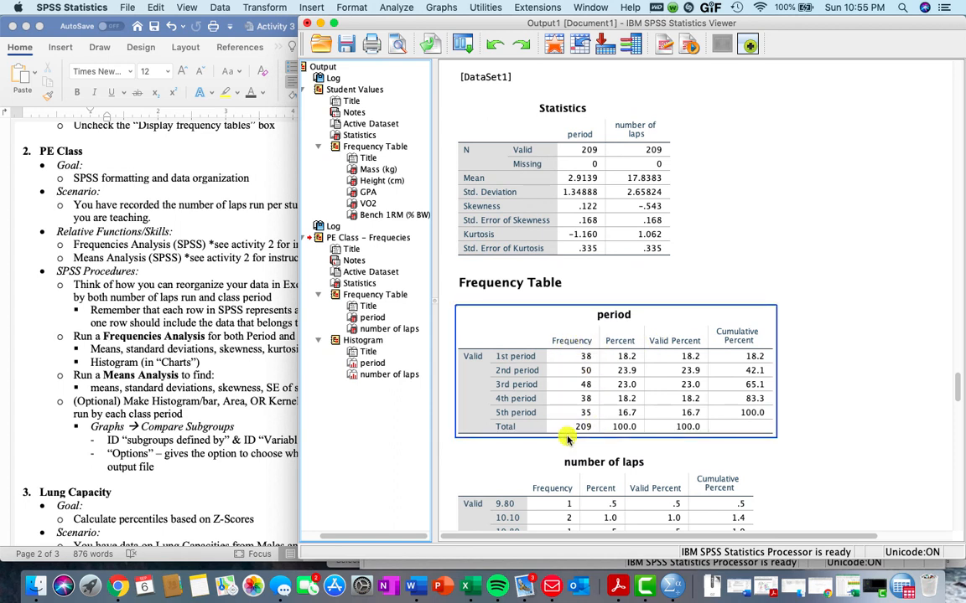
scroll(568, 440, down, 1)
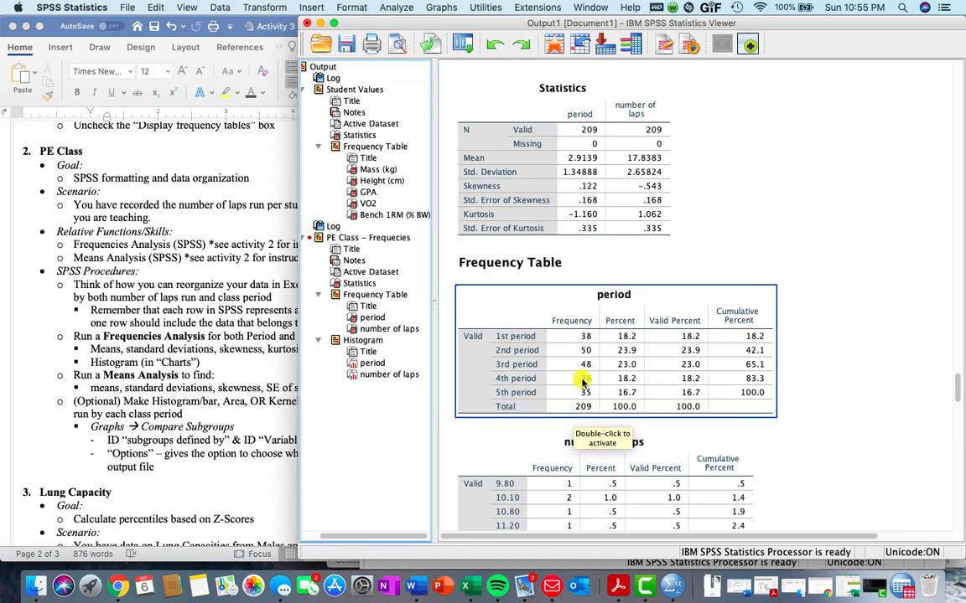
scroll(584, 399, down, 15)
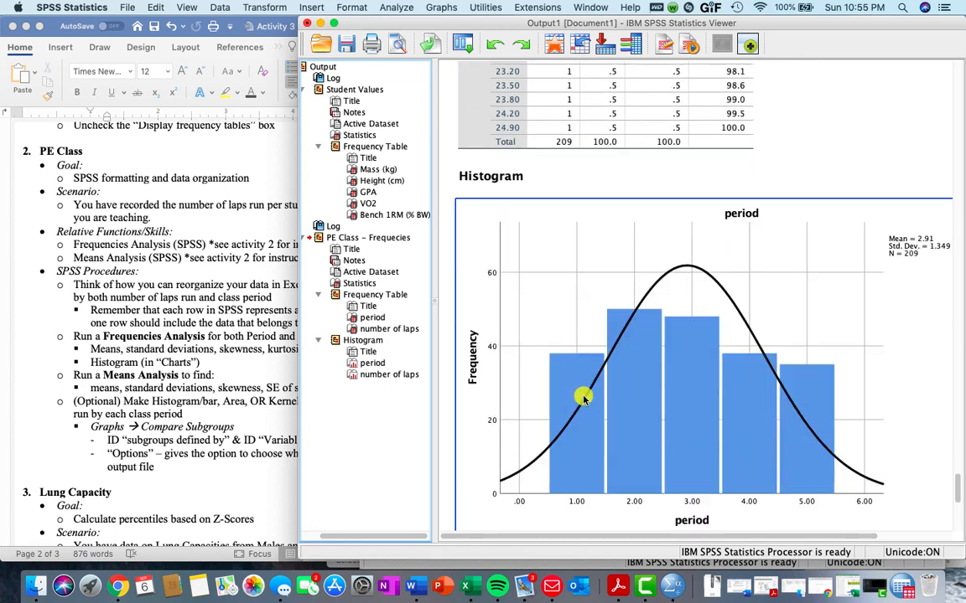
scroll(583, 395, up, 10)
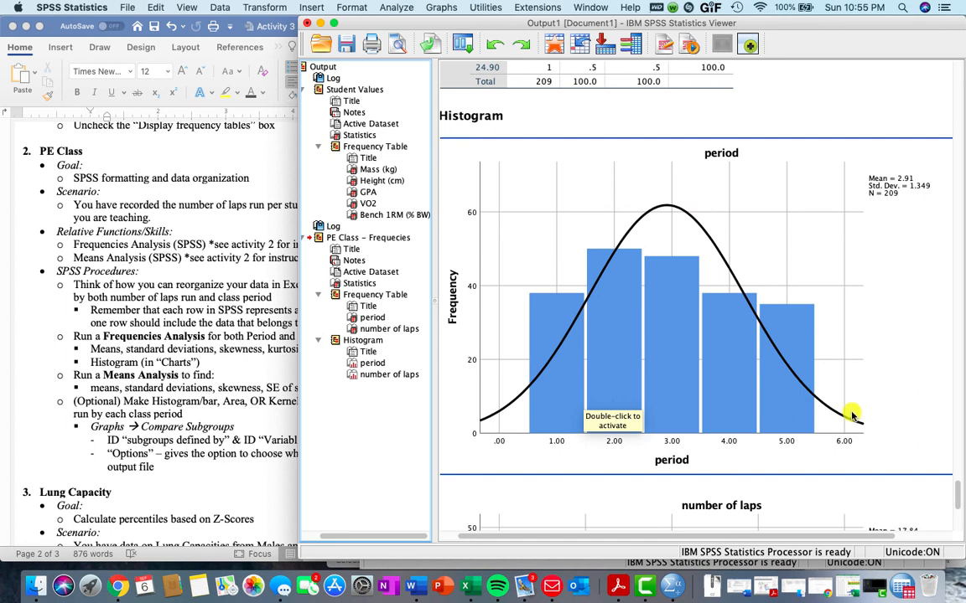
- Examine the number of laps histogram and return to the start of the PE Class frequencies output
scroll(849, 414, down, 6)
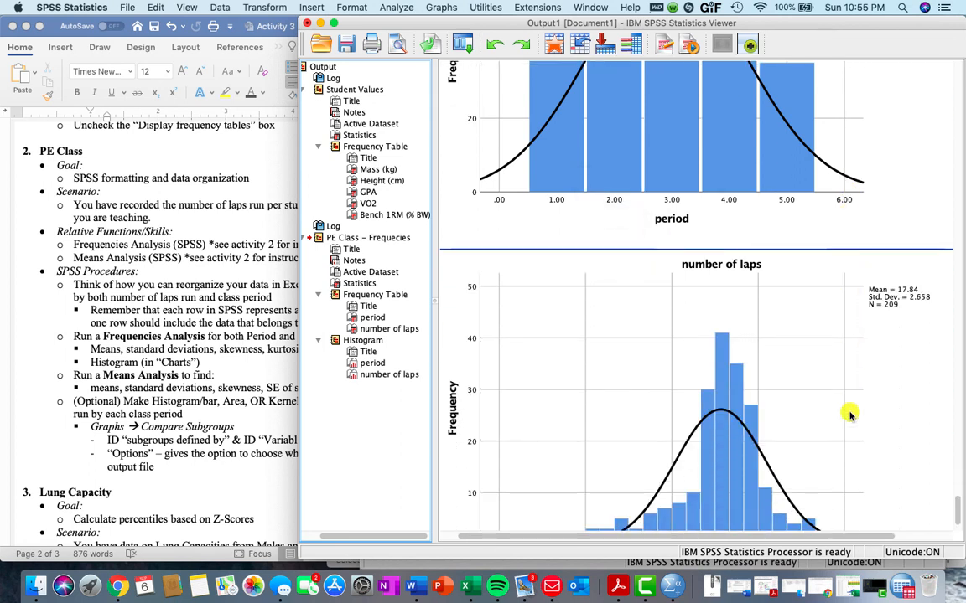
scroll(849, 414, down, 1)
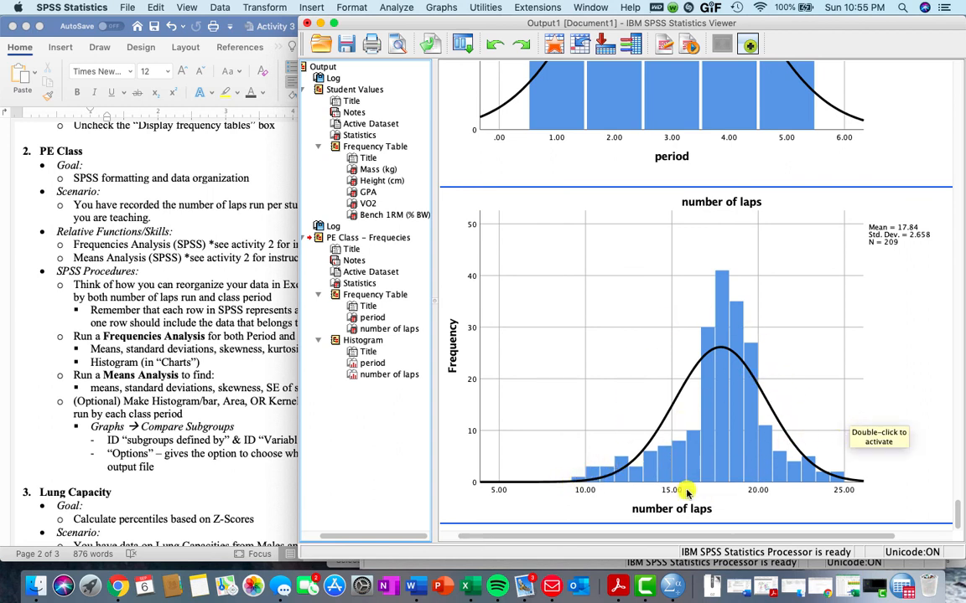
scroll(570, 482, down, 1)
click(570, 481)
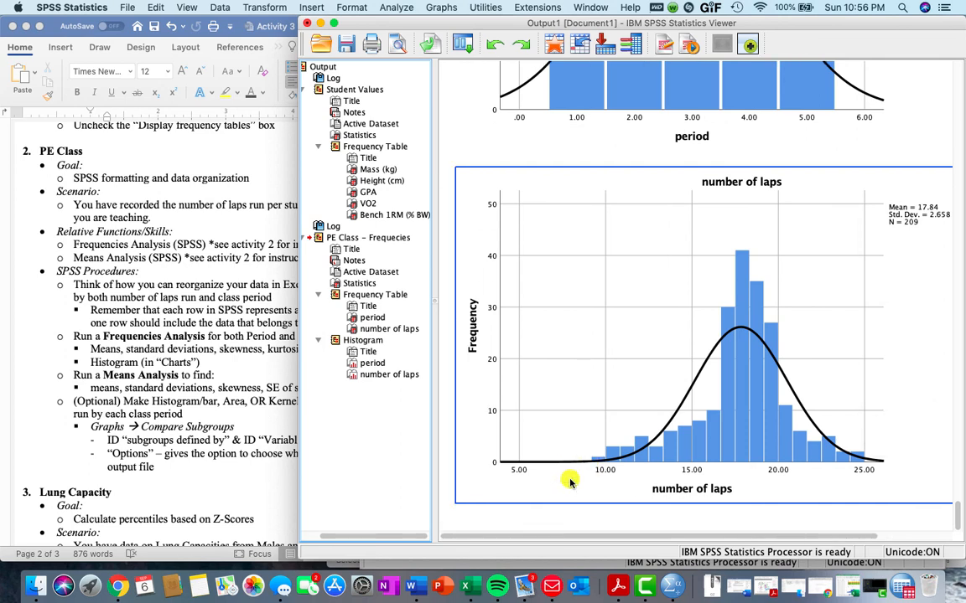
scroll(570, 482, up, 10)
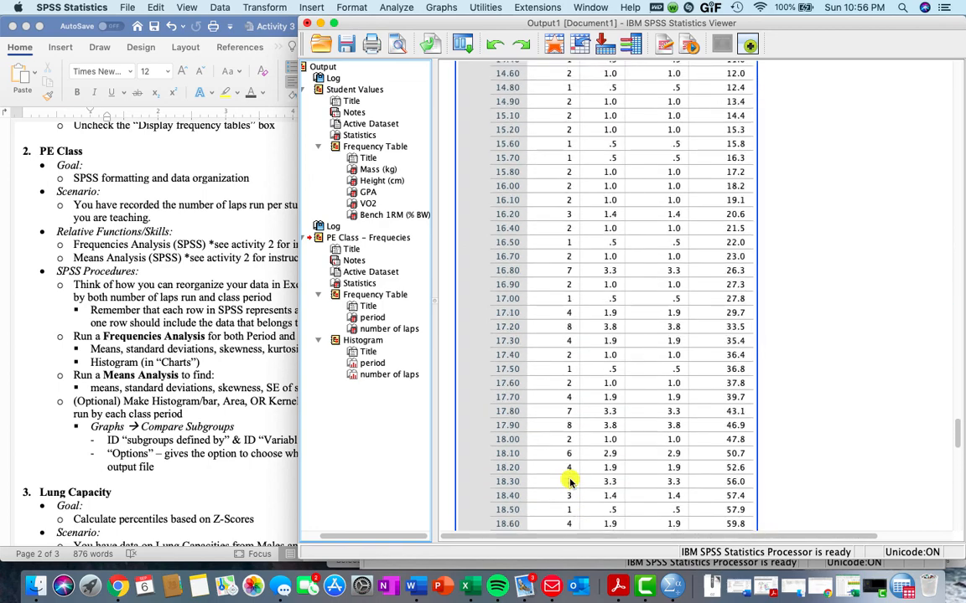
scroll(570, 482, up, 20)
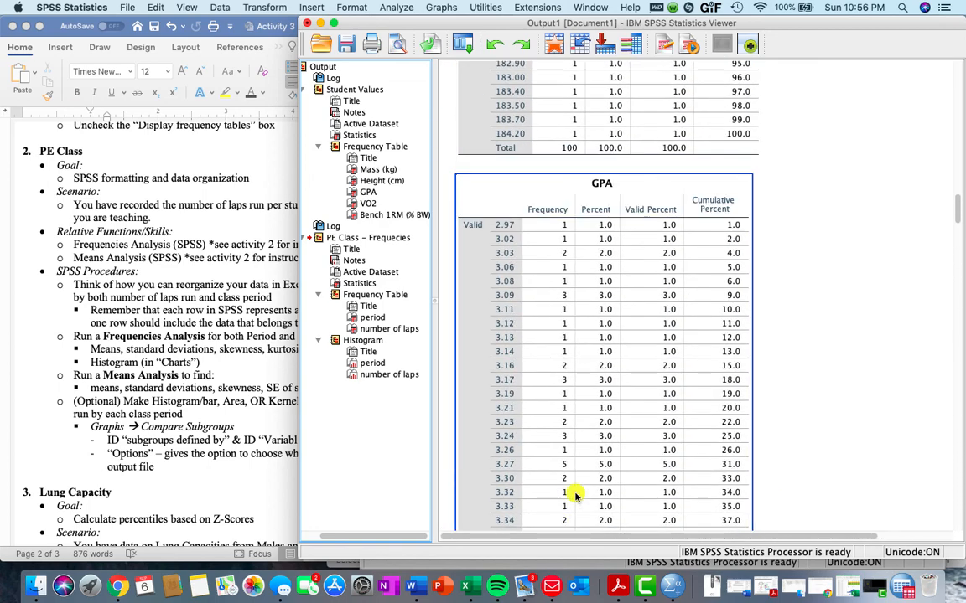
scroll(575, 497, up, 20)
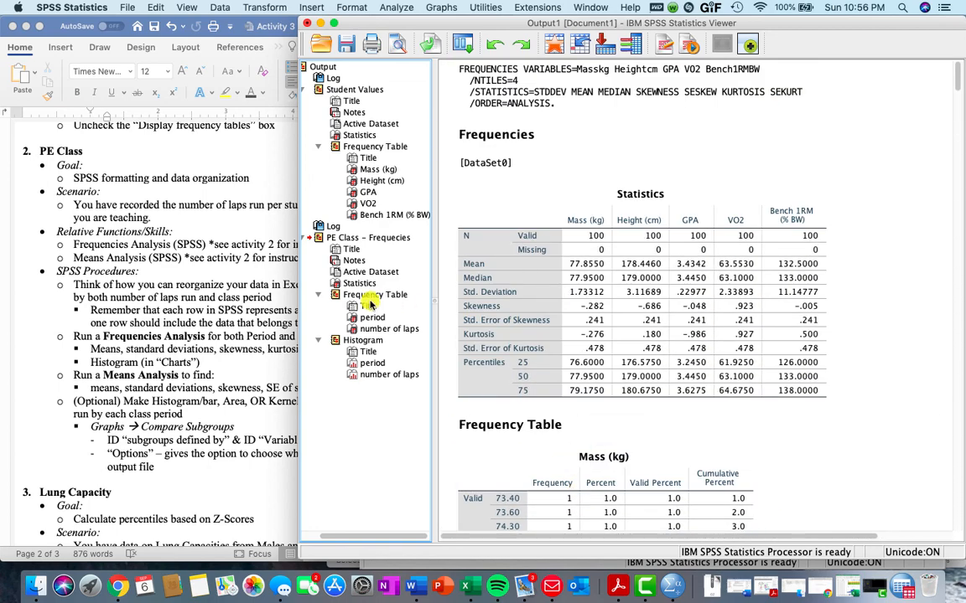
click(345, 238)
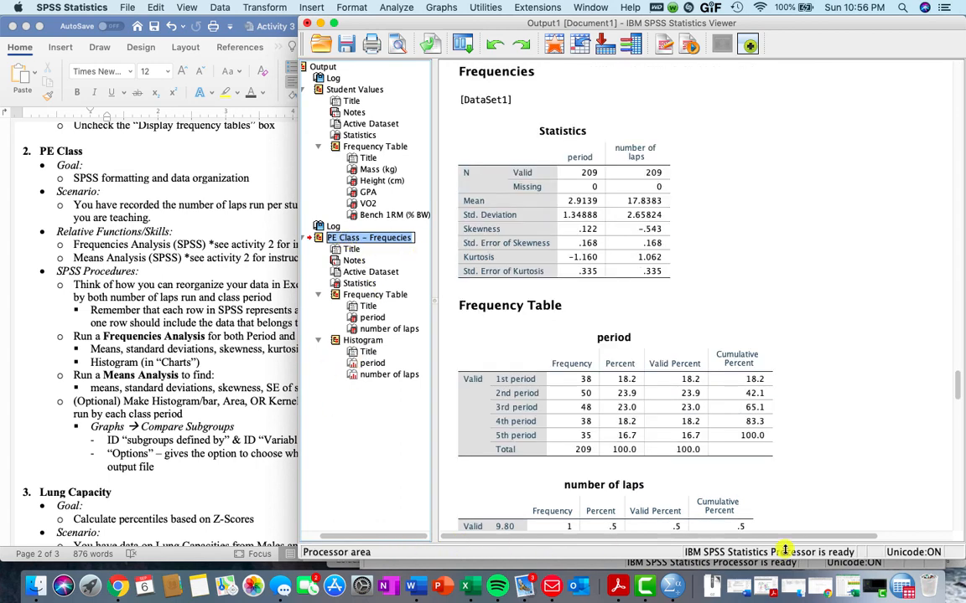
- Switch to the Untitled2 [DataSet1] data editor and show its data values instead of the variable definitions
right_click(673, 587)
click(708, 478)
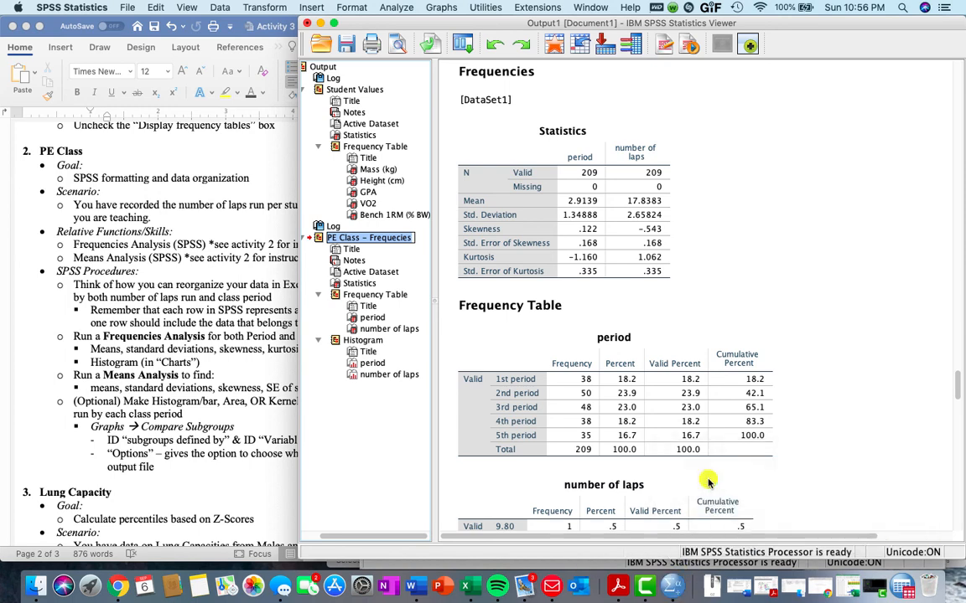
scroll(519, 199, left, 1)
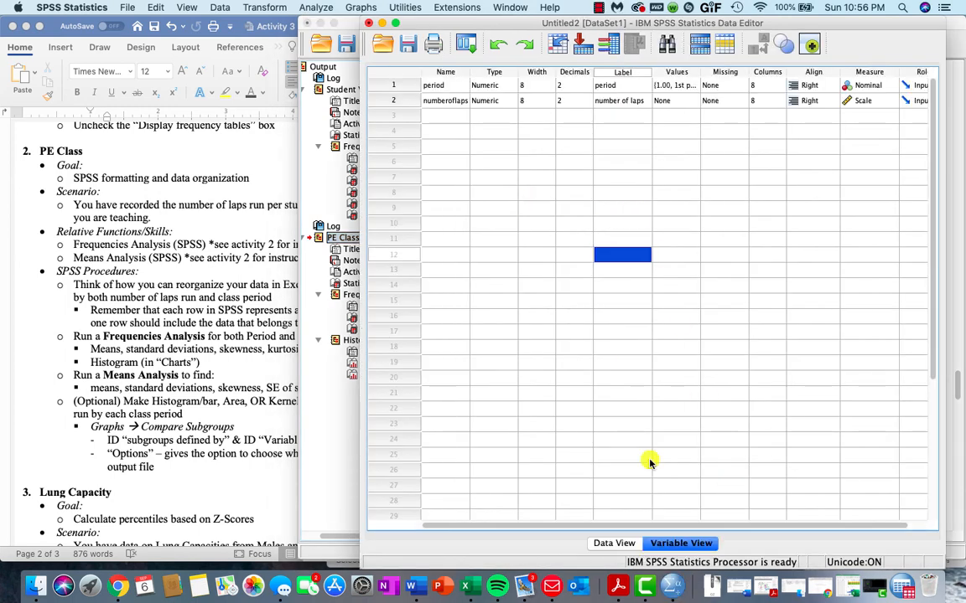
click(609, 545)
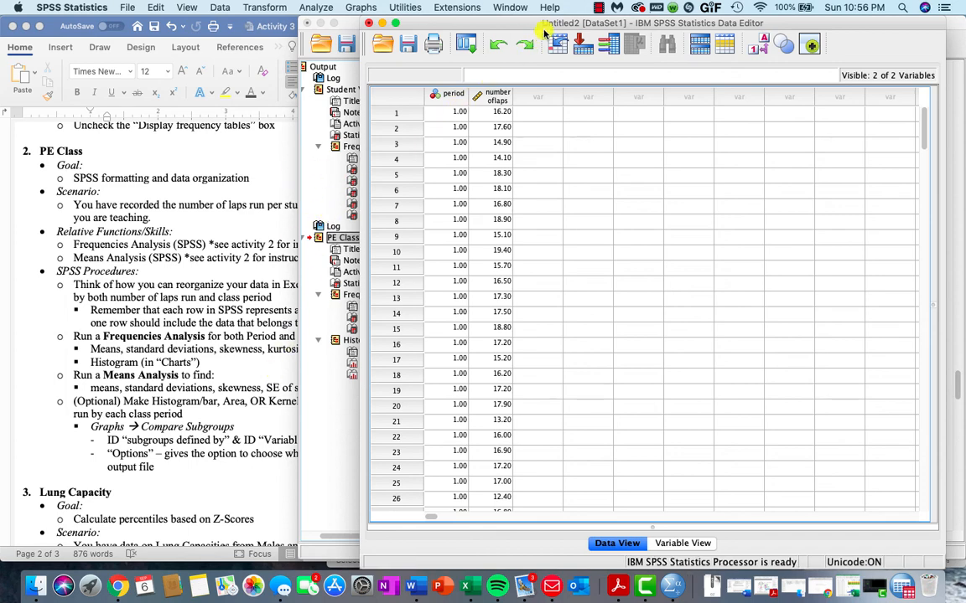
- Set up a Means analysis with number of laps as the dependent variable and period as the independent variable
click(316, 9)
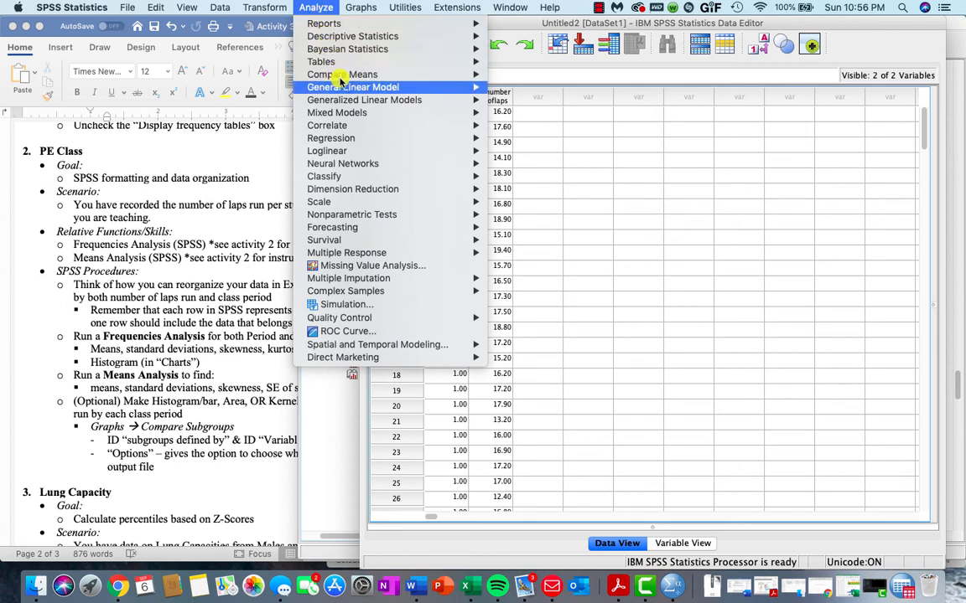
mouse_move(475, 70)
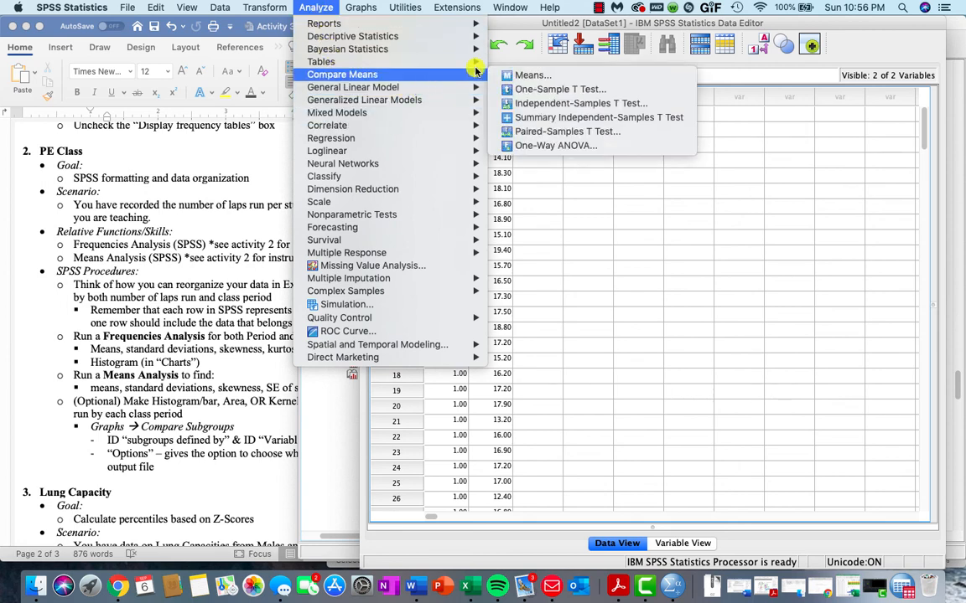
click(535, 77)
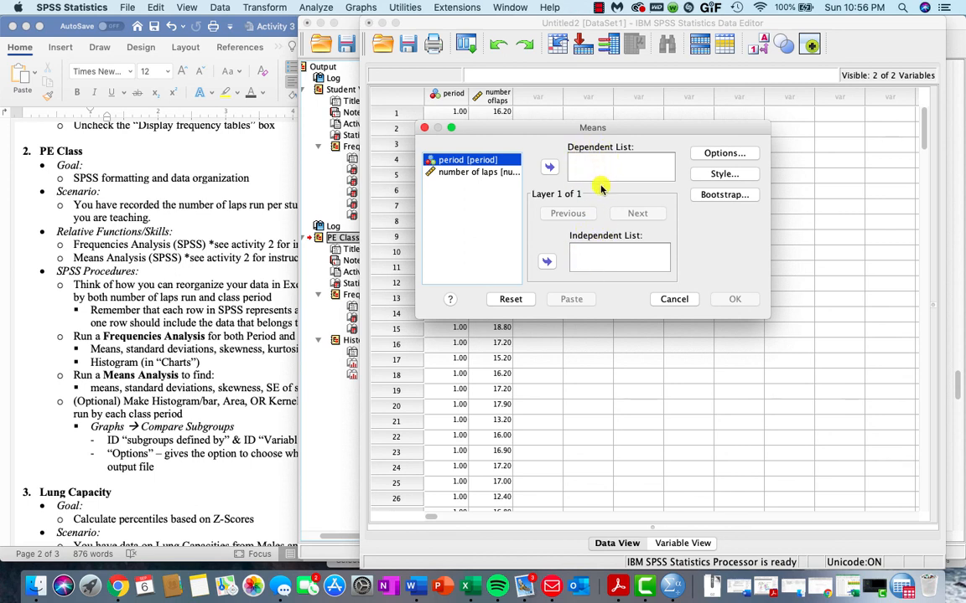
click(543, 263)
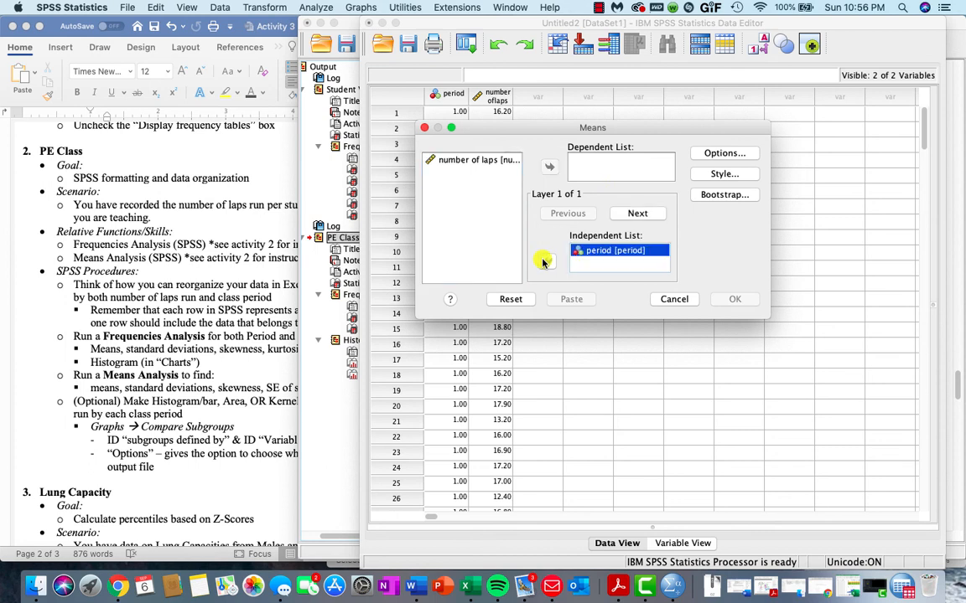
click(483, 160)
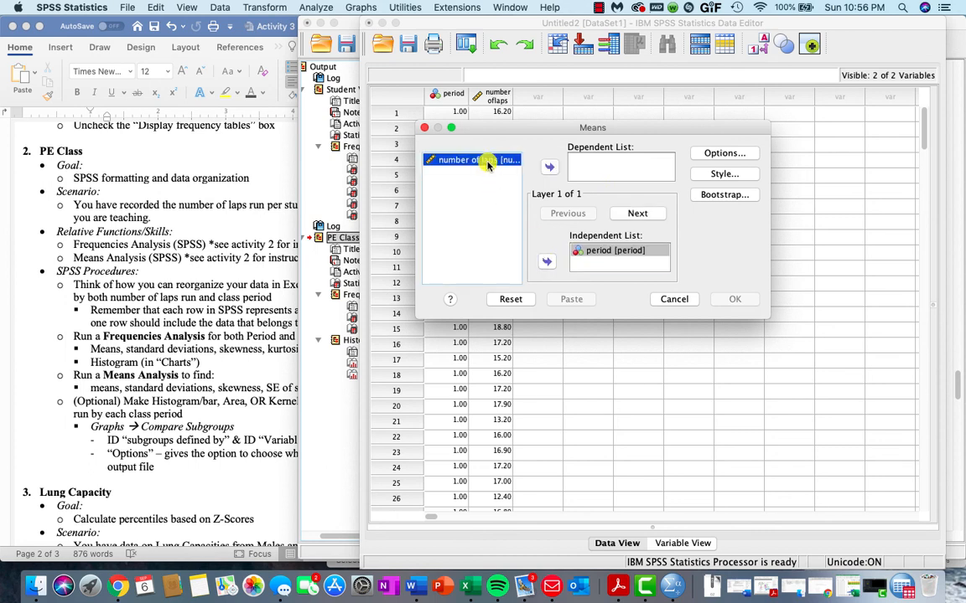
click(547, 168)
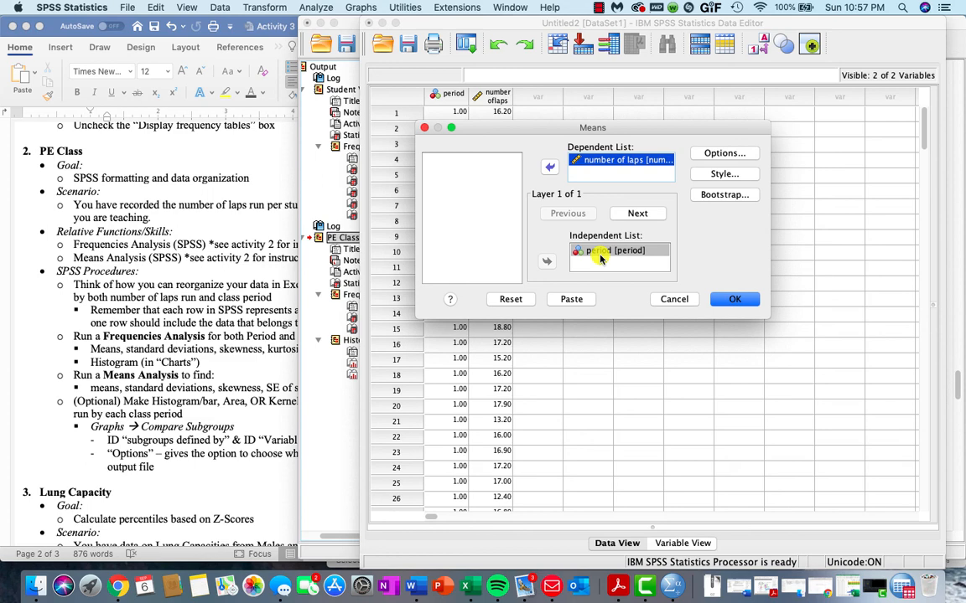
- Check the required statistics in the instructions and remove Number of Cases from the Means cell statistics
click(721, 156)
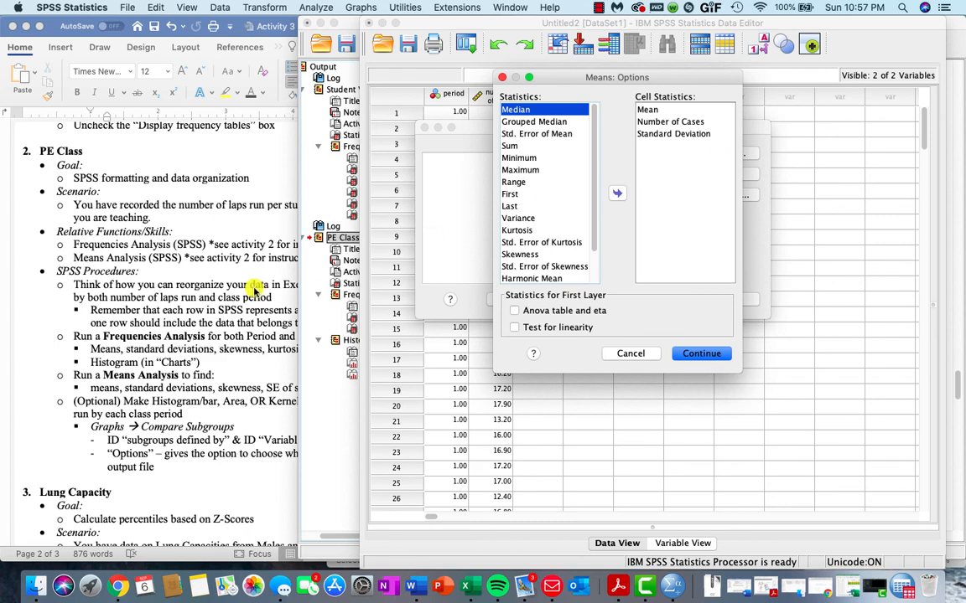
click(260, 404)
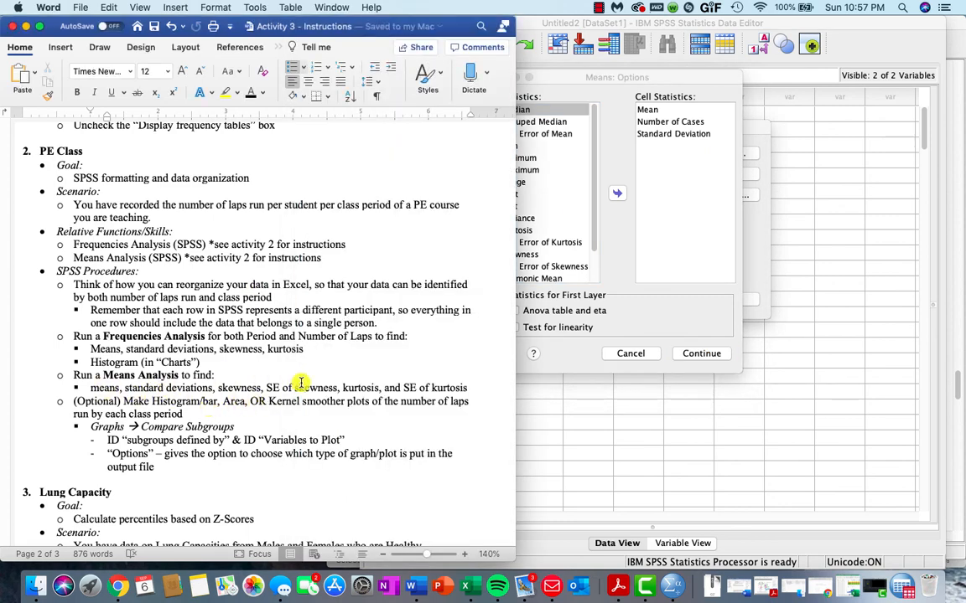
click(665, 168)
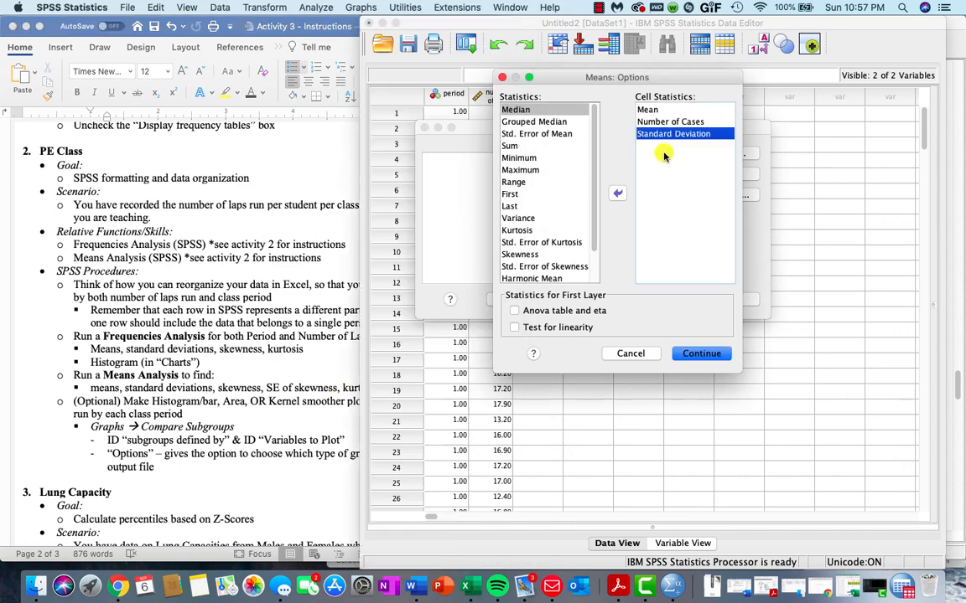
click(661, 121)
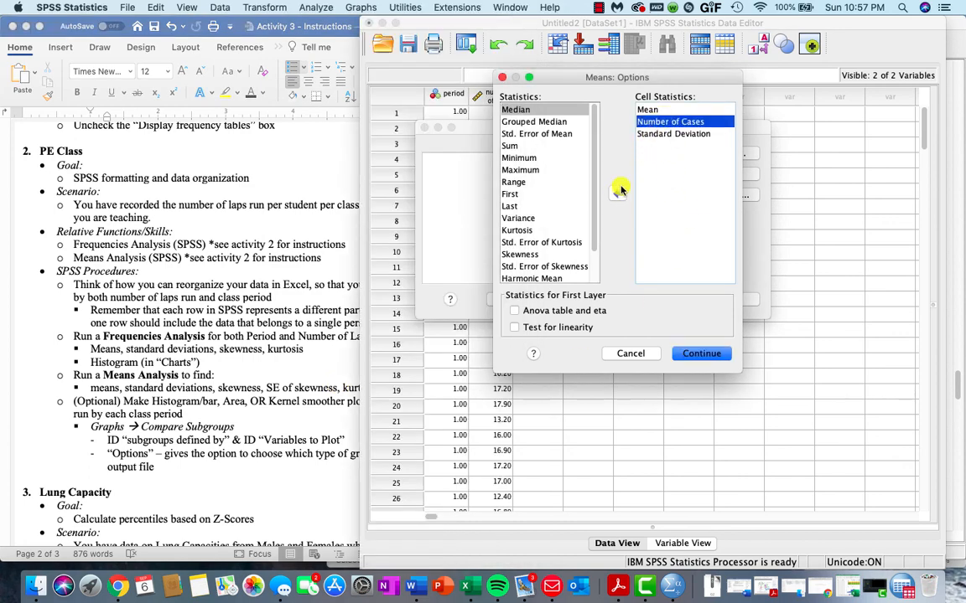
click(617, 194)
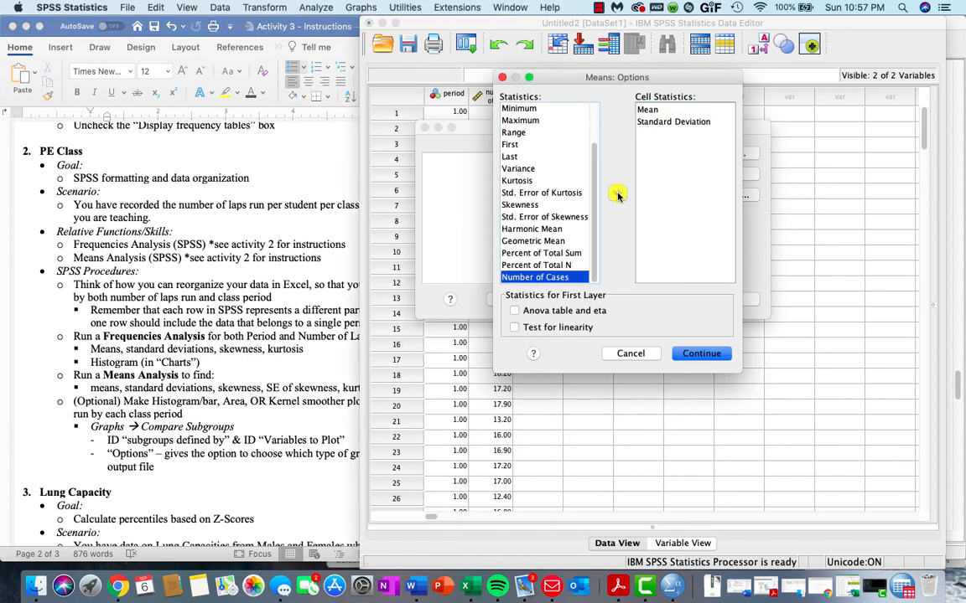
- Add Kurtosis, Std. Error of Kurtosis, Skewness and Std. Error of Skewness to the Means cell statistics and accept the options
click(517, 181)
click(524, 181)
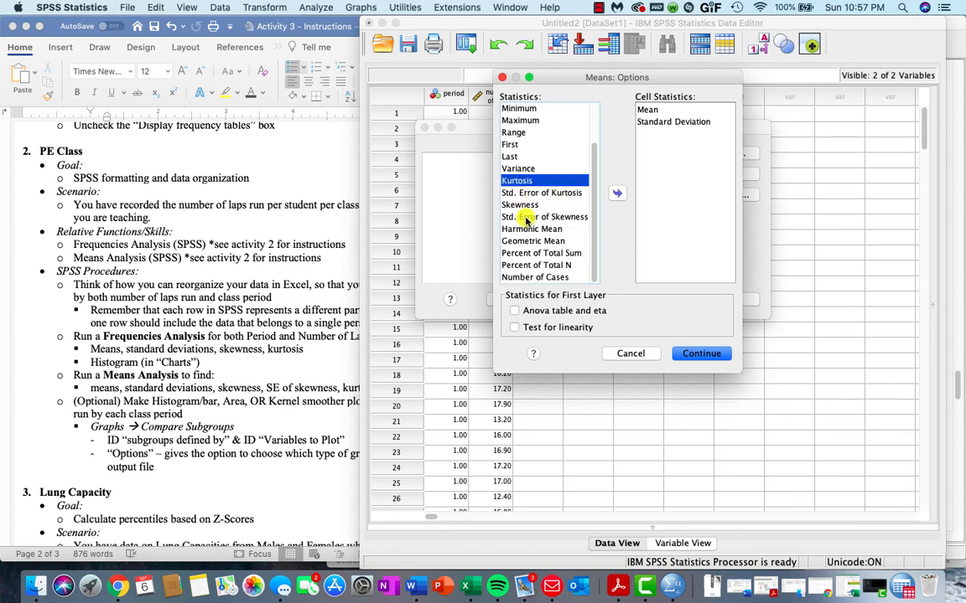
shift+click(526, 218)
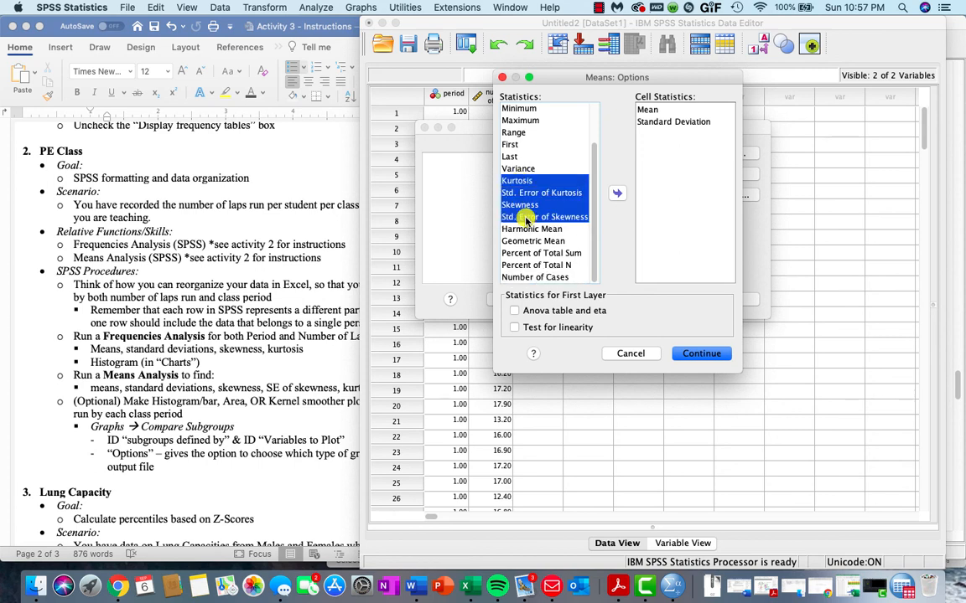
click(617, 194)
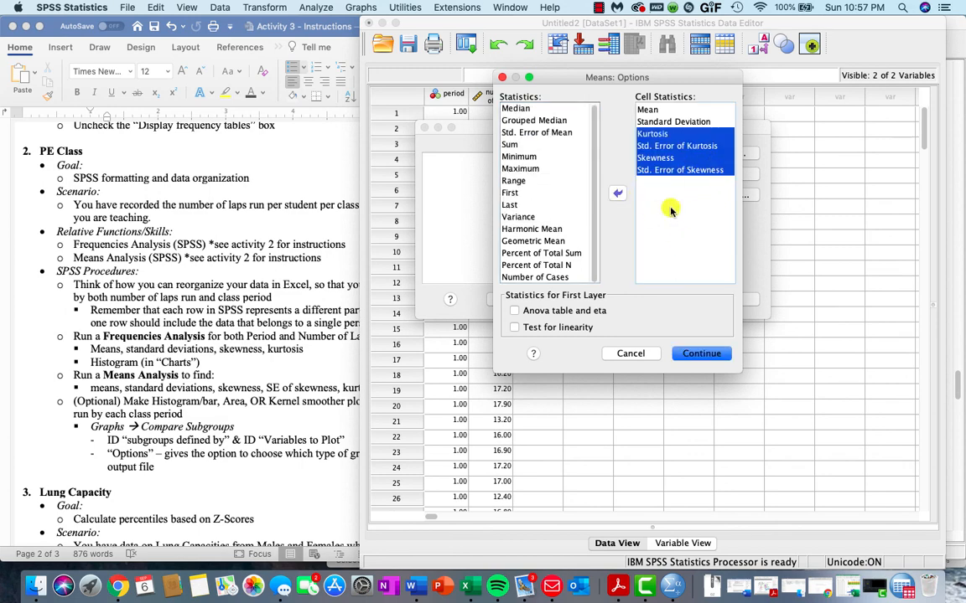
click(702, 354)
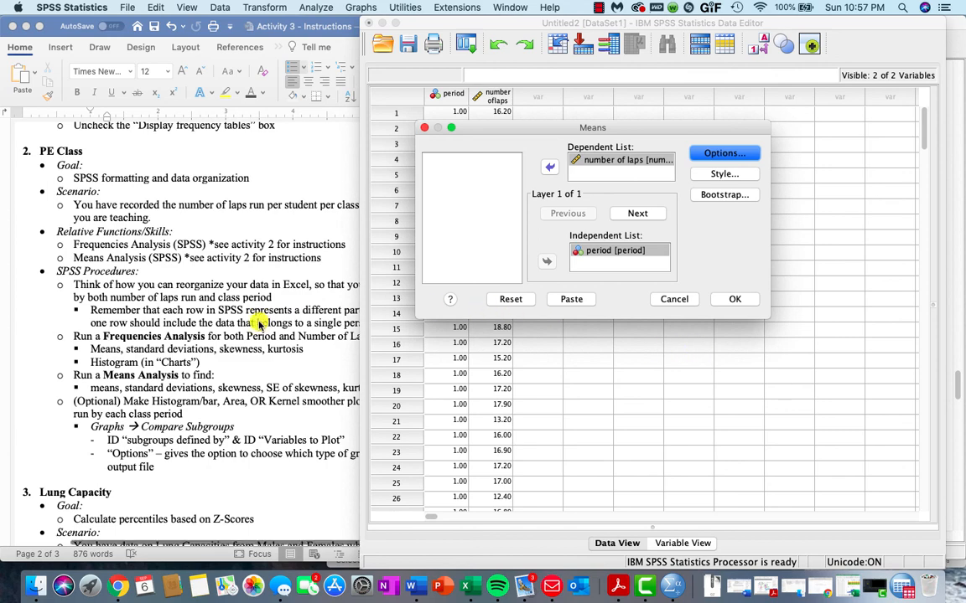
- Review the optional plot instruction for laps by class period in the Activity 3 document, and run the configured Means analysis
scroll(260, 325, down, 3)
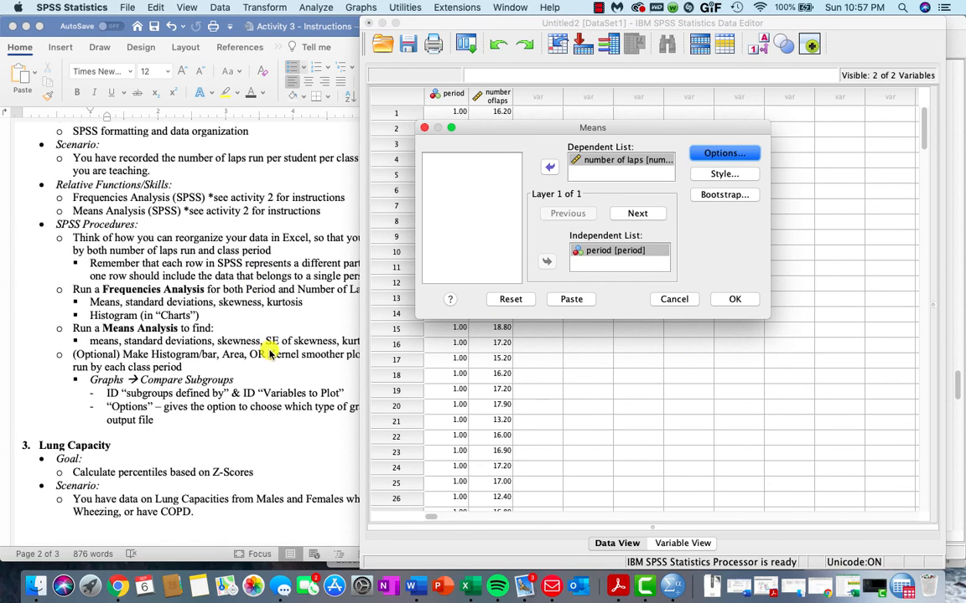
click(270, 354)
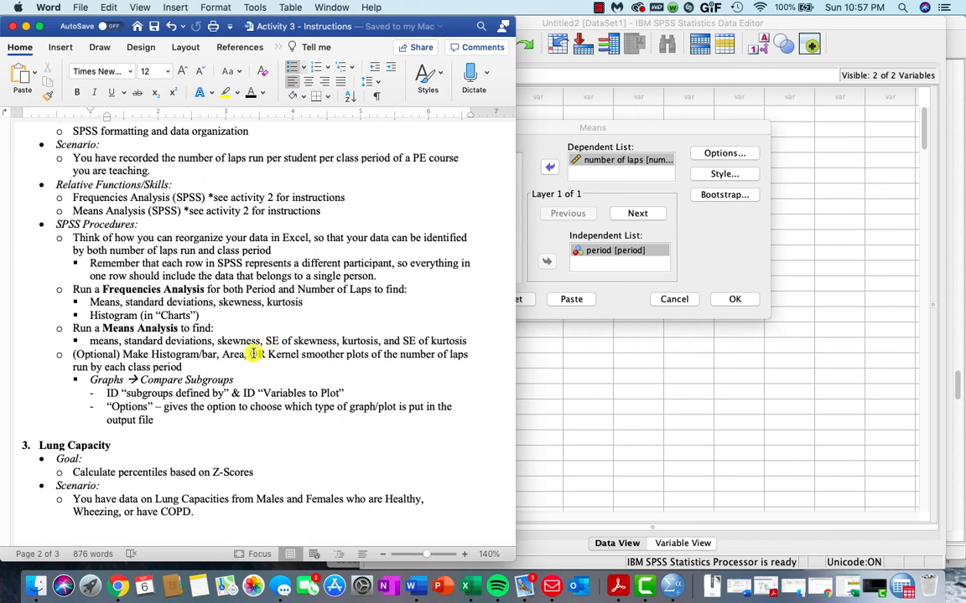
drag(75, 354, 178, 367)
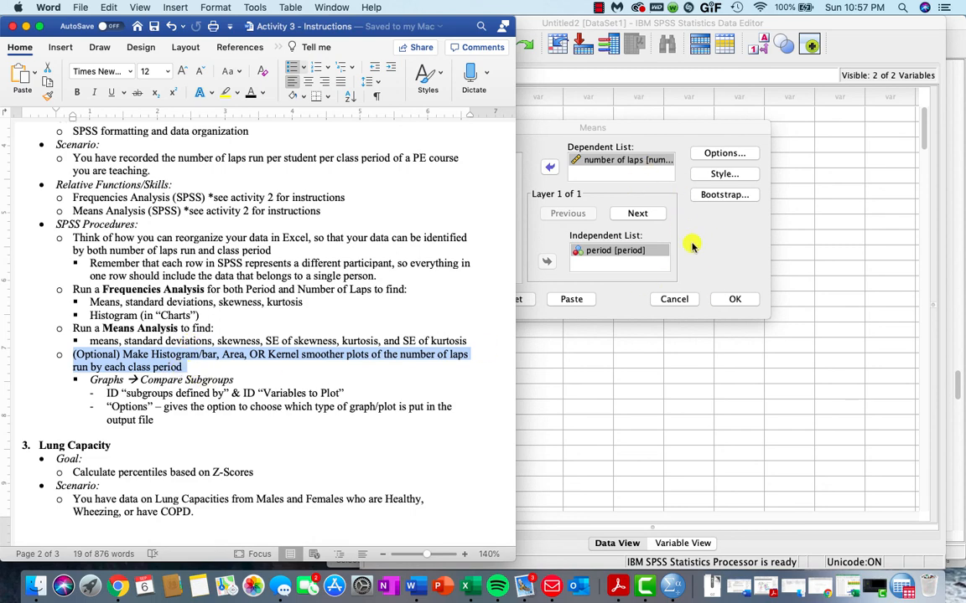
click(692, 245)
click(731, 299)
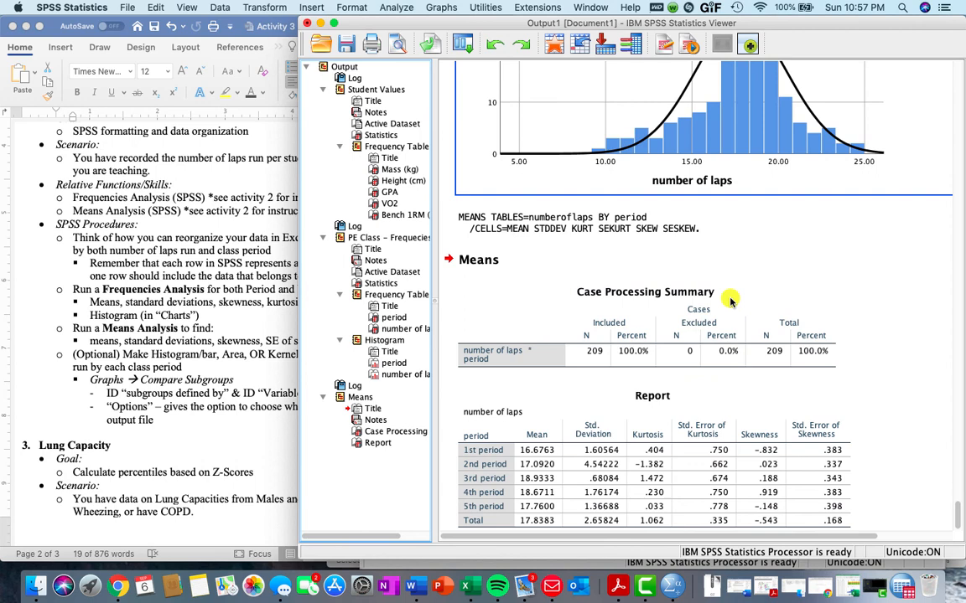
- Rename the Means heading in the output outline as "PE Class - Means"
click(359, 398)
text(F)
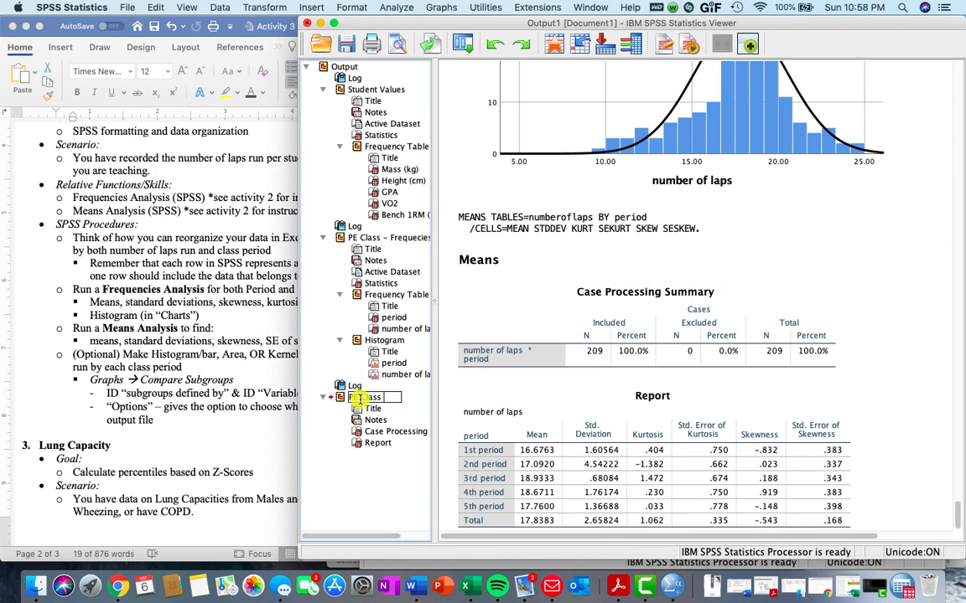
text(E Class - Means)
key(Return)
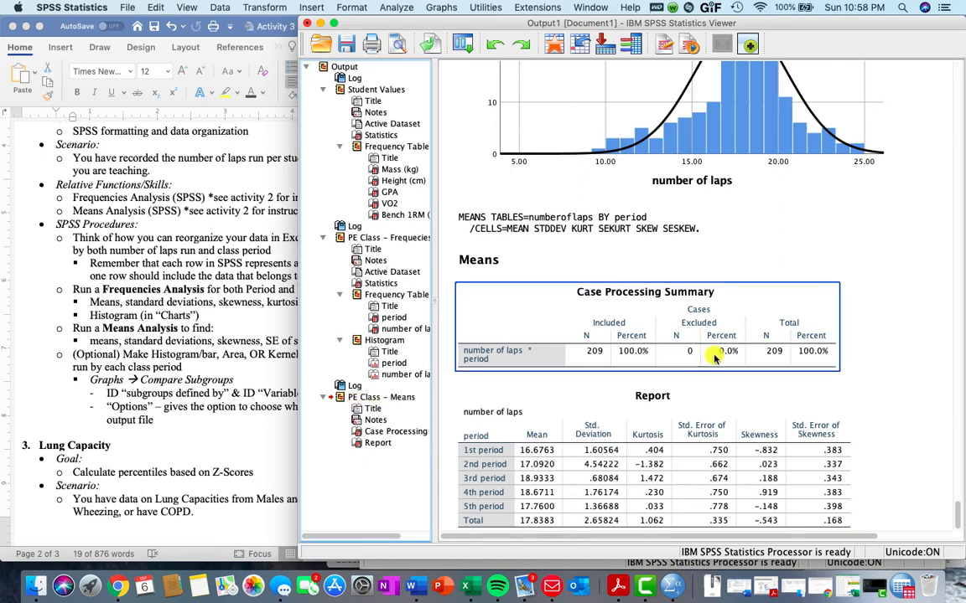
- Examine the Case Processing Summary and the Report table of number of laps by period in the Means output
scroll(714, 359, down, 2)
scroll(714, 359, up, 1)
scroll(714, 359, right, 1)
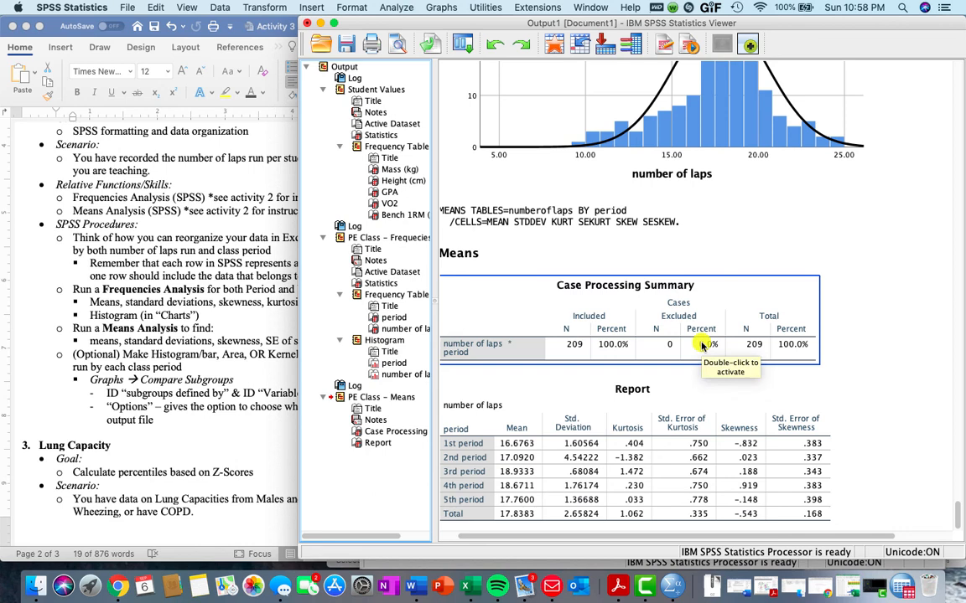
scroll(703, 344, down, 2)
scroll(703, 344, left, 2)
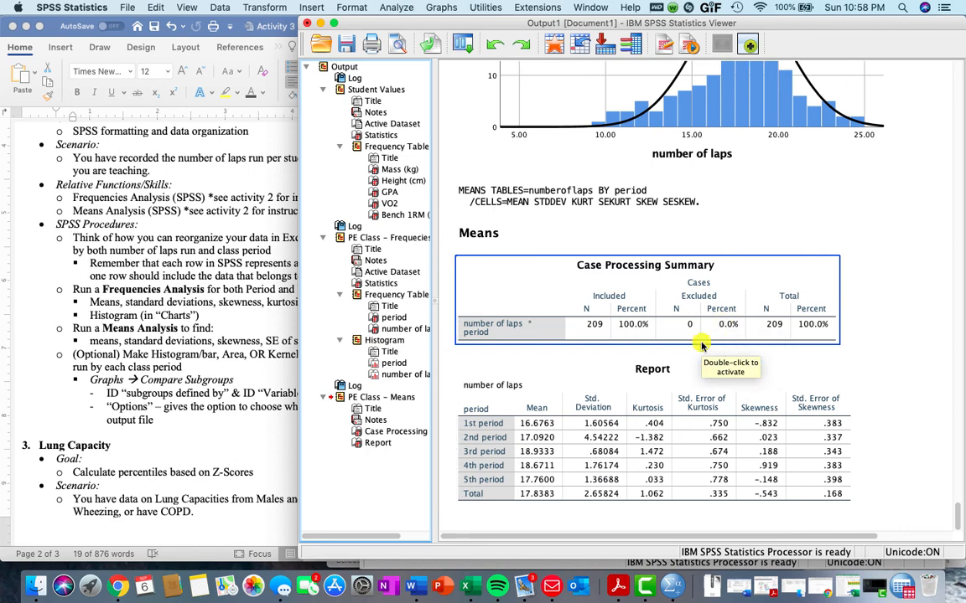
click(587, 369)
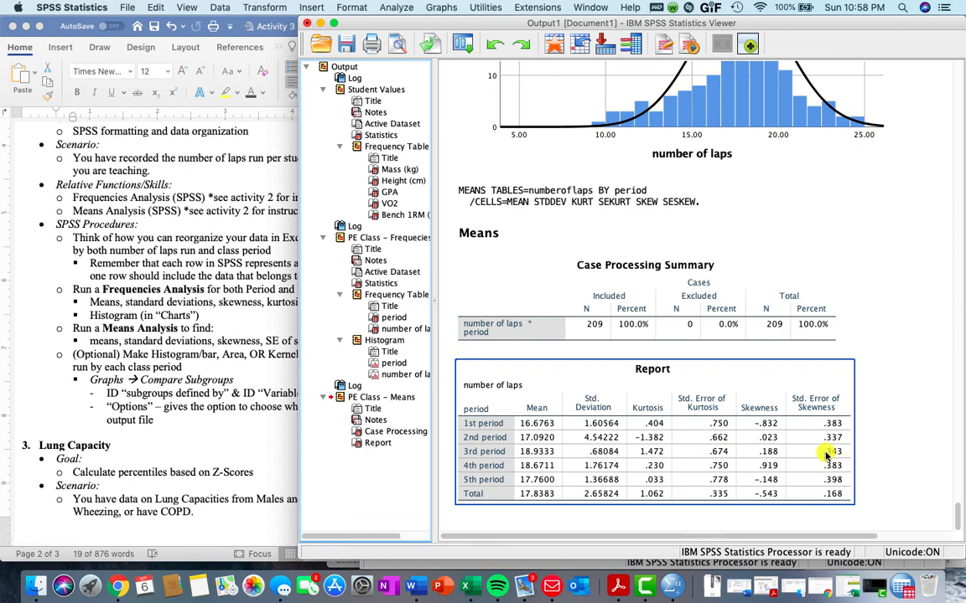
click(555, 266)
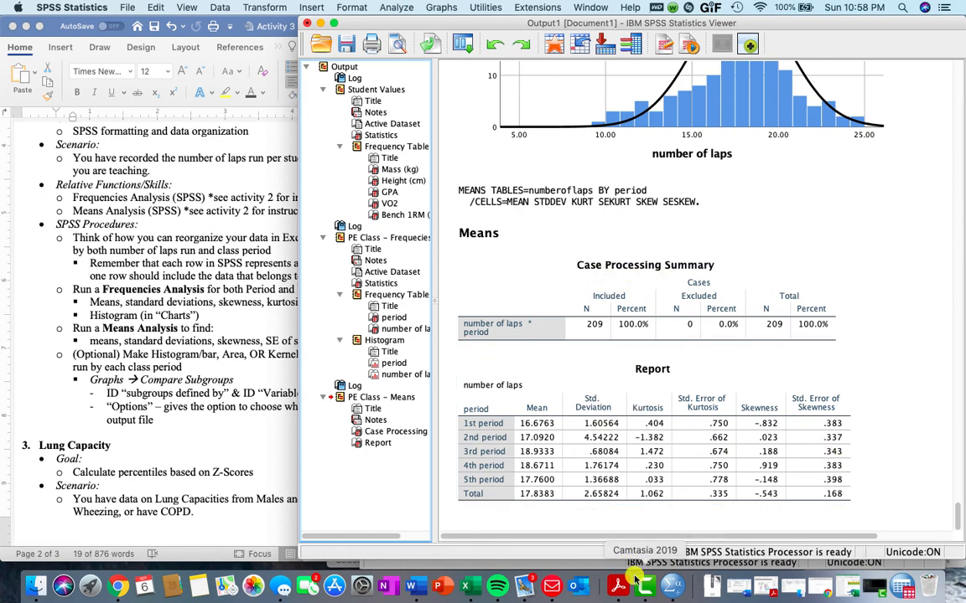
- Return to the Untitled2 data editor and open Compare Subgroups, moving its dialog clear of the instructions document
click(487, 568)
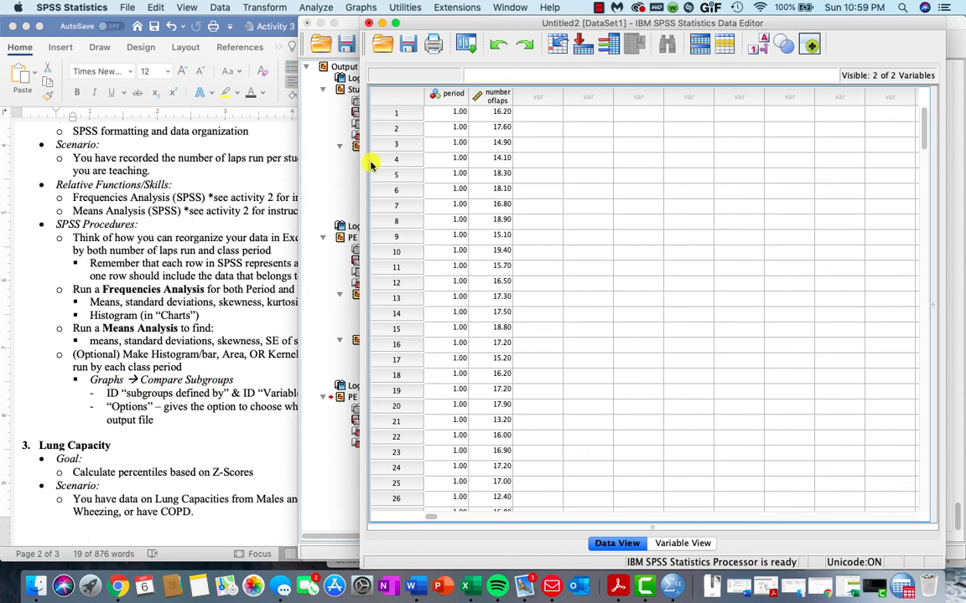
click(363, 8)
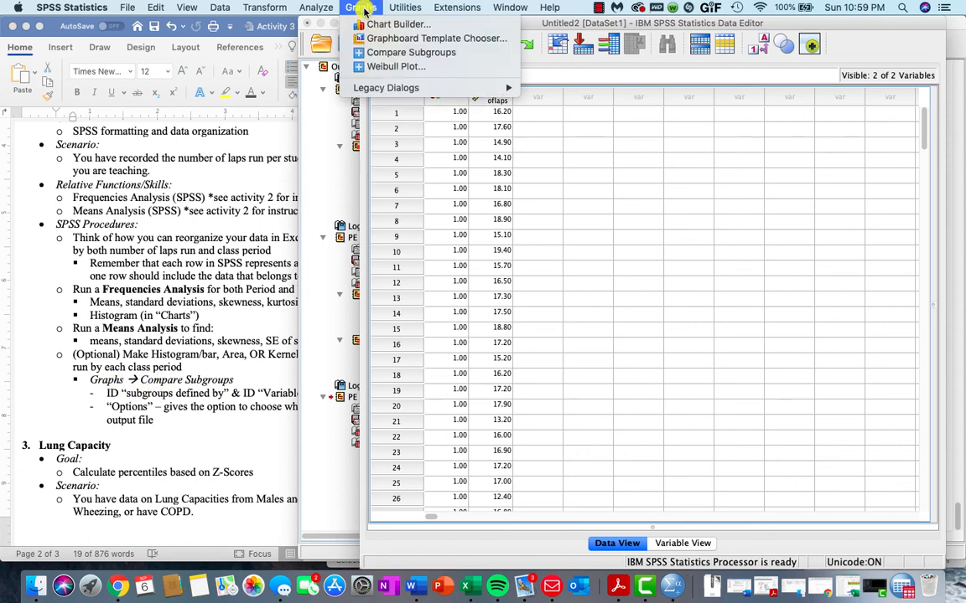
click(406, 53)
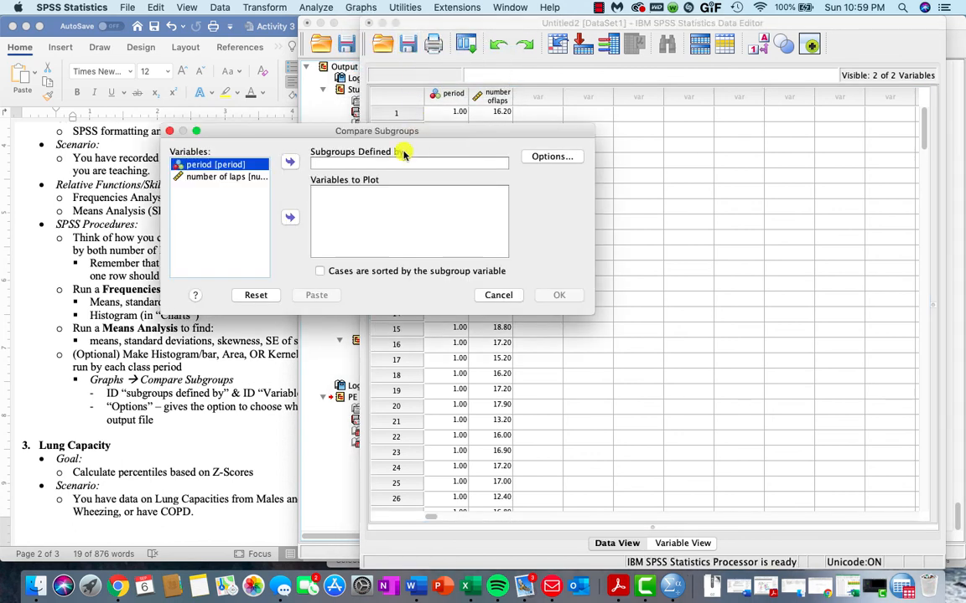
drag(303, 132, 481, 134)
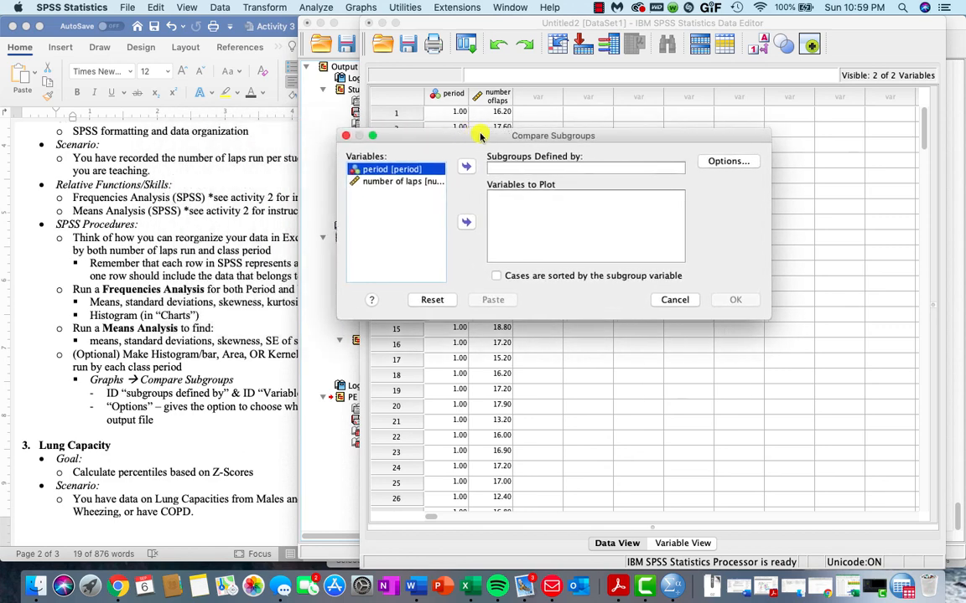
- Check the Compare Subgroups instructions, and define subgroups by period with number of laps as the variable to plot
click(232, 366)
triple_click(229, 366)
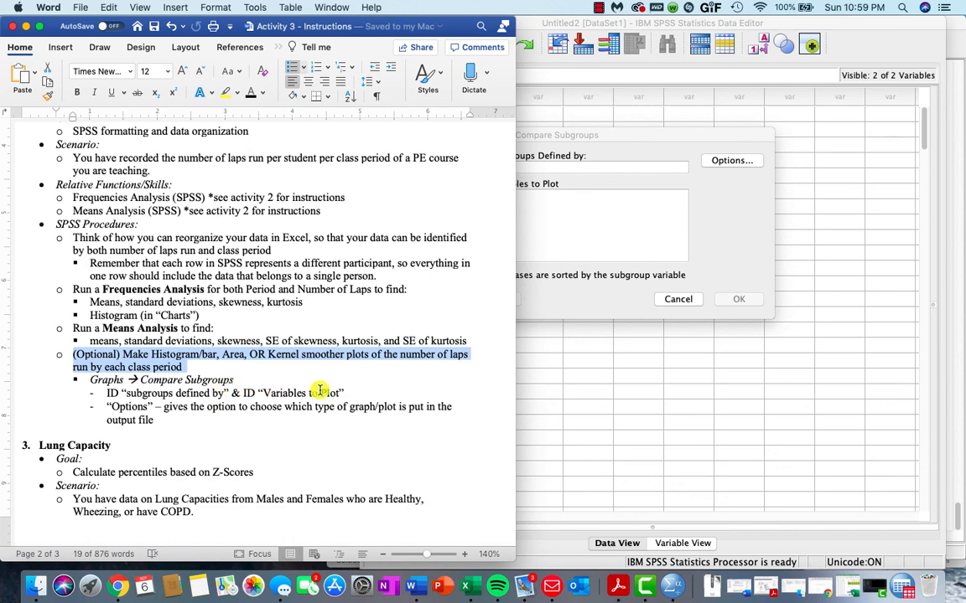
click(572, 235)
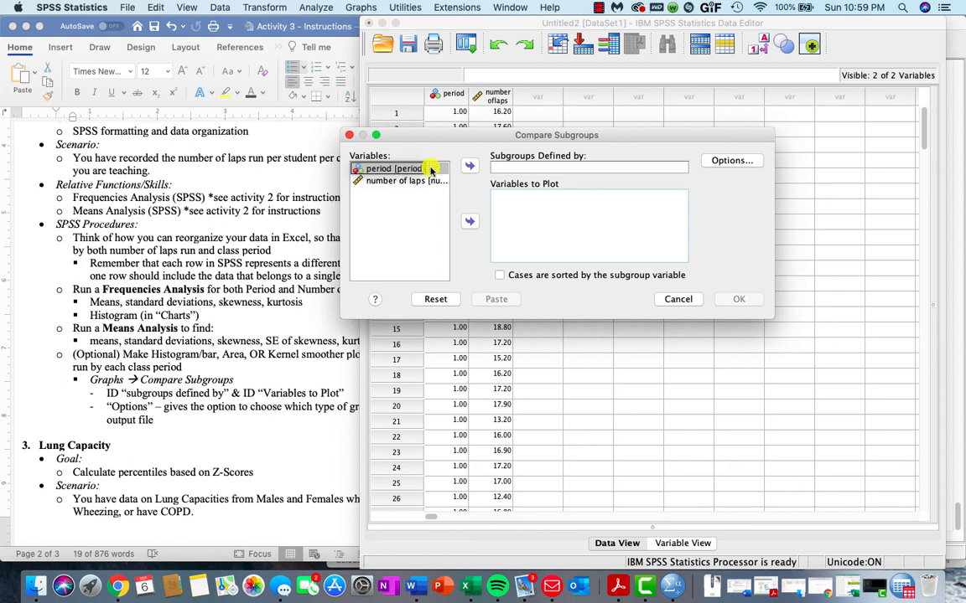
click(470, 166)
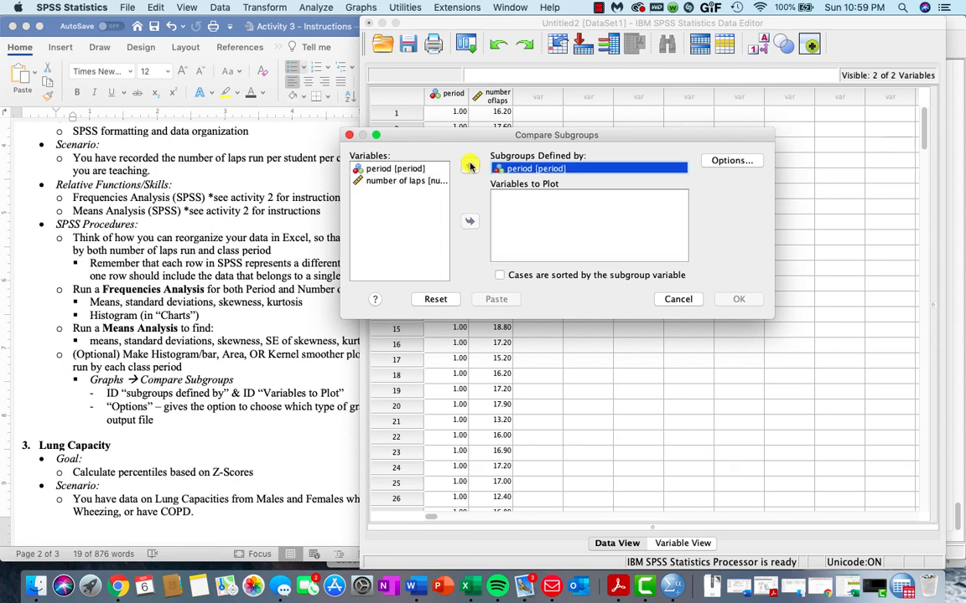
click(409, 183)
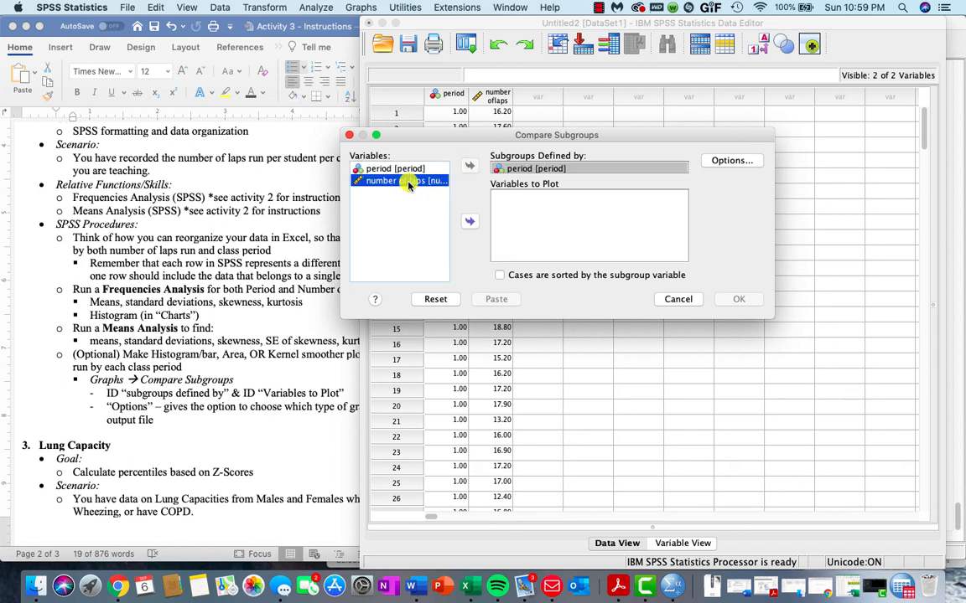
click(469, 223)
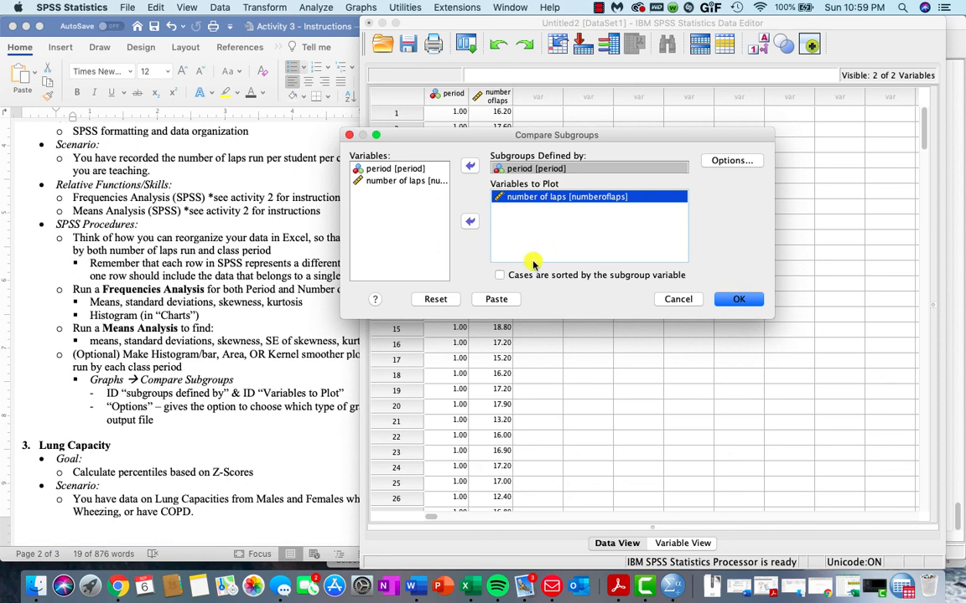
- Set the histogram shape to Kernel Smoother in the Compare Subgroups options and run the procedure
click(724, 162)
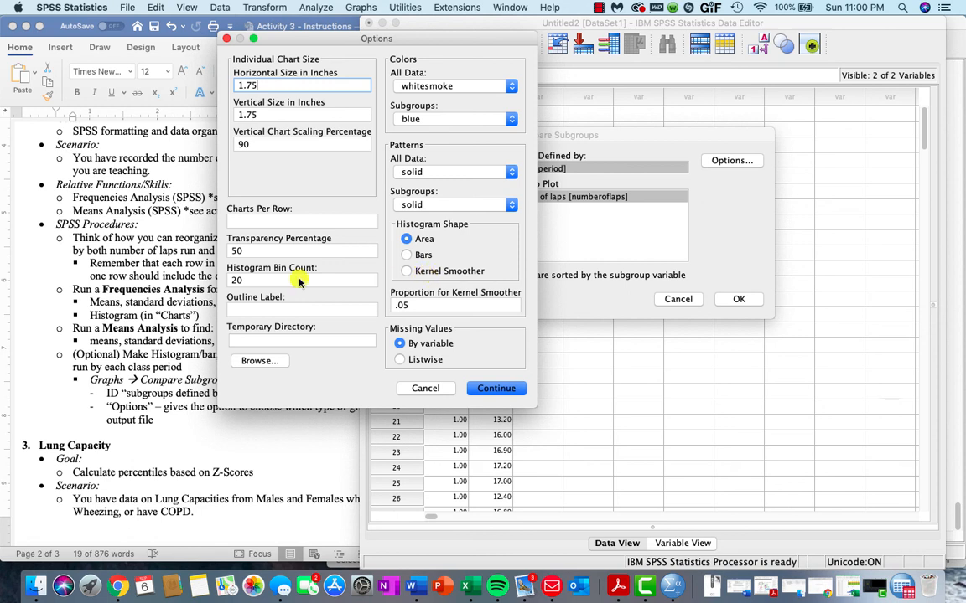
click(95, 308)
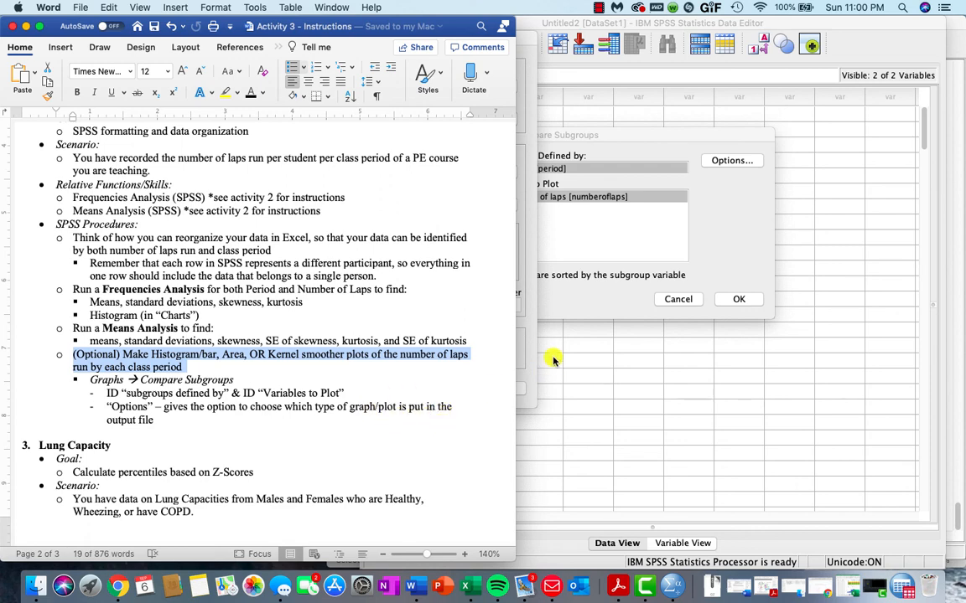
click(526, 328)
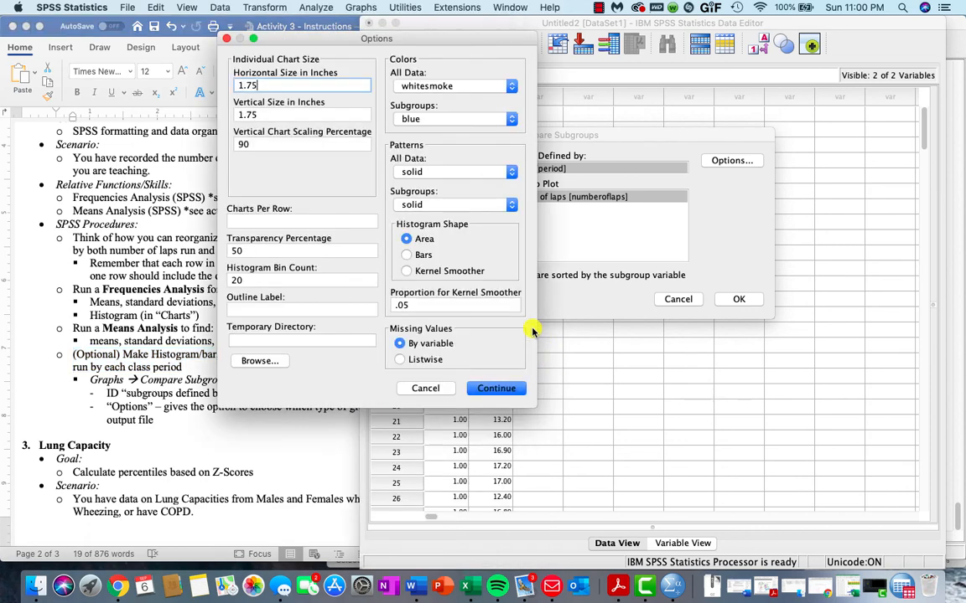
click(409, 272)
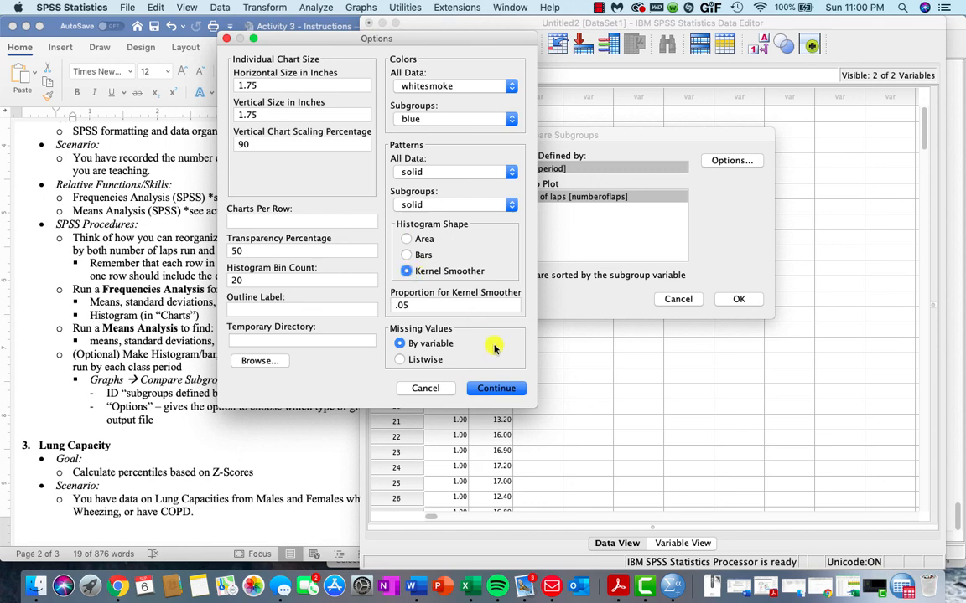
click(503, 390)
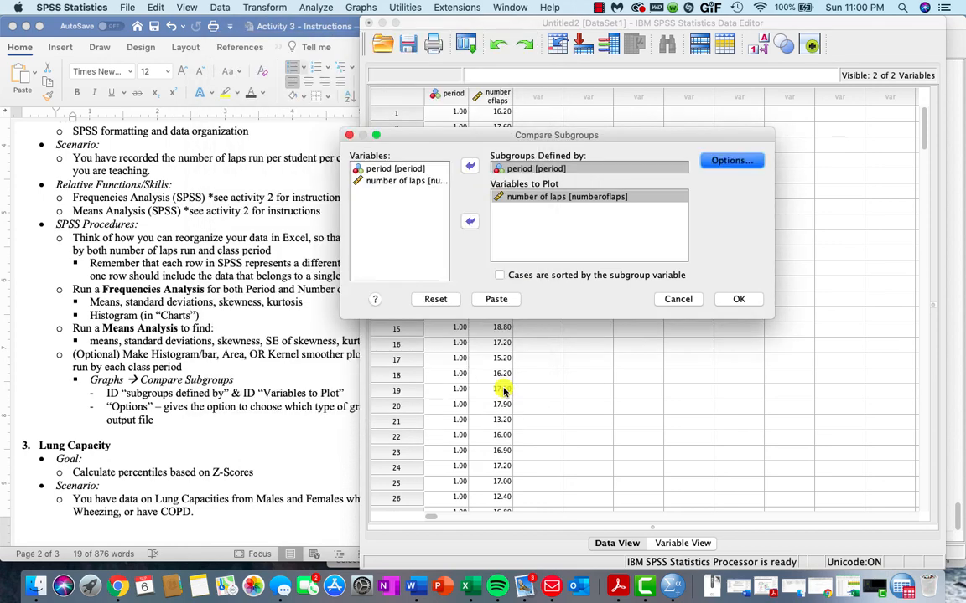
click(751, 305)
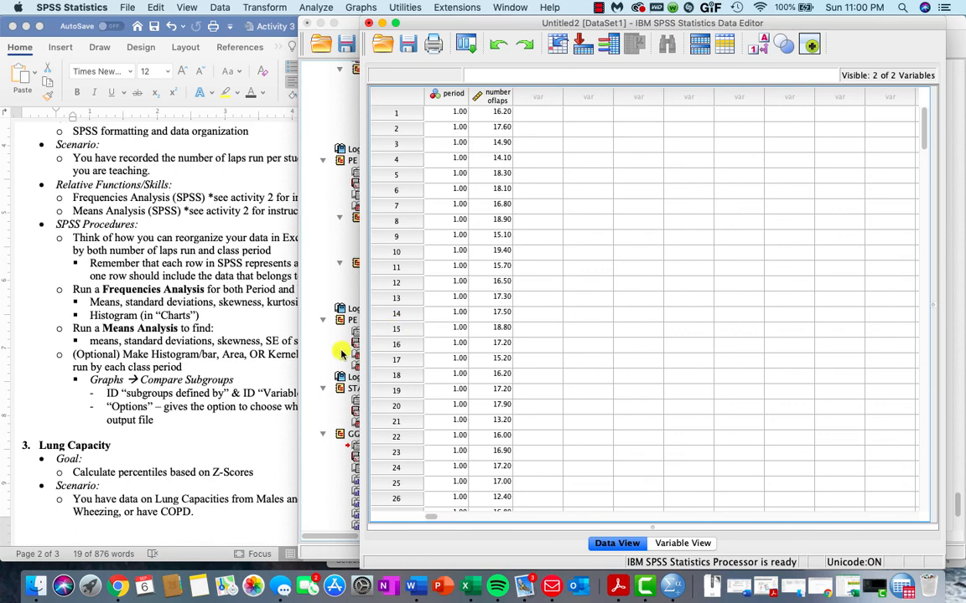
- Examine the GGraph kernel smoother plots of number of laps for each class period, focusing on the 2nd period
click(305, 317)
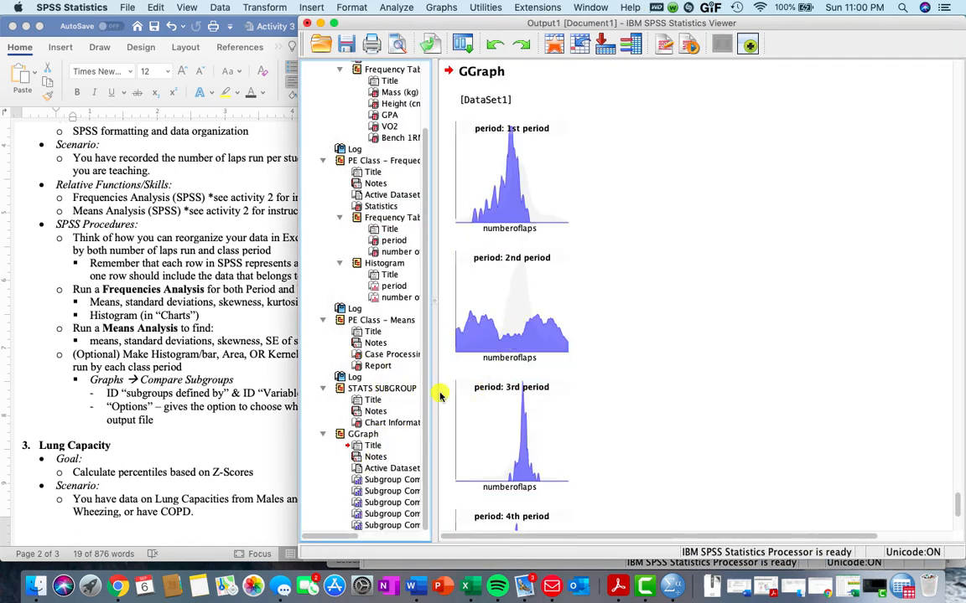
scroll(479, 340, up, 3)
scroll(480, 343, up, 2)
scroll(480, 343, down, 3)
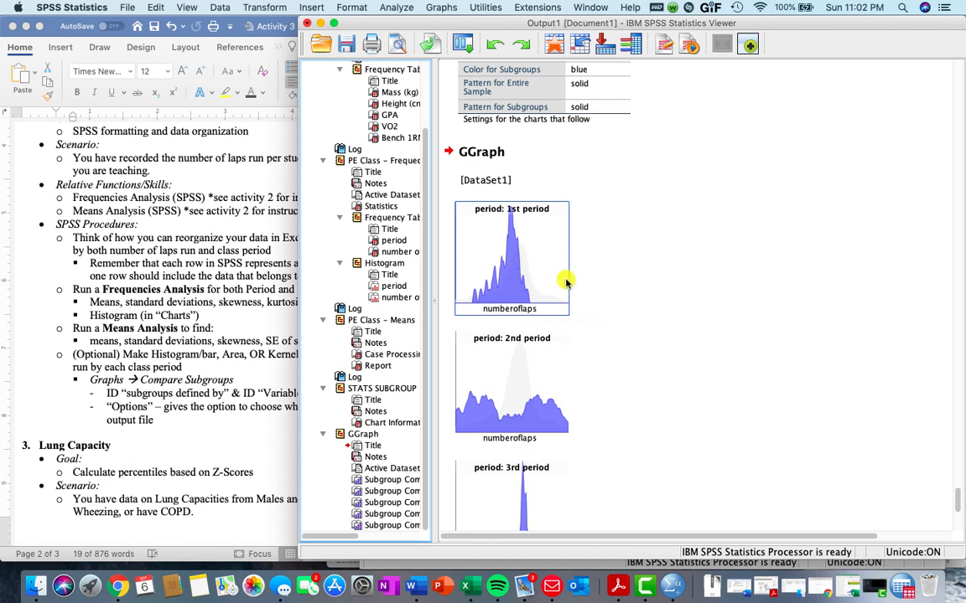
scroll(564, 279, down, 5)
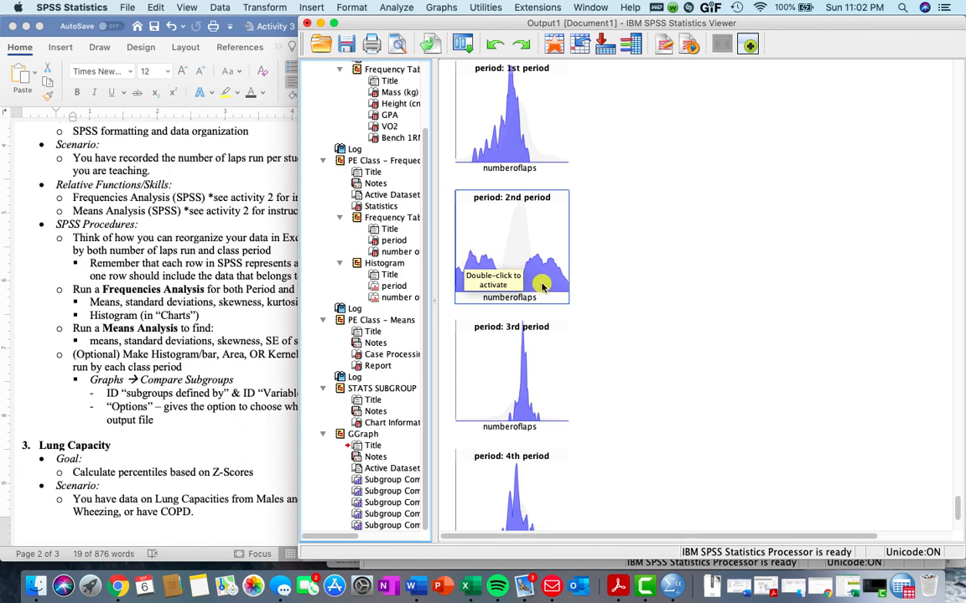
click(589, 304)
click(562, 256)
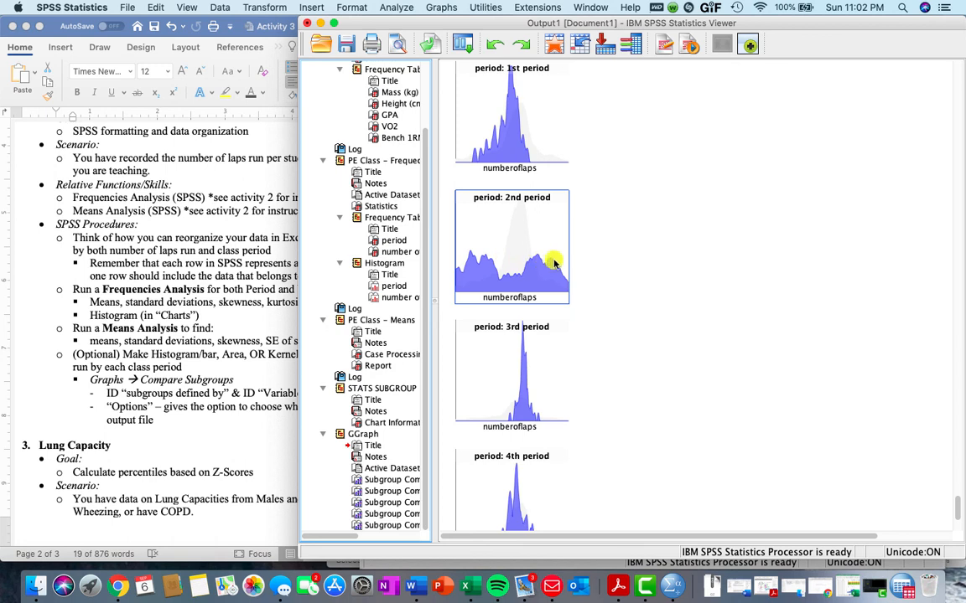
click(570, 286)
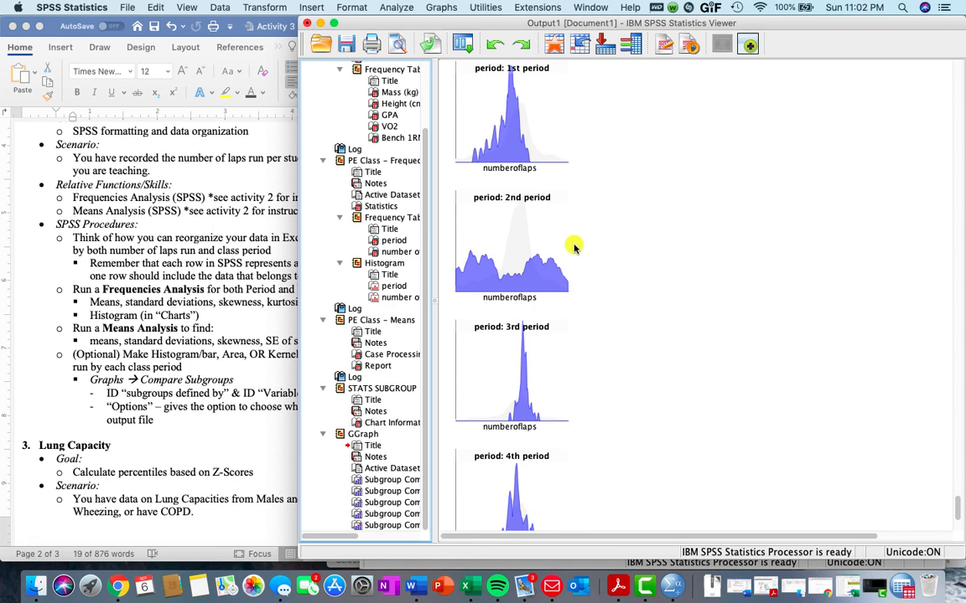
click(555, 263)
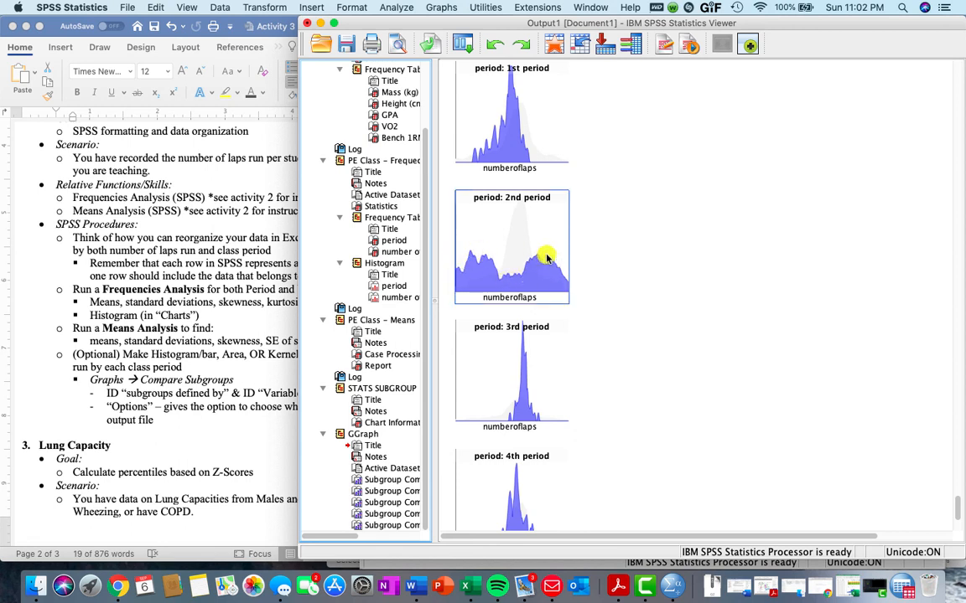
- Examine the kernel smoother plots for the 3rd, 4th and 5th periods and compare them with the 1st and 2nd
scroll(567, 280, down, 2)
click(568, 281)
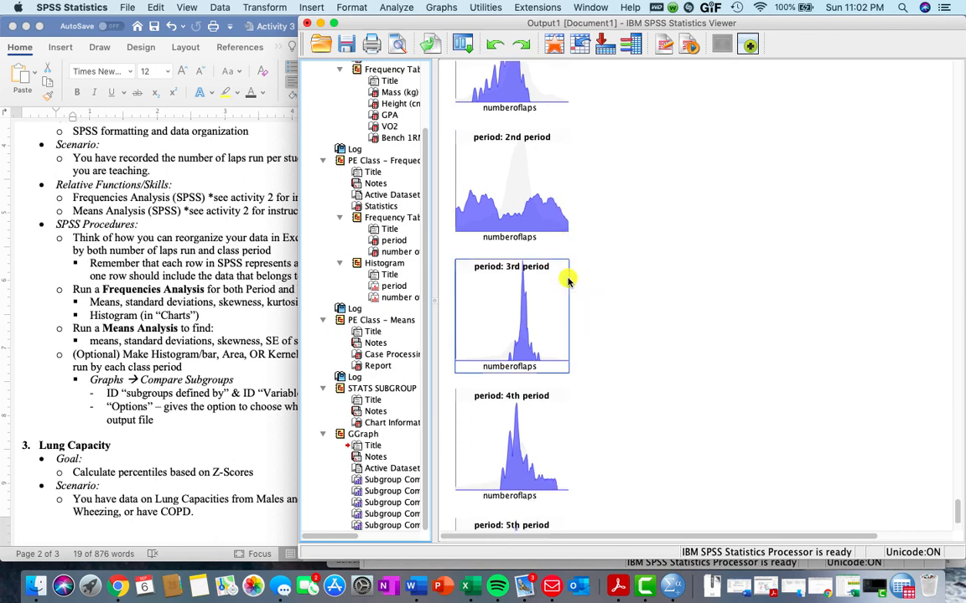
scroll(568, 280, down, 1)
scroll(568, 281, down, 1)
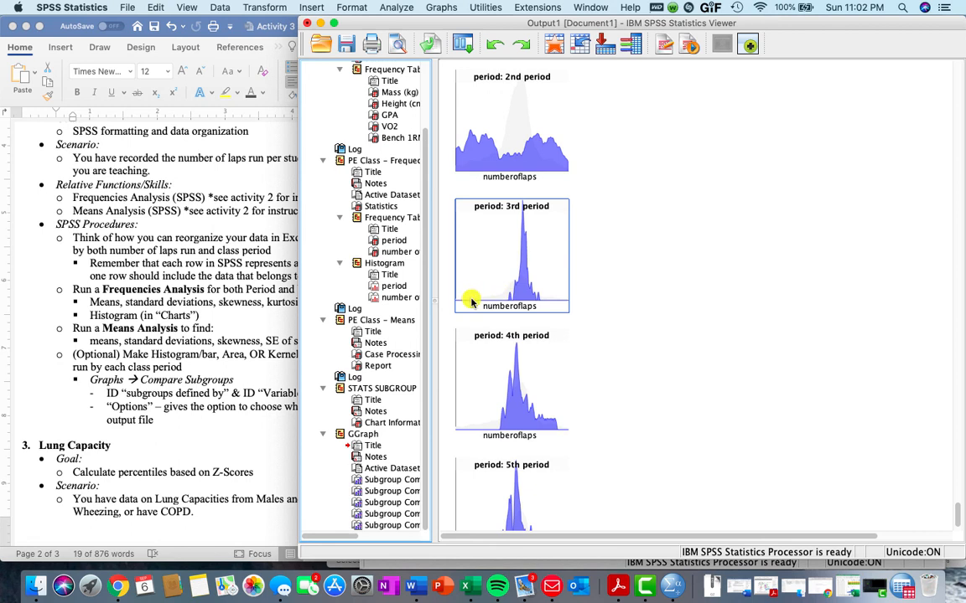
click(521, 366)
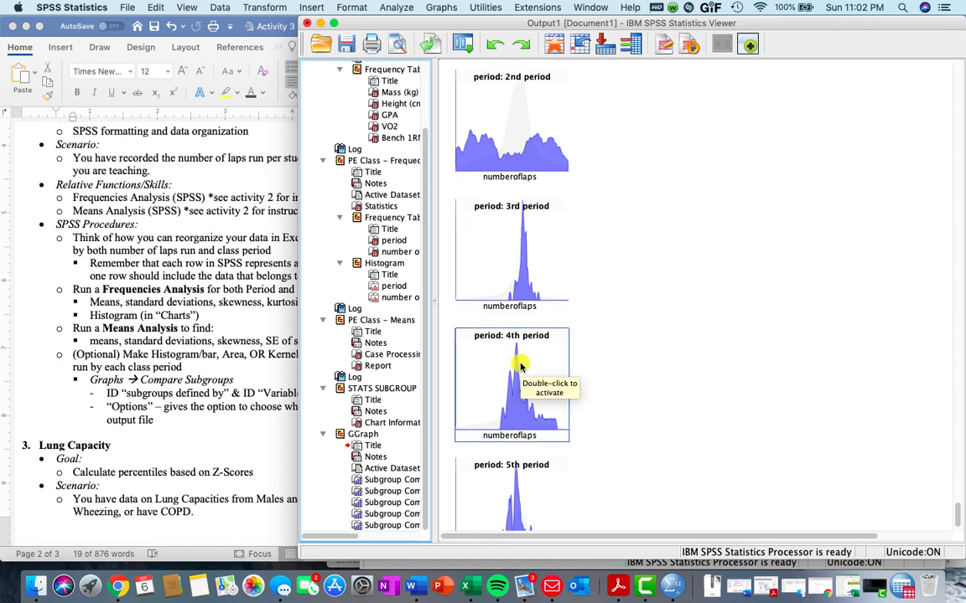
scroll(520, 366, down, 4)
scroll(528, 367, down, 2)
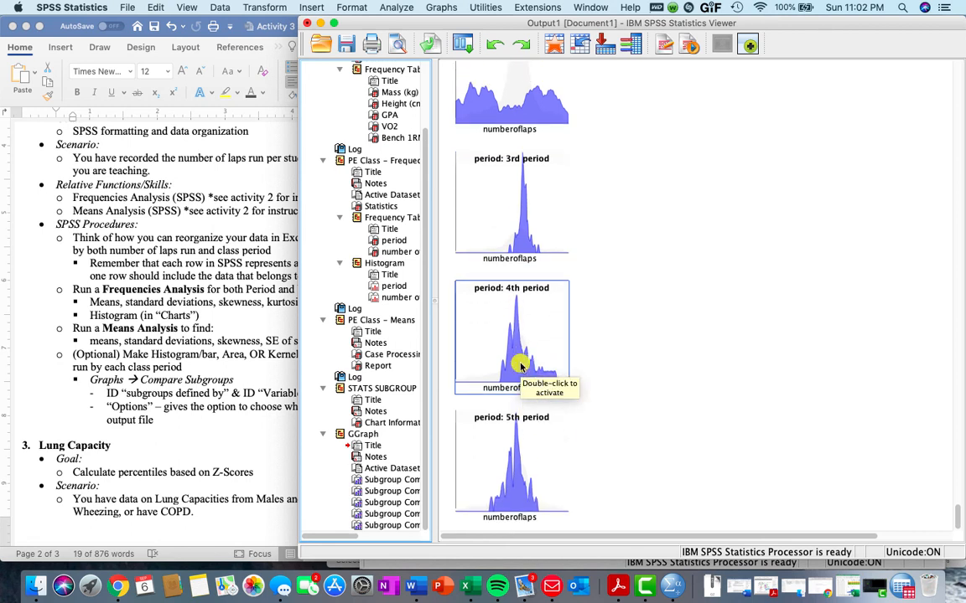
scroll(550, 327, up, 3)
scroll(537, 276, up, 3)
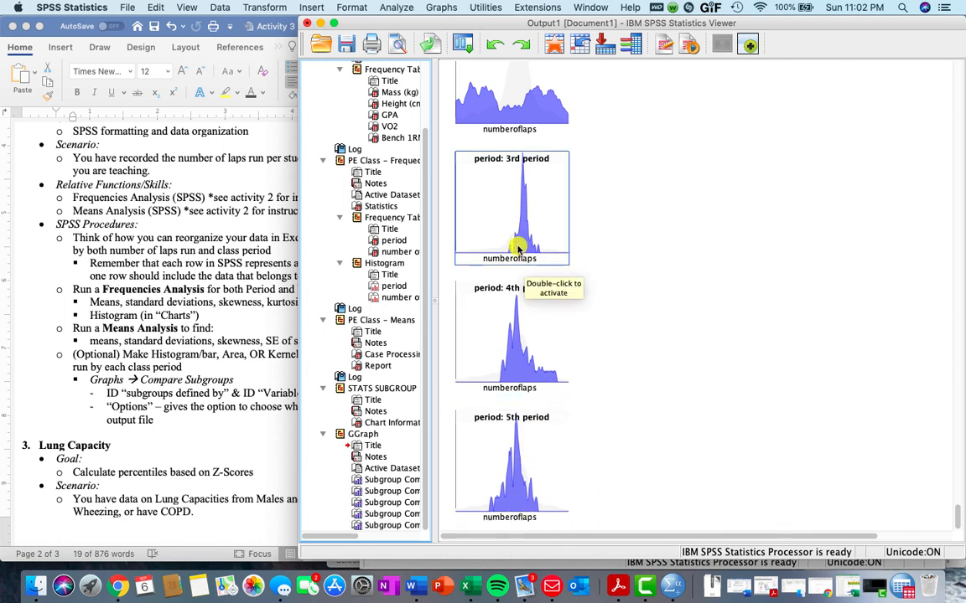
click(517, 244)
scroll(518, 250, up, 2)
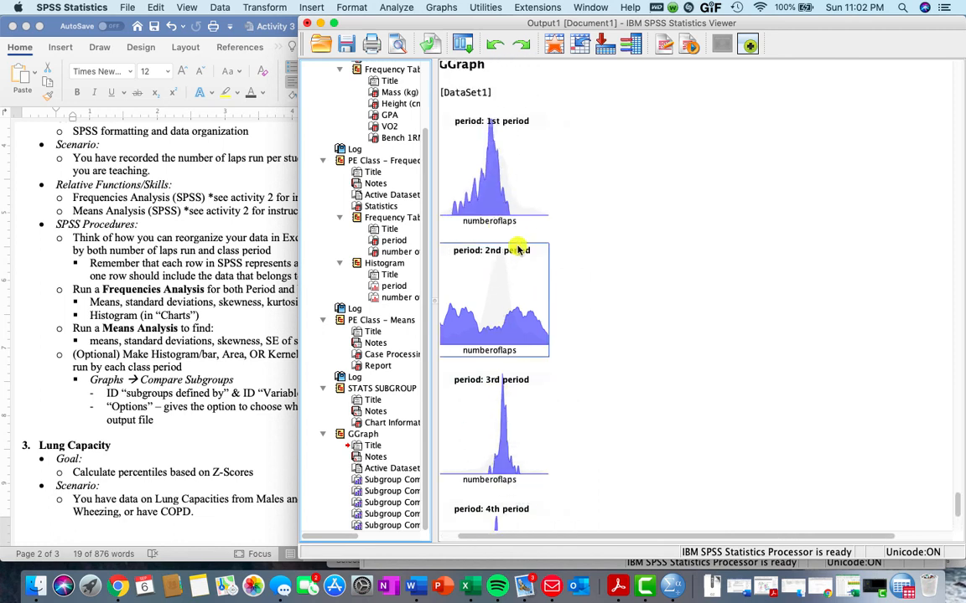
click(602, 265)
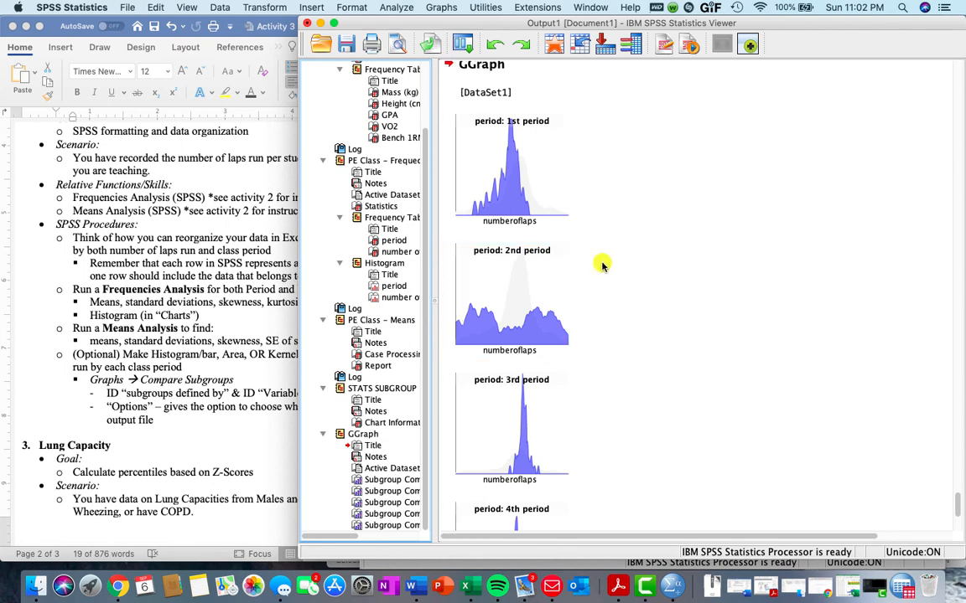
scroll(602, 265, down, 1)
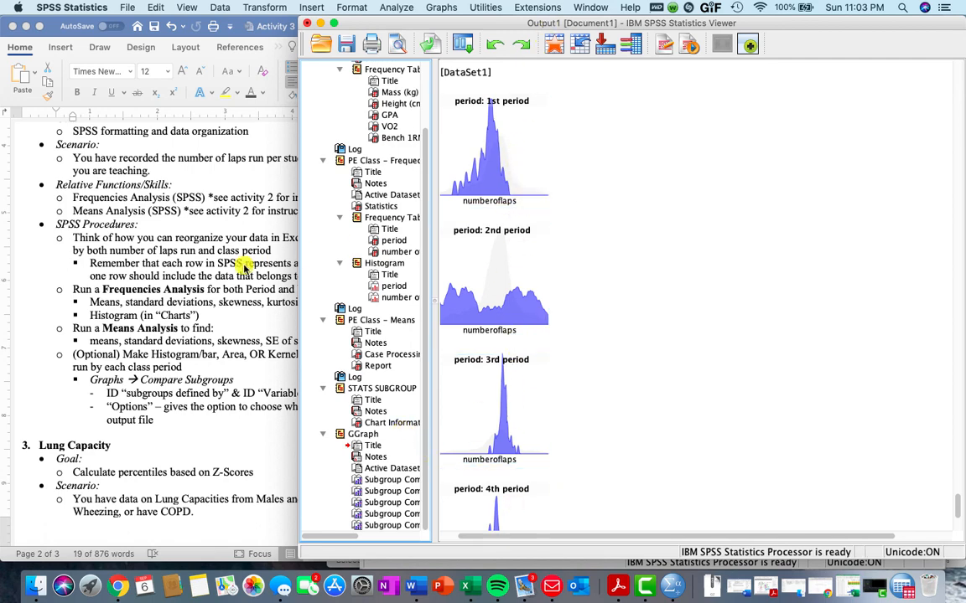
- Bring the Lung Capacity instructions into view, minimize the SPSS output and data windows, and show the Lung Capacity sheet in Excel
scroll(226, 264, down, 10)
scroll(223, 275, down, 2)
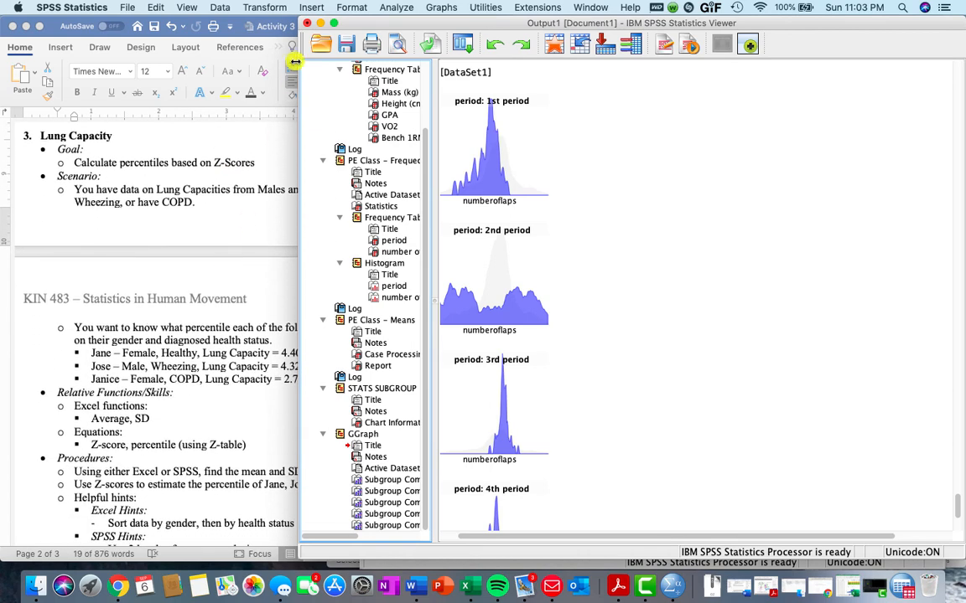
click(320, 23)
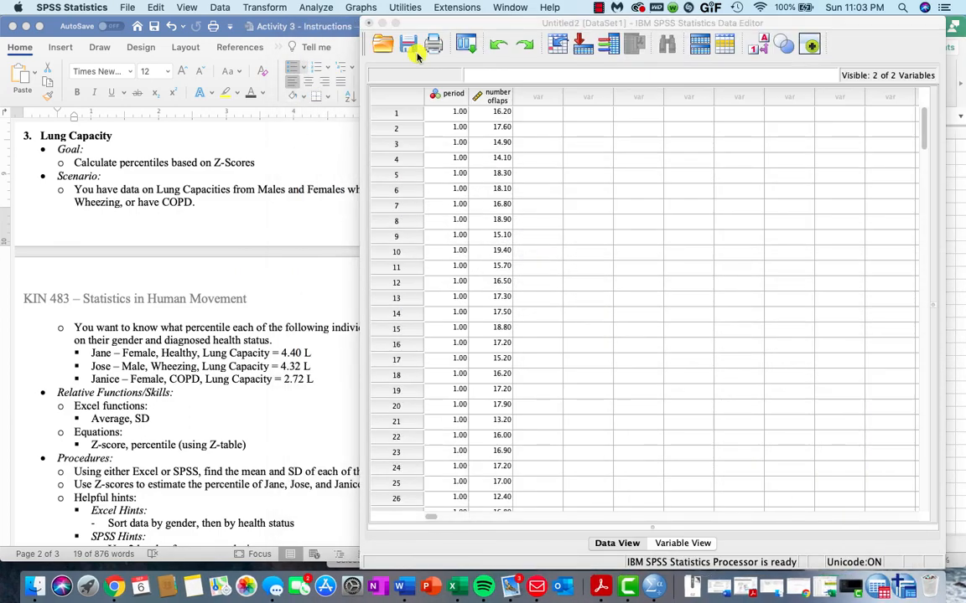
click(381, 29)
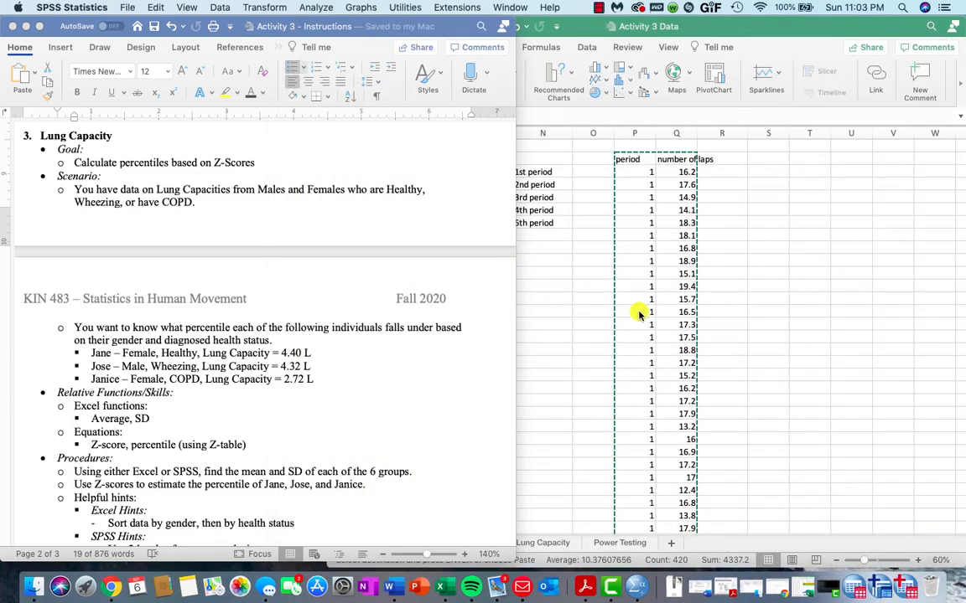
click(638, 312)
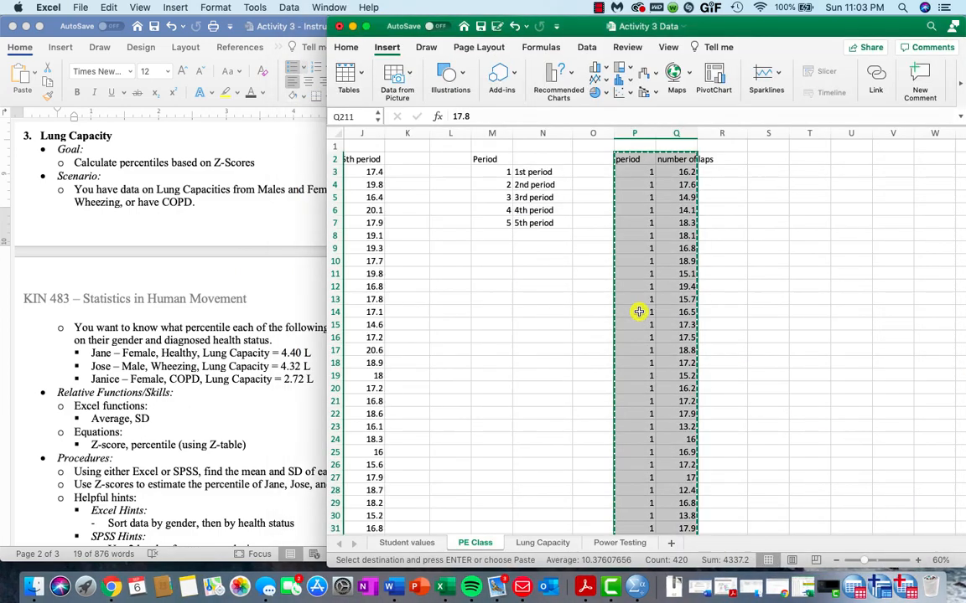
click(549, 543)
scroll(576, 478, left, 5)
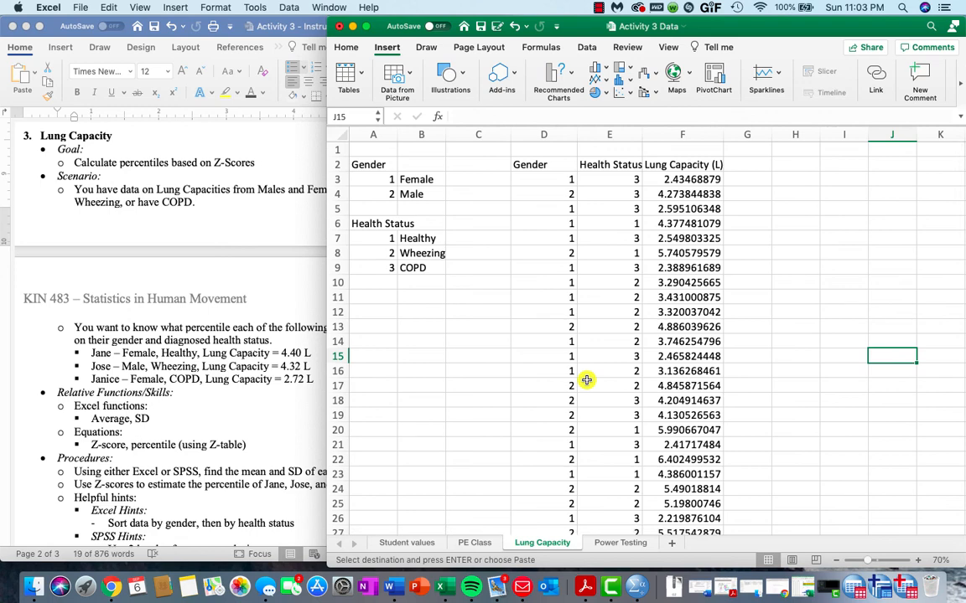
- Review the Lung Capacity procedures in the instructions, and add filters to the Gender, Health Status and Lung Capacity headers in D2:F2
click(131, 364)
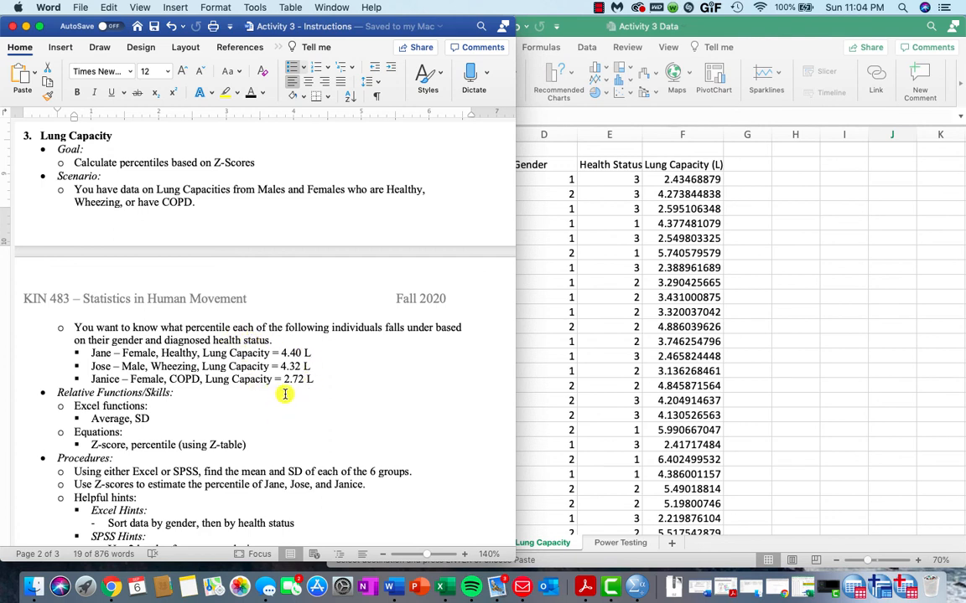
scroll(285, 394, down, 5)
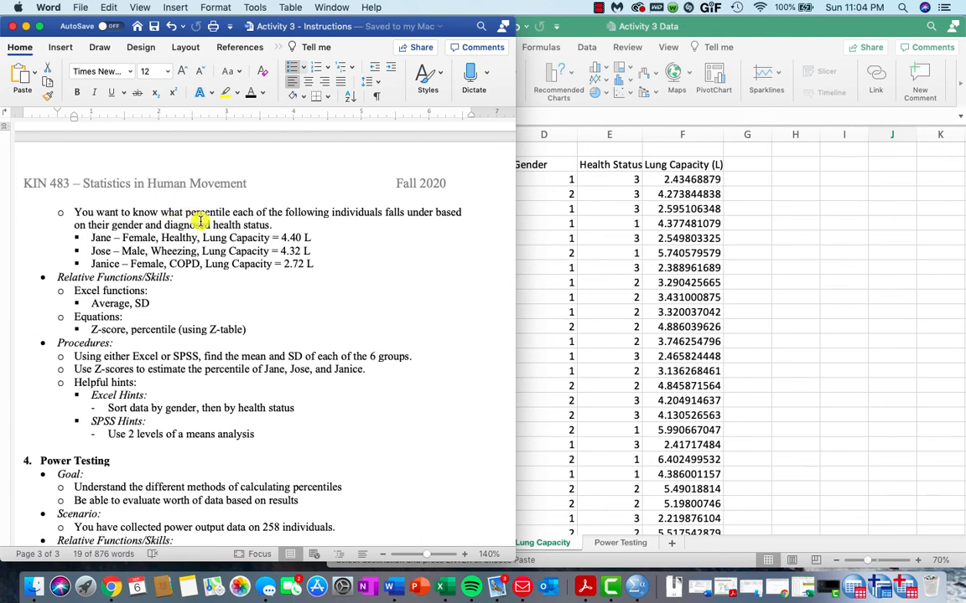
click(750, 288)
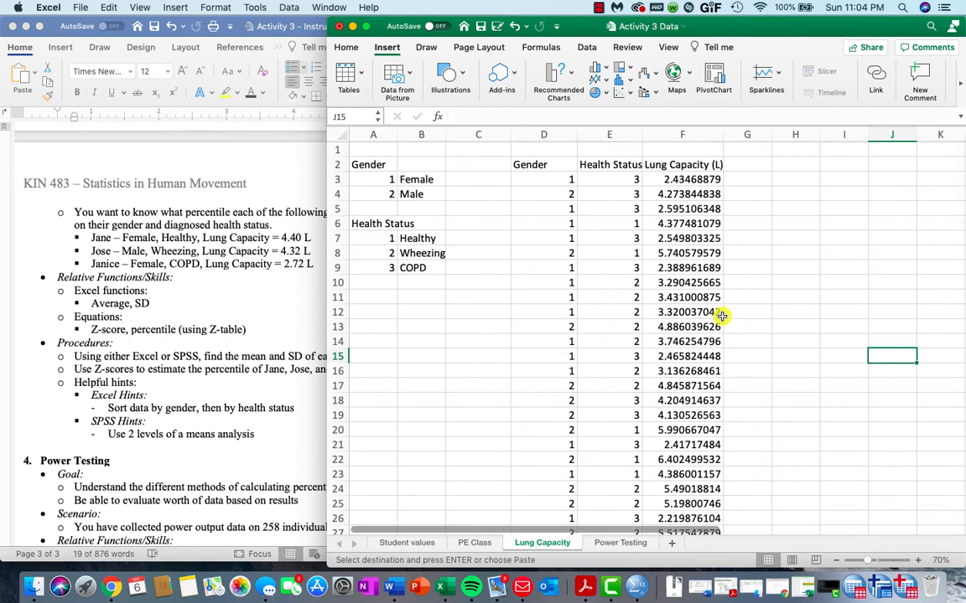
drag(549, 165, 670, 164)
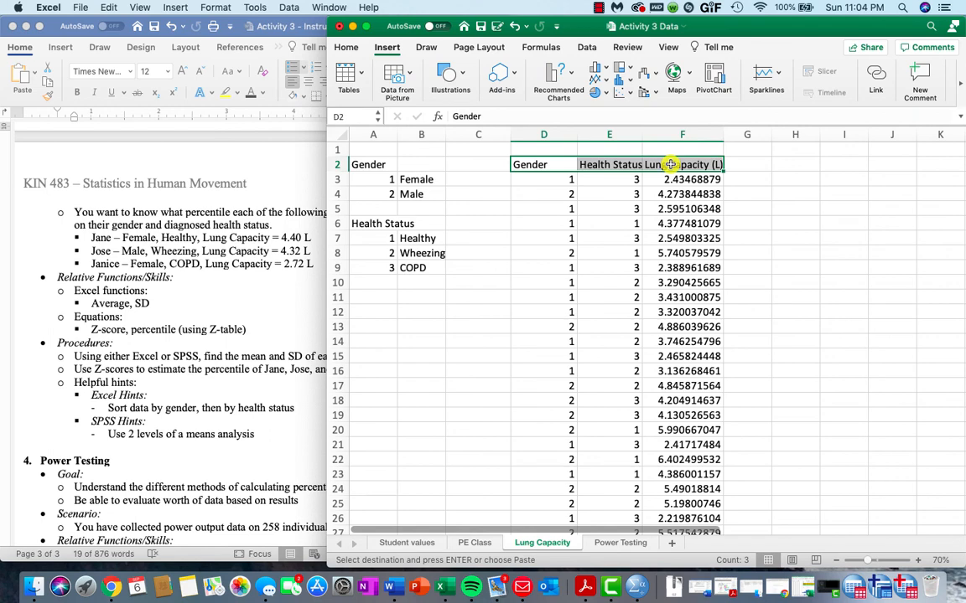
click(350, 48)
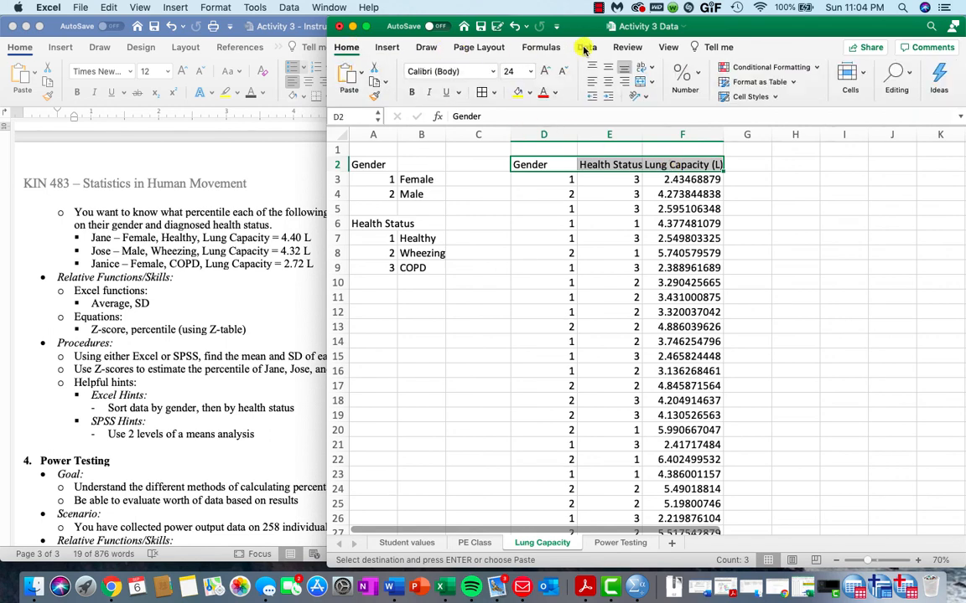
click(586, 48)
click(651, 75)
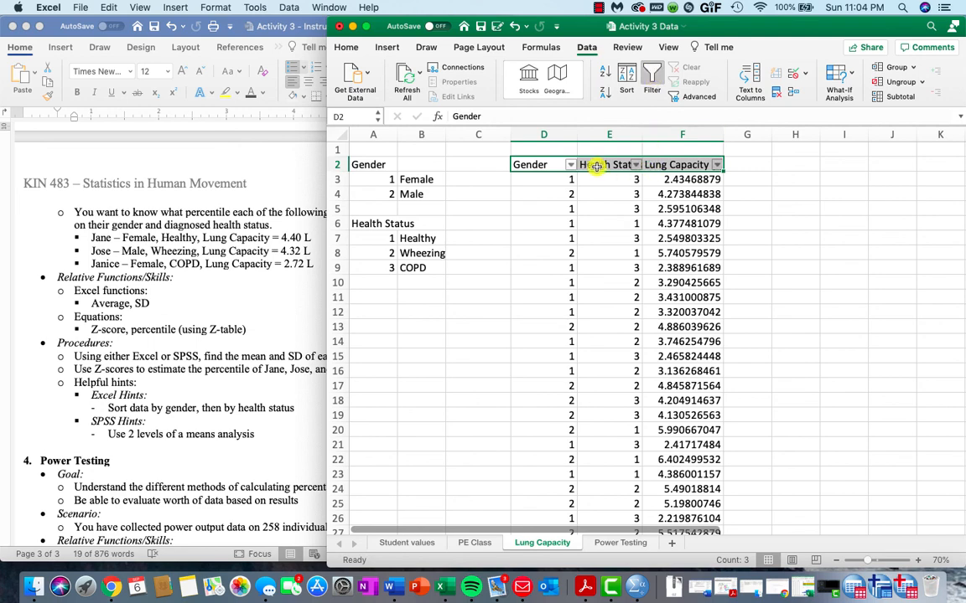
- Sort the lung capacity data by Gender and then by Health Status, both smallest to largest
click(618, 222)
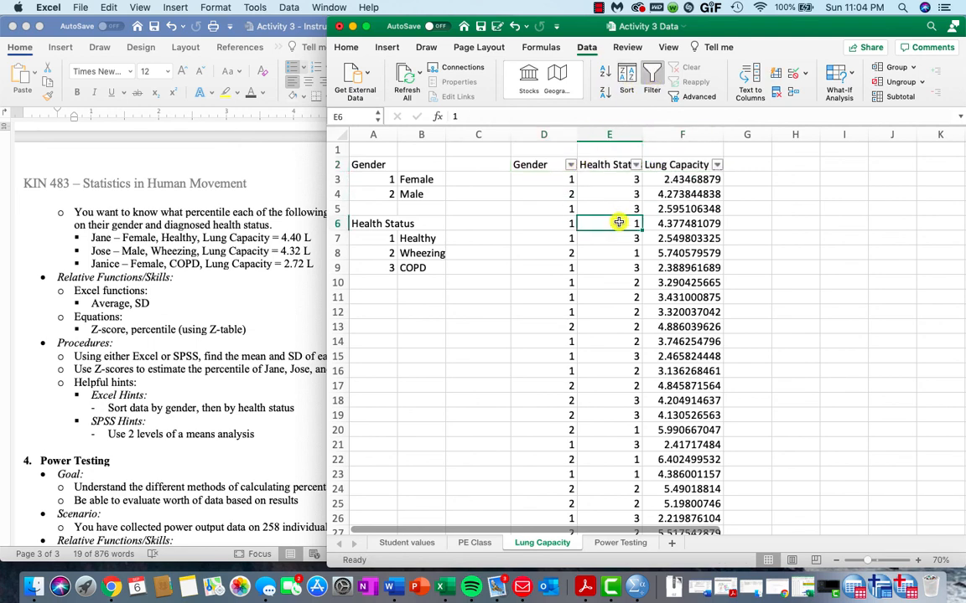
click(624, 82)
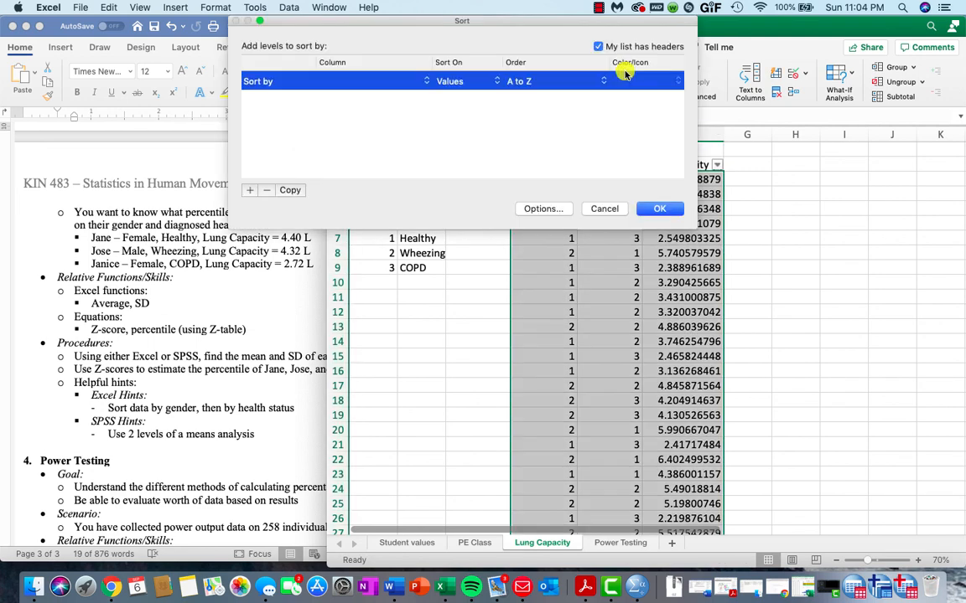
click(385, 81)
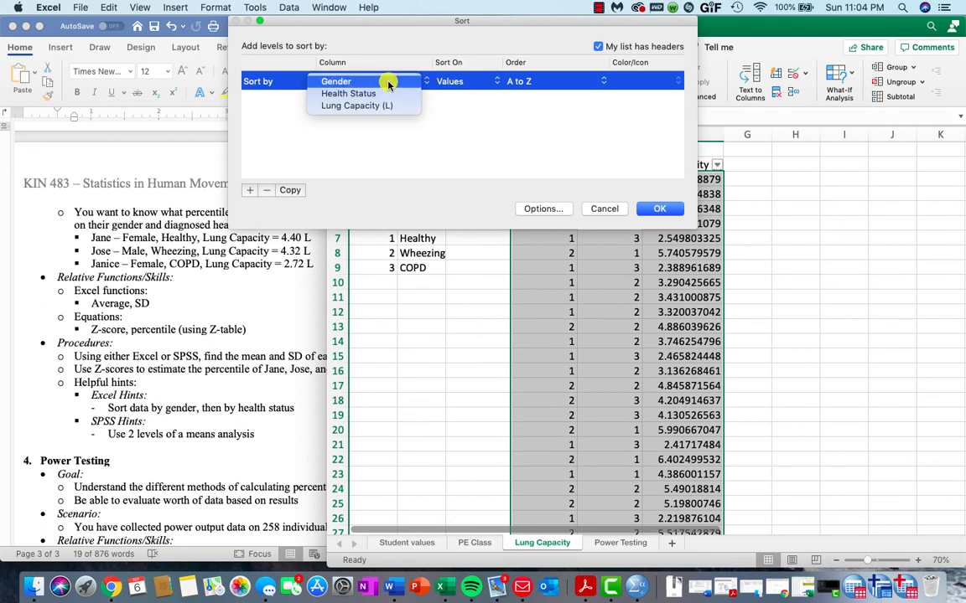
click(383, 82)
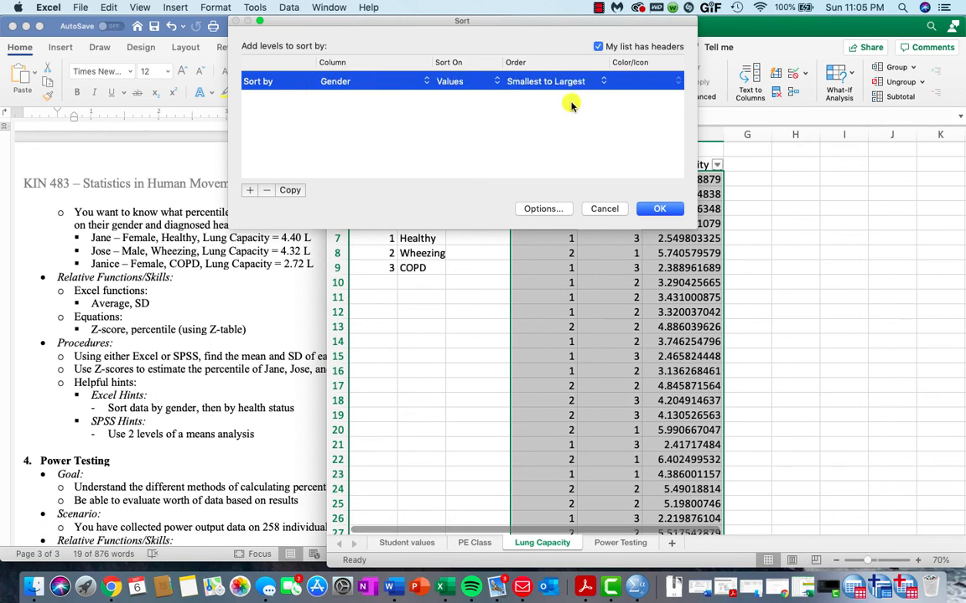
click(249, 190)
click(343, 99)
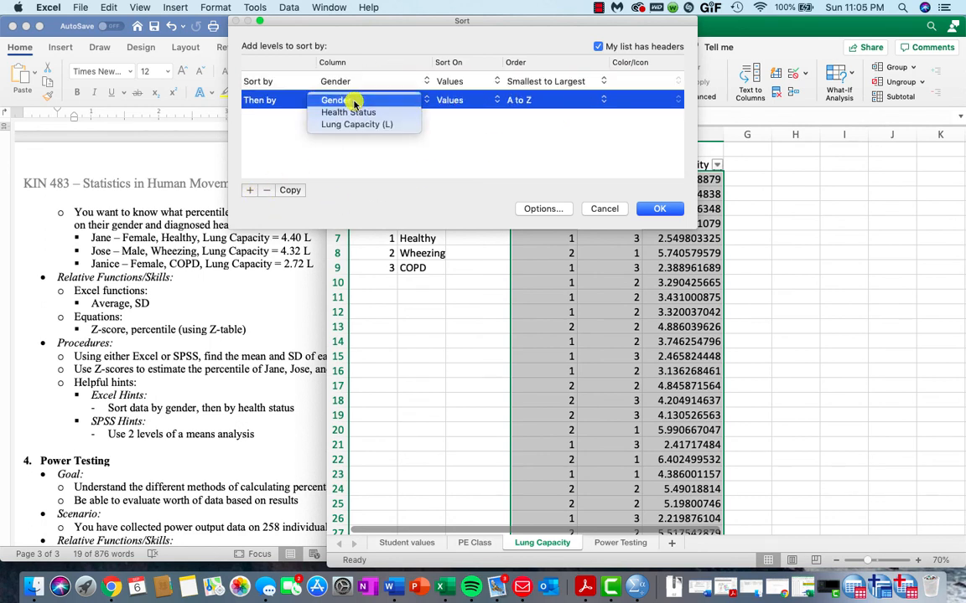
click(356, 113)
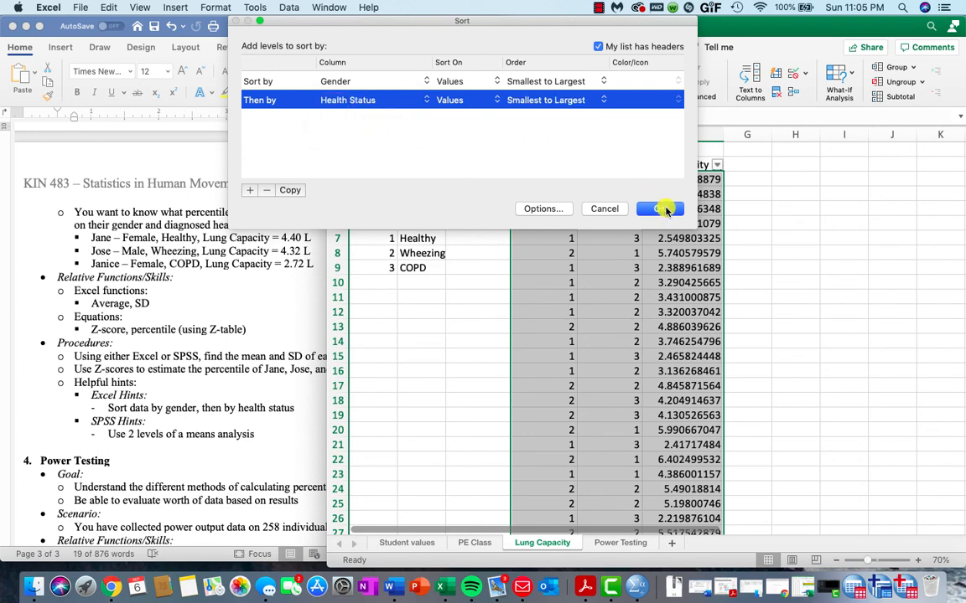
click(665, 208)
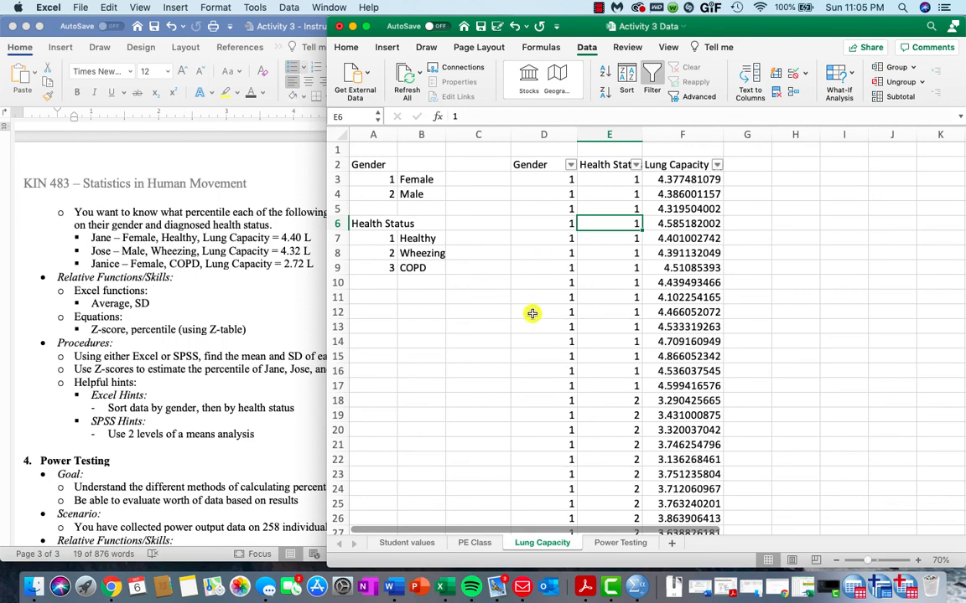
- Examine the sorted lung capacity rows for the six gender and health status groups, and return to empty cell I3 beside the data
scroll(527, 380, down, 10)
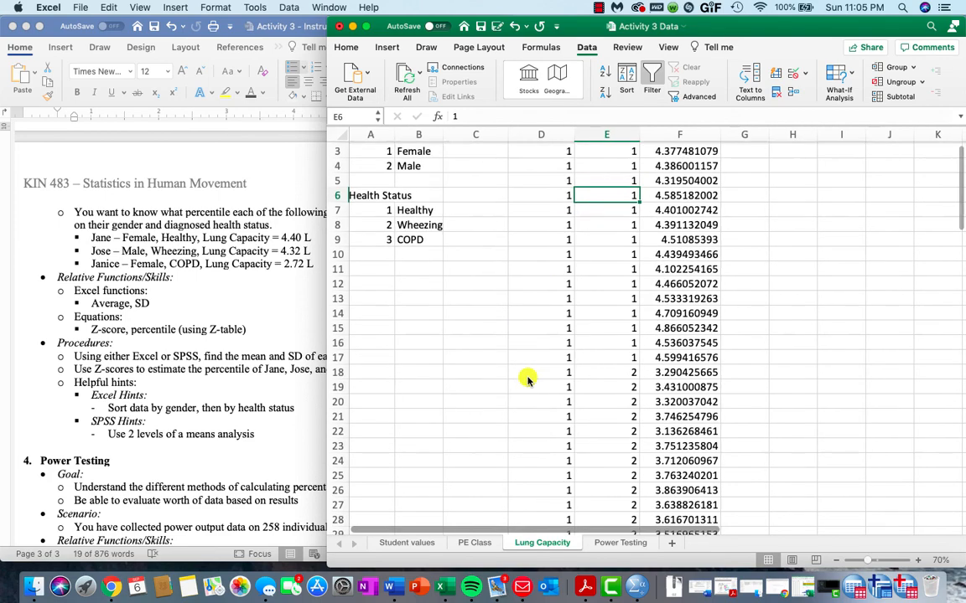
scroll(527, 380, down, 8)
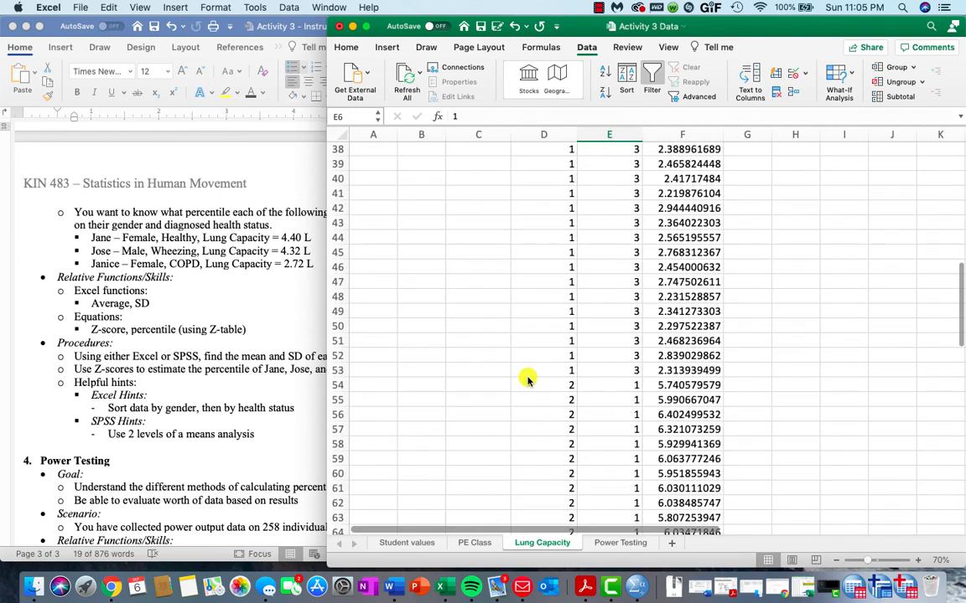
scroll(527, 380, up, 15)
scroll(527, 379, up, 4)
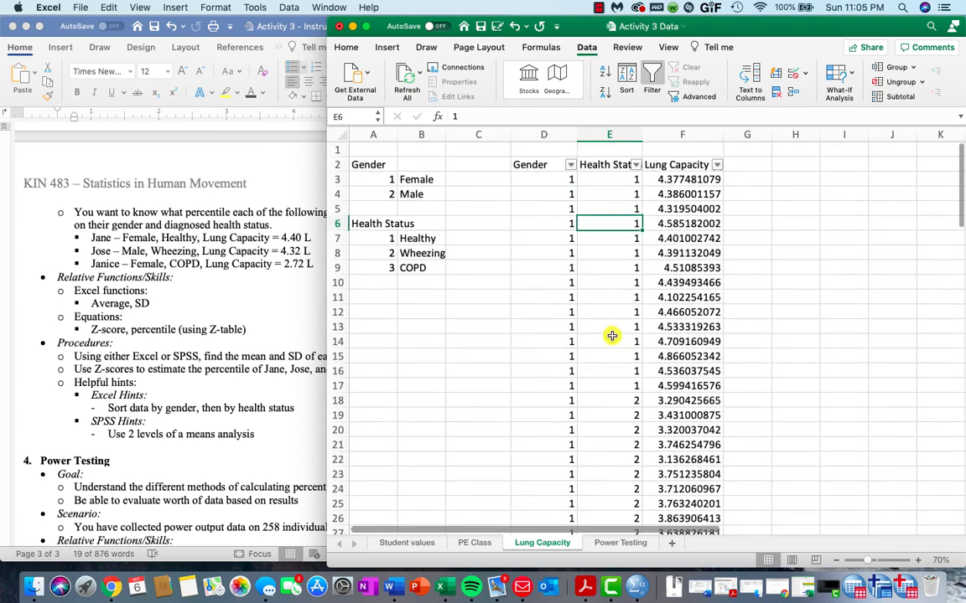
scroll(613, 328, down, 3)
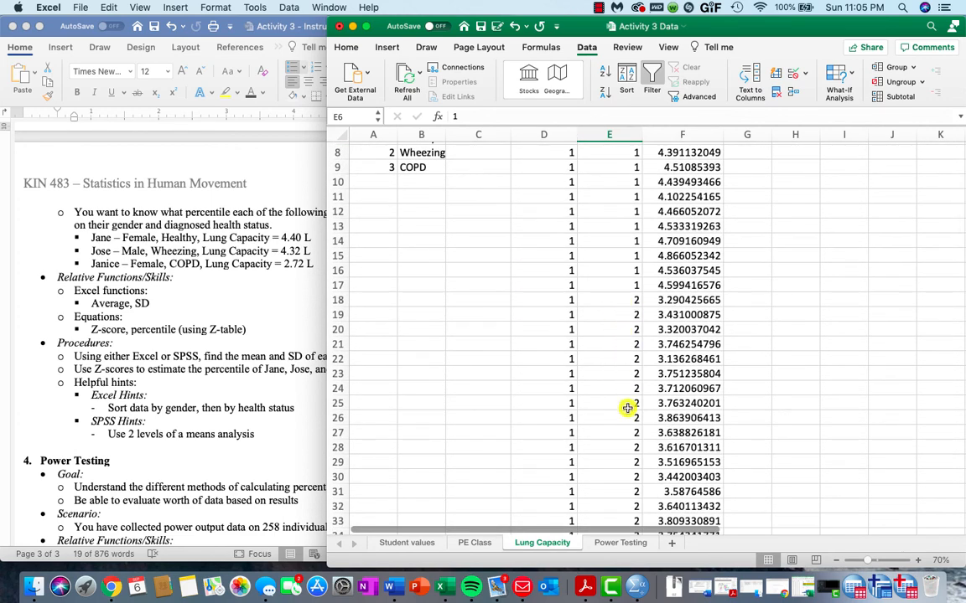
scroll(620, 354, down, 5)
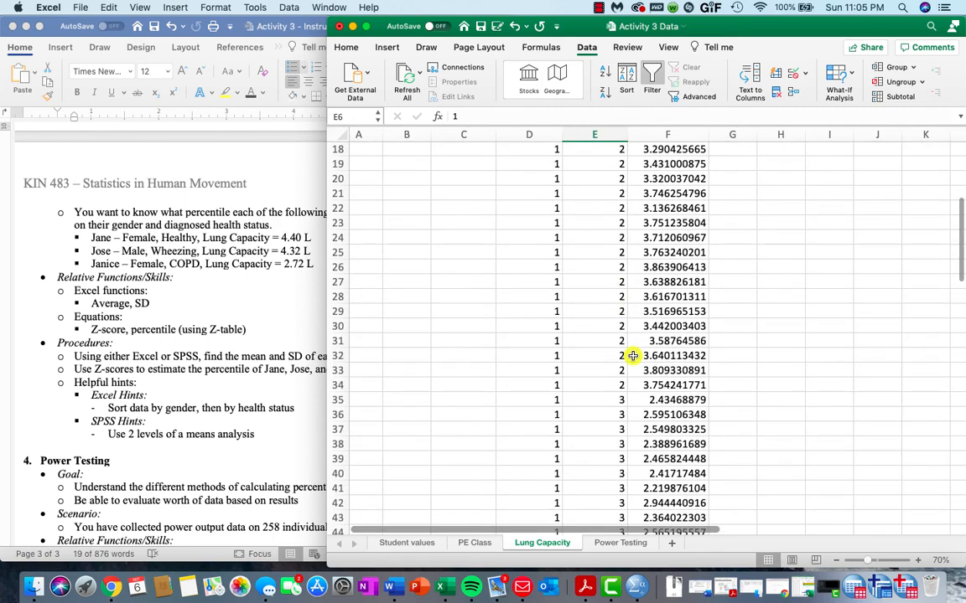
scroll(608, 436, down, 10)
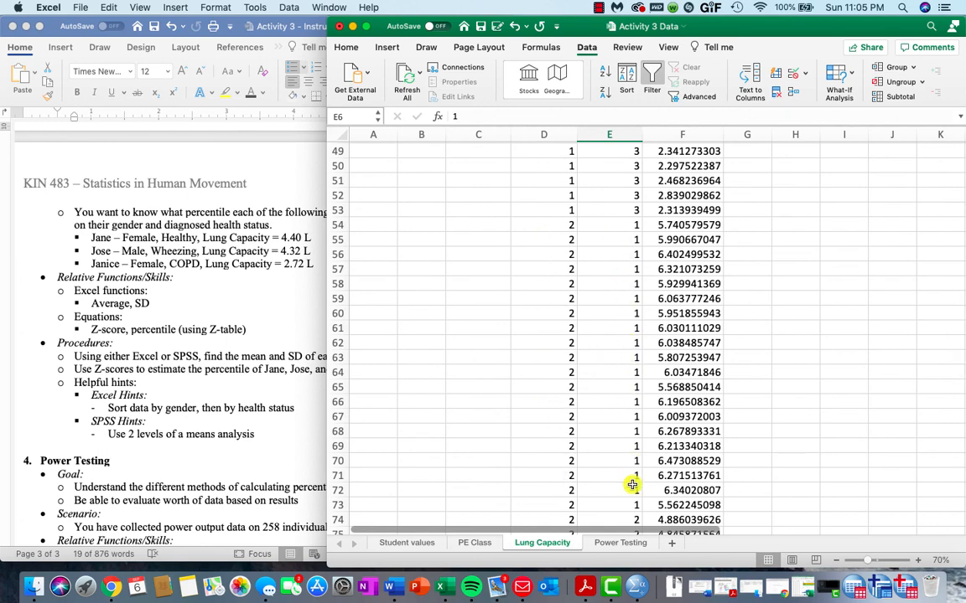
scroll(633, 480, down, 7)
scroll(632, 485, up, 3)
scroll(632, 486, up, 20)
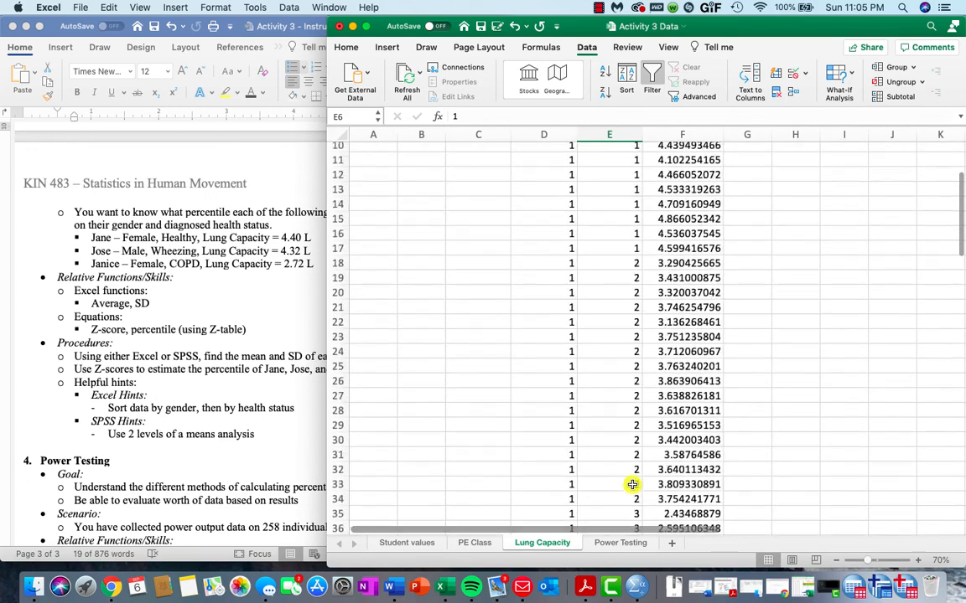
scroll(632, 486, right, 2)
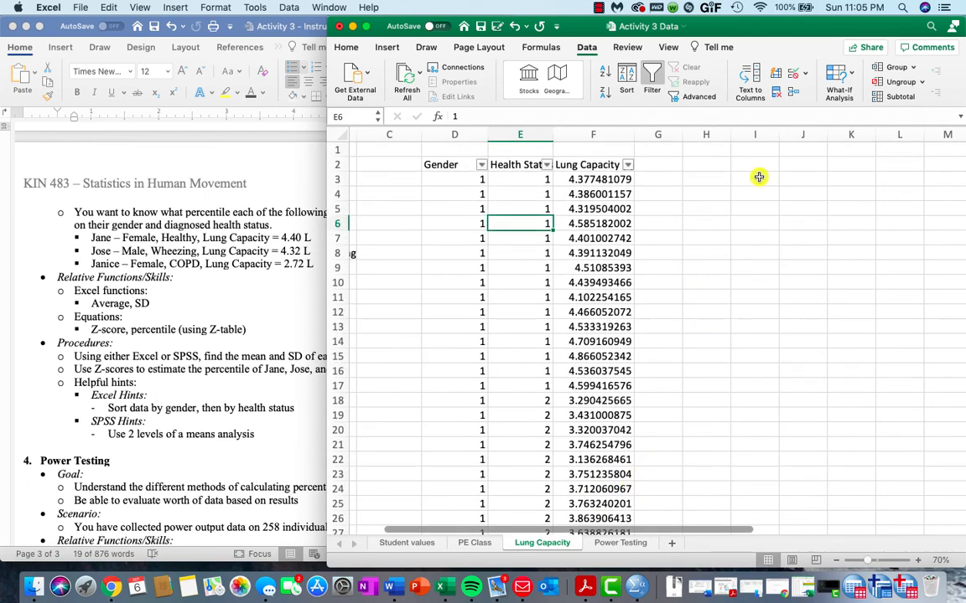
click(758, 177)
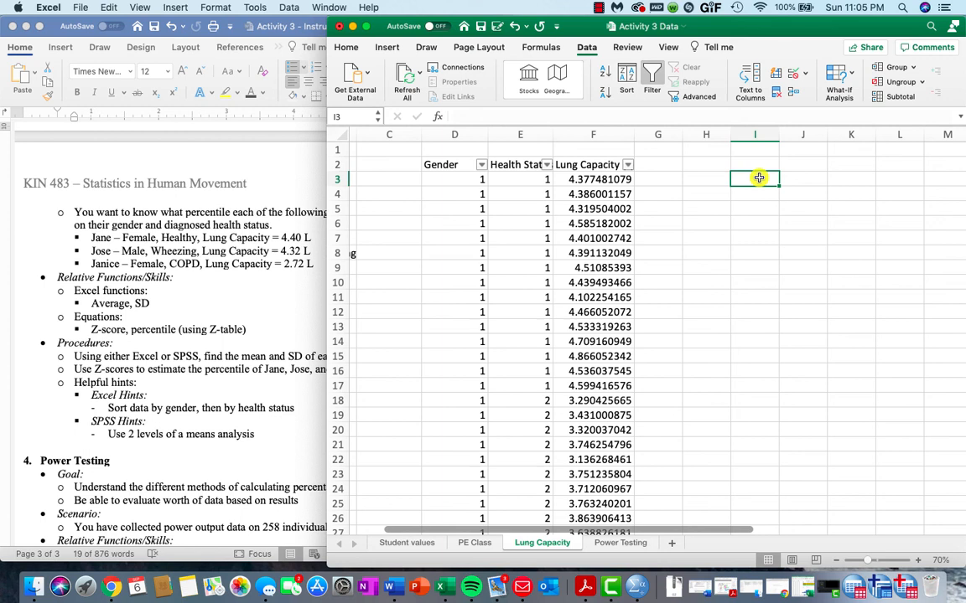
- Label a summary table with Female and Male in I3:I4 and Healthy, Wheezing and COPD across J2:L2
text(Female)
key(Return)
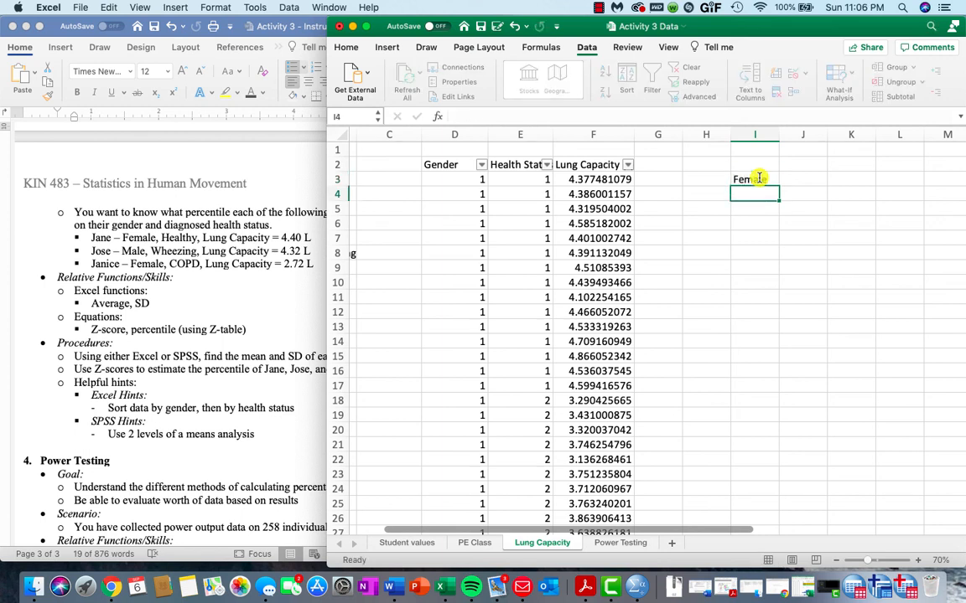
text(Male)
click(798, 161)
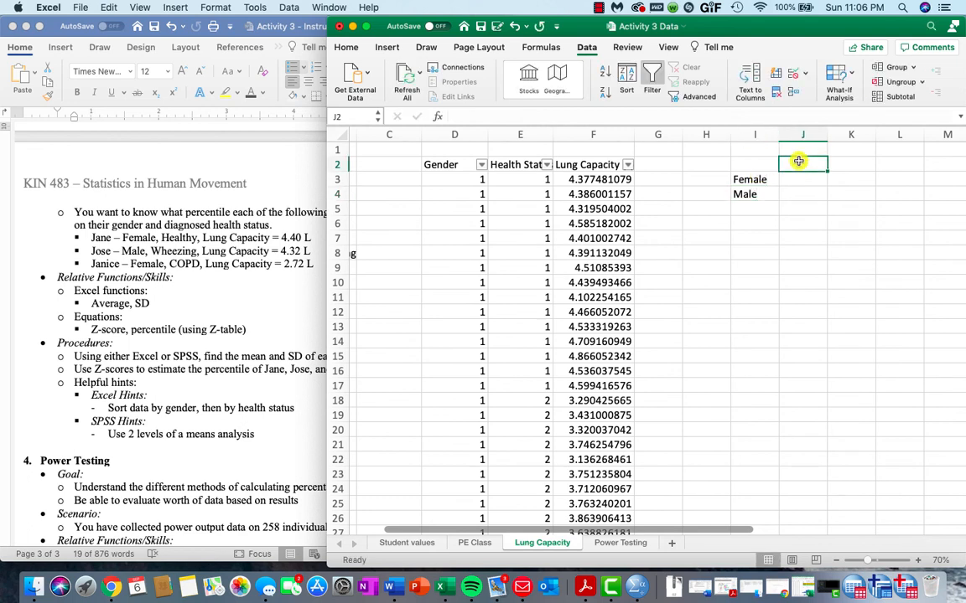
text(Healthy)
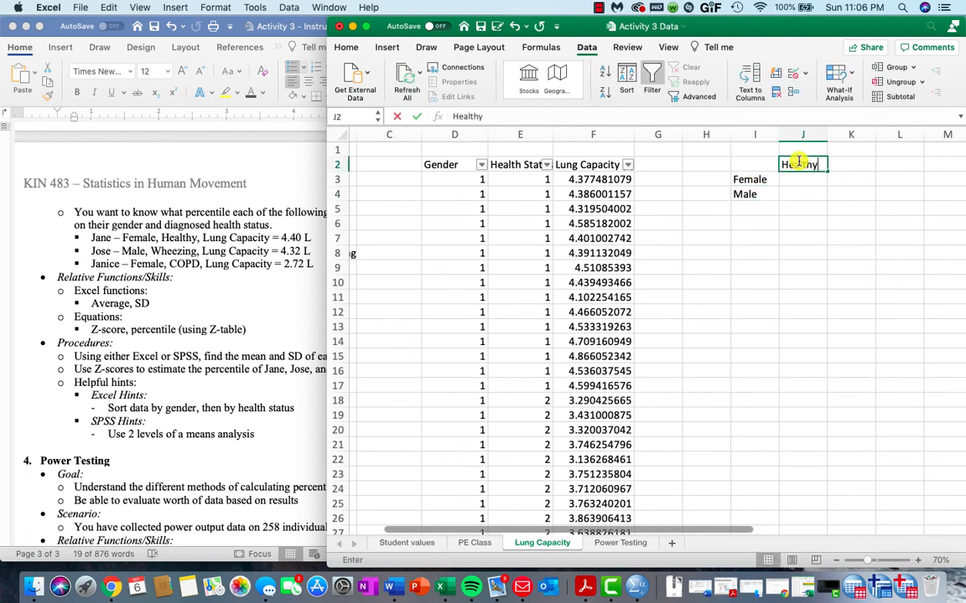
key(Tab)
text(Wheex)
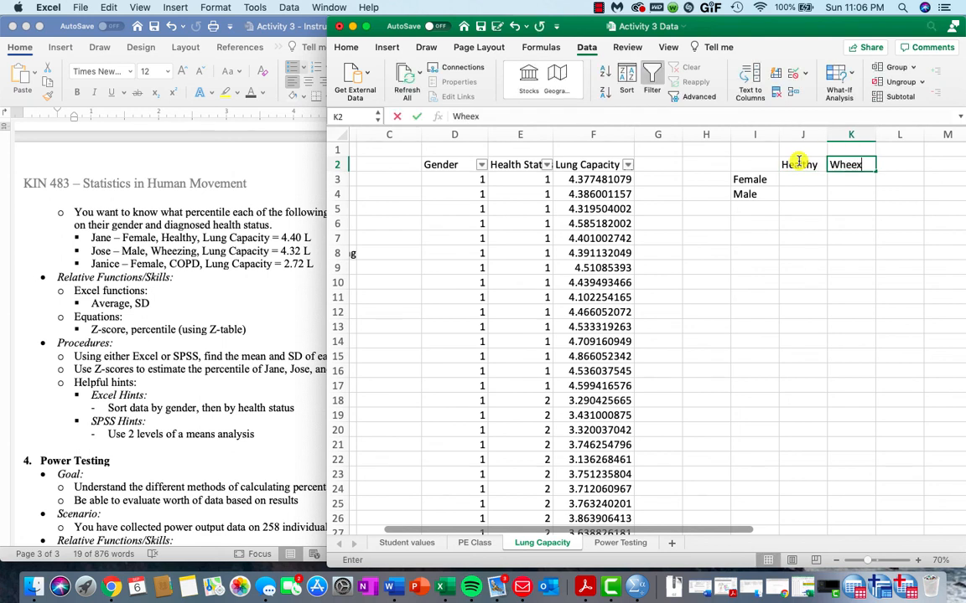
key(BackSpace)
text(zing)
key(Tab)
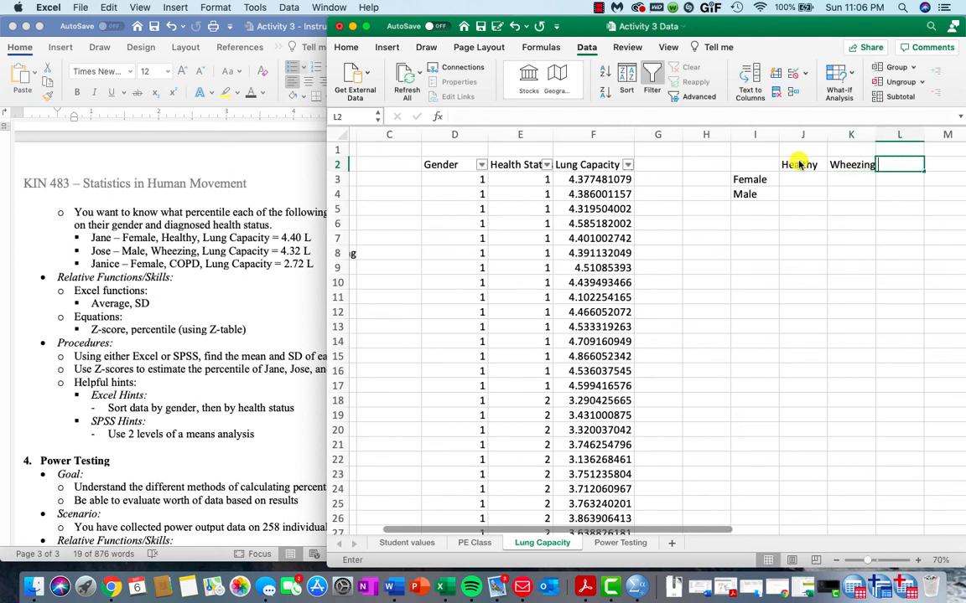
text(COPD)
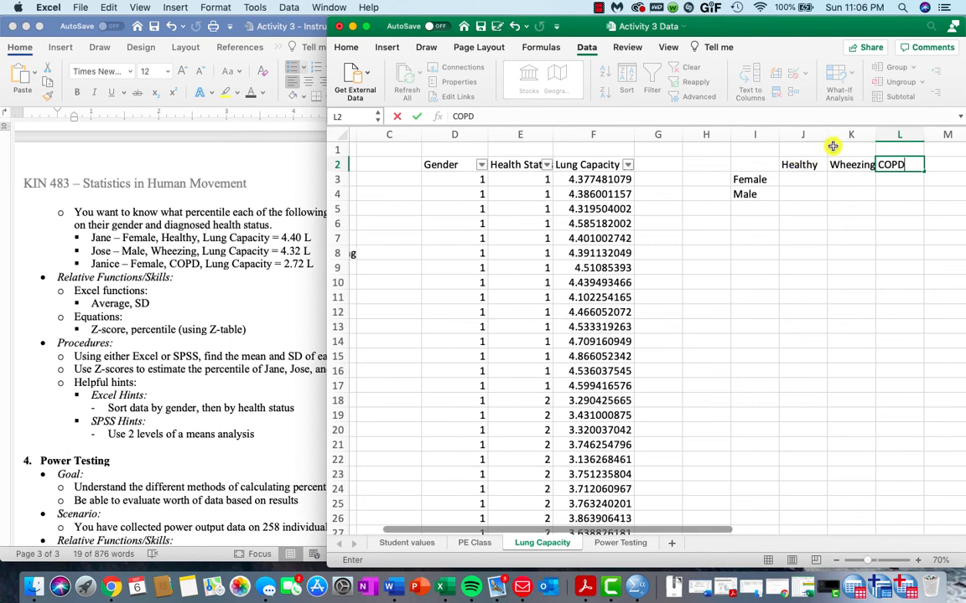
- Merge and center I1:L1 above the summary table and enter the title Averages
drag(748, 148, 887, 149)
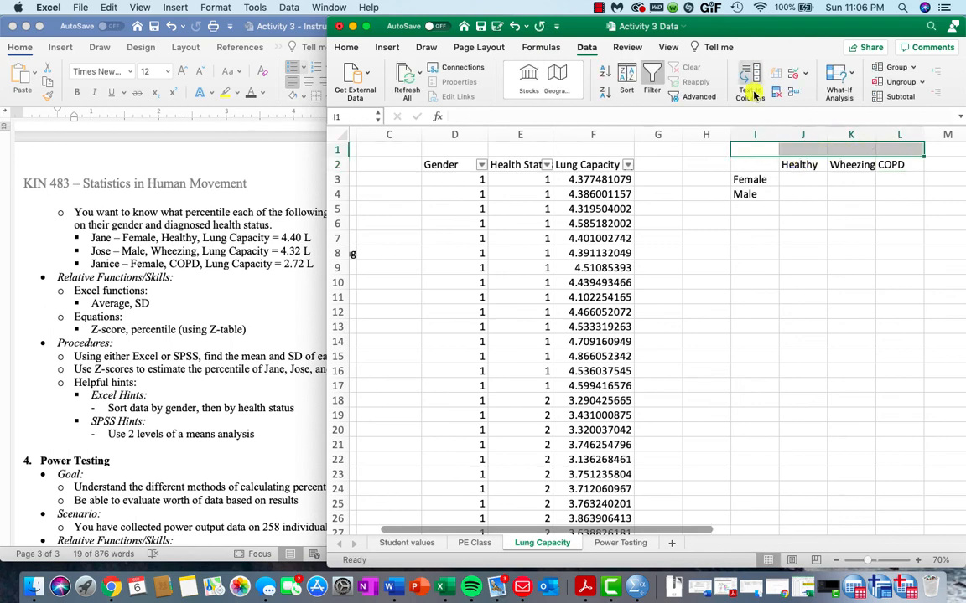
click(346, 47)
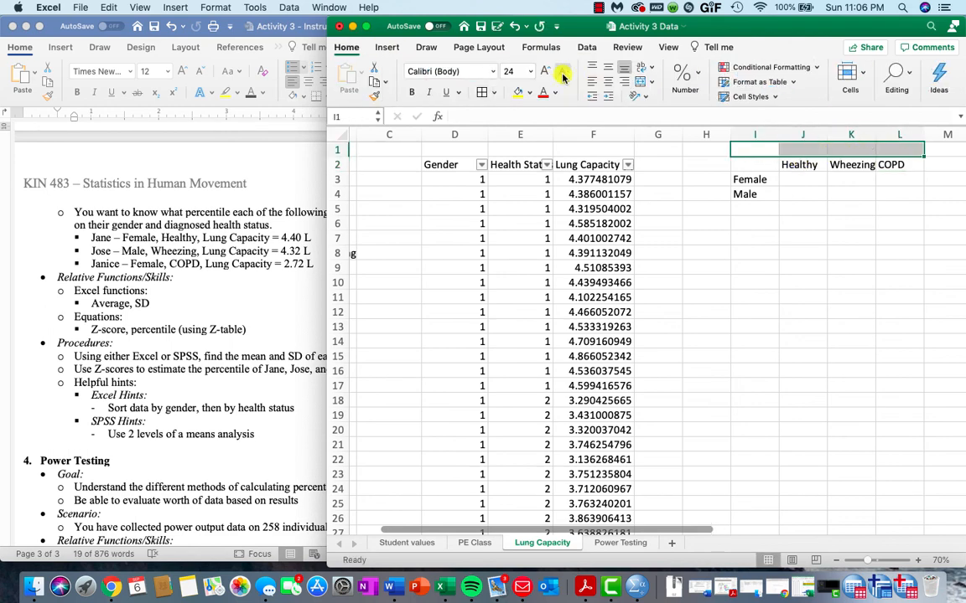
click(644, 82)
text(A)
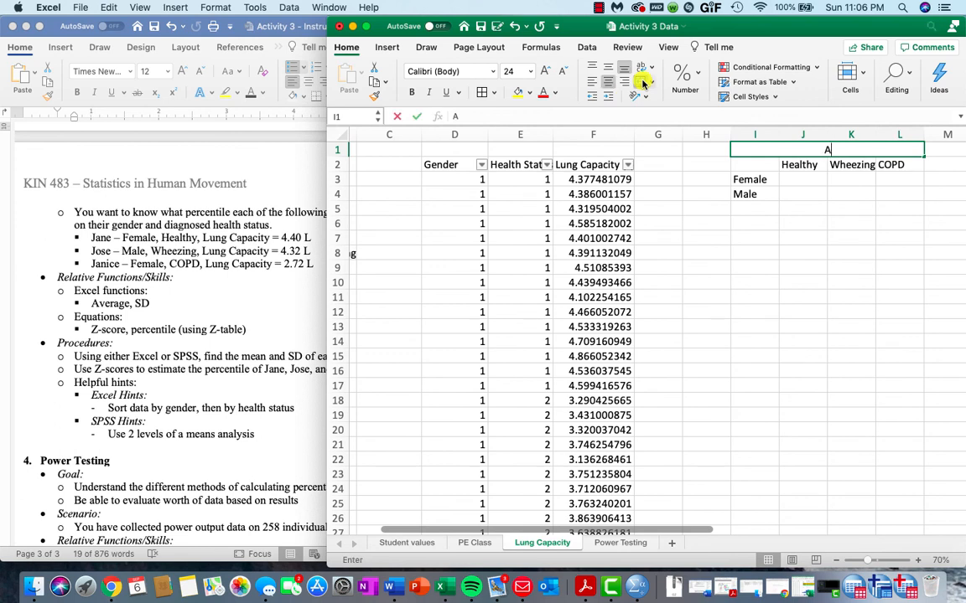
text(verages)
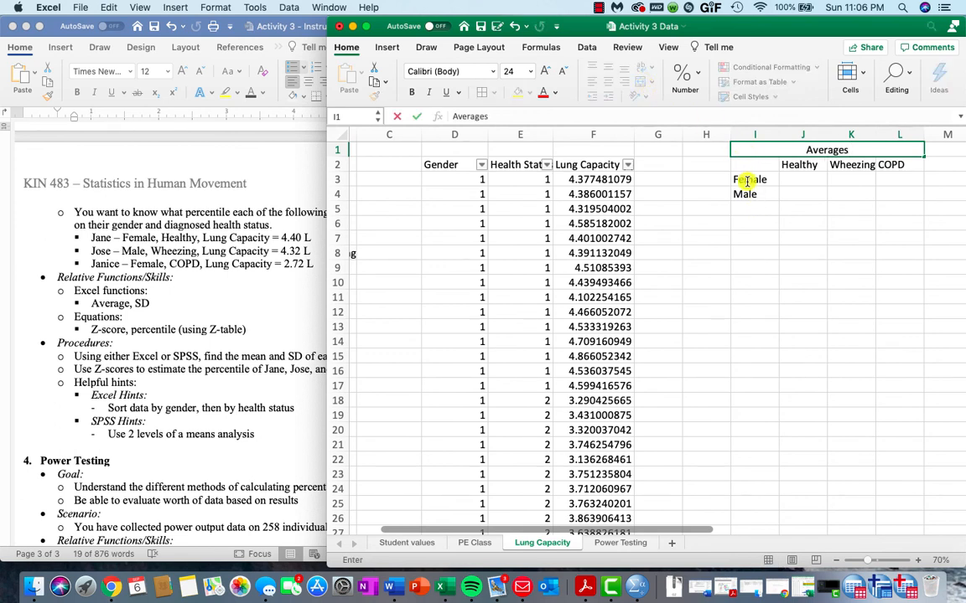
- Copy the Averages table in I1:L4 to I7 and retitle the copy St. Dev
drag(880, 194, 746, 147)
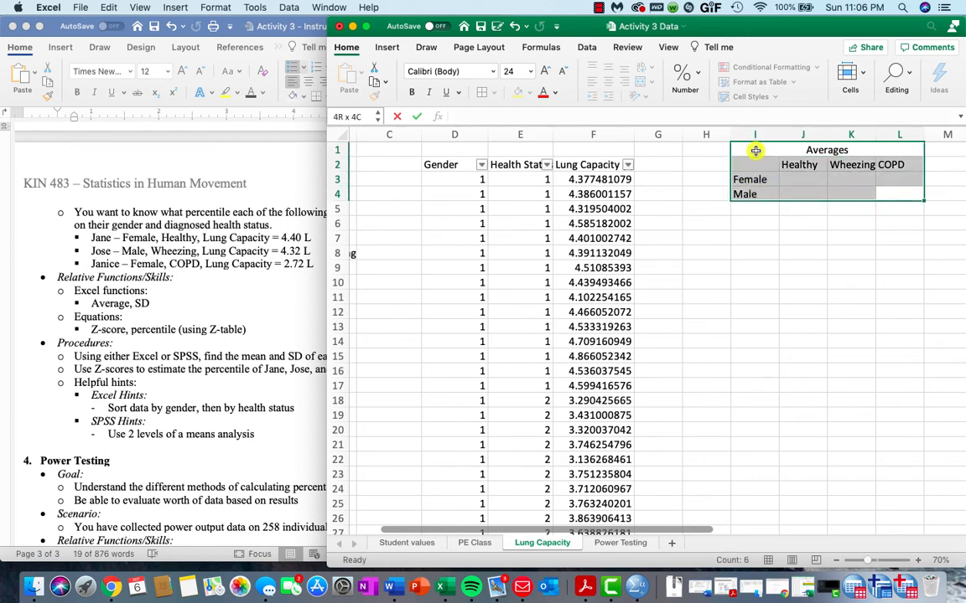
key(super+c)
click(755, 243)
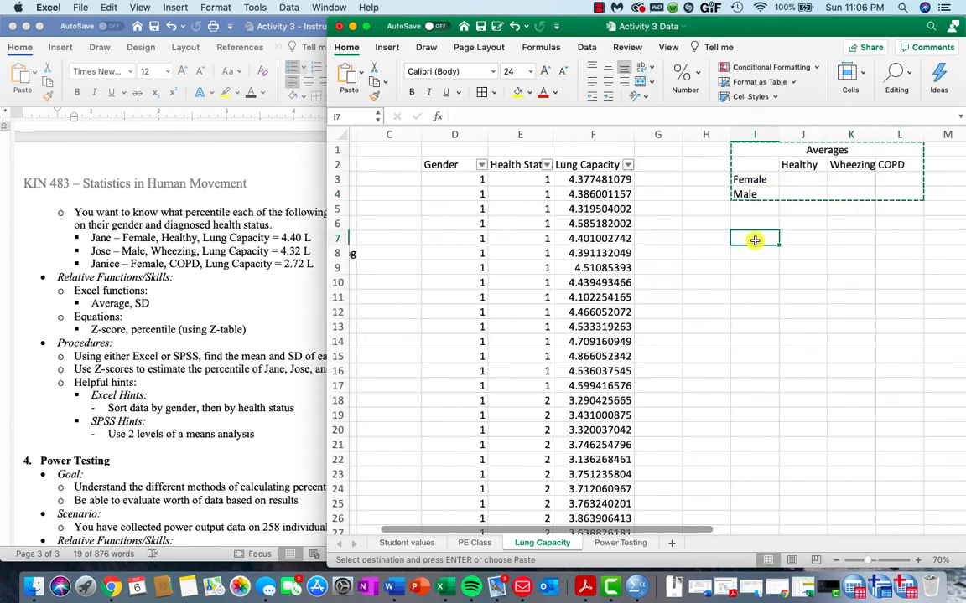
key(super+v)
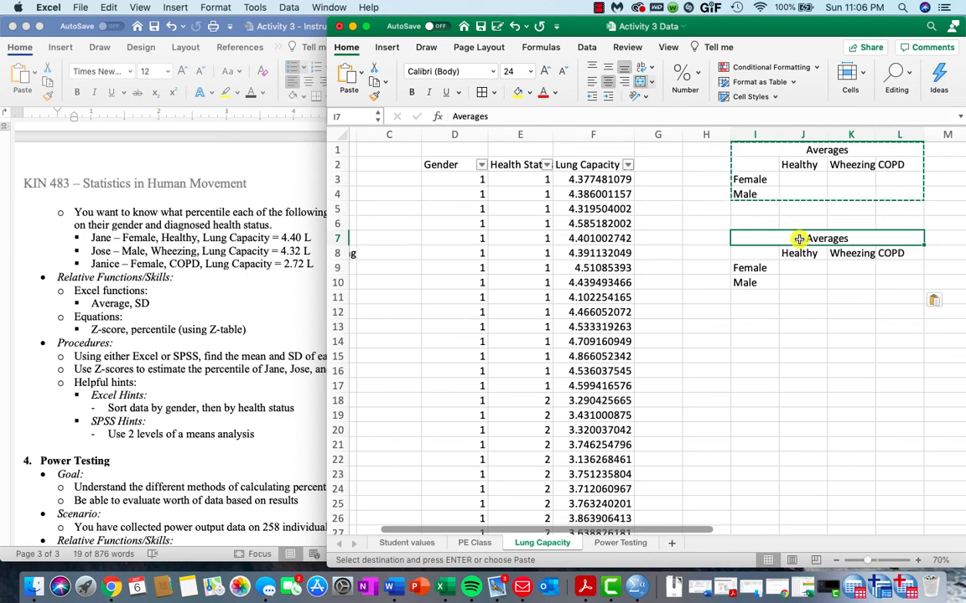
text(St. Dev.)
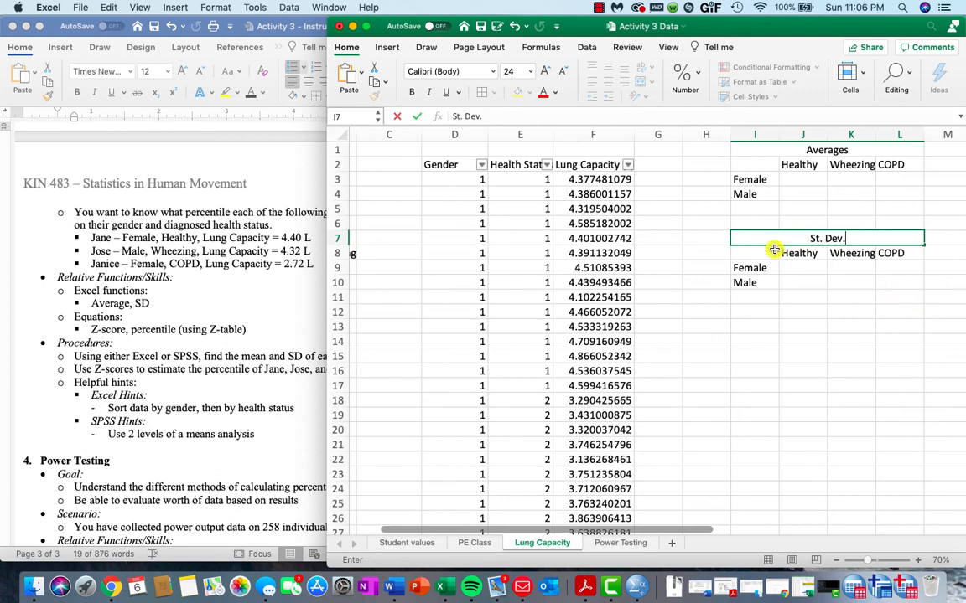
- Begin a formula in J3 for the average lung capacity of healthy females
click(796, 179)
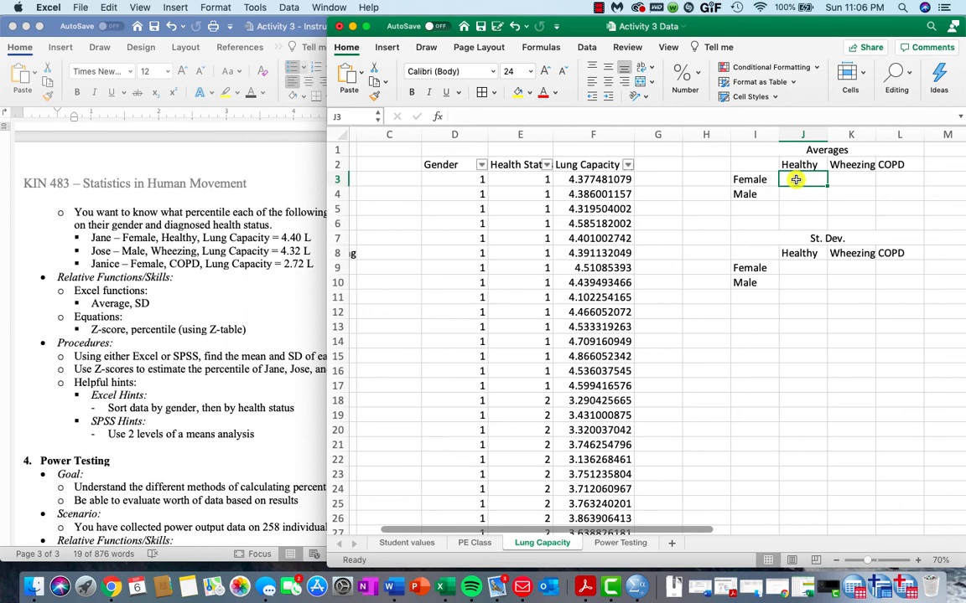
text(=)
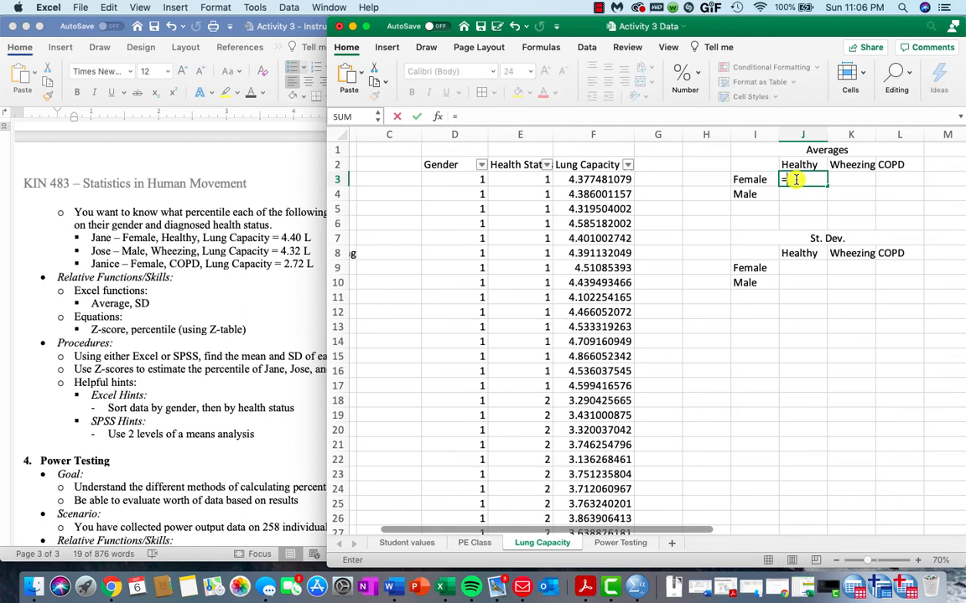
- Calculate the healthy female average in J3 with the AVERAGE function over lung capacity values F3:F17
text(average()
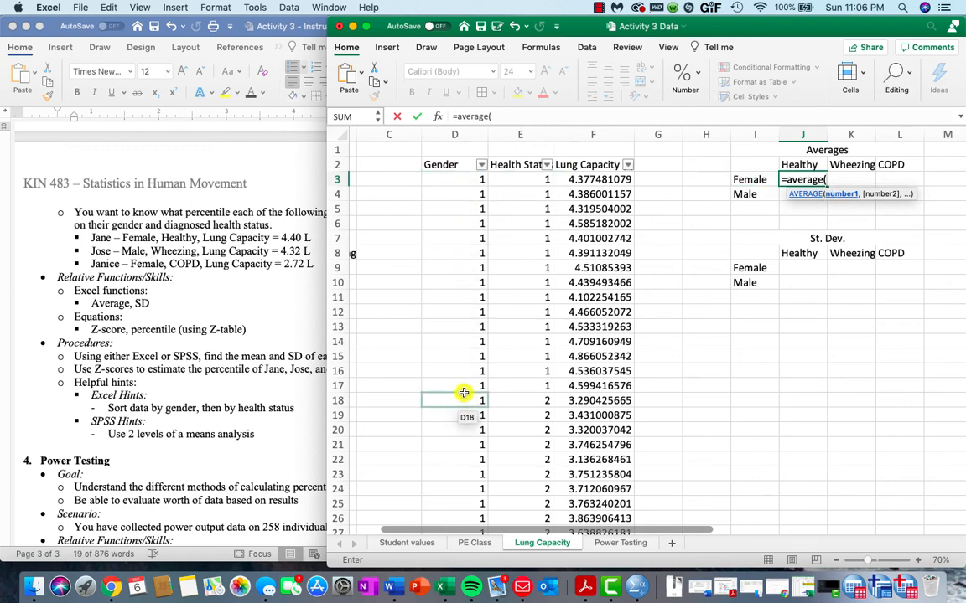
scroll(544, 180, left, 3)
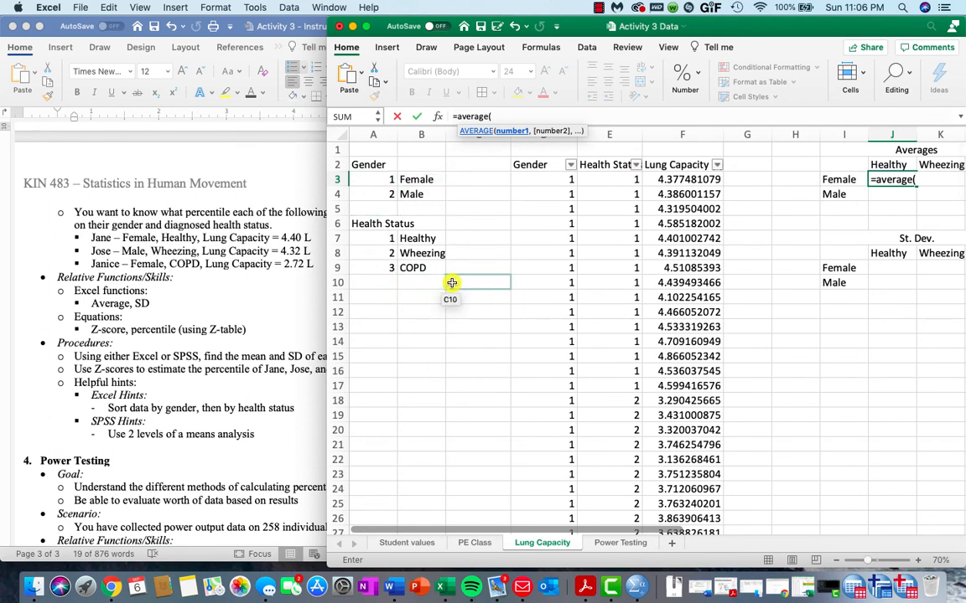
click(604, 179)
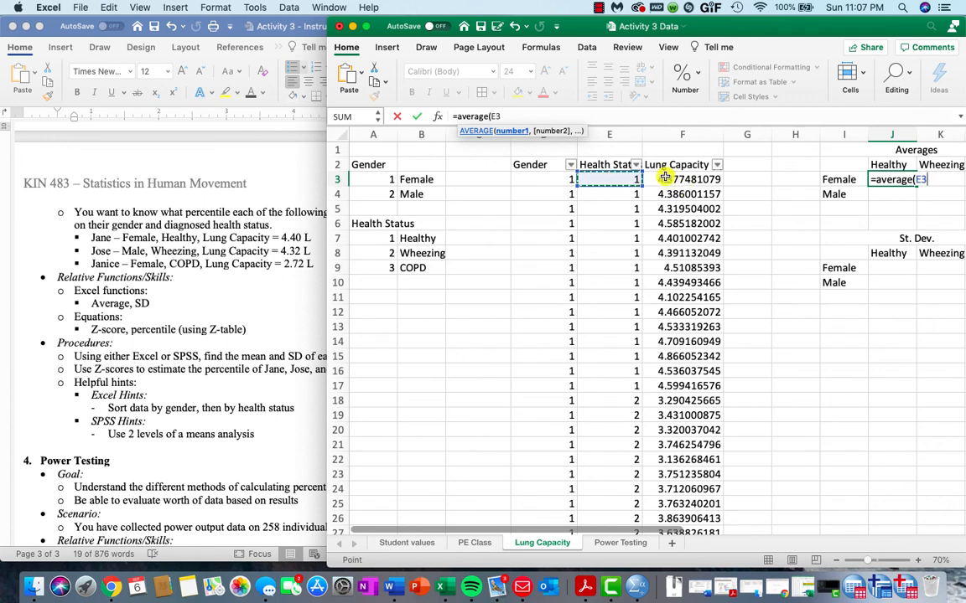
drag(665, 179, 666, 386)
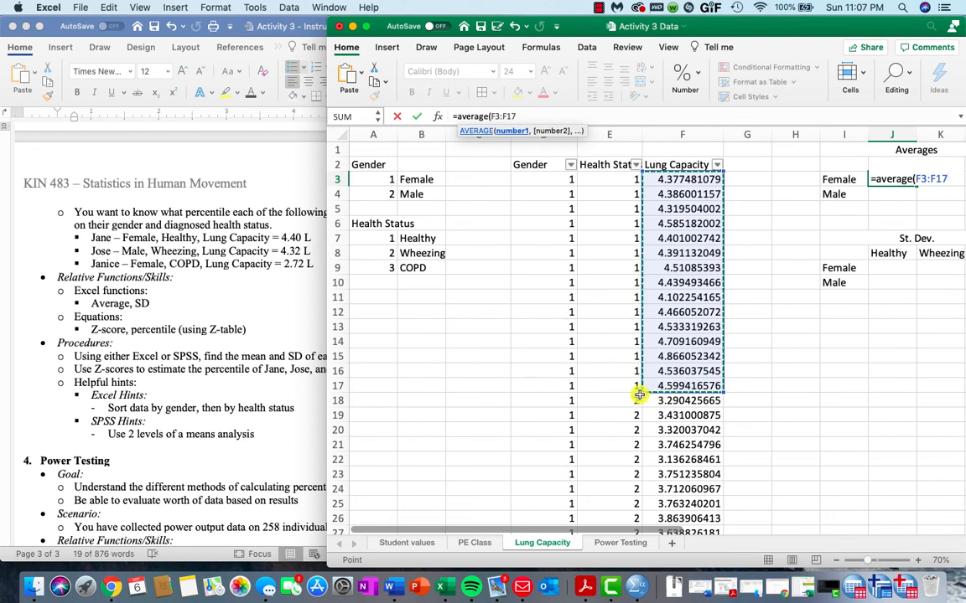
key(Return)
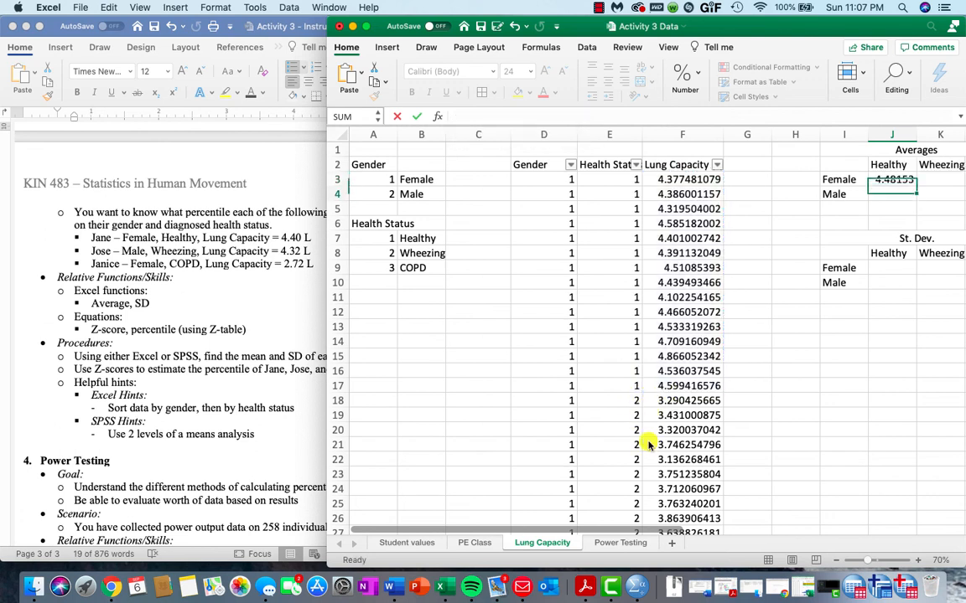
click(885, 178)
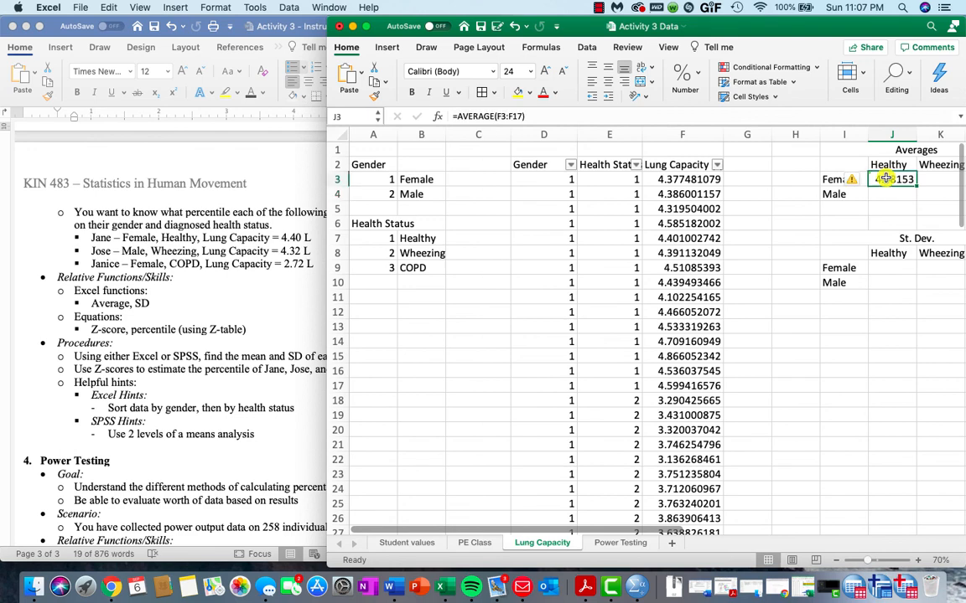
- Calculate the wheezing female average in K3 with the AVERAGE function over lung capacity values F18:F34
click(931, 179)
text(=)
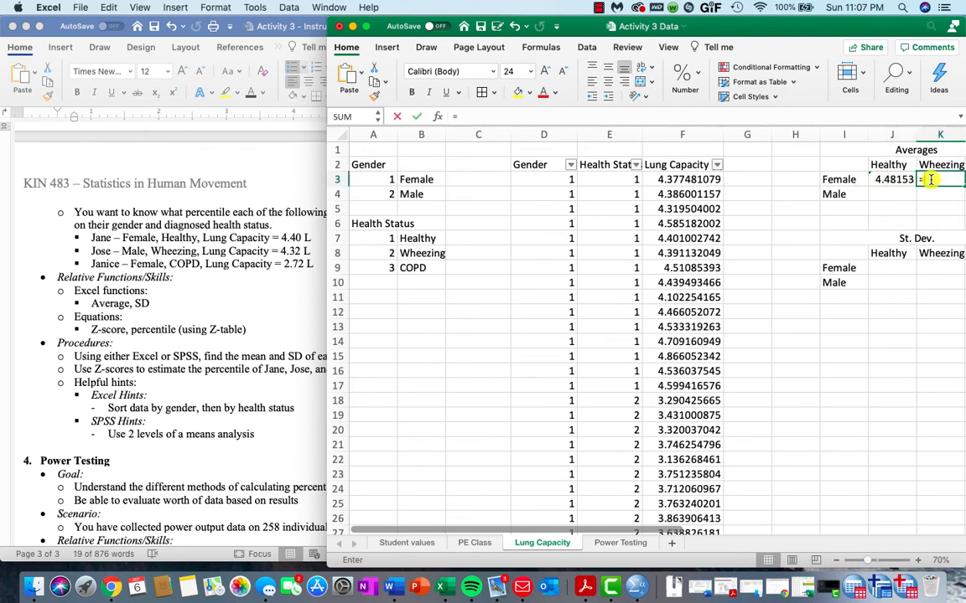
text(average()
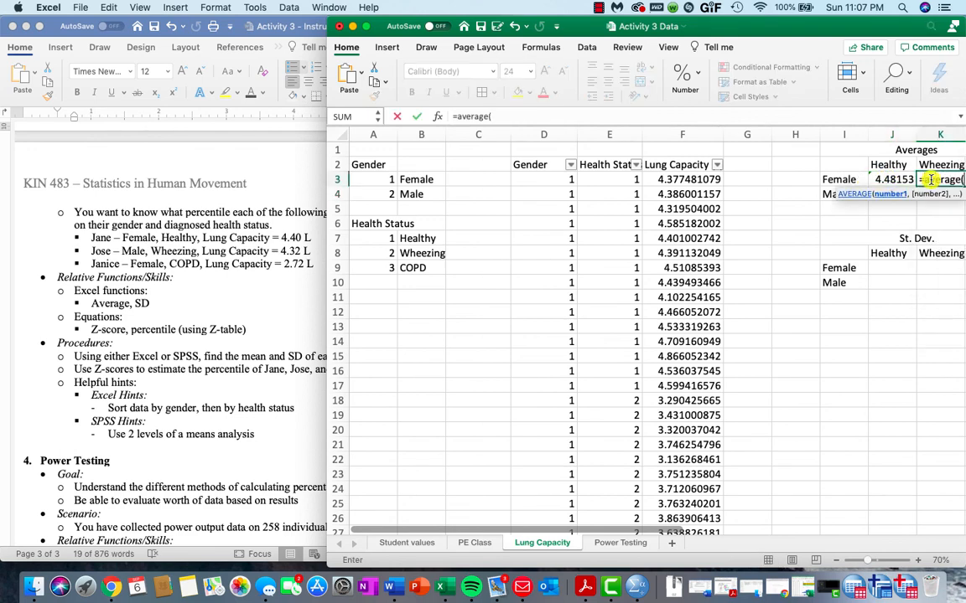
scroll(738, 383, down, 5)
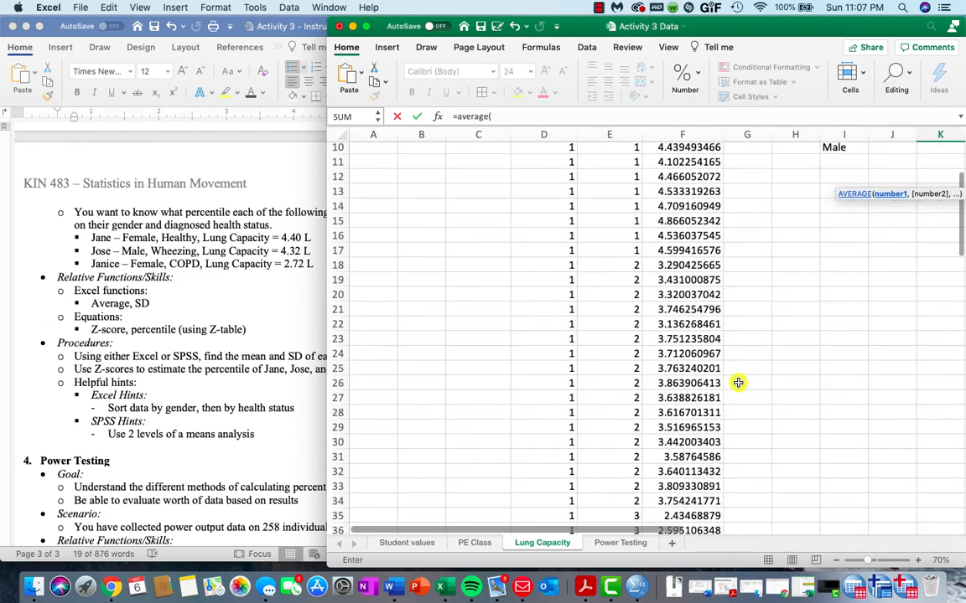
click(677, 271)
drag(668, 265, 667, 501)
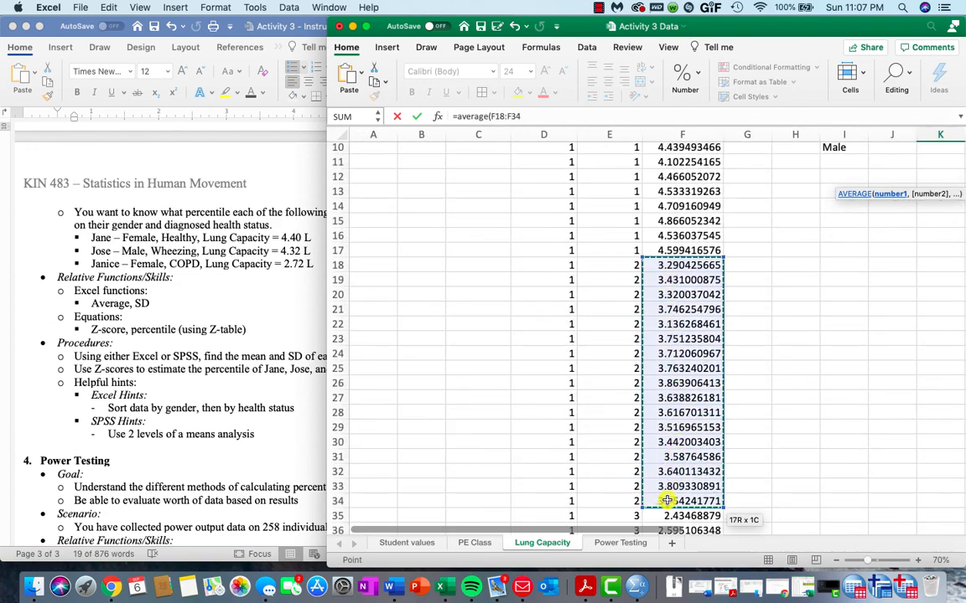
key(Return)
- Calculate the COPD female average in L3 with the AVERAGE function over lung capacity values F35:F53
scroll(717, 370, up, 1)
scroll(718, 371, right, 3)
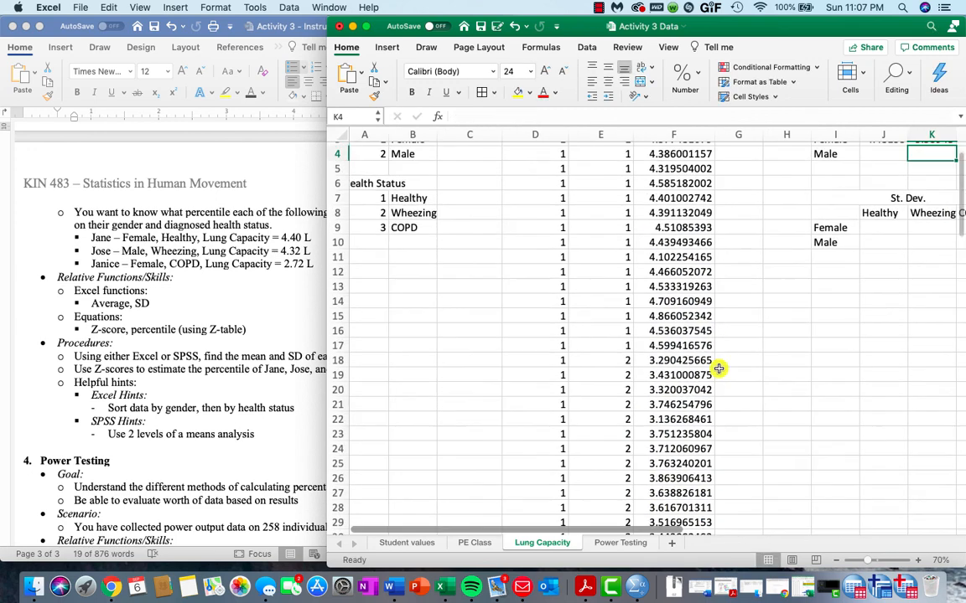
click(788, 168)
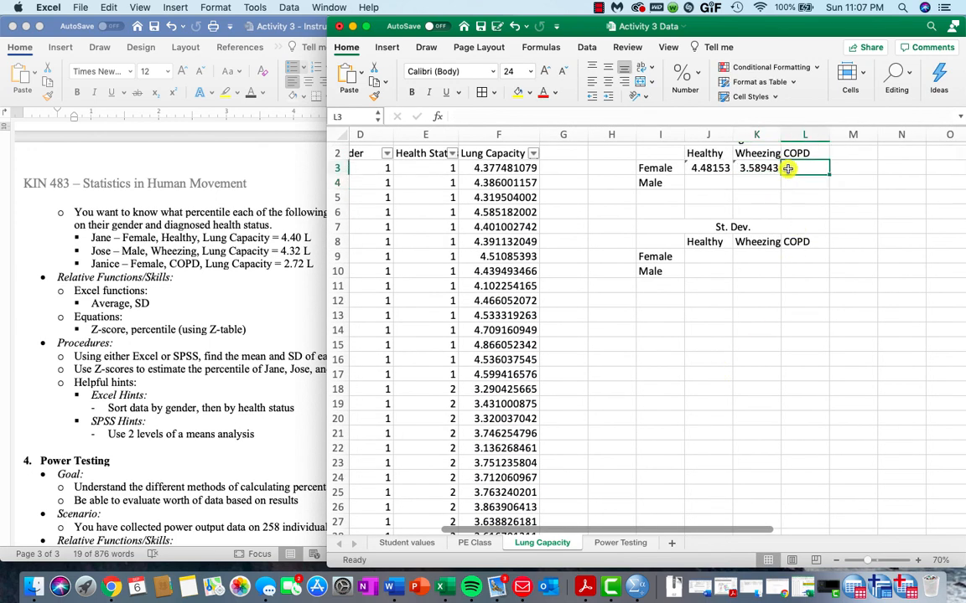
text(=avera)
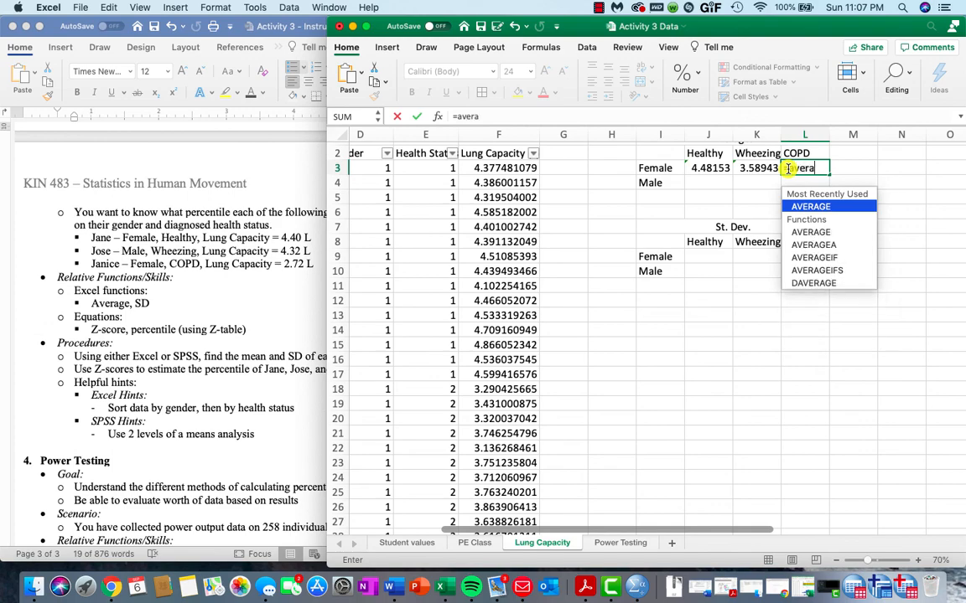
text(ge()
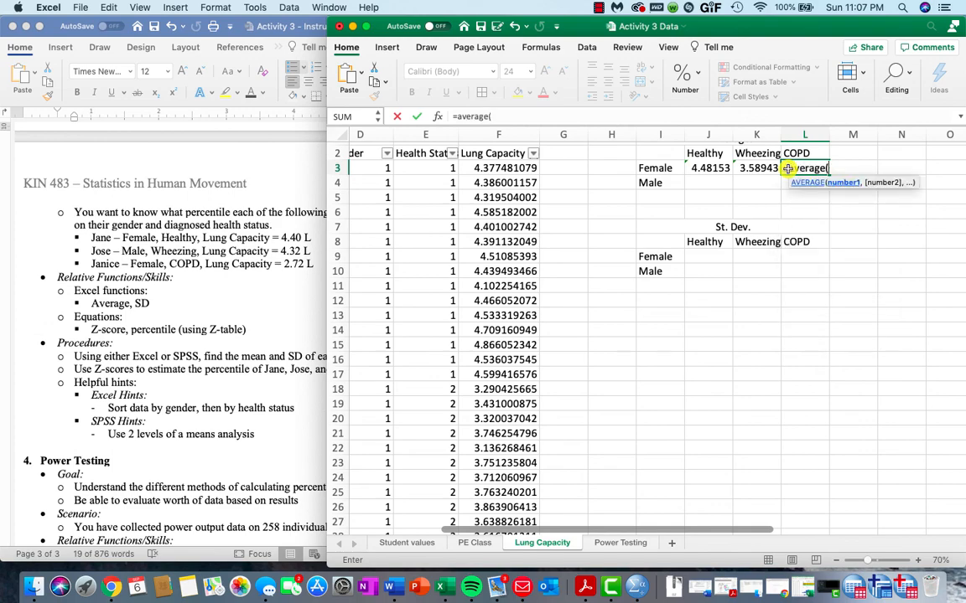
scroll(524, 371, down, 10)
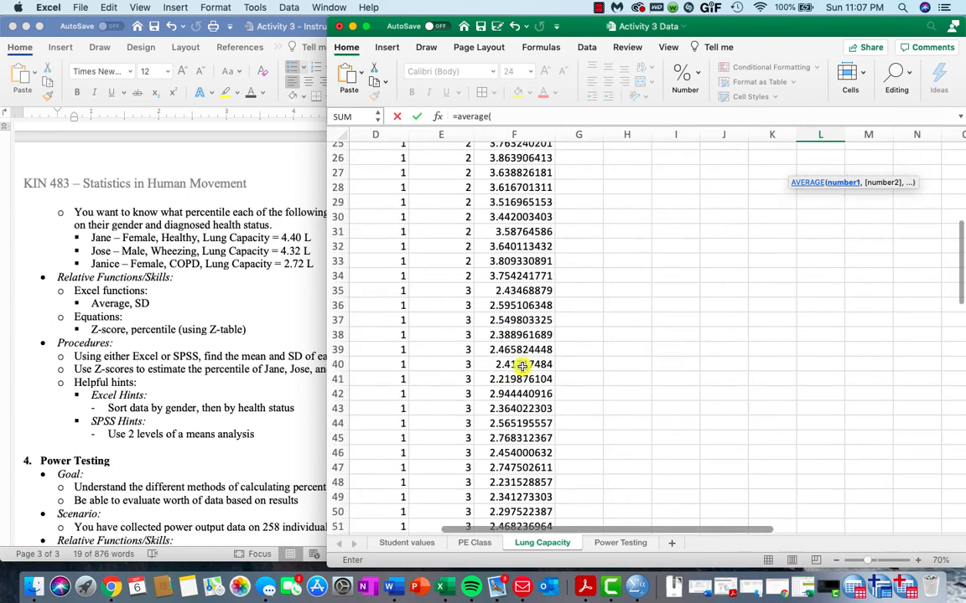
drag(519, 284, 506, 442)
scroll(737, 444, up, 10)
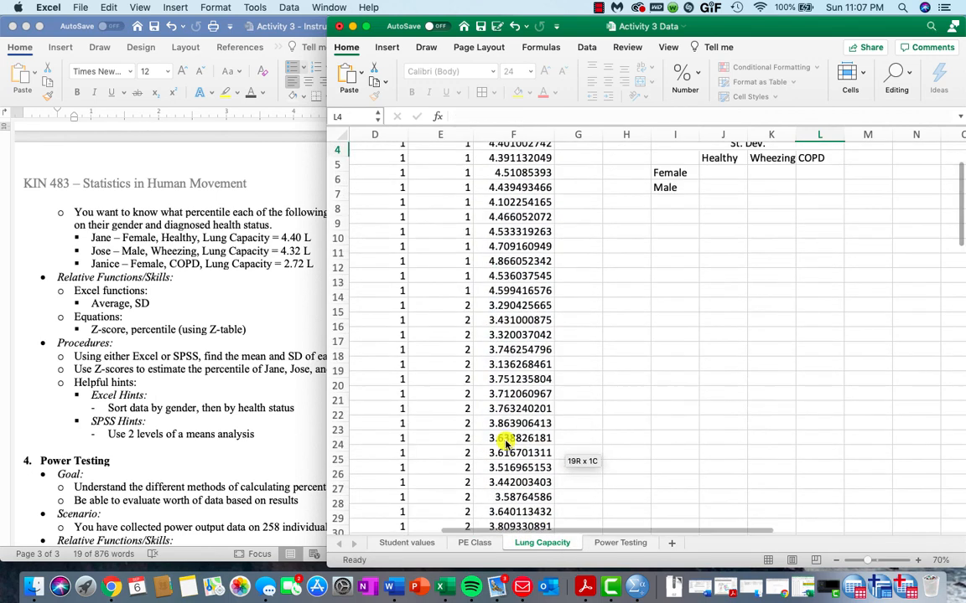
key(Return)
- Calculate the healthy male average in J4 with the AVERAGE function over lung capacity values F54:F73
scroll(746, 233, up, 3)
click(743, 191)
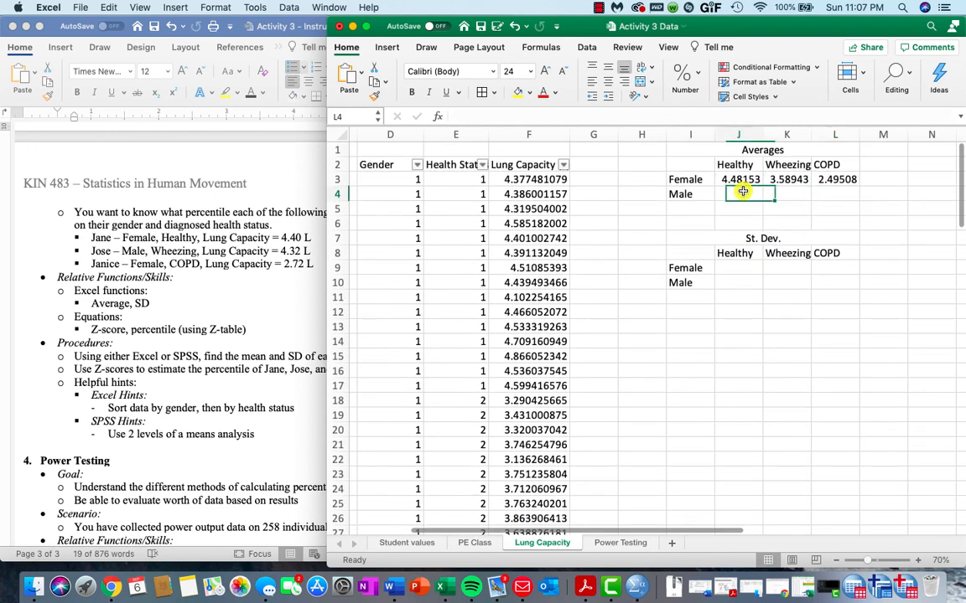
text(=averaeg)
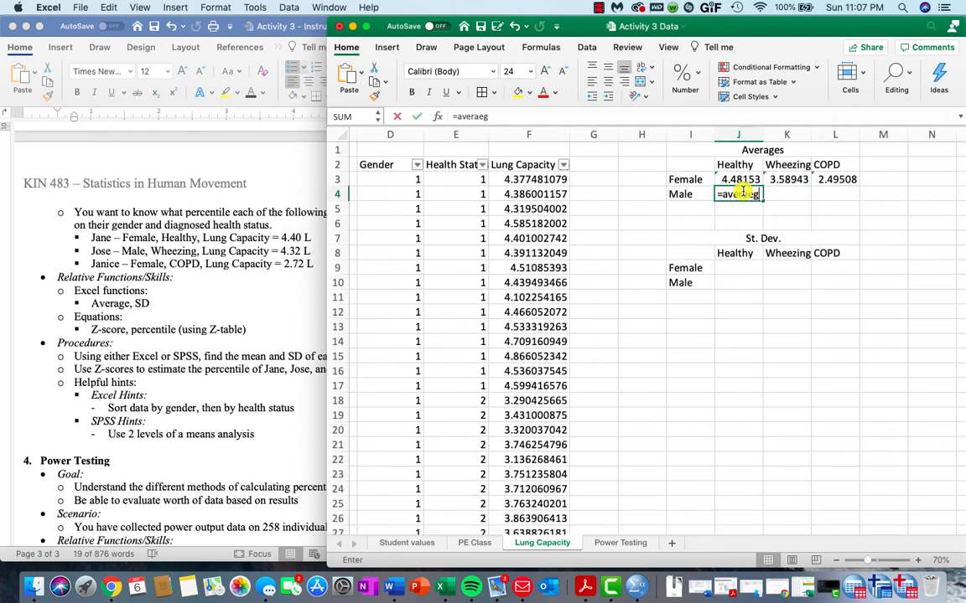
text(()
key(BackSpace)
key(BackSpace)
key(BackSpace)
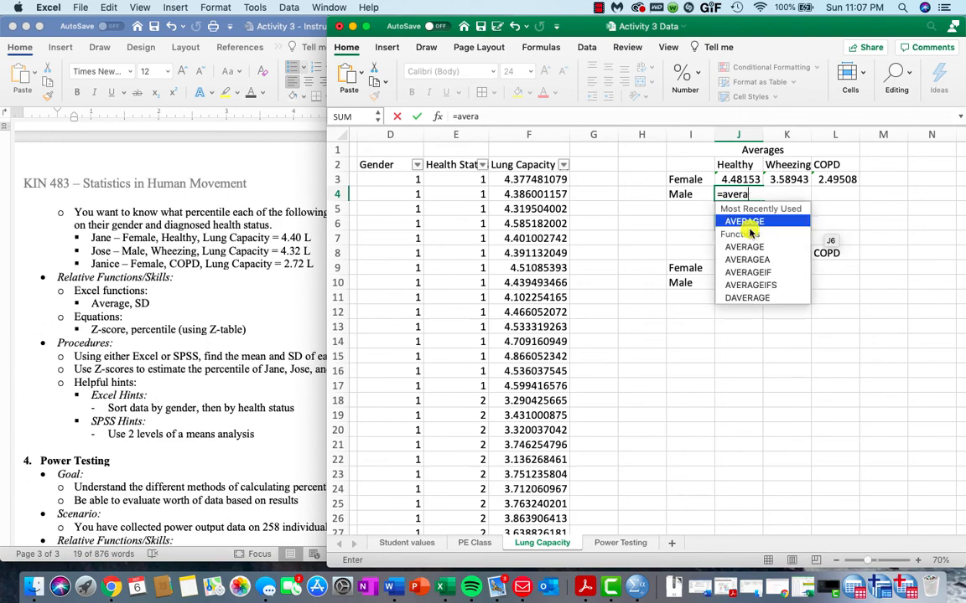
text(ge()
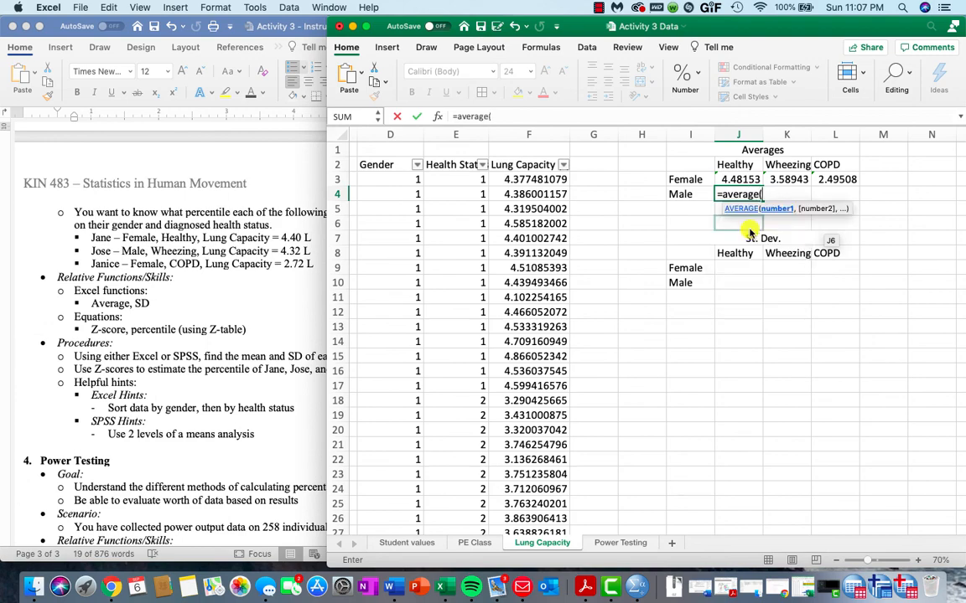
scroll(587, 253, left, 2)
scroll(586, 253, down, 15)
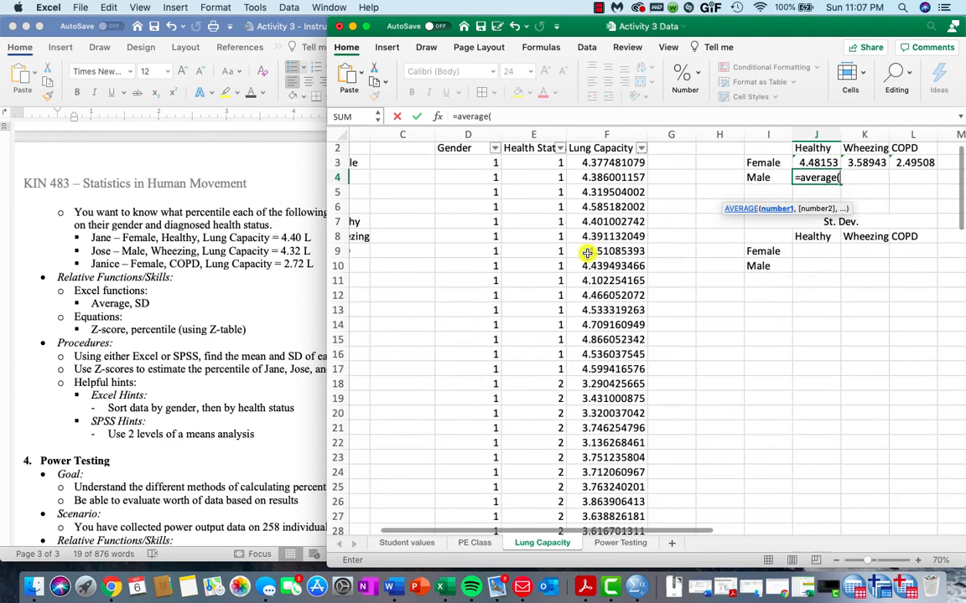
scroll(587, 253, up, 1)
scroll(586, 253, right, 1)
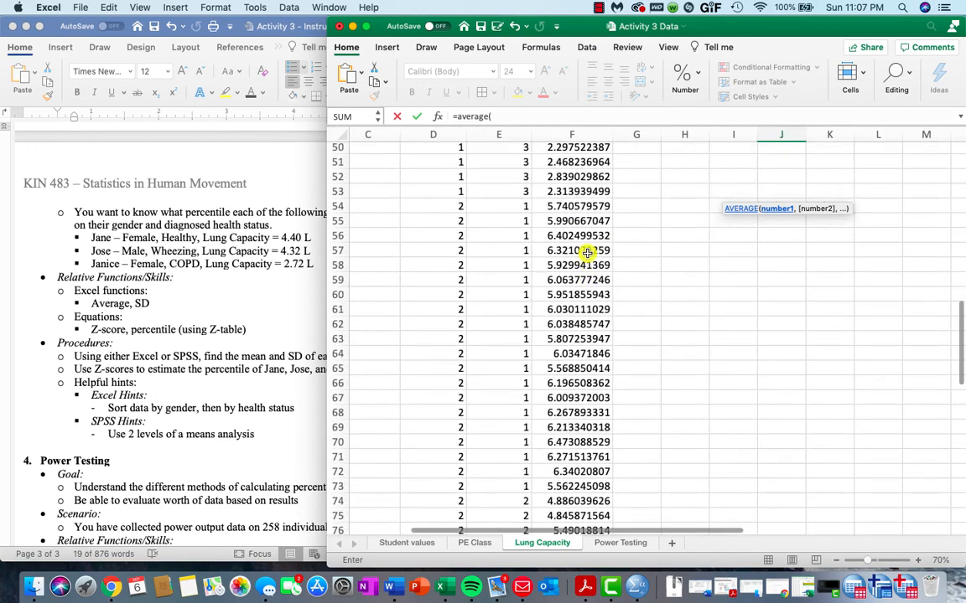
drag(573, 200, 545, 469)
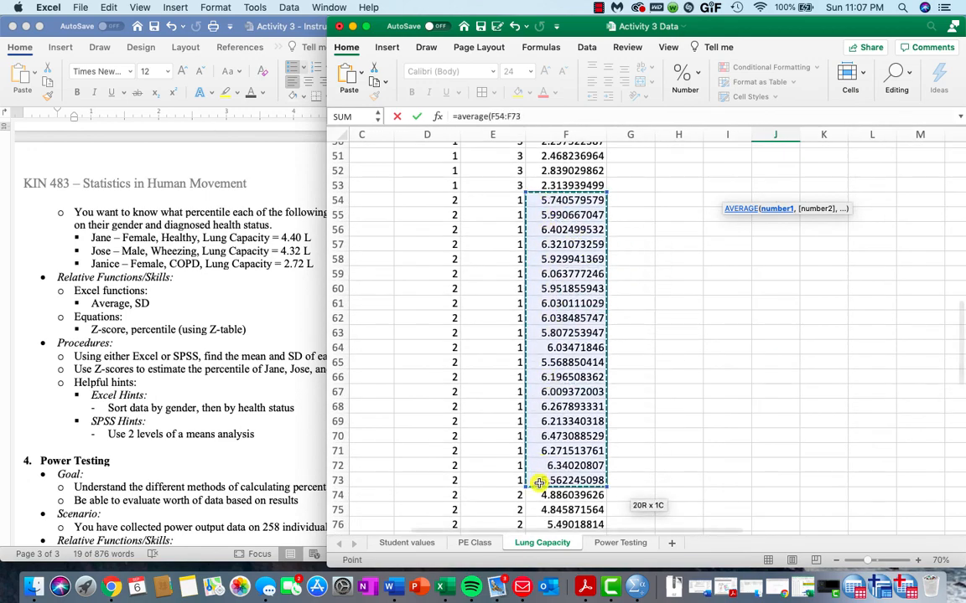
key(Return)
- Calculate the wheezing male average in K4 with the AVERAGE function over lung capacity values F74:F88
scroll(620, 377, up, 3)
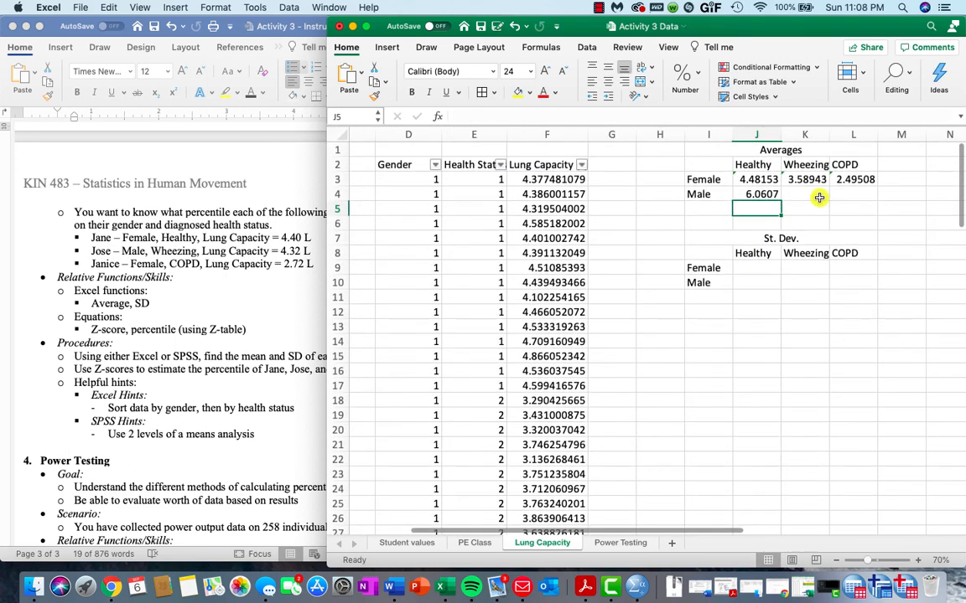
click(819, 196)
text(=)
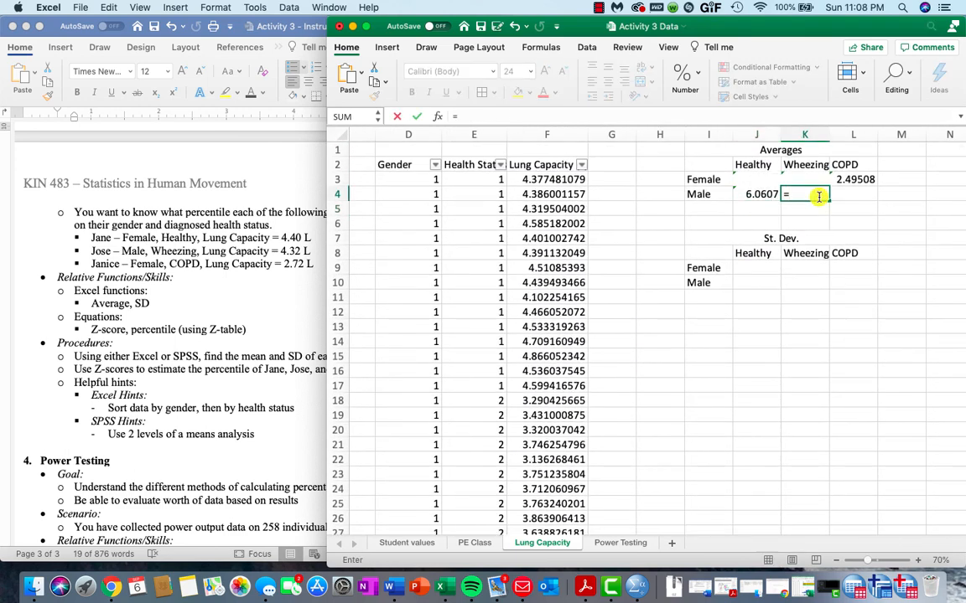
text(average*)
key(BackSpace)
text(()
scroll(542, 367, down, 10)
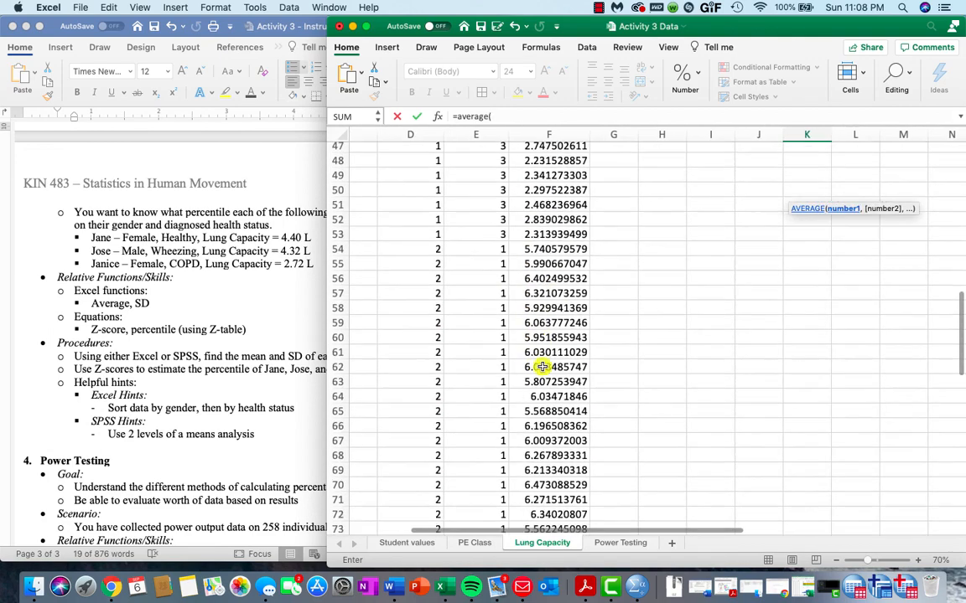
scroll(542, 367, down, 7)
click(525, 254)
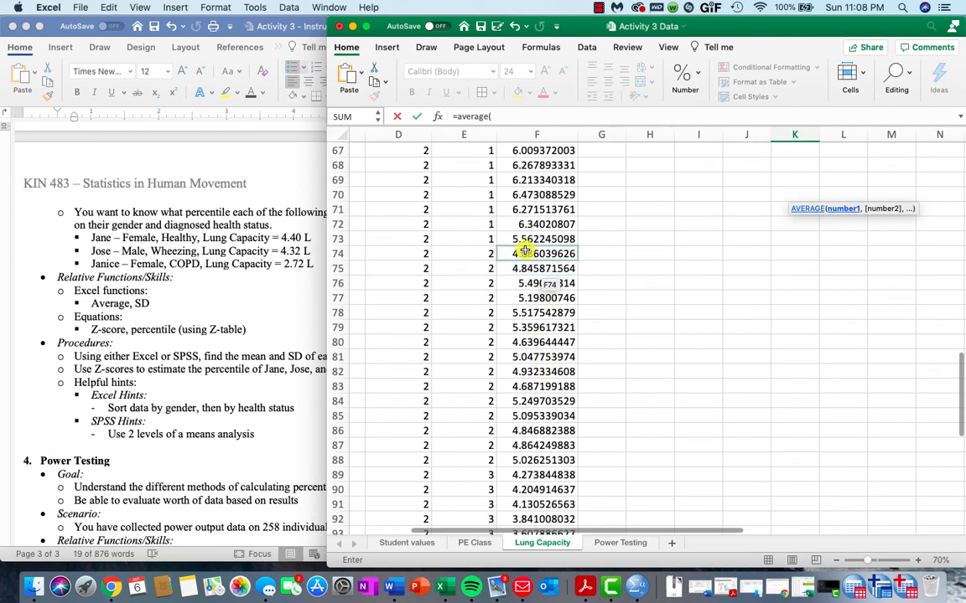
drag(525, 253, 526, 352)
key(Return)
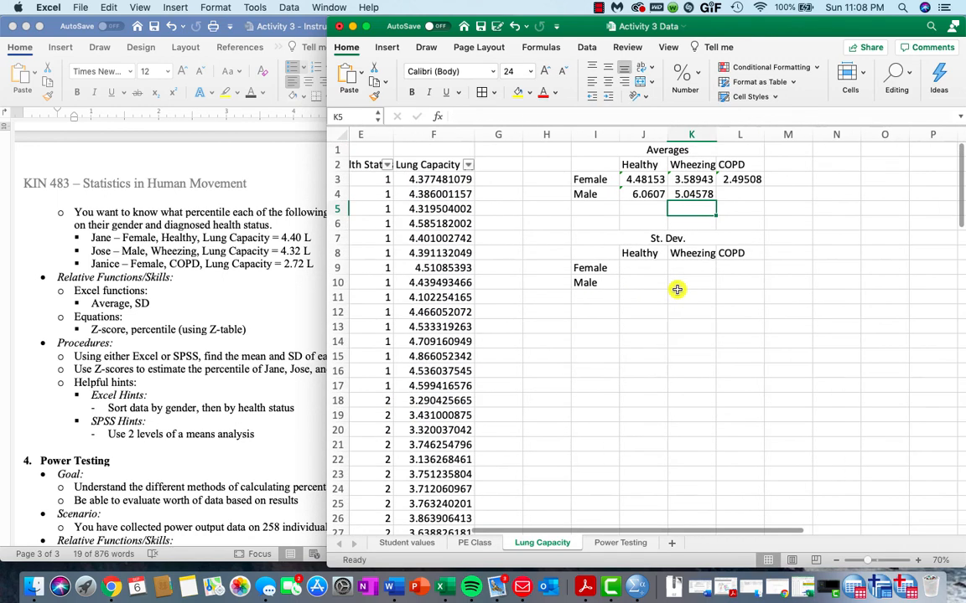
- Calculate the COPD male average in L4 with the AVERAGE function over lung capacity values F89:F100
key(Right)
text(=aer)
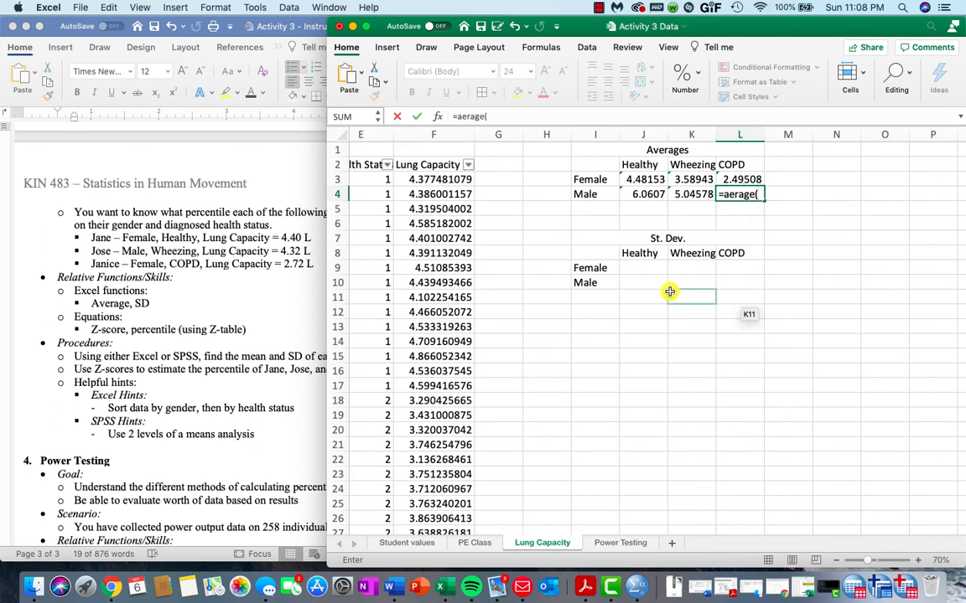
key(BackSpace)
text(verage()
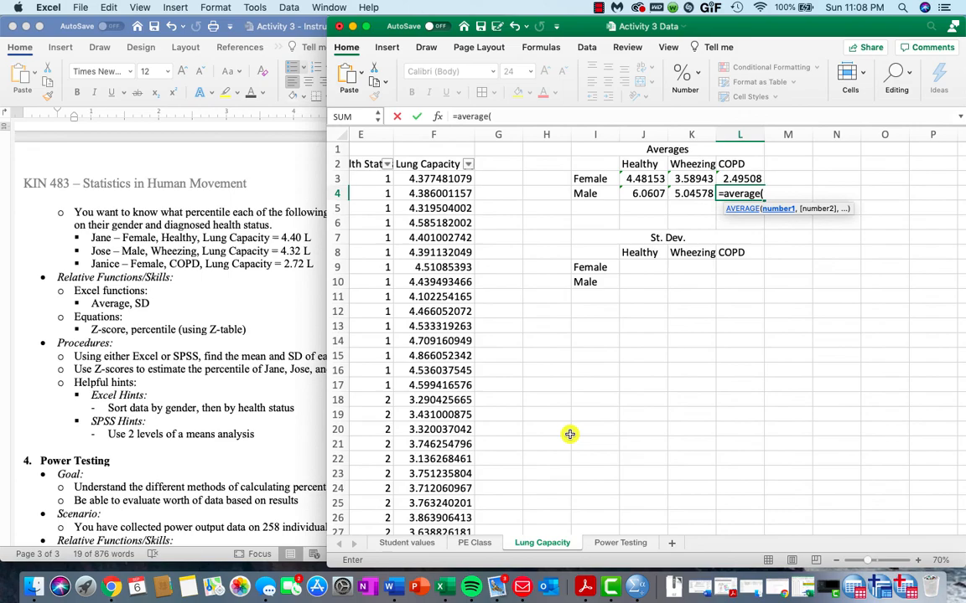
scroll(569, 434, down, 20)
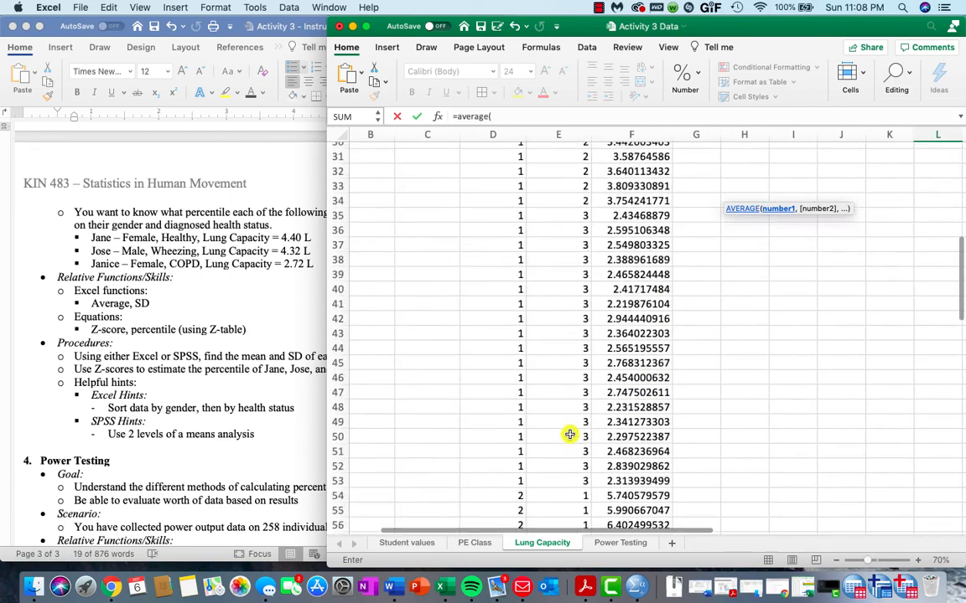
scroll(569, 434, down, 7)
scroll(566, 430, up, 3)
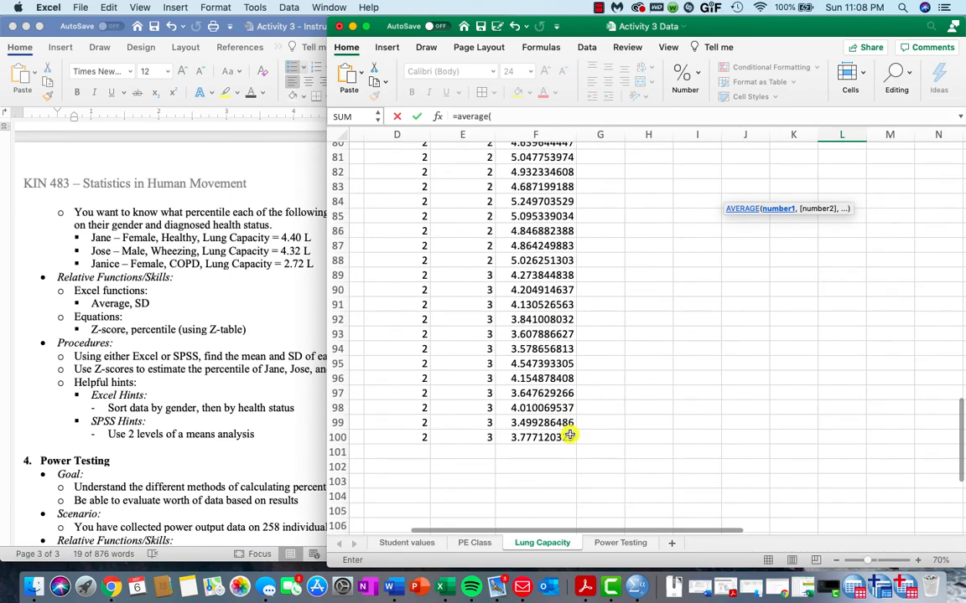
click(524, 293)
drag(524, 293, 535, 455)
key(Return)
- Try to reuse the average formulas in J3:L4 by copying them into the St. Dev. table starting at J9, and undo it
scroll(534, 455, up, 3)
scroll(535, 452, right, 1)
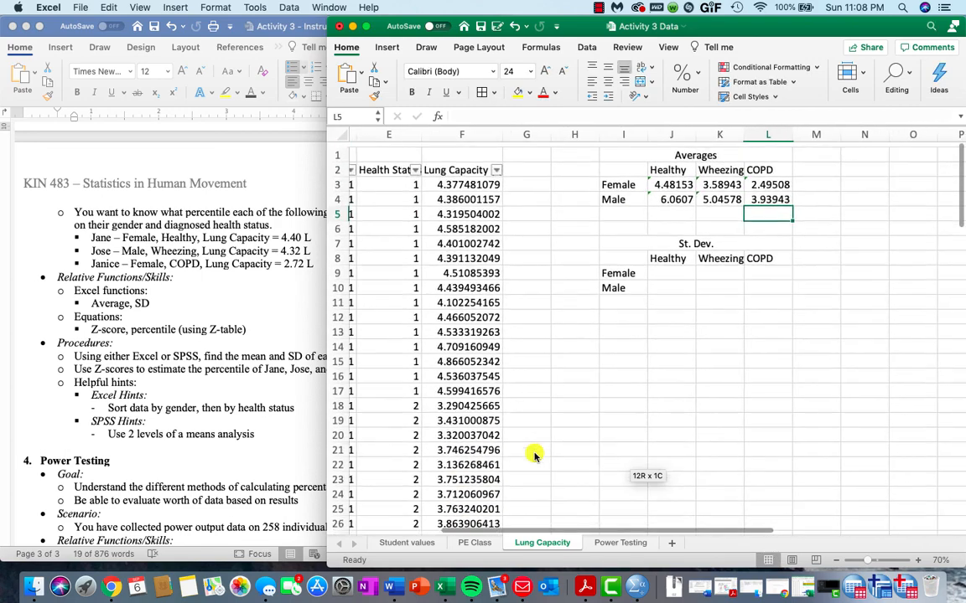
click(665, 180)
drag(665, 180, 758, 187)
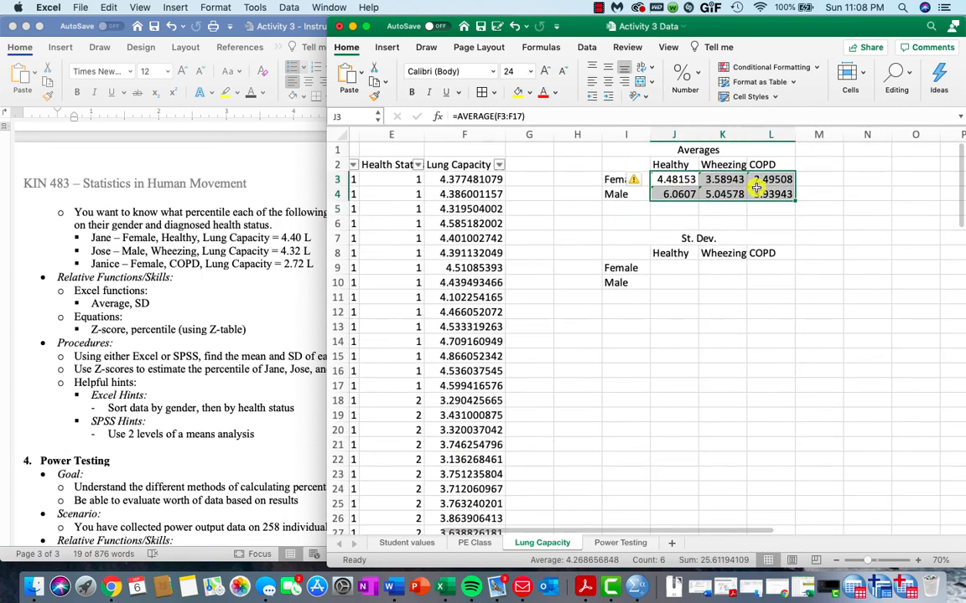
click(676, 273)
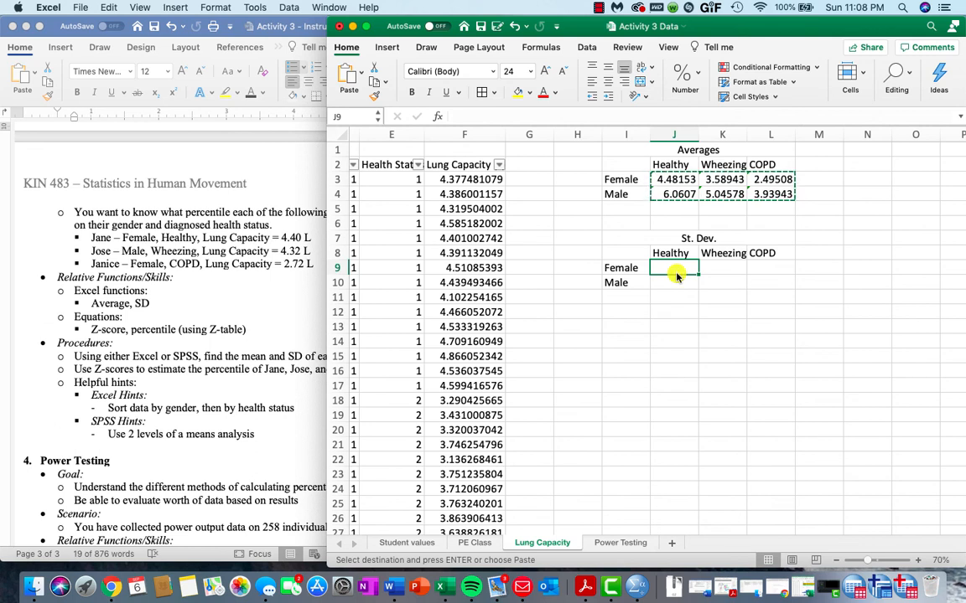
key(super+v)
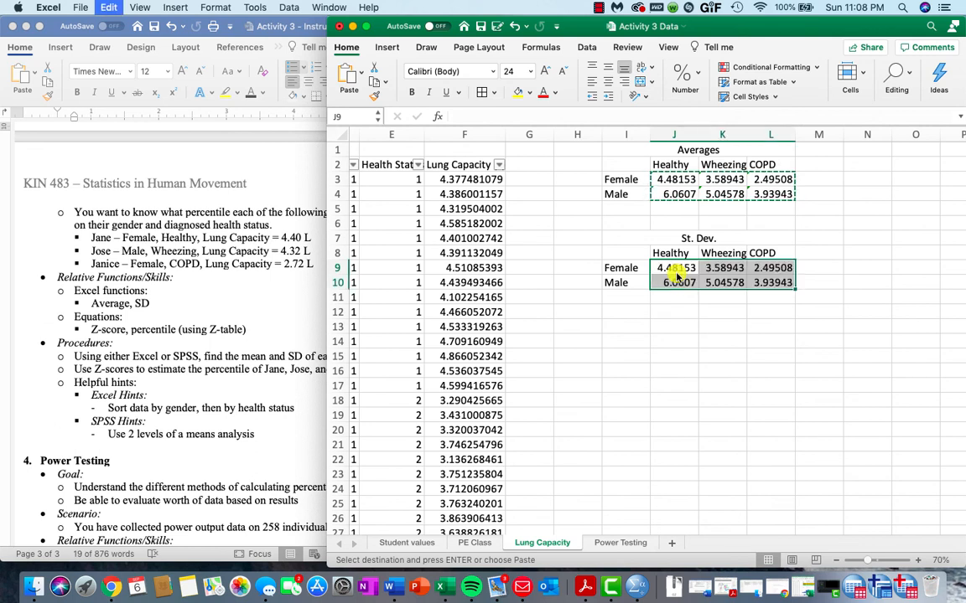
double_click(675, 266)
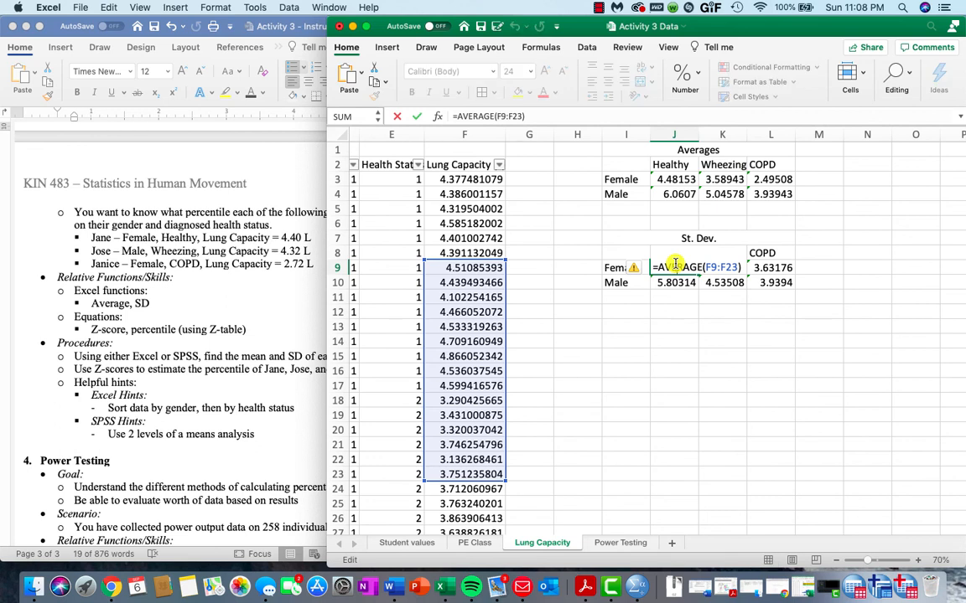
click(719, 353)
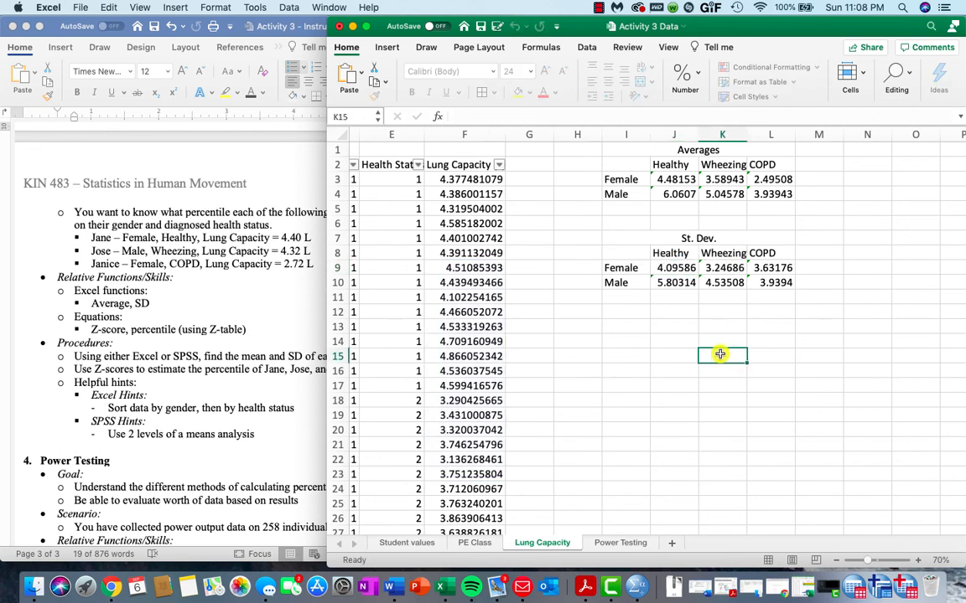
key(super+z)
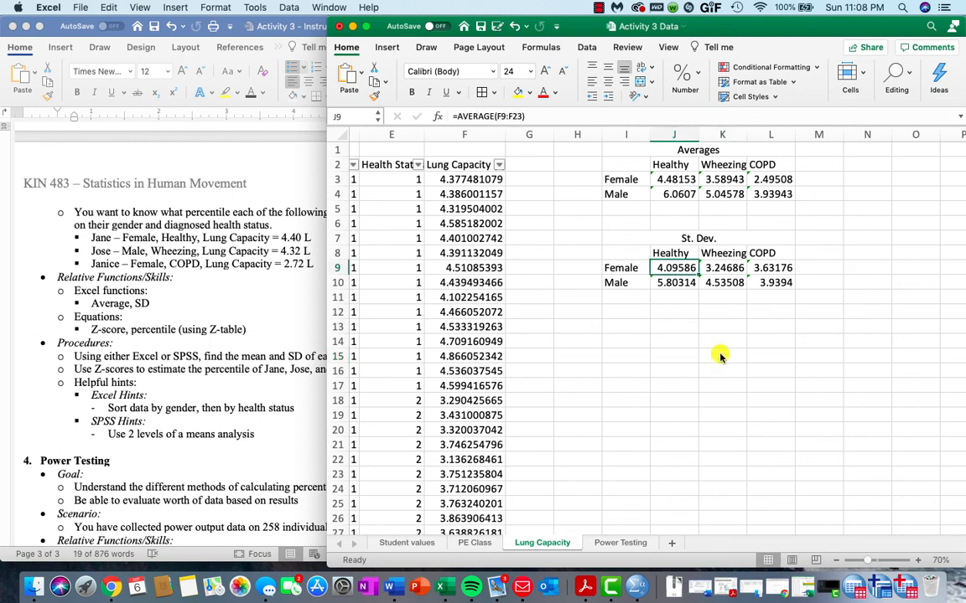
key(super+z)
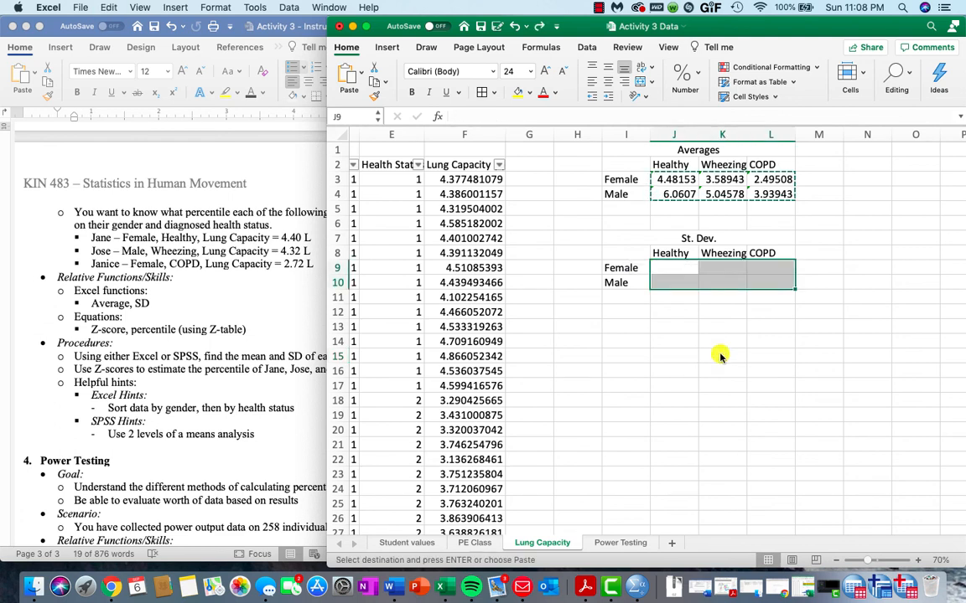
- Calculate the healthy female standard deviation in J9 with the STDEV function over lung capacity values F3:F17
click(666, 271)
text(=)
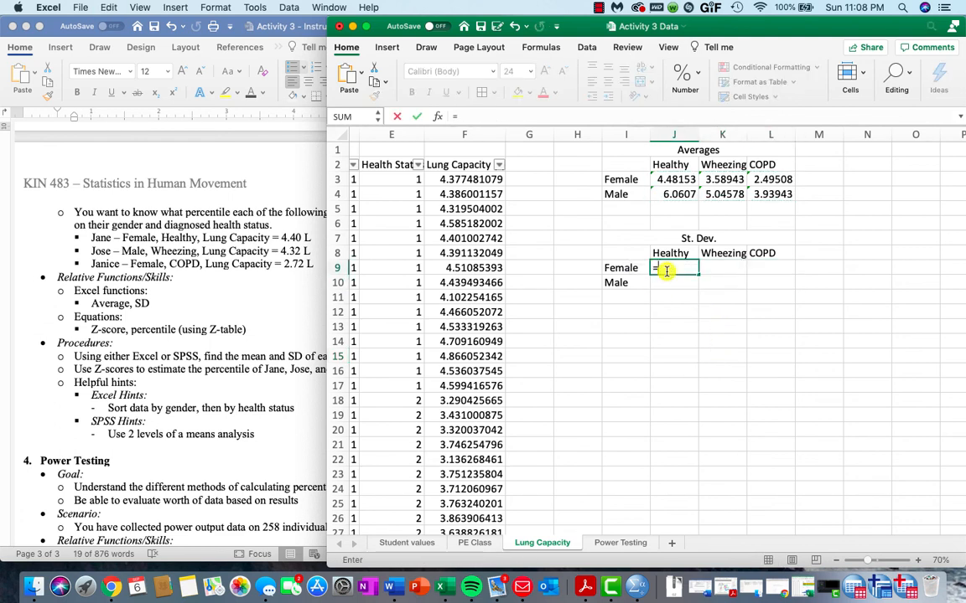
text(stdev)
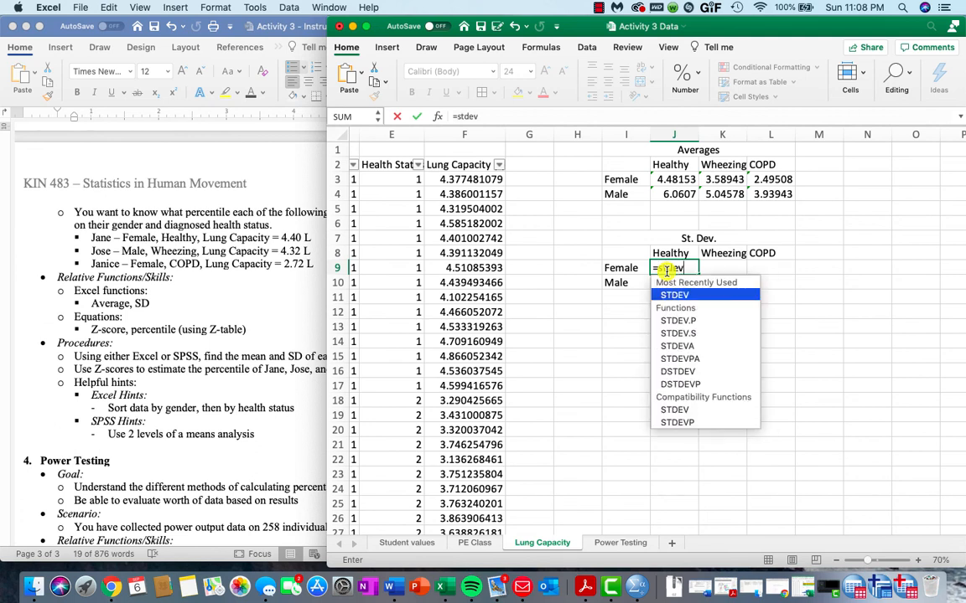
text(()
drag(466, 181, 492, 386)
key(Tab)
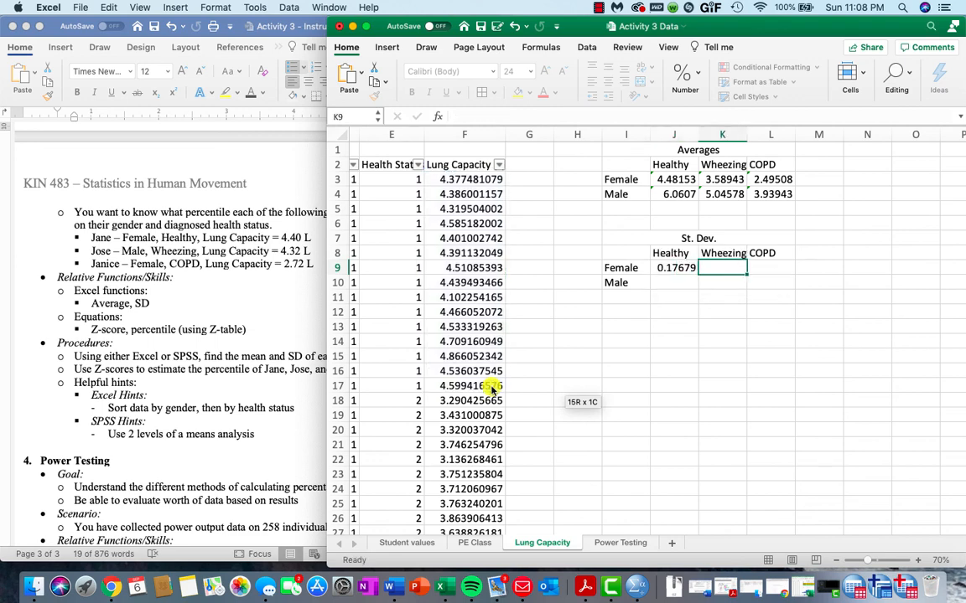
- Calculate the wheezing female standard deviation in K9 with the STDEV function over lung capacity values F18:F34
text(=ste)
text(de)
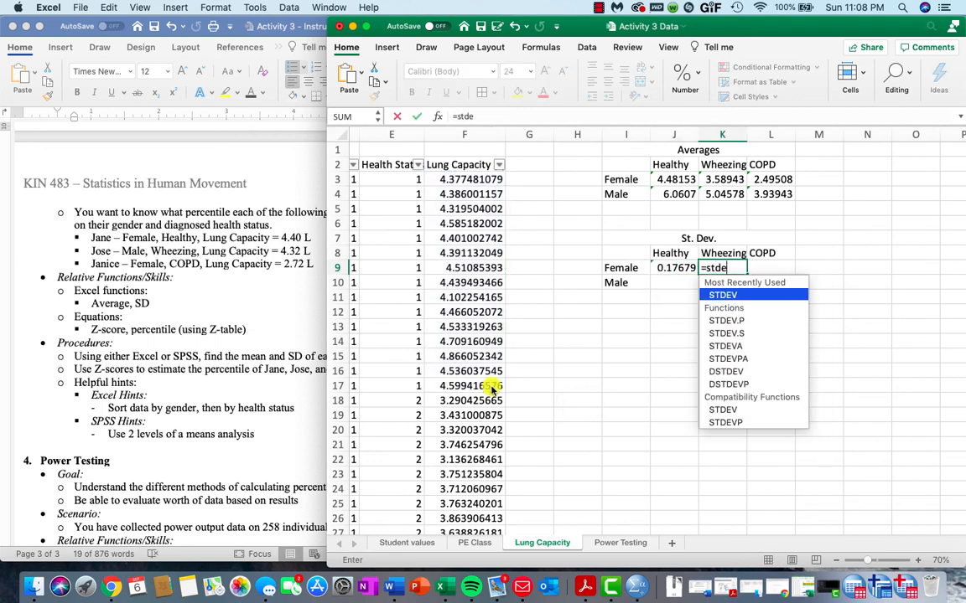
text(v()
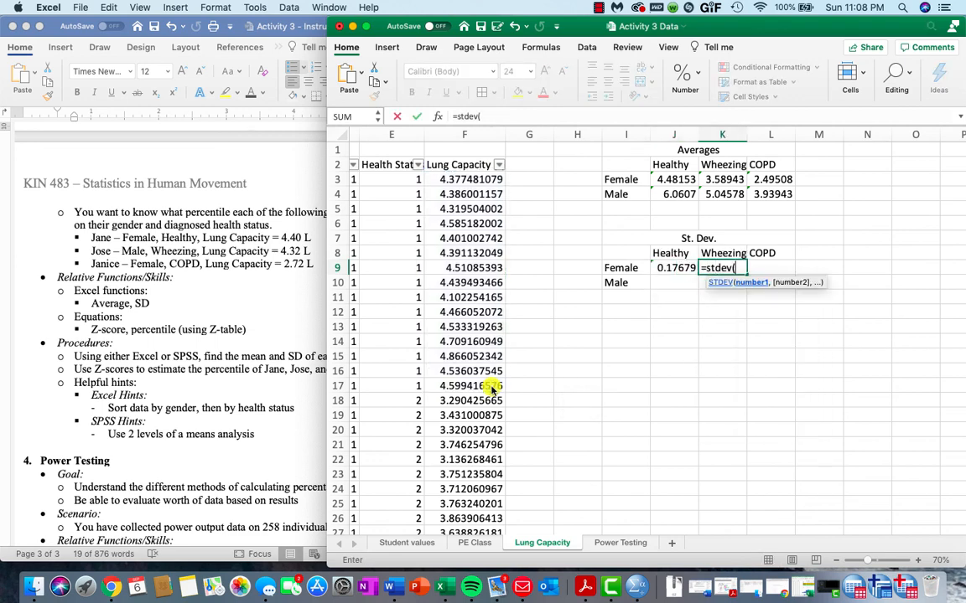
click(447, 400)
scroll(445, 397, down, 5)
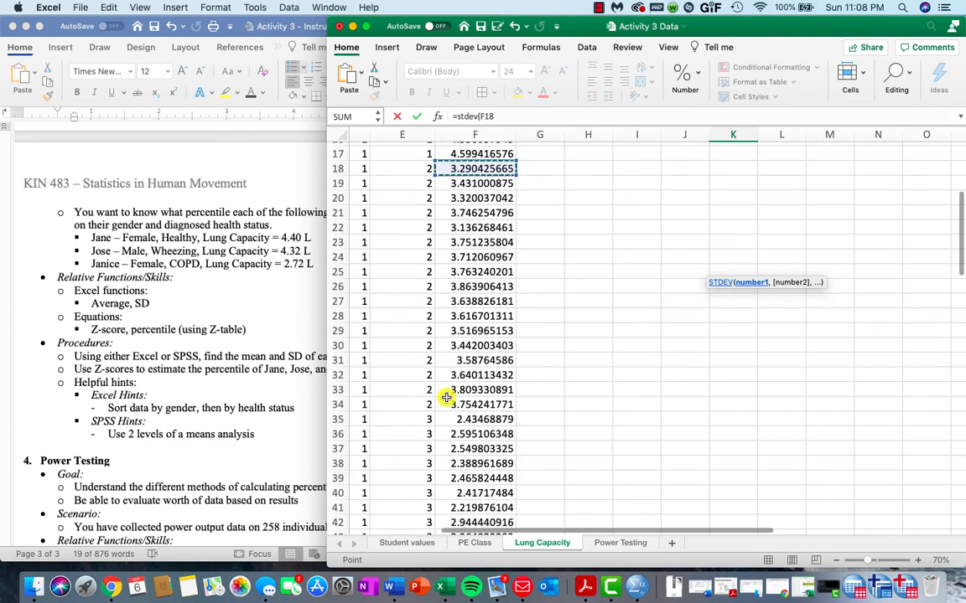
drag(447, 397, 449, 403)
key(Return)
- Calculate the COPD female standard deviation in L9 with the STDEV function over lung capacity values F35:F53
scroll(457, 399, up, 3)
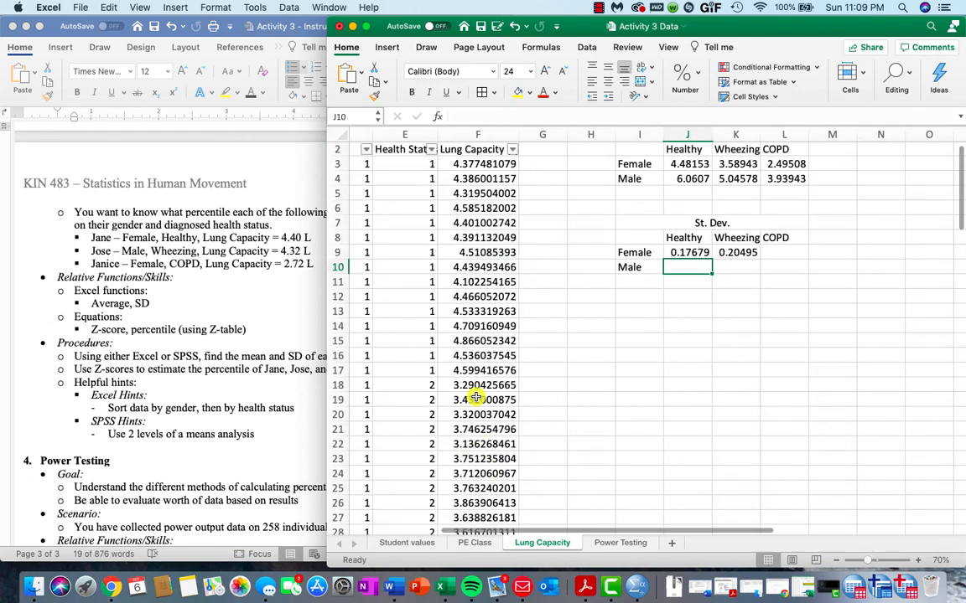
click(763, 268)
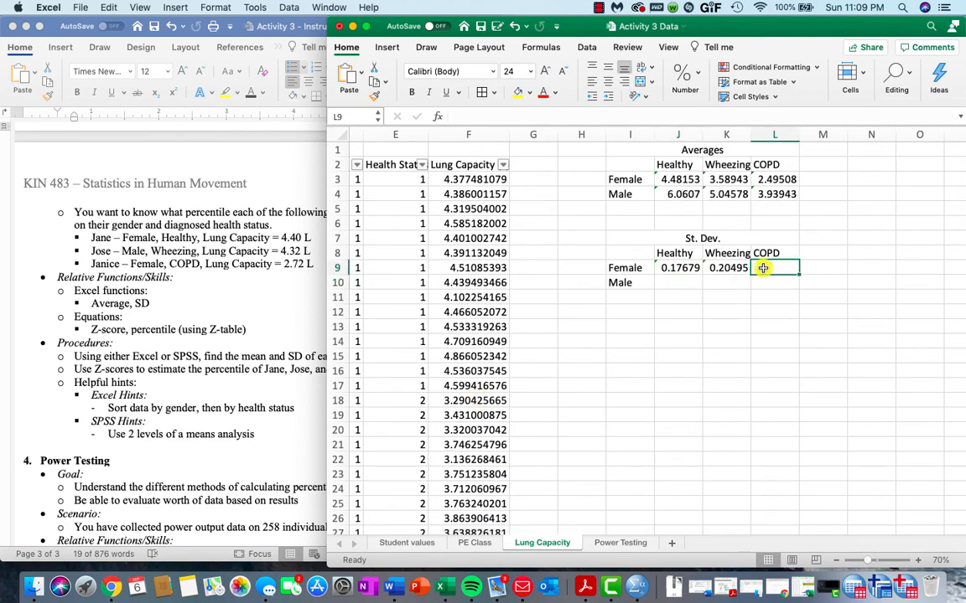
text(=stdev)
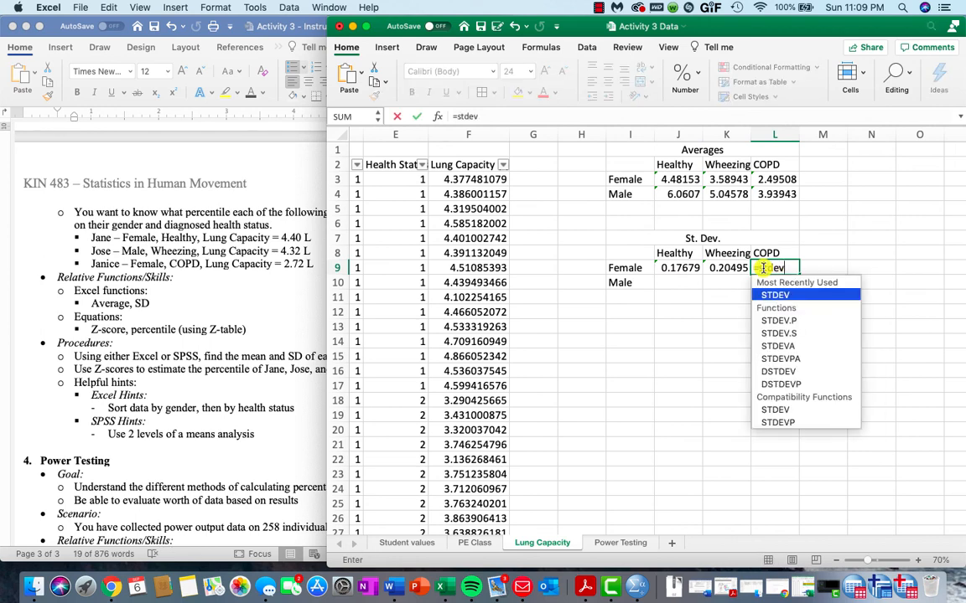
text(()
scroll(593, 324, down, 10)
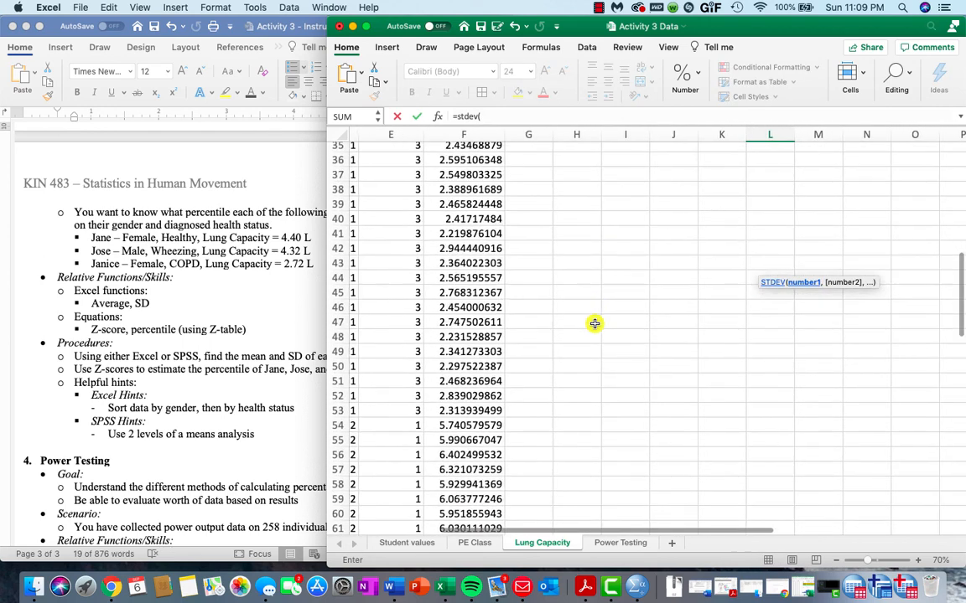
scroll(587, 310, up, 2)
click(462, 175)
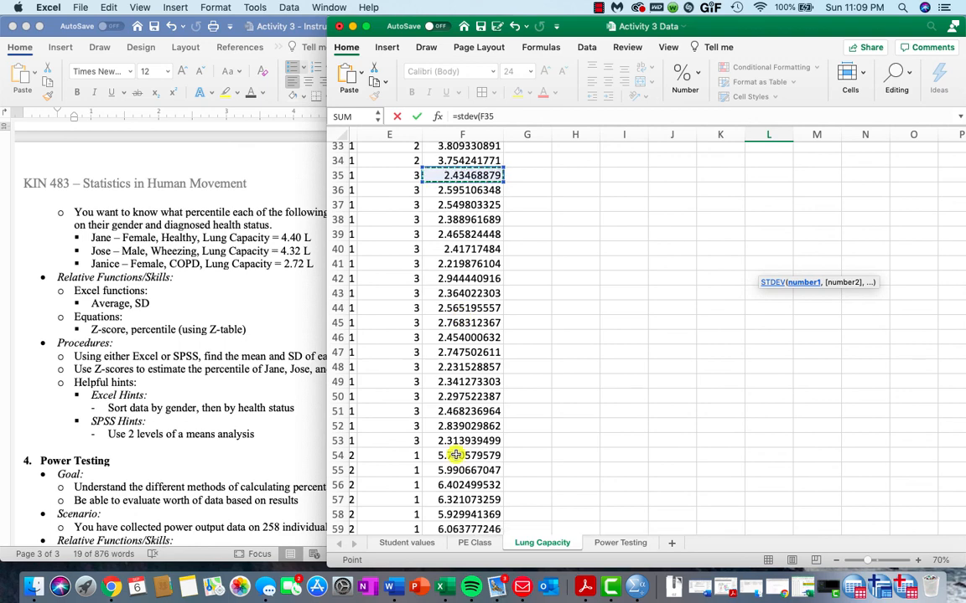
drag(453, 455, 452, 442)
key(Return)
- Calculate the healthy male standard deviation in J10 with the STDEV function over lung capacity values F54:F73
scroll(450, 447, up, 3)
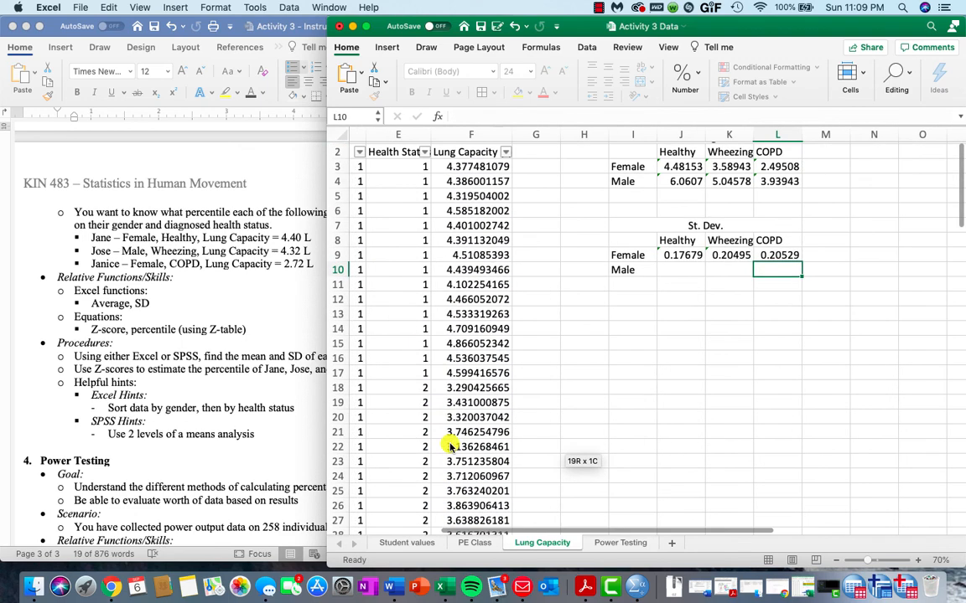
key(Left)
key(Left)
text(=s)
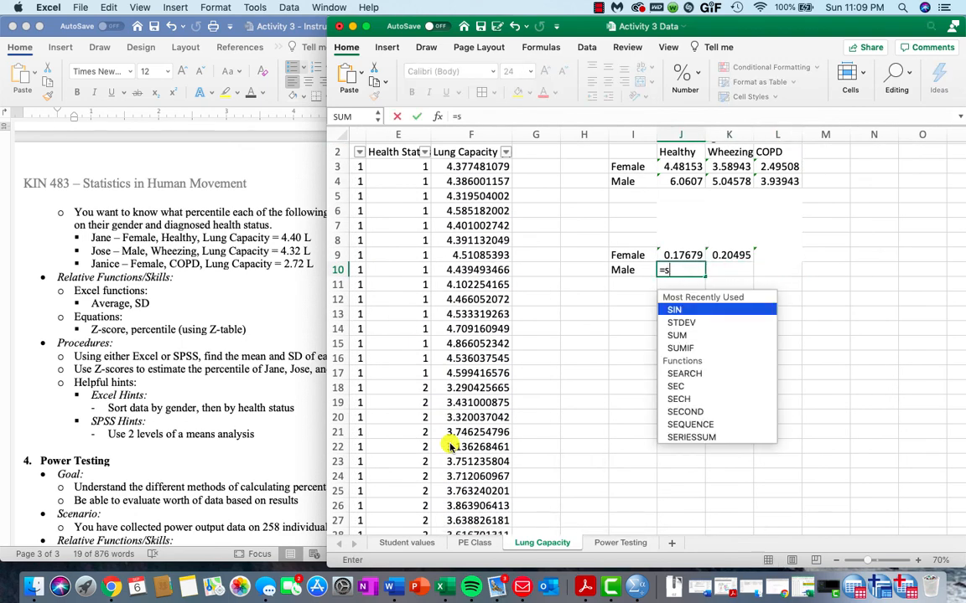
text(tdev()
scroll(324, 543, down, 5)
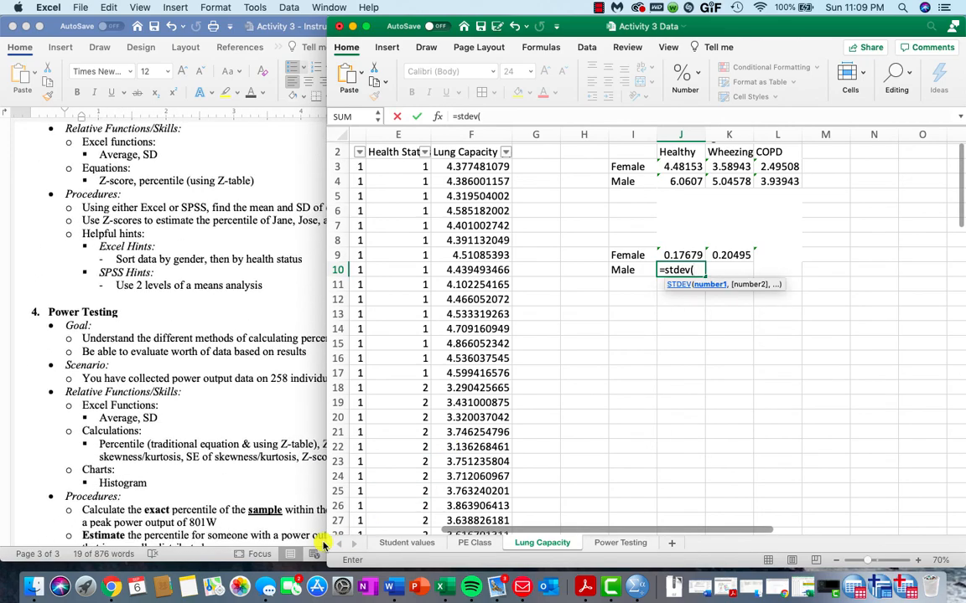
scroll(323, 543, up, 2)
scroll(574, 474, down, 10)
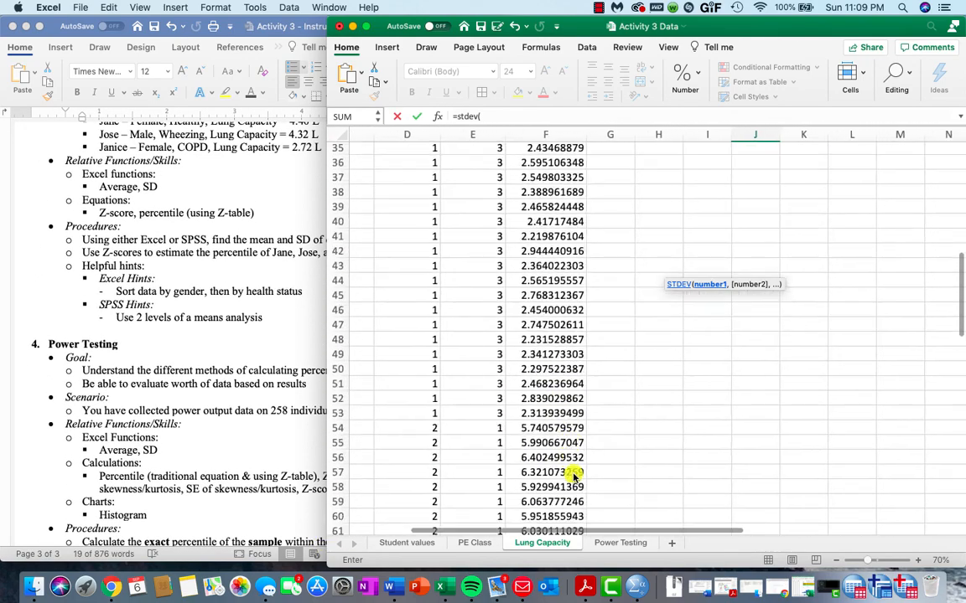
scroll(573, 475, down, 6)
scroll(574, 475, up, 1)
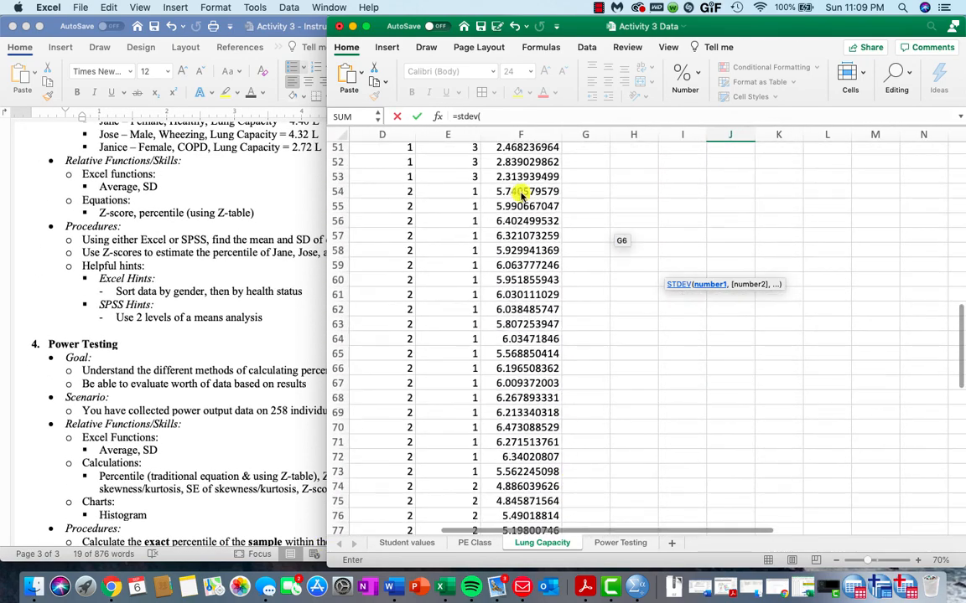
drag(521, 194, 534, 471)
key(Tab)
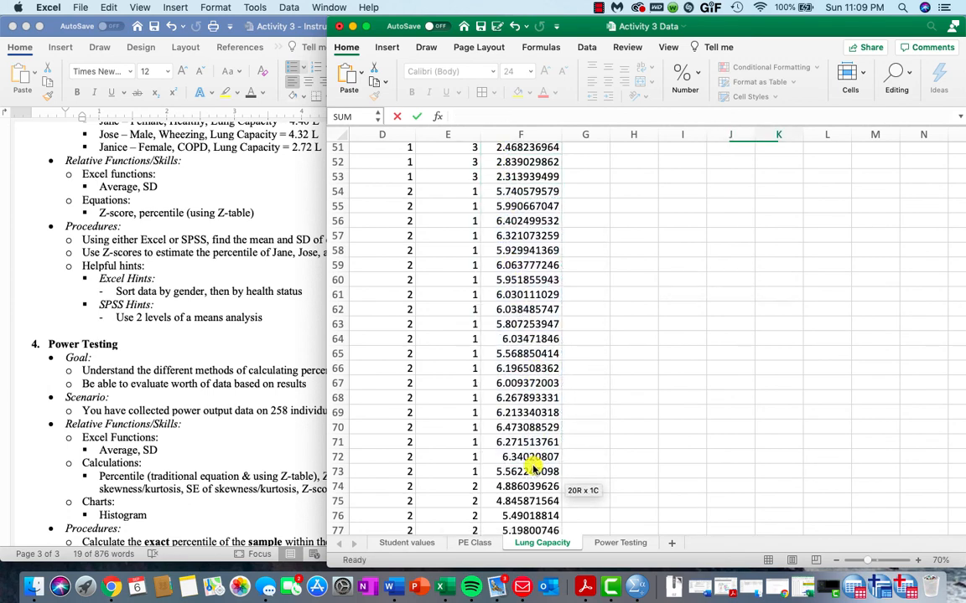
- Calculate the wheezing male standard deviation in K10 with the STDEV function over lung capacity values F74:F88
text(=std)
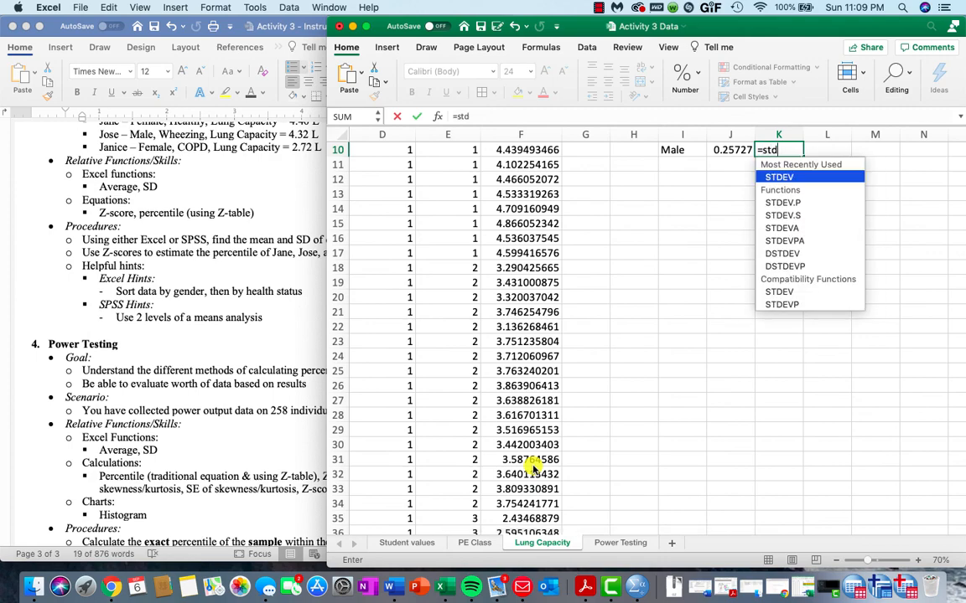
text(ev()
scroll(506, 466, down, 2)
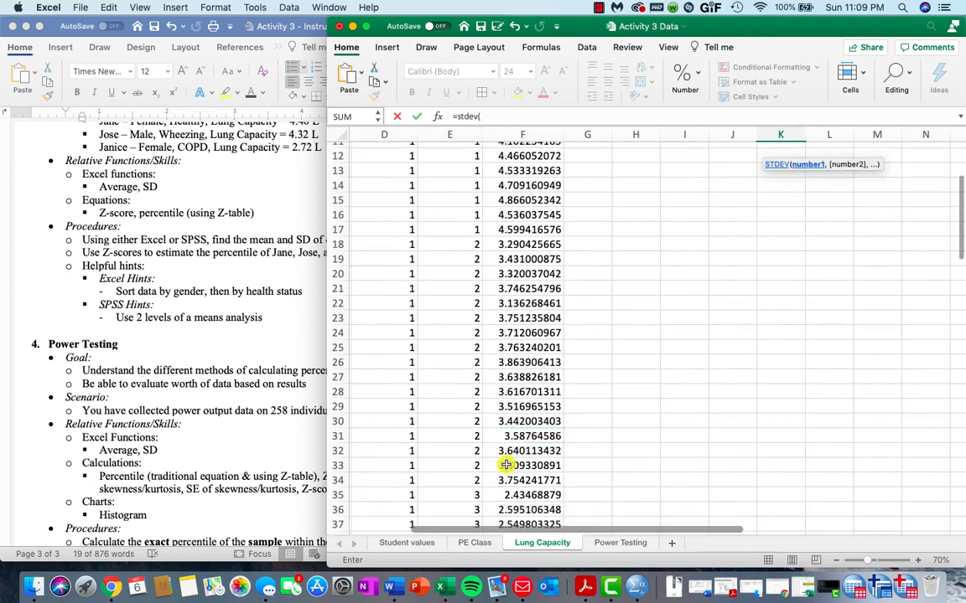
scroll(502, 461, down, 20)
click(496, 266)
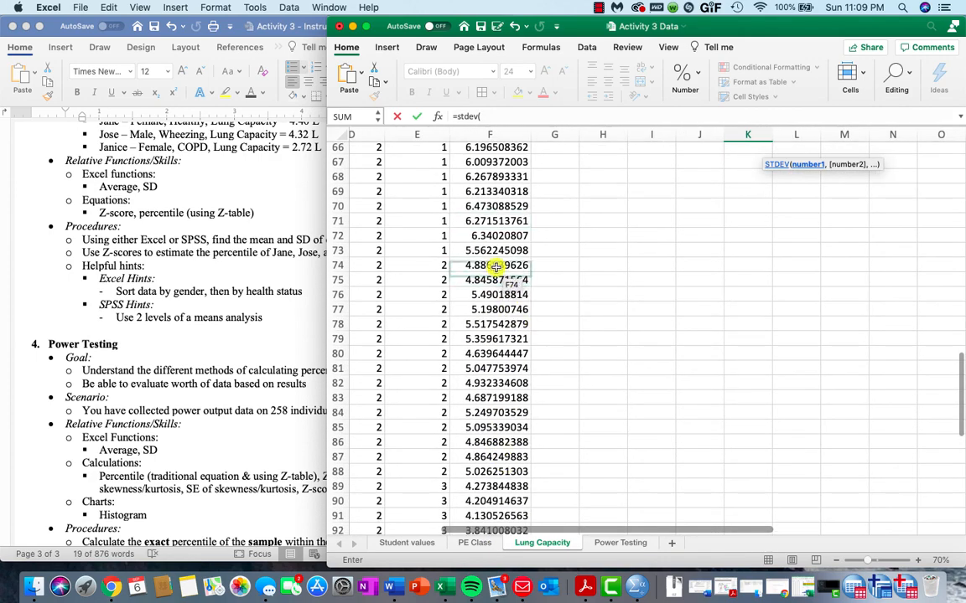
drag(496, 266, 479, 394)
scroll(479, 500, down, 3)
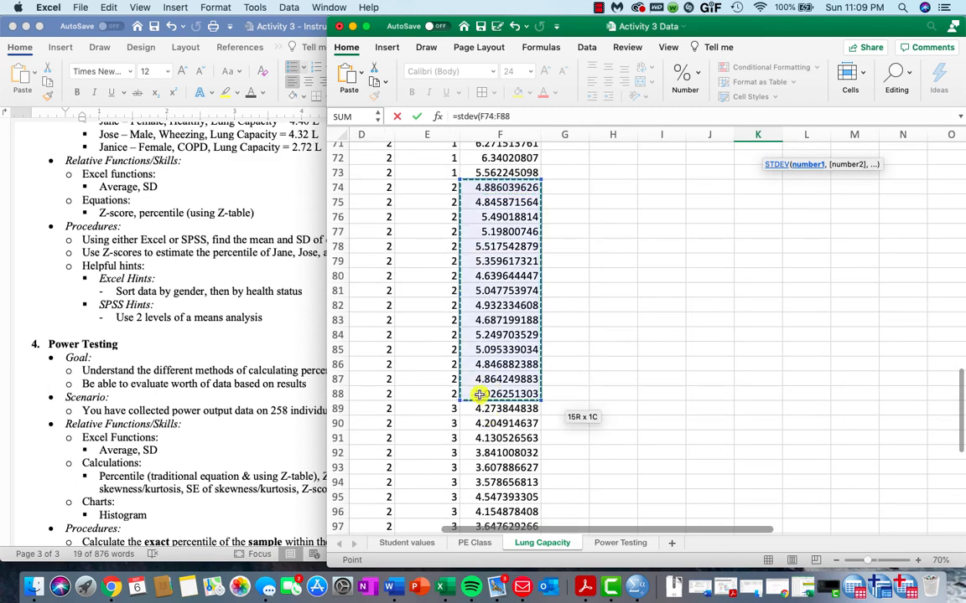
key(Tab)
- Enter a formula for the COPD male standard deviation in L10 over lung capacity values F89:F100
text(=)
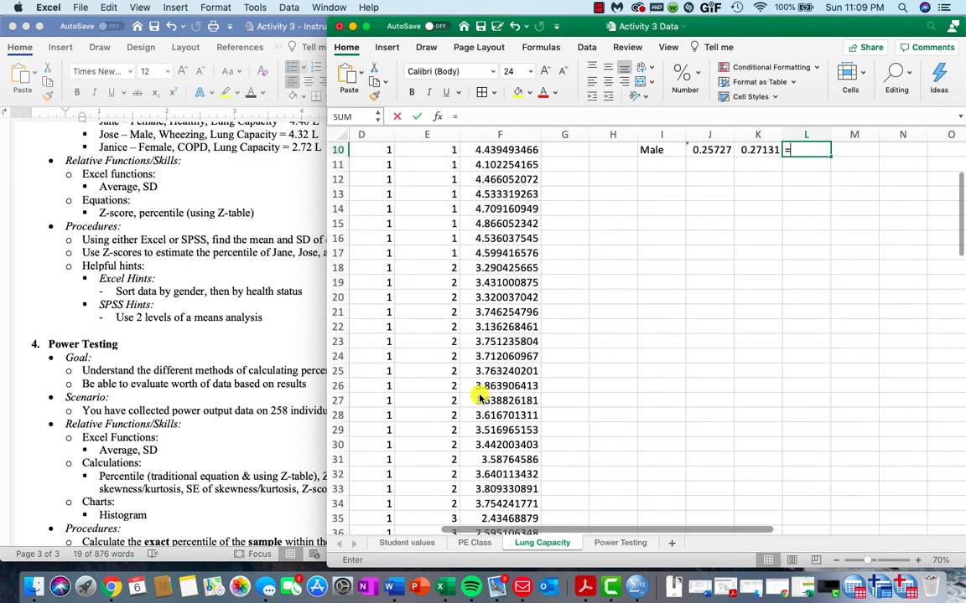
text(stev()
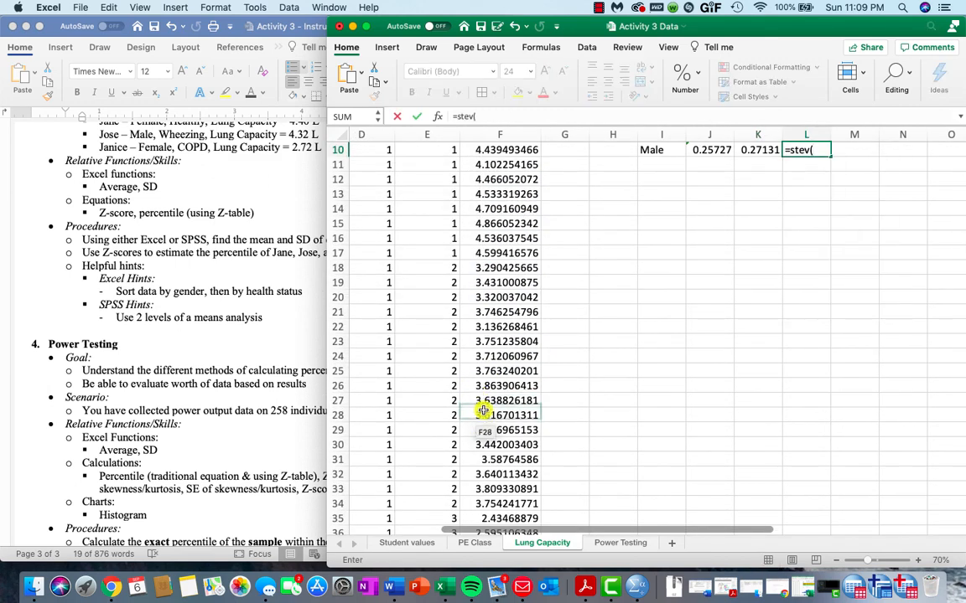
scroll(484, 415, down, 20)
scroll(485, 415, down, 2)
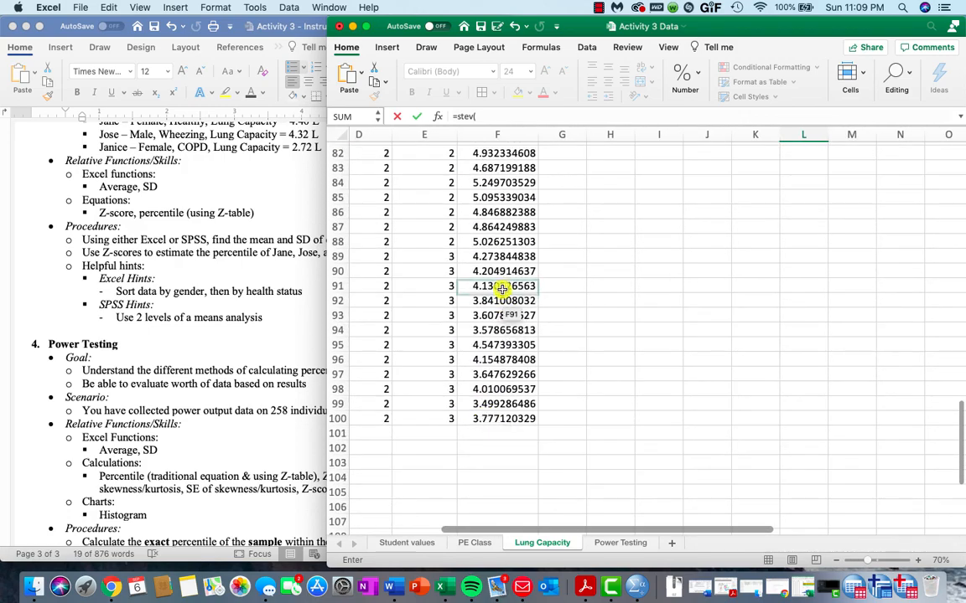
drag(487, 256, 496, 417)
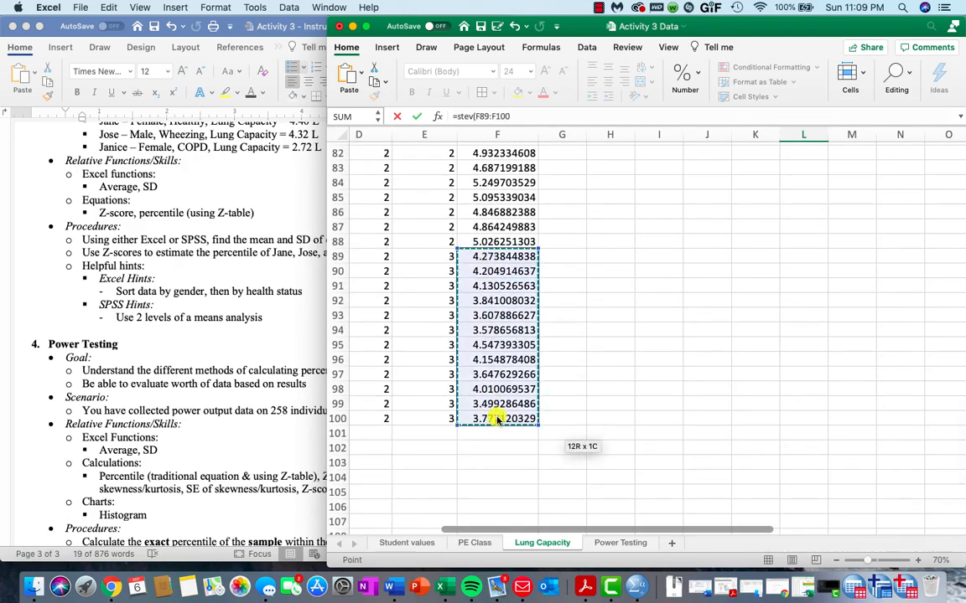
key(Return)
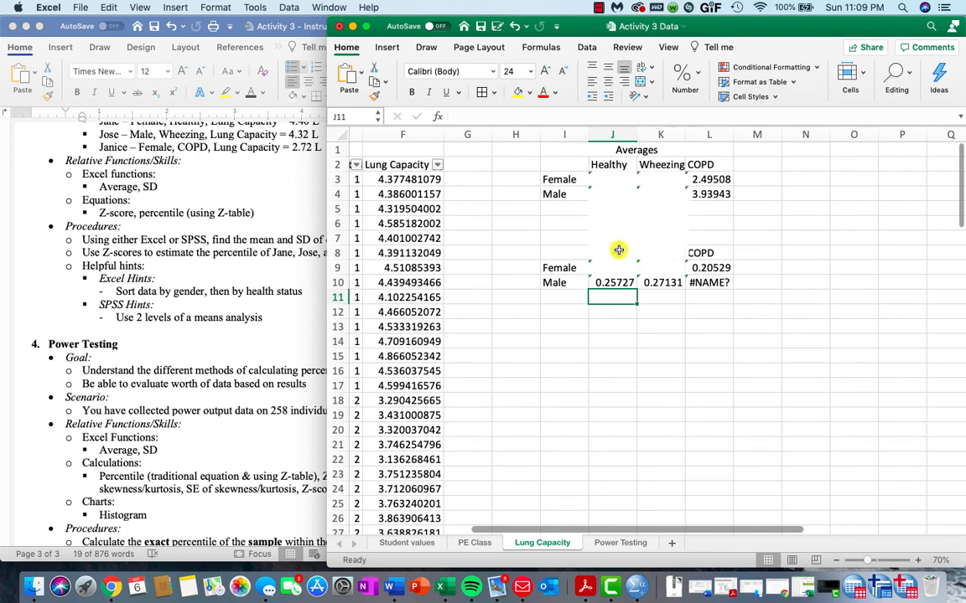
- Correct the function name in the L10 formula to STDEV
click(704, 285)
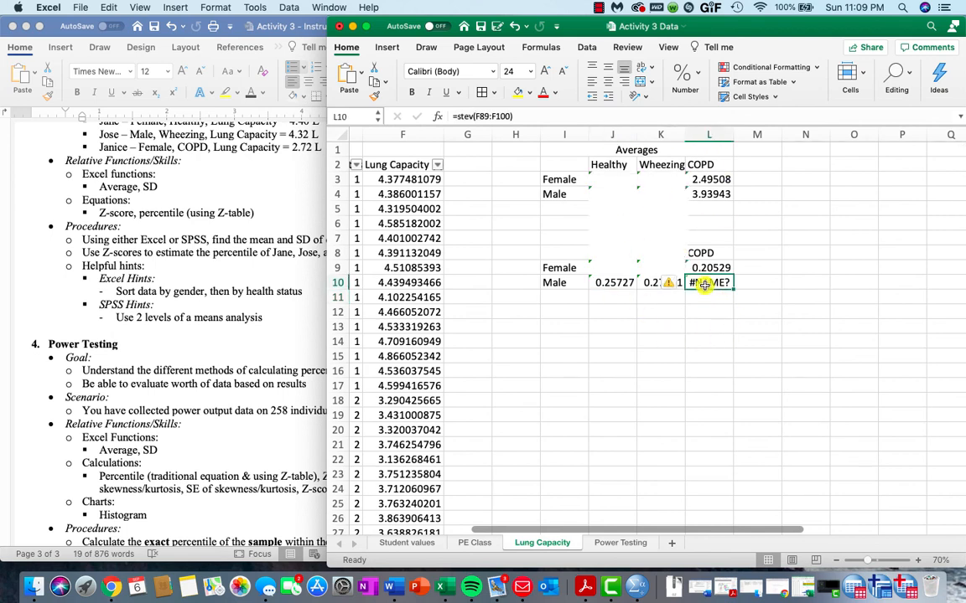
double_click(704, 284)
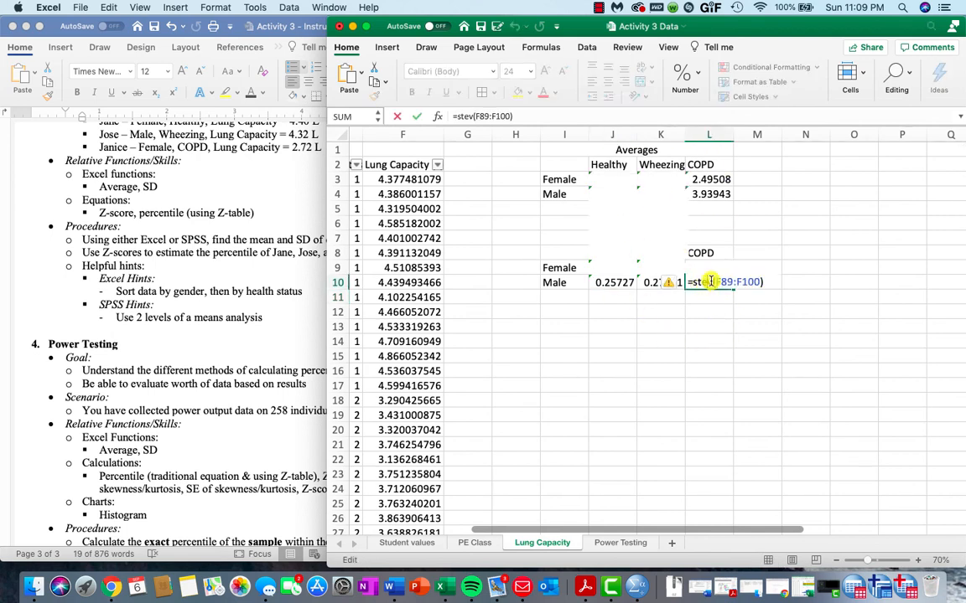
text(d)
key(Return)
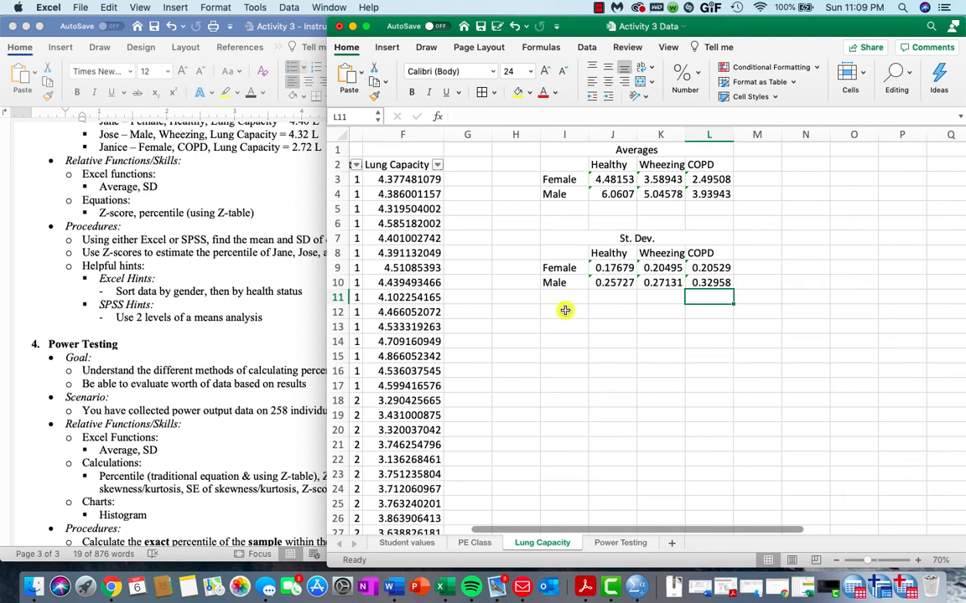
- List the first names of the three individuals from the instructions in cells I13 to I15, keeping their order
click(563, 327)
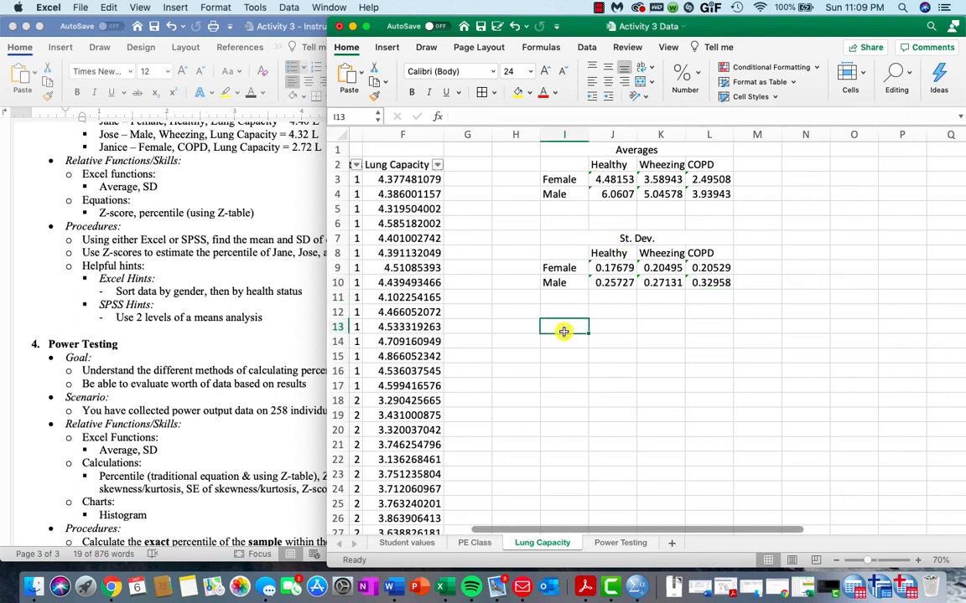
scroll(96, 276, up, 3)
scroll(99, 304, up, 2)
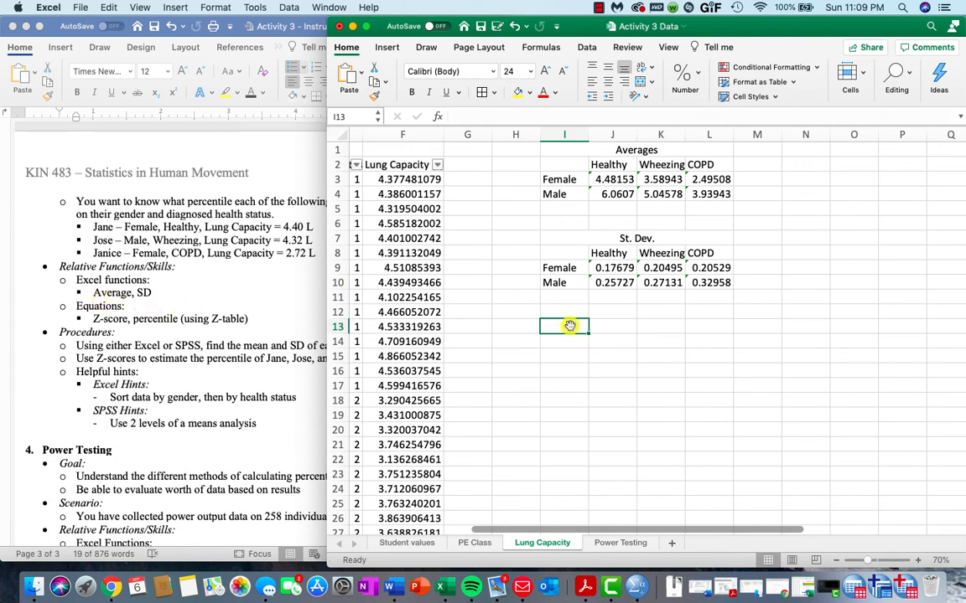
text(Jane)
key(Return)
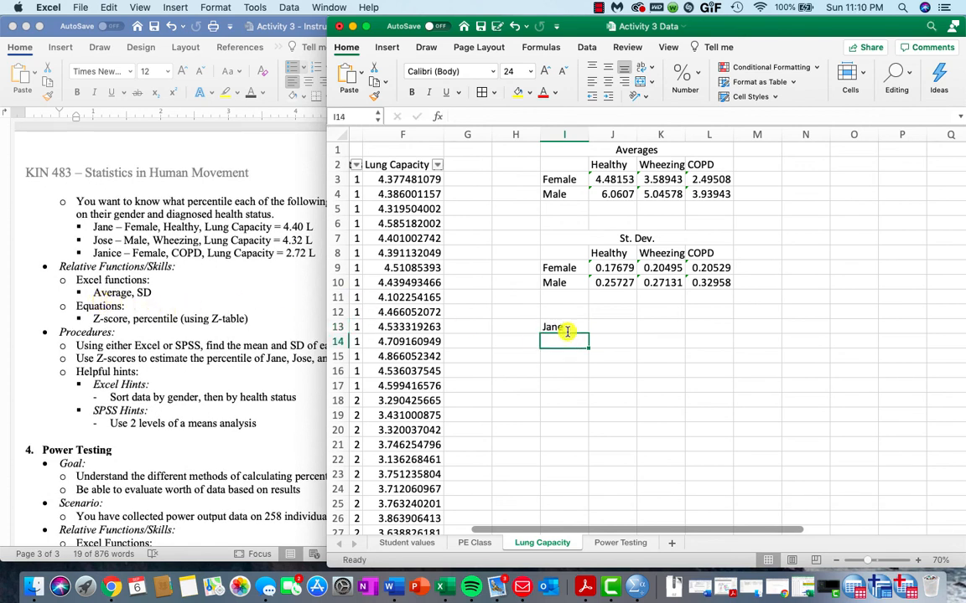
text(Jose)
key(Return)
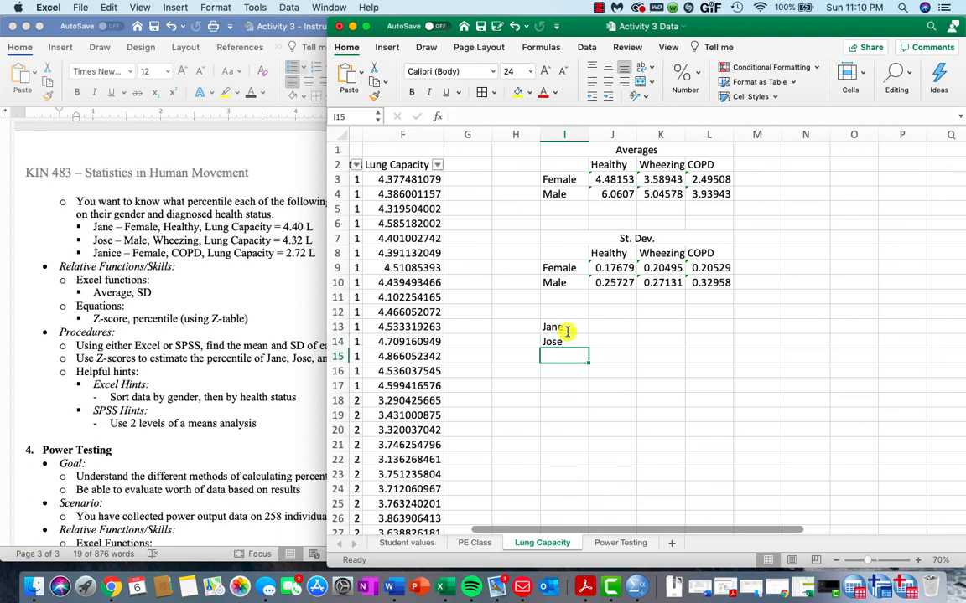
text(Janice)
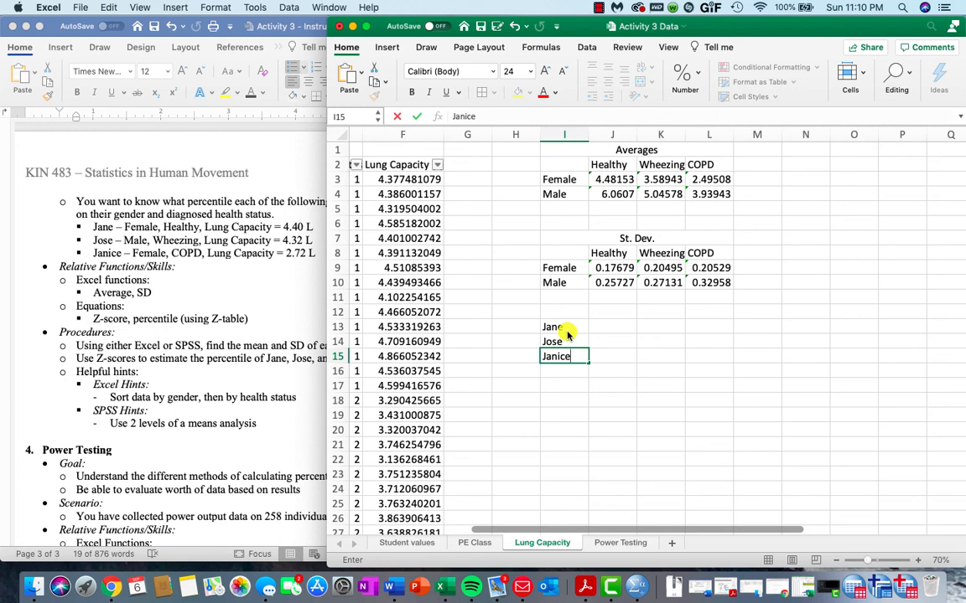
- Enter the column heading "lung capacity" in J12
click(610, 313)
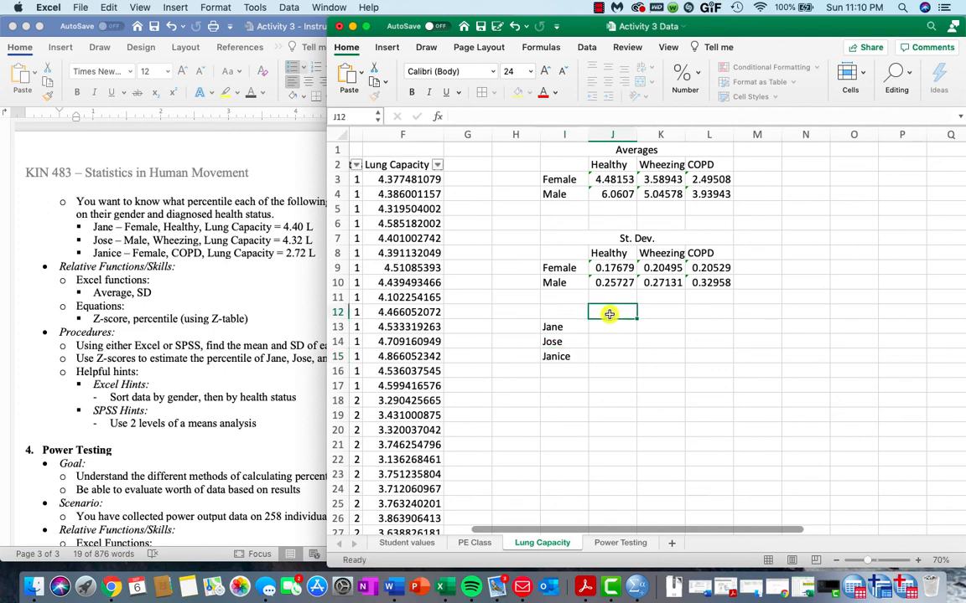
text(lun)
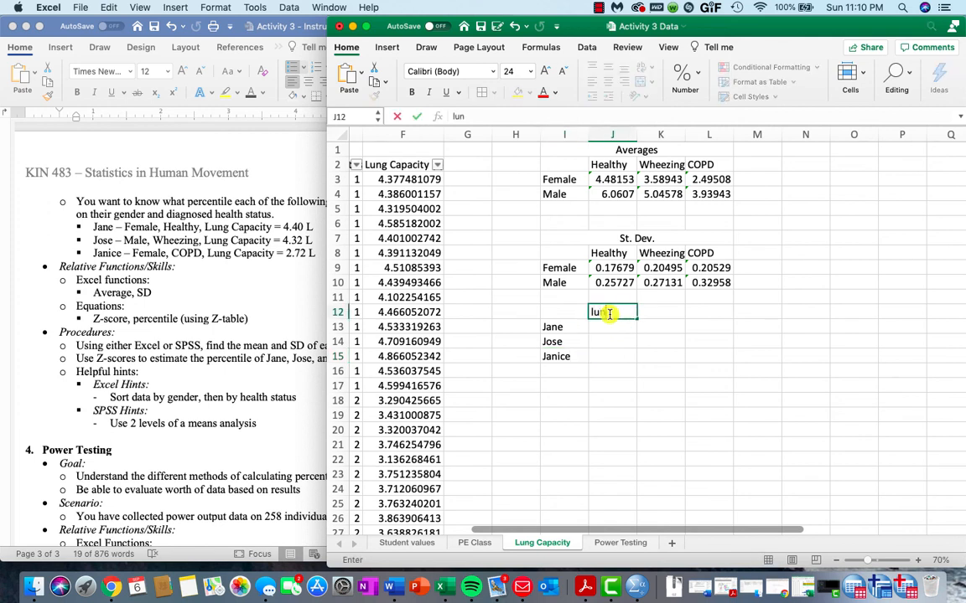
text(g capacity)
key(Tab)
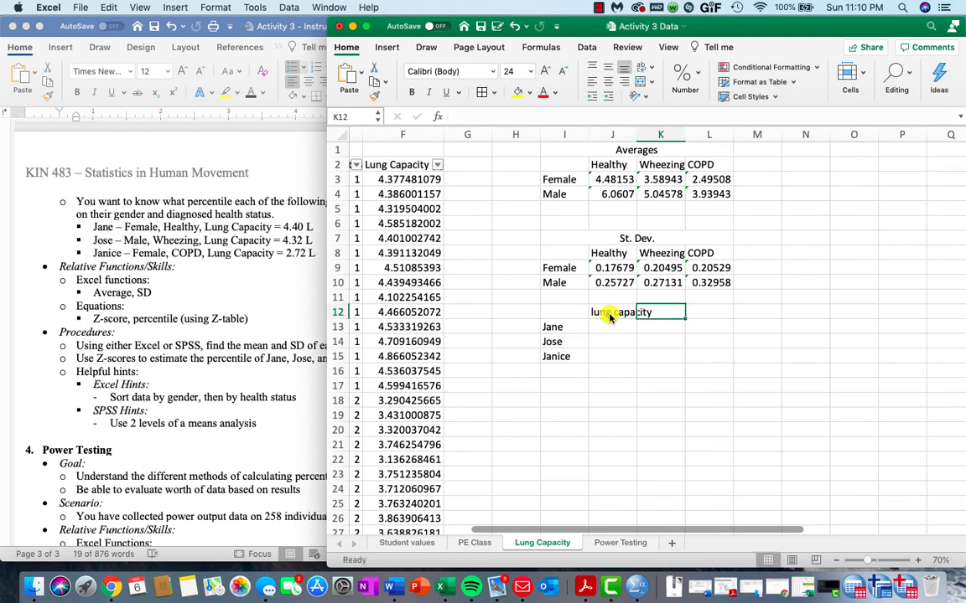
- Enter the three individuals' lung capacities in J13:J15 as 4.4, 4.32 and 2.72
click(607, 324)
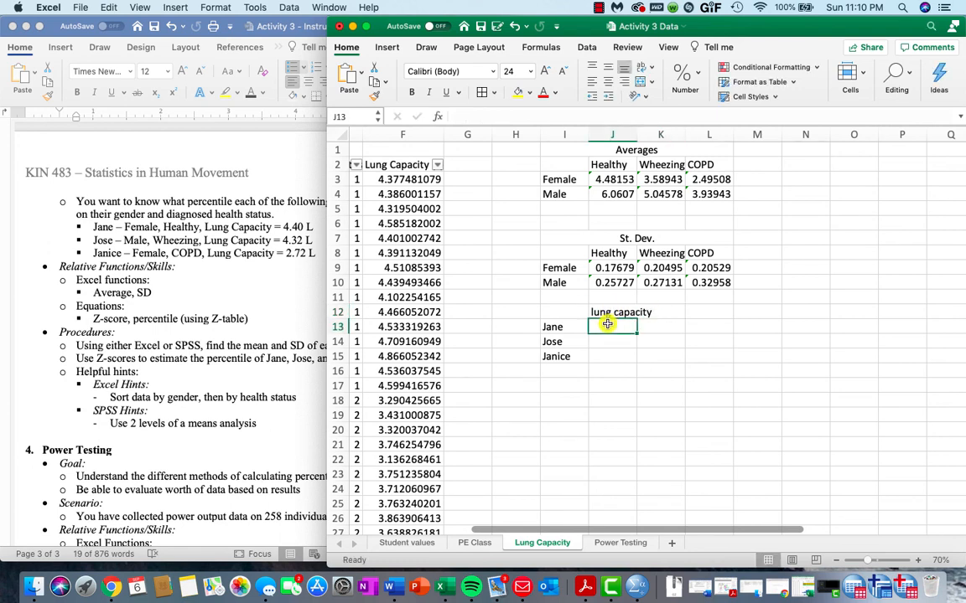
text(4.4)
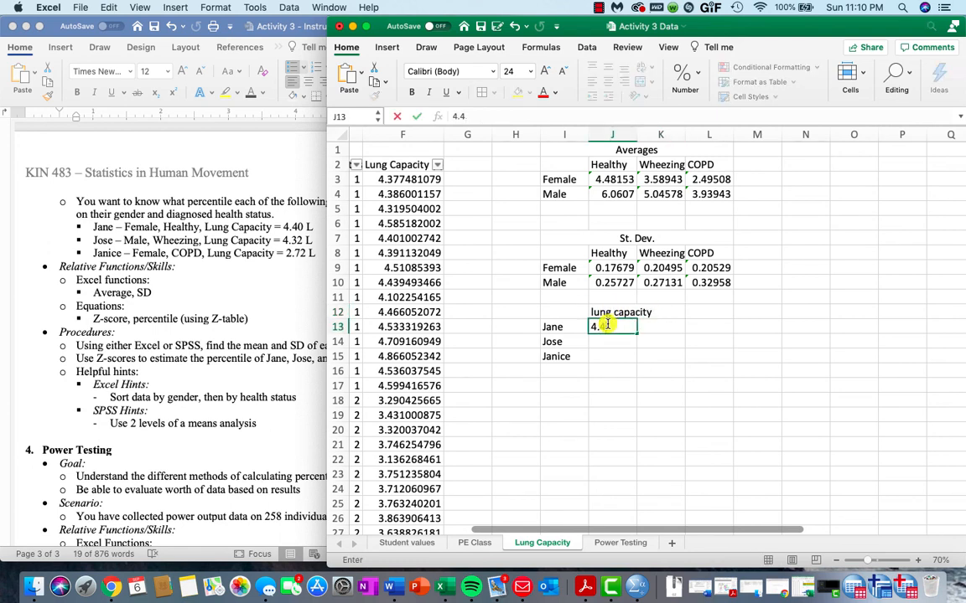
key(Return)
text(4.)
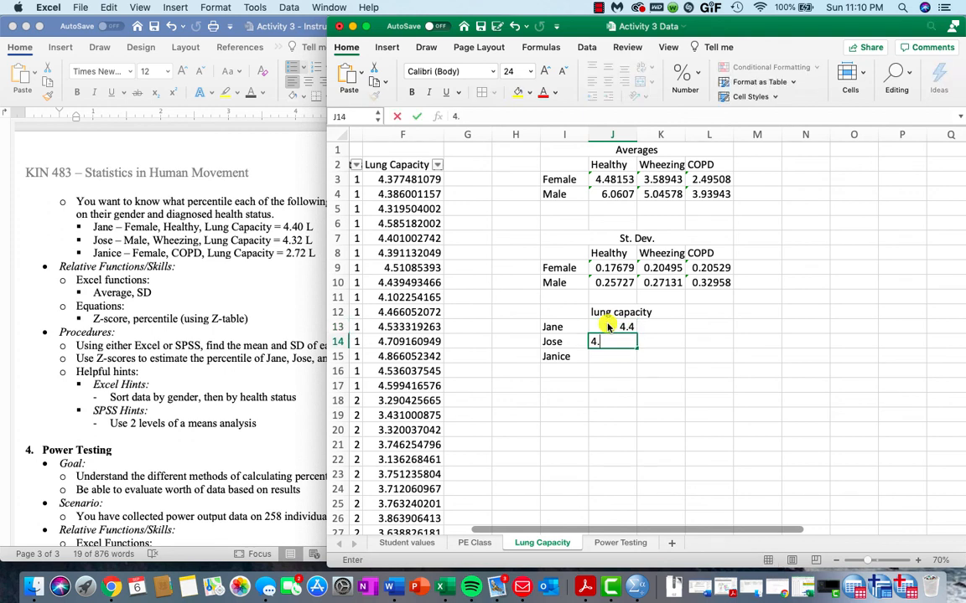
text(32)
key(Return)
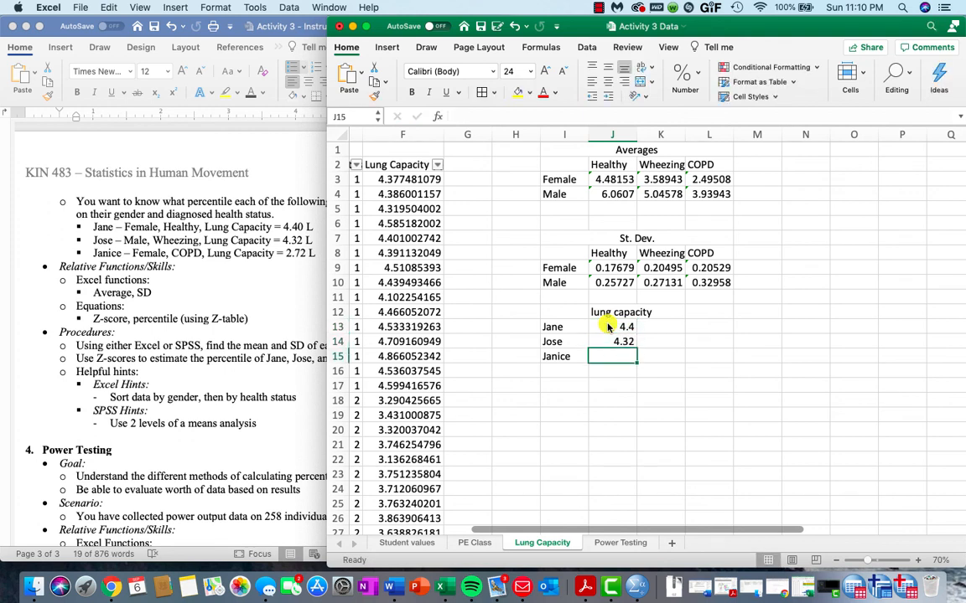
text(2.72)
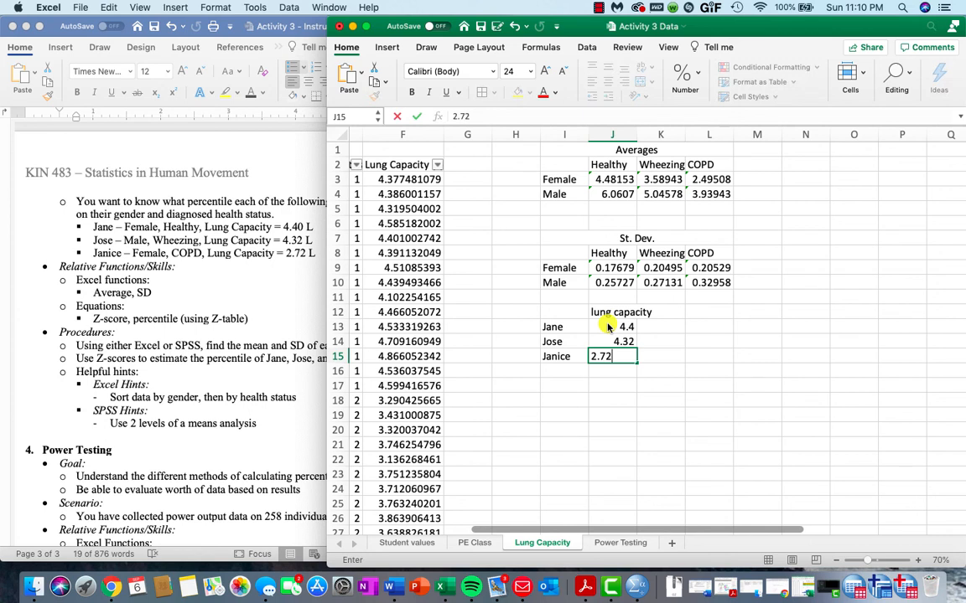
key(Return)
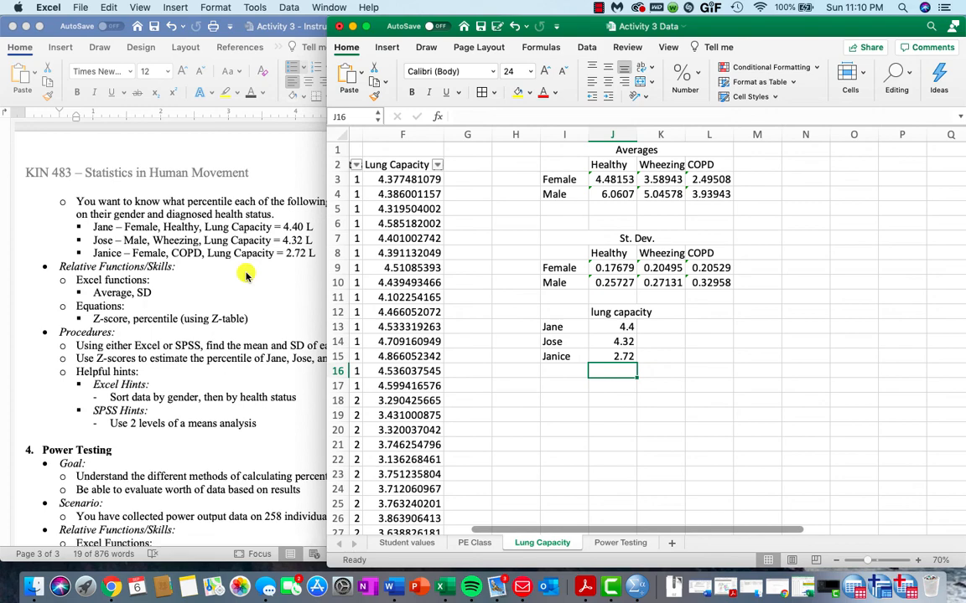
- Switch to the Word instructions and look up the Z-score equation in the Equations table
scroll(247, 274, up, 3)
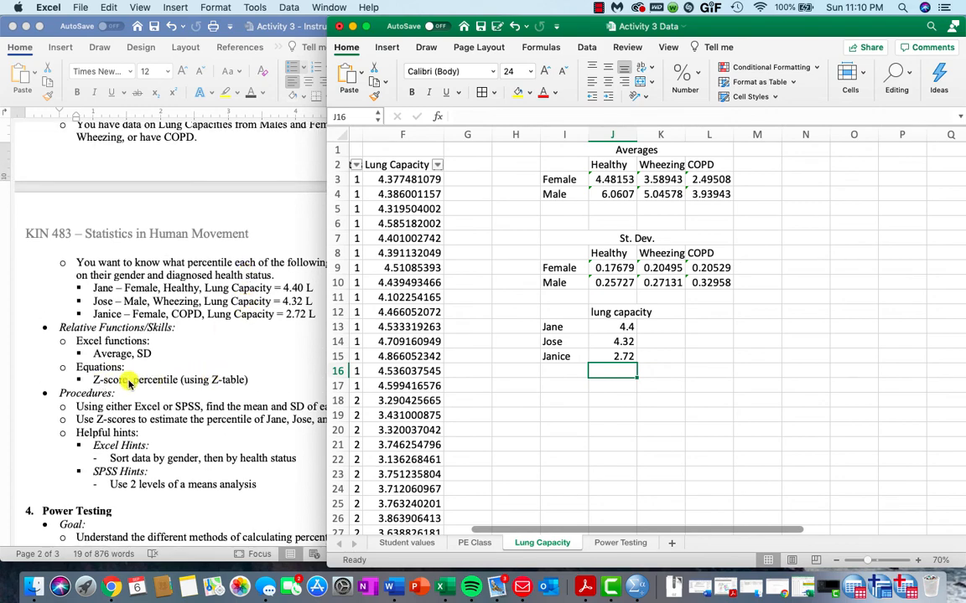
scroll(139, 239, up, 10)
scroll(256, 303, up, 15)
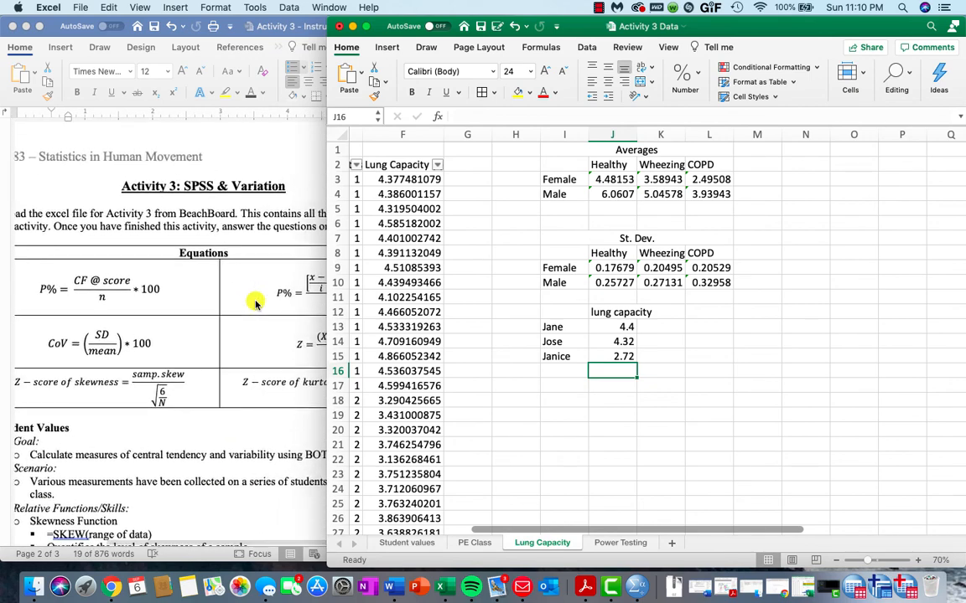
click(269, 338)
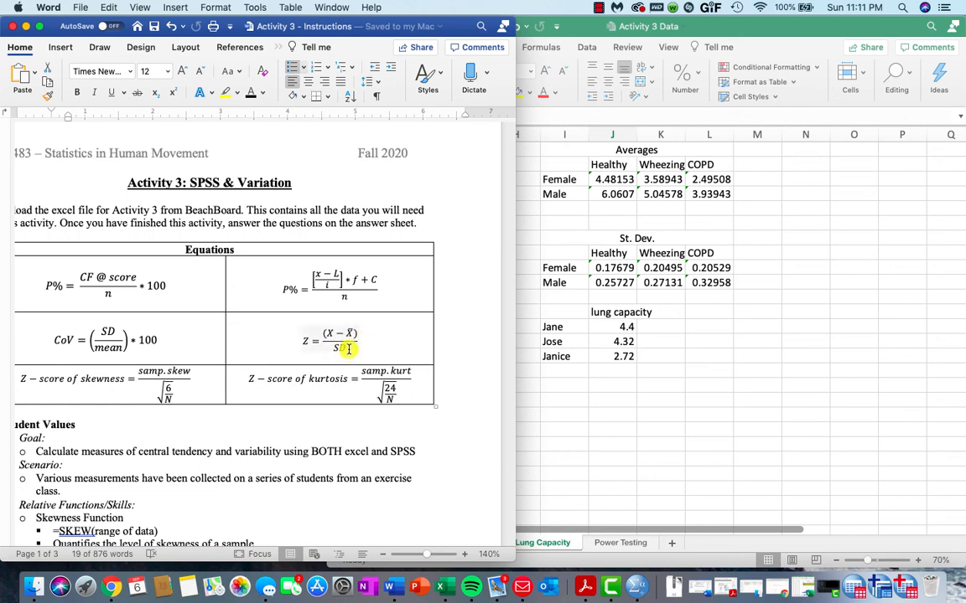
- Return to Excel and set the column headings in J12, K12 and L12 to X, Z and P
click(661, 309)
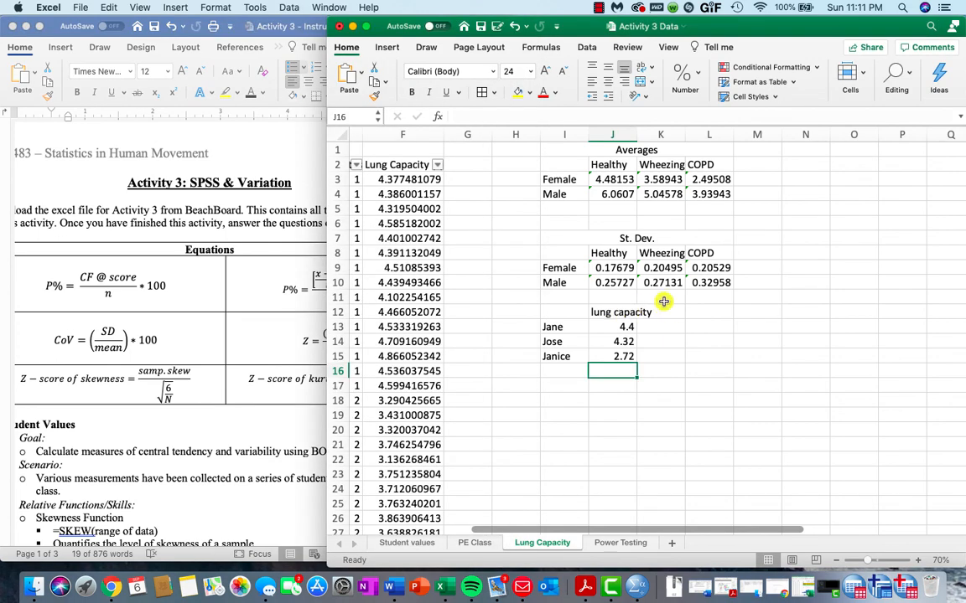
click(617, 311)
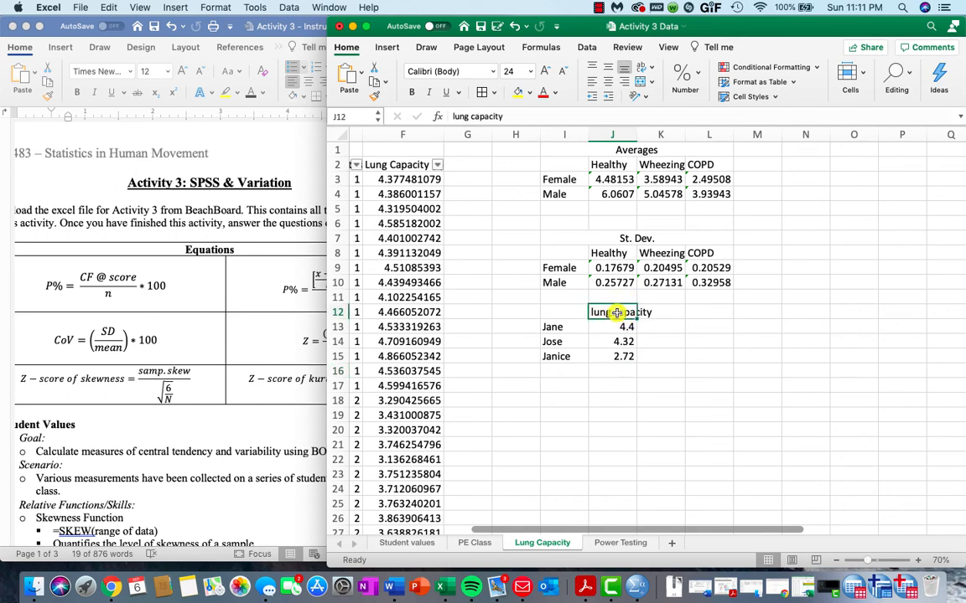
text(X)
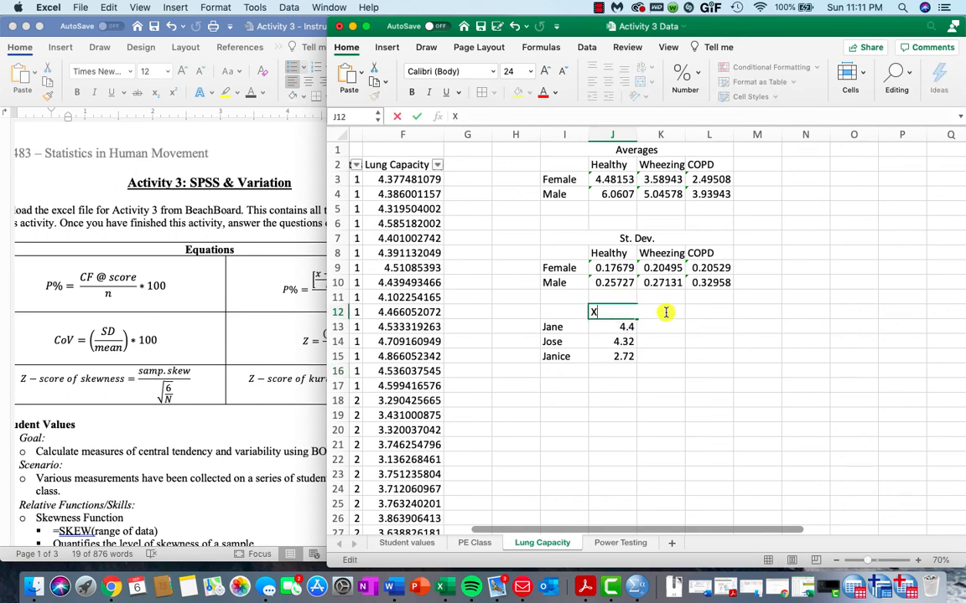
click(664, 312)
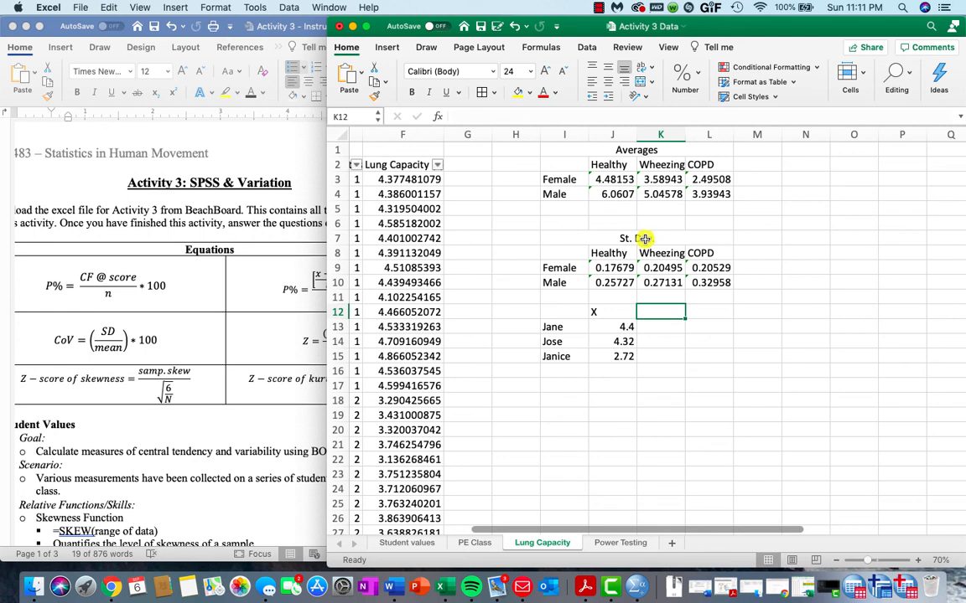
text(Z)
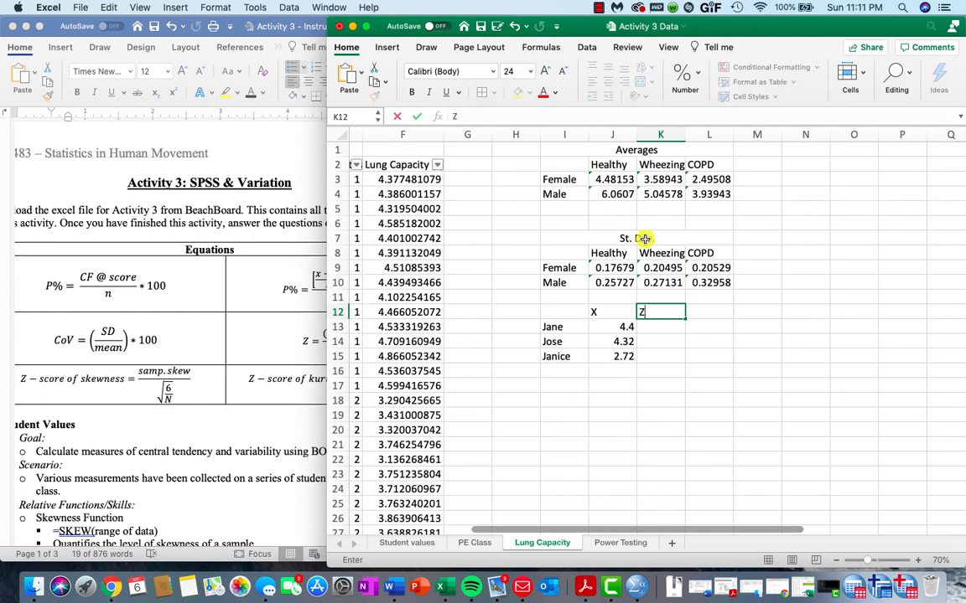
key(Tab)
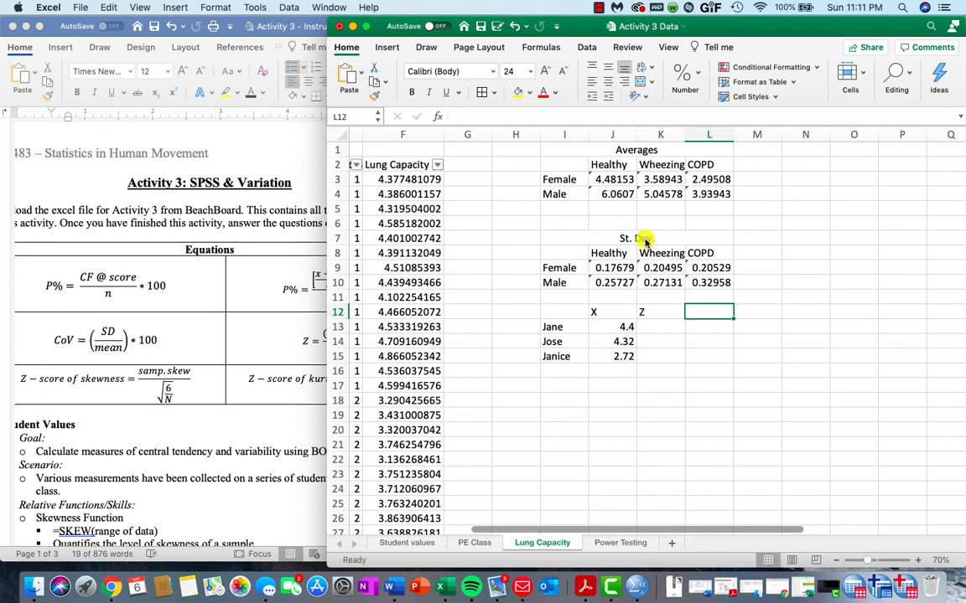
text(P)
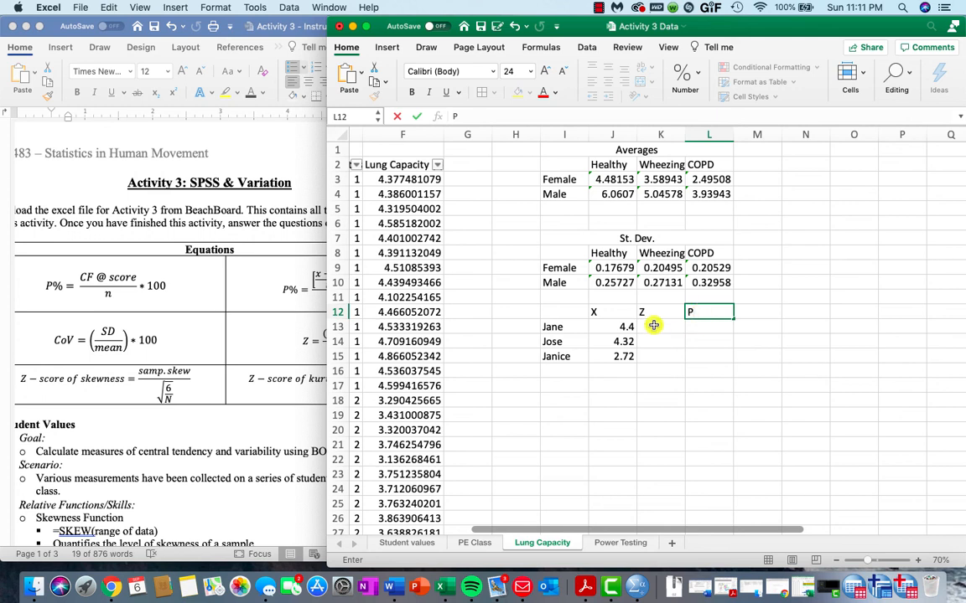
- Calculate the first individual's Z-score in K13 as =(J13-J3)/J9, using the healthy female average and standard deviation
click(653, 326)
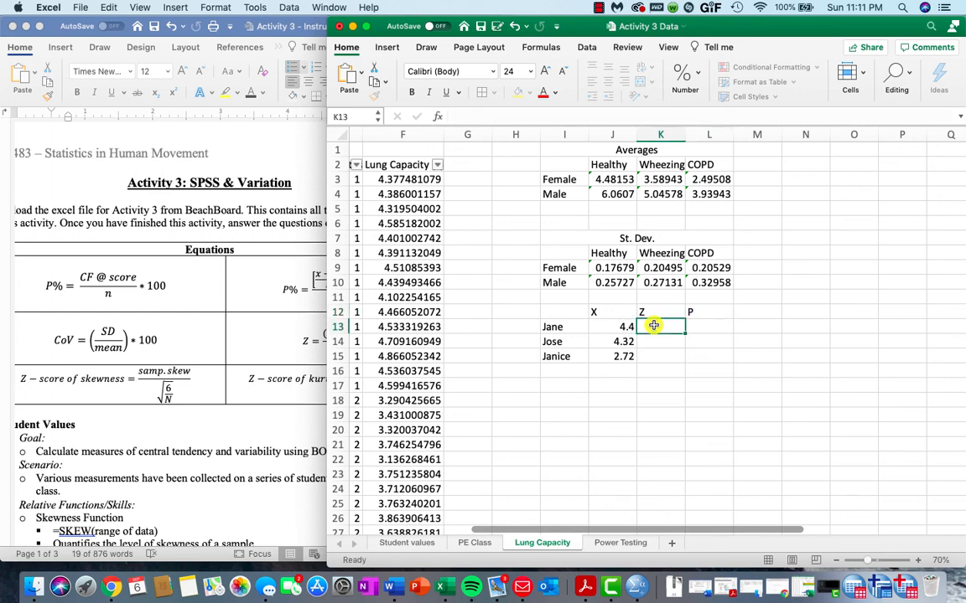
click(313, 321)
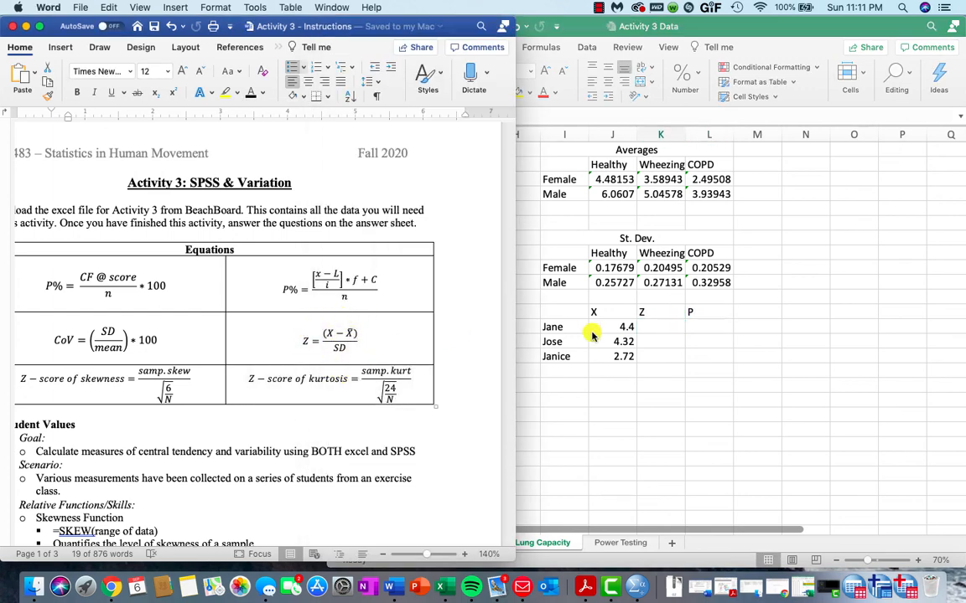
click(666, 322)
text(=)
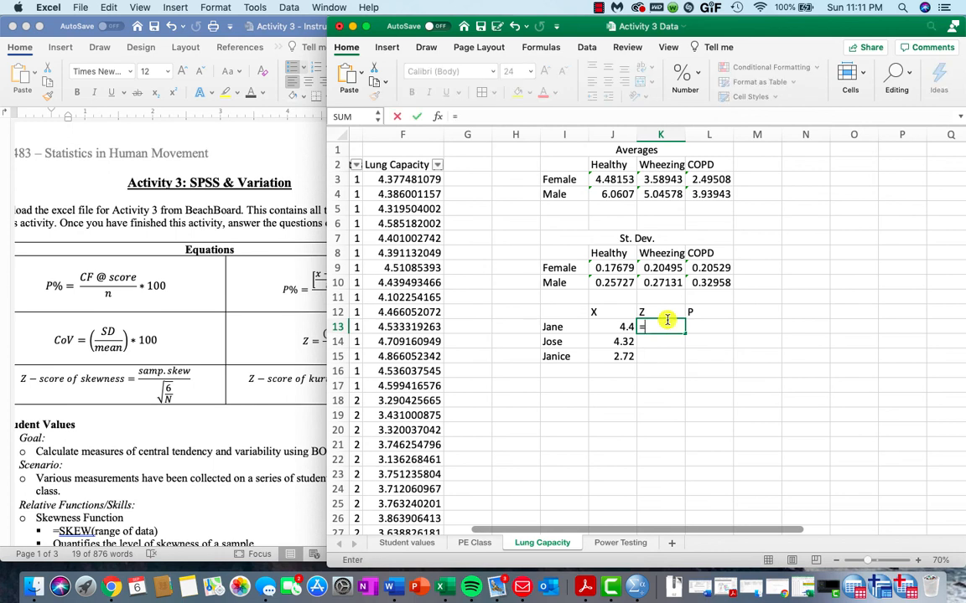
text(()
click(608, 326)
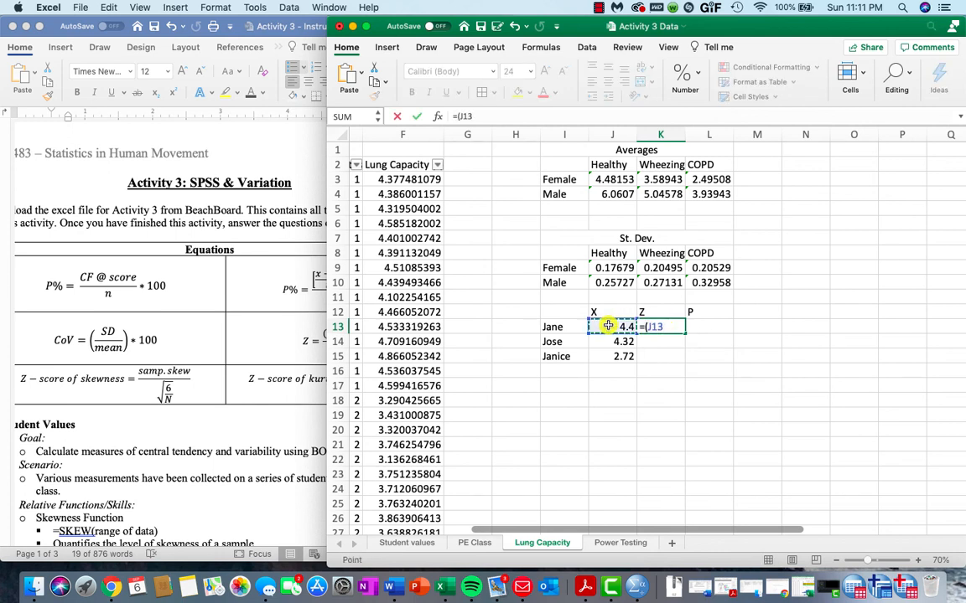
text(-)
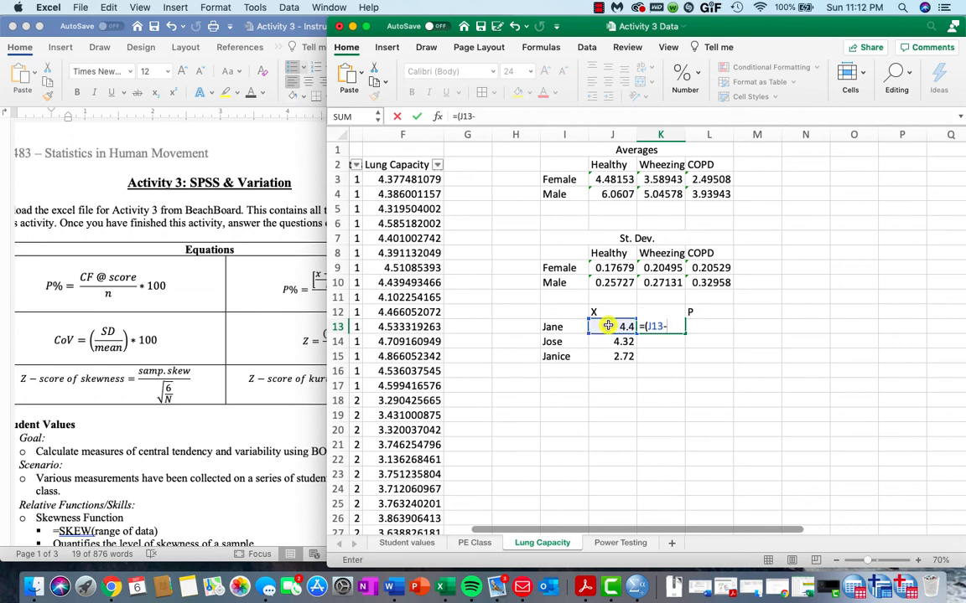
scroll(168, 335, down, 15)
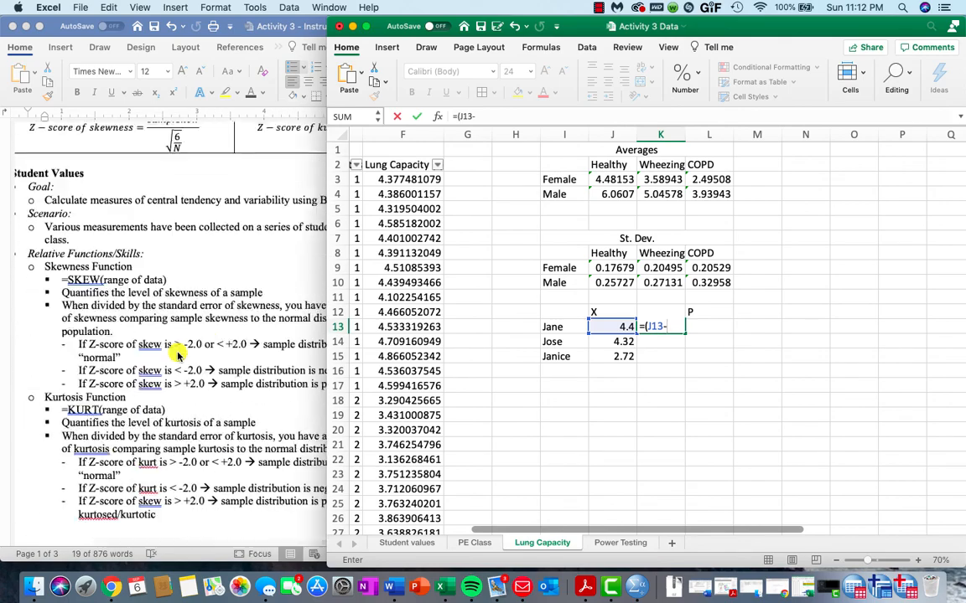
scroll(178, 356, down, 10)
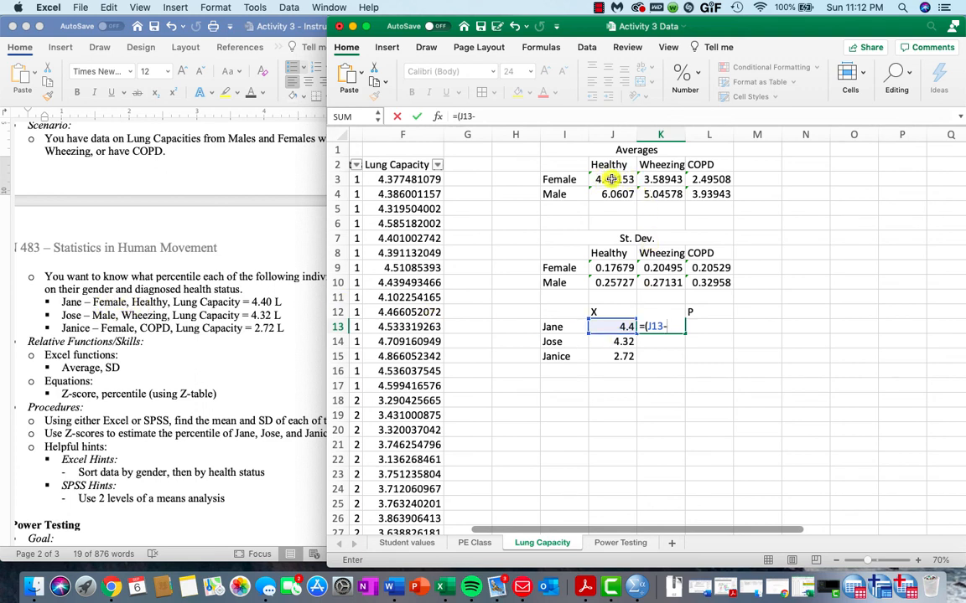
click(611, 180)
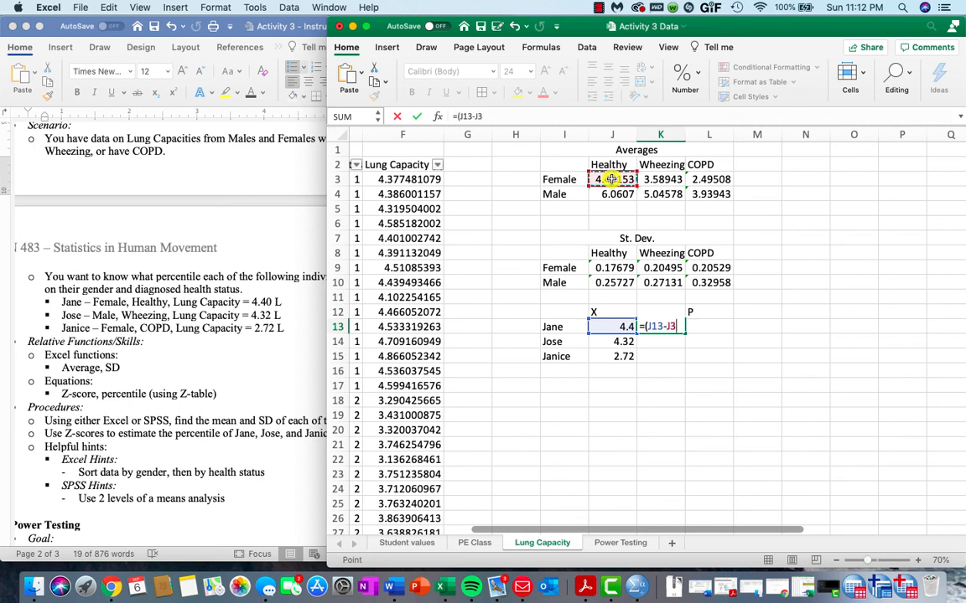
text()/)
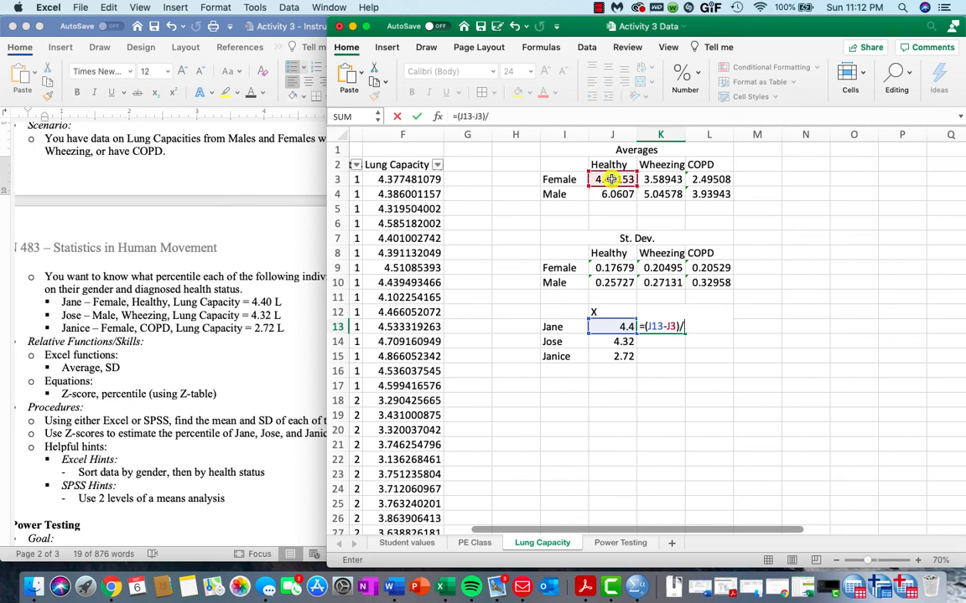
click(610, 268)
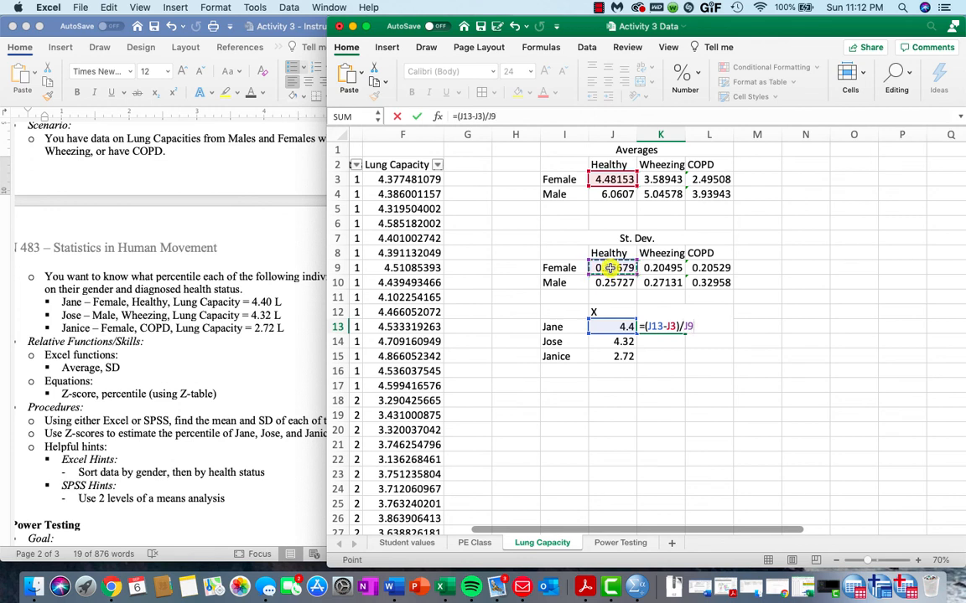
key(Return)
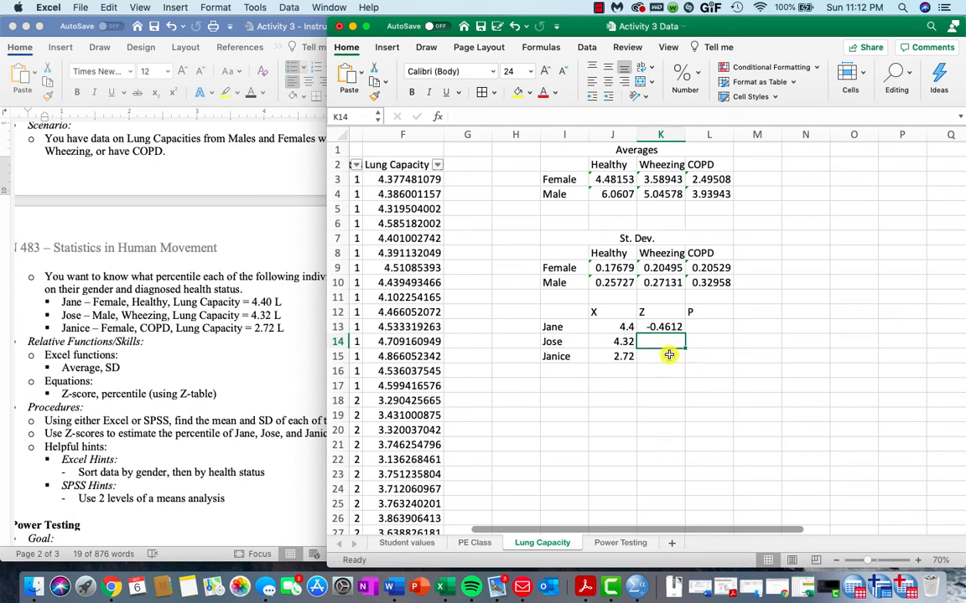
- Calculate the second individual's Z-score in K14 as =(J14-K4)/K10, using the wheezing male average and standard deviation
text(=)
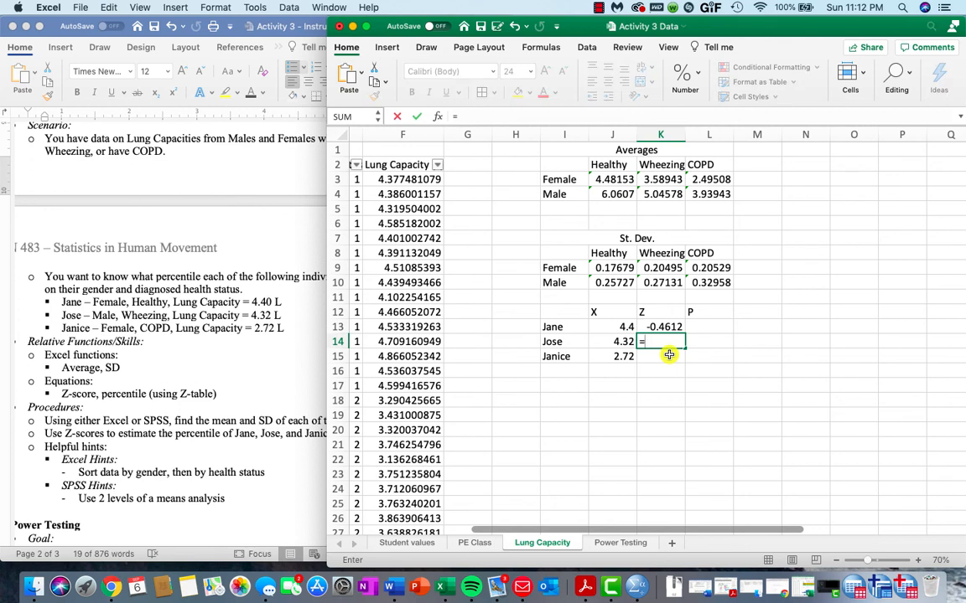
click(626, 342)
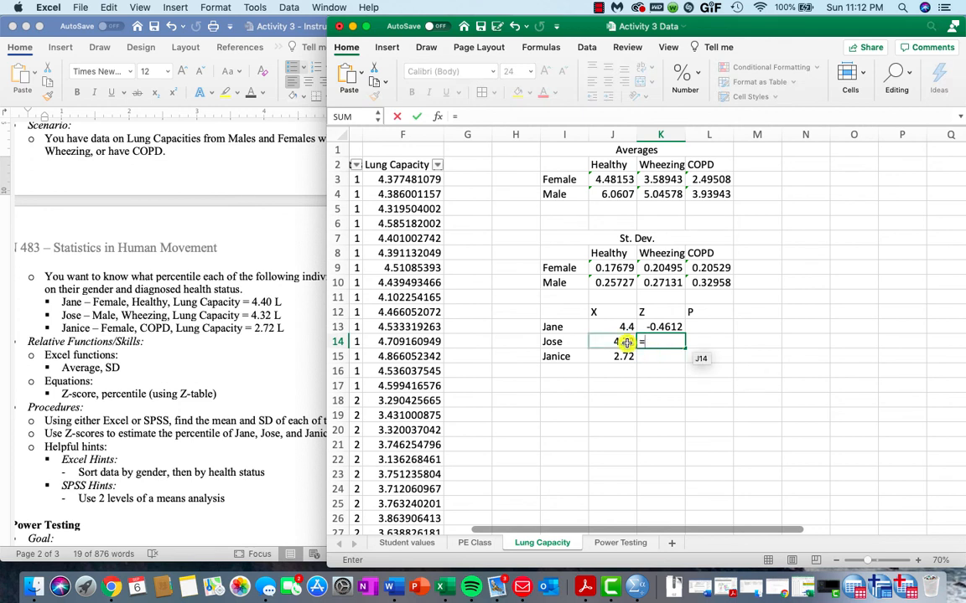
text(()
click(626, 342)
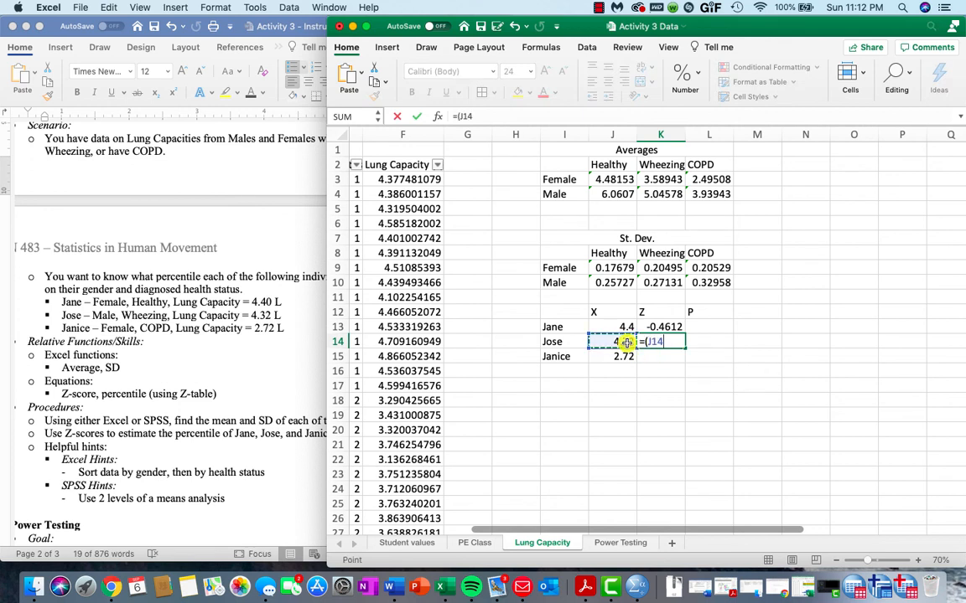
text(-)
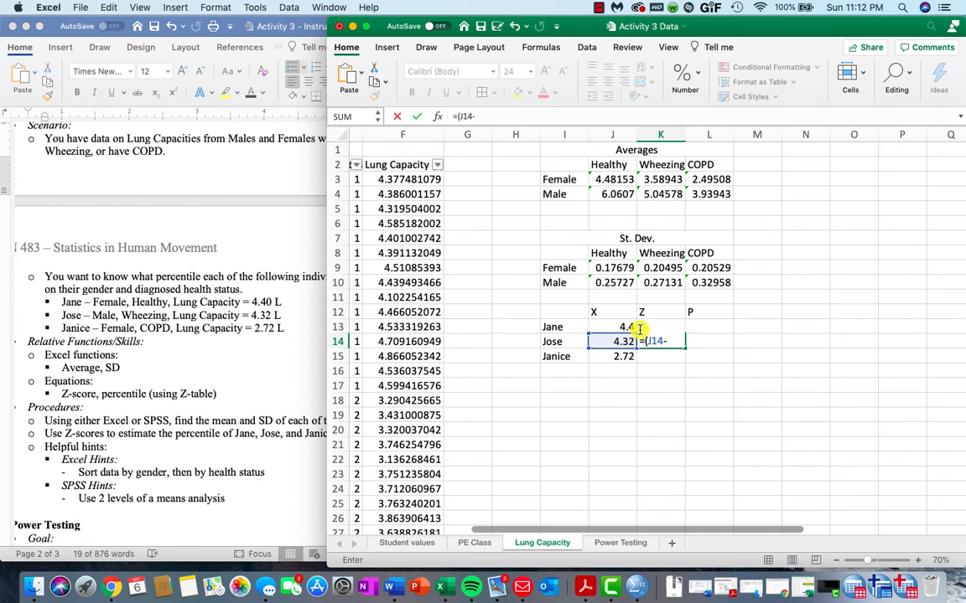
click(662, 196)
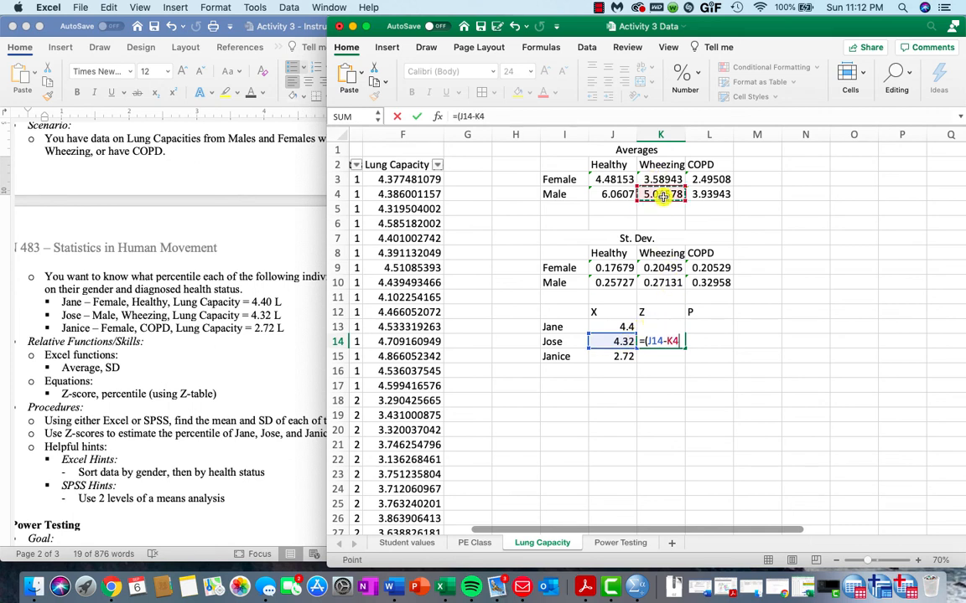
text()/)
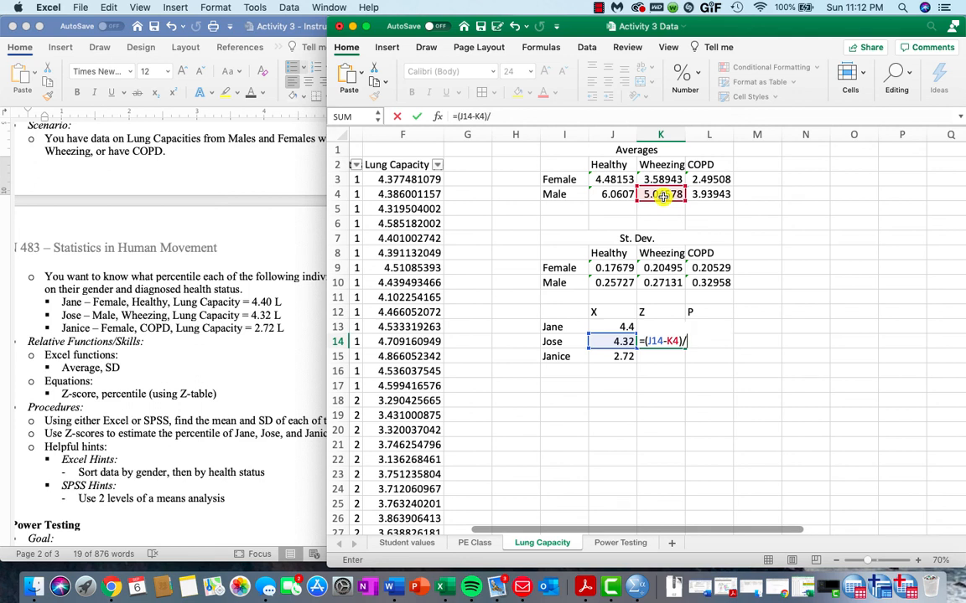
click(654, 284)
key(Return)
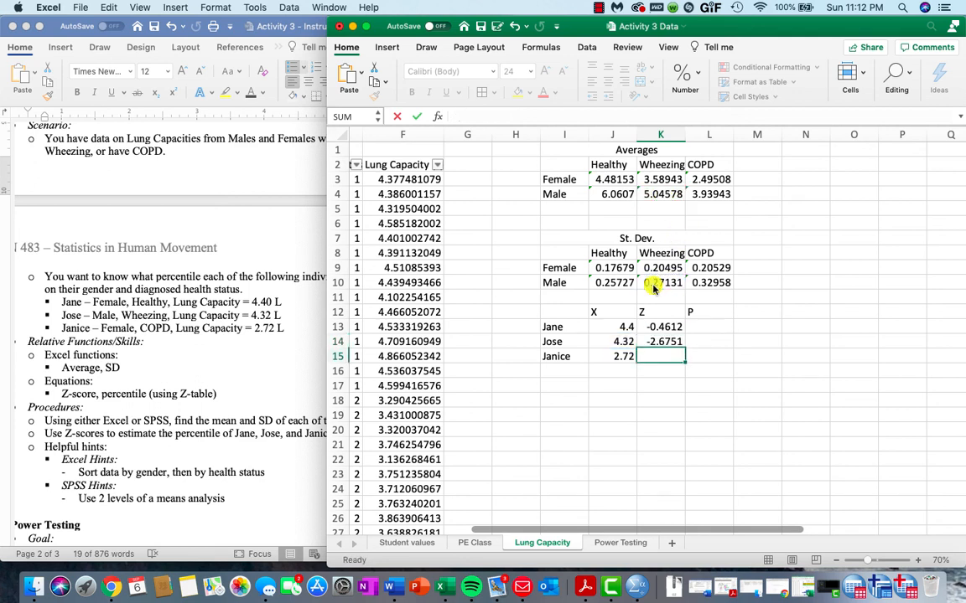
- Calculate the third individual's Z-score in K15 as =(J15-L3)/L9, using the COPD female average and standard deviation
text(=)
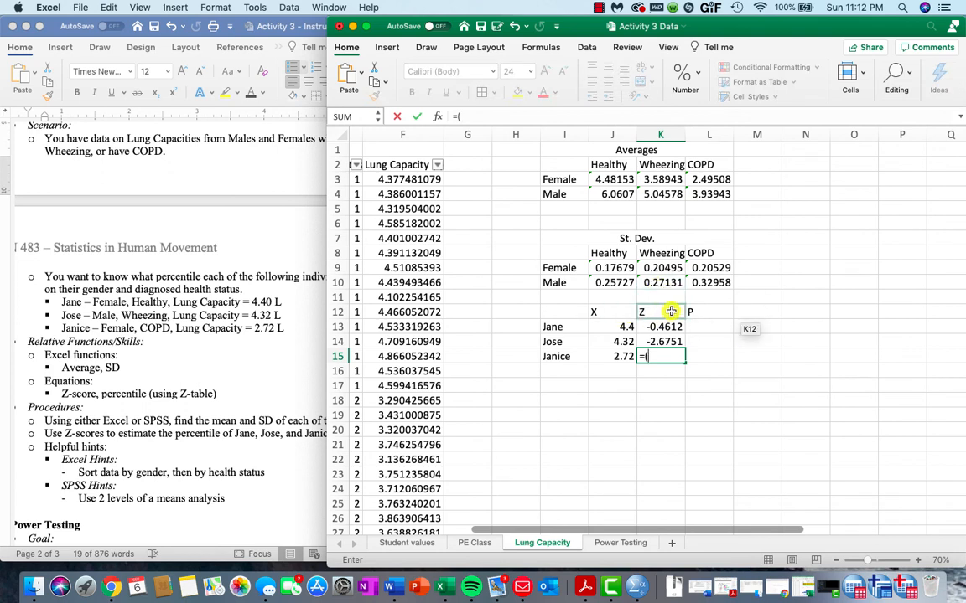
text(()
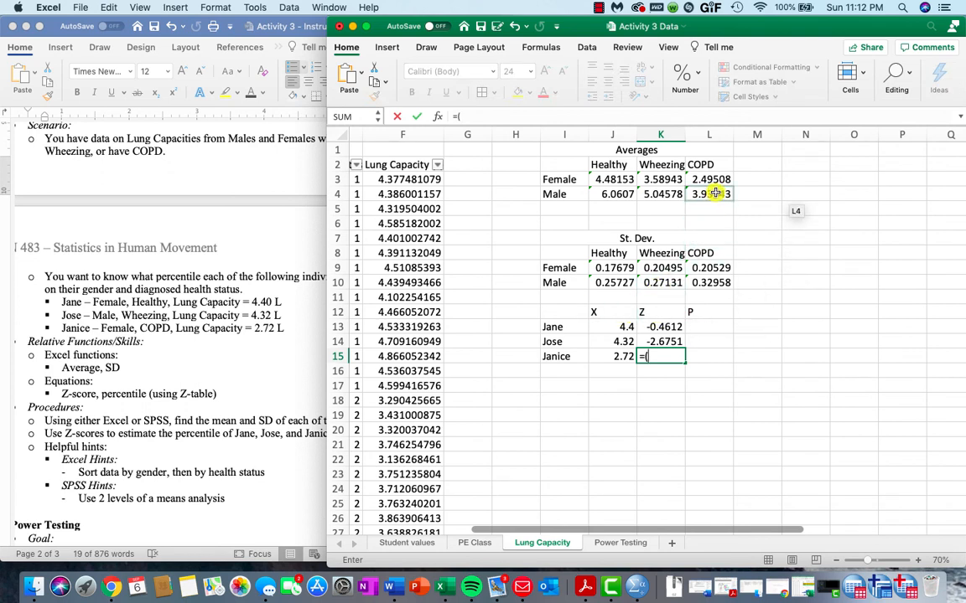
click(714, 179)
text(-)
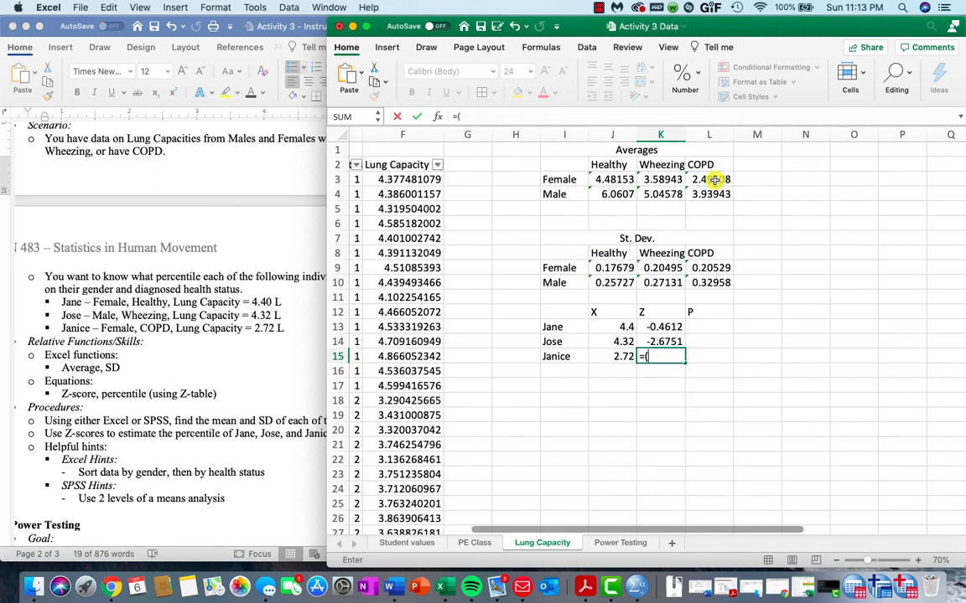
key(BackSpace)
key(BackSpace)
key(BackSpace)
click(611, 356)
text(-)
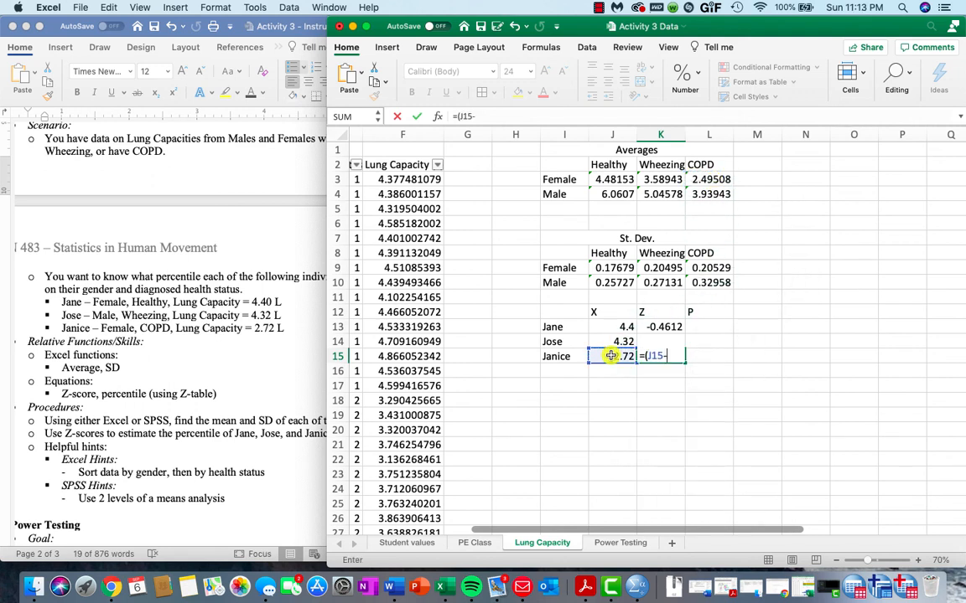
click(713, 178)
text()/)
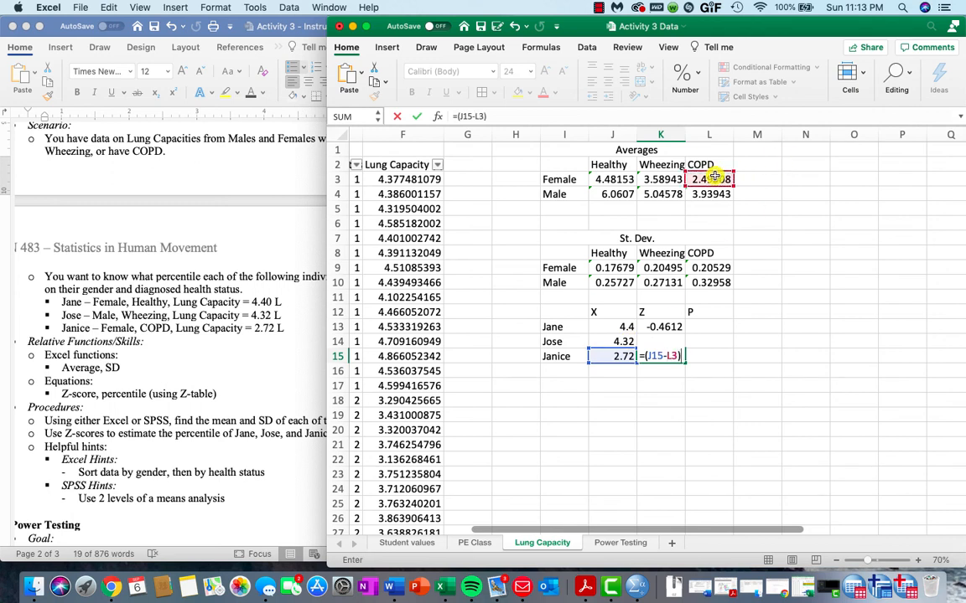
click(707, 269)
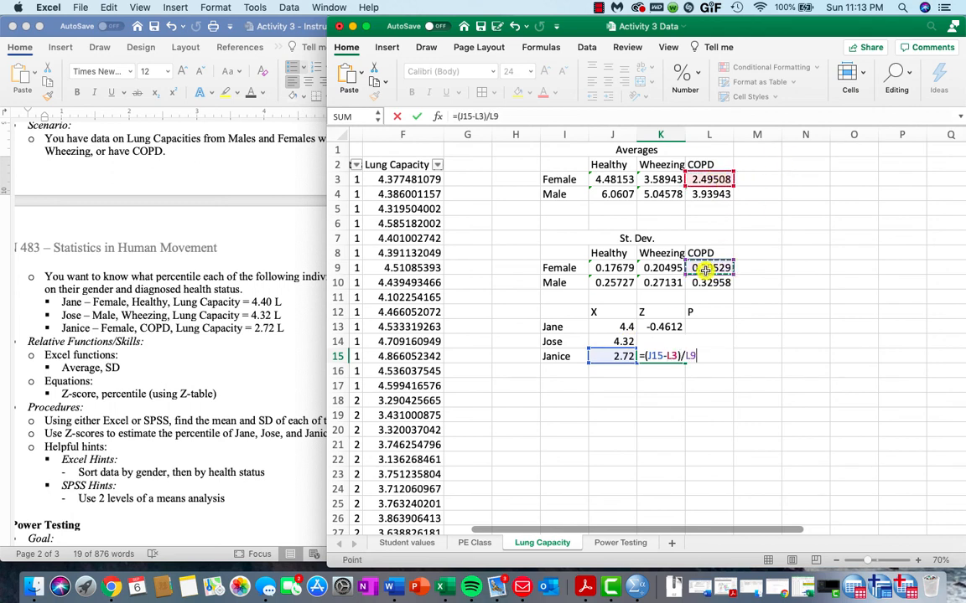
key(Return)
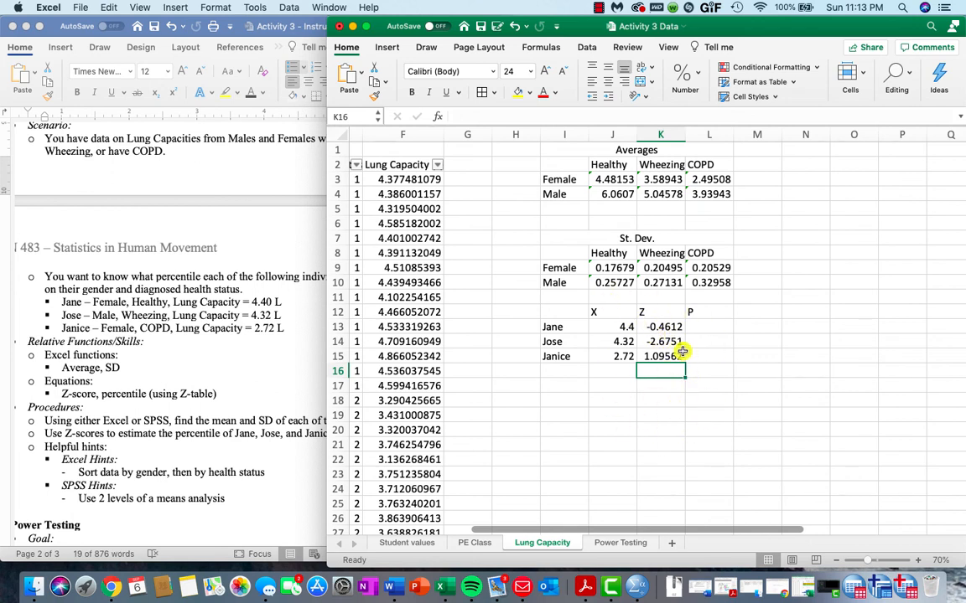
- Open Z-Score & percentile Table.pdf from the Tables folder of KIN 483 Course Material, then move its window aside and collapse its tools pane
click(701, 325)
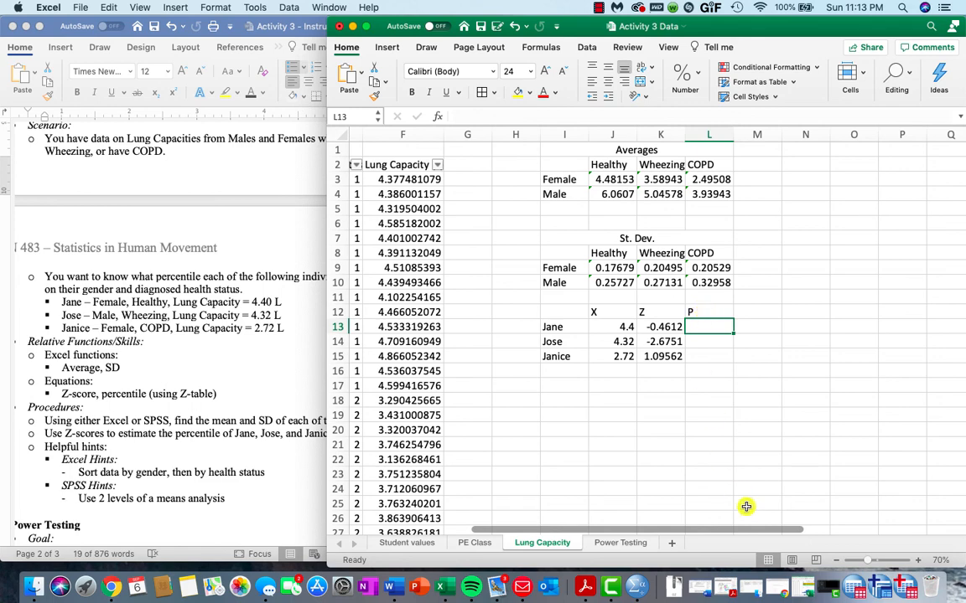
click(744, 586)
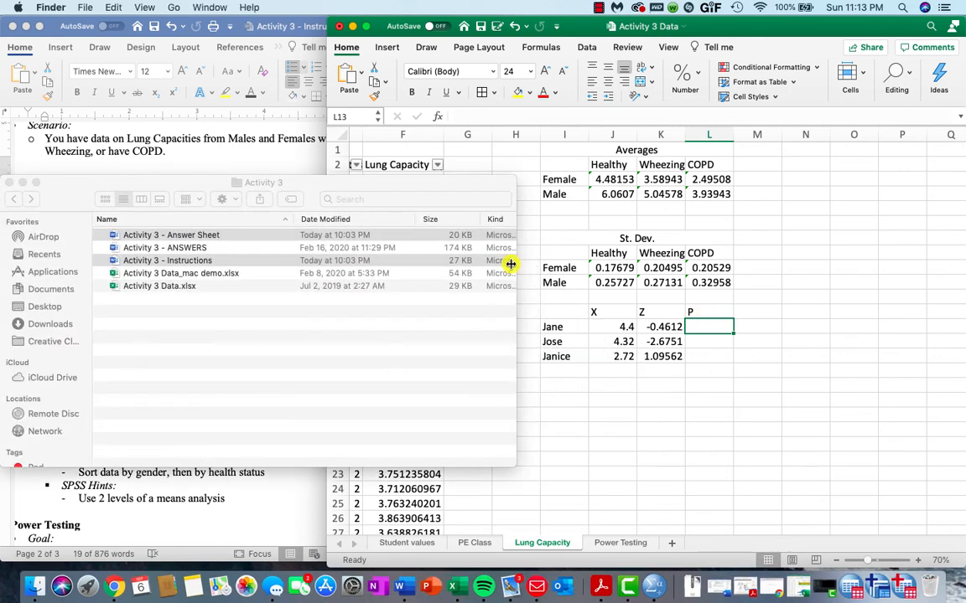
click(13, 199)
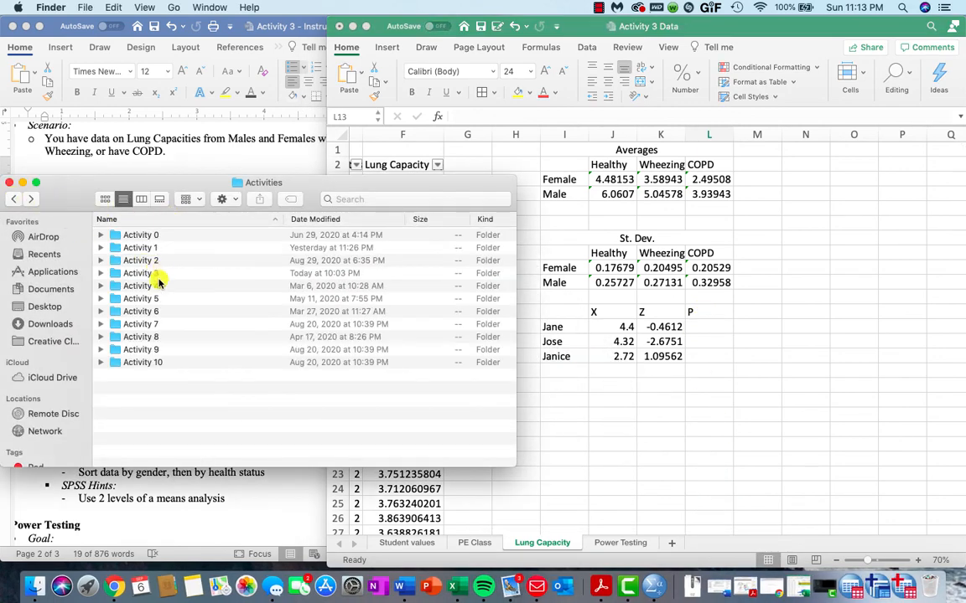
click(14, 199)
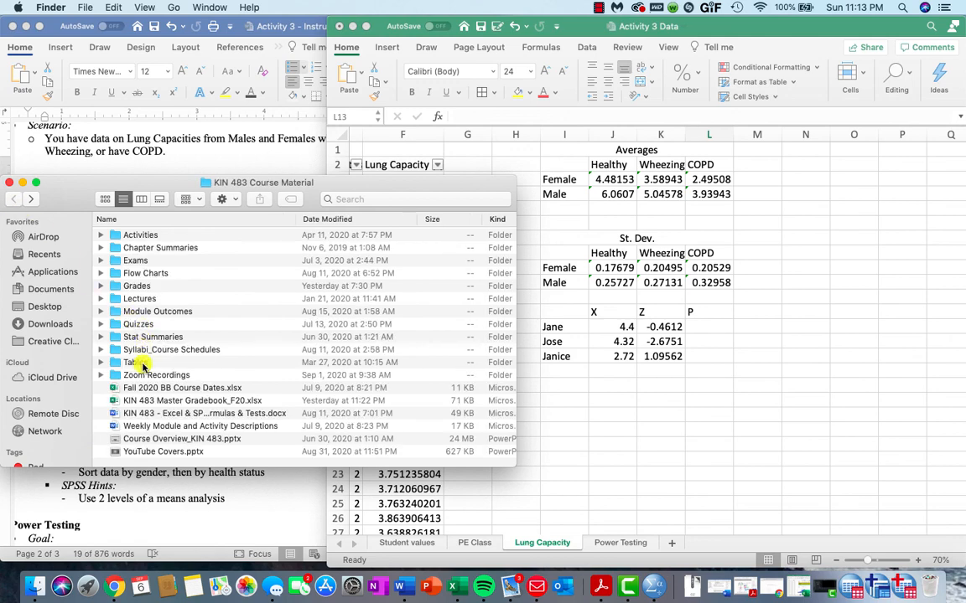
double_click(136, 363)
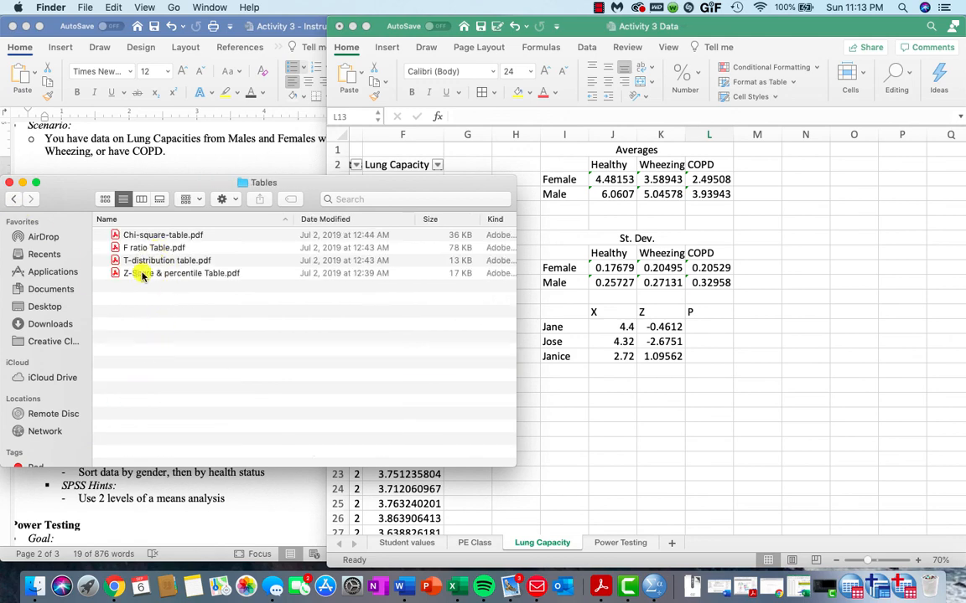
double_click(138, 273)
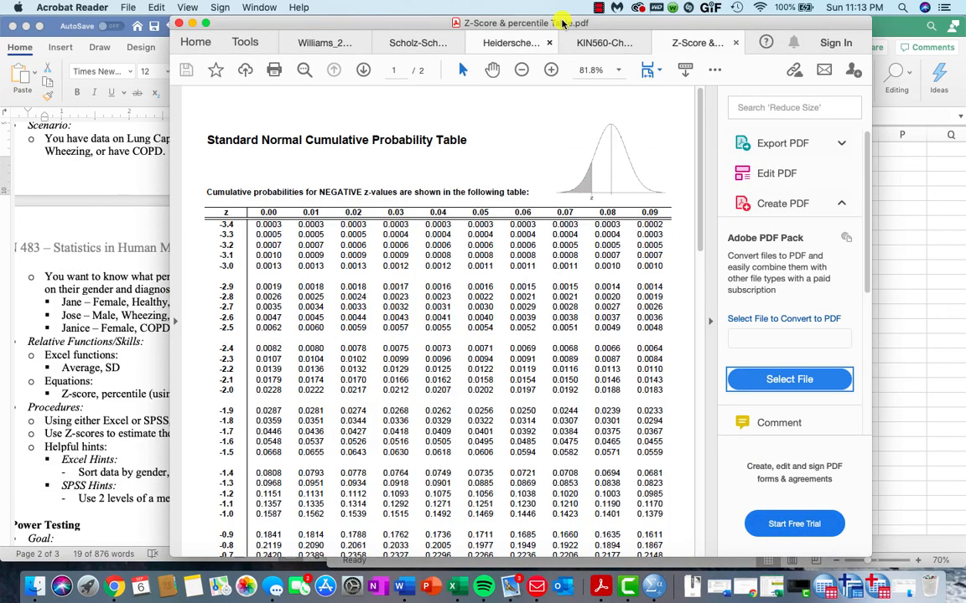
drag(568, 27, 398, 28)
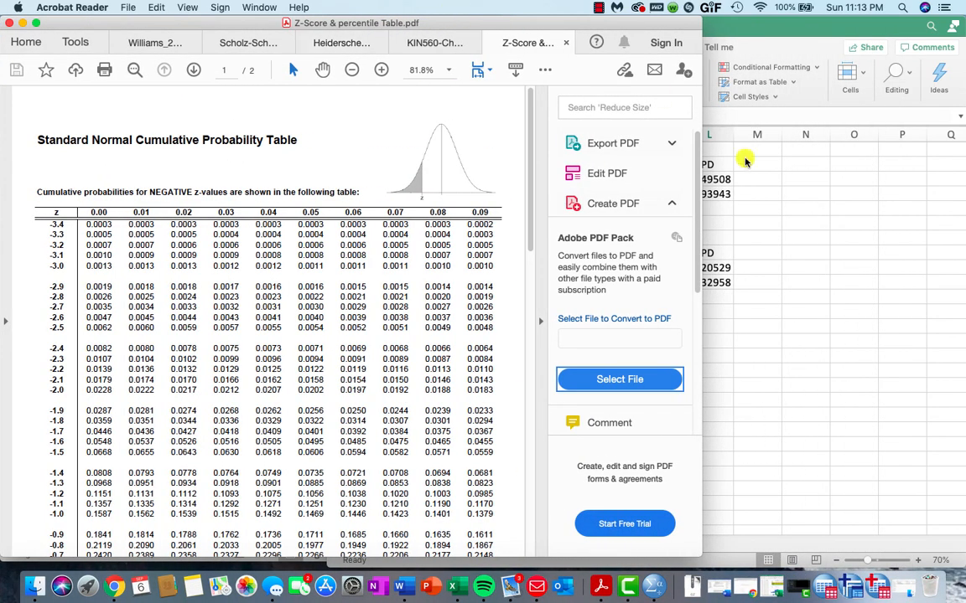
click(540, 320)
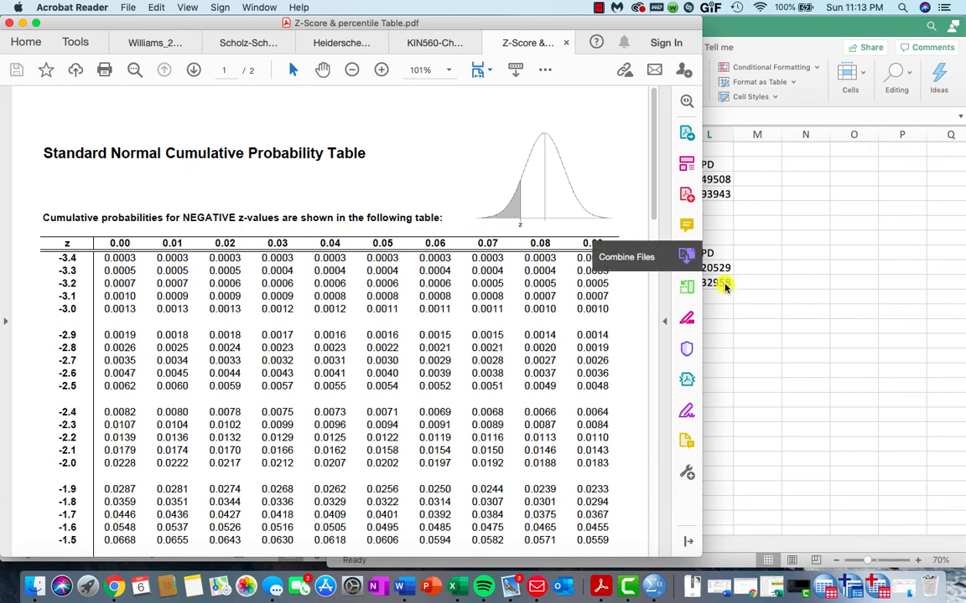
- Select L13 in Excel for the first individual's percentile, and highlight the z = -0.46 probability in the PDF's negative z-values table
click(709, 327)
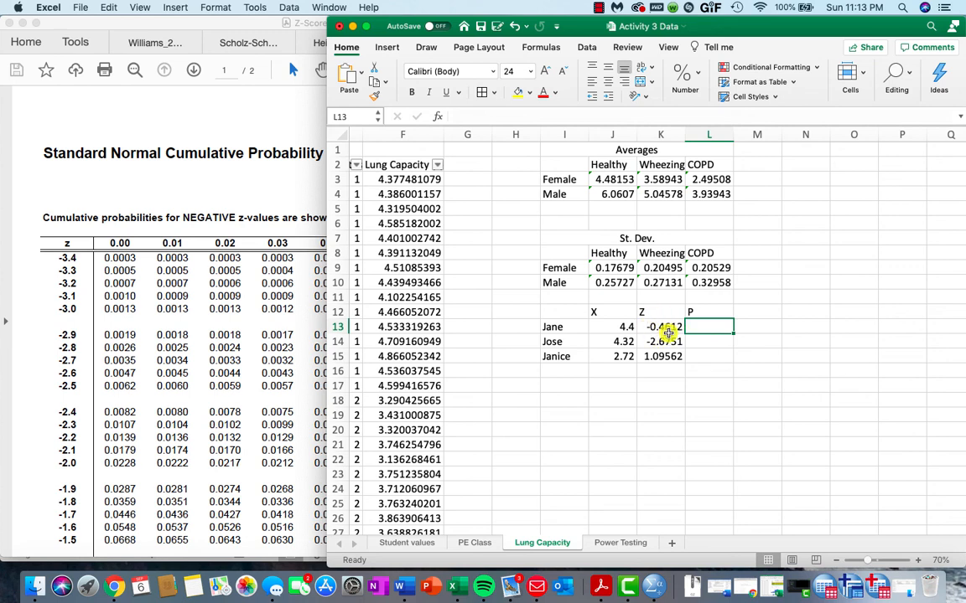
click(250, 298)
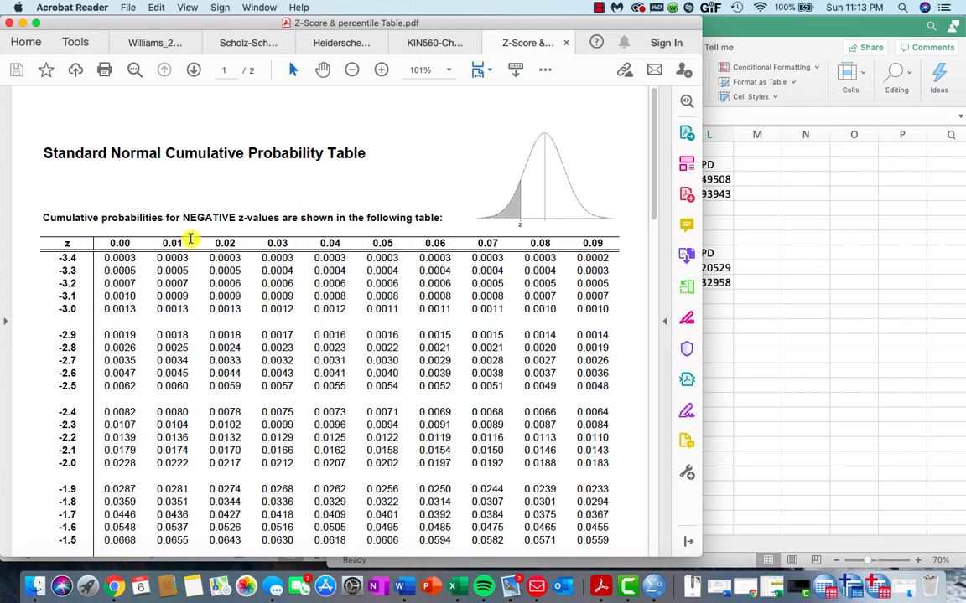
scroll(354, 294, down, 5)
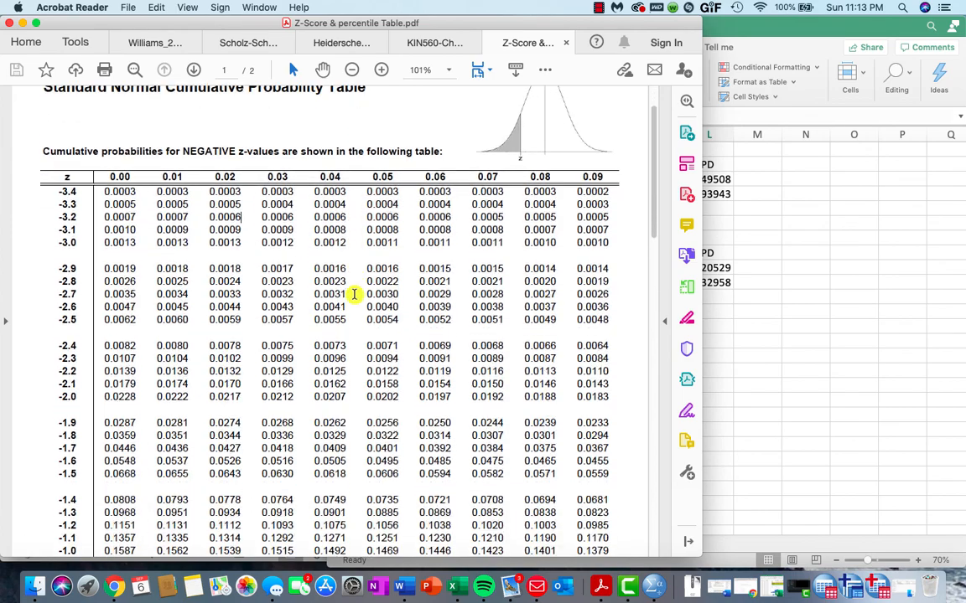
scroll(354, 294, down, 2)
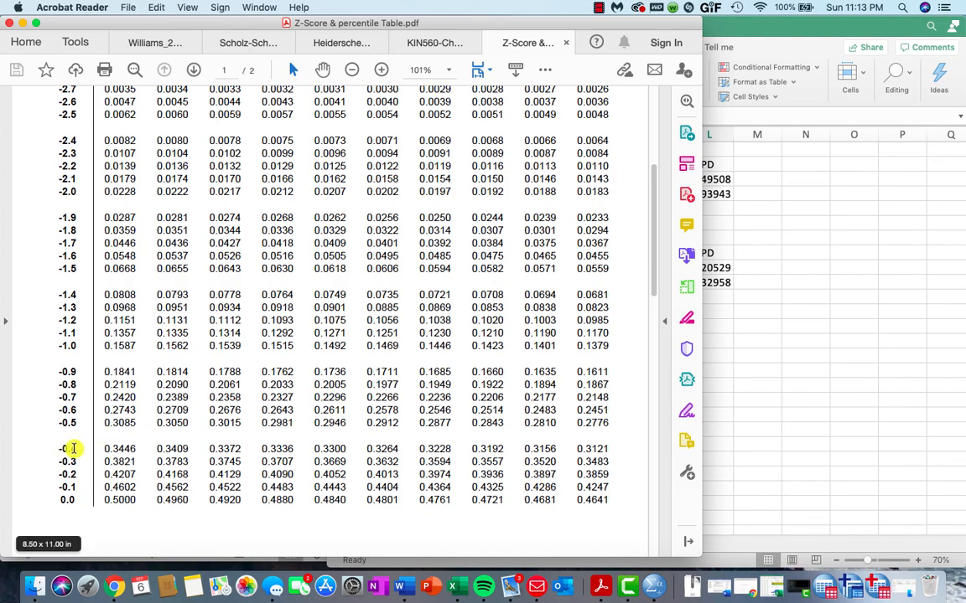
scroll(71, 449, up, 4)
scroll(73, 448, up, 1)
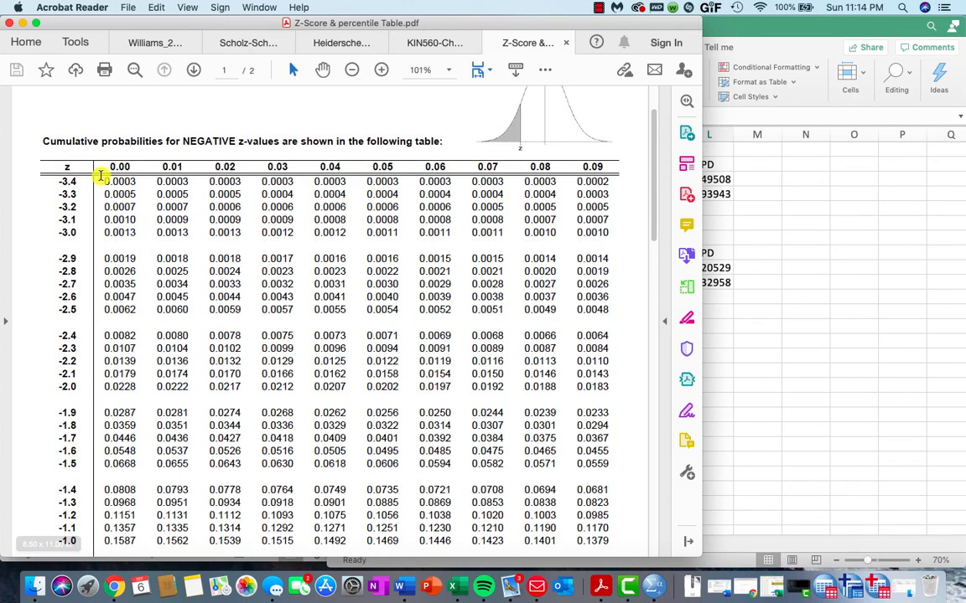
scroll(435, 198, down, 8)
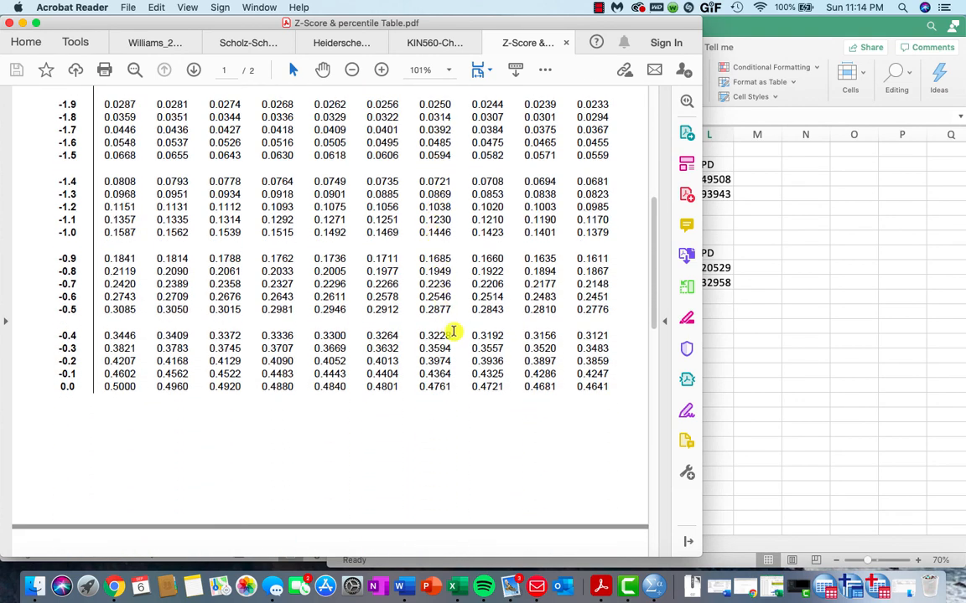
drag(451, 334, 416, 335)
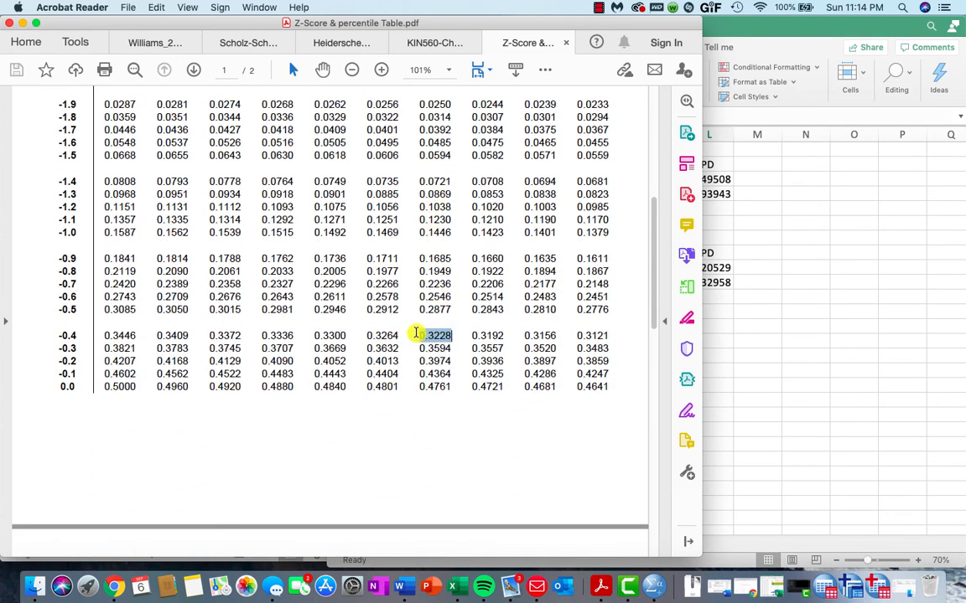
- Return to Excel and enter 32.28% in L13 as the first individual's percentile
click(797, 317)
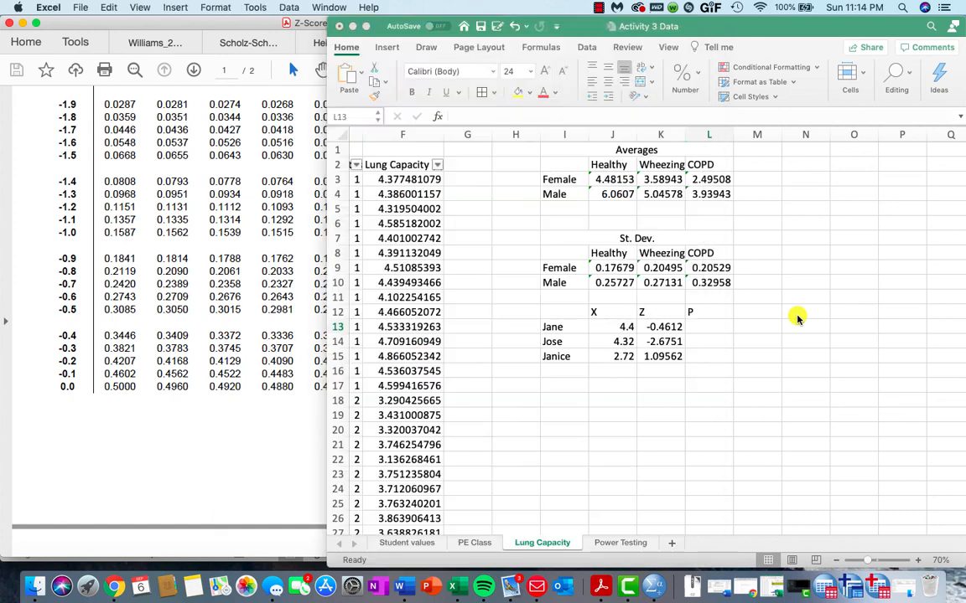
text(32.38)
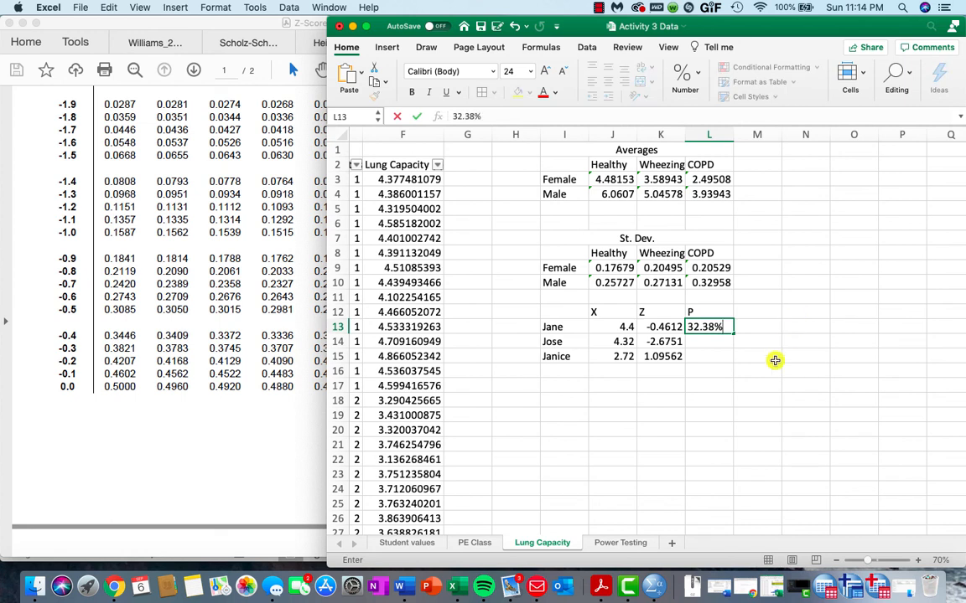
key(BackSpace)
key(BackSpace)
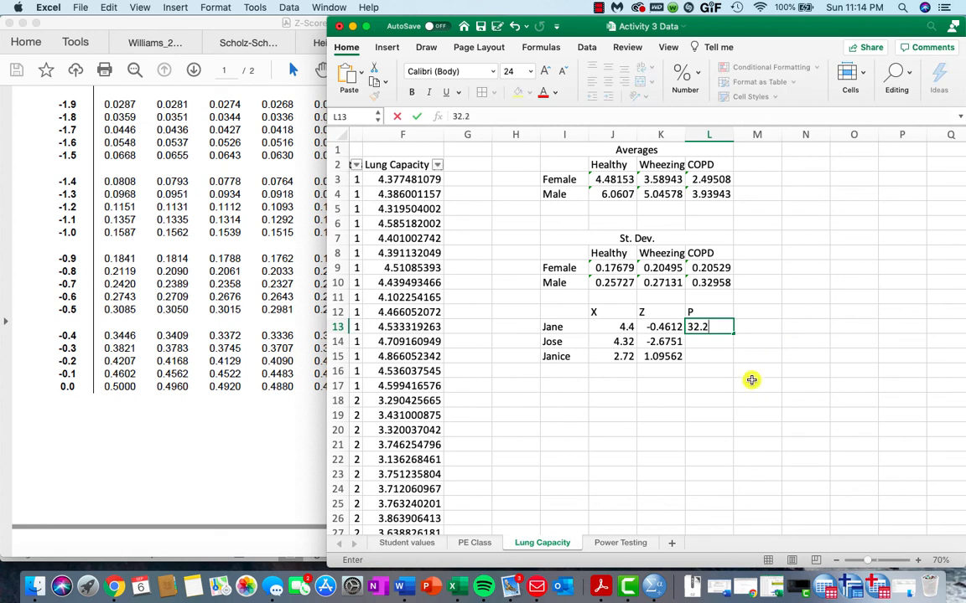
text(28%)
key(Return)
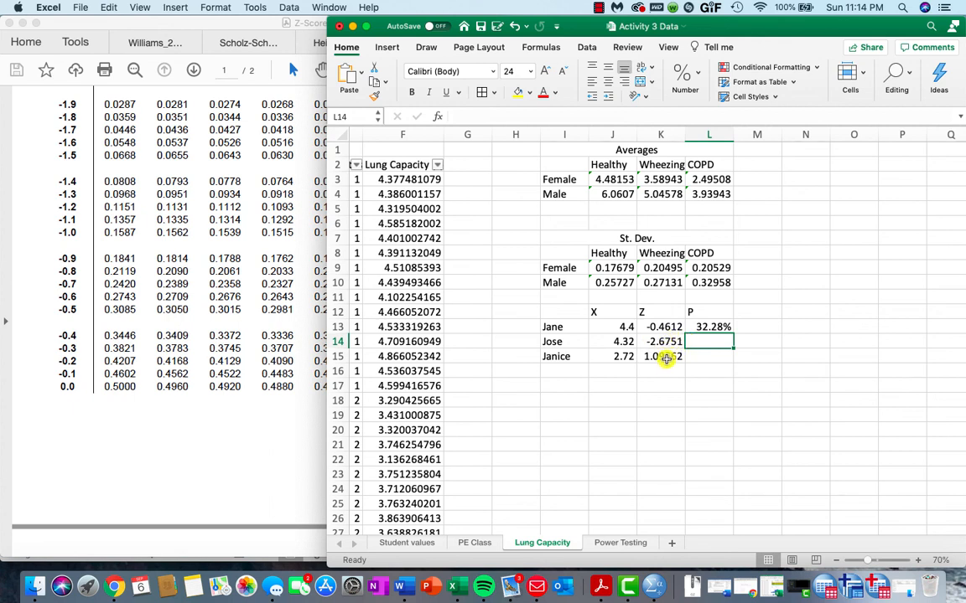
- Look up z = -2.68 in the PDF's negative z-values table and enter 0.37% in Excel cell L14 as the second individual's percentile
click(147, 359)
scroll(147, 359, up, 6)
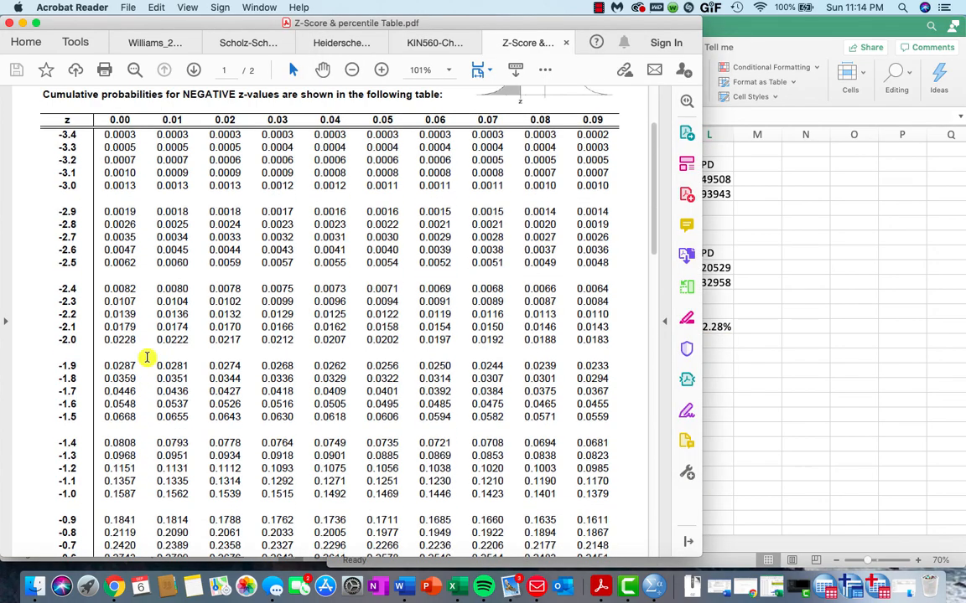
scroll(147, 359, up, 3)
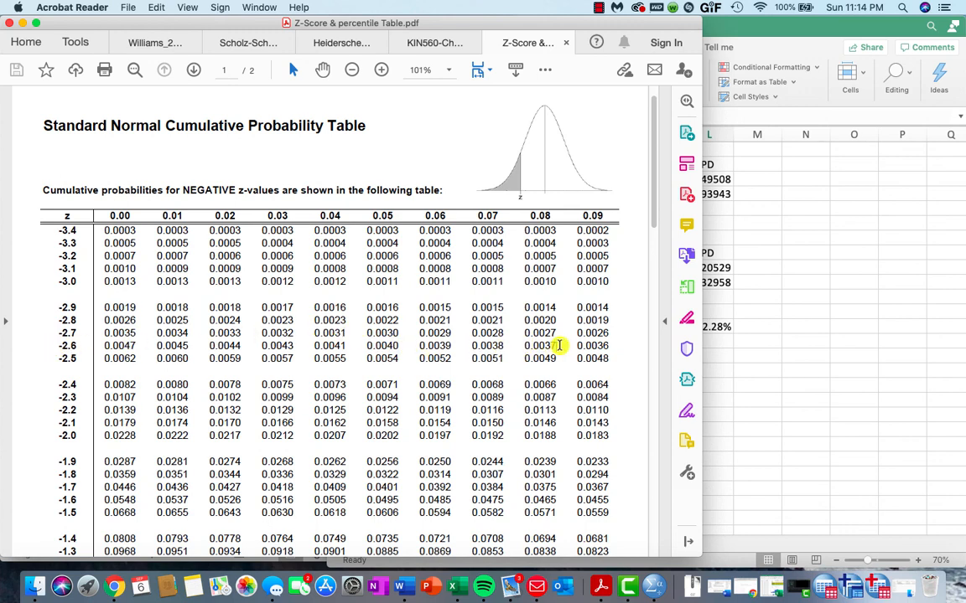
double_click(545, 345)
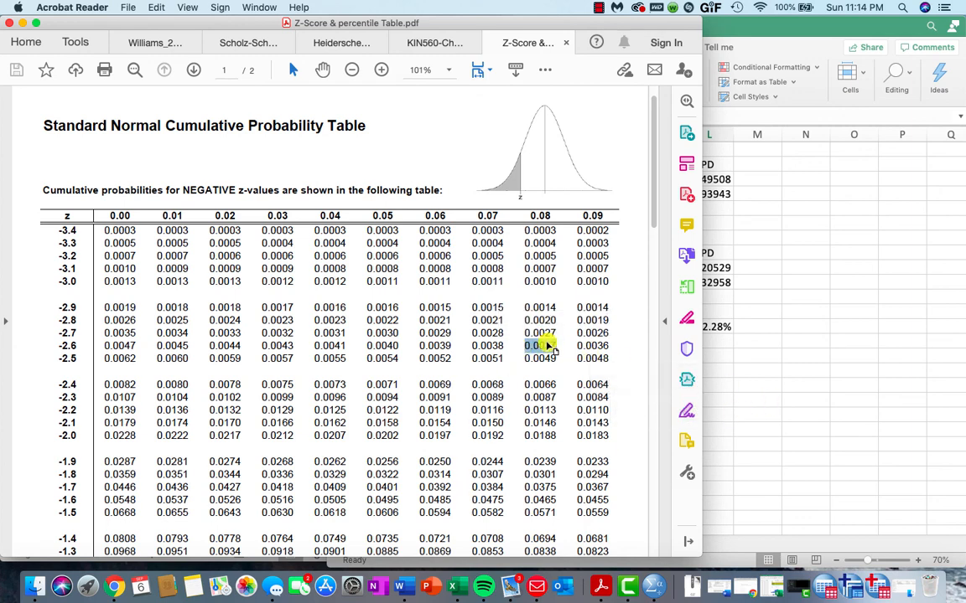
click(742, 367)
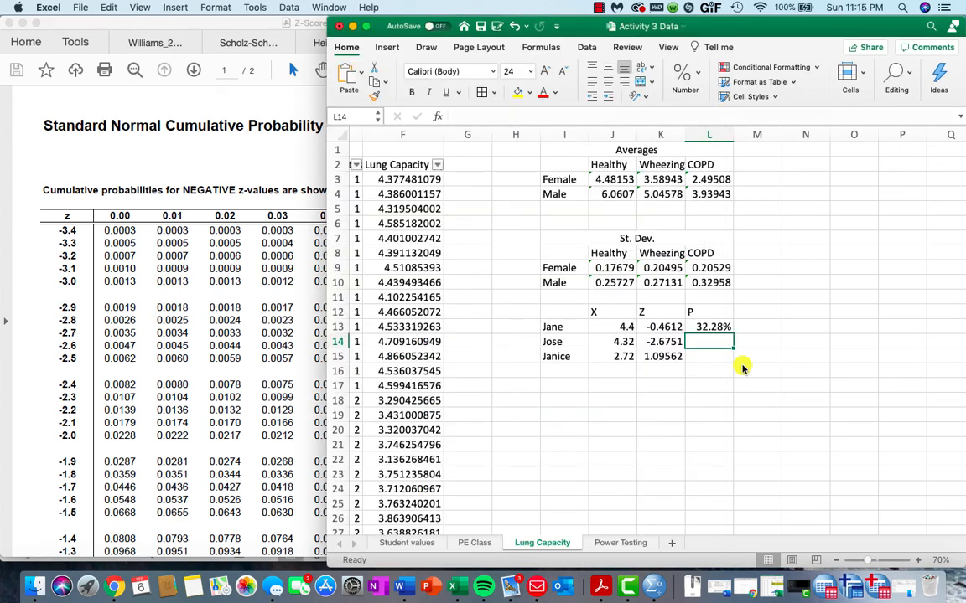
text(0.37)
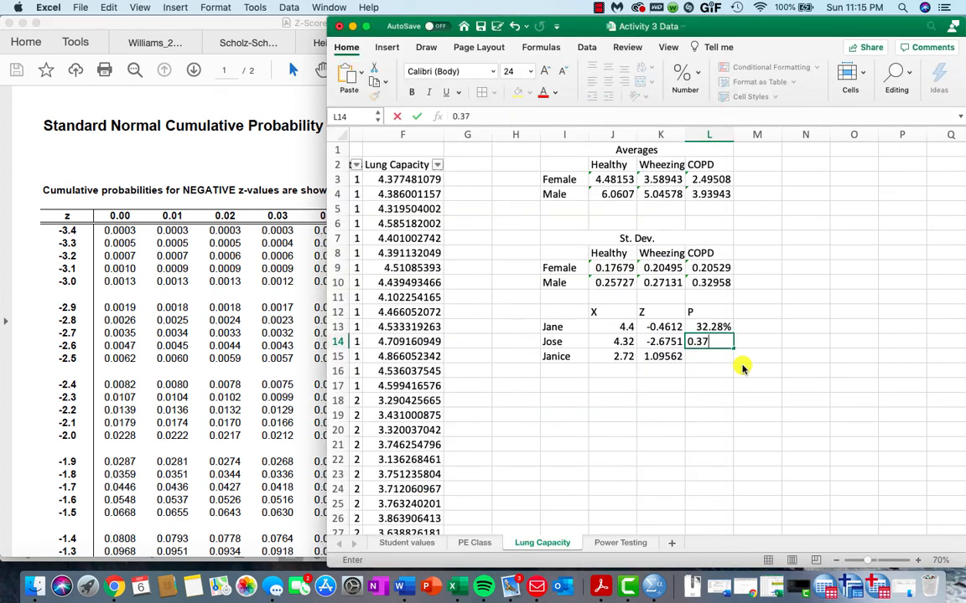
text(%)
key(Return)
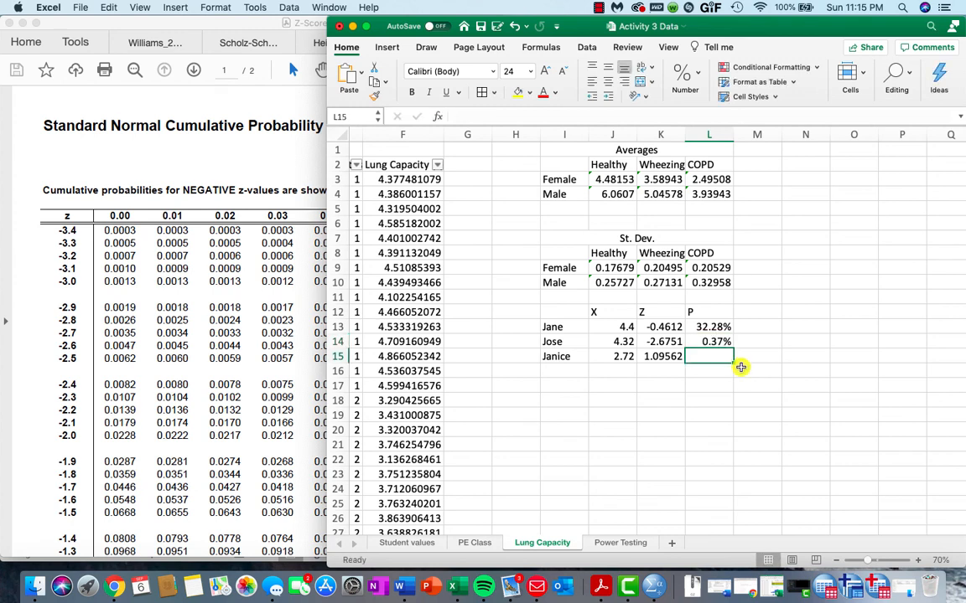
- Check the third individual's Z-score against the PDF's positive z-values table and highlight the probability for z = 1.10
click(311, 401)
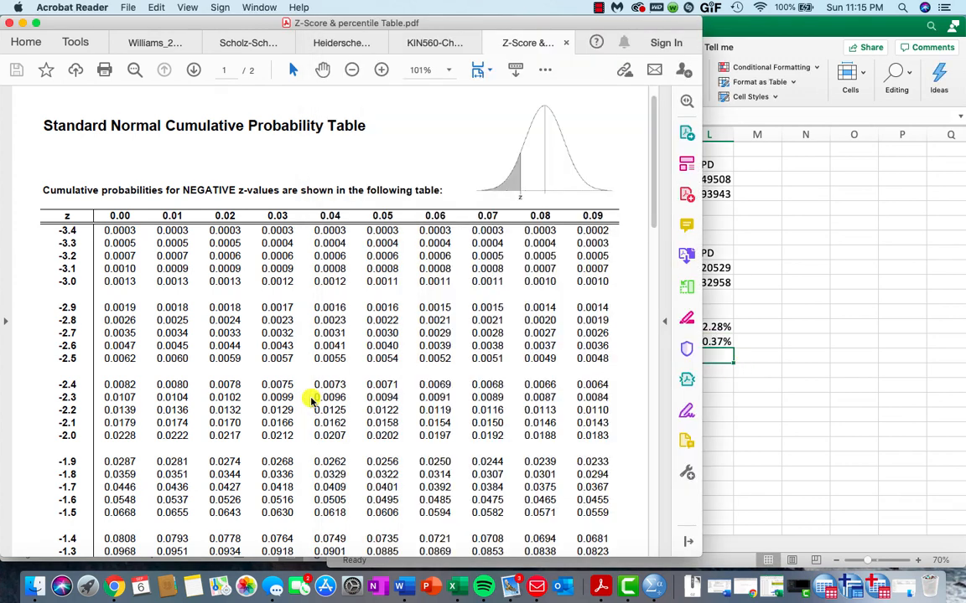
scroll(389, 413, down, 2)
scroll(389, 413, down, 10)
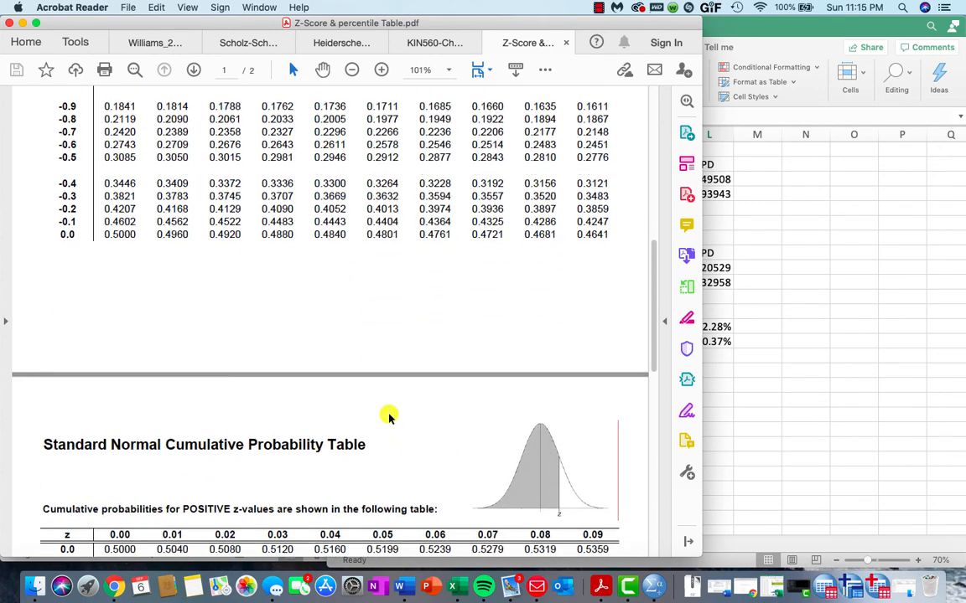
click(870, 425)
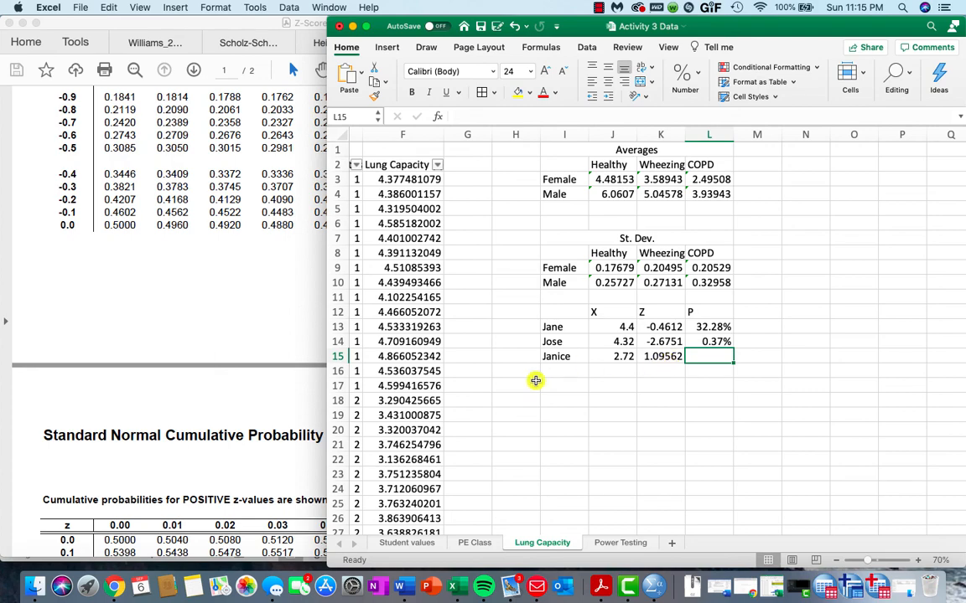
click(220, 388)
scroll(221, 389, down, 10)
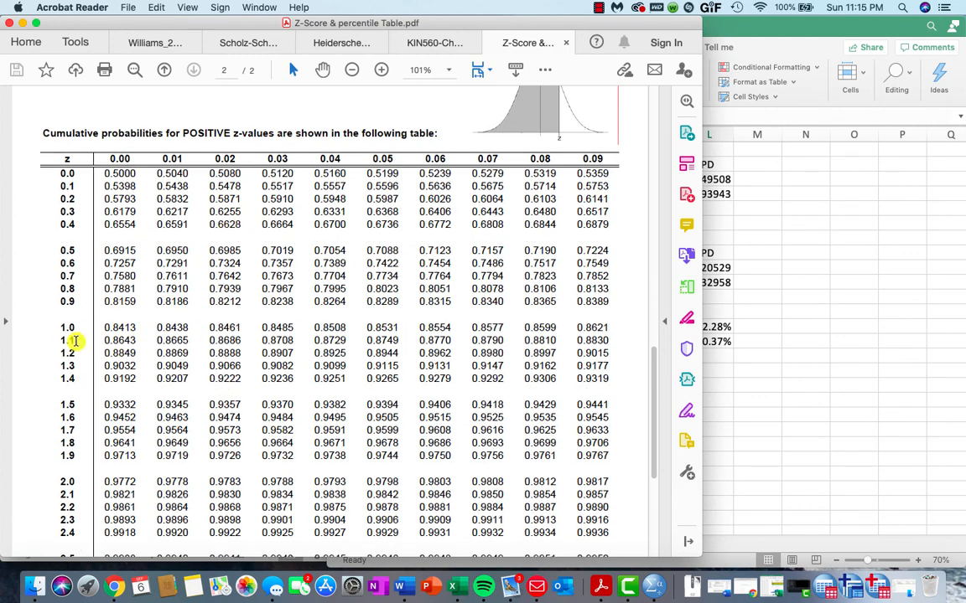
drag(137, 337, 104, 341)
click(144, 339)
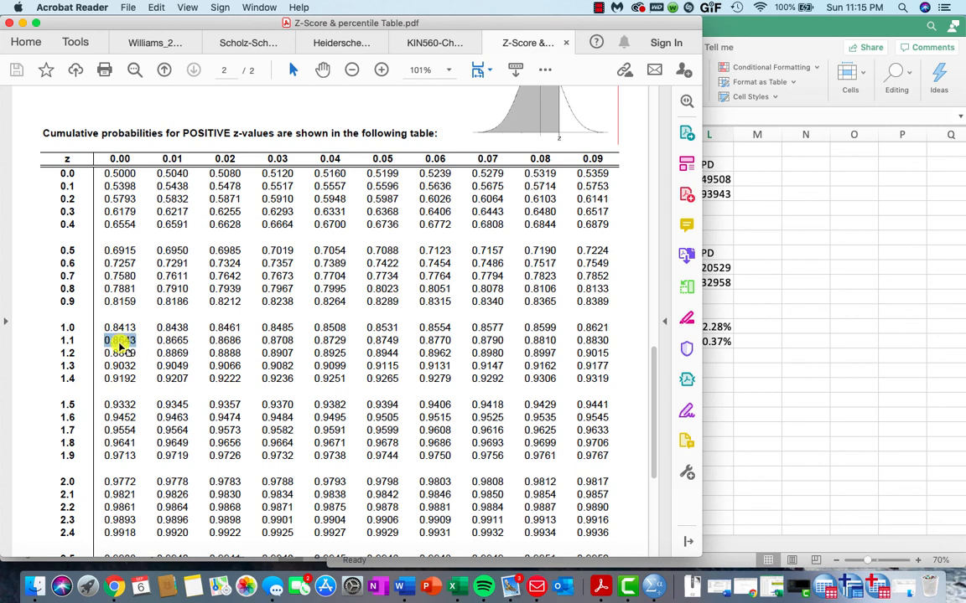
- Return to Excel and enter 86.43% in L15 as the third individual's percentile
click(769, 401)
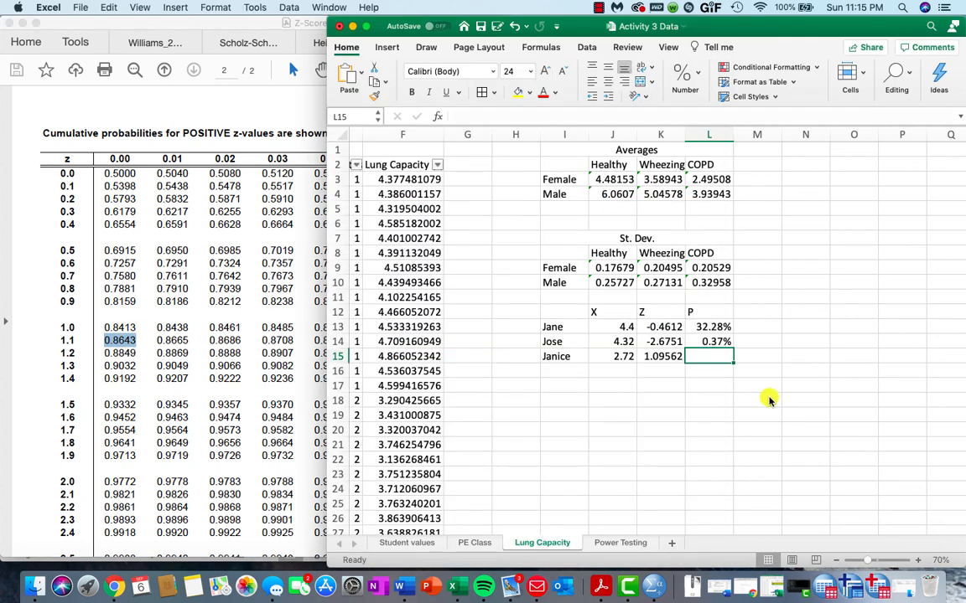
text(86.43)
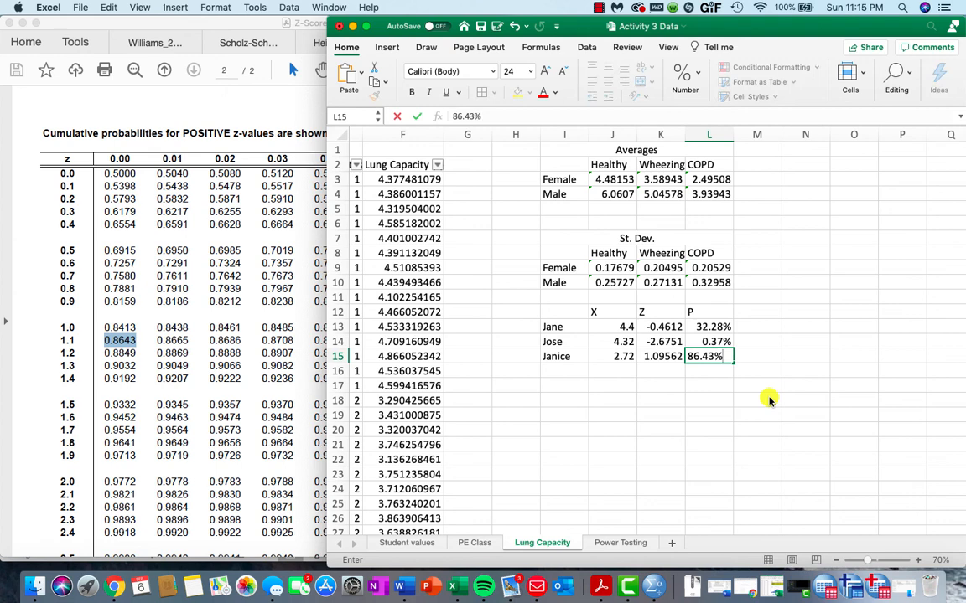
click(768, 399)
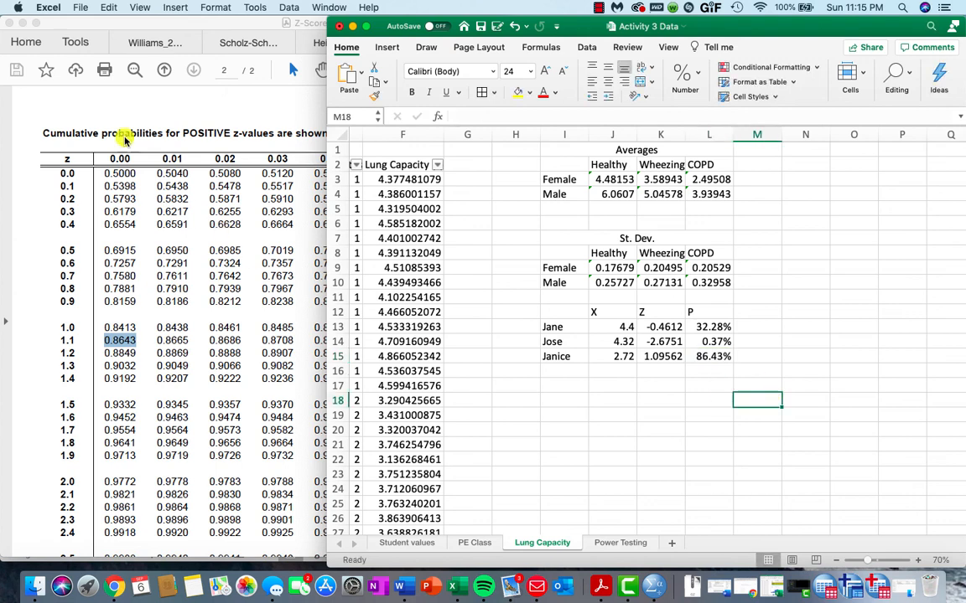
- Minimize the Z-table PDF and open Activity 3 - Answer Sheet in Word to review the Lung Capacity and Power Testing questions
click(25, 24)
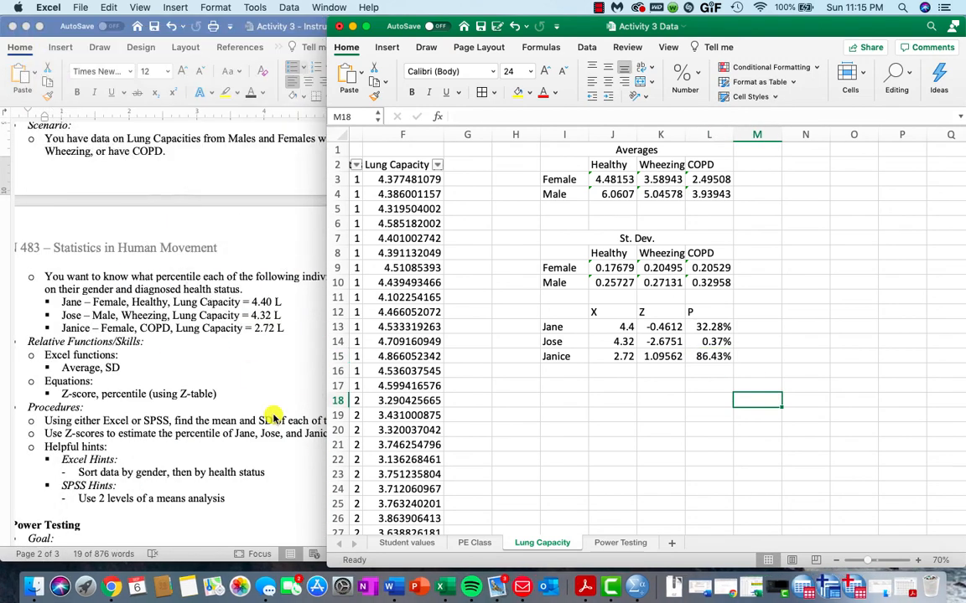
right_click(389, 587)
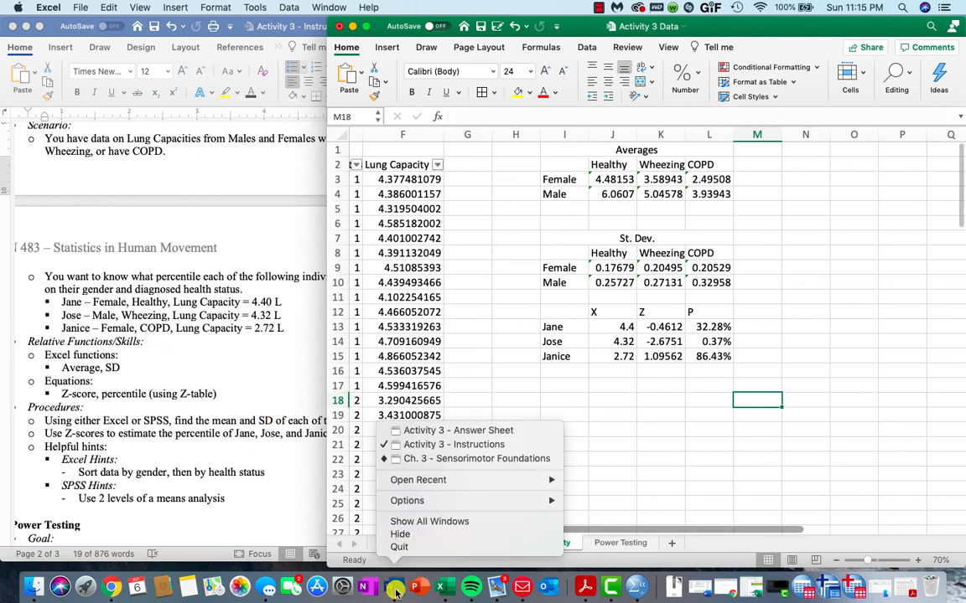
click(450, 431)
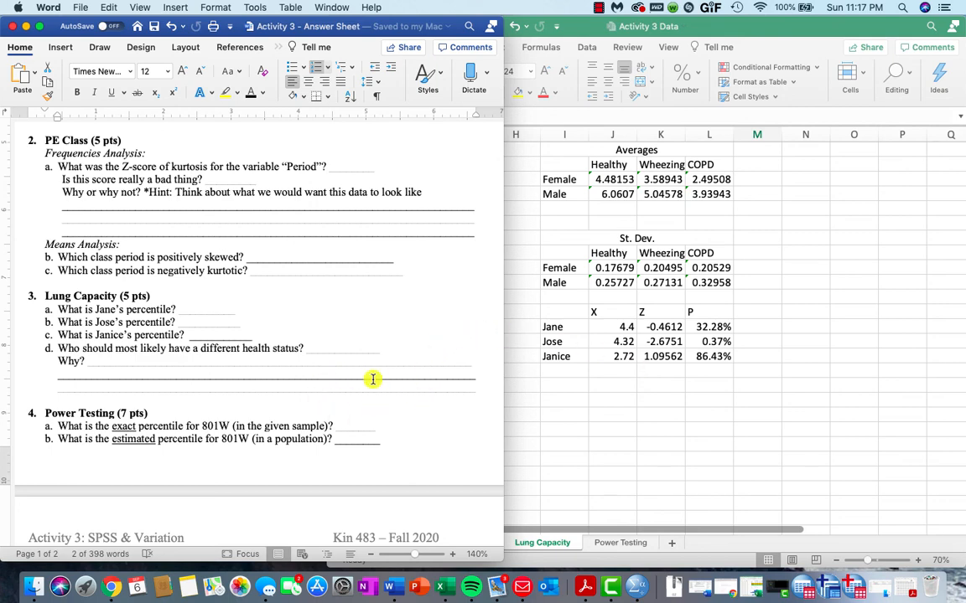
scroll(403, 406, down, 3)
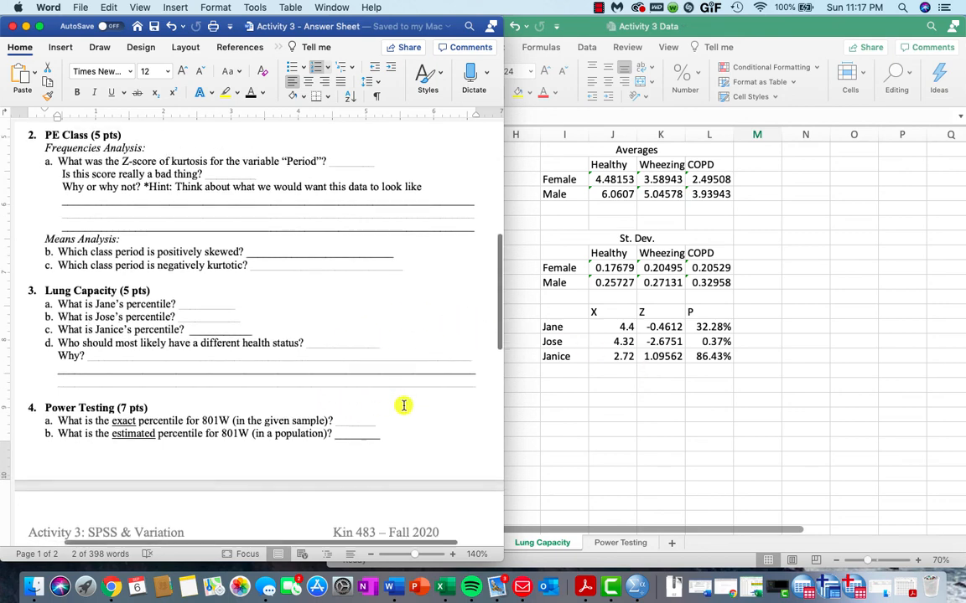
scroll(403, 406, down, 6)
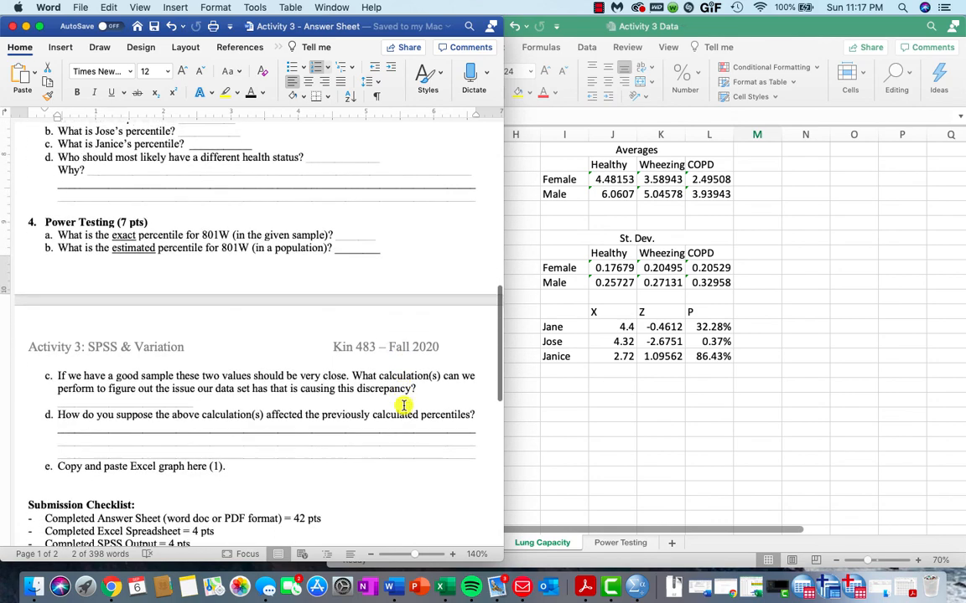
scroll(404, 406, down, 2)
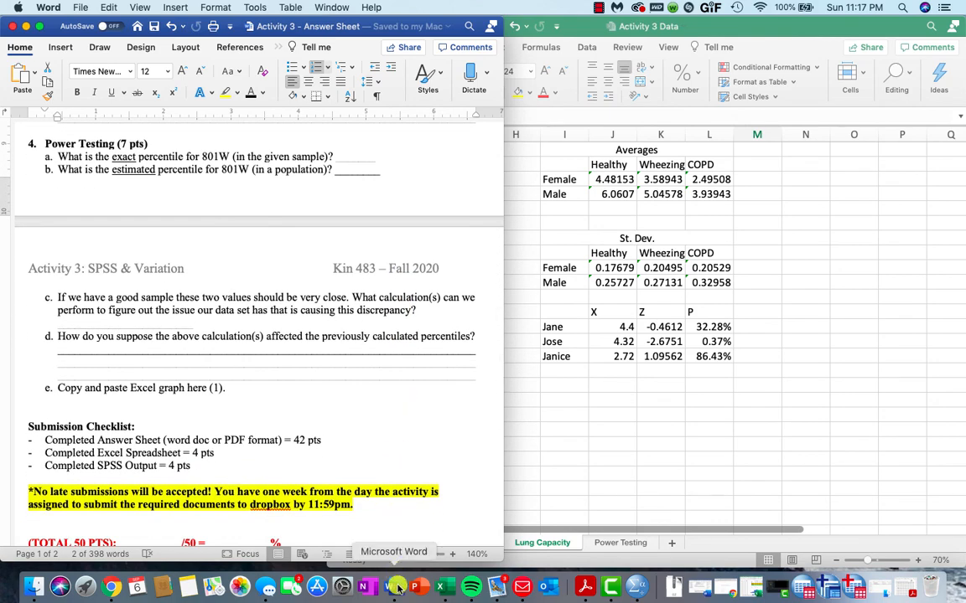
- Switch Excel to the Power Testing sheet, and bring up the Power Testing section of Activity 3 - Instructions in Word
click(443, 586)
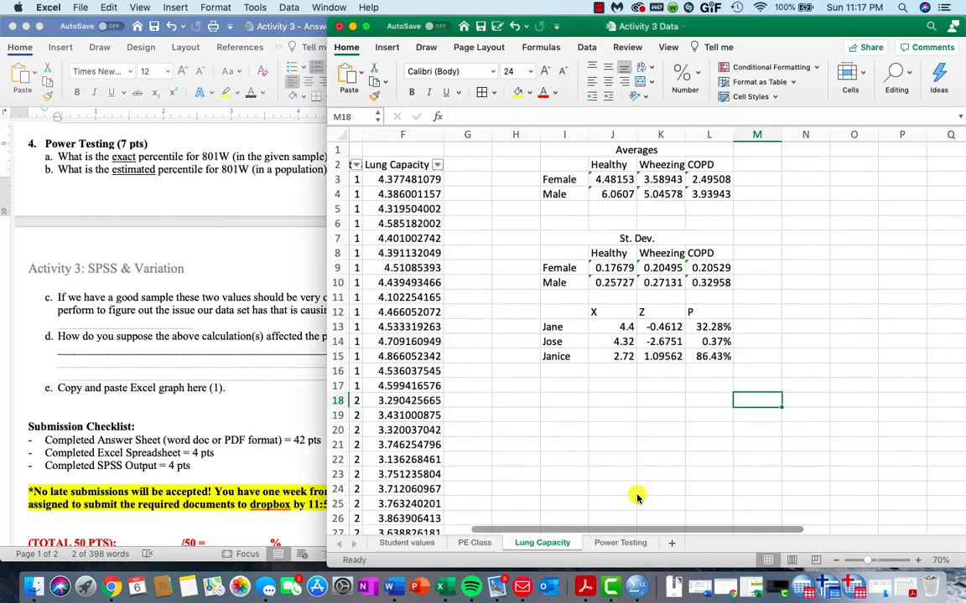
click(627, 543)
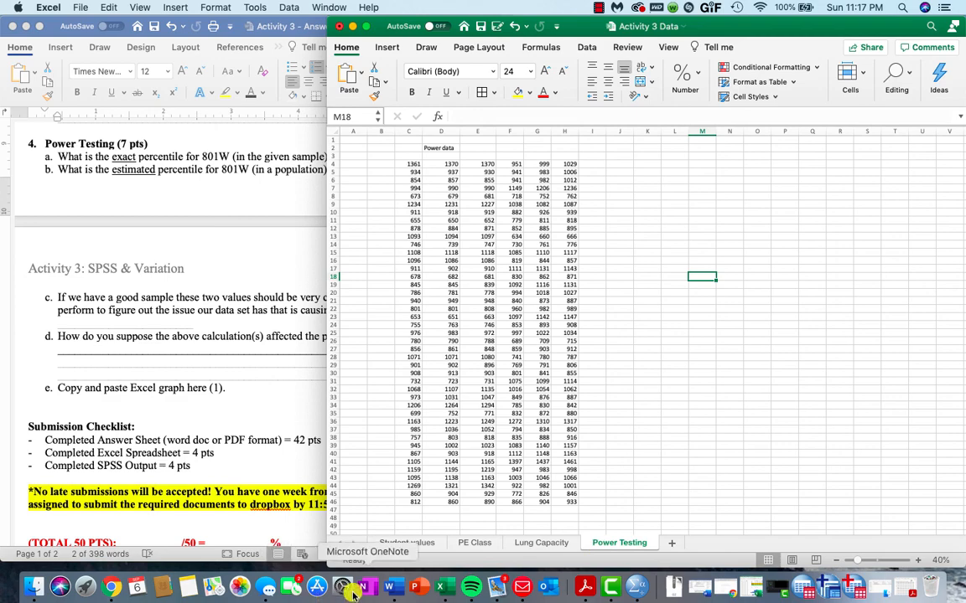
right_click(397, 592)
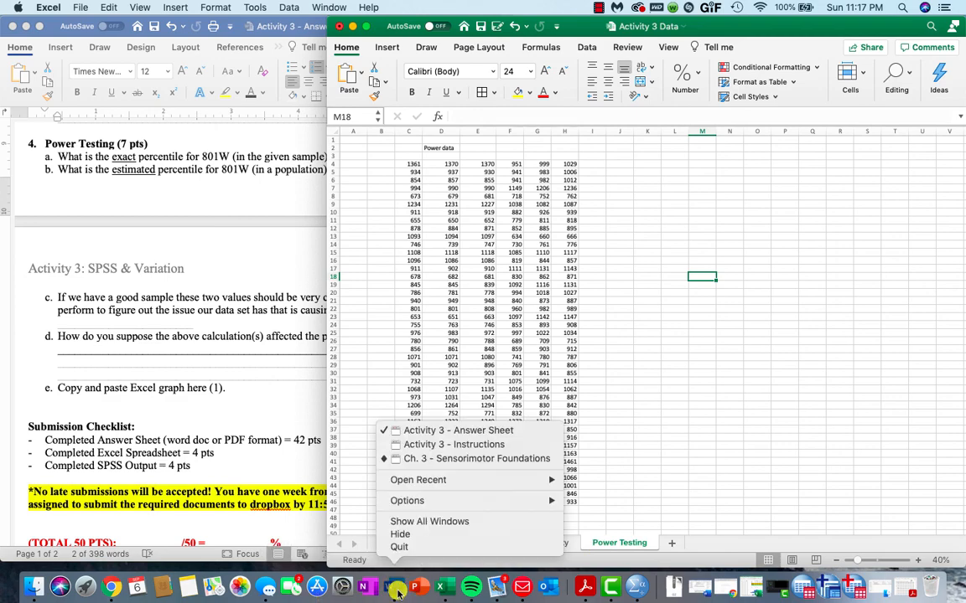
click(408, 444)
scroll(213, 420, down, 10)
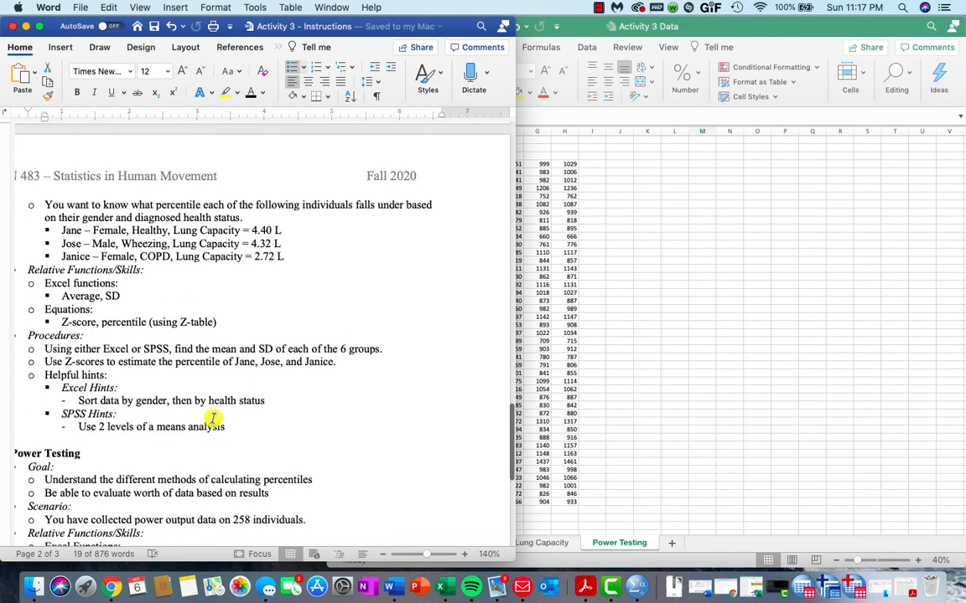
- Review the Power Testing procedures for the 801W exact and estimated percentiles, and the percentile equations at the start of the instructions
scroll(213, 419, down, 5)
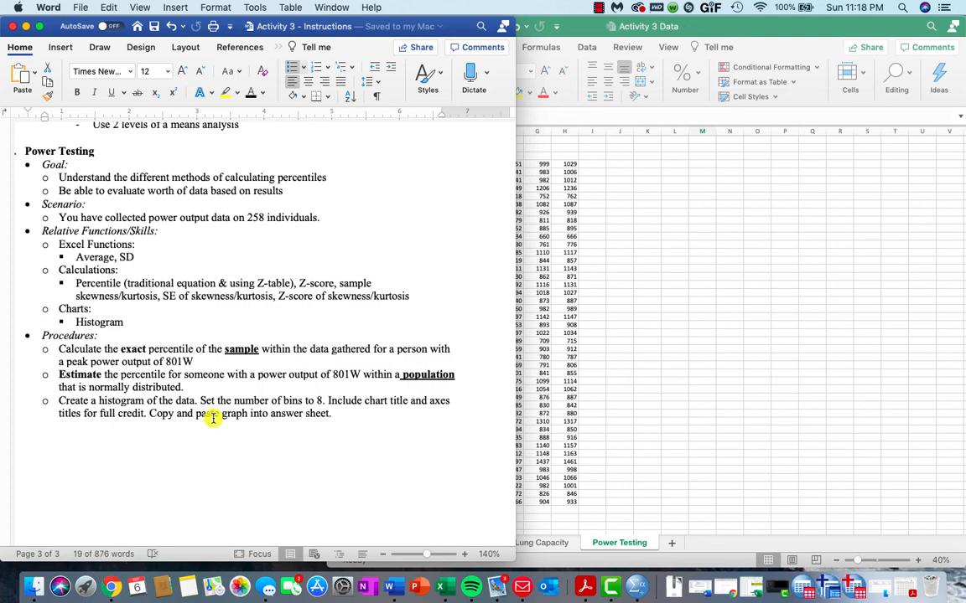
scroll(97, 228, up, 20)
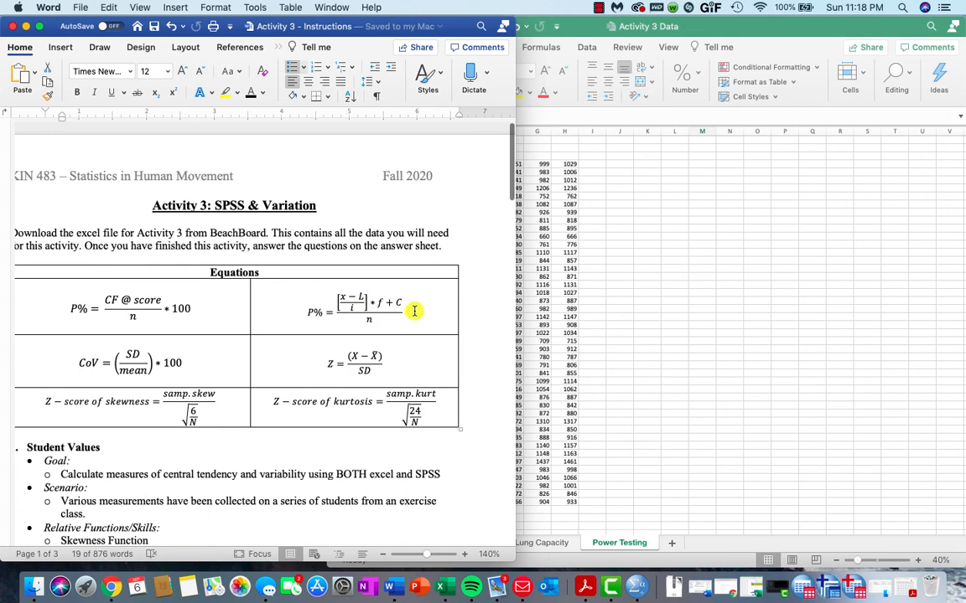
drag(414, 313, 178, 304)
click(134, 309)
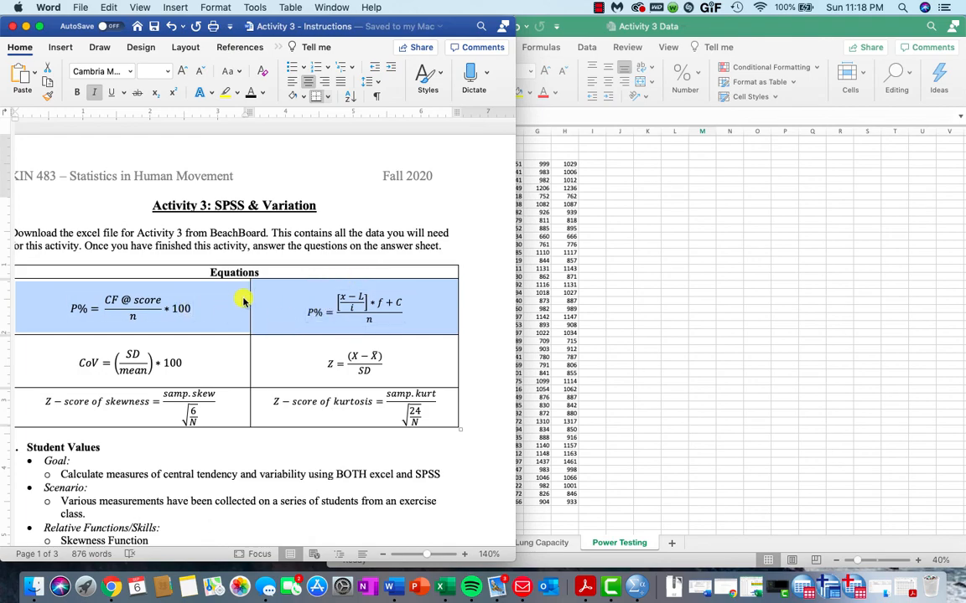
scroll(243, 302, down, 20)
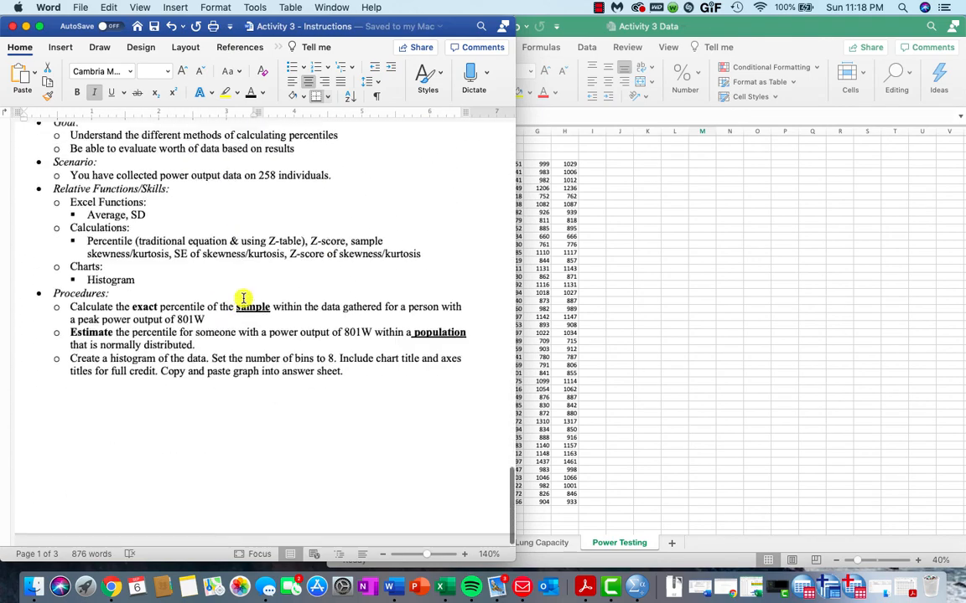
scroll(243, 298, up, 3)
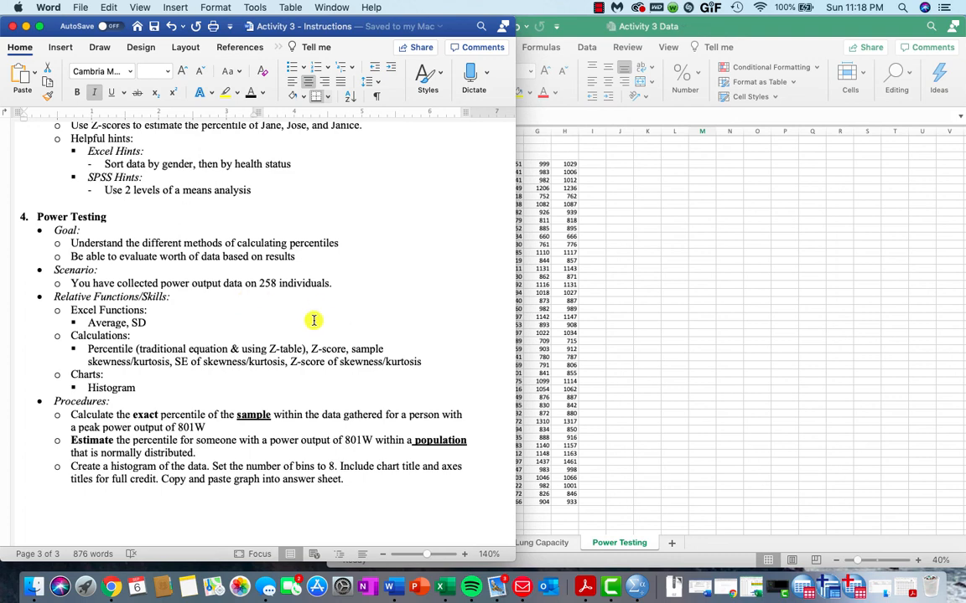
drag(117, 414, 274, 414)
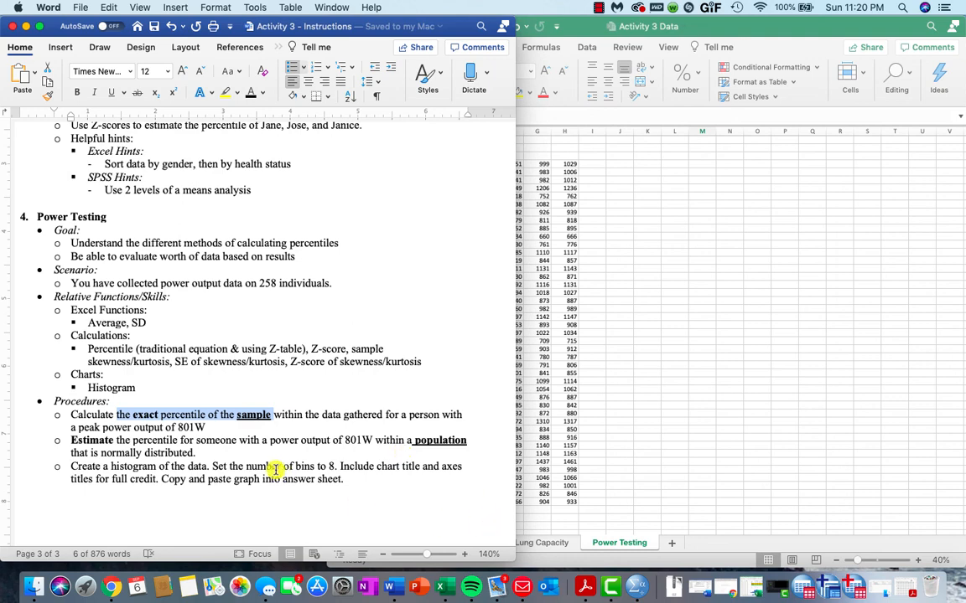
click(72, 414)
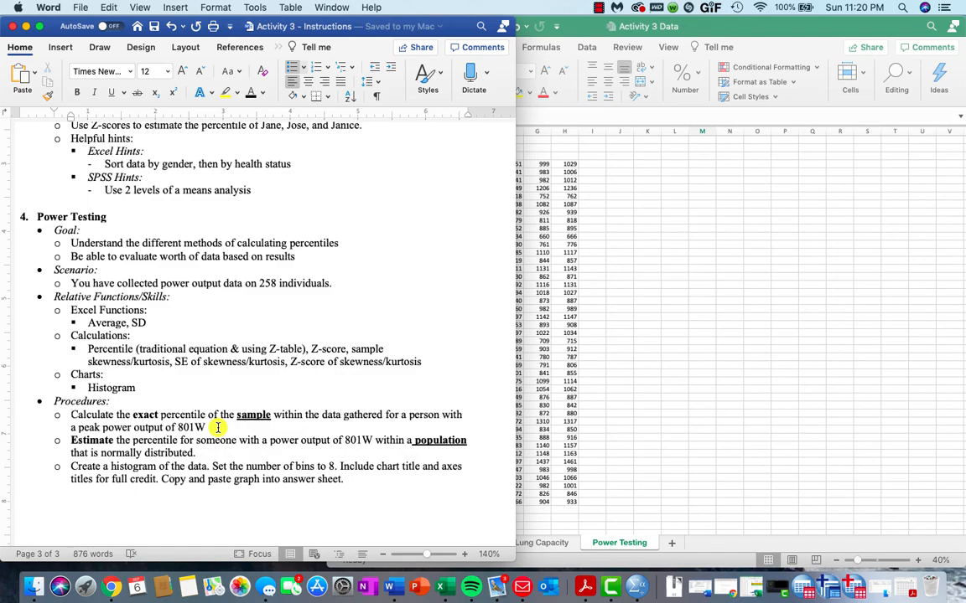
scroll(217, 428, up, 20)
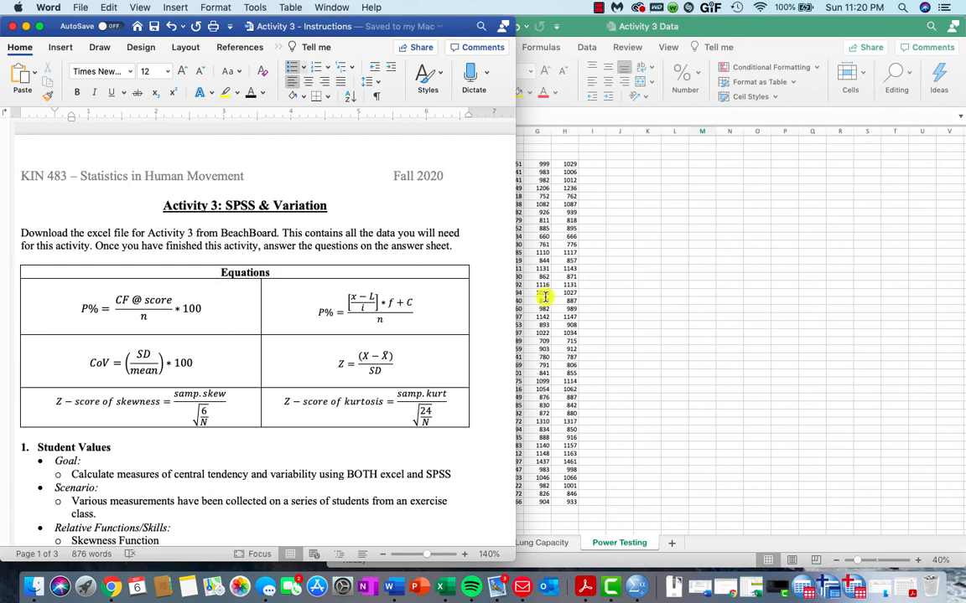
click(114, 306)
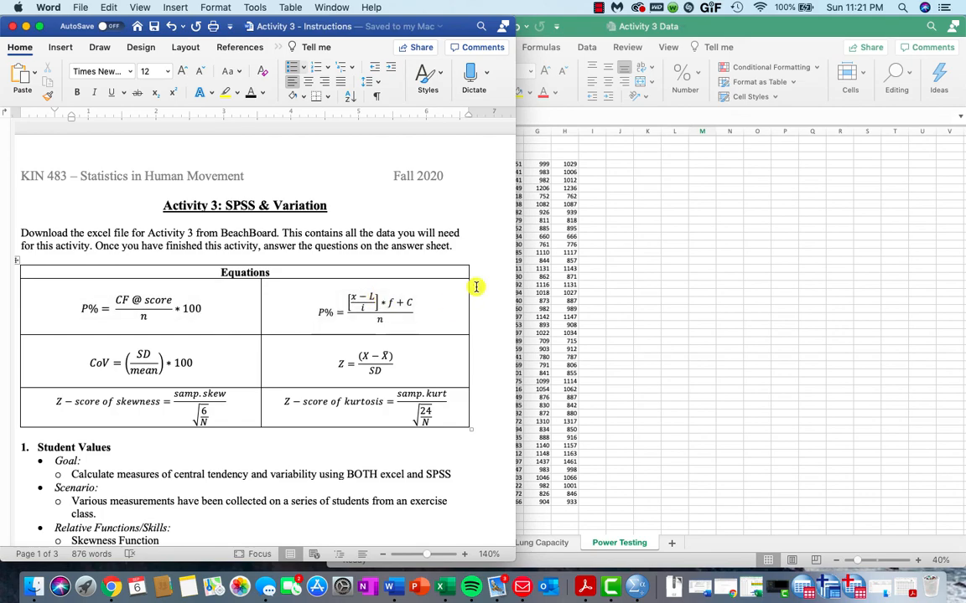
scroll(411, 331, down, 20)
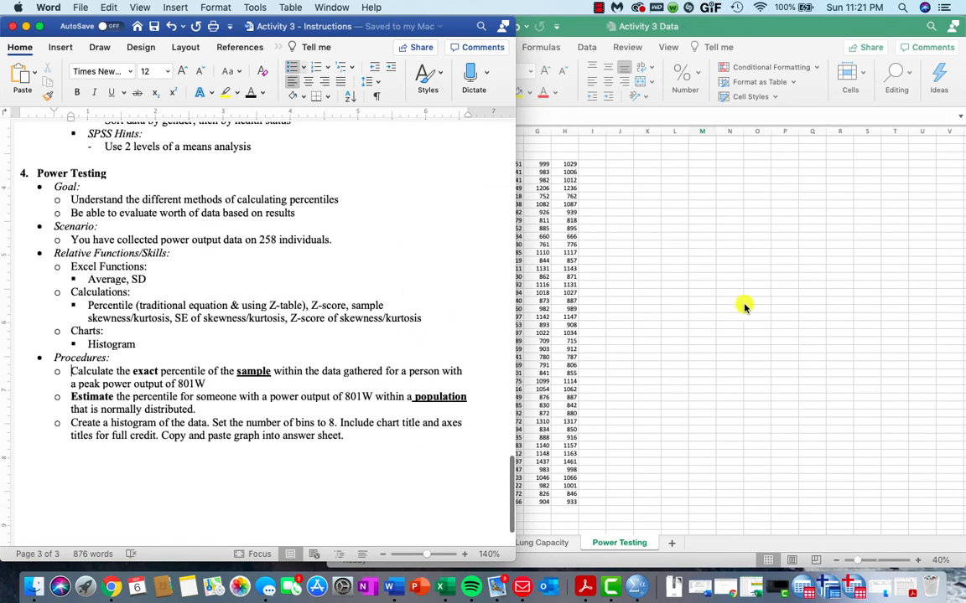
- Switch to Excel and enter the heading "EXACT % within a sample" in K4 of the Power Testing sheet
click(670, 278)
click(649, 163)
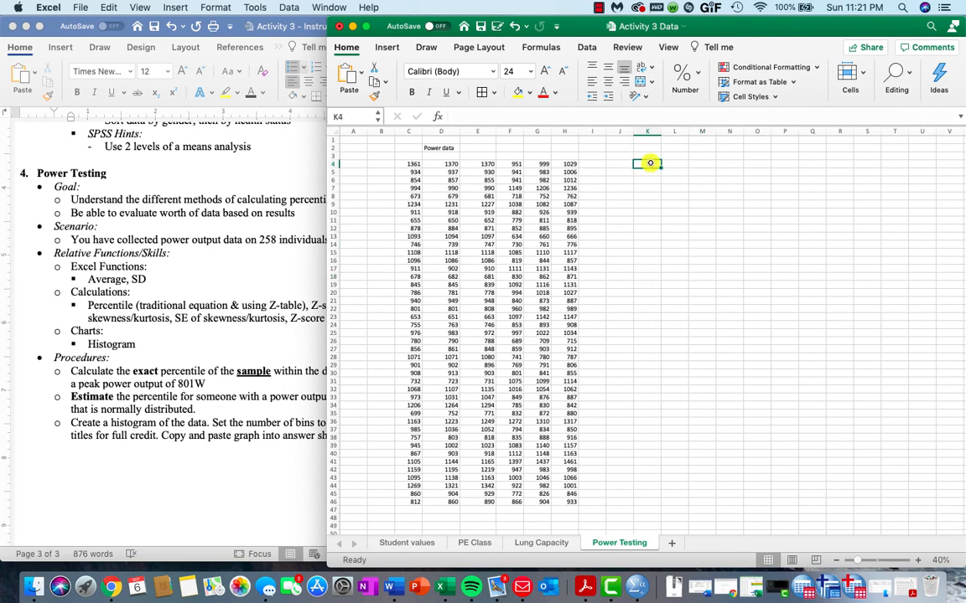
text(EXAC)
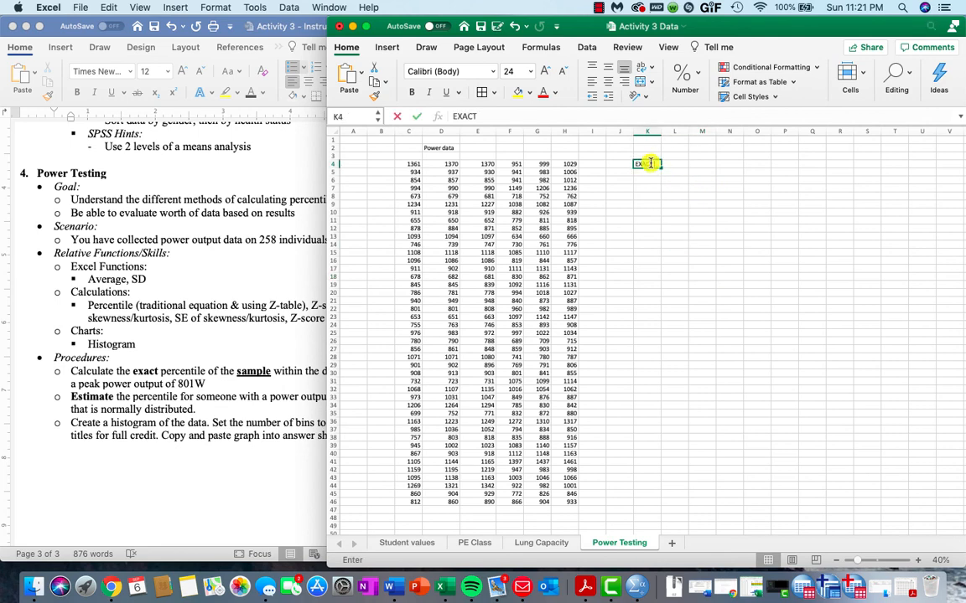
text(T)
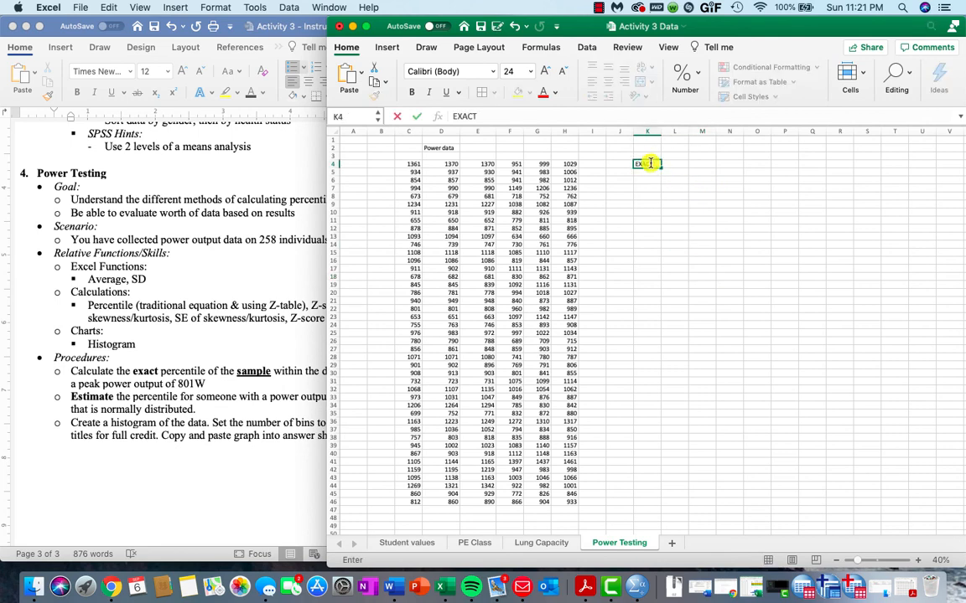
text( % within a sample)
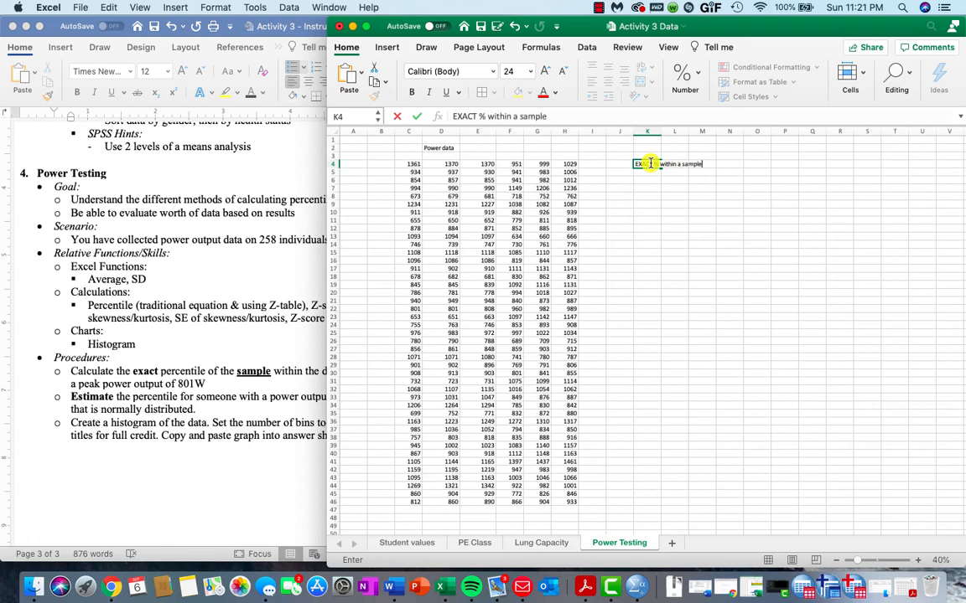
key(Return)
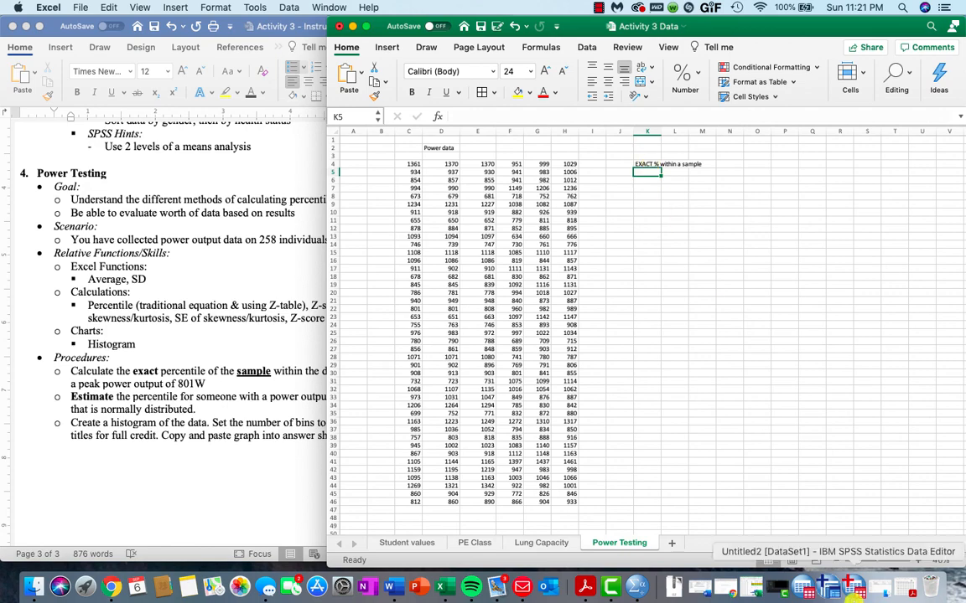
- Enter the row labels X, CF, n and P in cells K6 to K9 under the heading
click(918, 561)
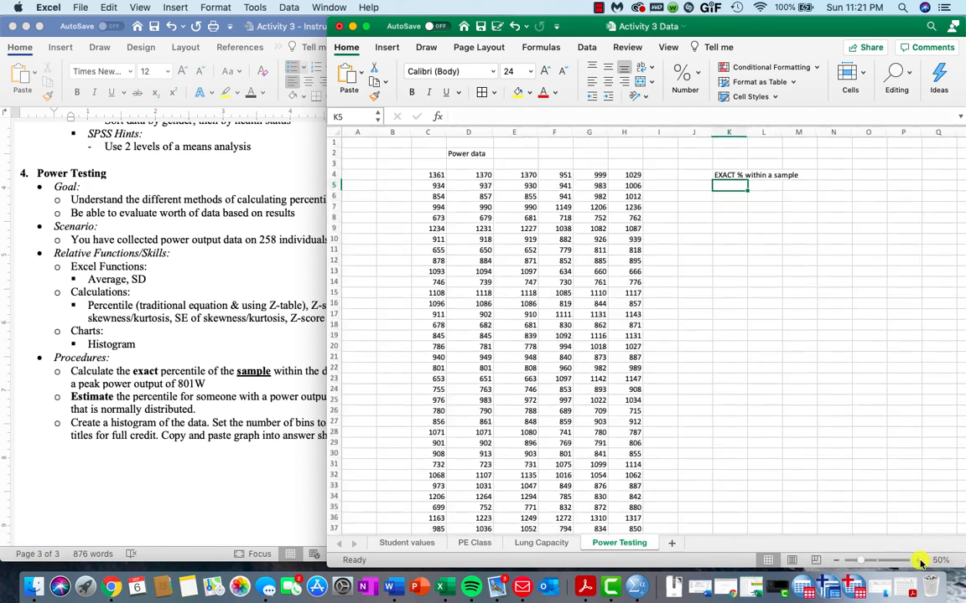
click(918, 561)
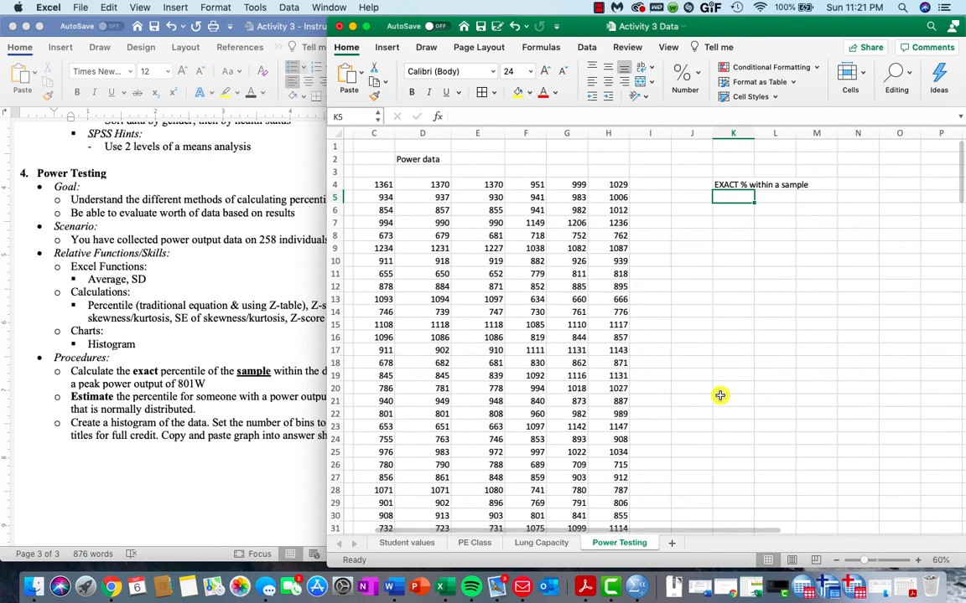
key(Down)
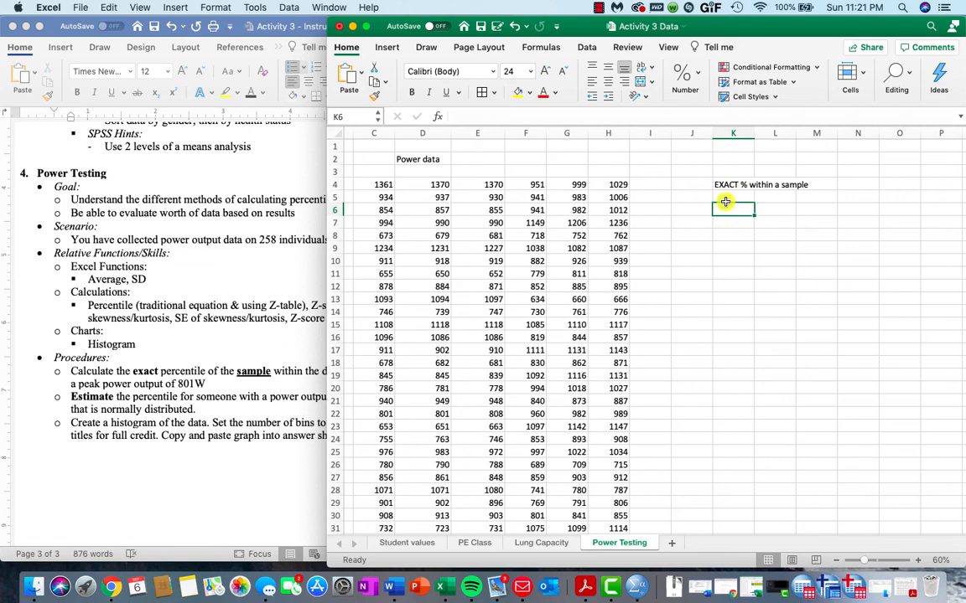
text(X)
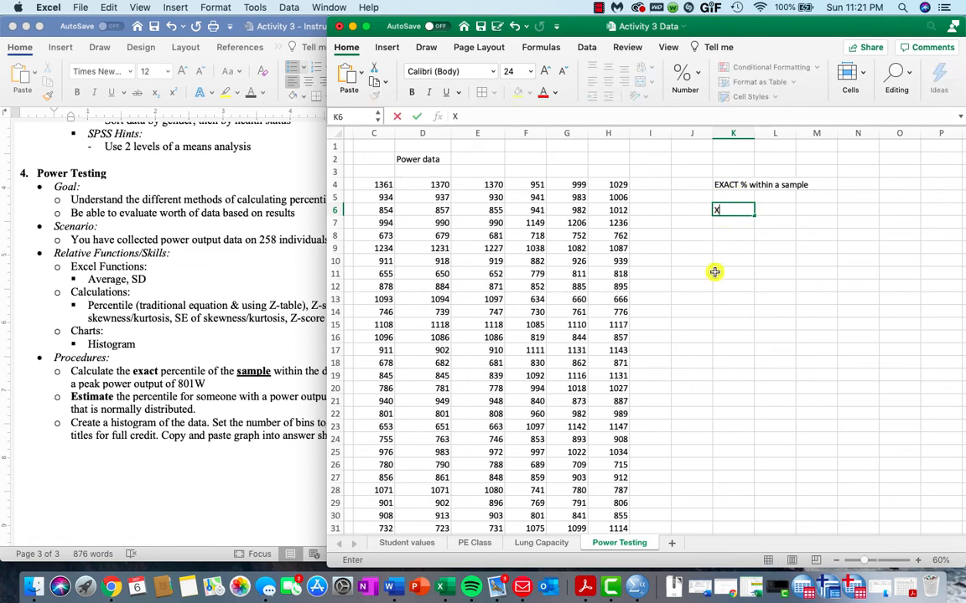
key(Return)
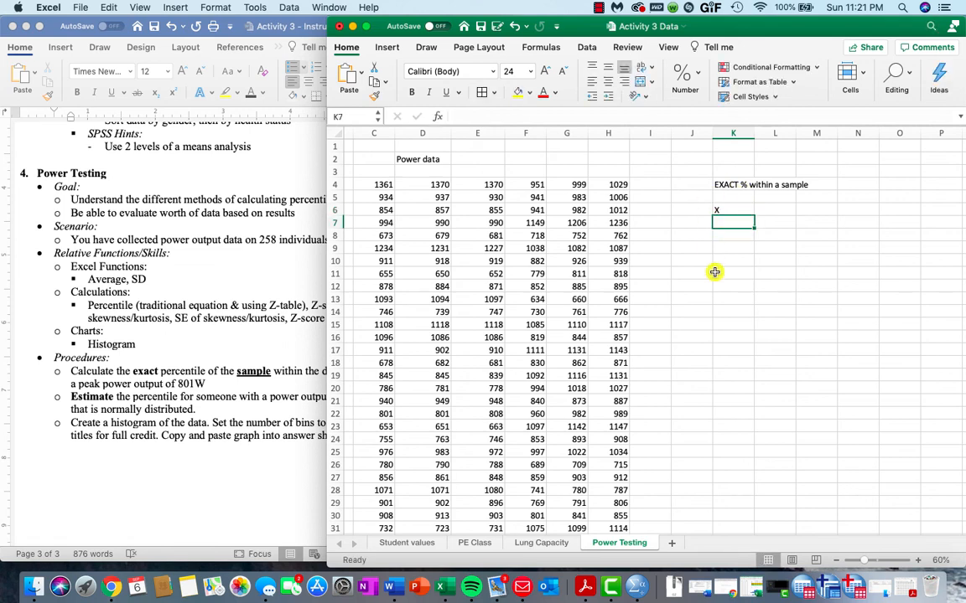
text(CF)
key(Return)
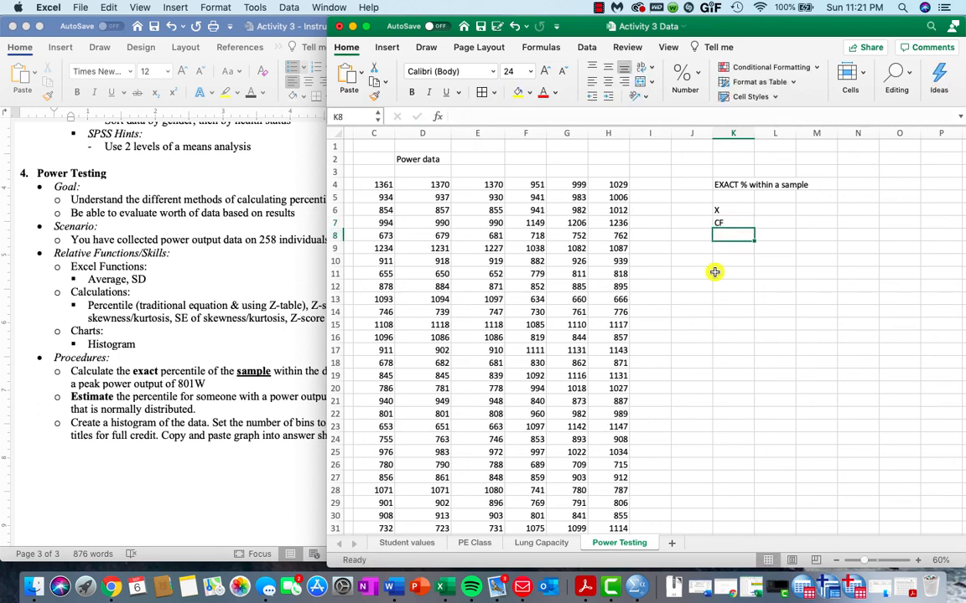
text(n)
key(Return)
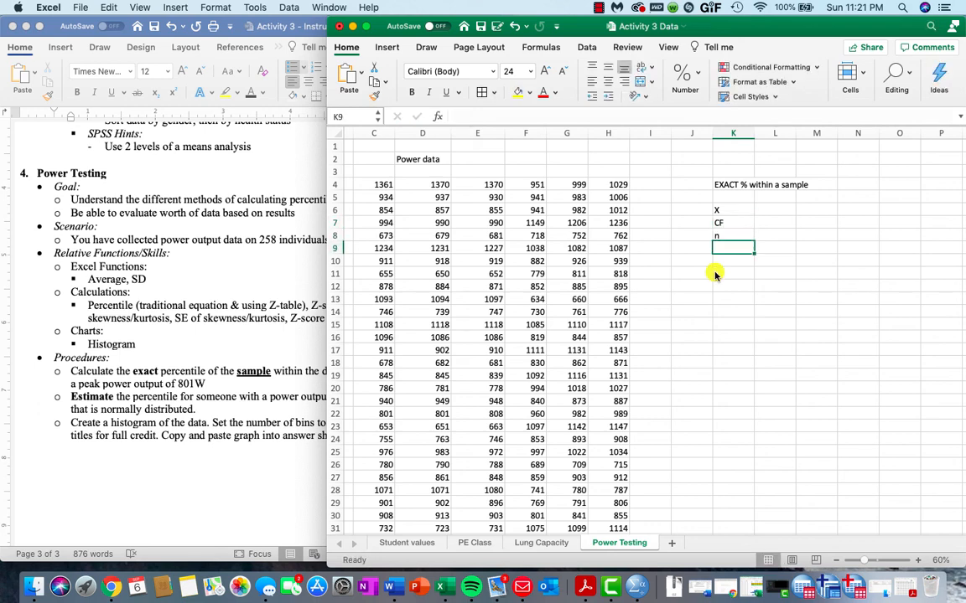
text(P)
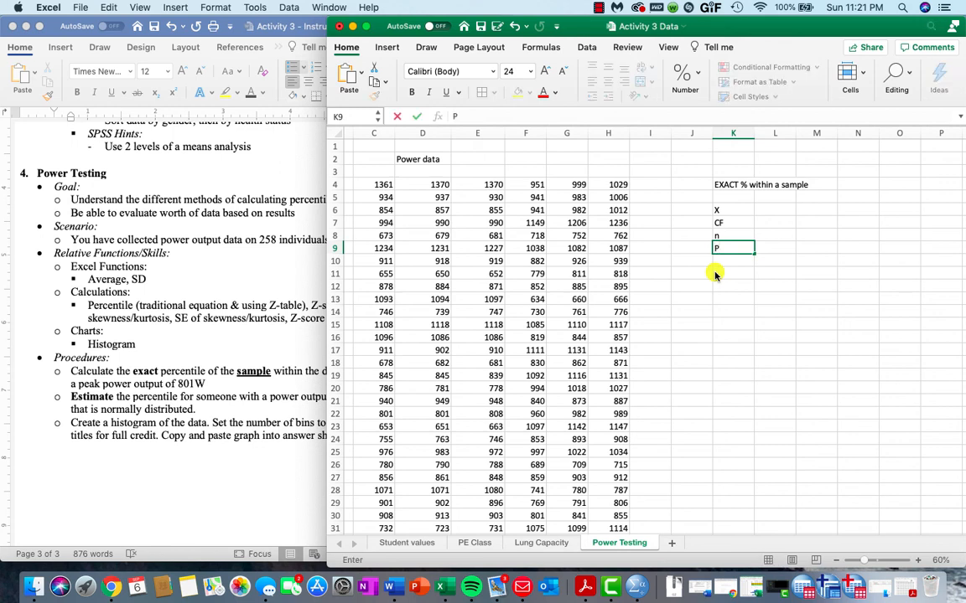
- Enter 801 in L6 as the X value
click(781, 209)
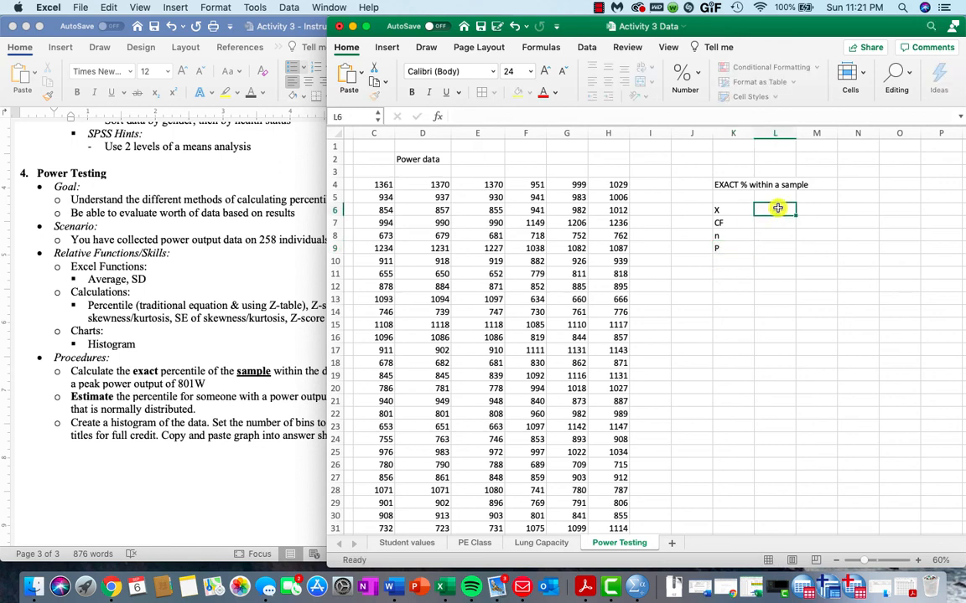
text(801)
key(Return)
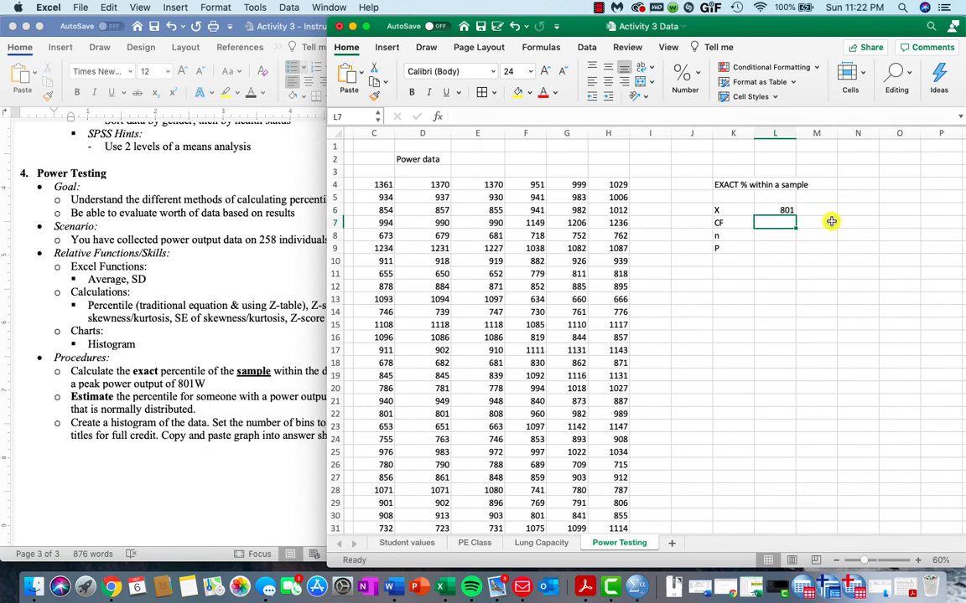
- Enter a COUNTIF formula for CF in L7 over C4:H46 with the criterion "=<"&L6
scroll(831, 221, down, 3)
scroll(830, 220, up, 3)
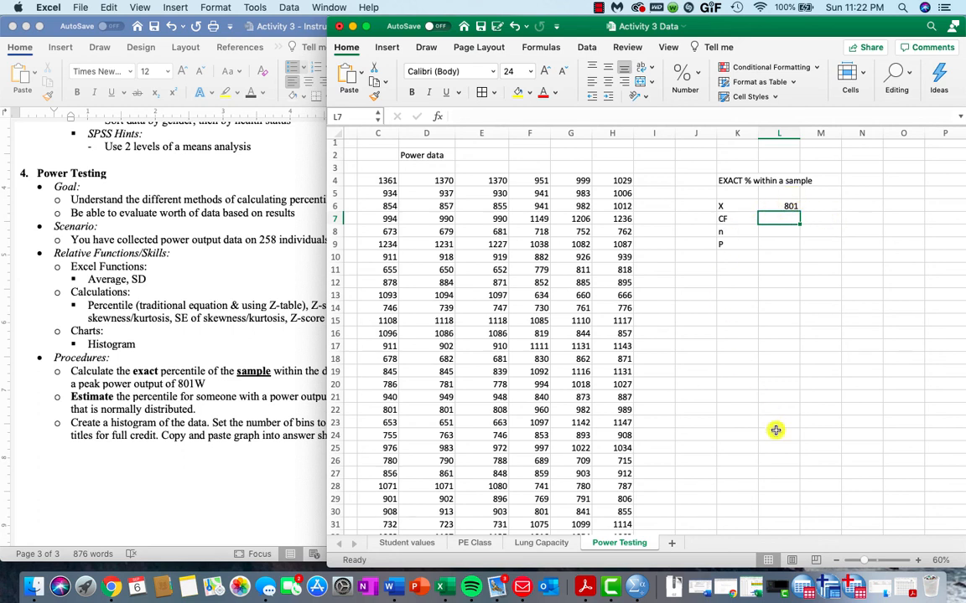
text(=)
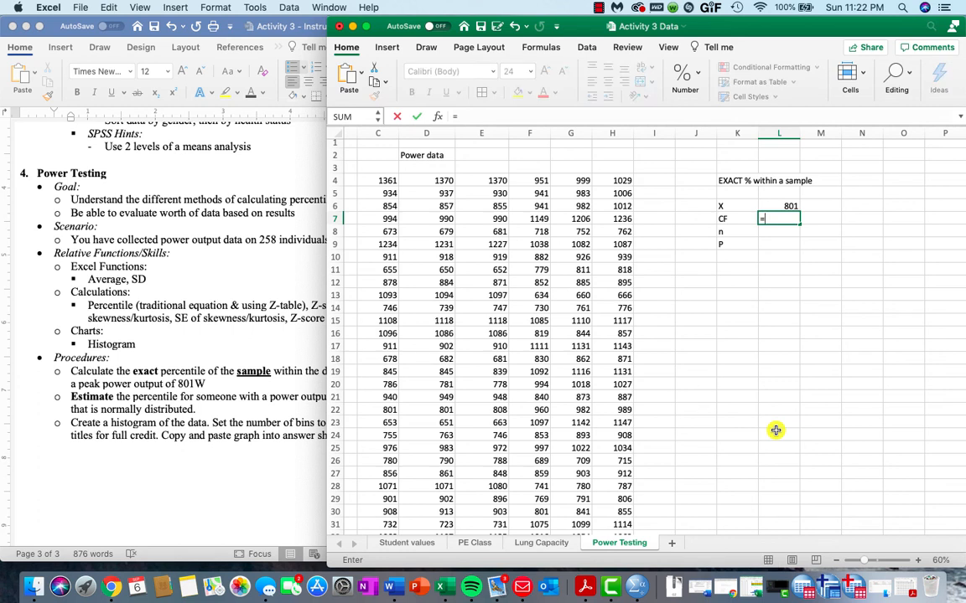
text(co)
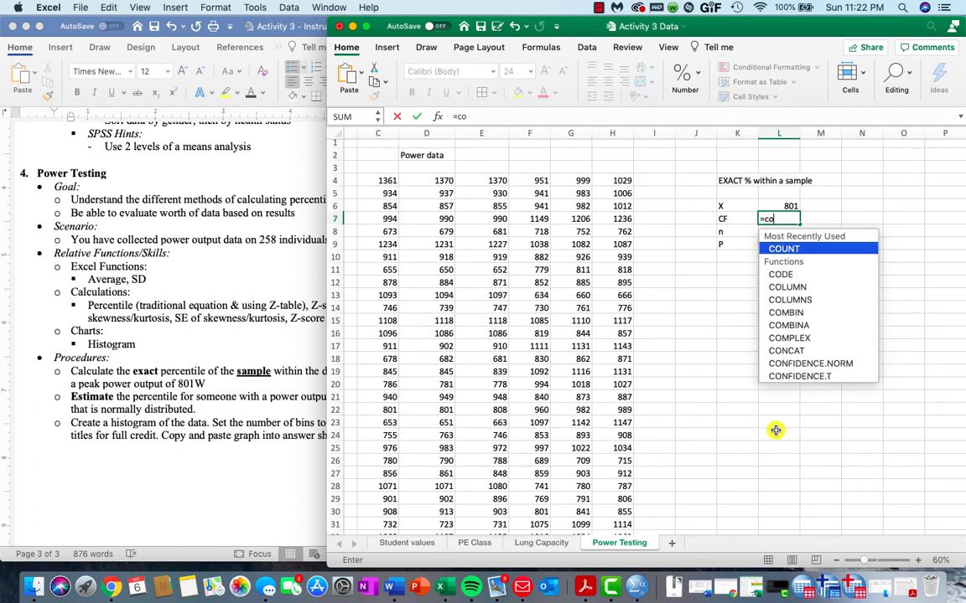
text(untif)
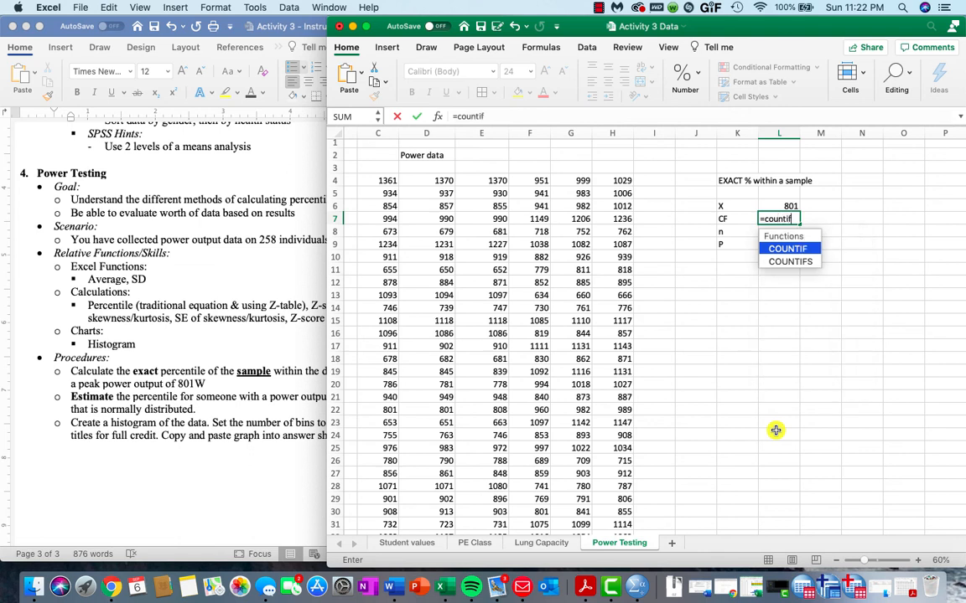
text(()
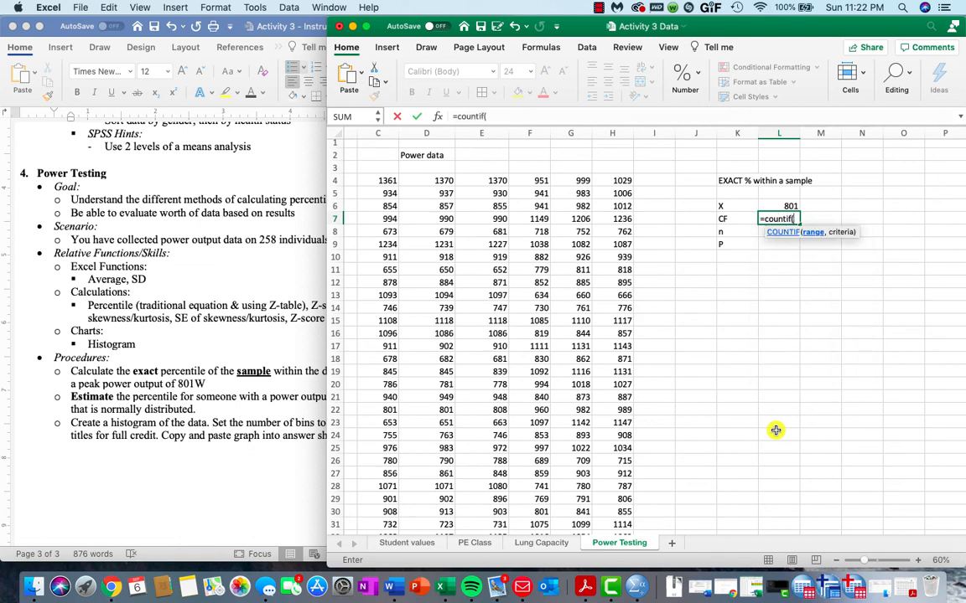
click(386, 181)
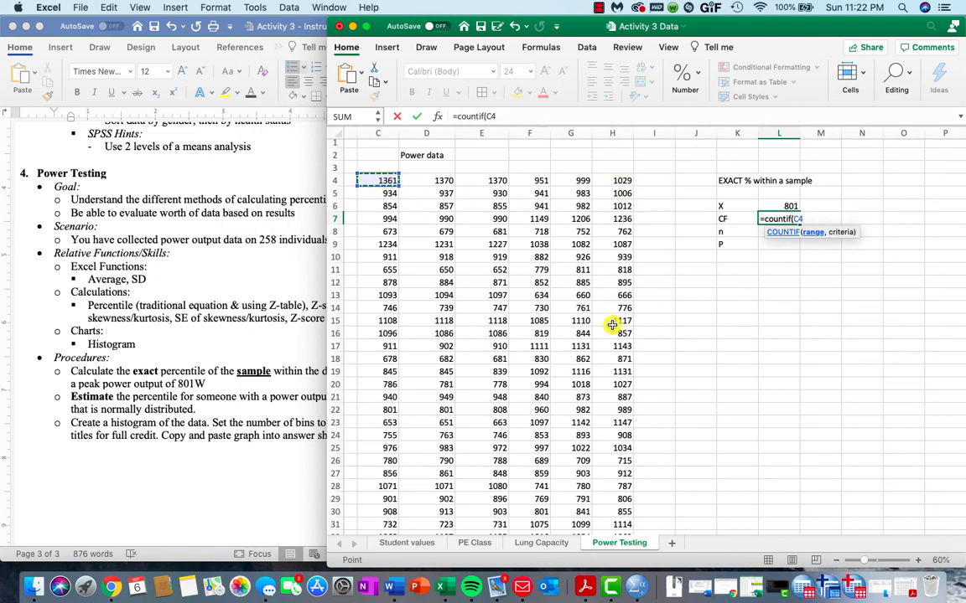
scroll(613, 325, down, 6)
shift+click(624, 480)
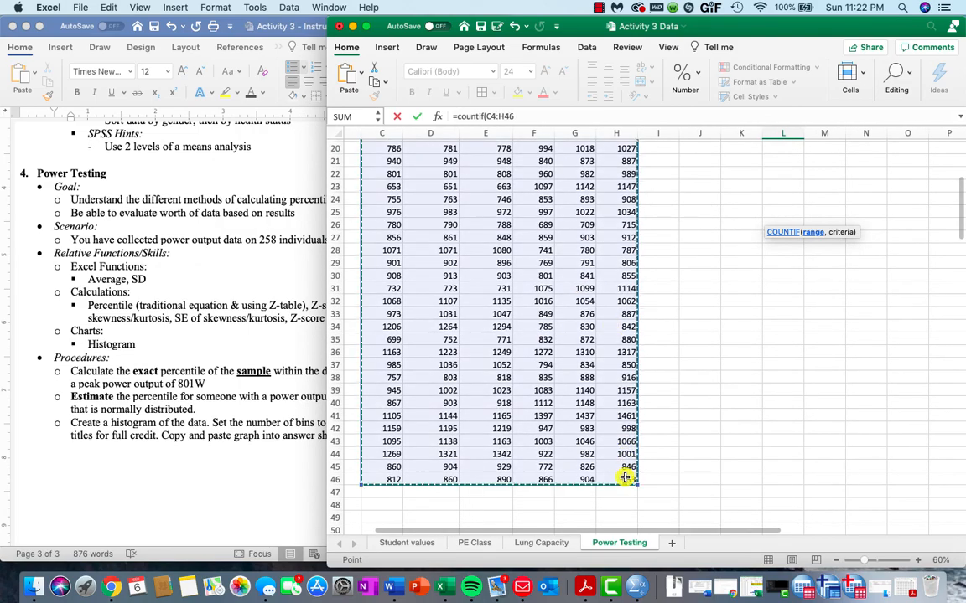
scroll(624, 477, up, 6)
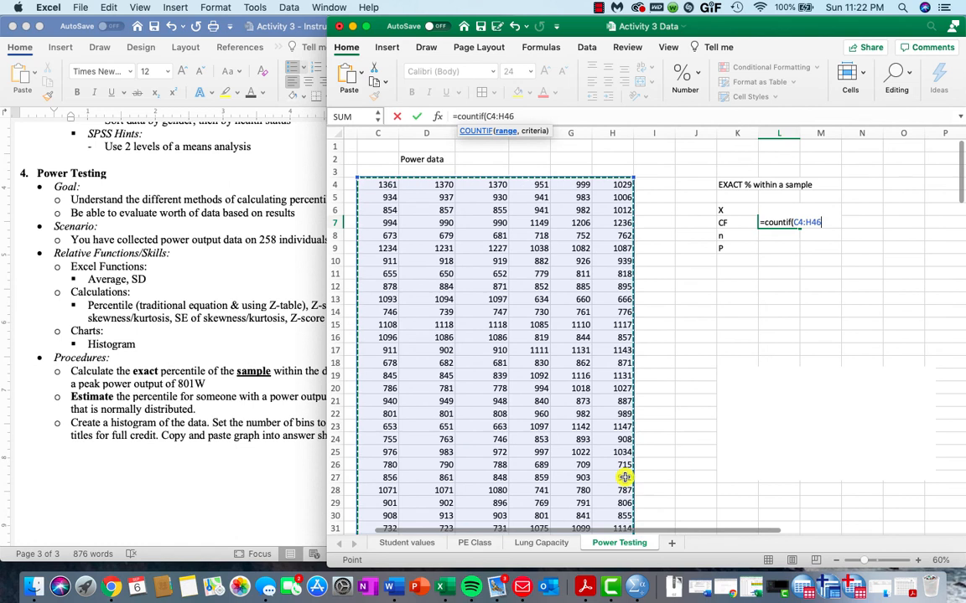
text(,"=<)
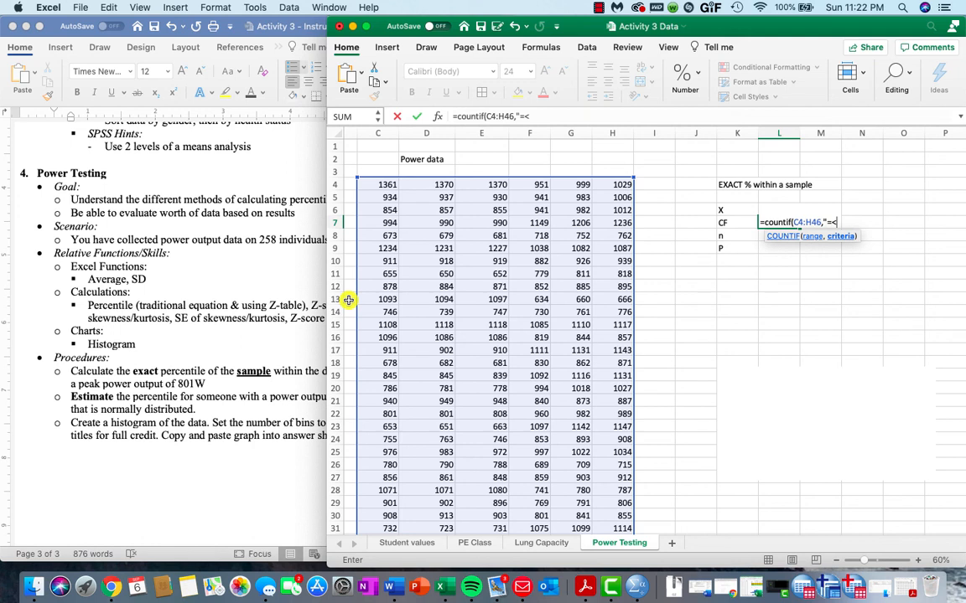
text(")
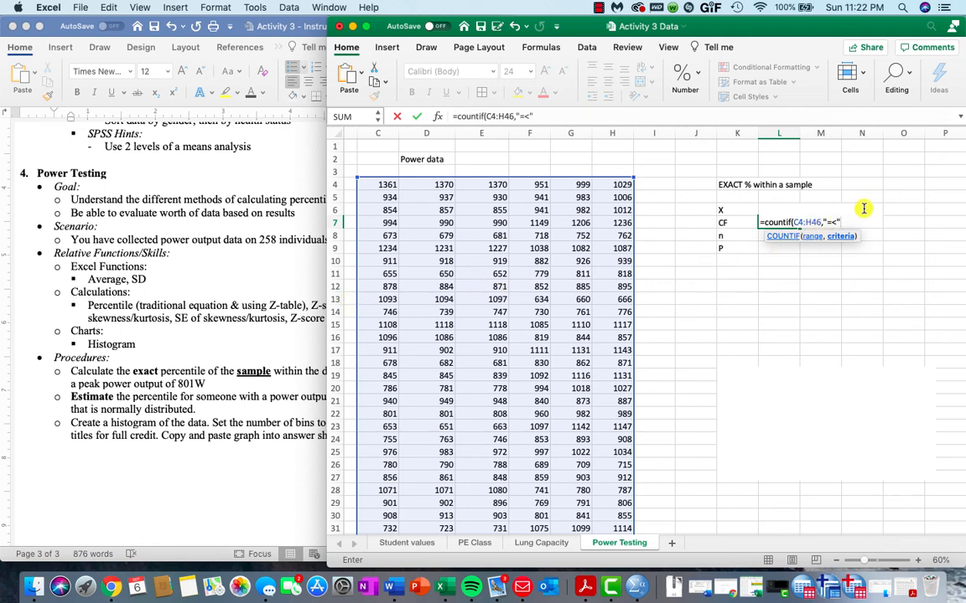
text(&)
key(Up)
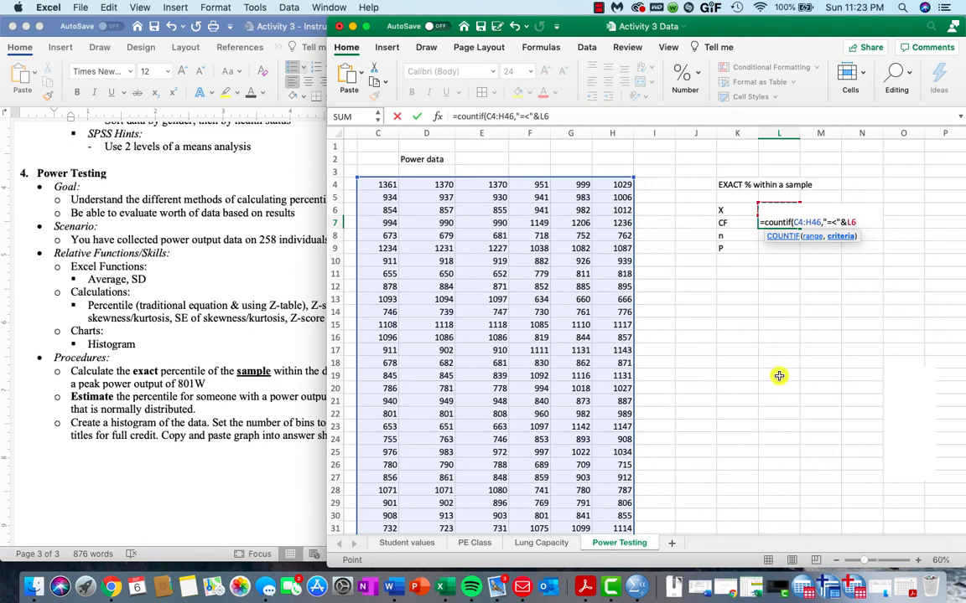
text())
key(Return)
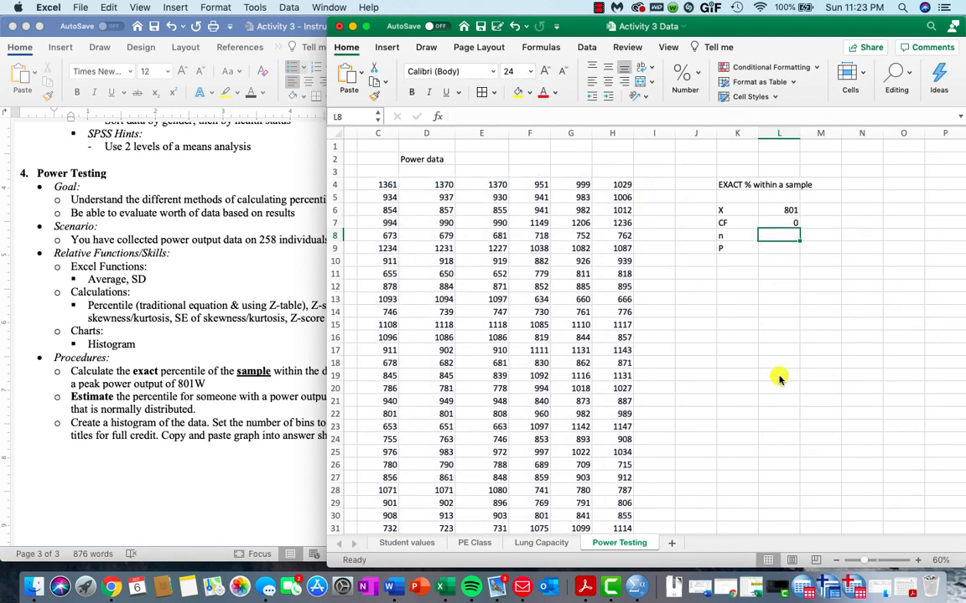
- Correct the comparison operator in the L7 COUNTIF criterion to "<="
key(Up)
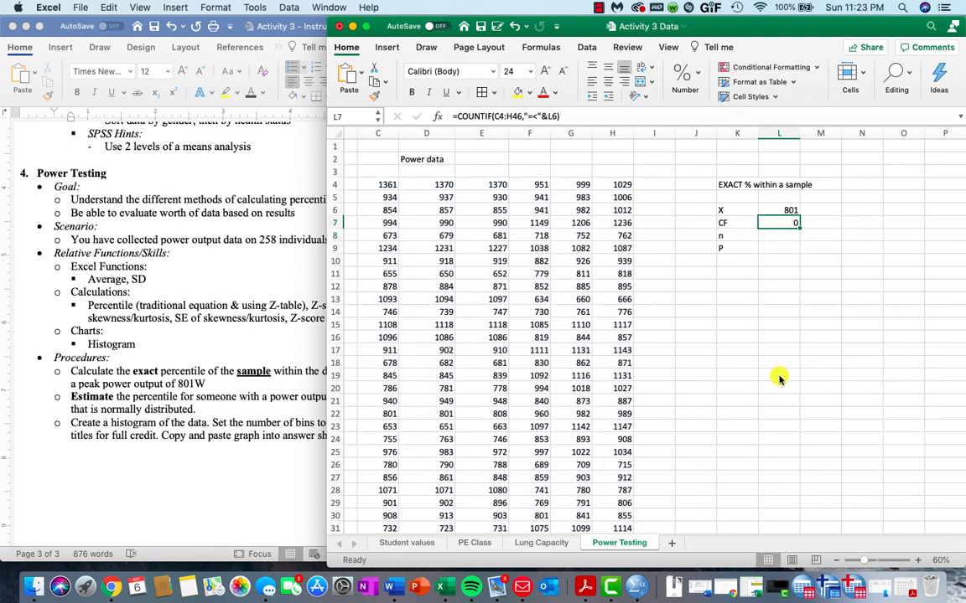
double_click(771, 222)
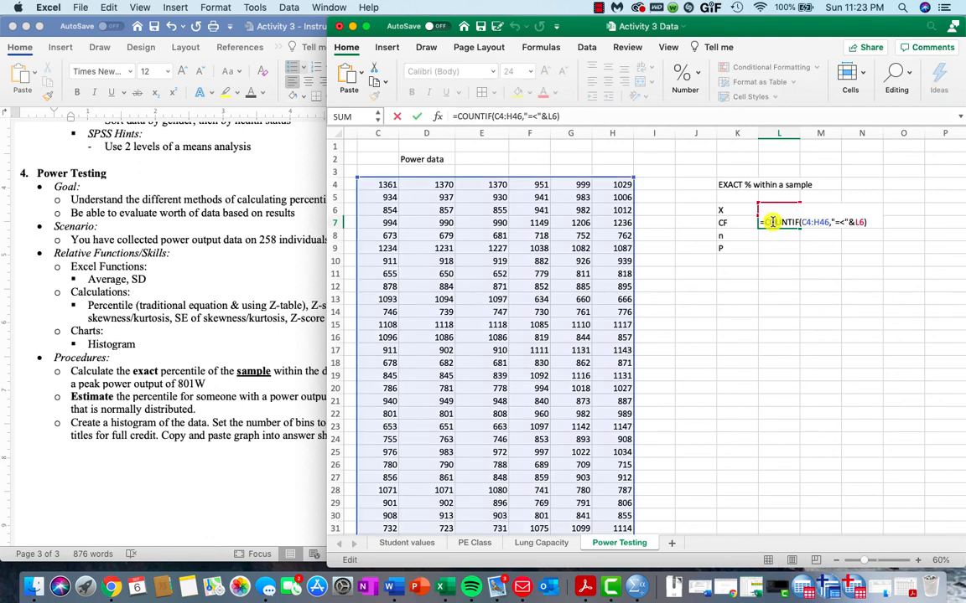
key(BackSpace)
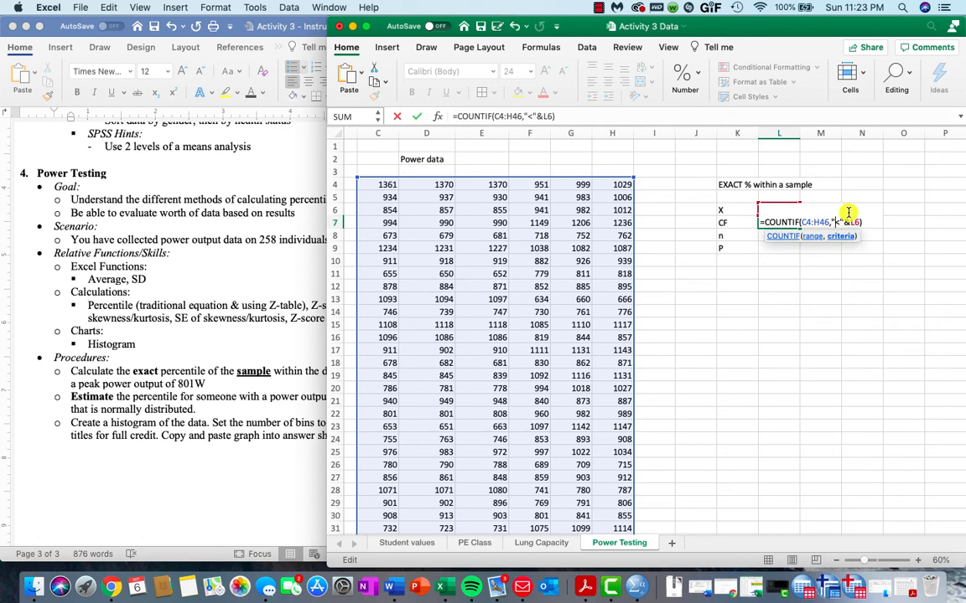
text(=)
key(Return)
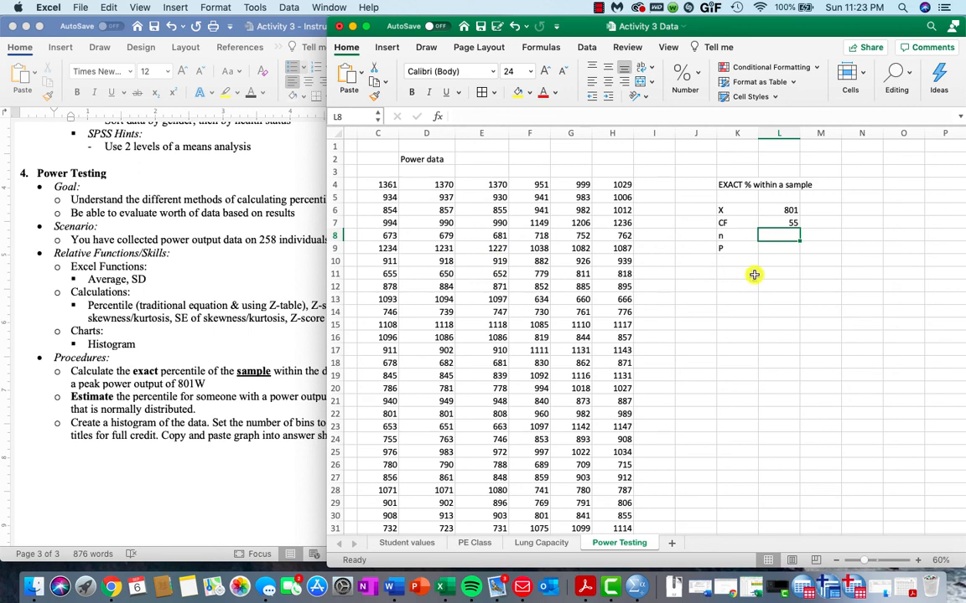
- Enter a COUNT formula for n in L8 covering all the power data in C4:H46
text(=)
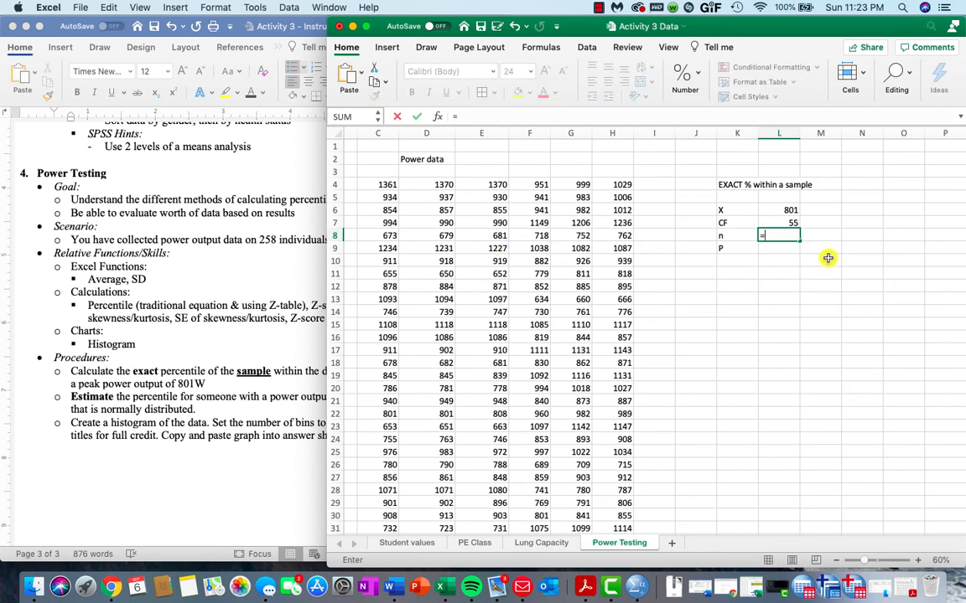
text(count()
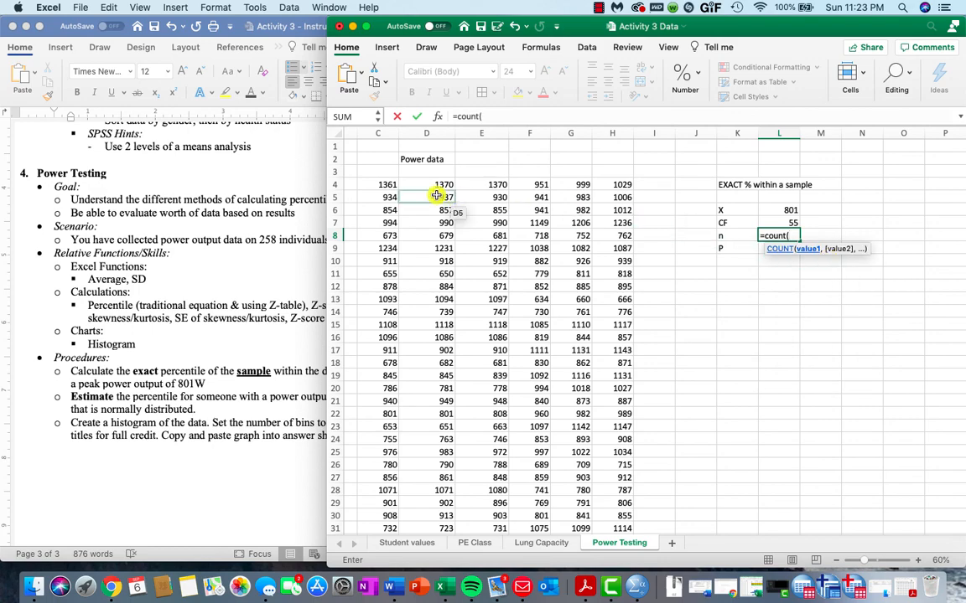
drag(386, 186, 618, 491)
key(Return)
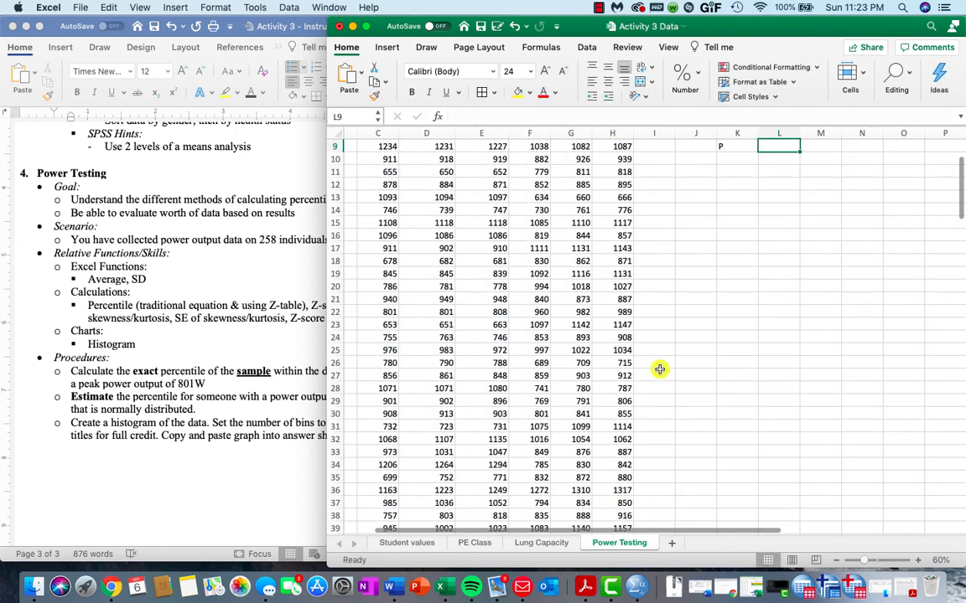
- Calculate the percentile P in L9 with the formula =L7/L8*100
scroll(565, 292, up, 3)
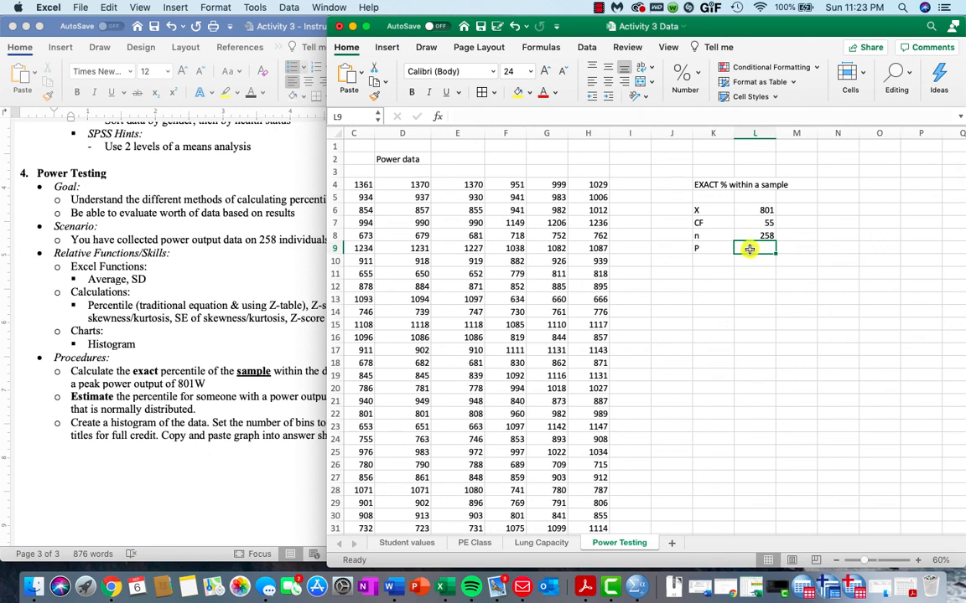
text(=)
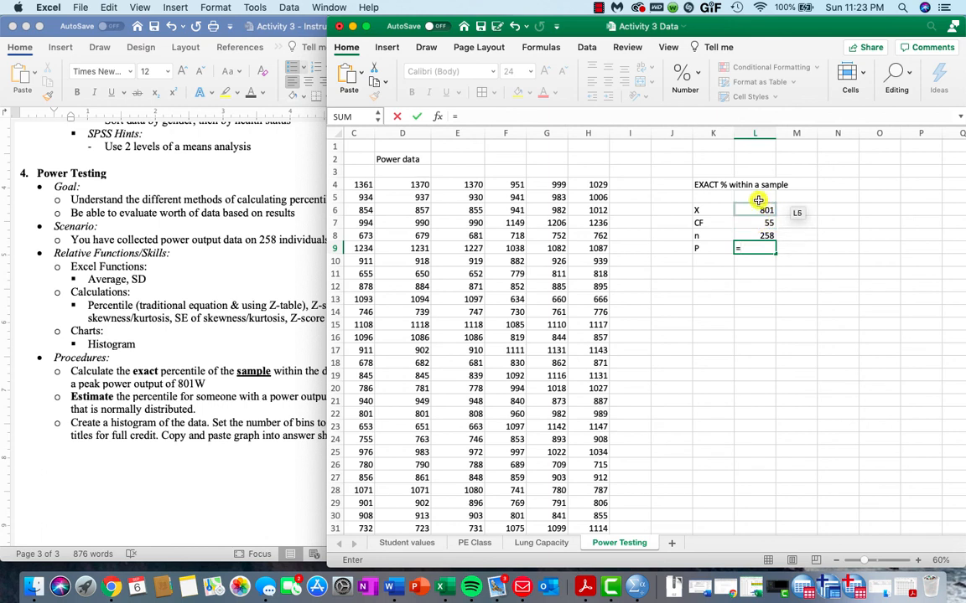
click(748, 223)
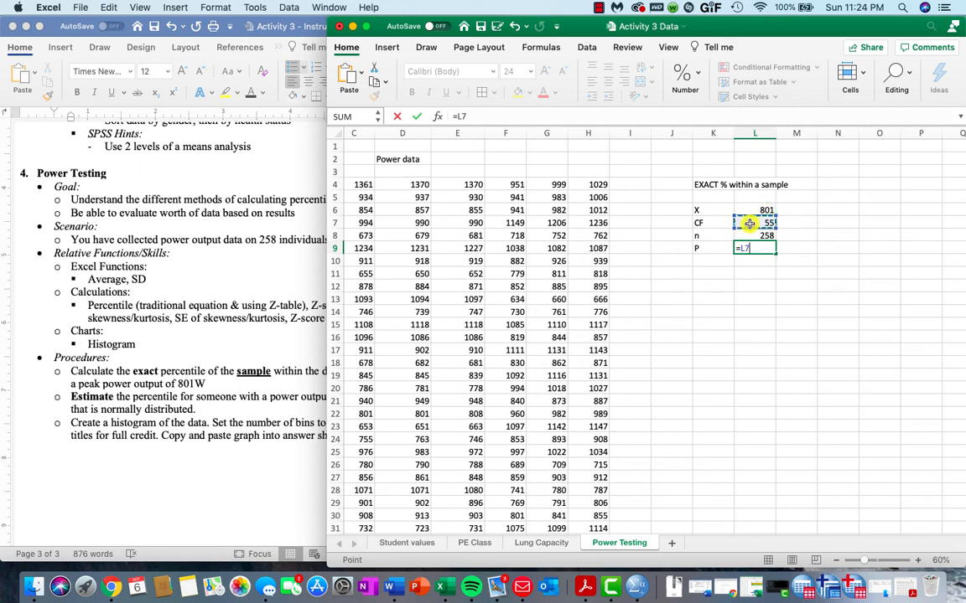
text(/)
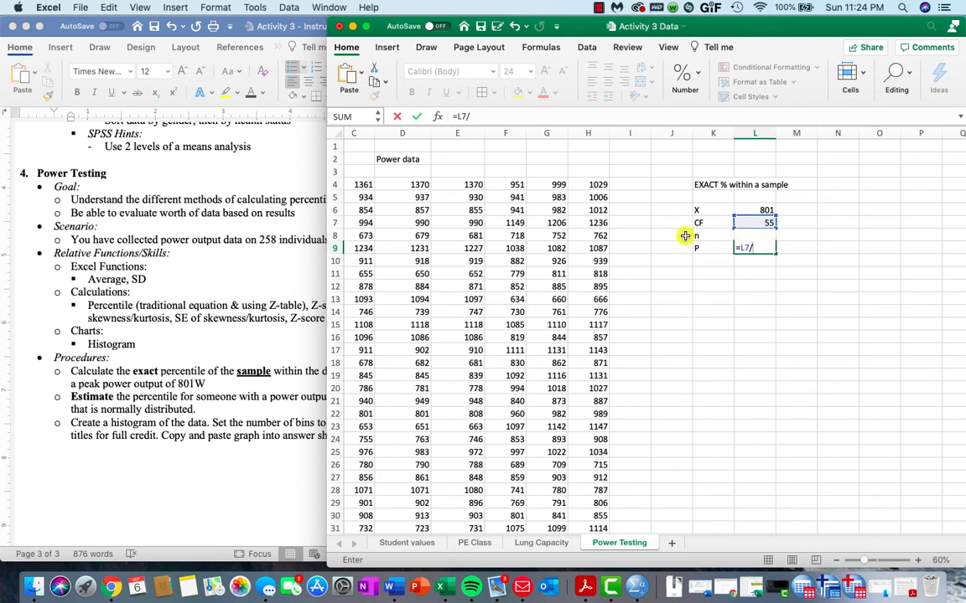
key(Up)
text(*100)
key(Return)
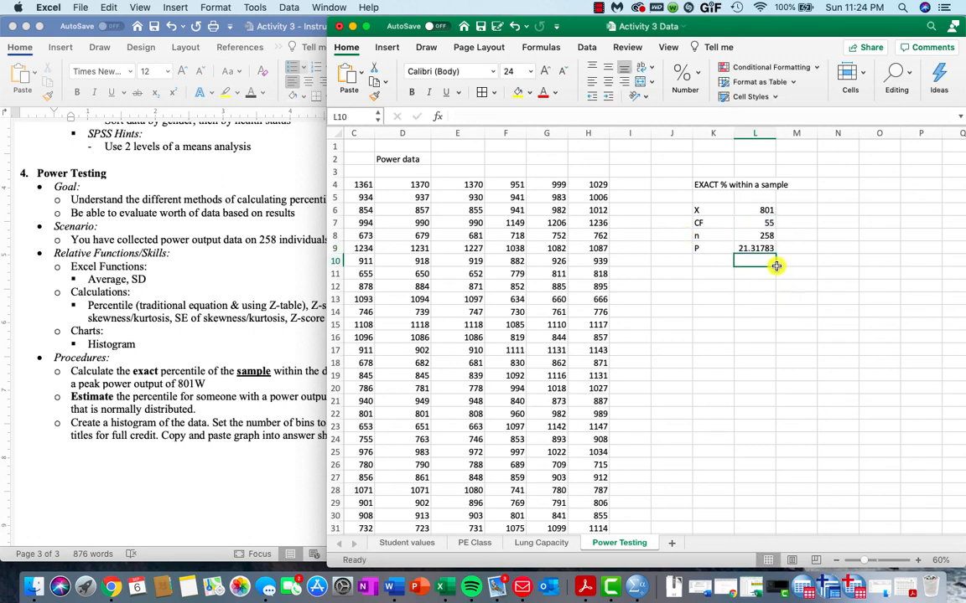
- Reduce the percentile in L9 to two decimal places
key(Up)
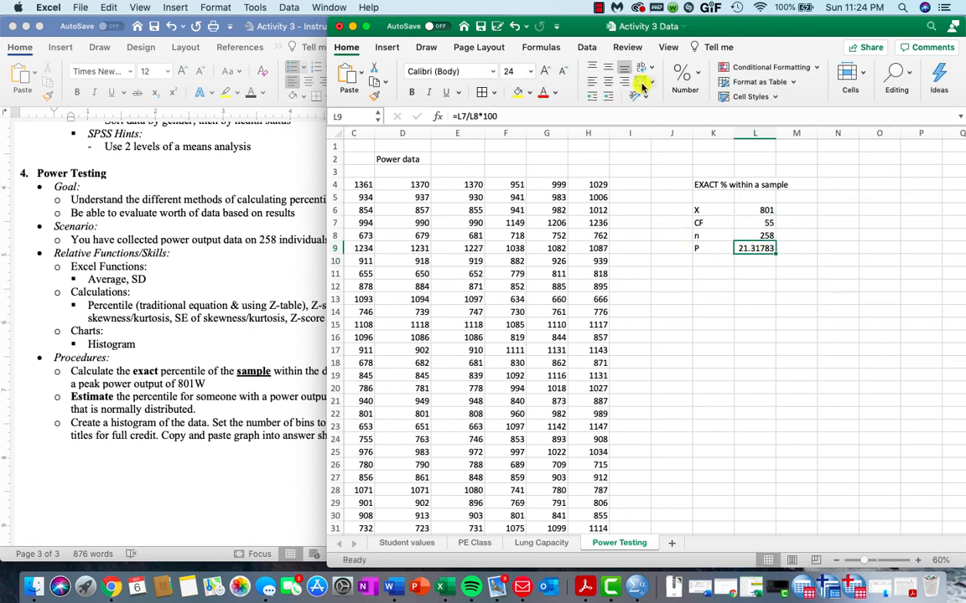
click(685, 80)
click(726, 137)
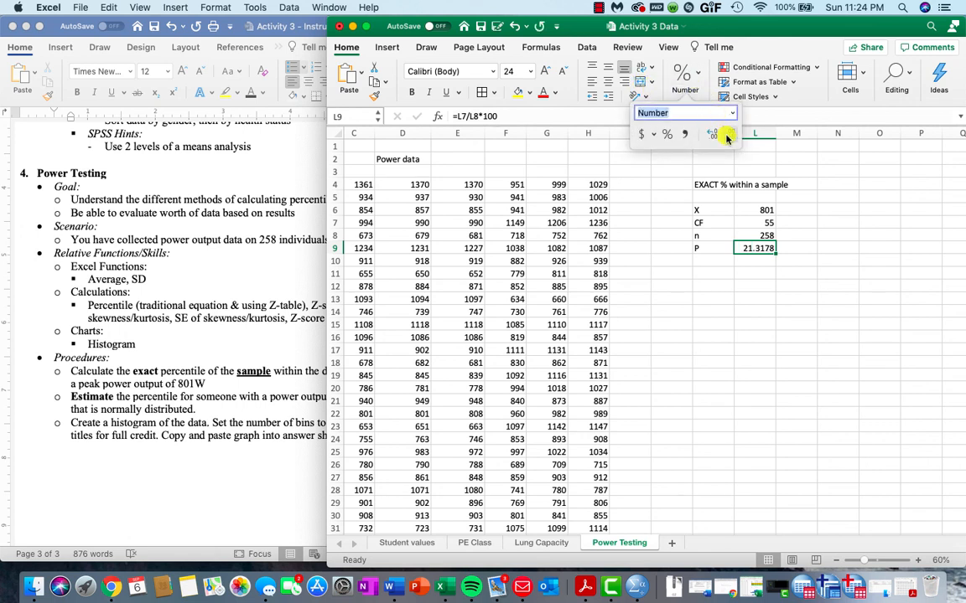
click(726, 137)
click(726, 137)
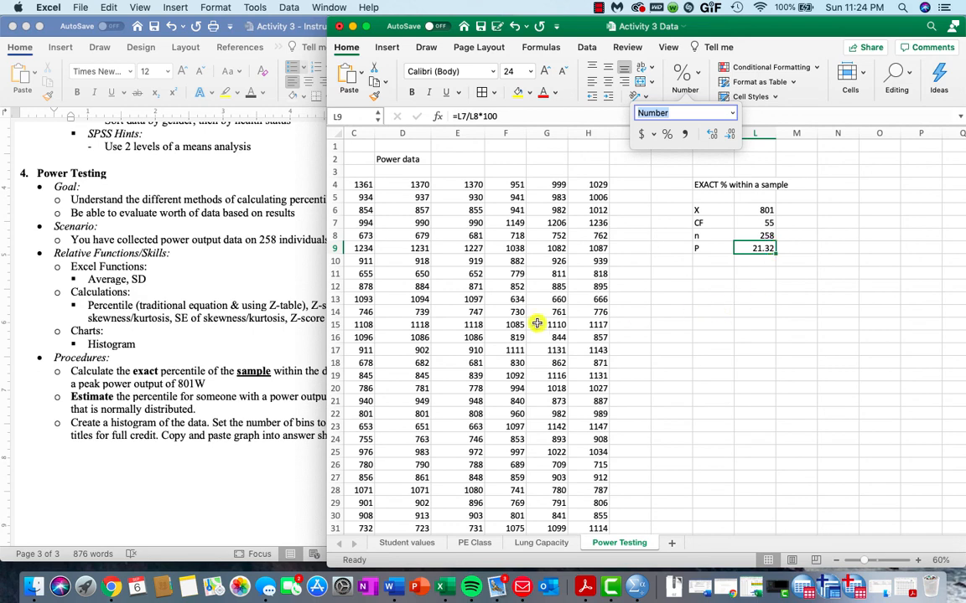
- Check the 801W estimate procedure in the Word instructions, and enter the heading "ESTIMATE % within a population" in K12 of the Power Testing sheet
click(247, 370)
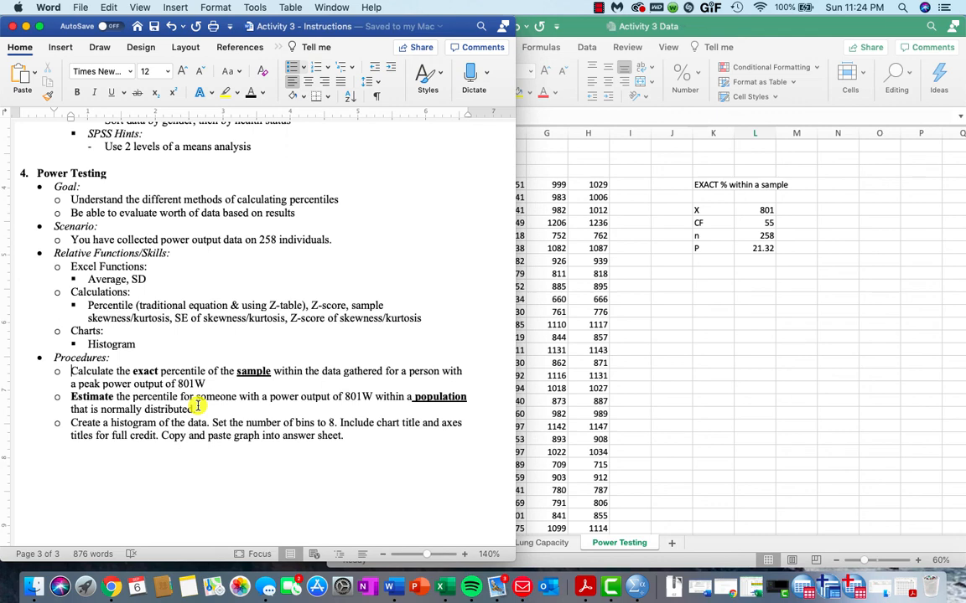
click(709, 291)
click(708, 289)
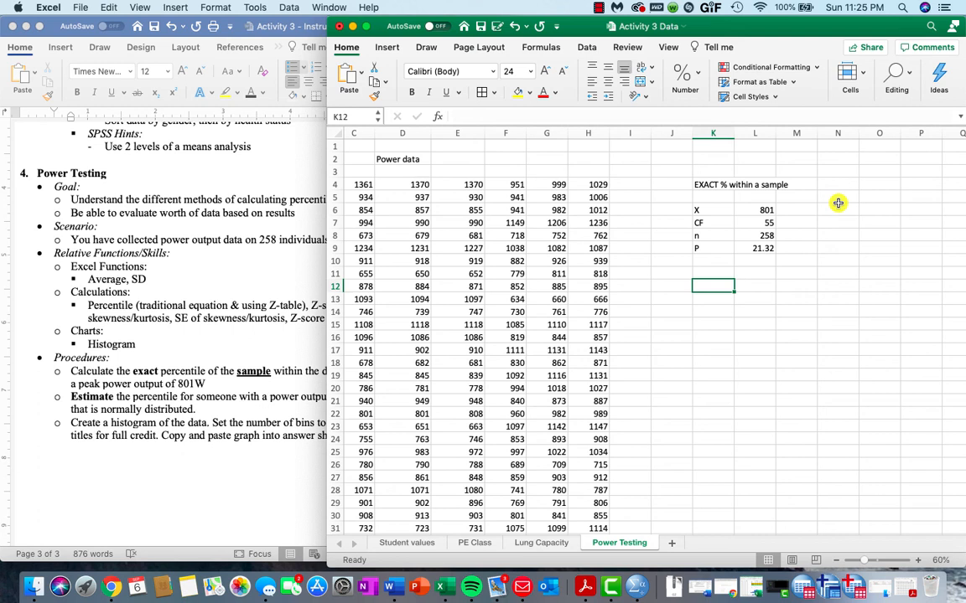
text(ESTIM)
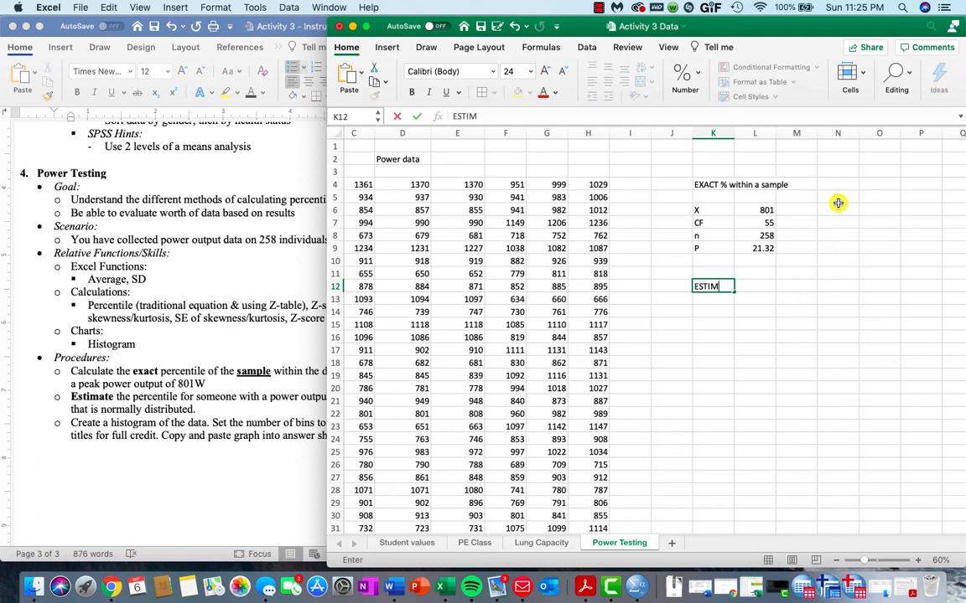
text(AT)
key(BackSpace)
text(ATE % within a )
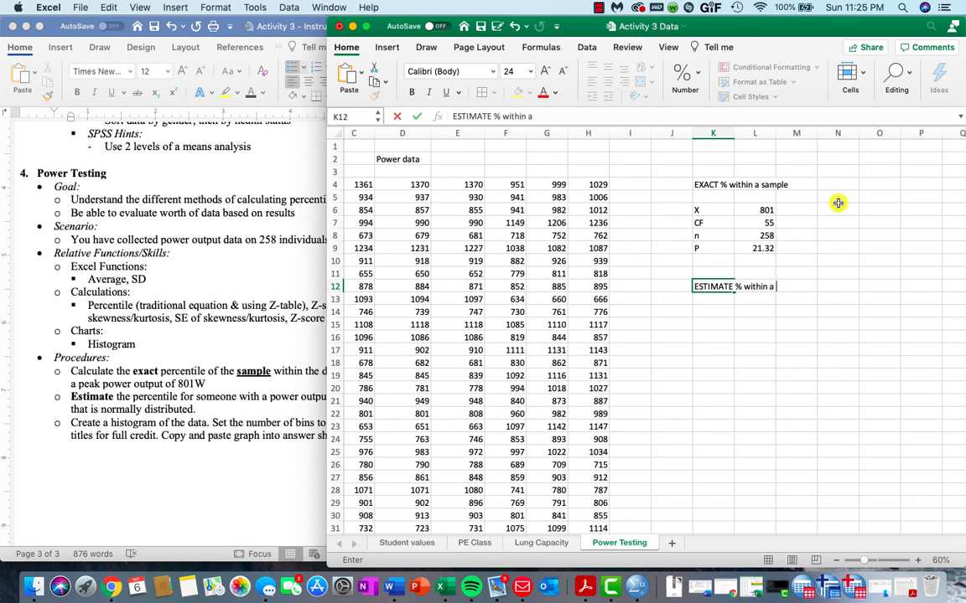
text(population)
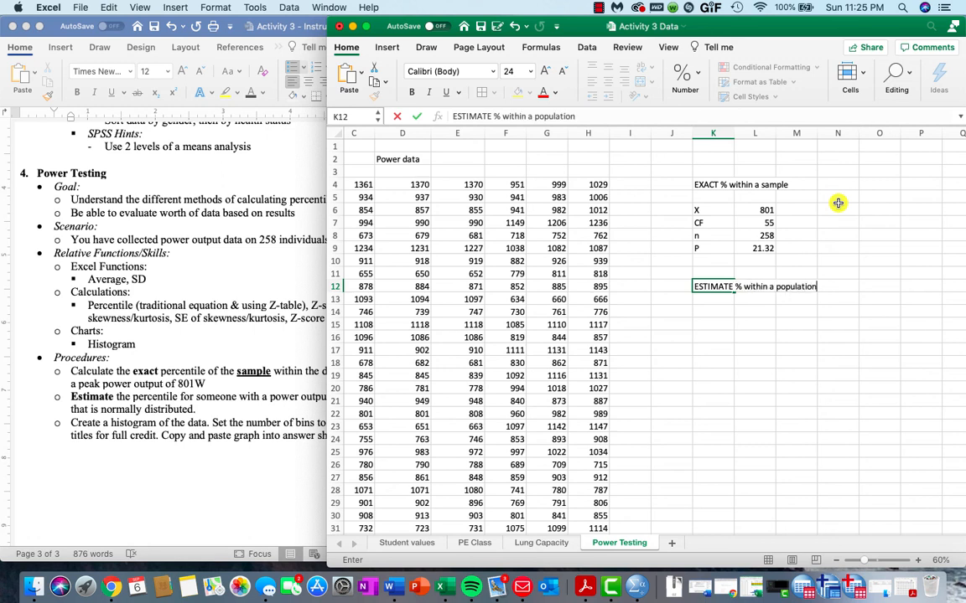
key(Return)
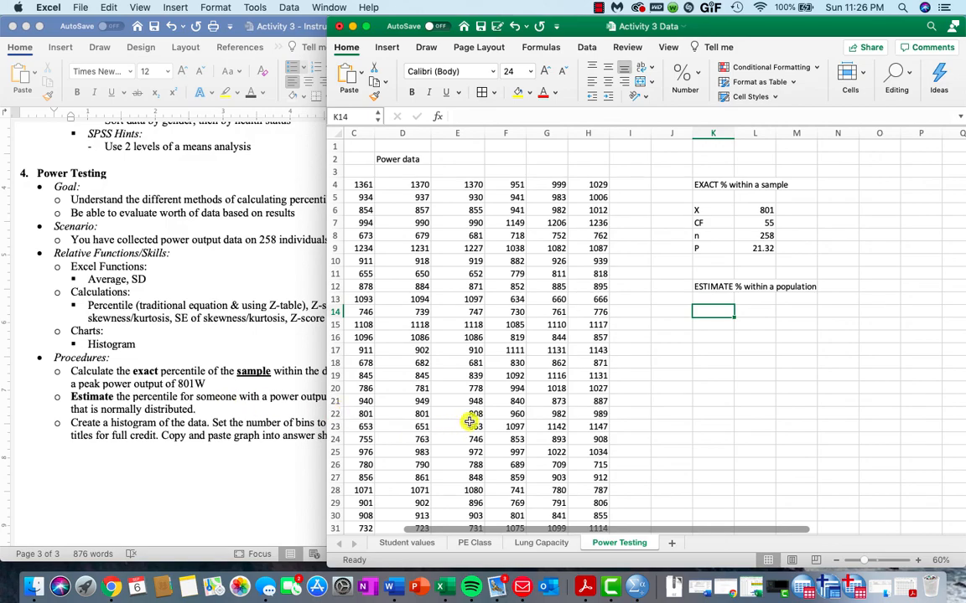
- Switch to the Word instructions and review the equations table for the percentile and Z-score formulas
scroll(170, 314, up, 20)
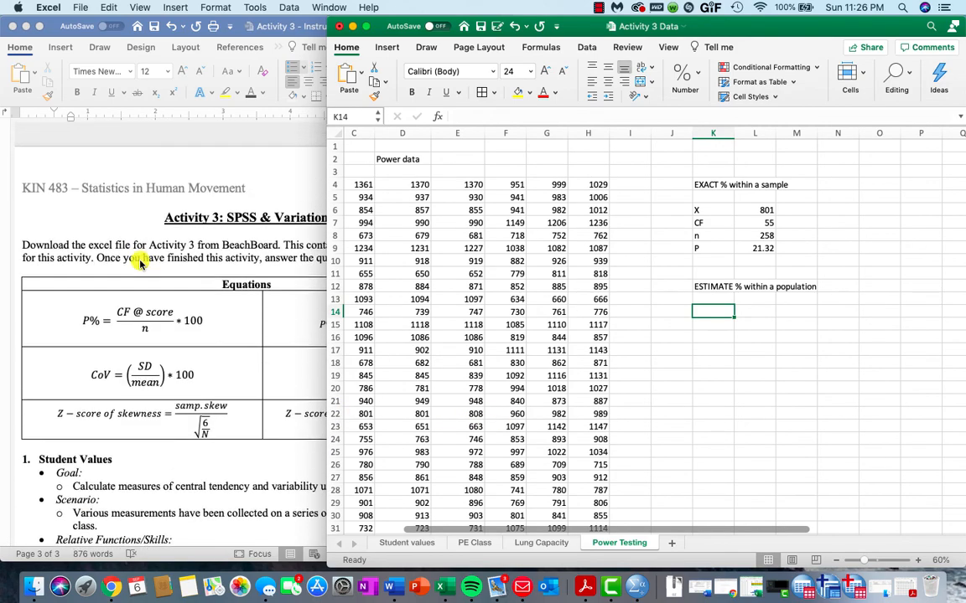
click(171, 313)
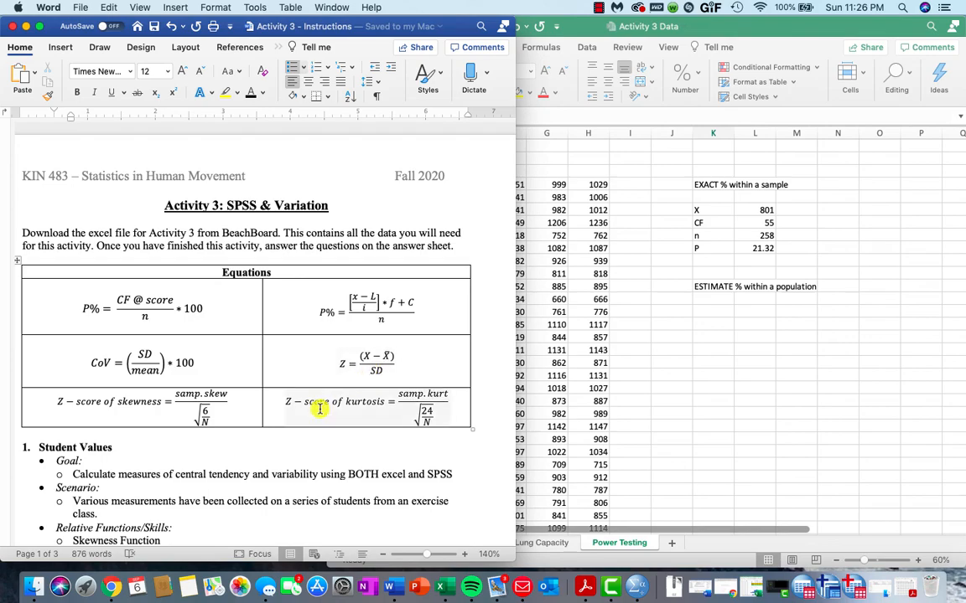
- Return to the Power Testing sheet from the instructions and enter the labels X, mean, SD, Z and P in K14 through K18
scroll(320, 408, down, 20)
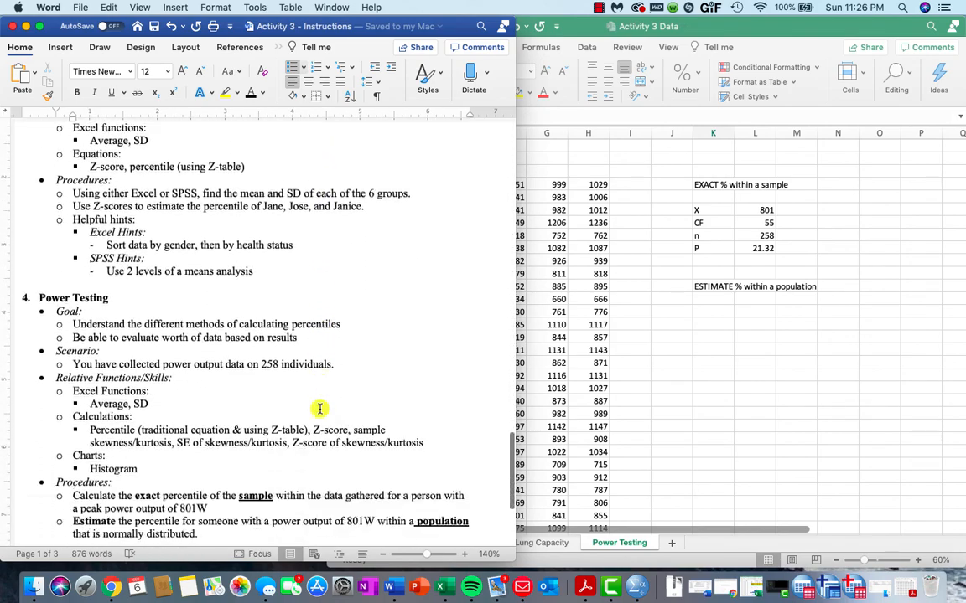
scroll(319, 408, down, 10)
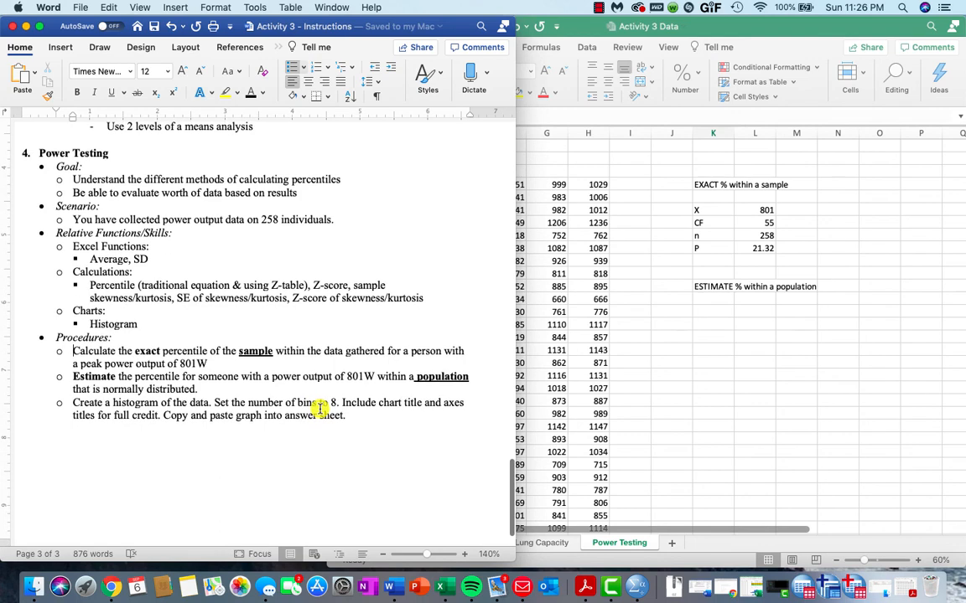
click(713, 312)
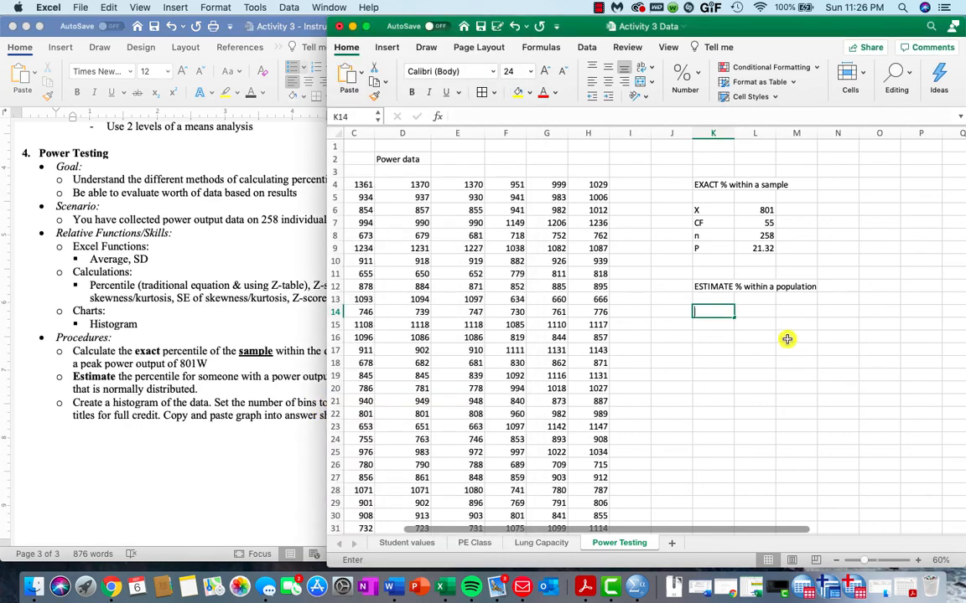
text(X)
key(Return)
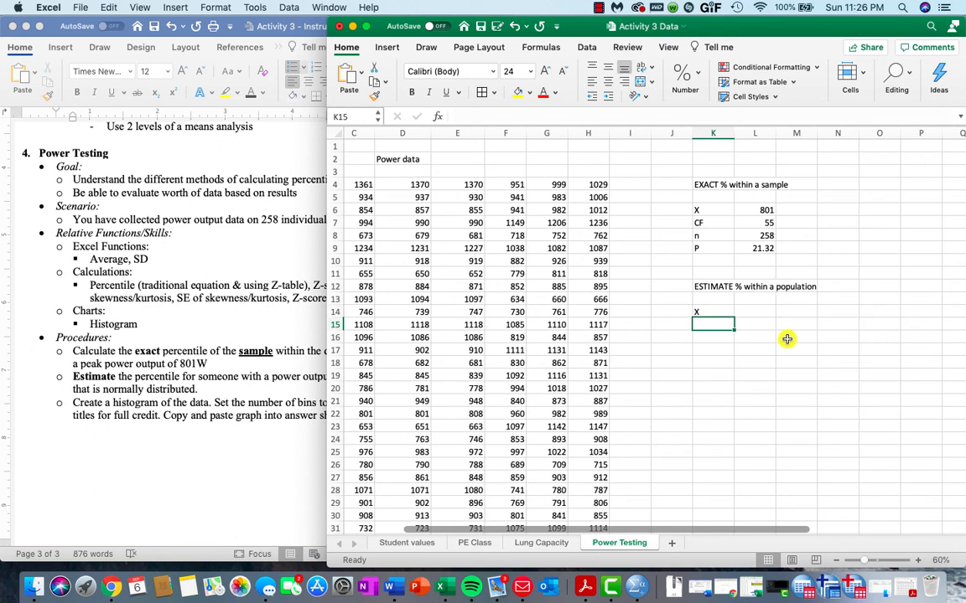
text(mean)
key(Return)
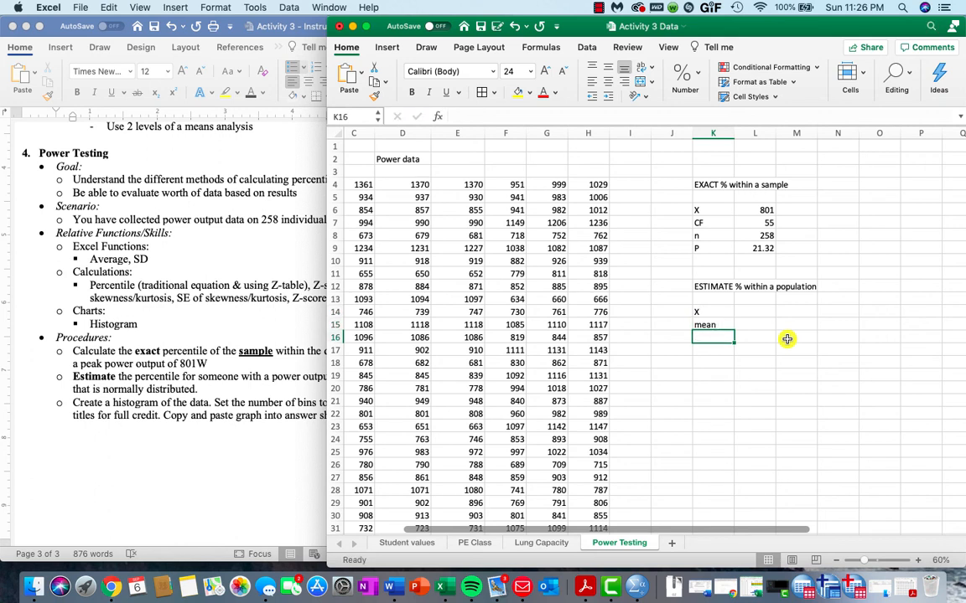
text(SD)
key(Return)
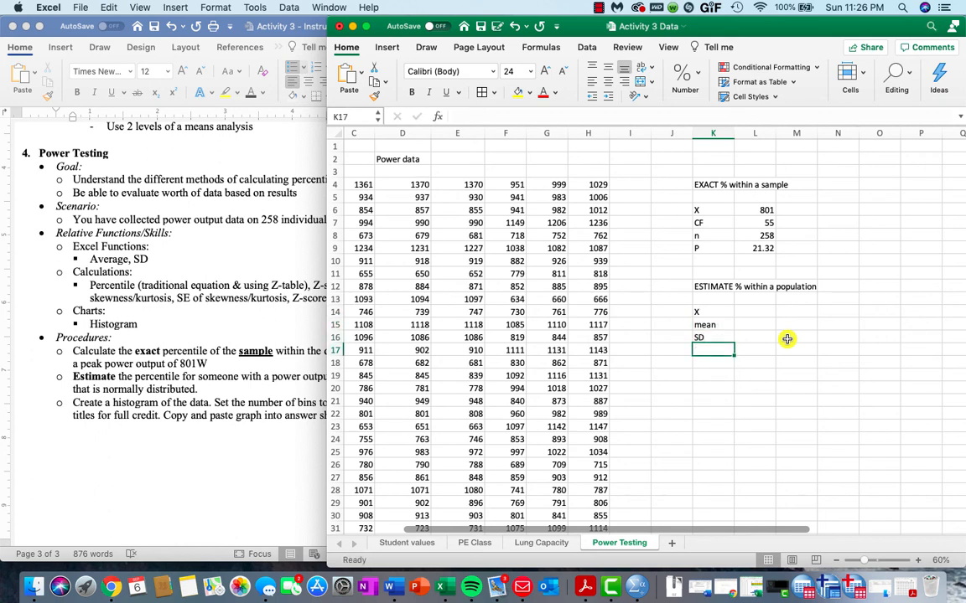
text(Z)
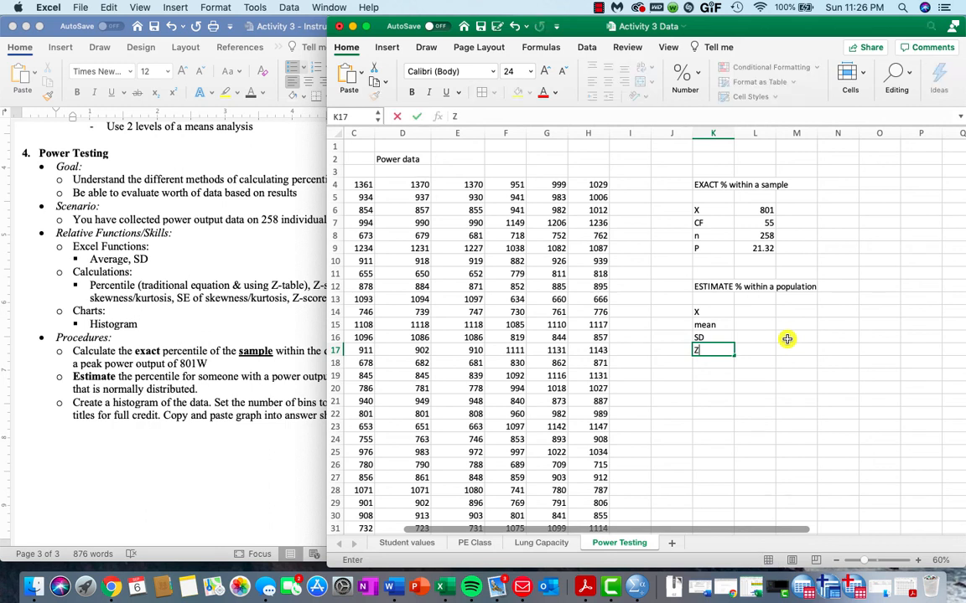
key(Return)
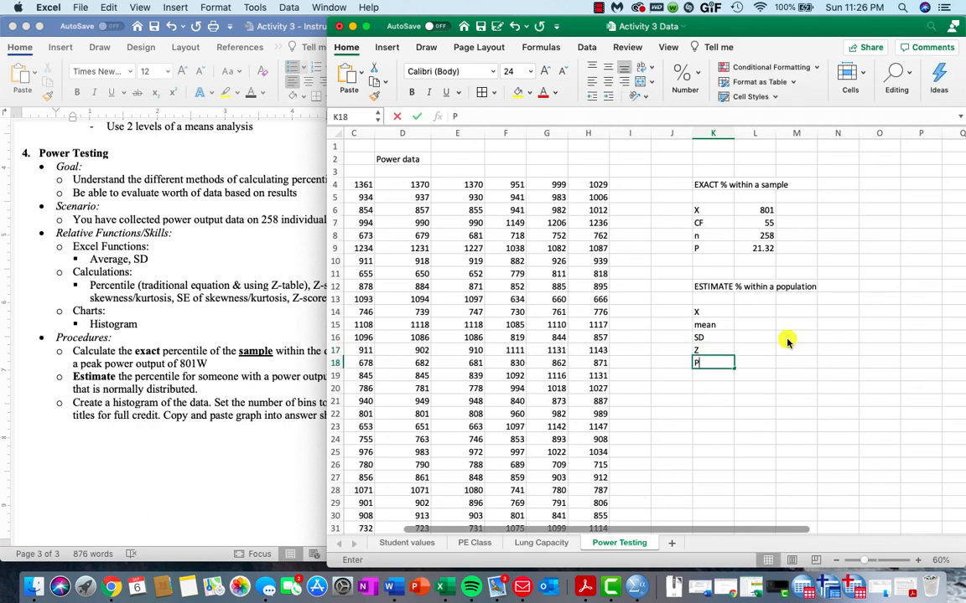
text(P)
key(Return)
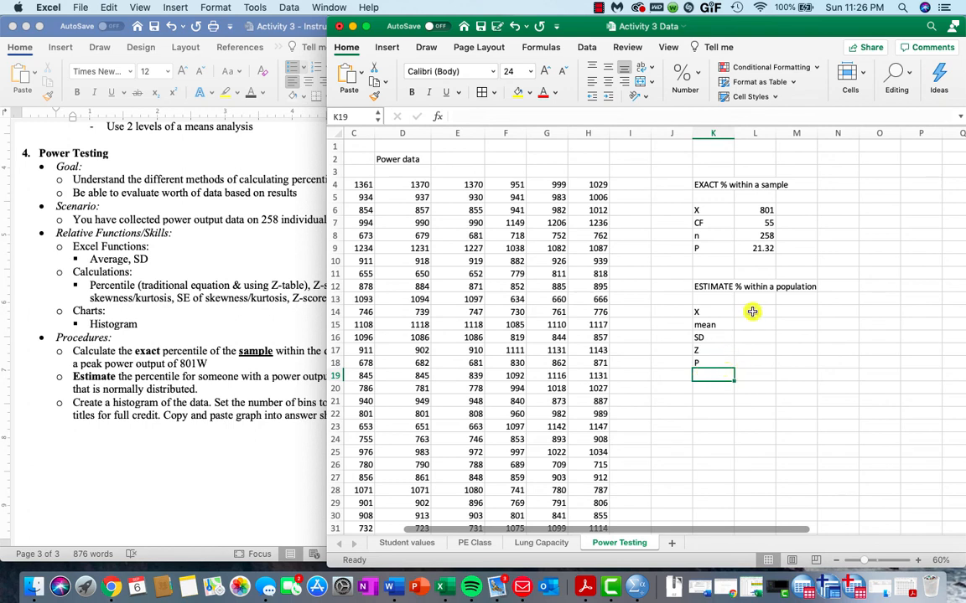
- Enter 801 as the X value in L14
click(715, 350)
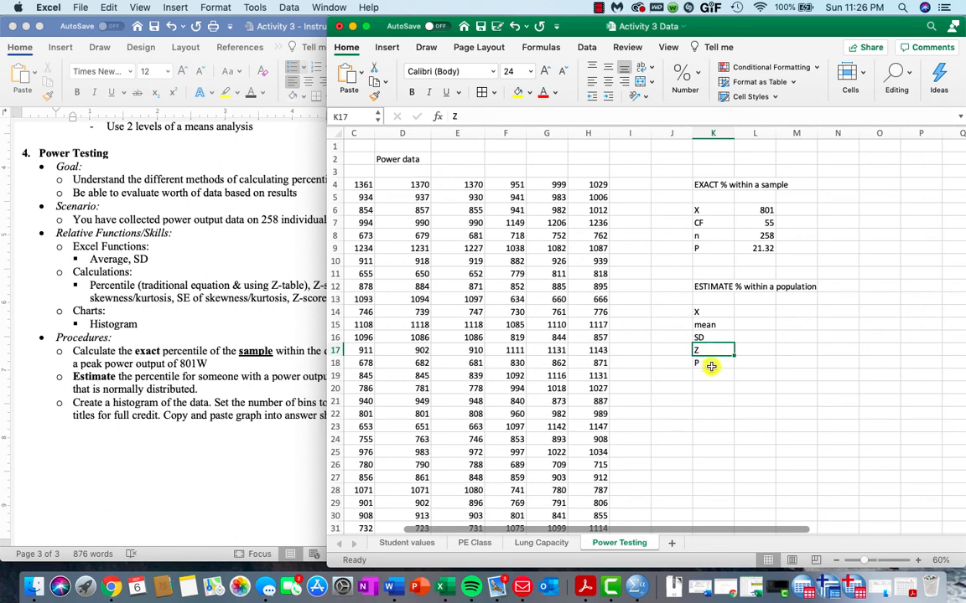
click(747, 310)
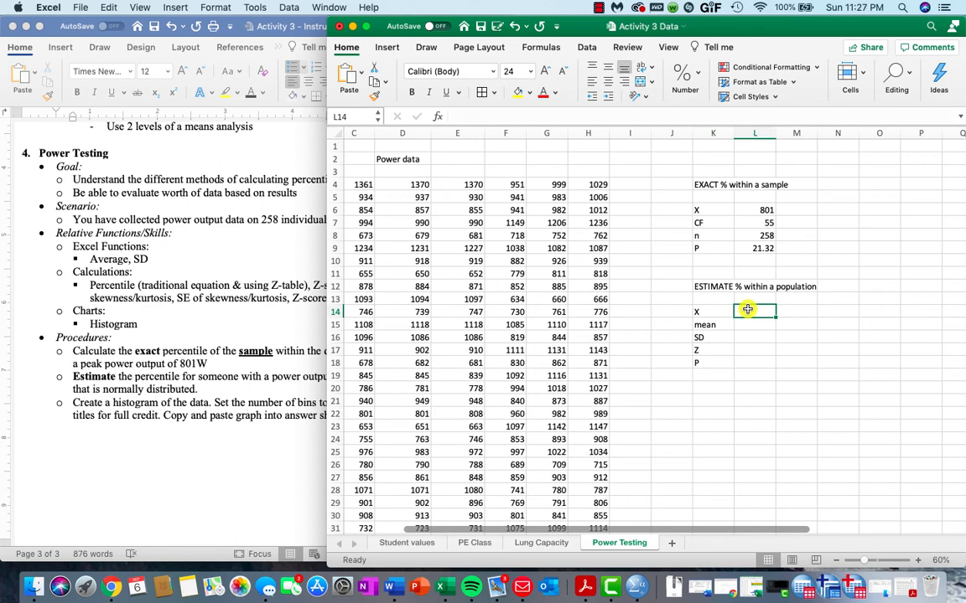
text(801)
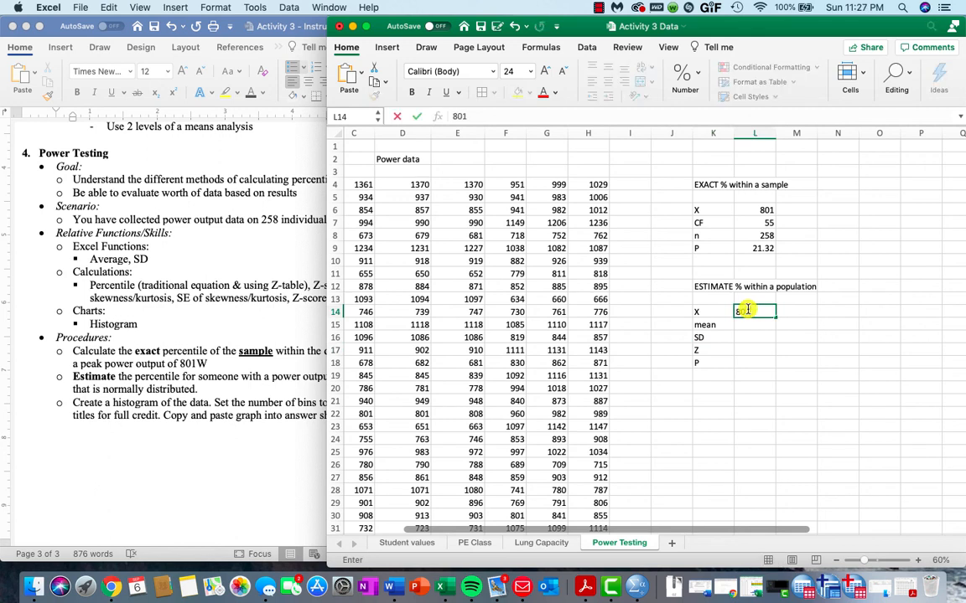
key(Return)
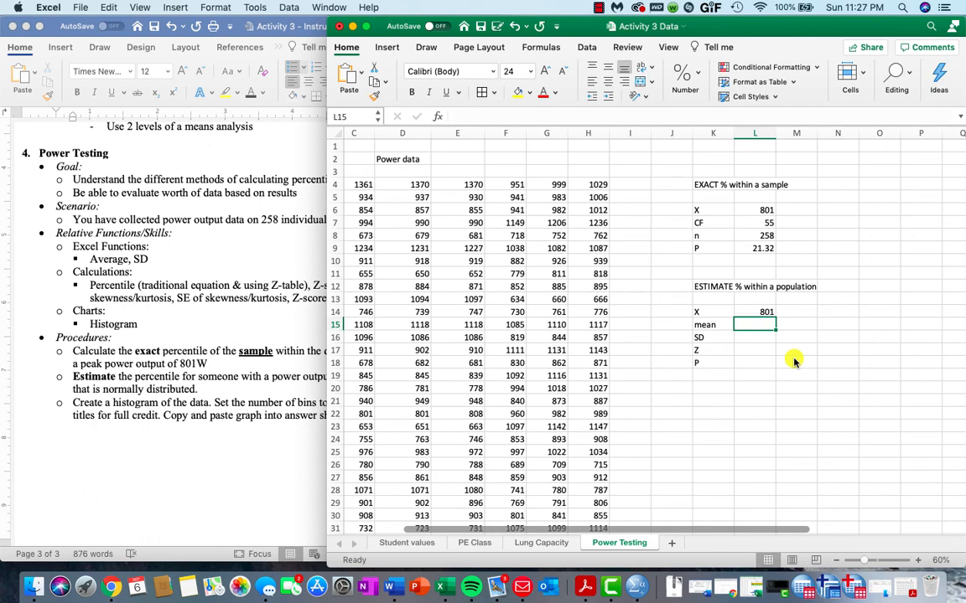
- Calculate the mean of all the power data in L15 with the AVERAGE function
text(=average)
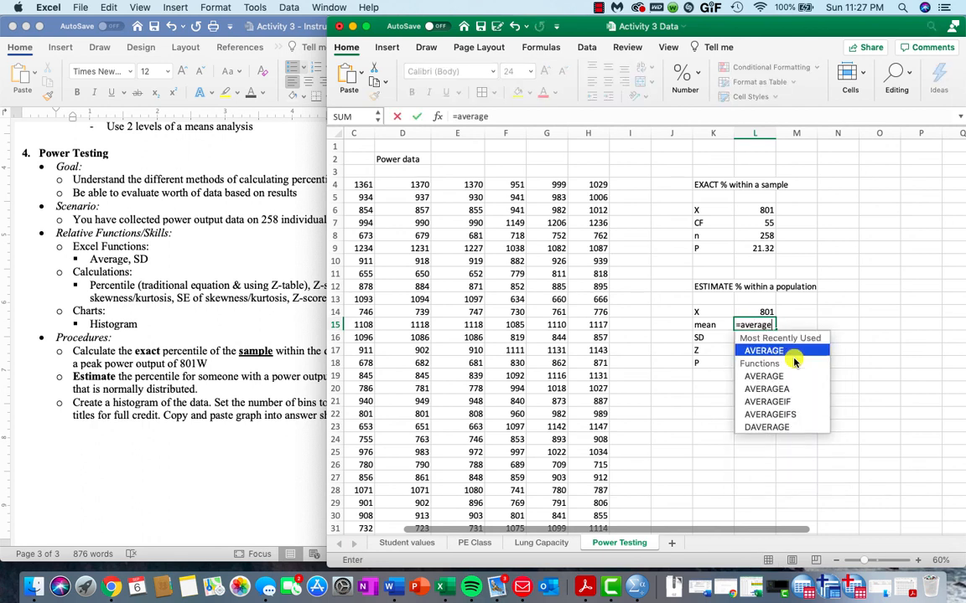
text(()
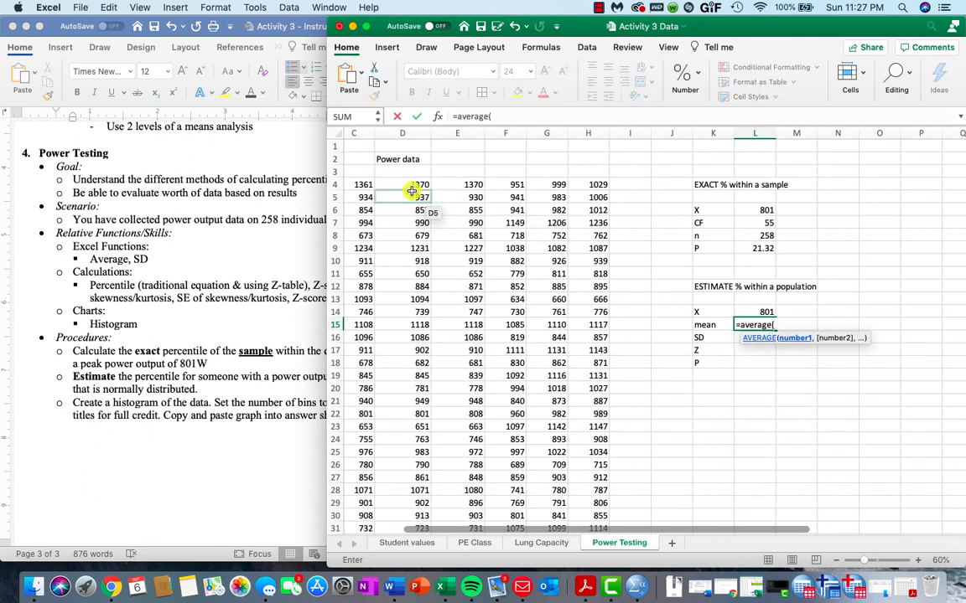
scroll(366, 184, left, 2)
drag(437, 187, 689, 490)
key(Return)
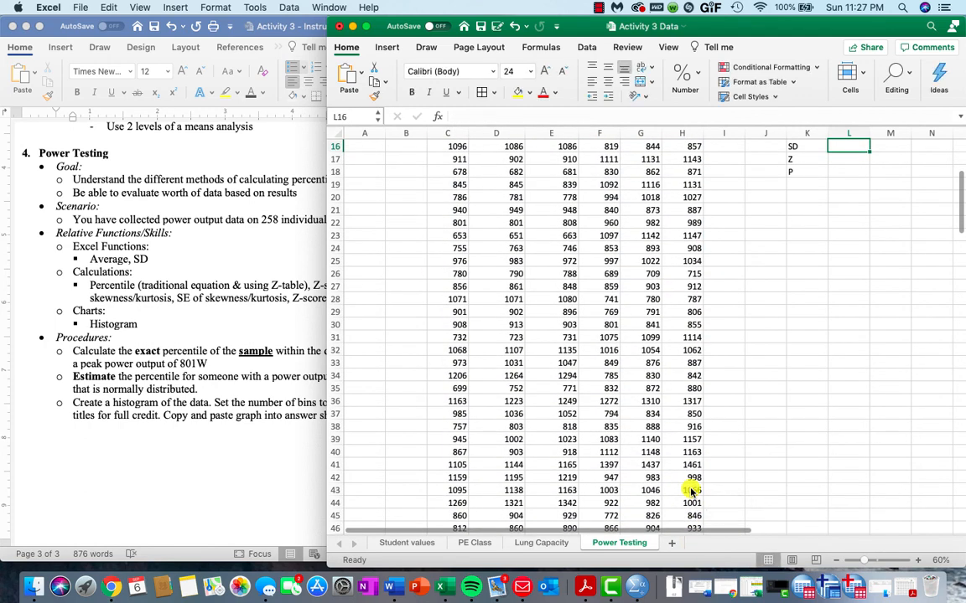
- Calculate the standard deviation of the power data in L16 with STDEV over C4:H46
text(=stdev()
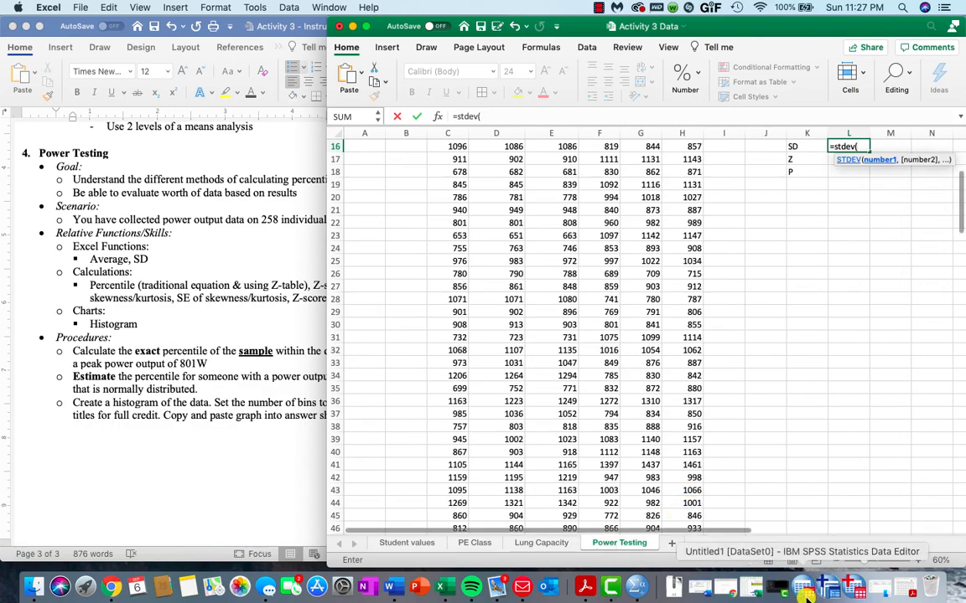
scroll(729, 469, down, 3)
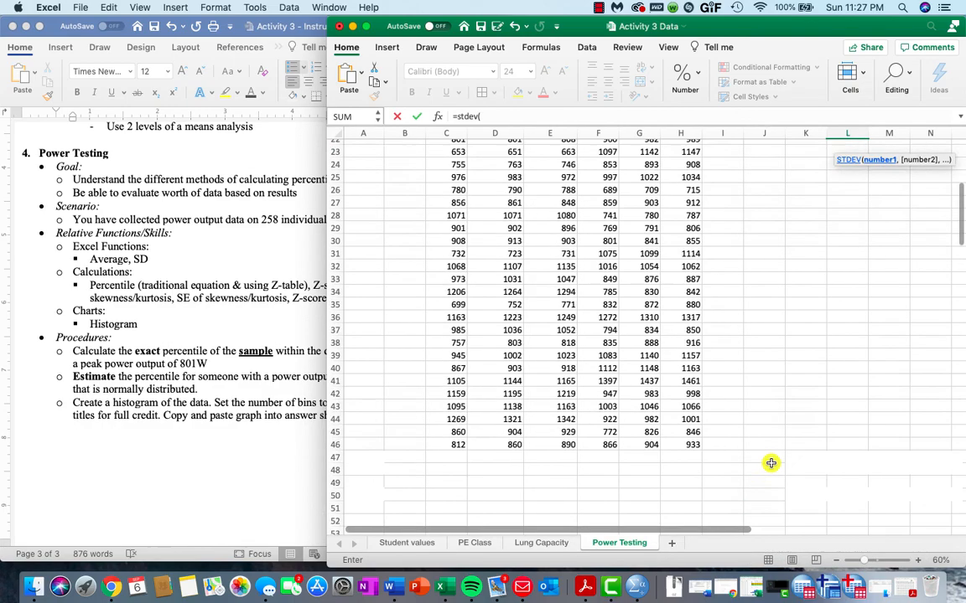
drag(694, 435, 445, 161)
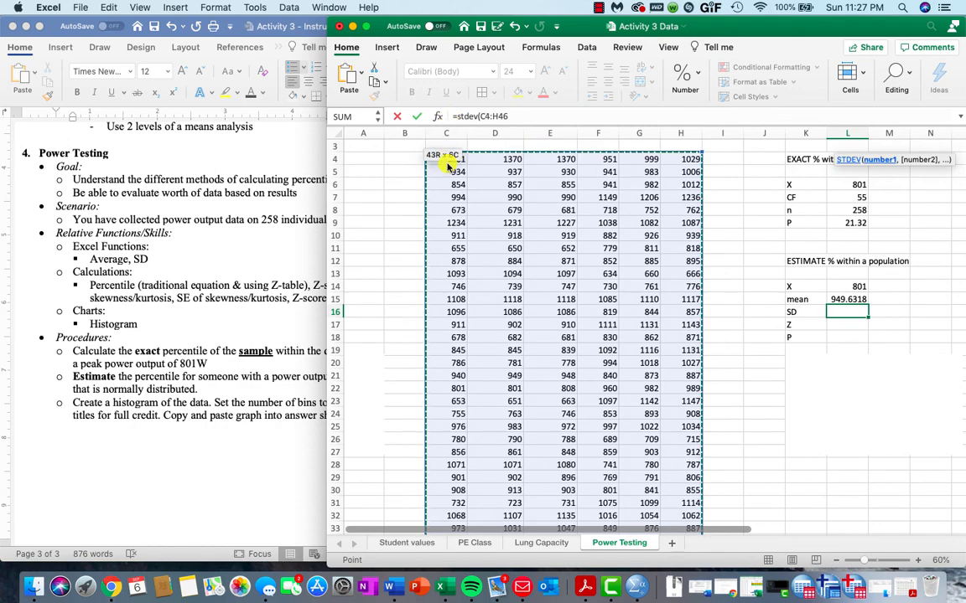
key(Return)
scroll(571, 314, up, 2)
scroll(570, 315, right, 2)
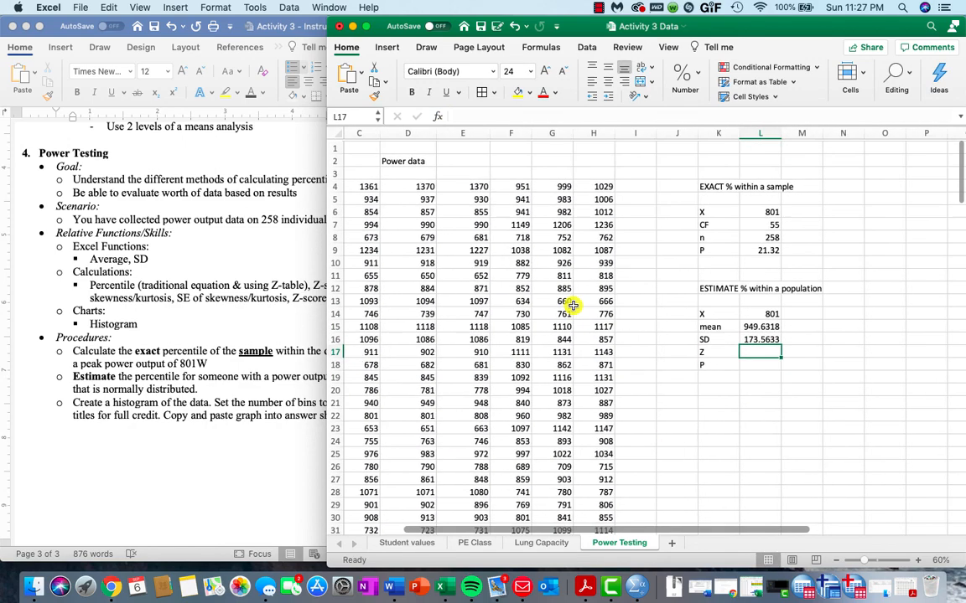
- Calculate the Z-score in L17 with the formula =(L14-L15)/L16
text(=()
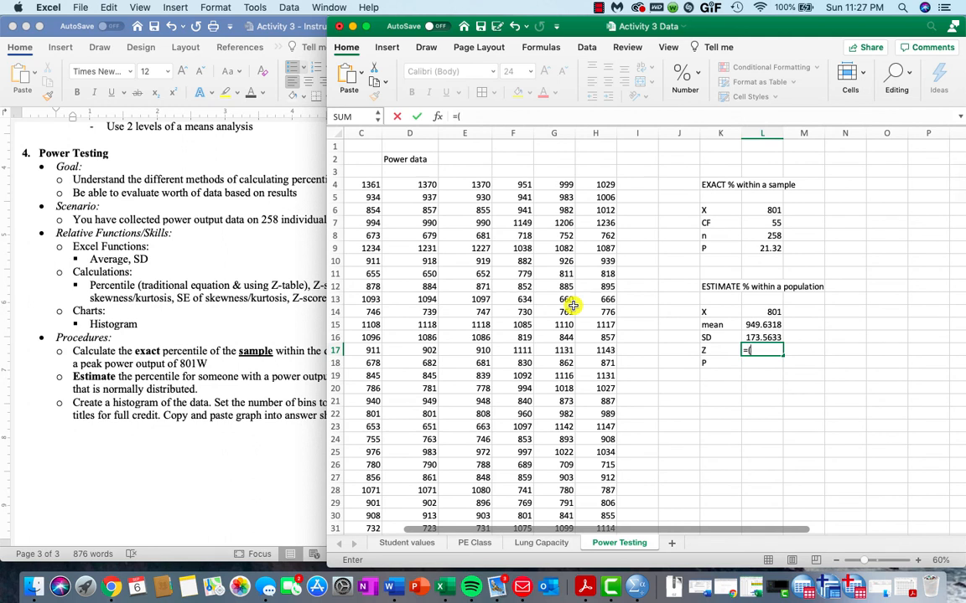
click(749, 311)
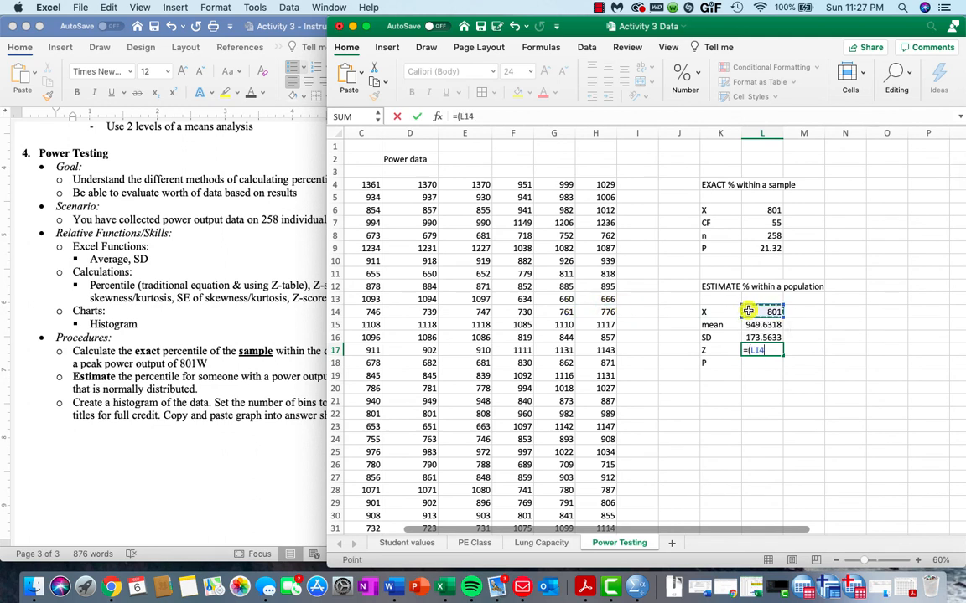
text(-)
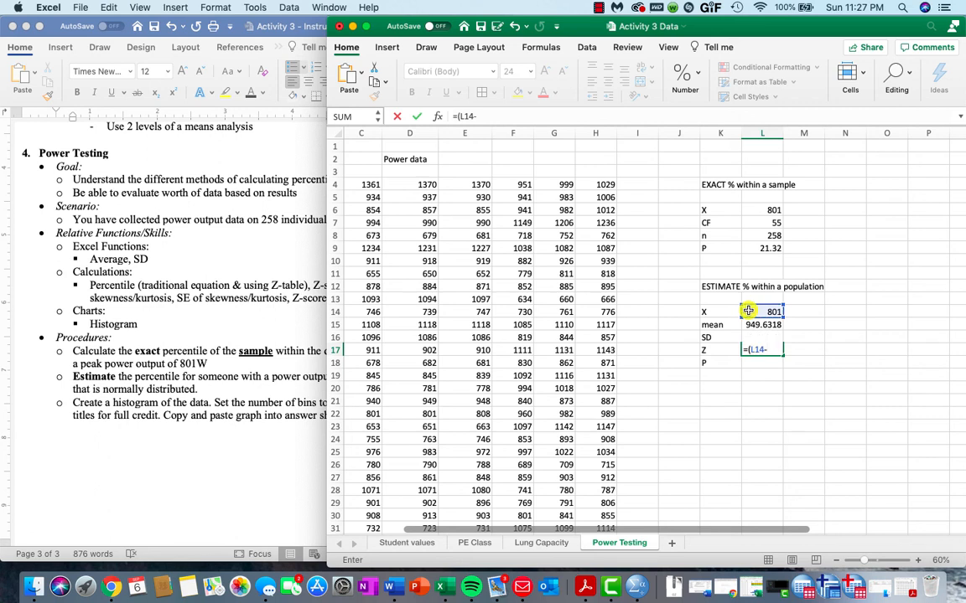
key(Up)
key(Up)
text())
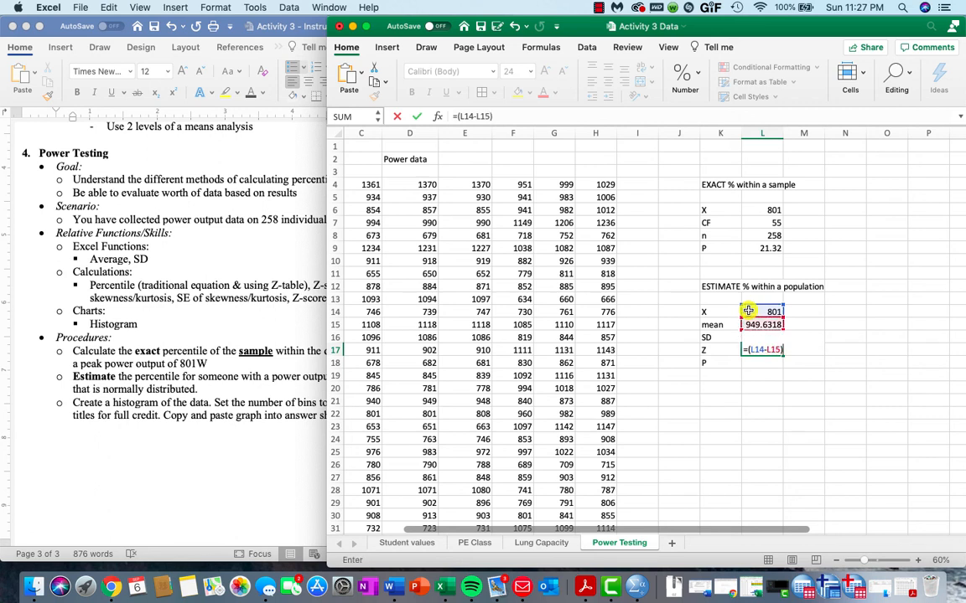
text(/)
key(Up)
key(Return)
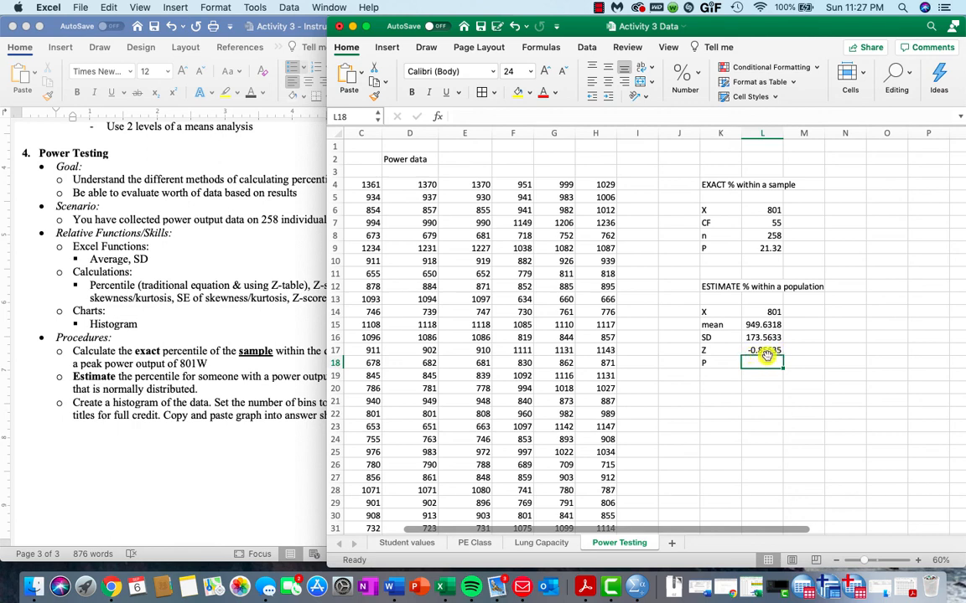
- Switch to the Z-Score & percentile Table PDF, look up the Z-score from L17 among the negative values and select 0.1949 in the -0.8 row
click(911, 593)
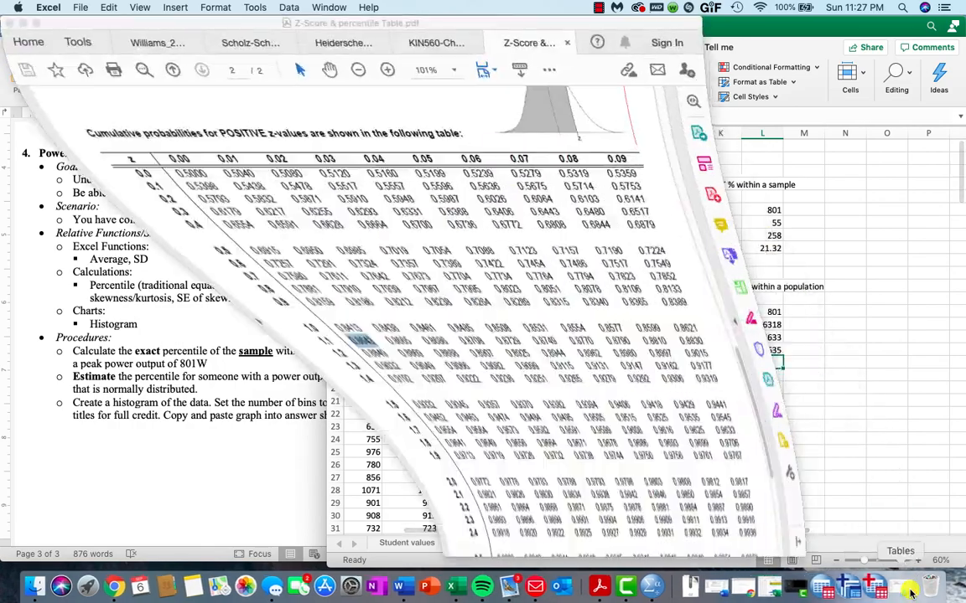
scroll(400, 386, up, 10)
scroll(400, 386, down, 6)
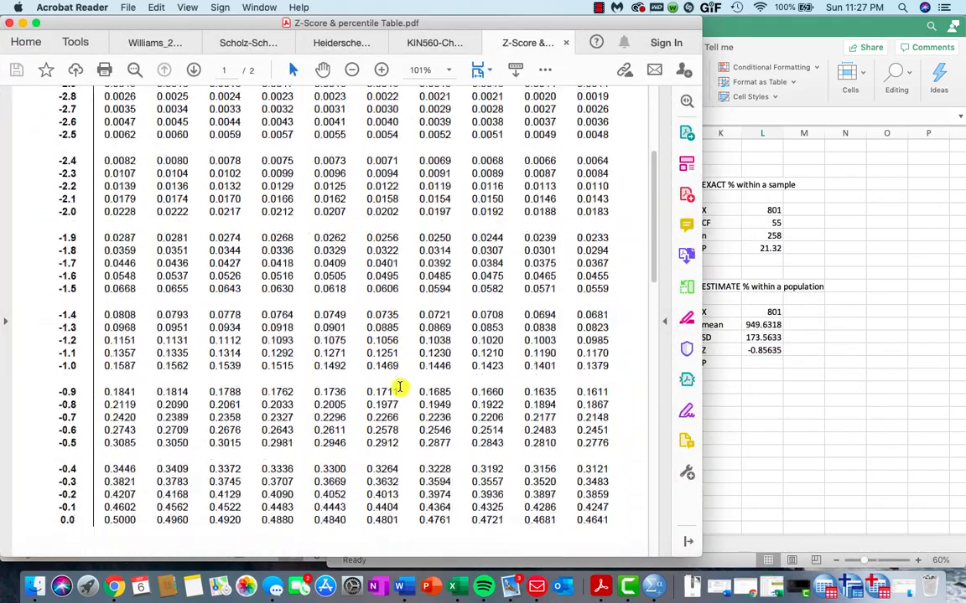
scroll(400, 386, up, 1)
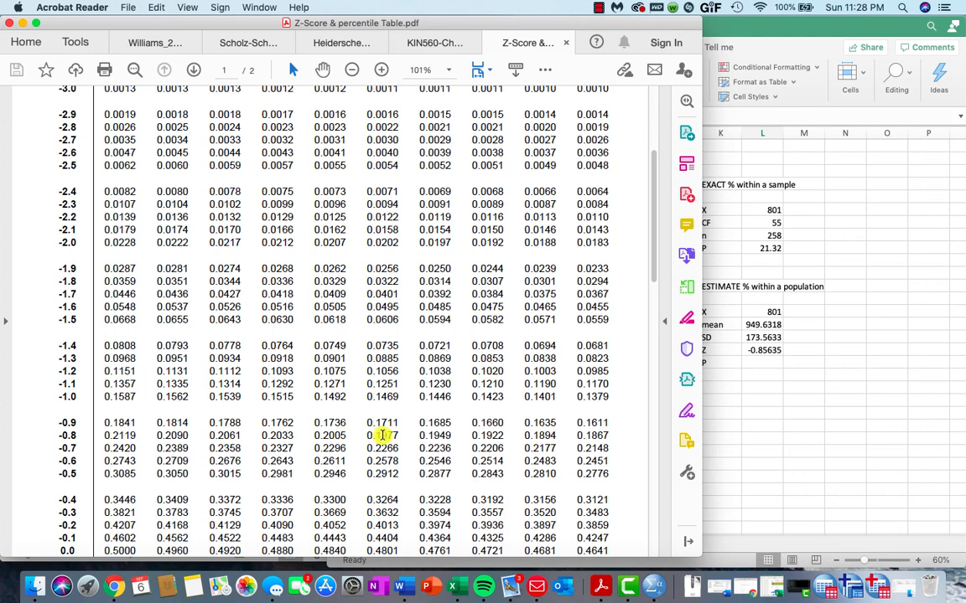
drag(450, 436, 419, 436)
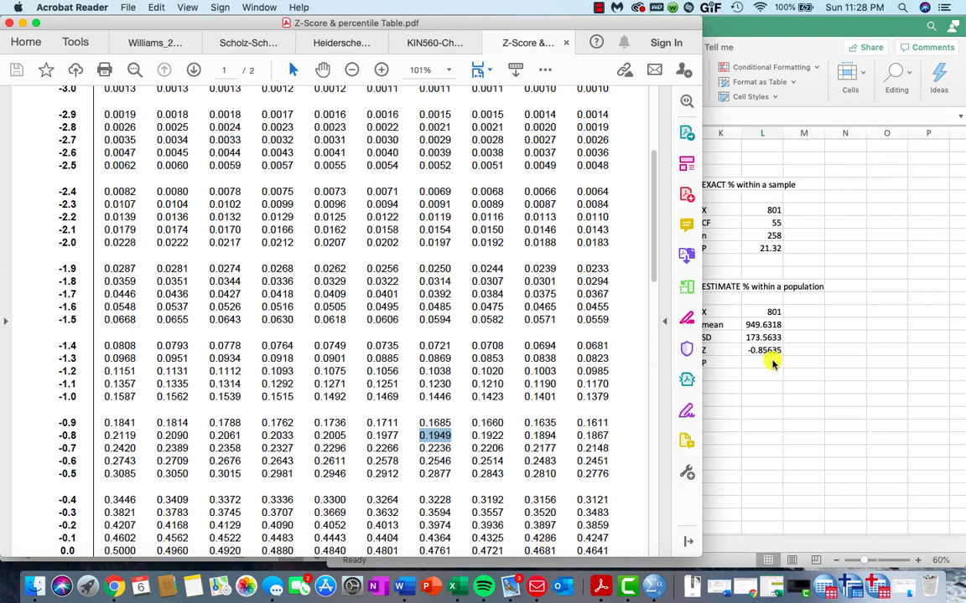
- Return to the Power Testing sheet and enter 19.49 as the percentile P in L18
click(773, 362)
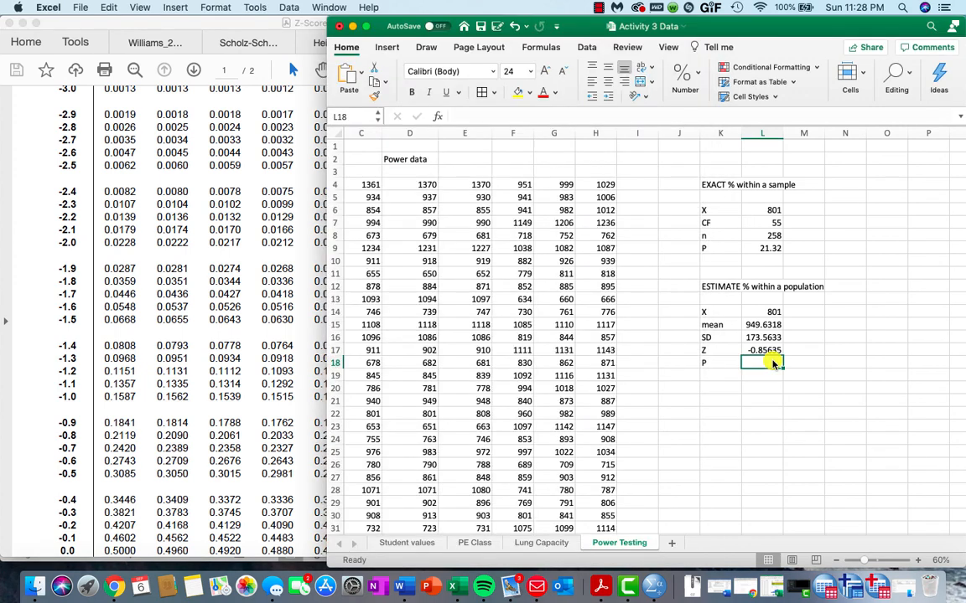
text(19)
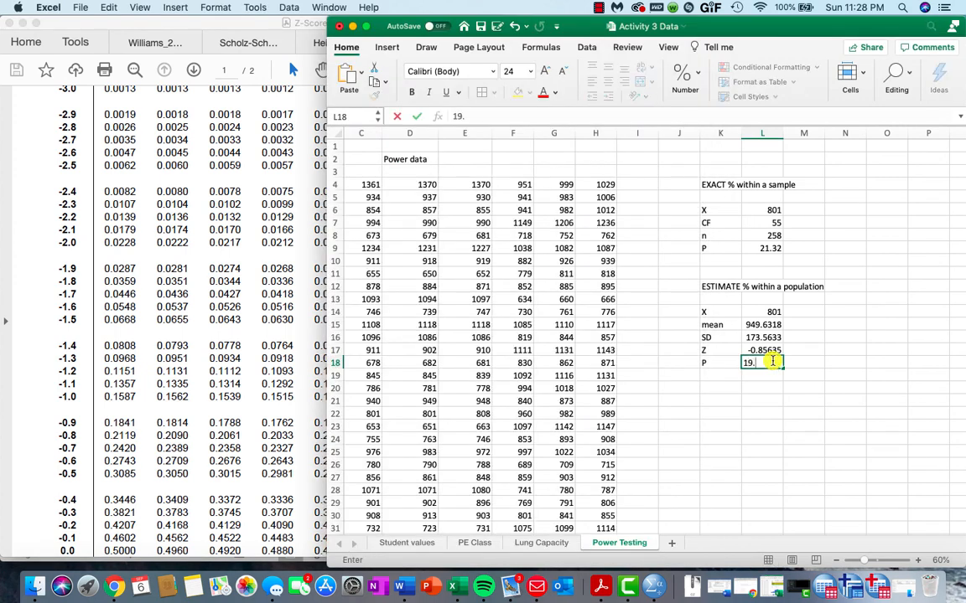
text(.49)
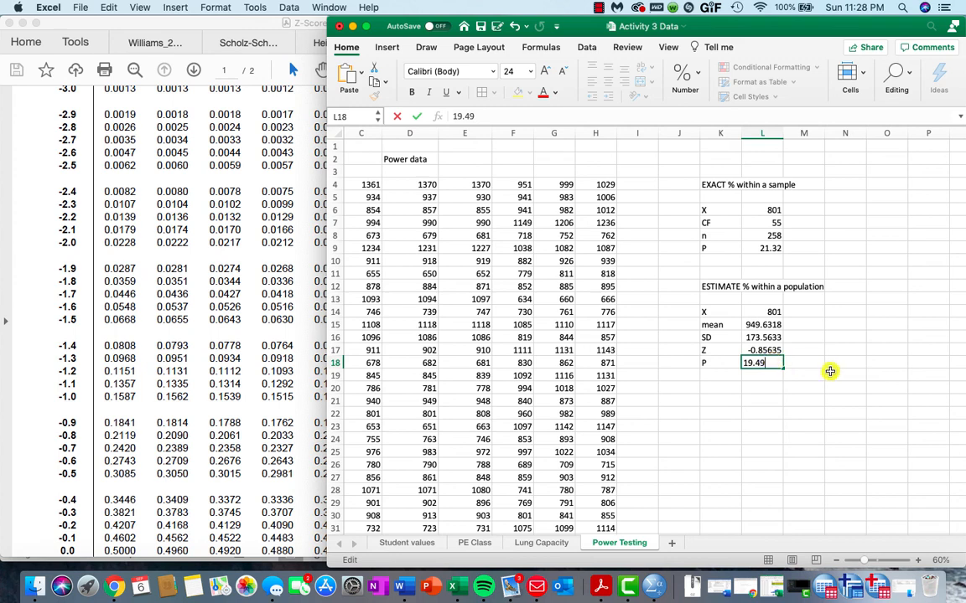
click(845, 376)
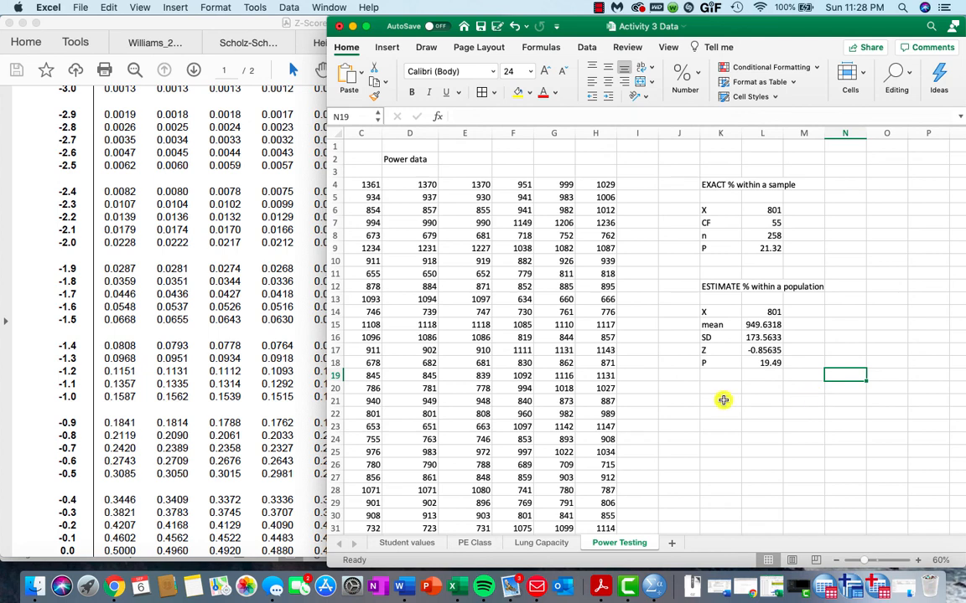
- Minimize the Z-score table PDF and switch to the Word instructions to read the histogram procedure
click(24, 23)
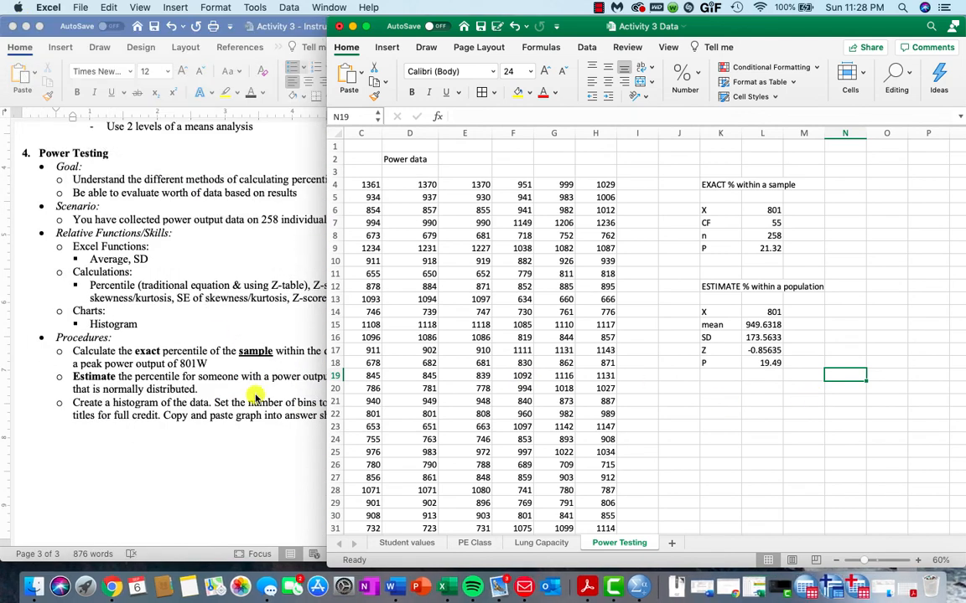
click(255, 400)
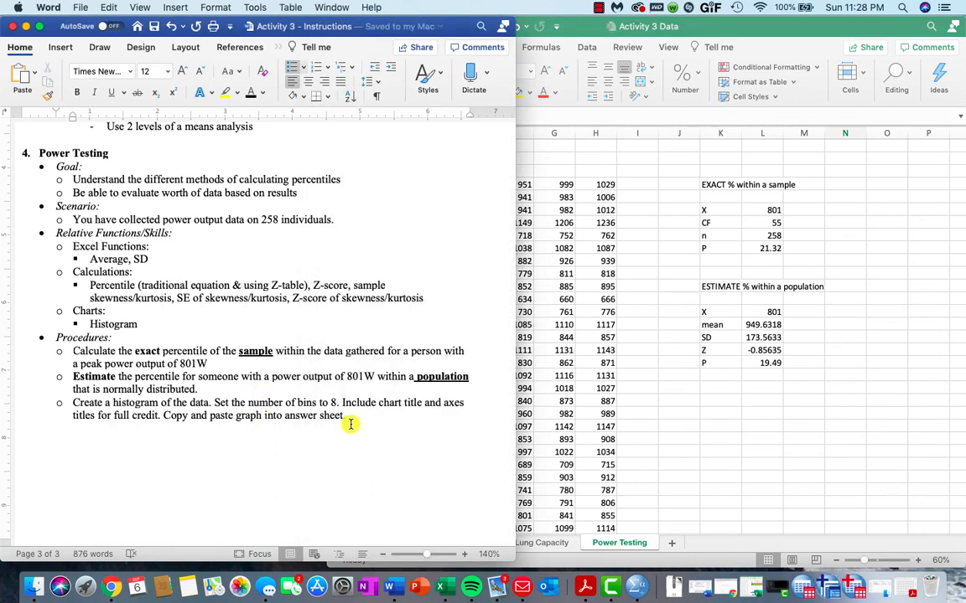
- Highlight the histogram procedure in the Word instructions, then insert a histogram in Excel from the power data starting at C4 through column H
drag(345, 417, 72, 403)
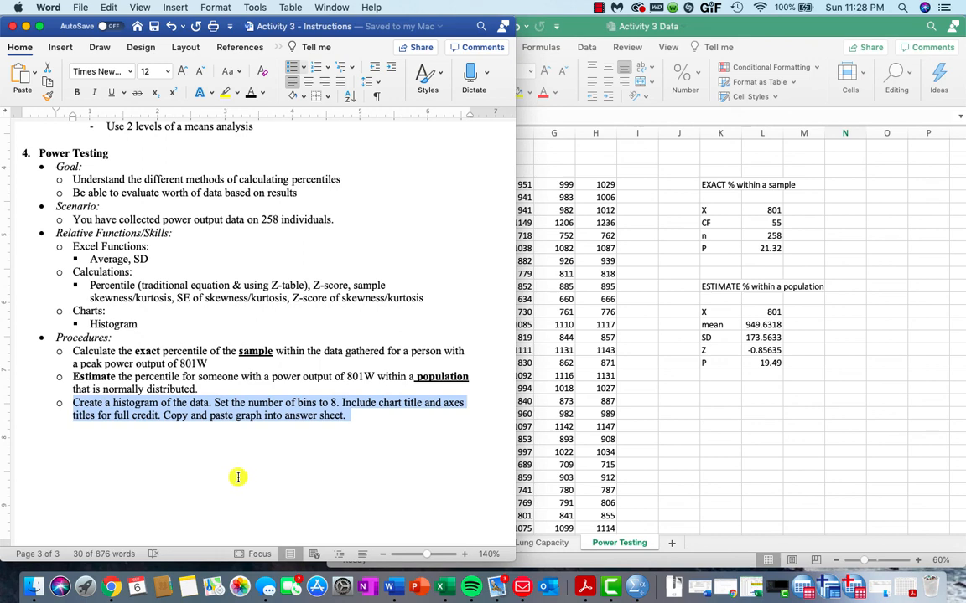
click(644, 374)
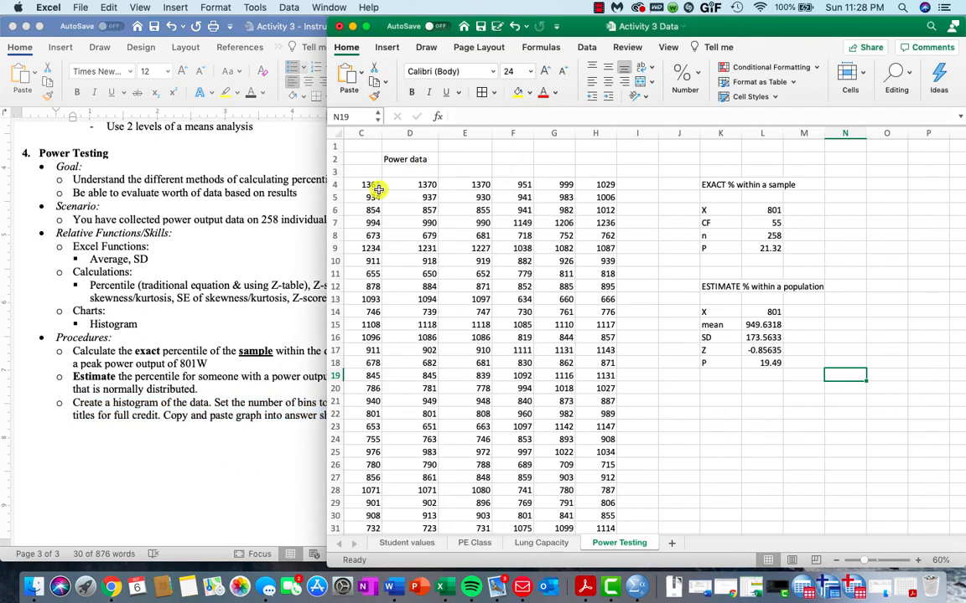
drag(378, 189, 600, 553)
scroll(602, 503, up, 6)
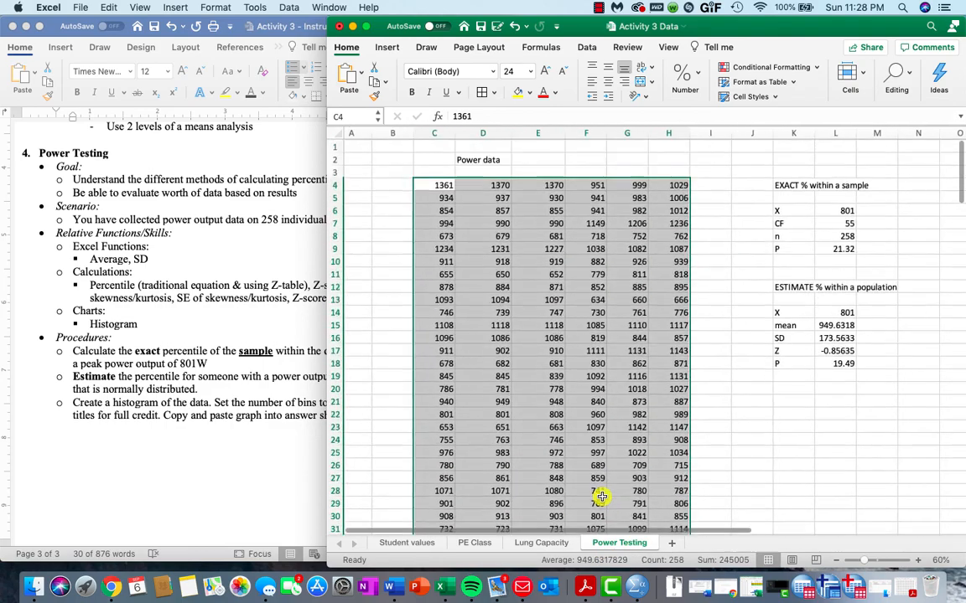
scroll(601, 497, right, 3)
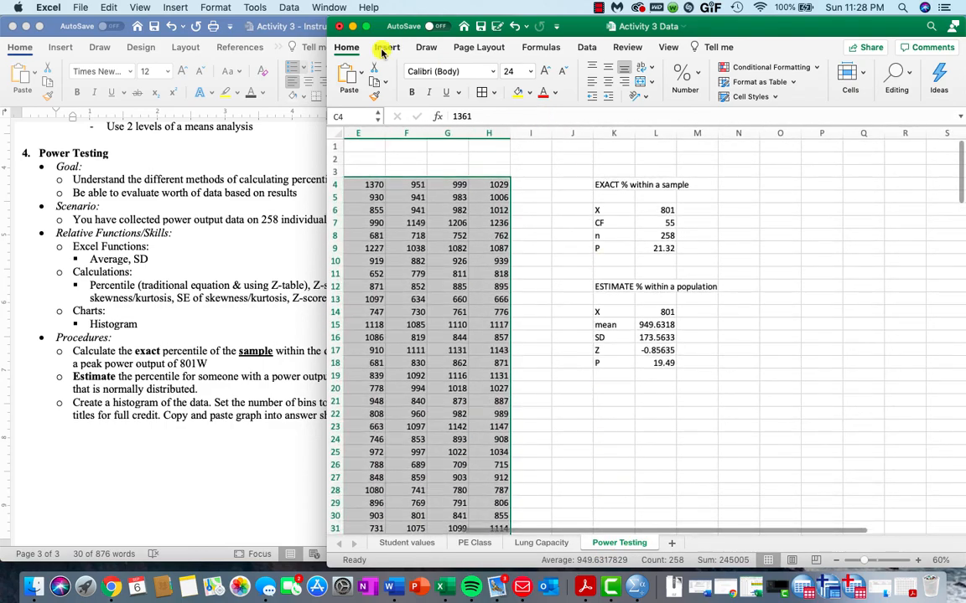
click(383, 50)
click(621, 77)
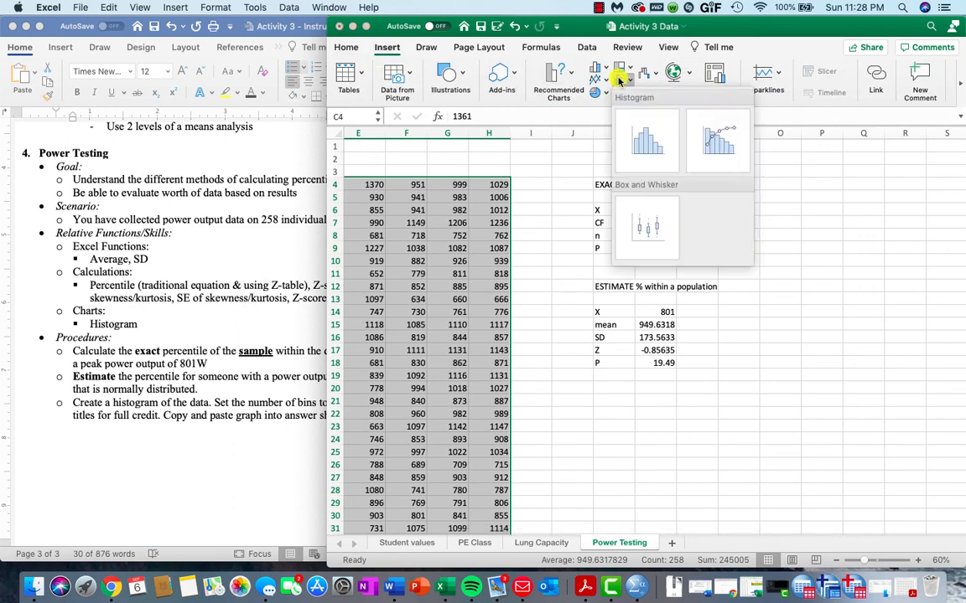
click(643, 144)
- Move the histogram beside the percentile calculations, starting around column N, and enlarge it to reach about column S
drag(619, 294, 765, 172)
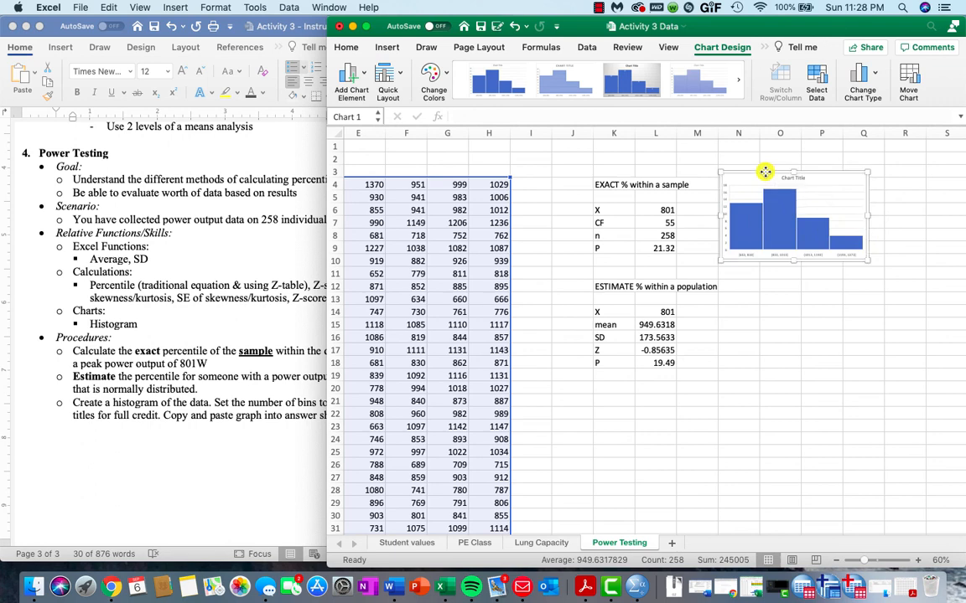
scroll(765, 172, right, 5)
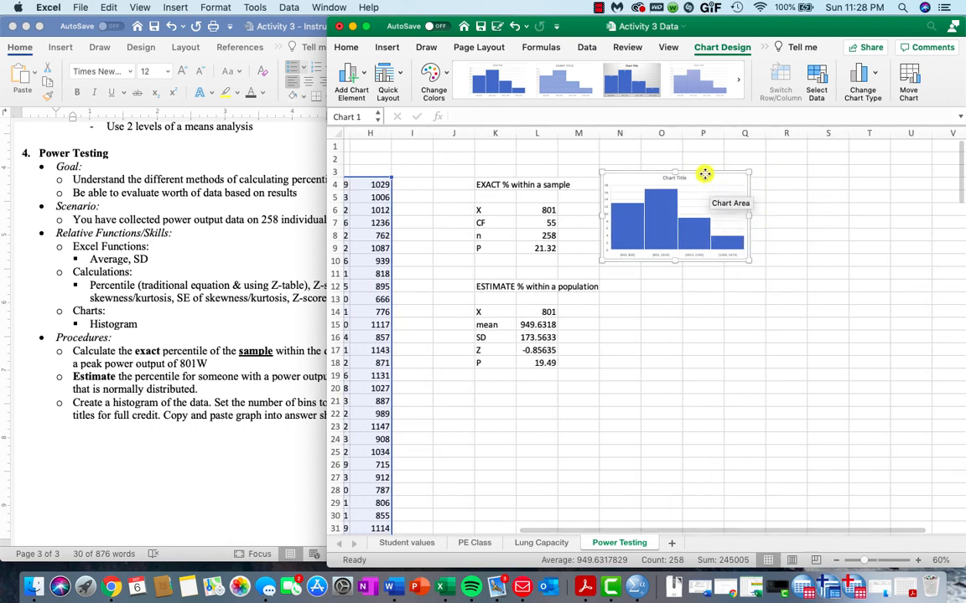
drag(704, 174, 724, 177)
drag(769, 263, 856, 318)
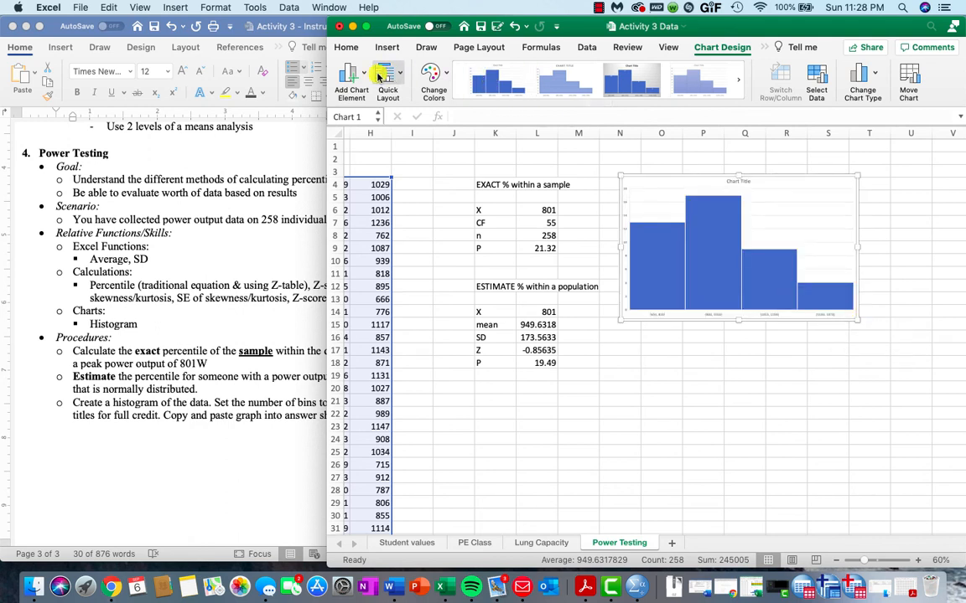
- Add horizontal and vertical axis titles to the histogram
click(352, 80)
mouse_move(384, 114)
click(480, 118)
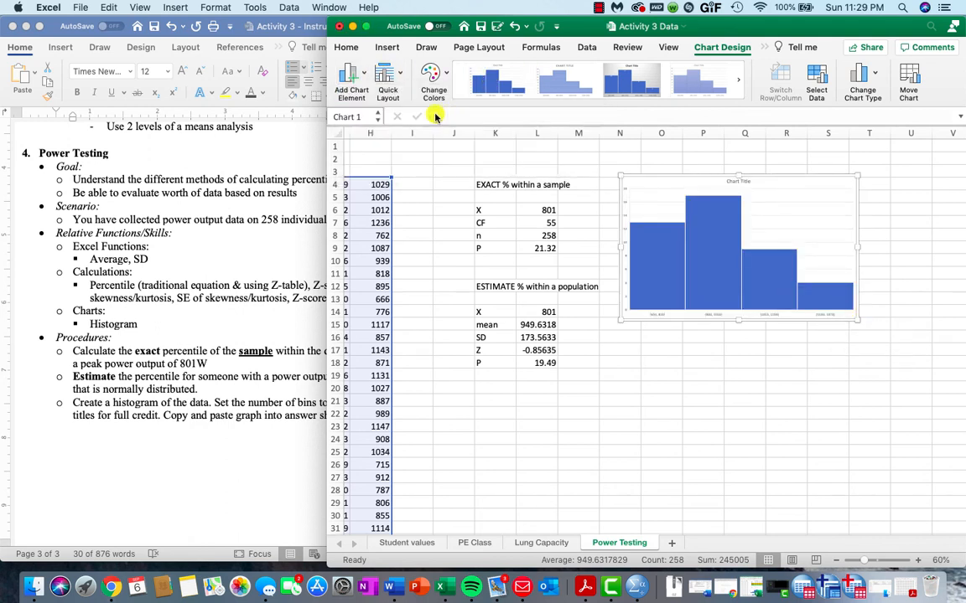
click(352, 79)
click(491, 139)
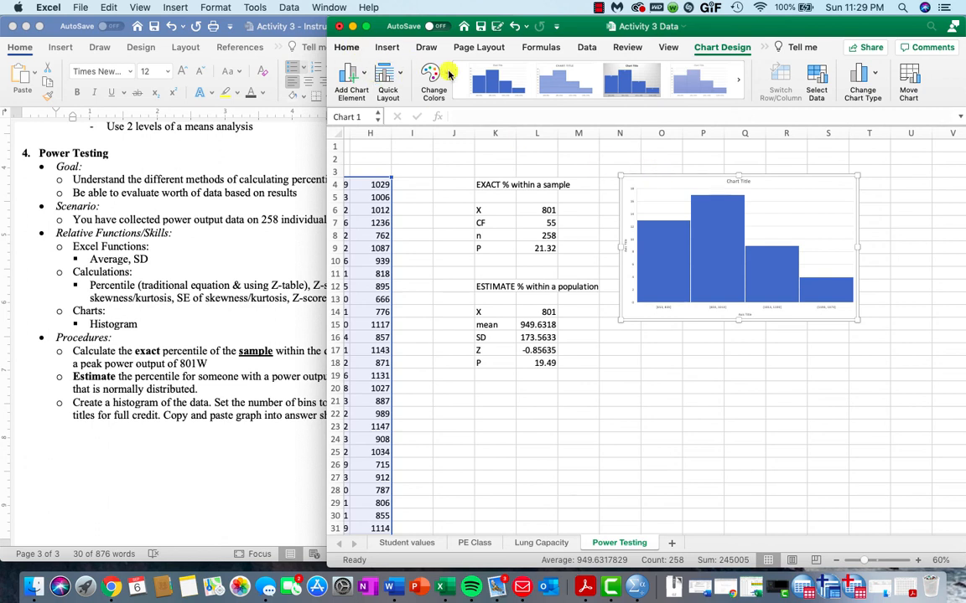
- Set the text size of the whole histogram to 20 points
click(347, 48)
click(548, 74)
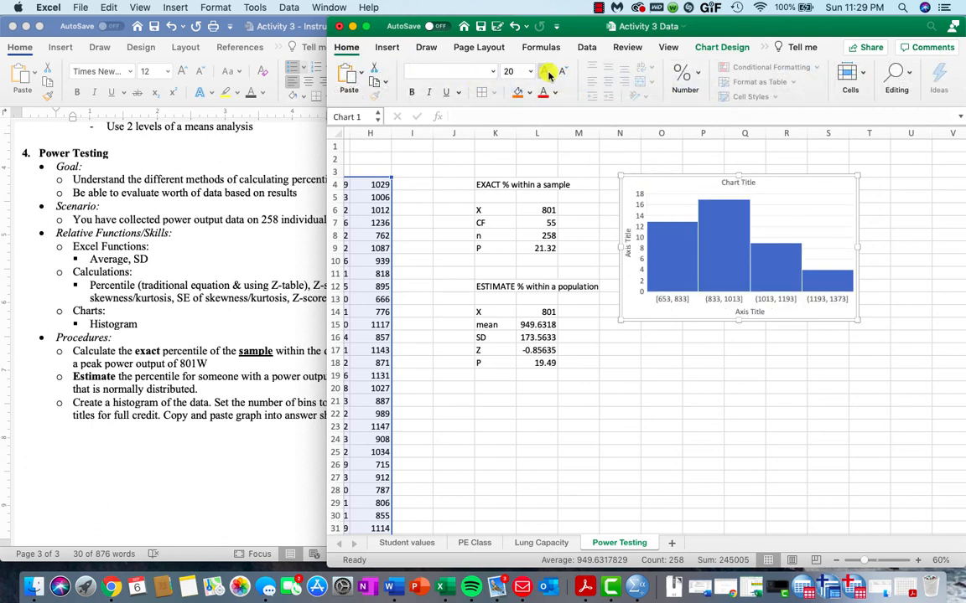
click(547, 73)
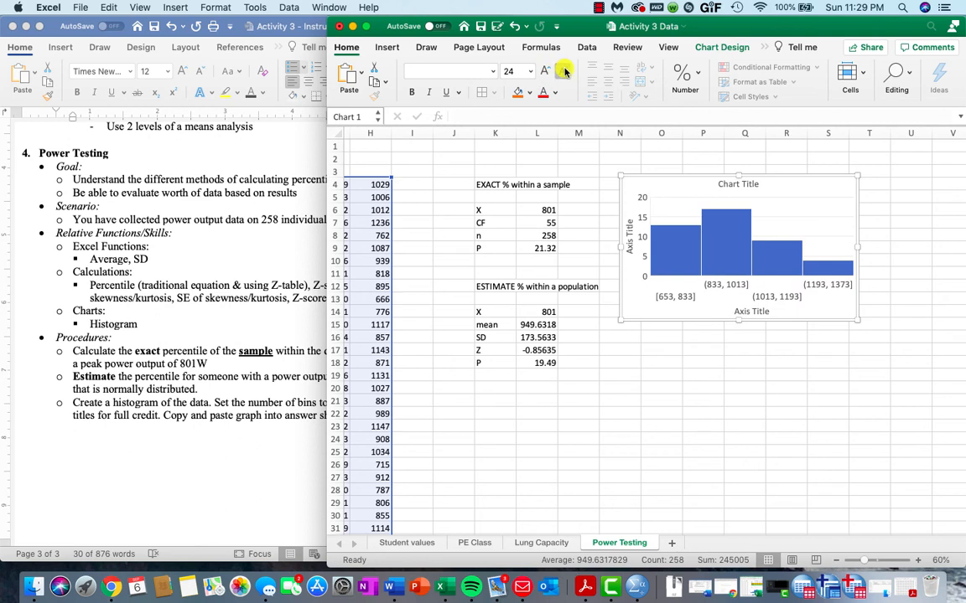
click(564, 72)
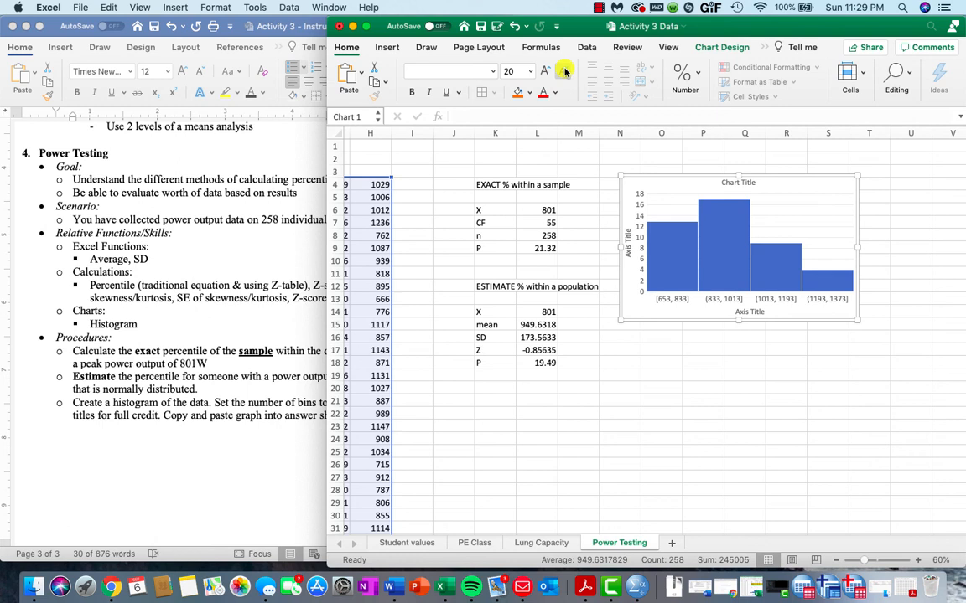
- Recheck the histogram procedure in the Word instructions and set the chart's number of bins to 8
mouse_move(729, 225)
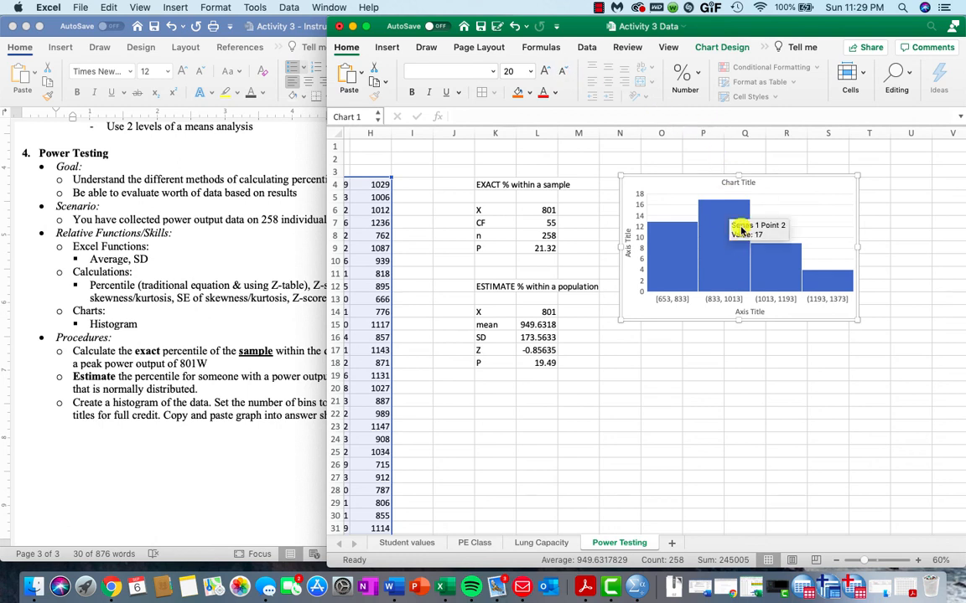
mouse_move(754, 288)
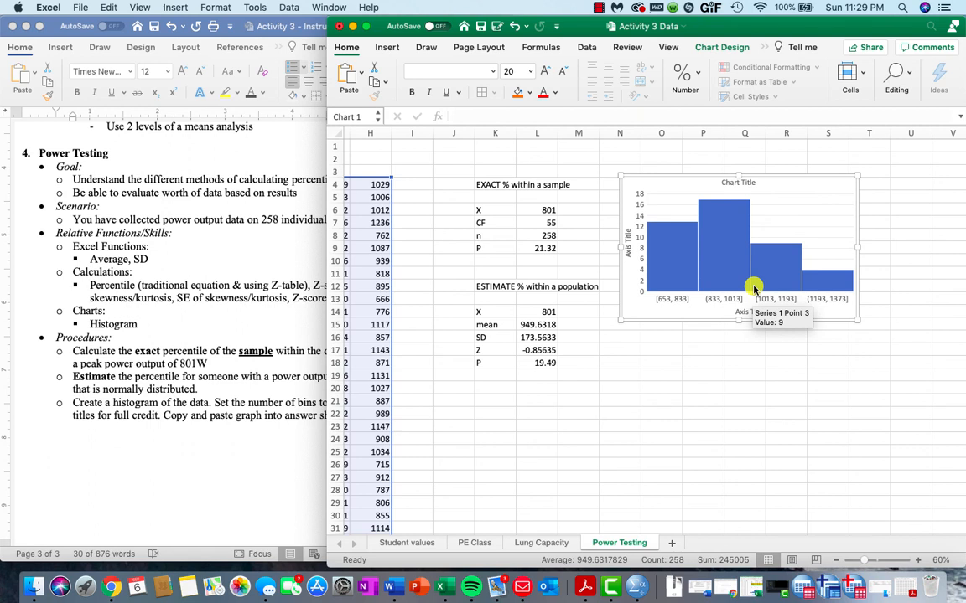
mouse_move(719, 285)
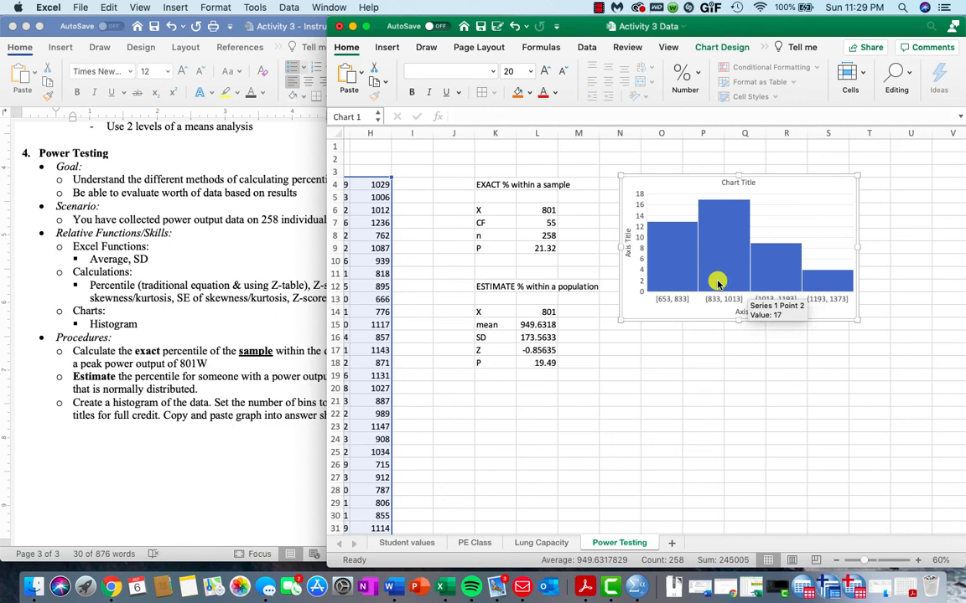
click(265, 445)
triple_click(318, 417)
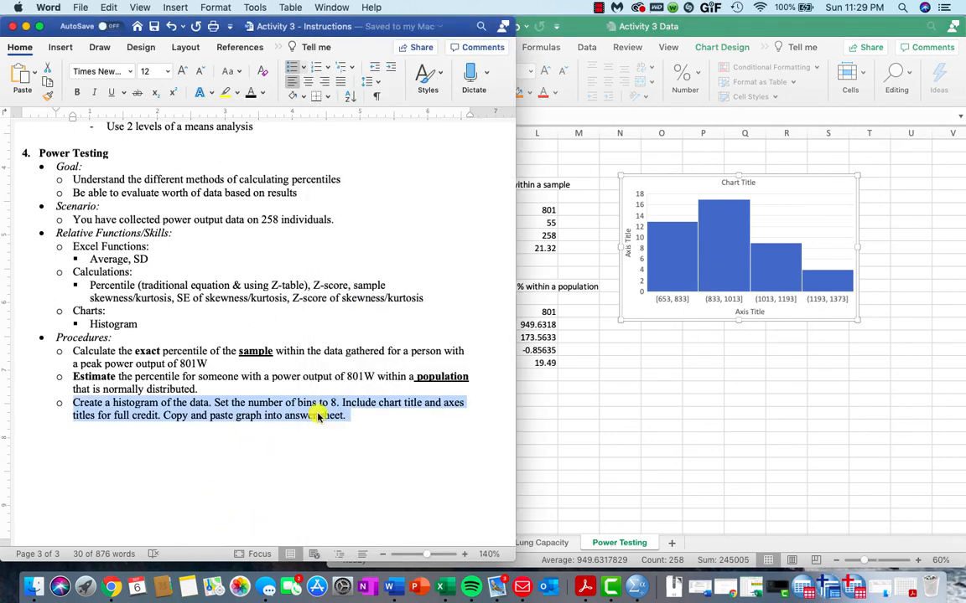
click(726, 271)
double_click(726, 271)
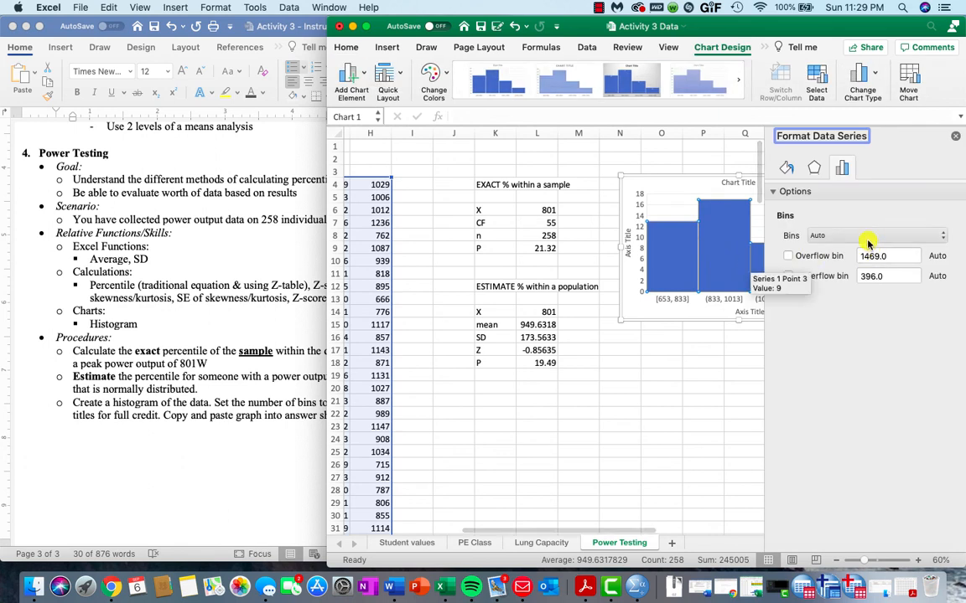
click(872, 235)
click(859, 259)
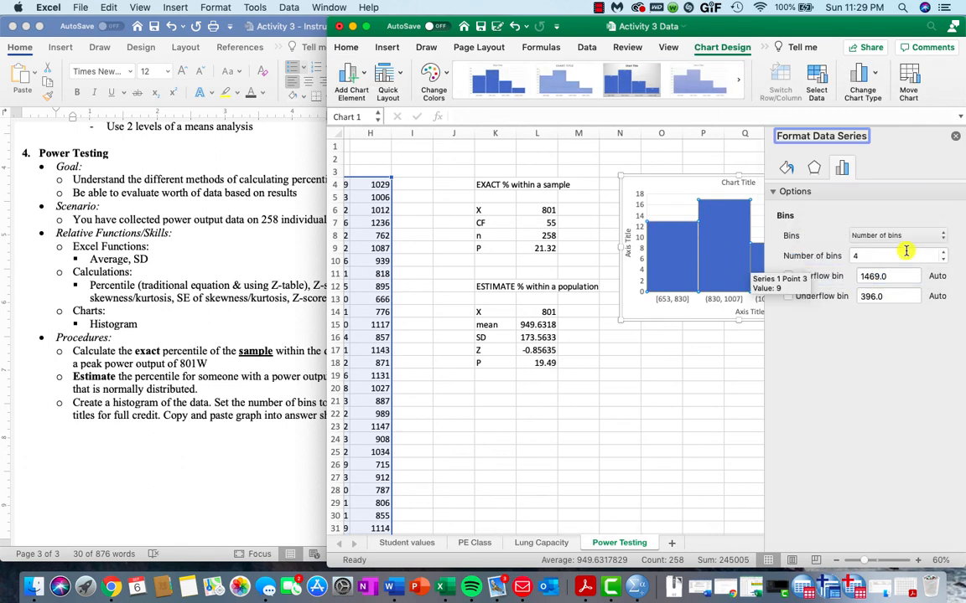
double_click(890, 257)
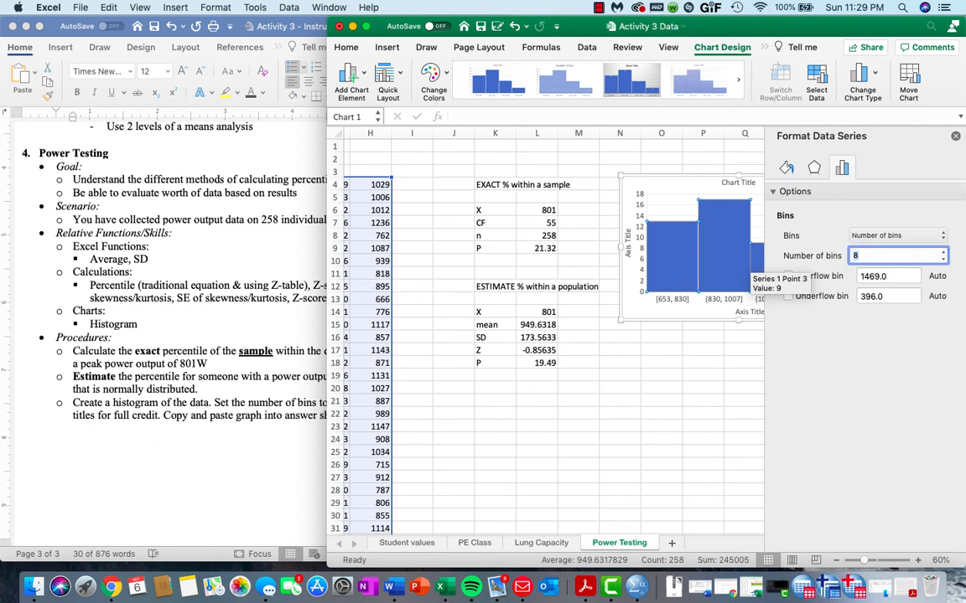
text(8)
key(Return)
click(957, 136)
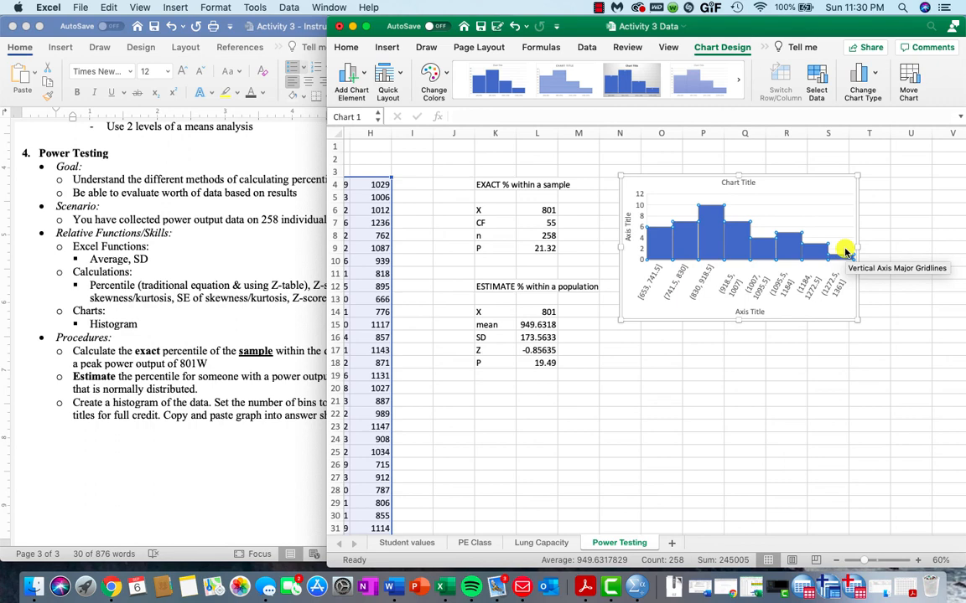
- Switch to the Activity 3 - Answer Sheet document in Word and review Power Testing questions a through e
right_click(389, 587)
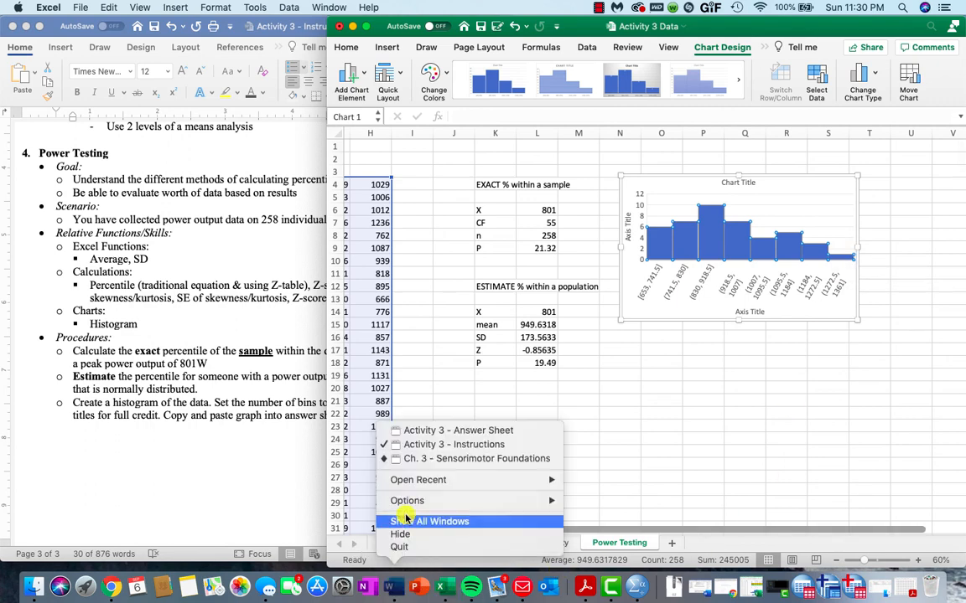
click(430, 433)
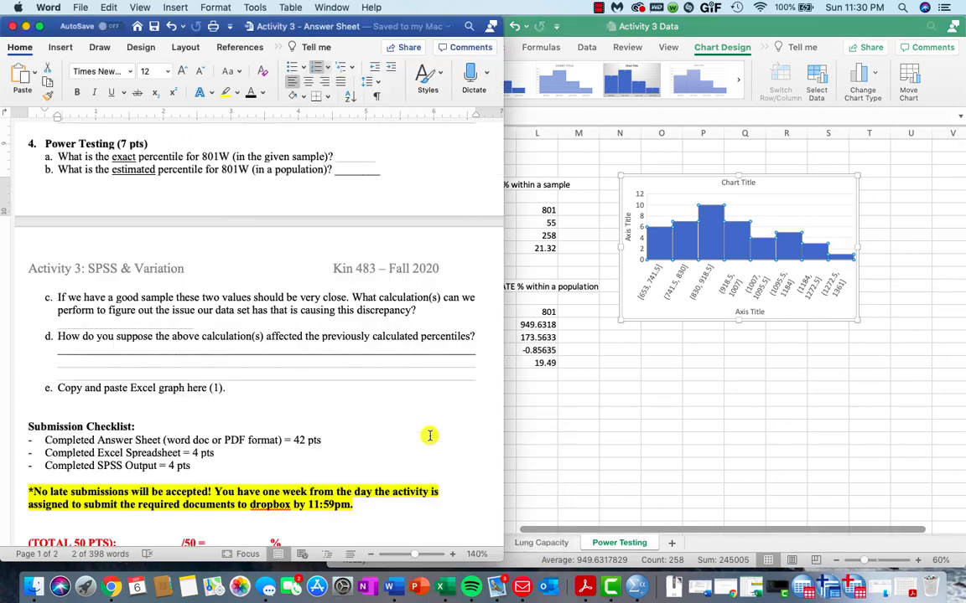
scroll(297, 428, down, 5)
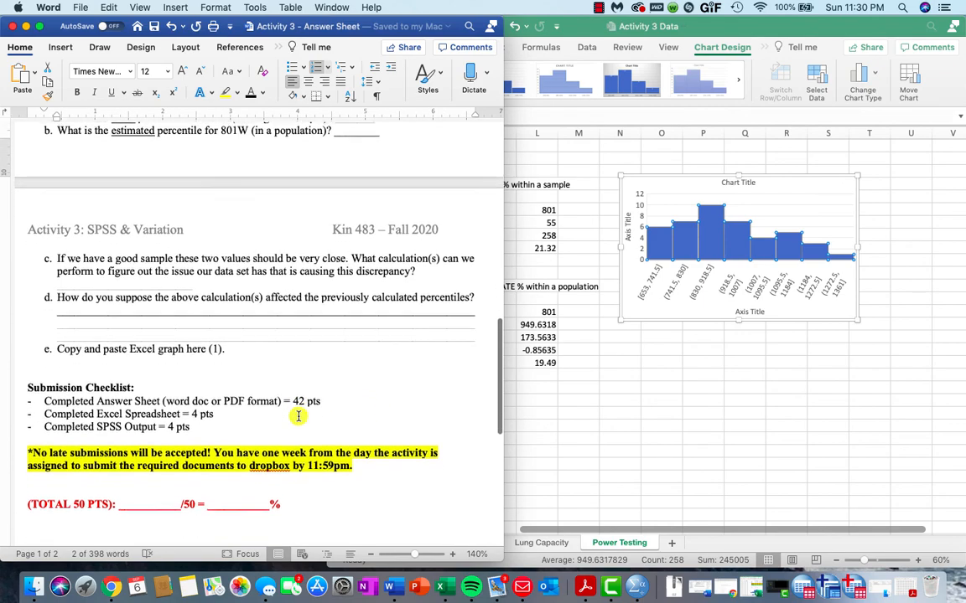
scroll(297, 416, up, 3)
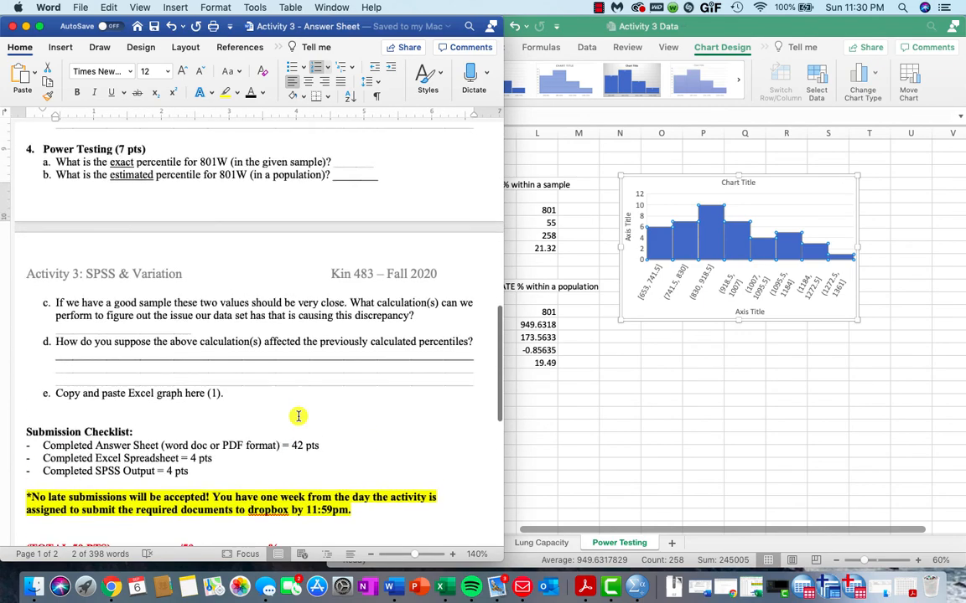
scroll(299, 416, down, 1)
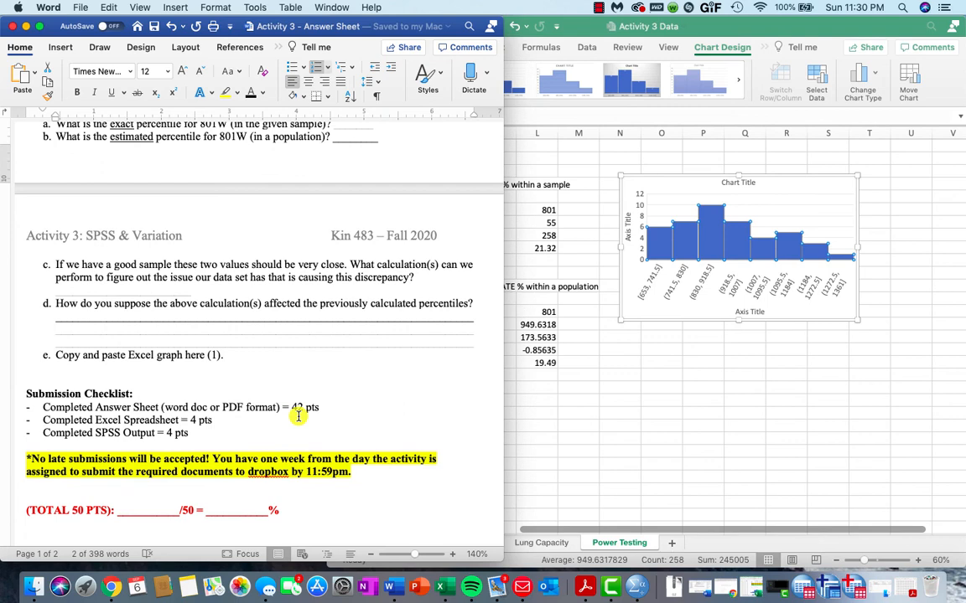
scroll(299, 417, down, 5)
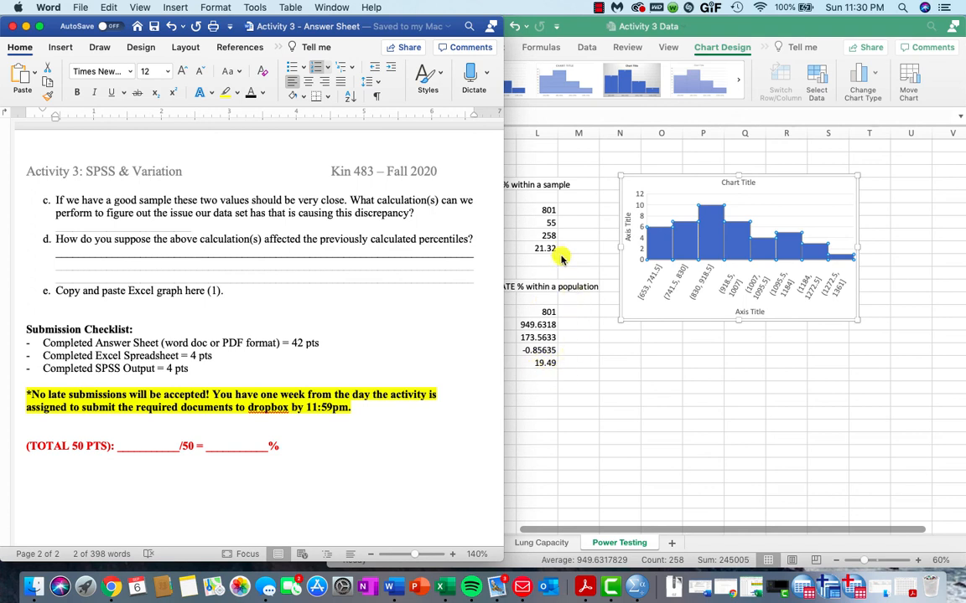
key(Escape)
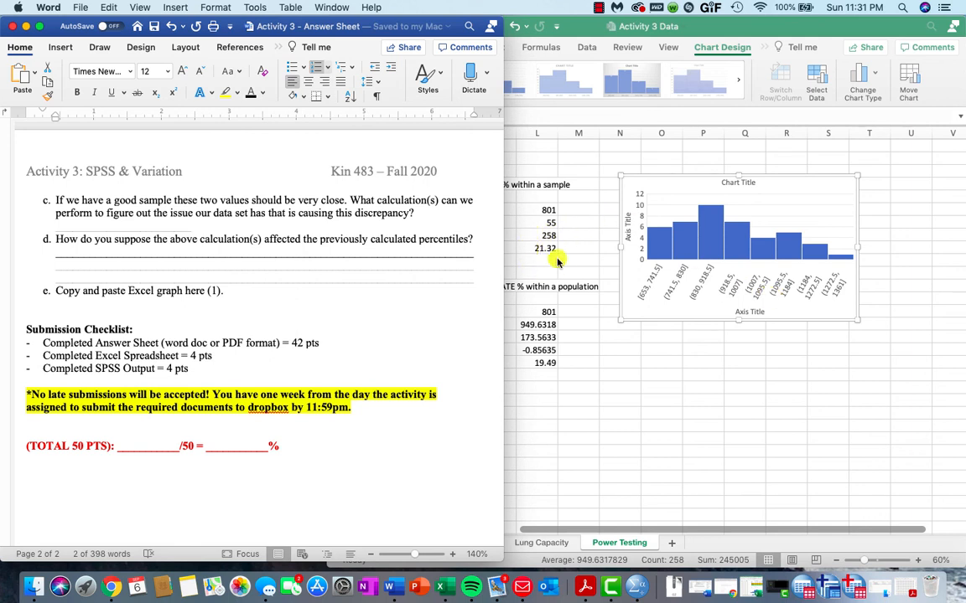
- Return to Excel and sketch a red pen baseline, a bell curve above it and a middle tick mark below the histogram
click(545, 201)
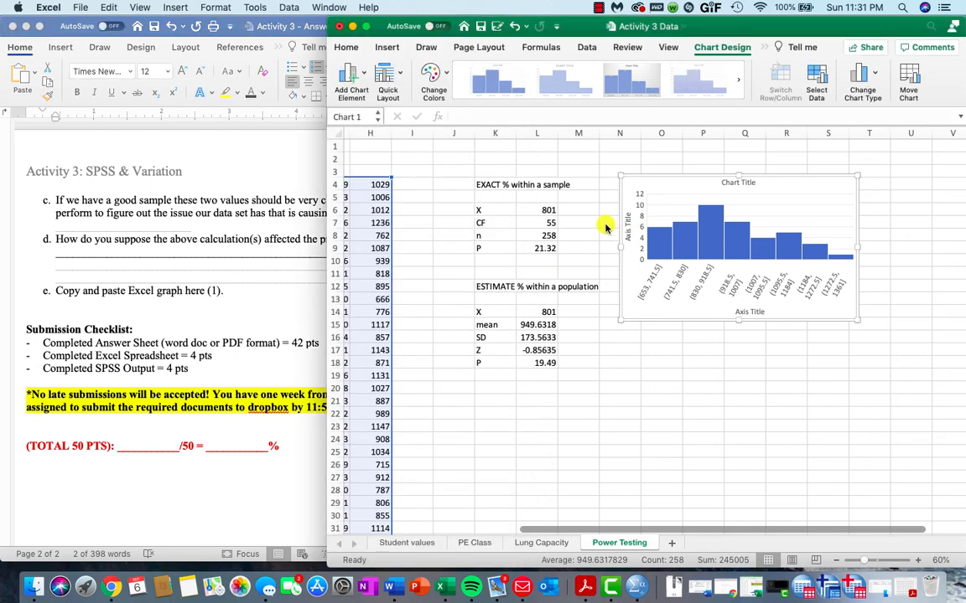
click(426, 48)
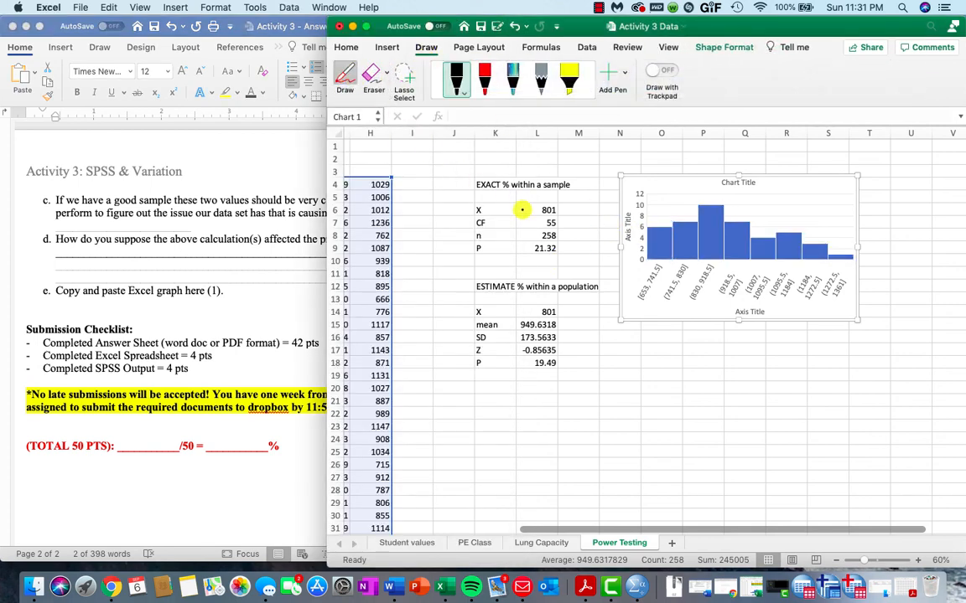
click(484, 77)
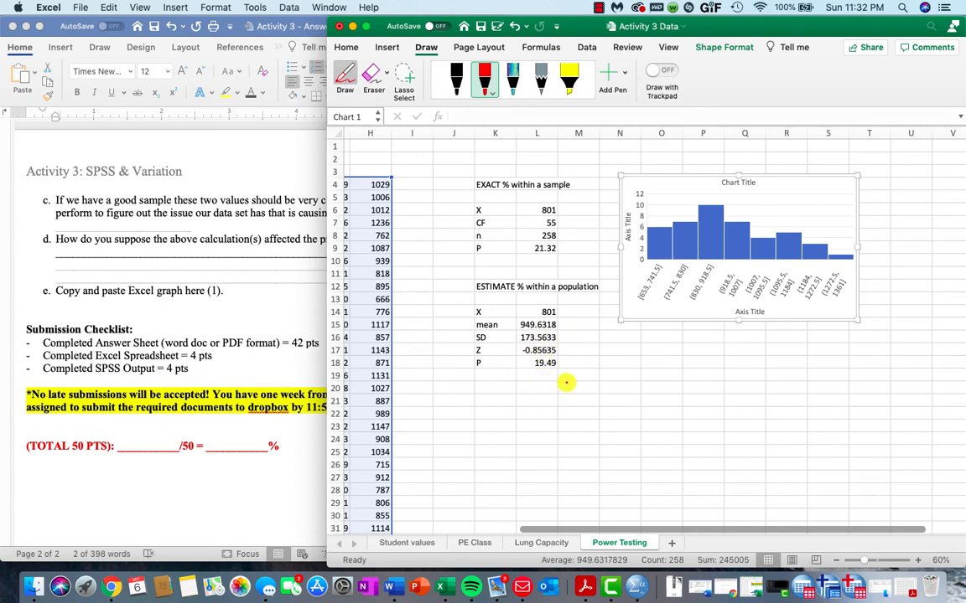
mouse_move(625, 404)
mouse_down()
mouse_move(853, 400)
mouse_move(844, 400)
mouse_up()
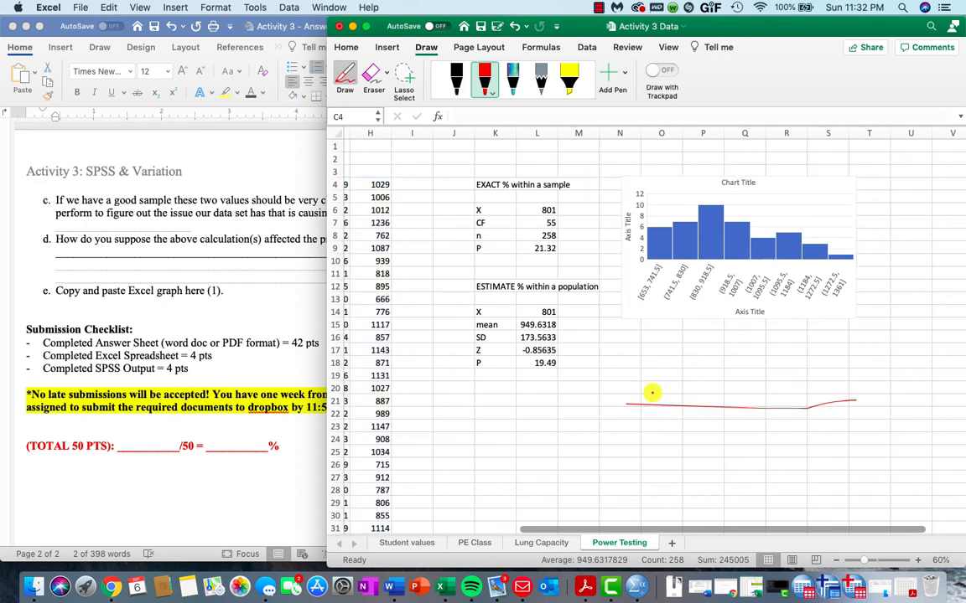
mouse_move(629, 393)
mouse_down()
mouse_move(732, 349)
mouse_move(761, 350)
mouse_move(853, 397)
mouse_up()
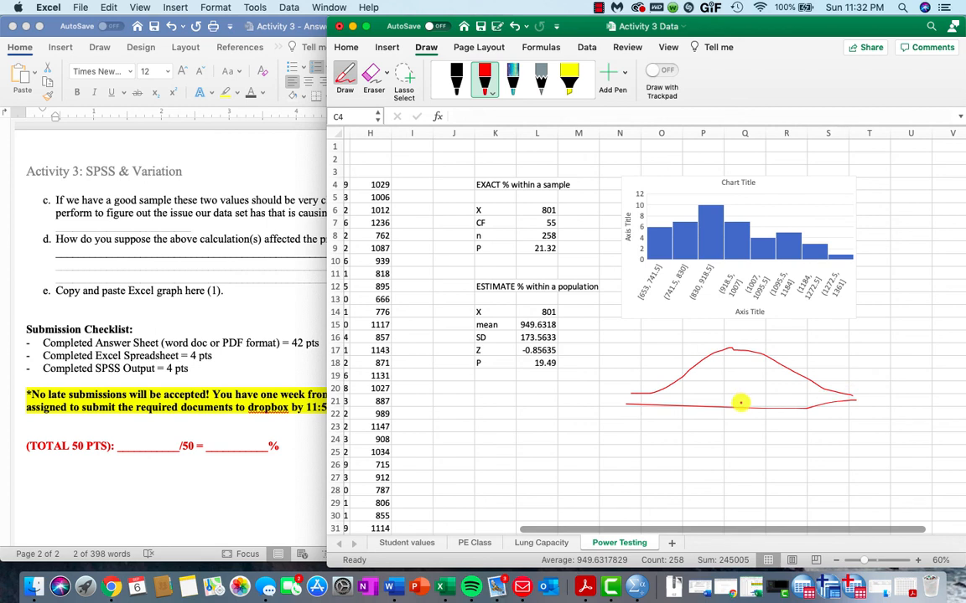
drag(741, 403, 741, 416)
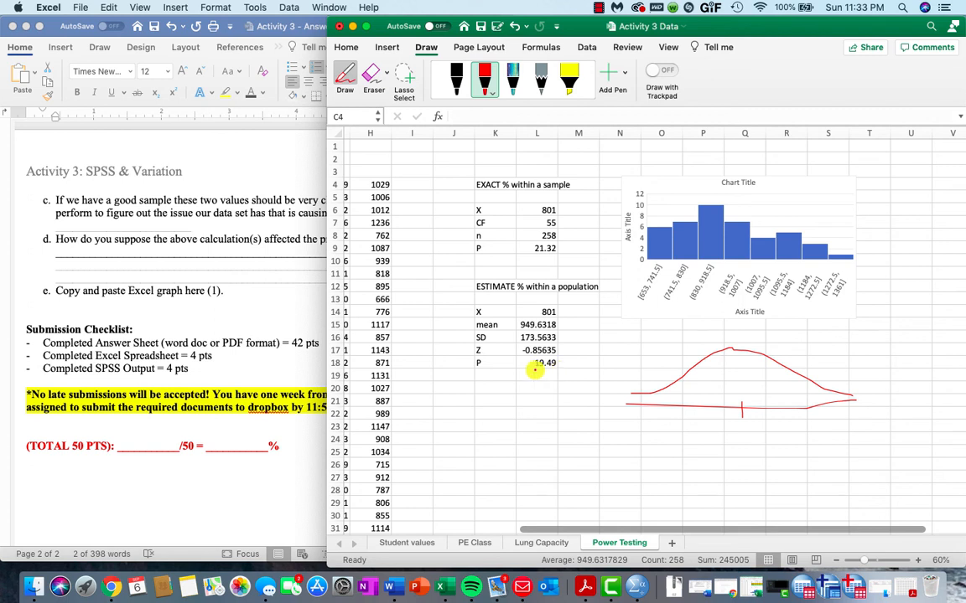
- Return to the Word answer sheet and highlight the three Submission Checklist items
click(240, 358)
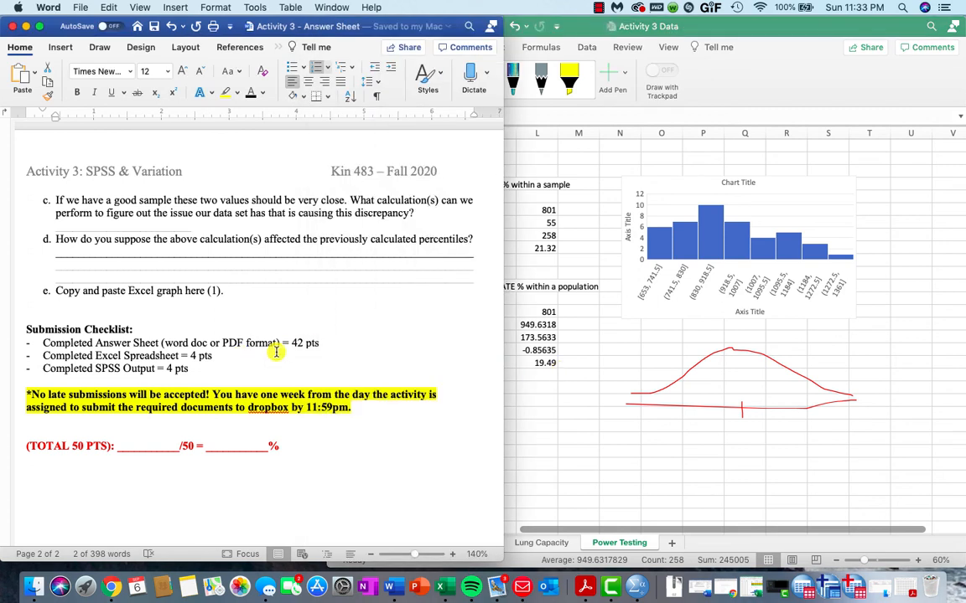
drag(196, 369, 41, 343)
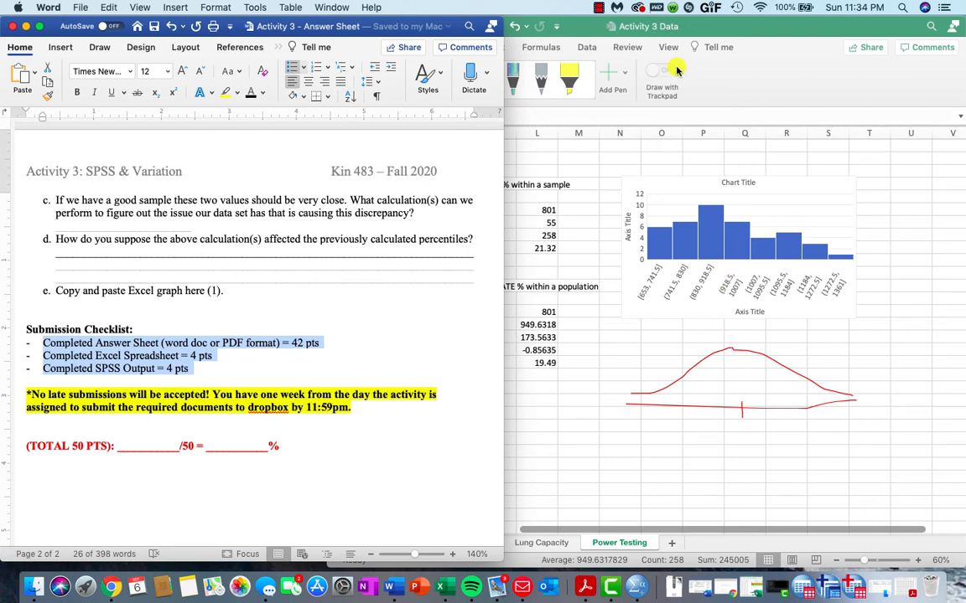
click(599, 10)
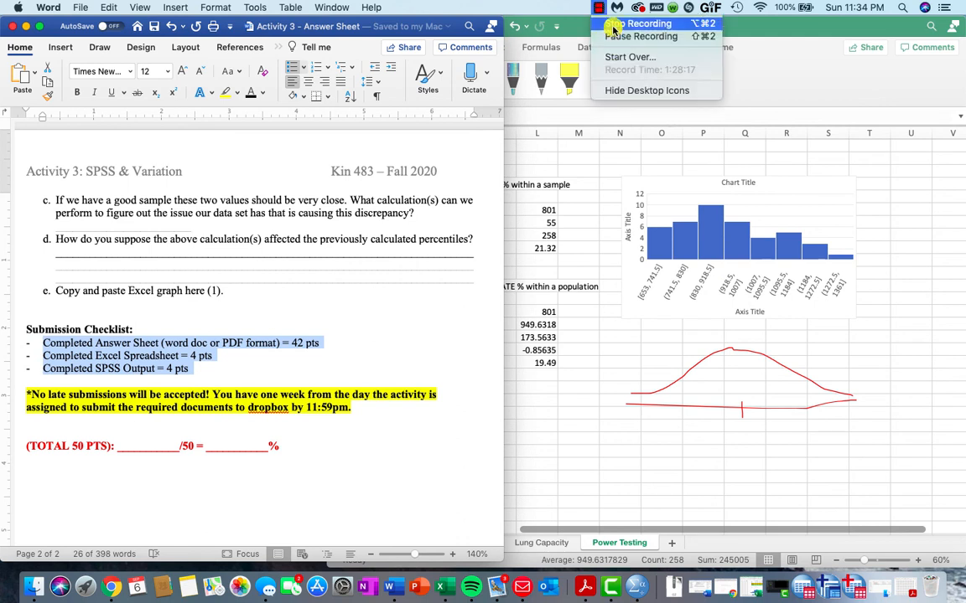